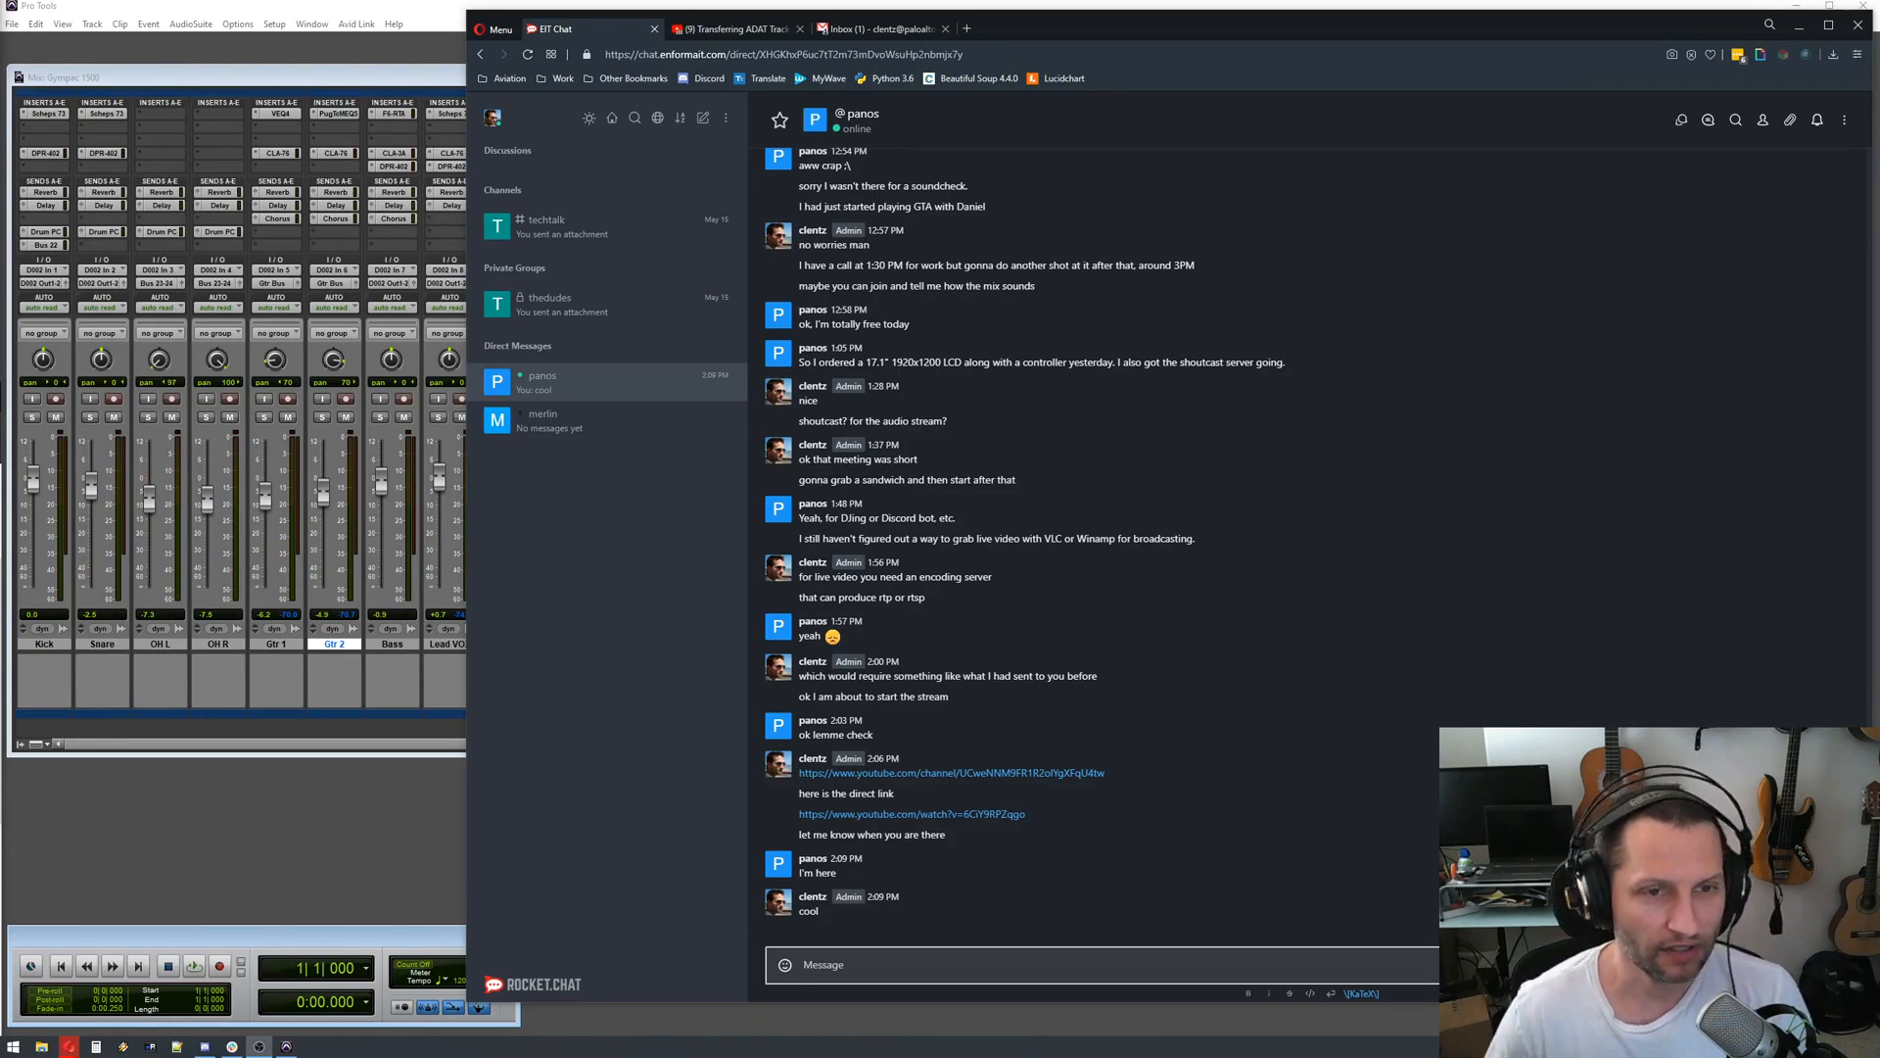
Record-arm all eight input tracks from Kick through Lead VOX.
left_click(56, 400)
left_click(56, 400)
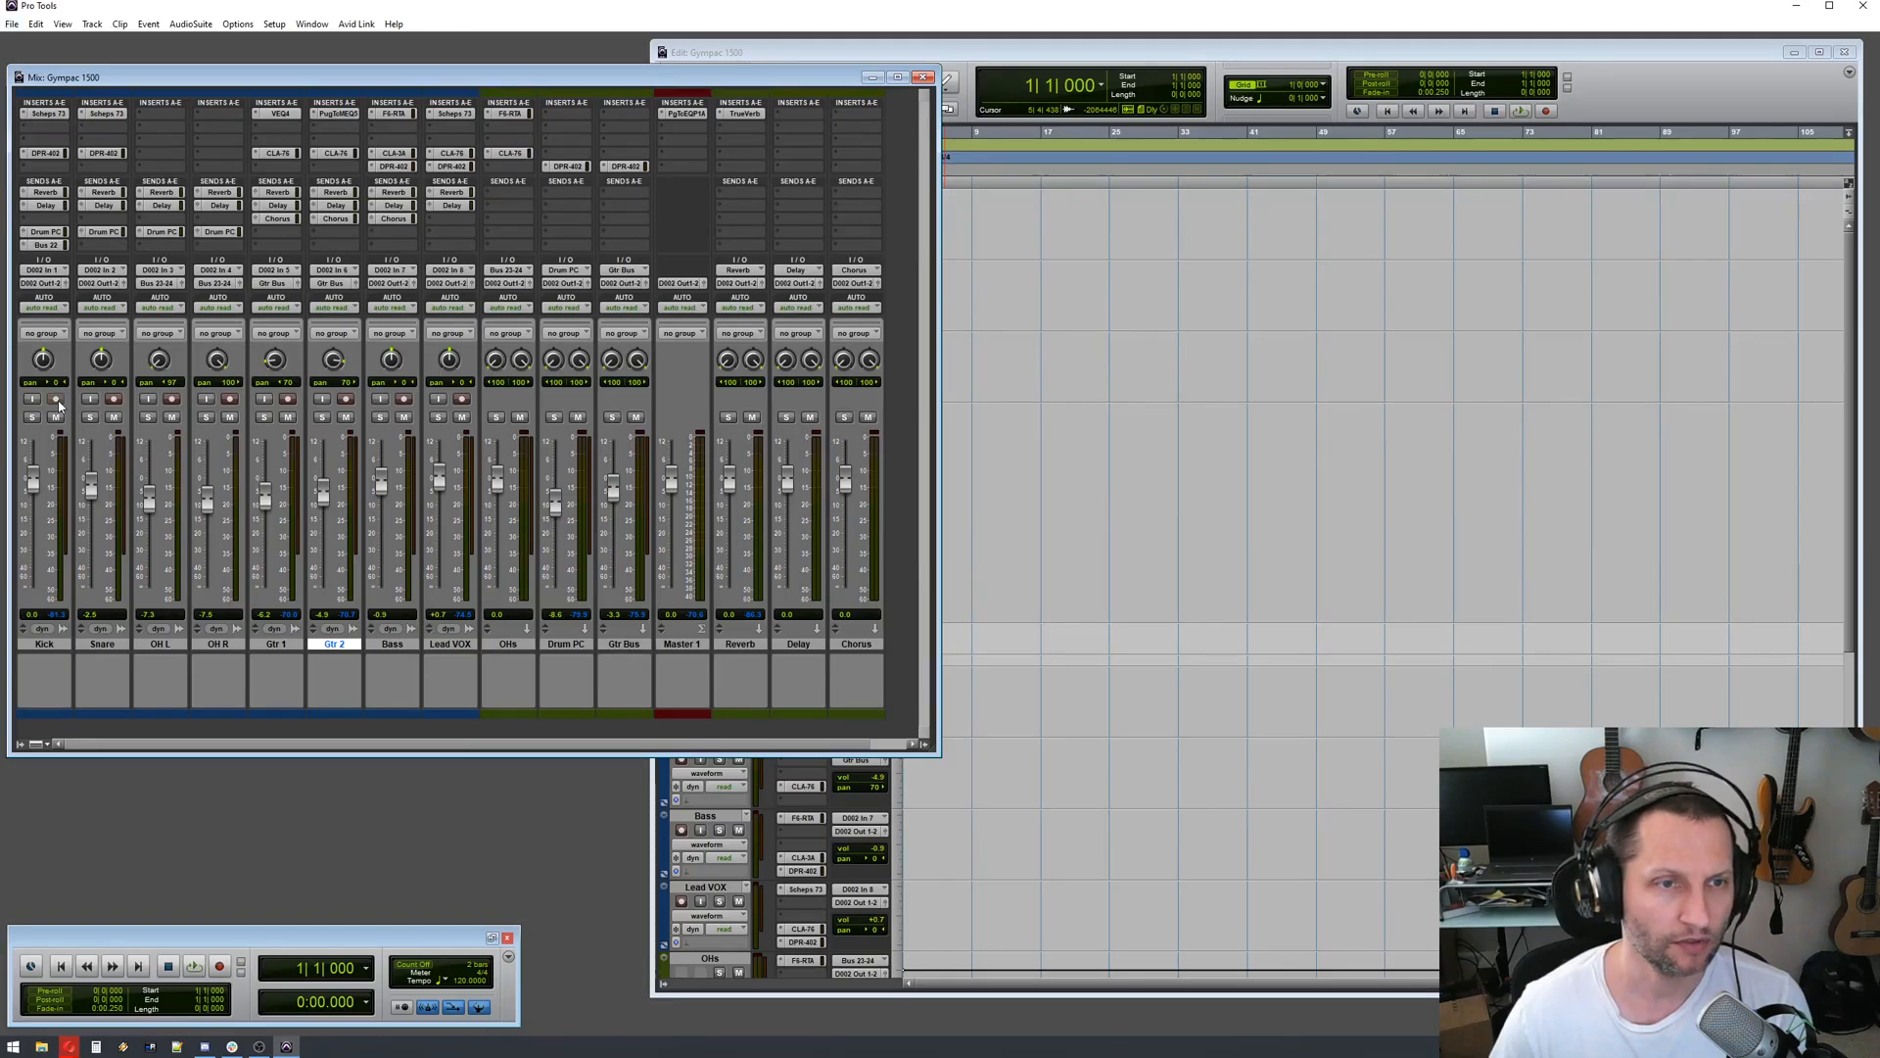
left_click(56, 400, "alt")
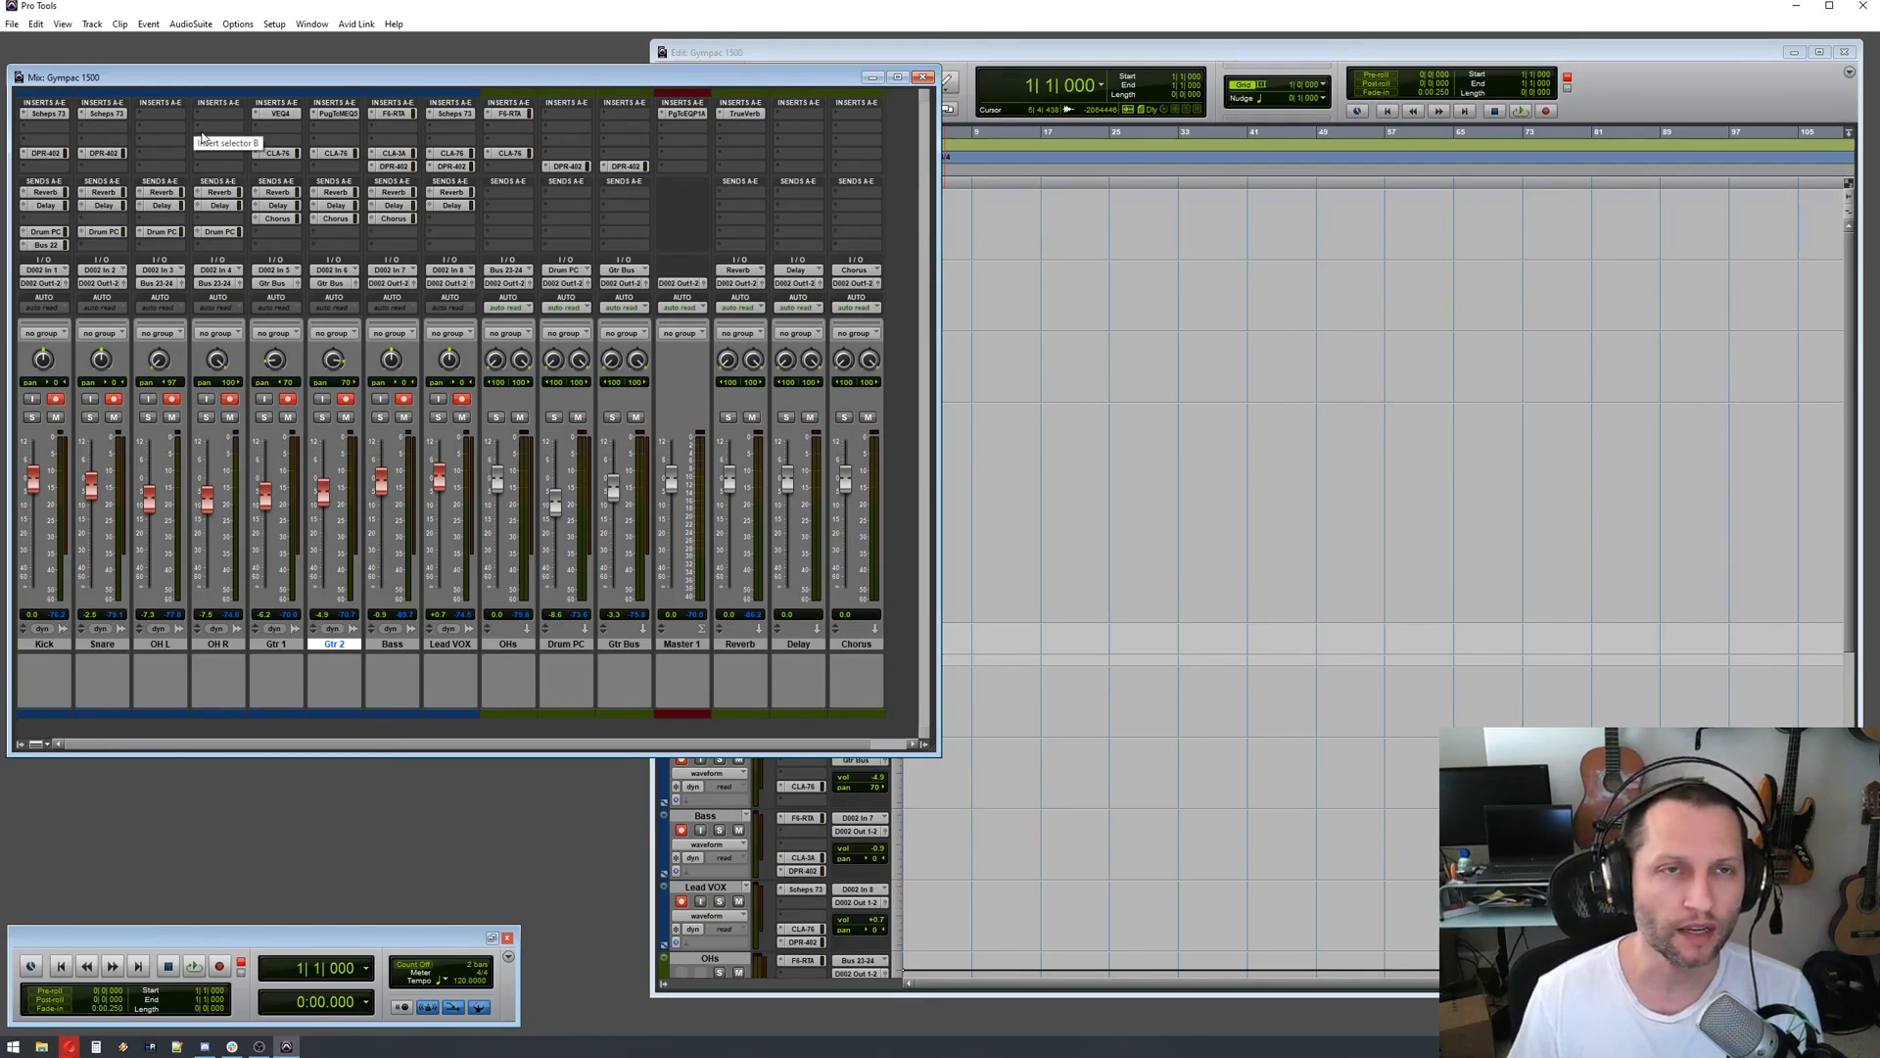
Look at the Scheps 73 settings on the Kick track and close the plug-in.
left_click(51, 115)
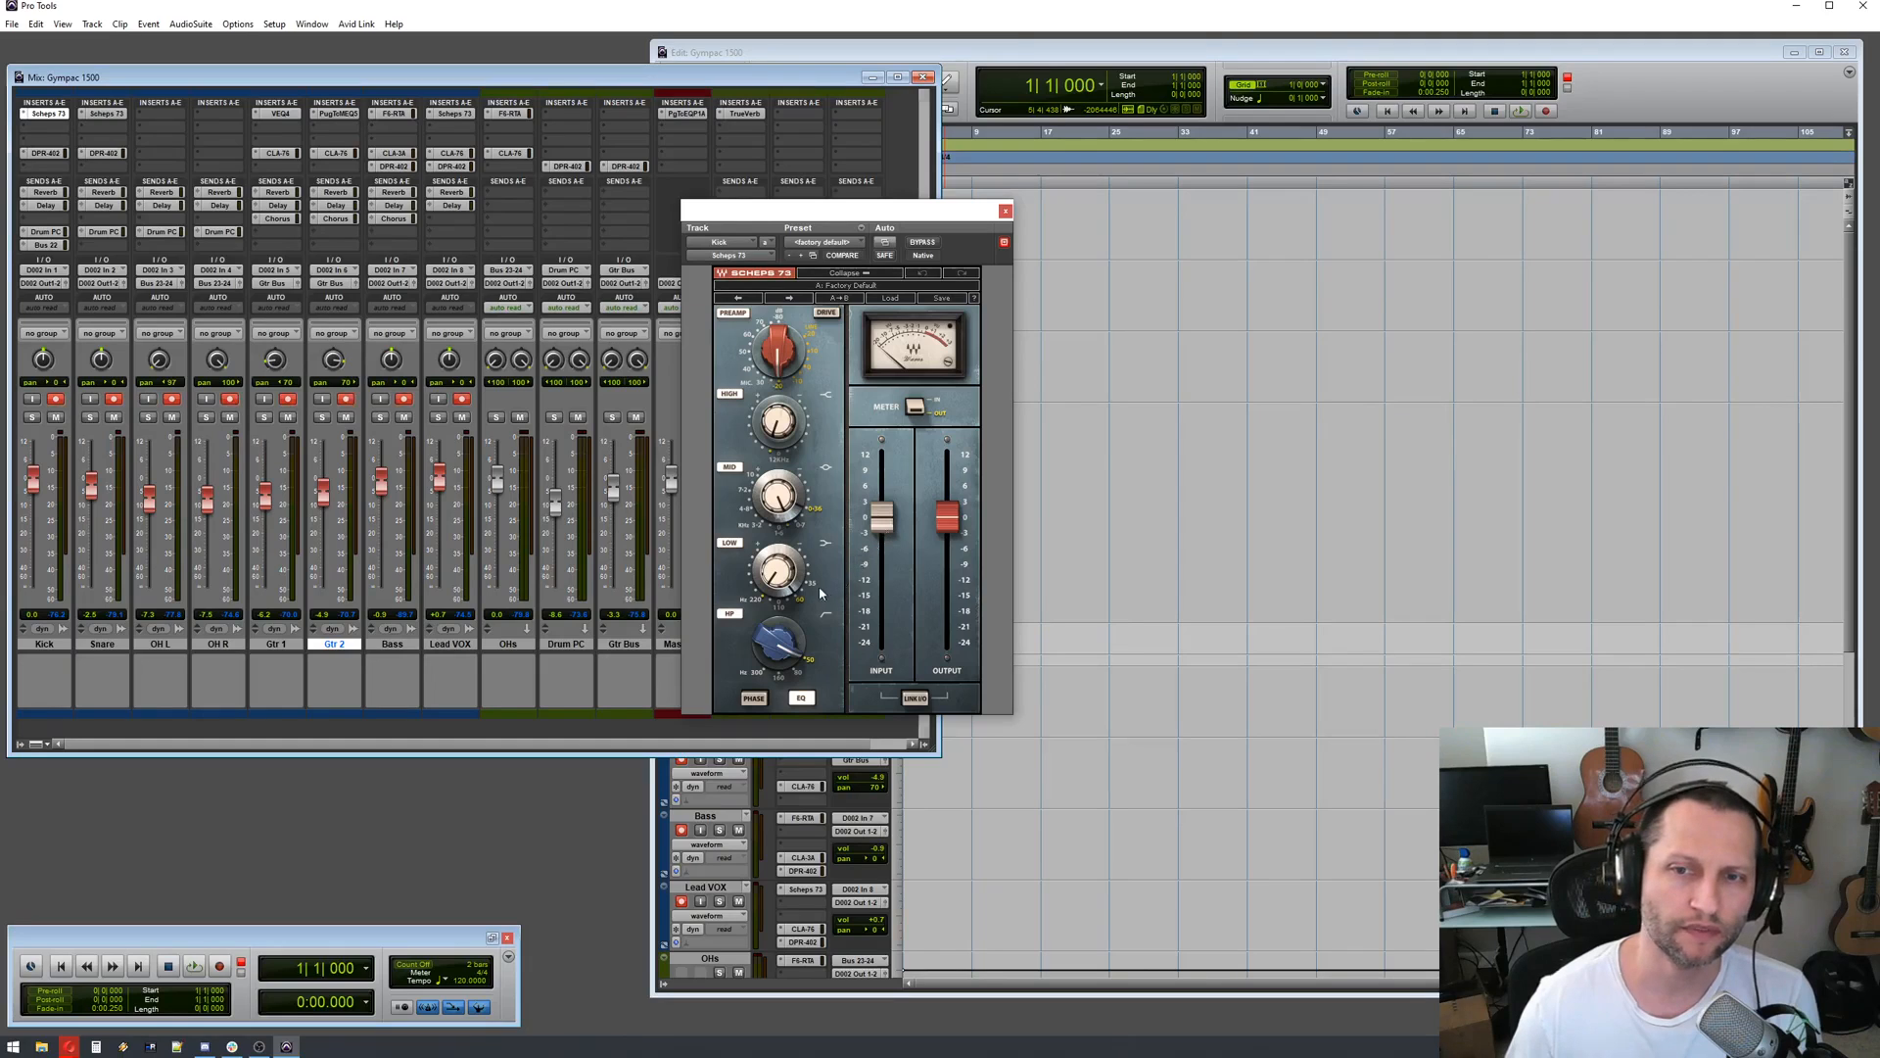
left_click(1005, 211)
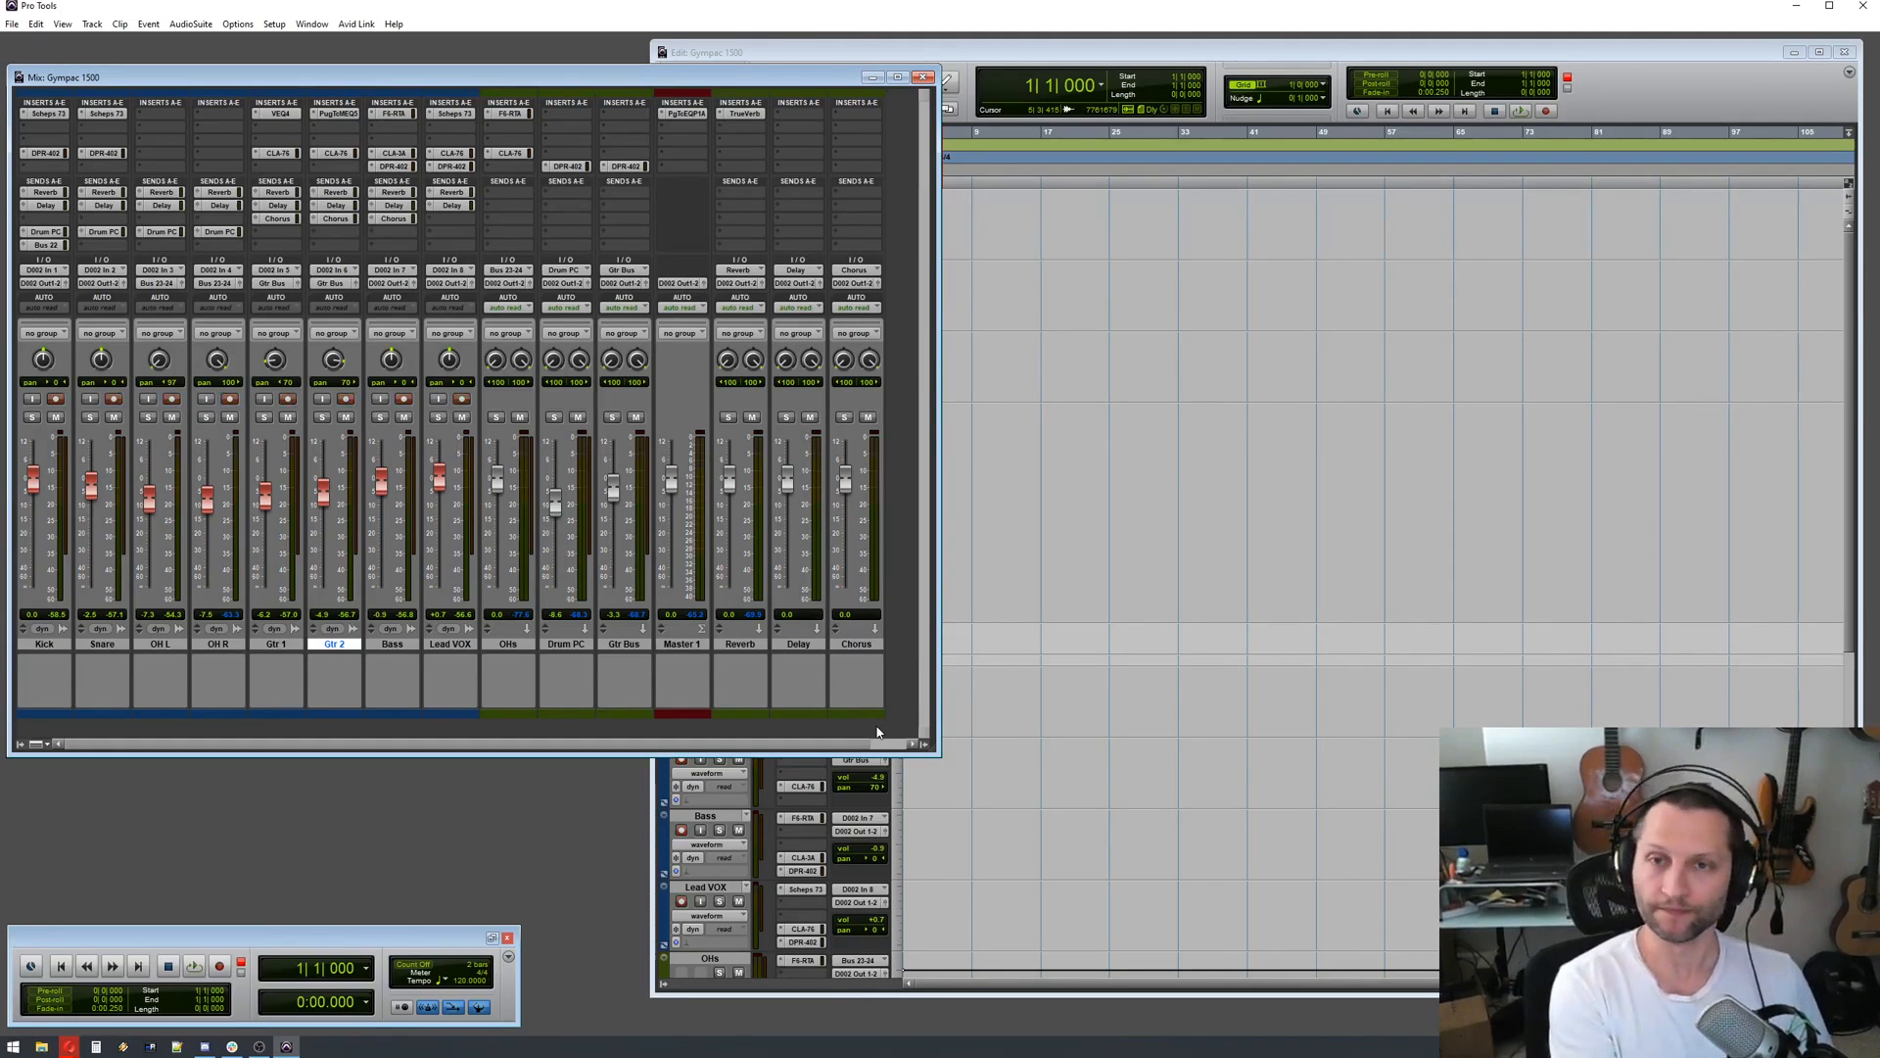
Start recording the incoming song on all armed tracks.
key("ctrl+space")
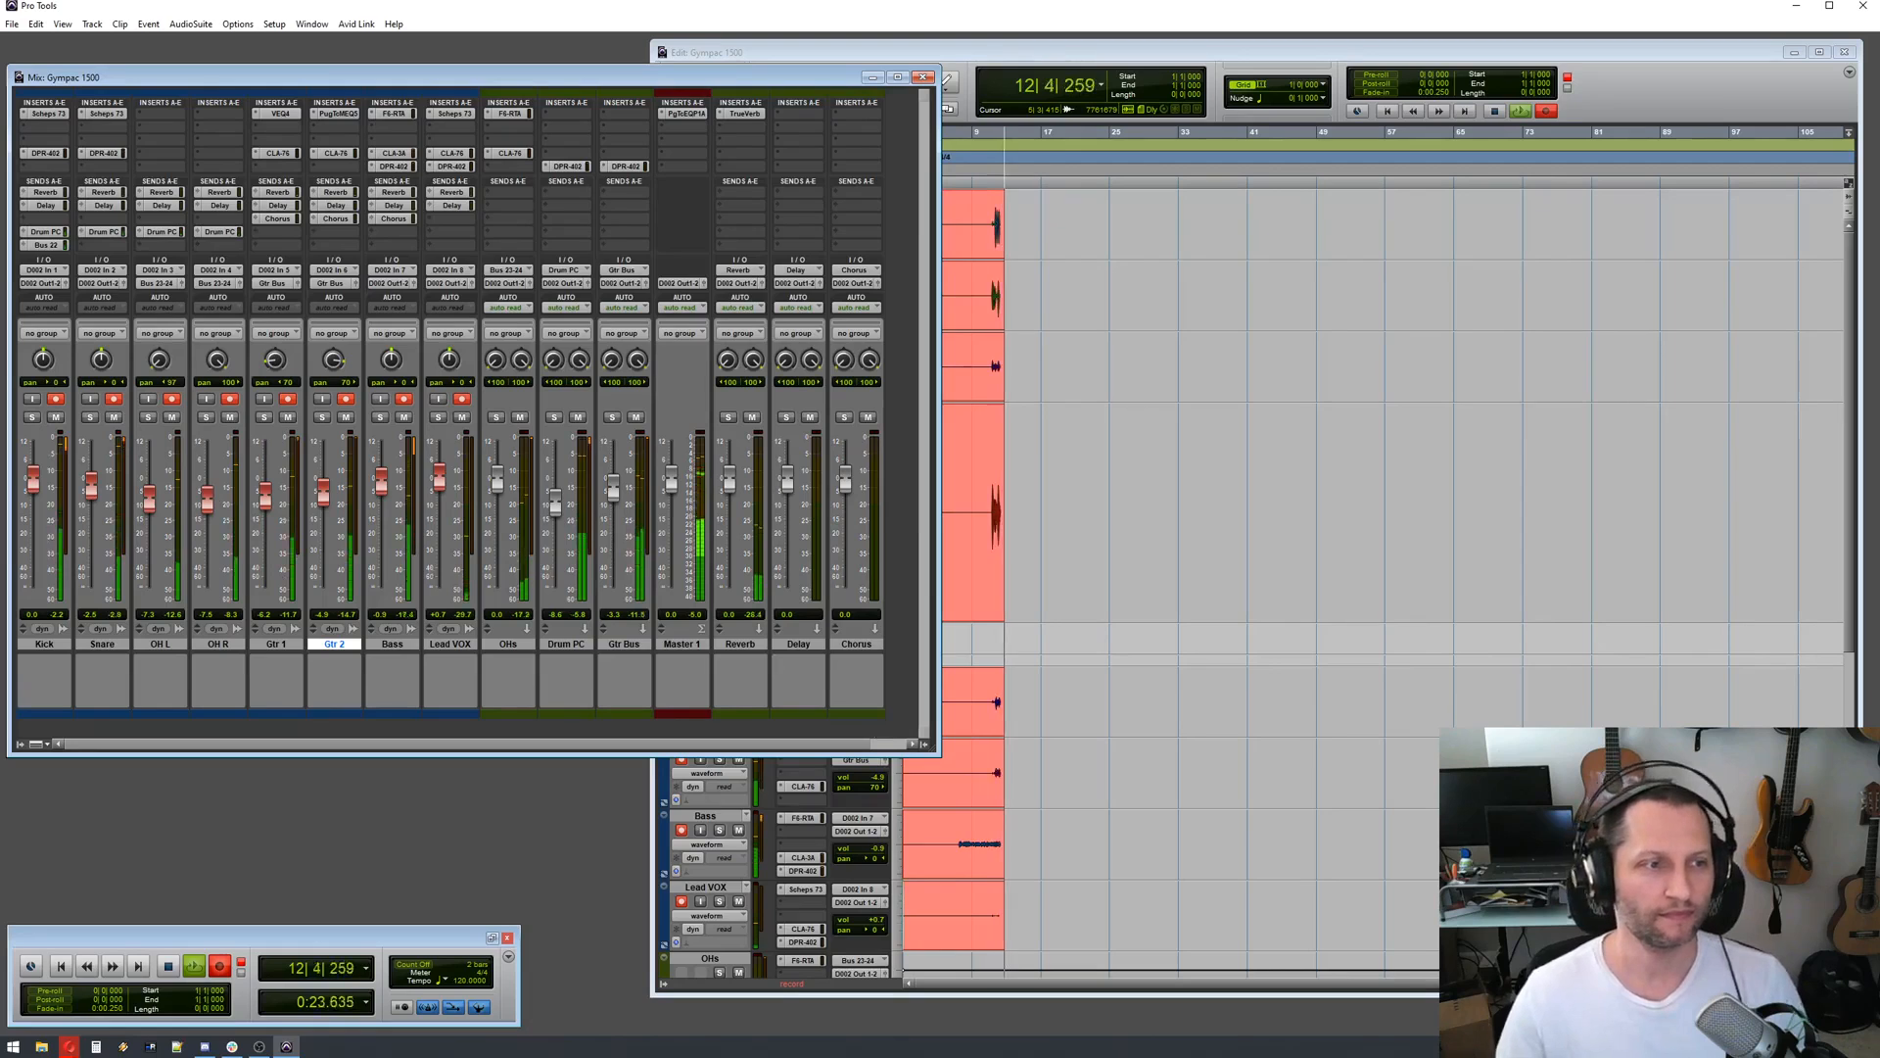
key("alt+Tab")
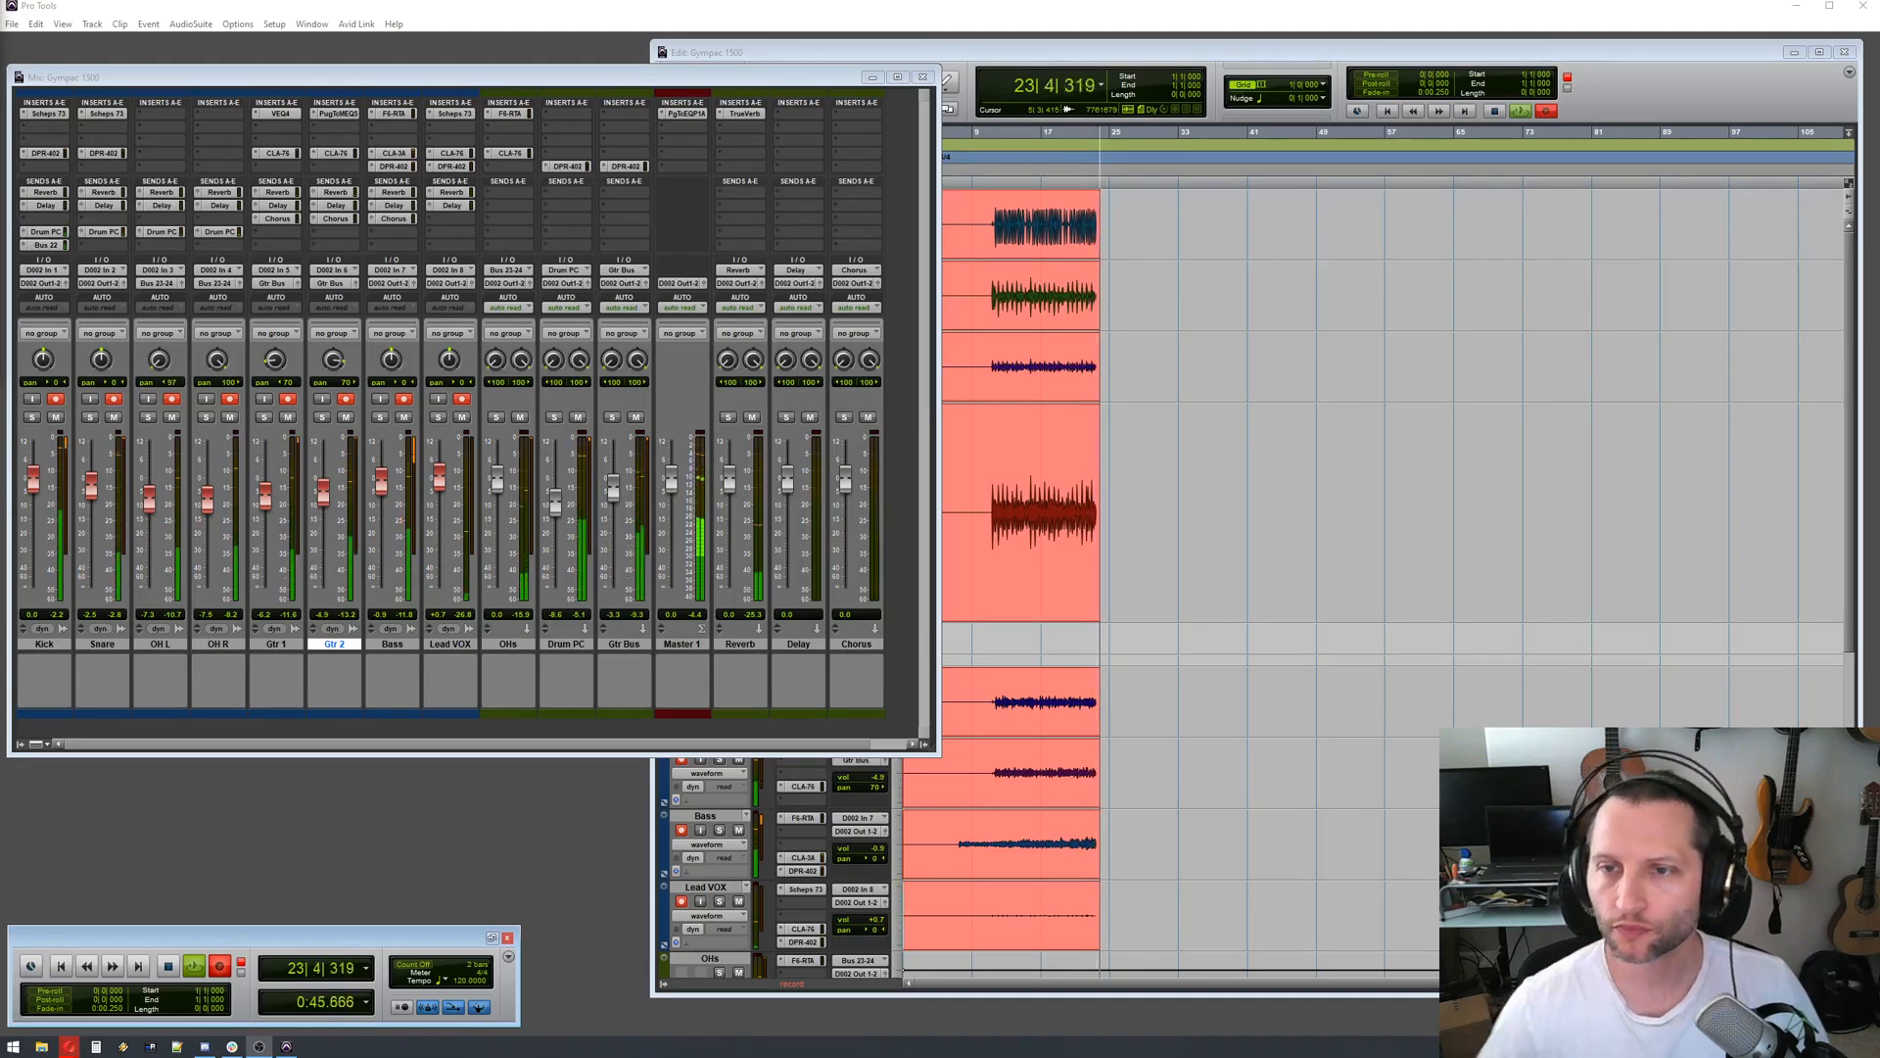
Set the OH R track in the Edit window to medium height and display it as waveform.
left_click(831, 51)
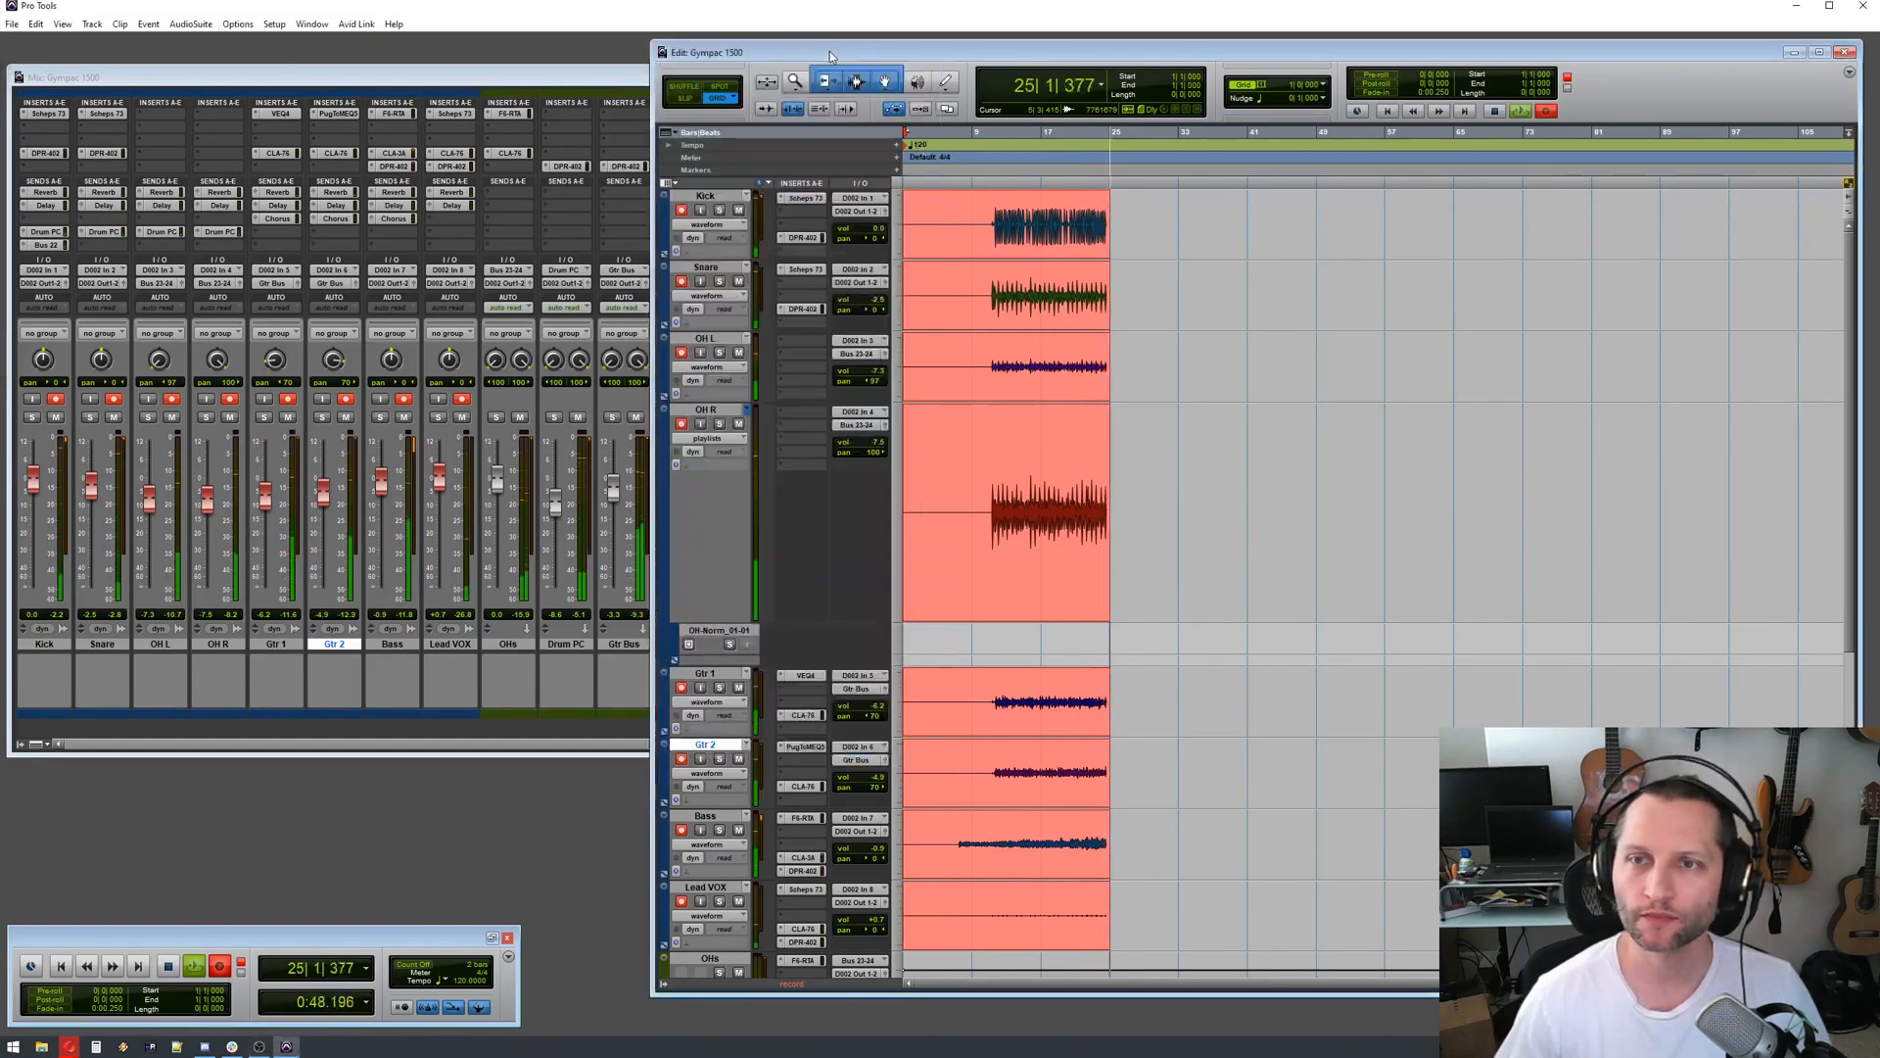
left_click(666, 412)
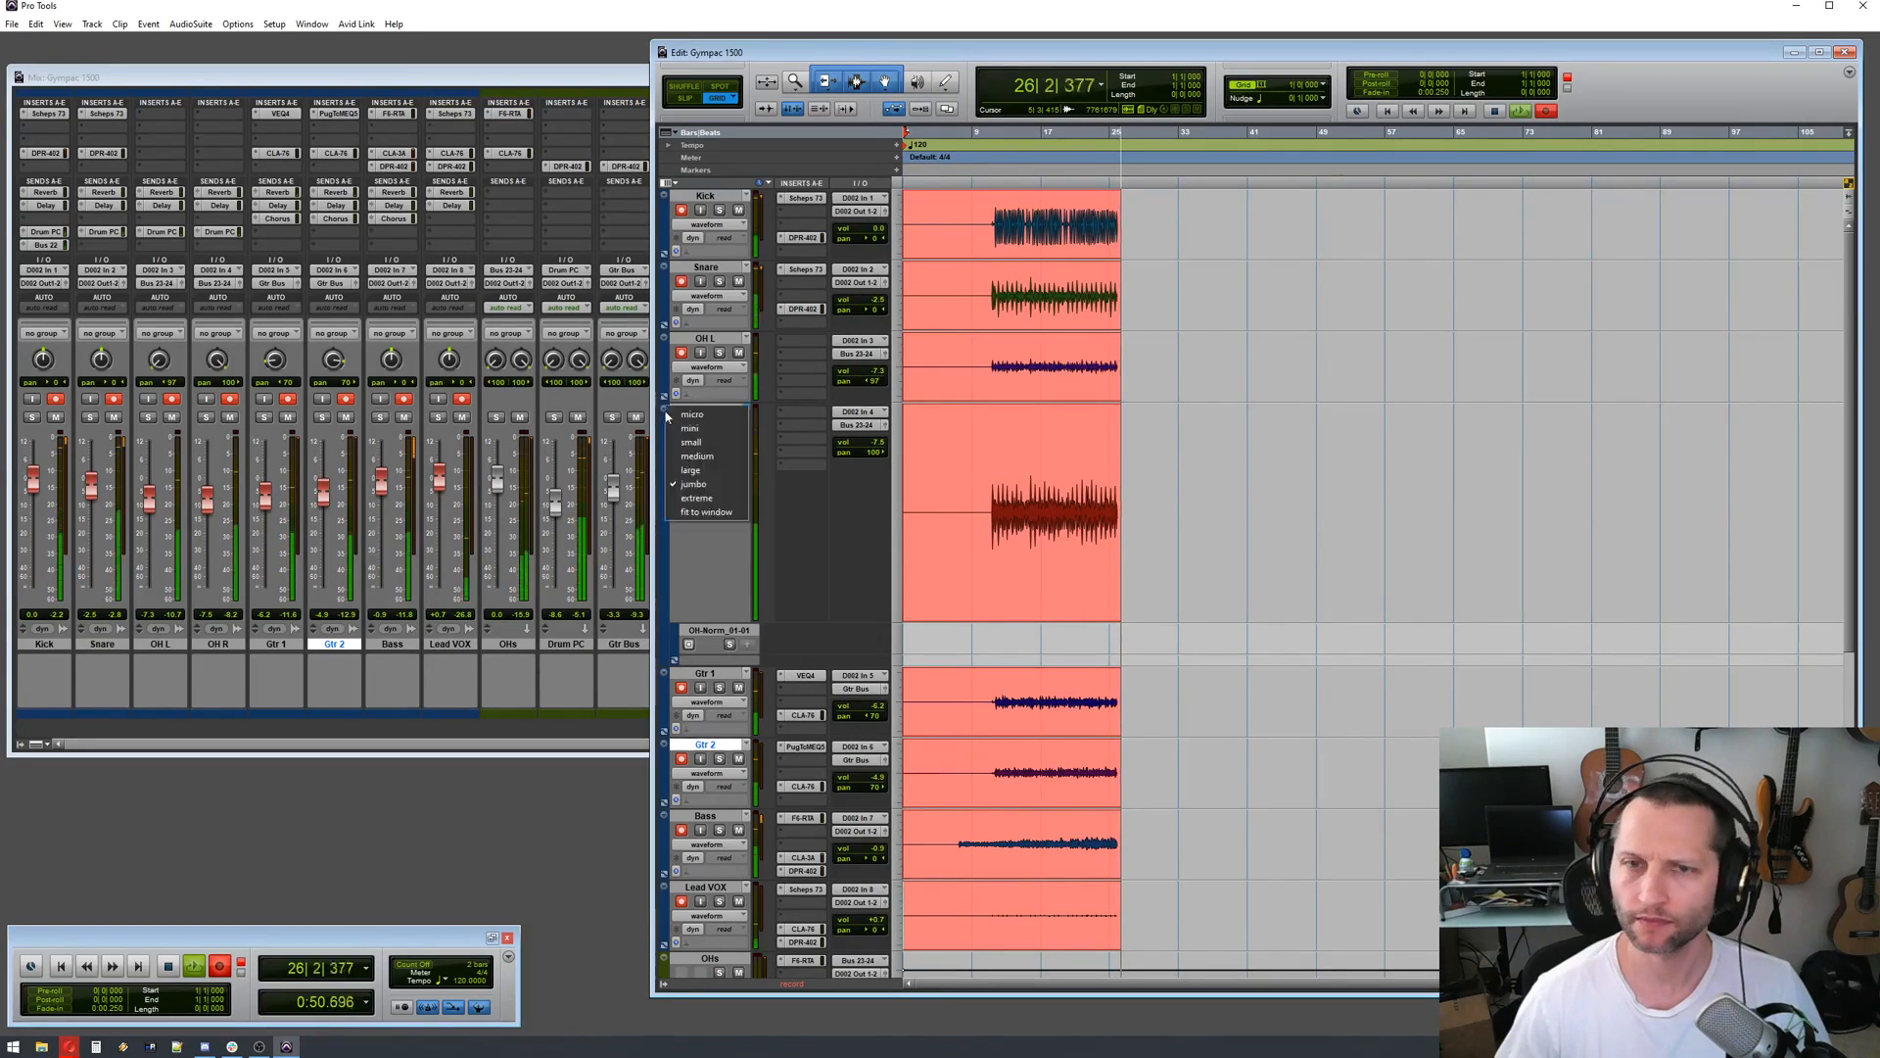
left_click(678, 466)
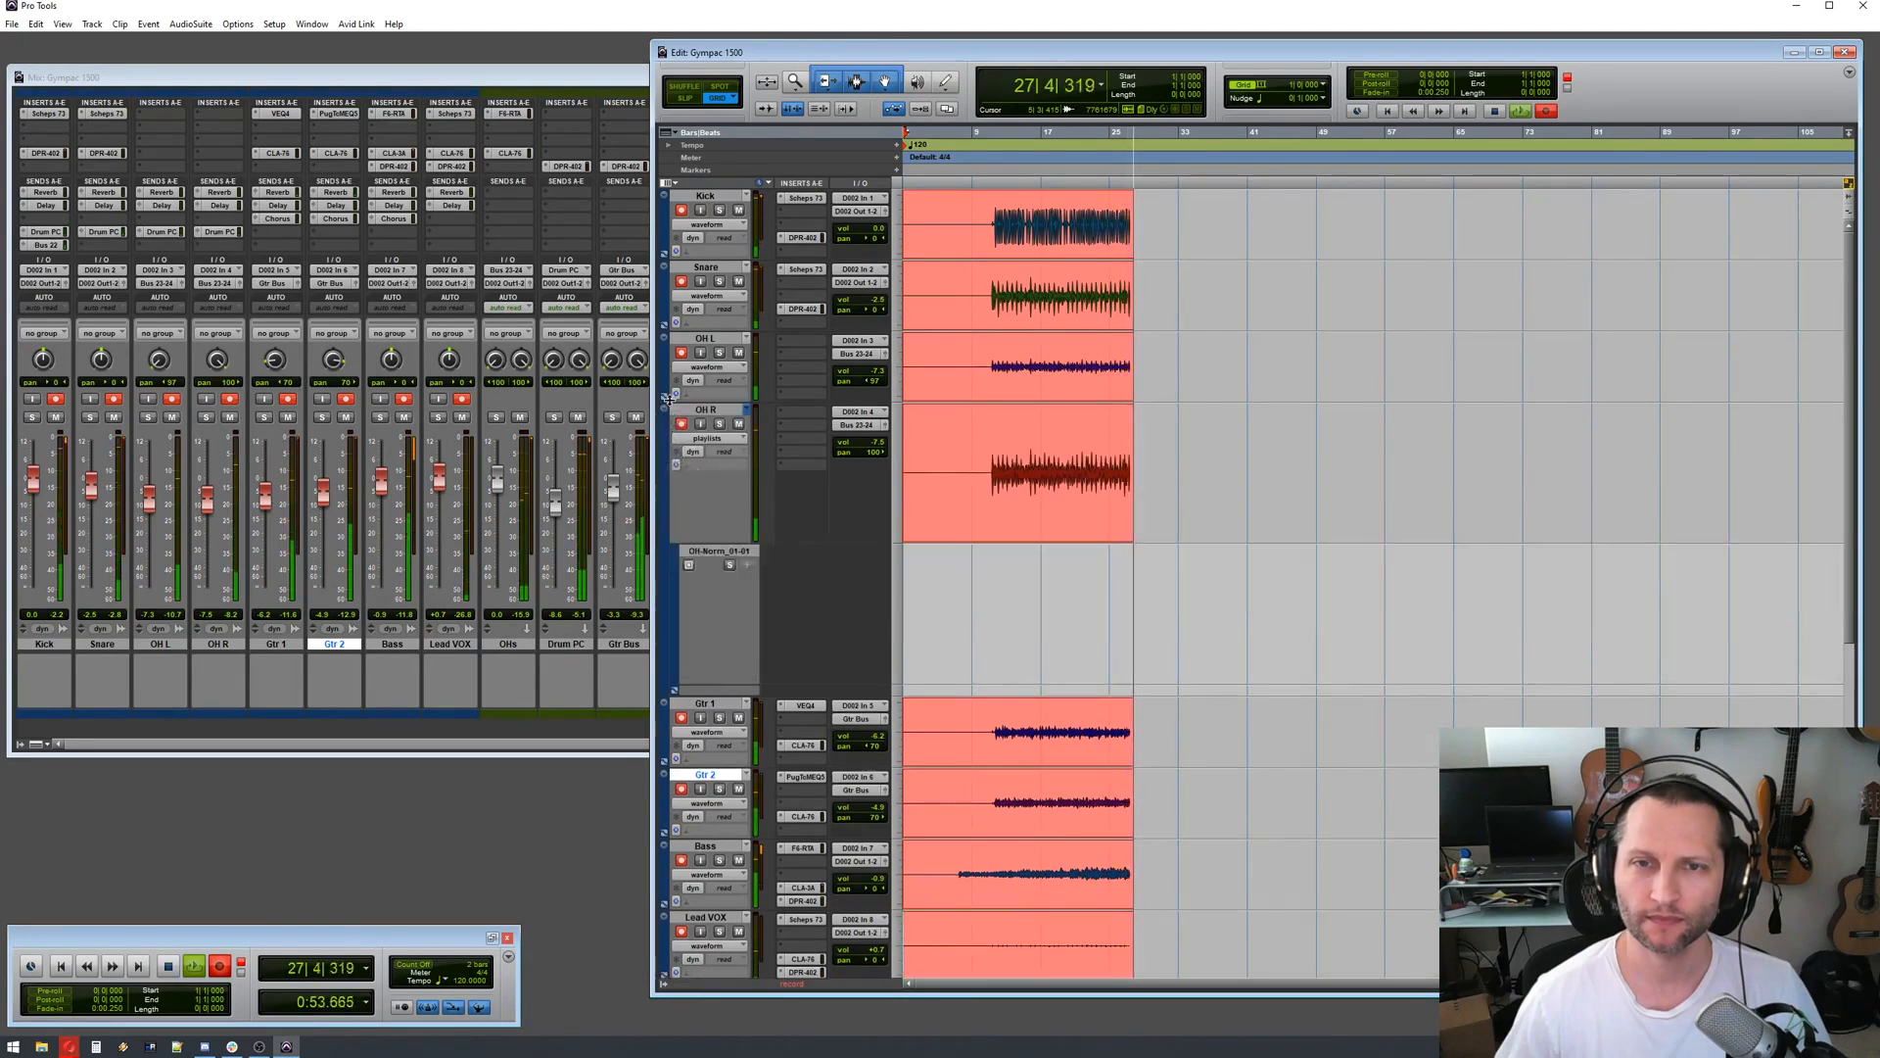
left_click(666, 412)
left_click(698, 457)
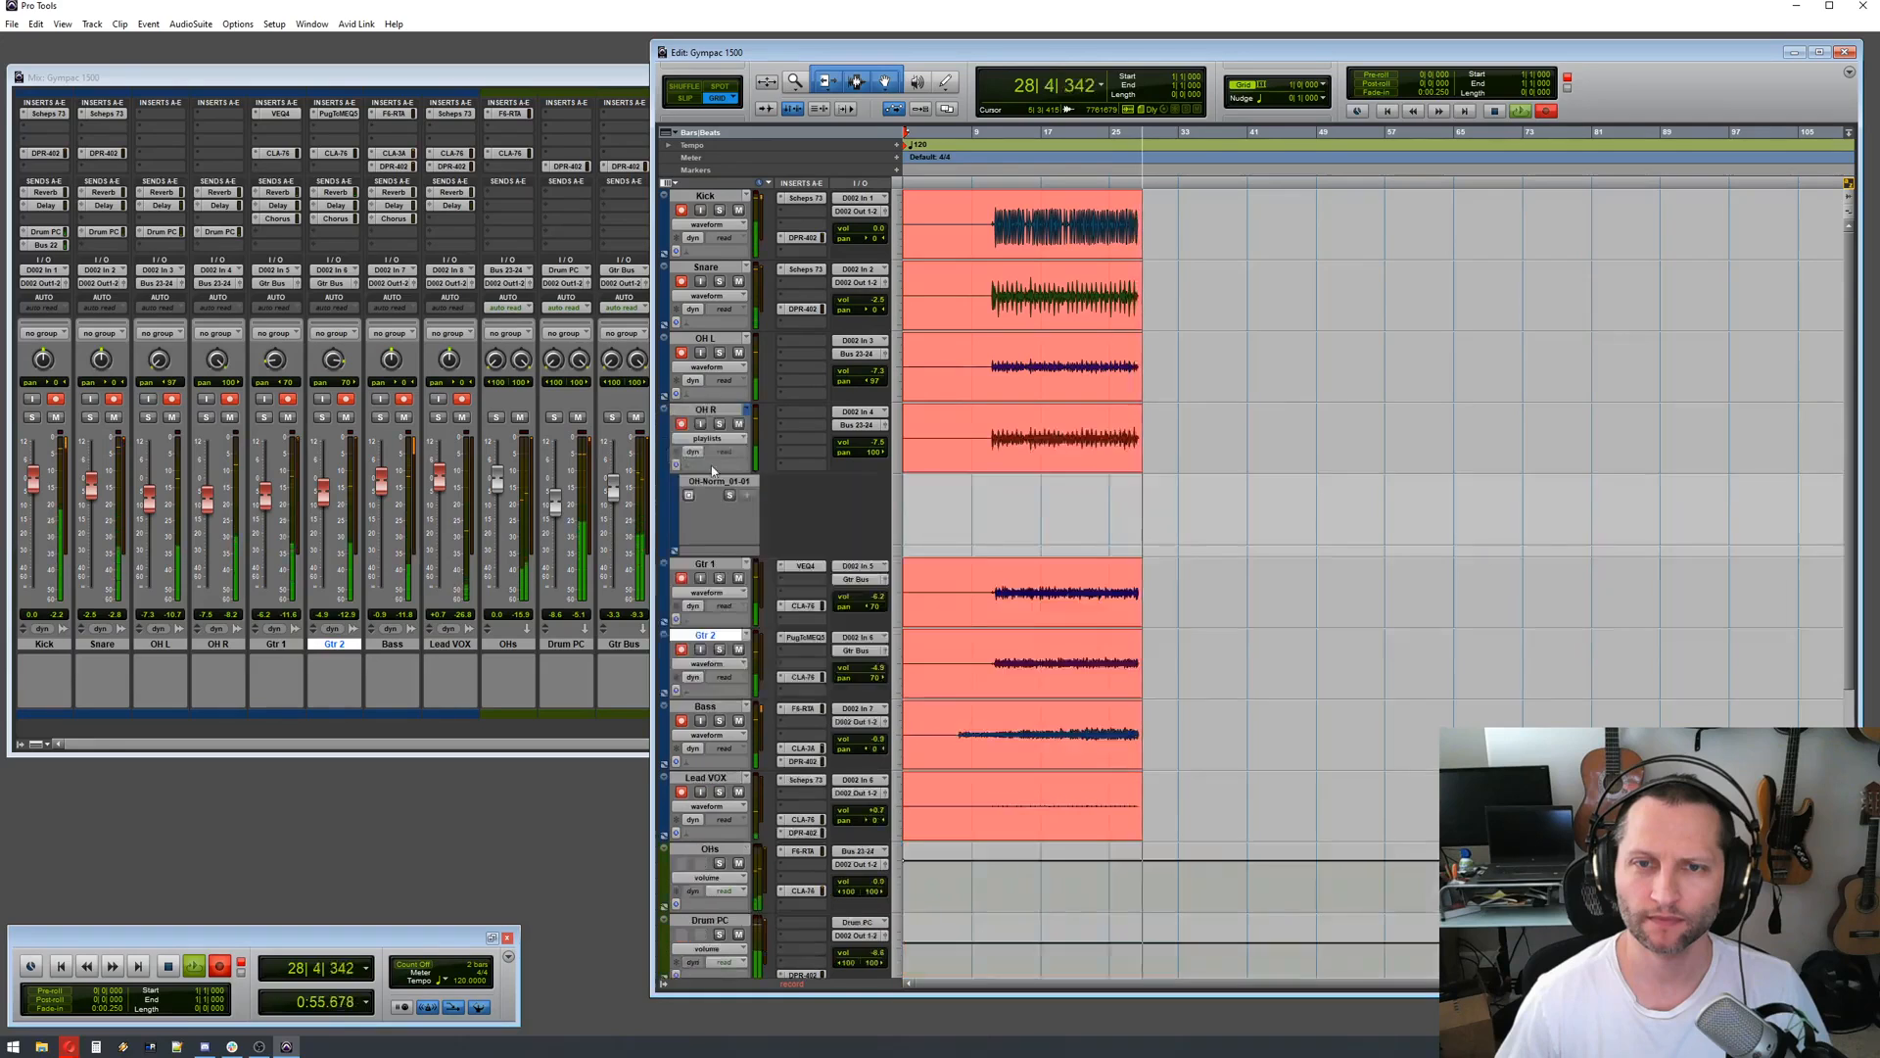
left_click(707, 438)
left_click(746, 497)
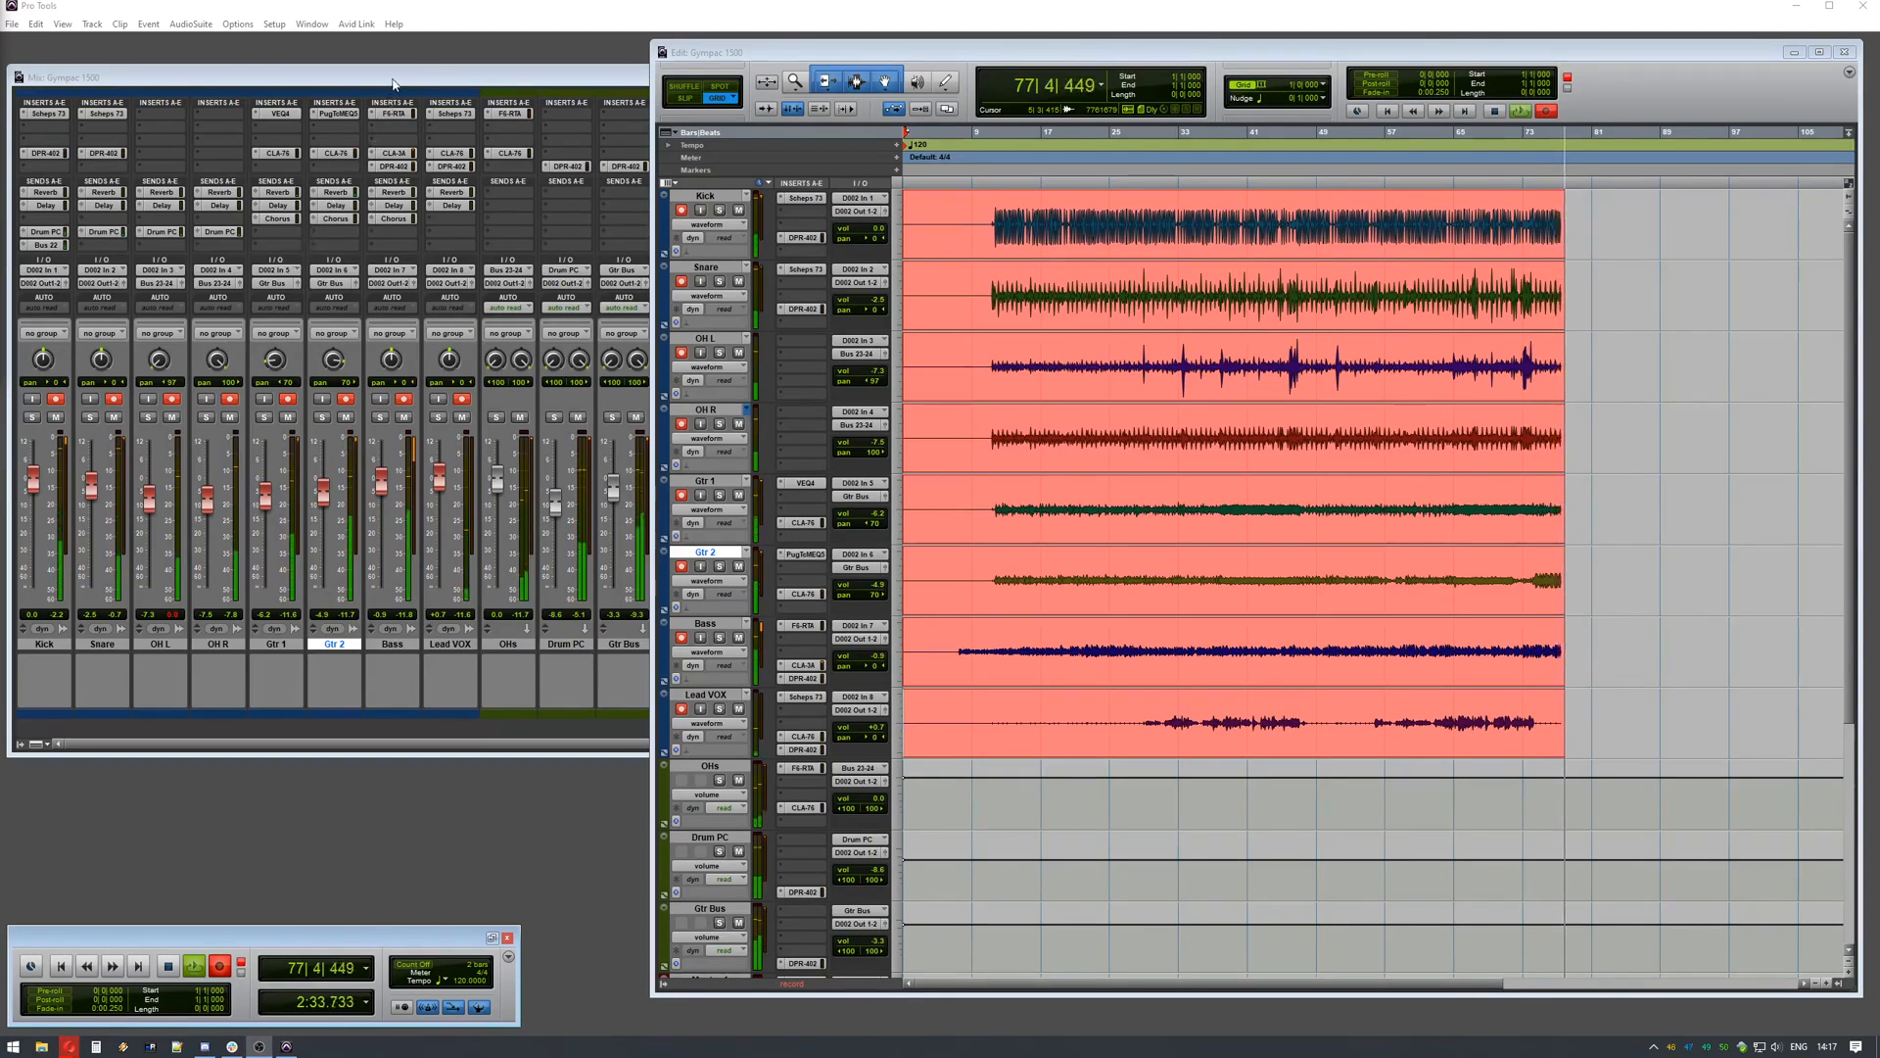
Stop the multitrack recording once the song has ended, with the Mix window in front.
left_click(404, 78)
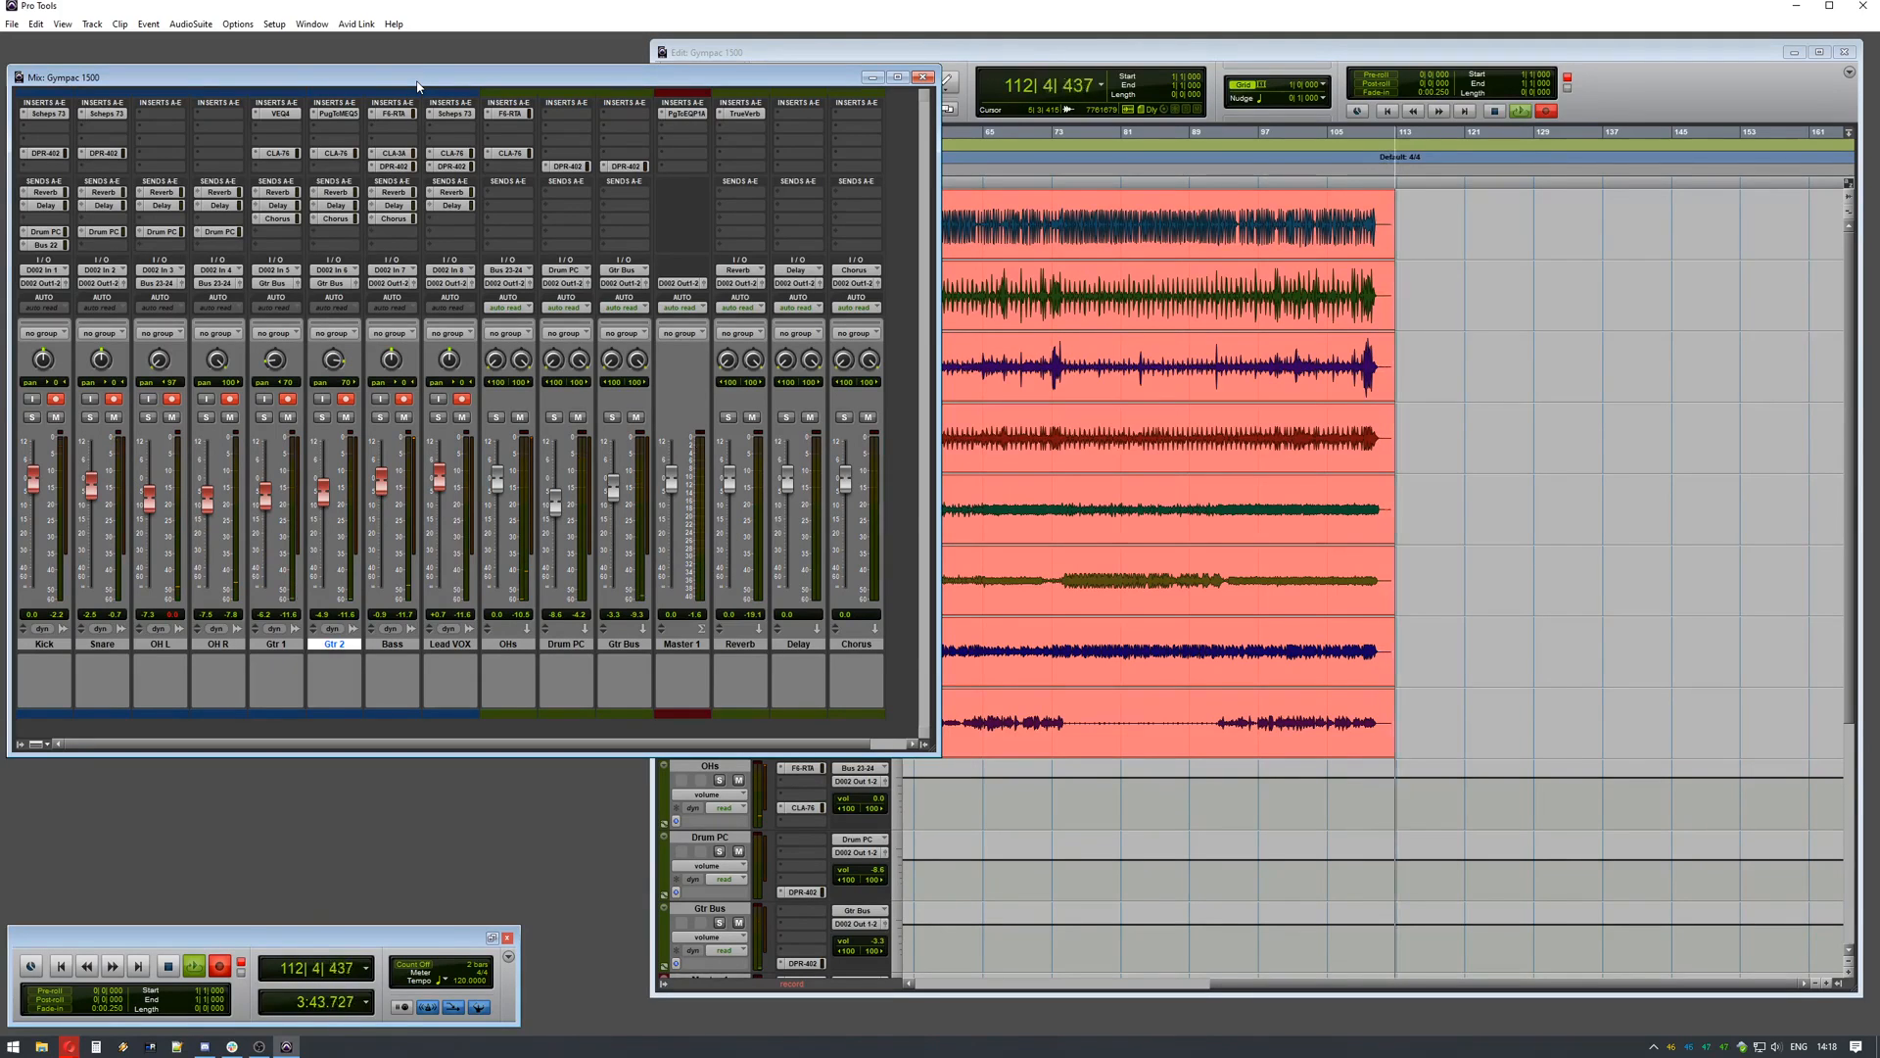
key("ctrl+period")
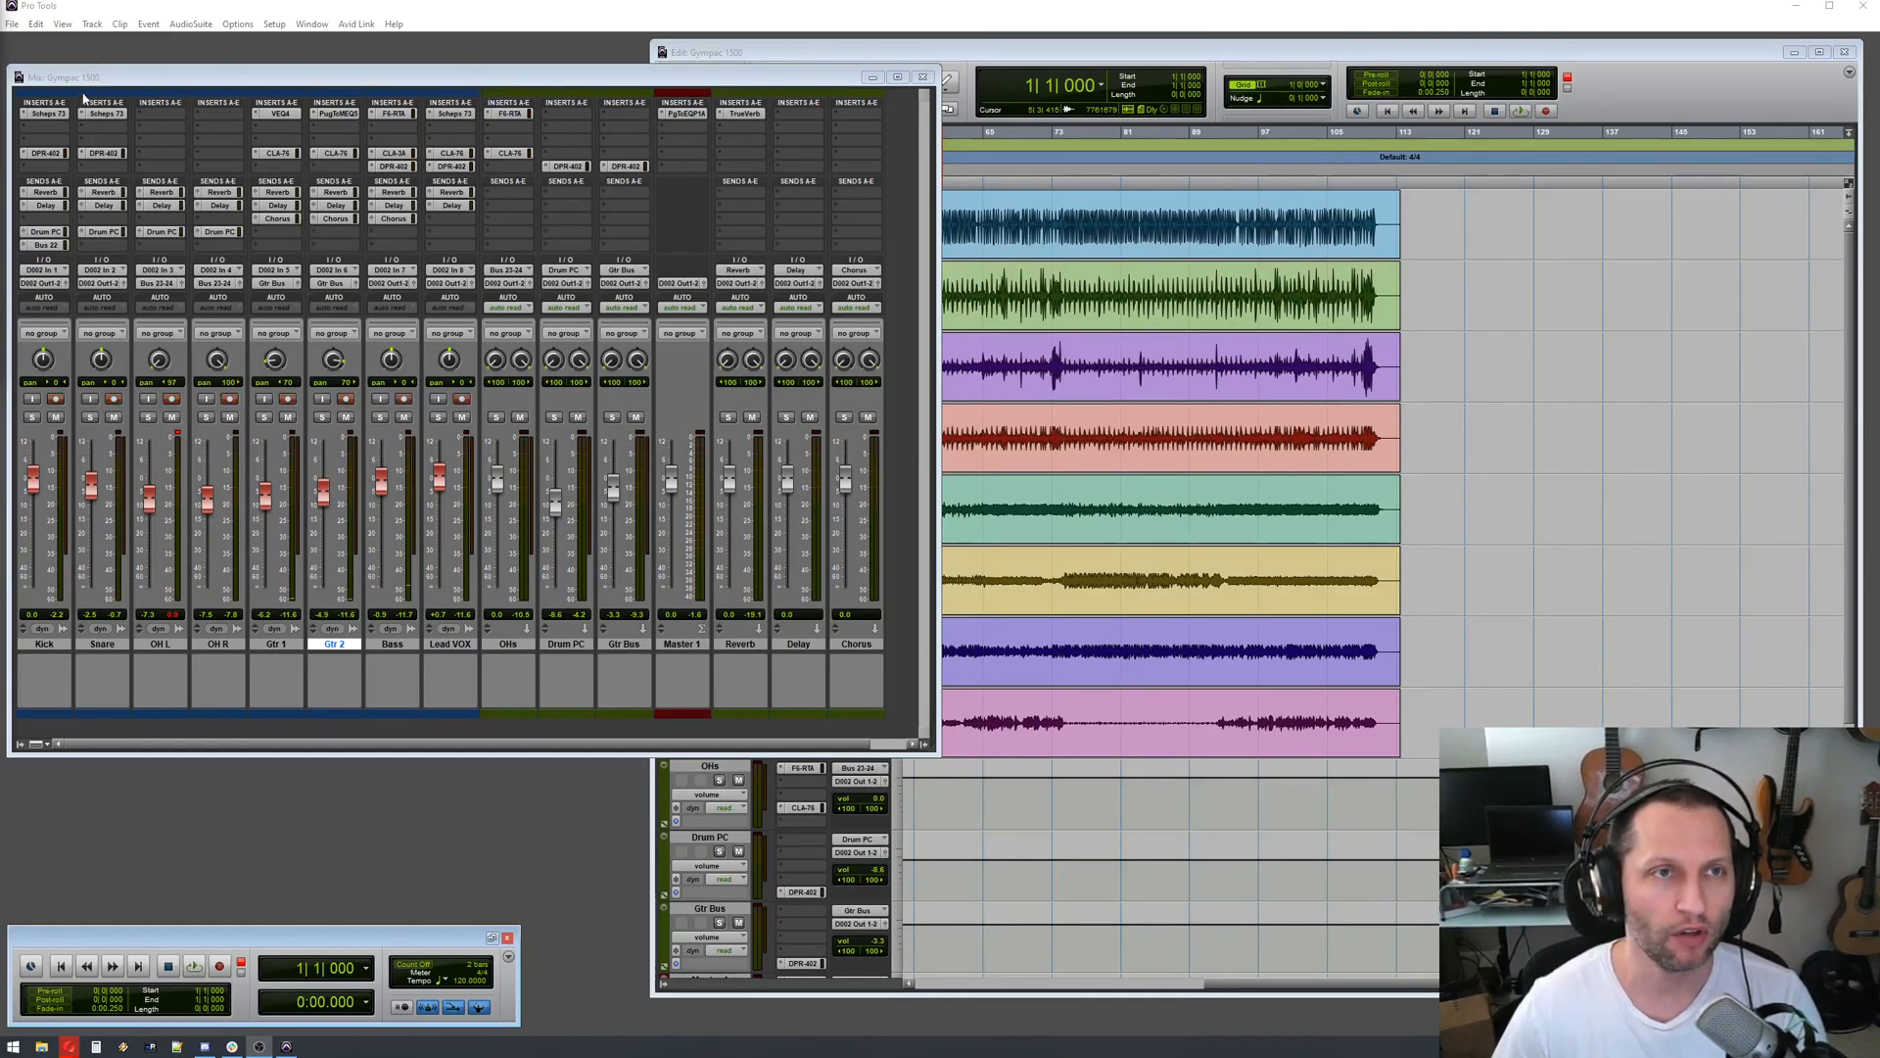
Bypass all insert plug-ins across the mix, covering insert rows A, D and E.
left_click(53, 87)
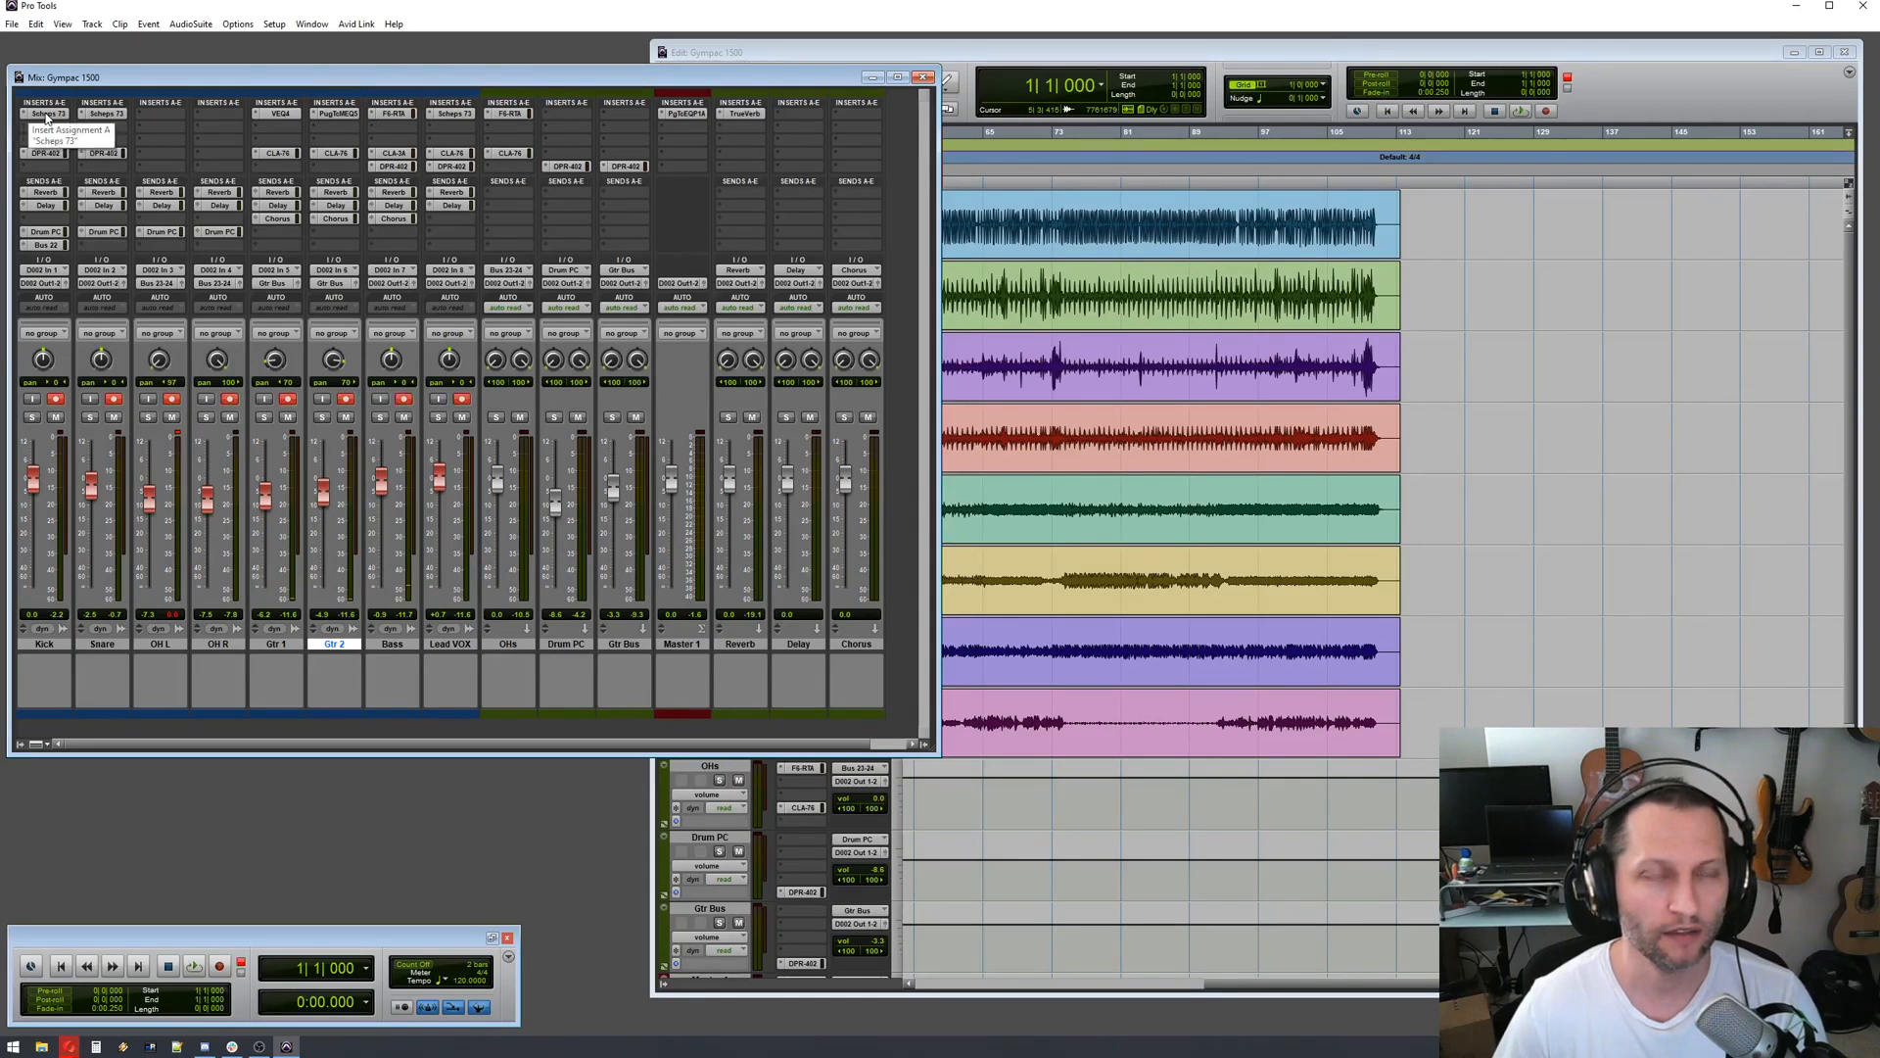
left_click(46, 115)
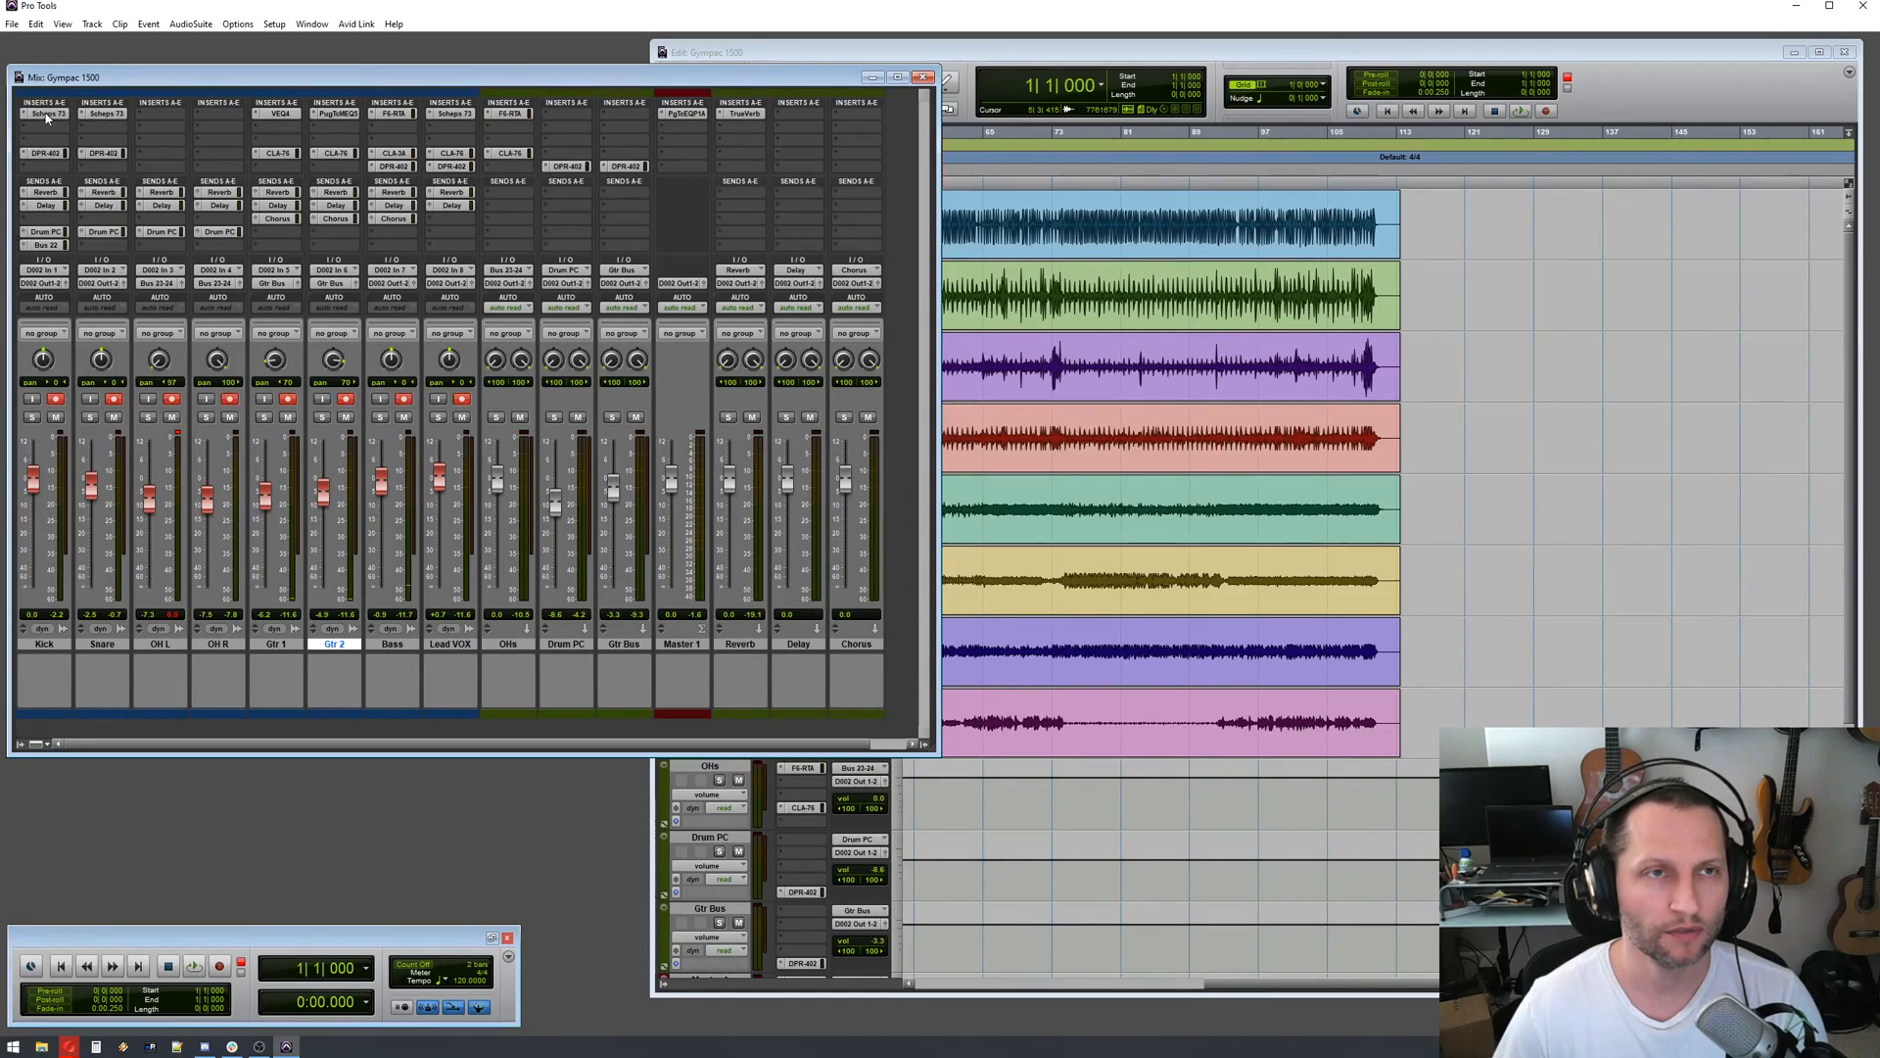
left_click(44, 116, "ctrl+alt")
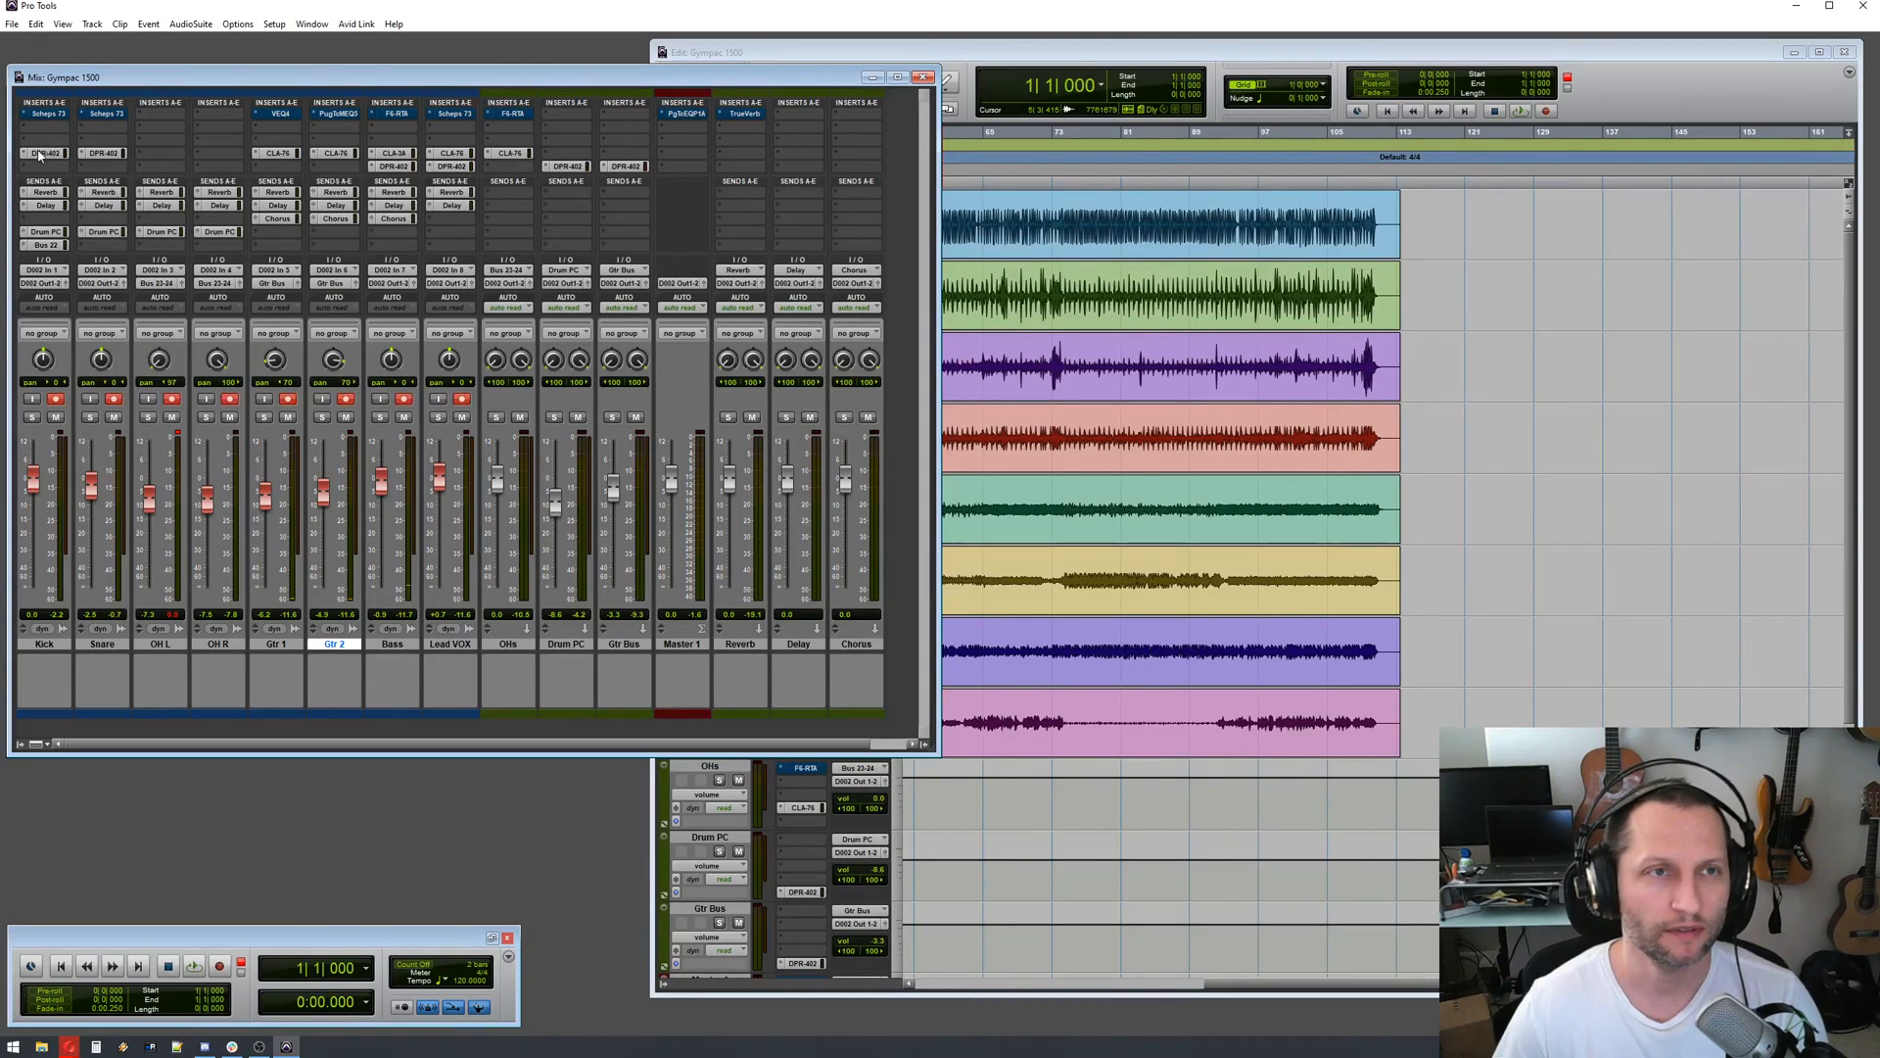
left_click(96, 155, "ctrl+alt")
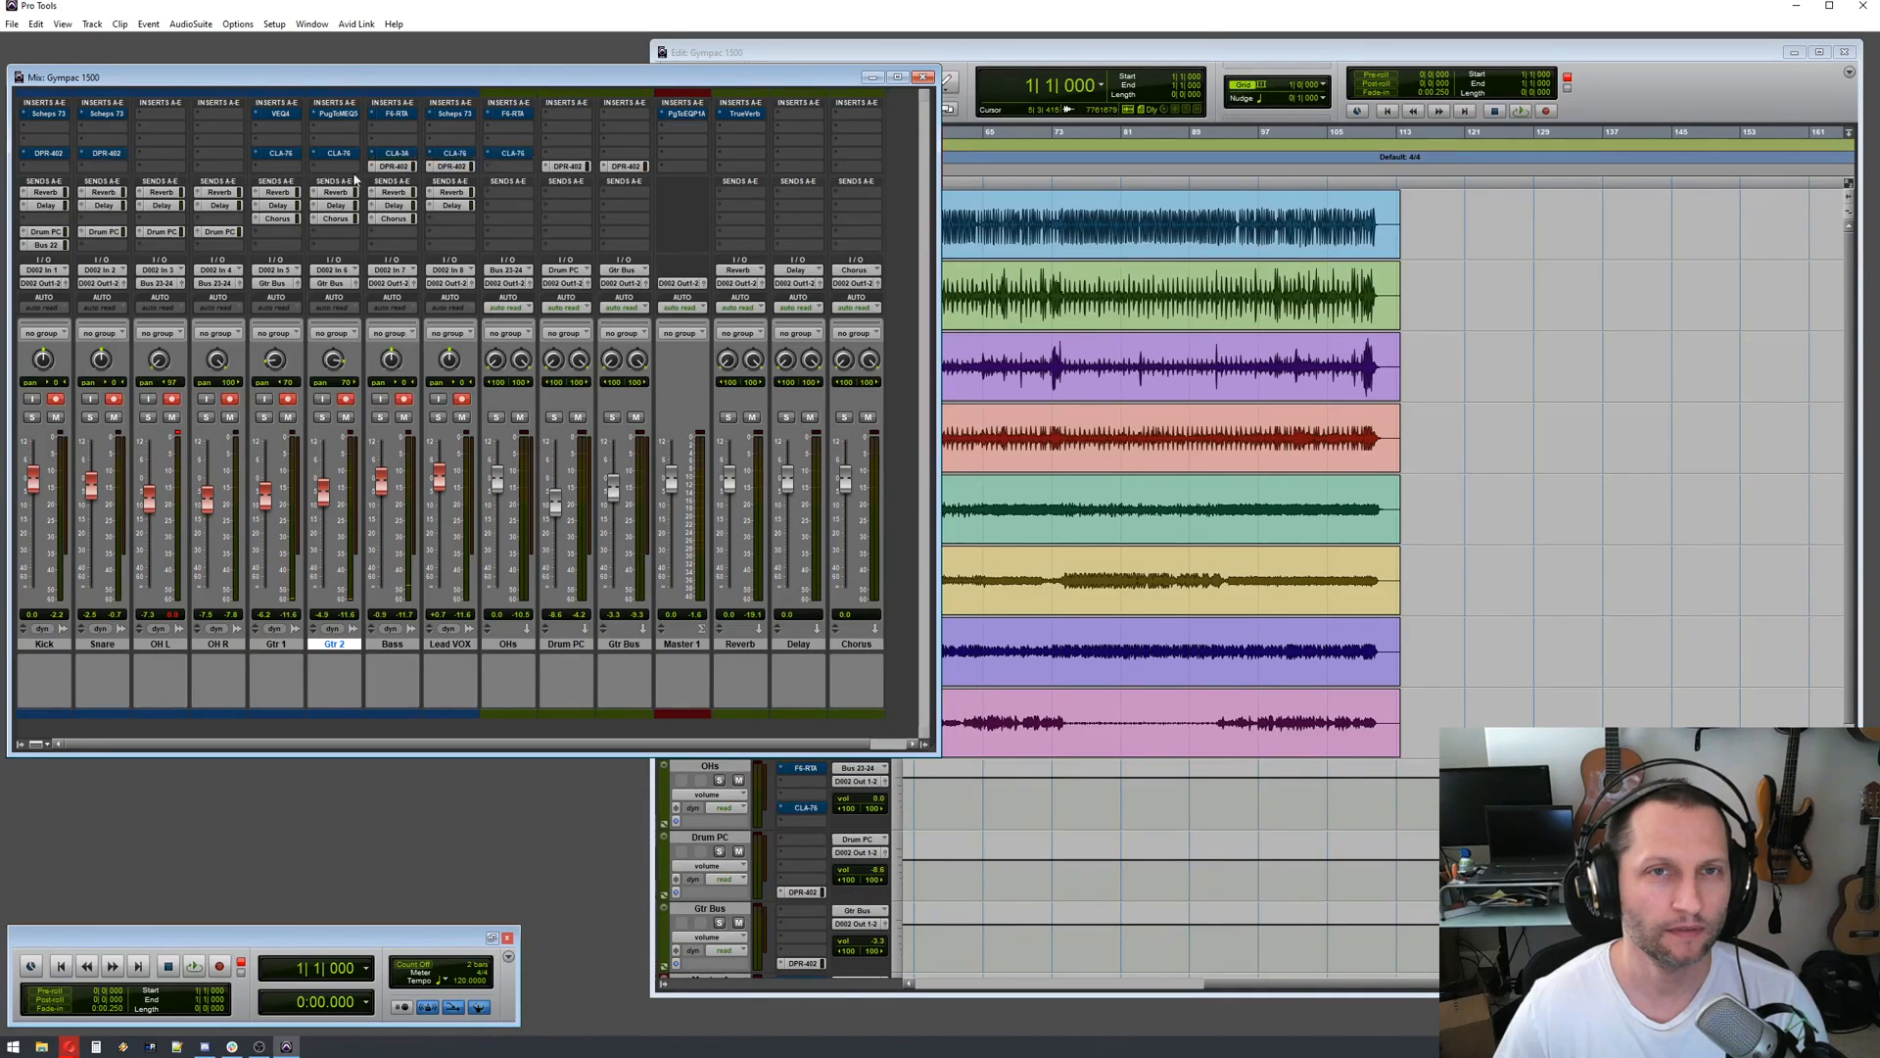
left_click(393, 167, "ctrl+alt")
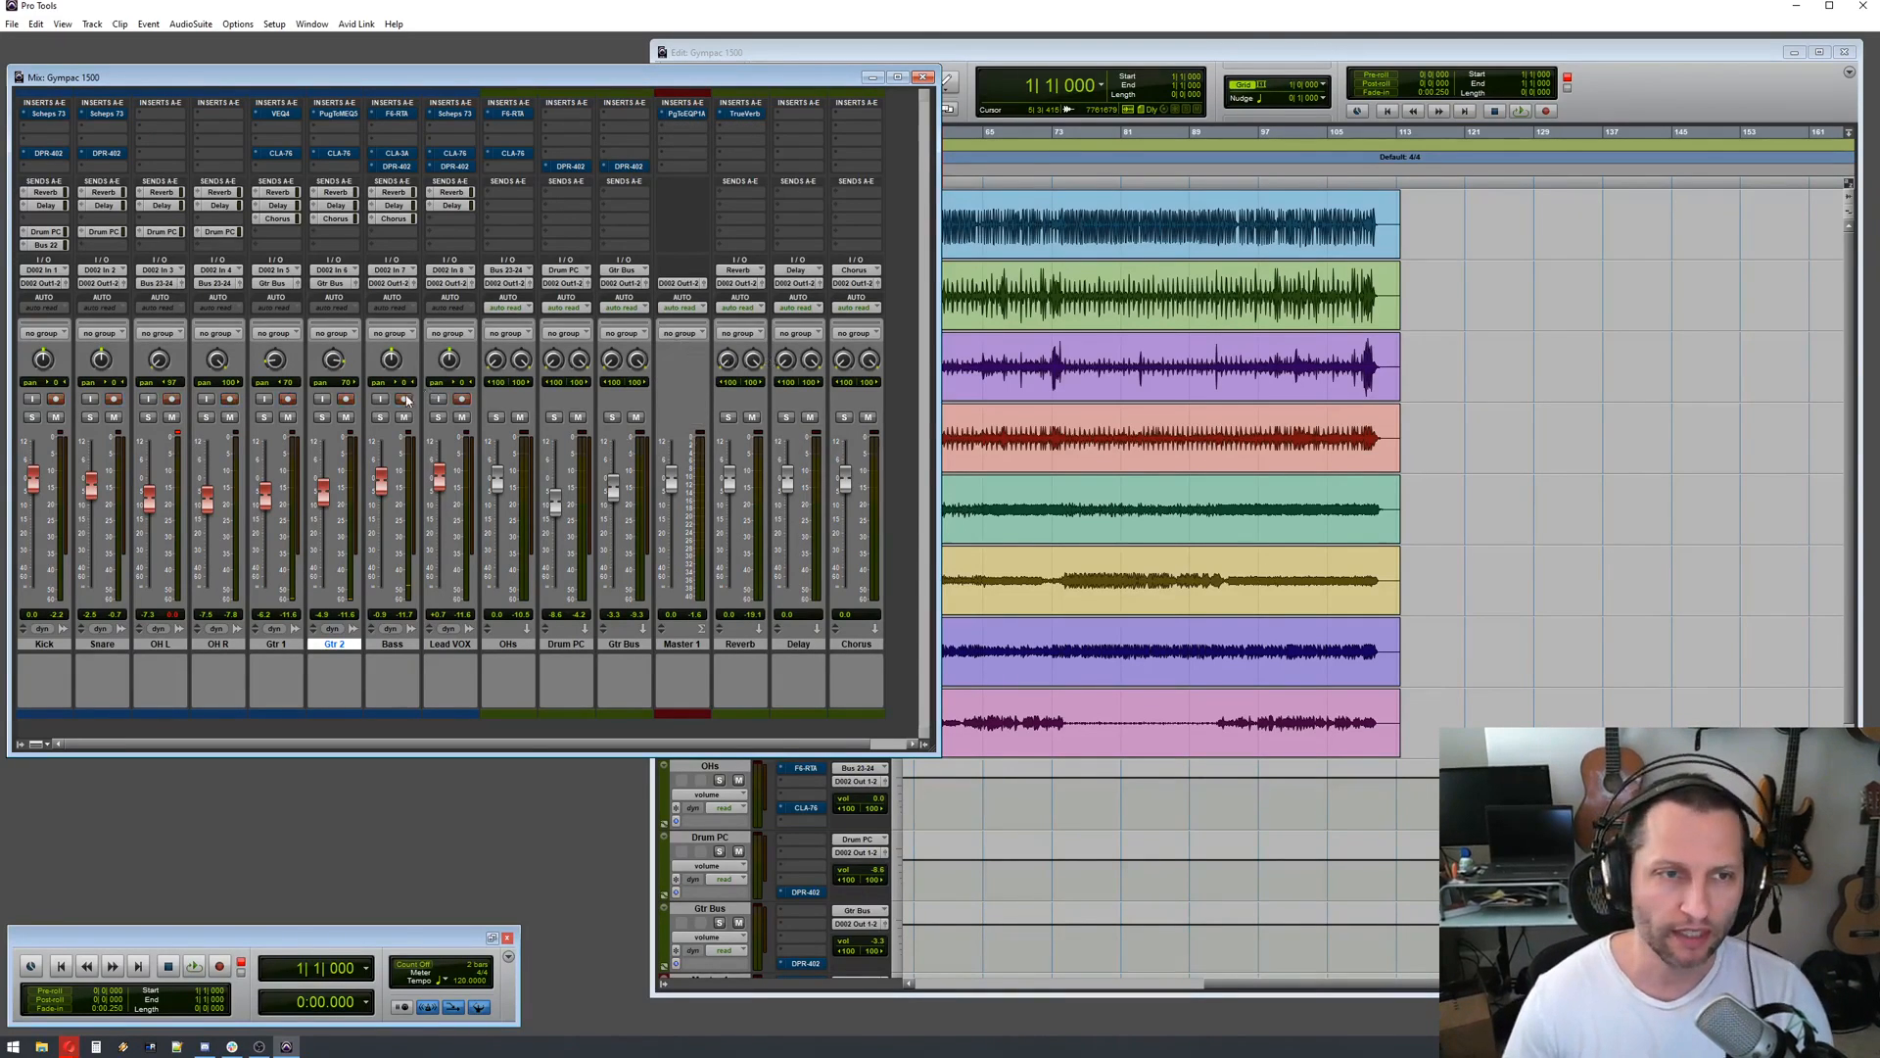
Solo the Kick track and return the transport to the start of the session.
left_click(32, 418)
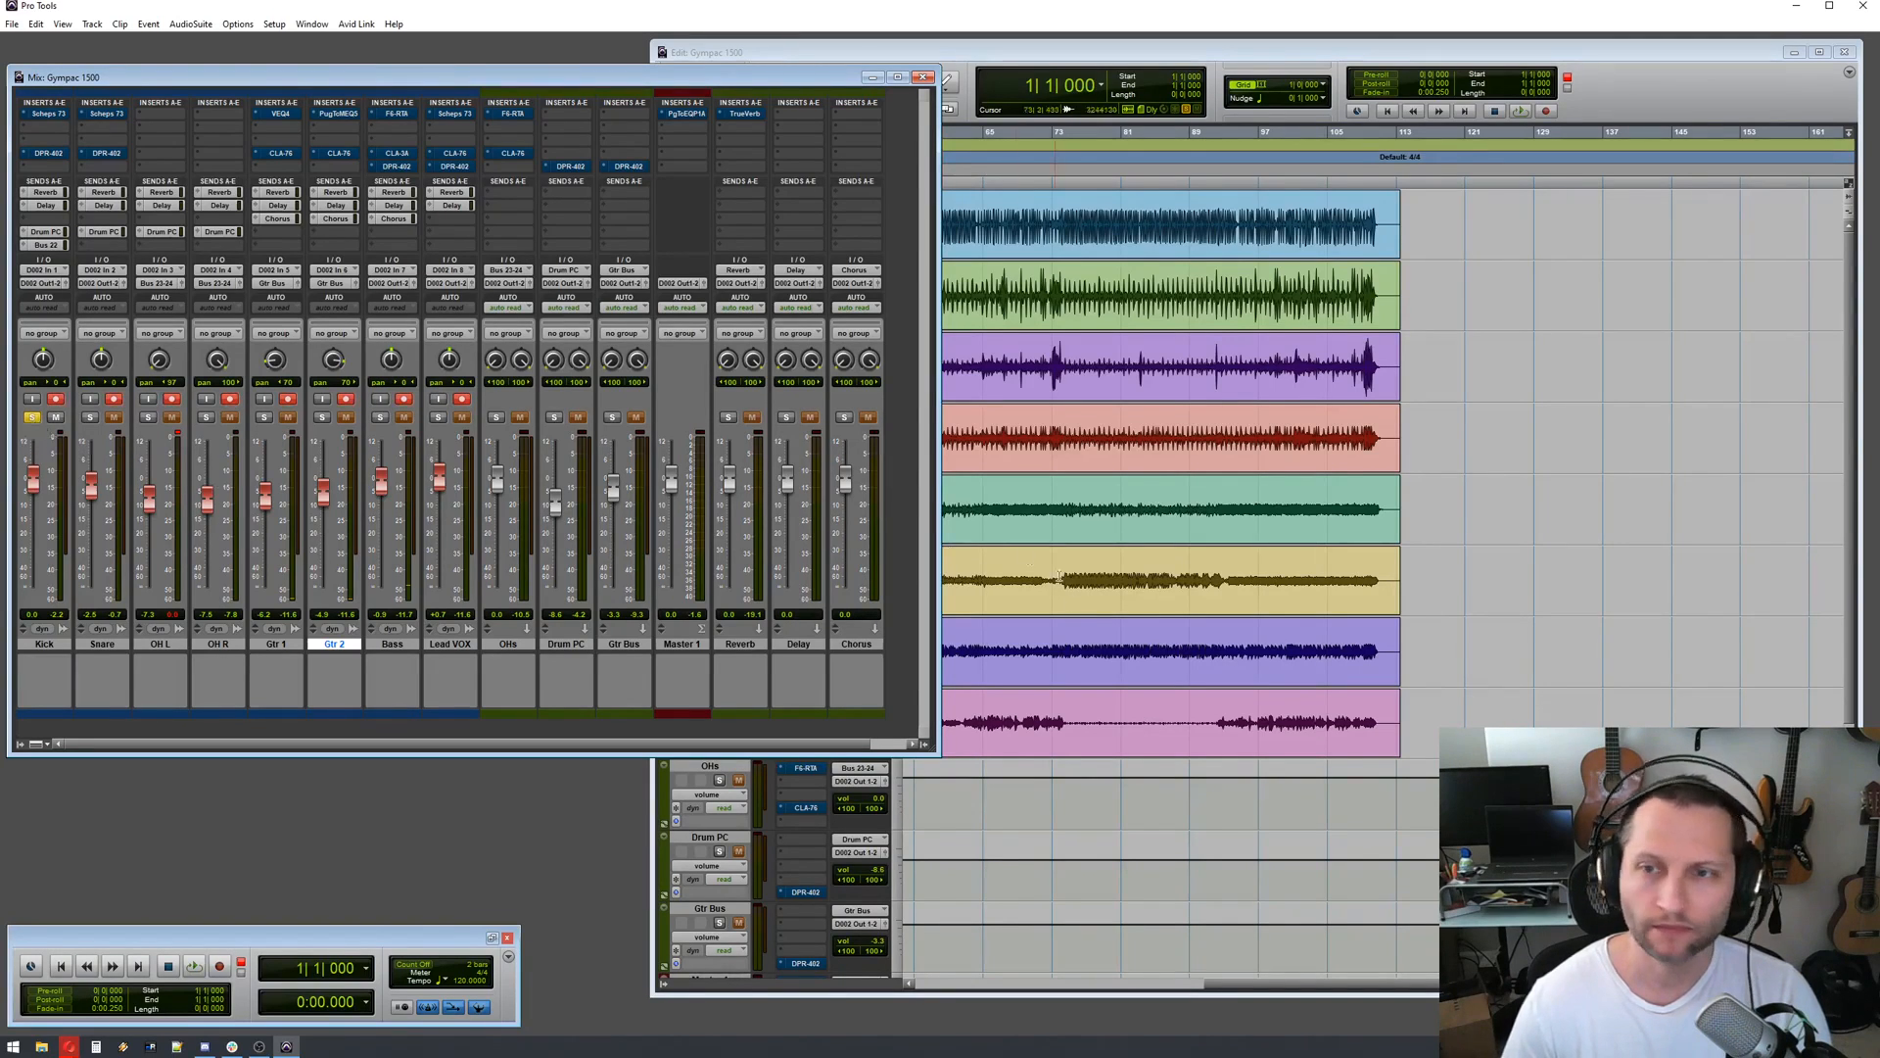
left_click(73, 967)
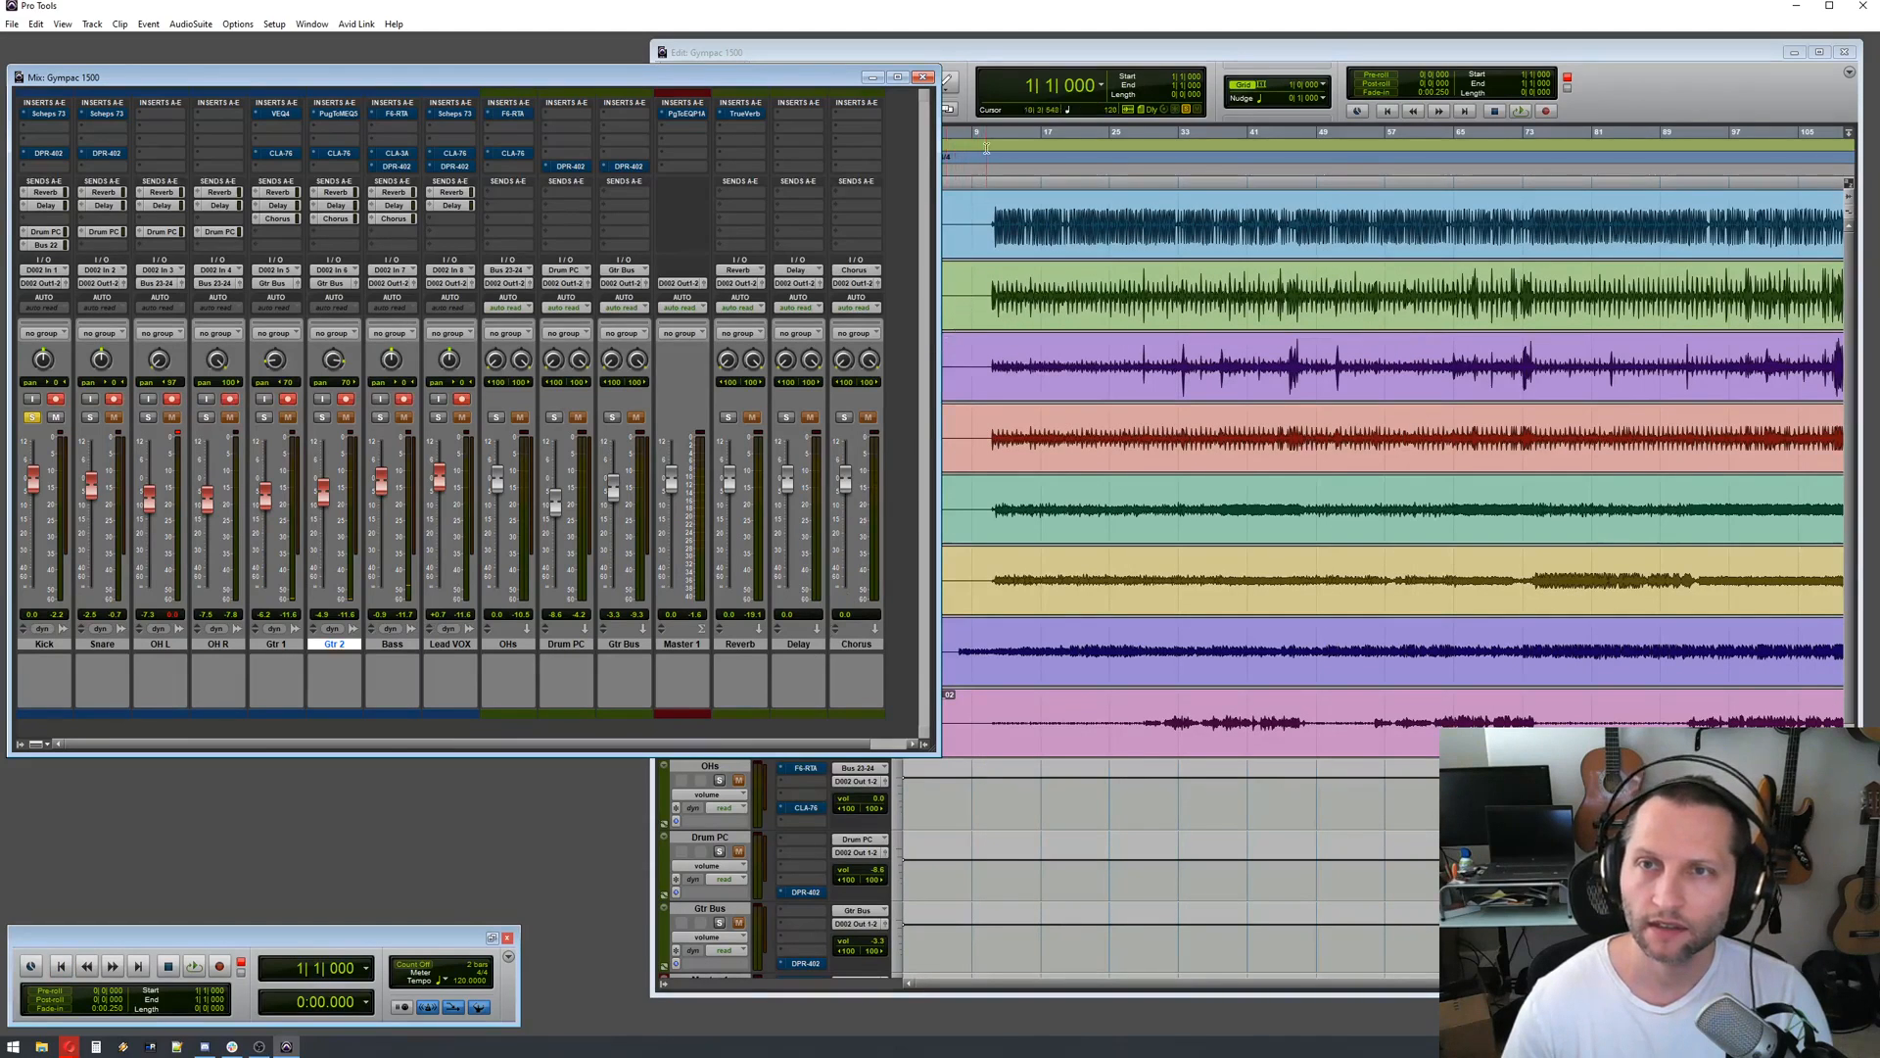
Delete the first six bars before the music from all eight recorded tracks, Kick through Lead VOX.
left_click(998, 101)
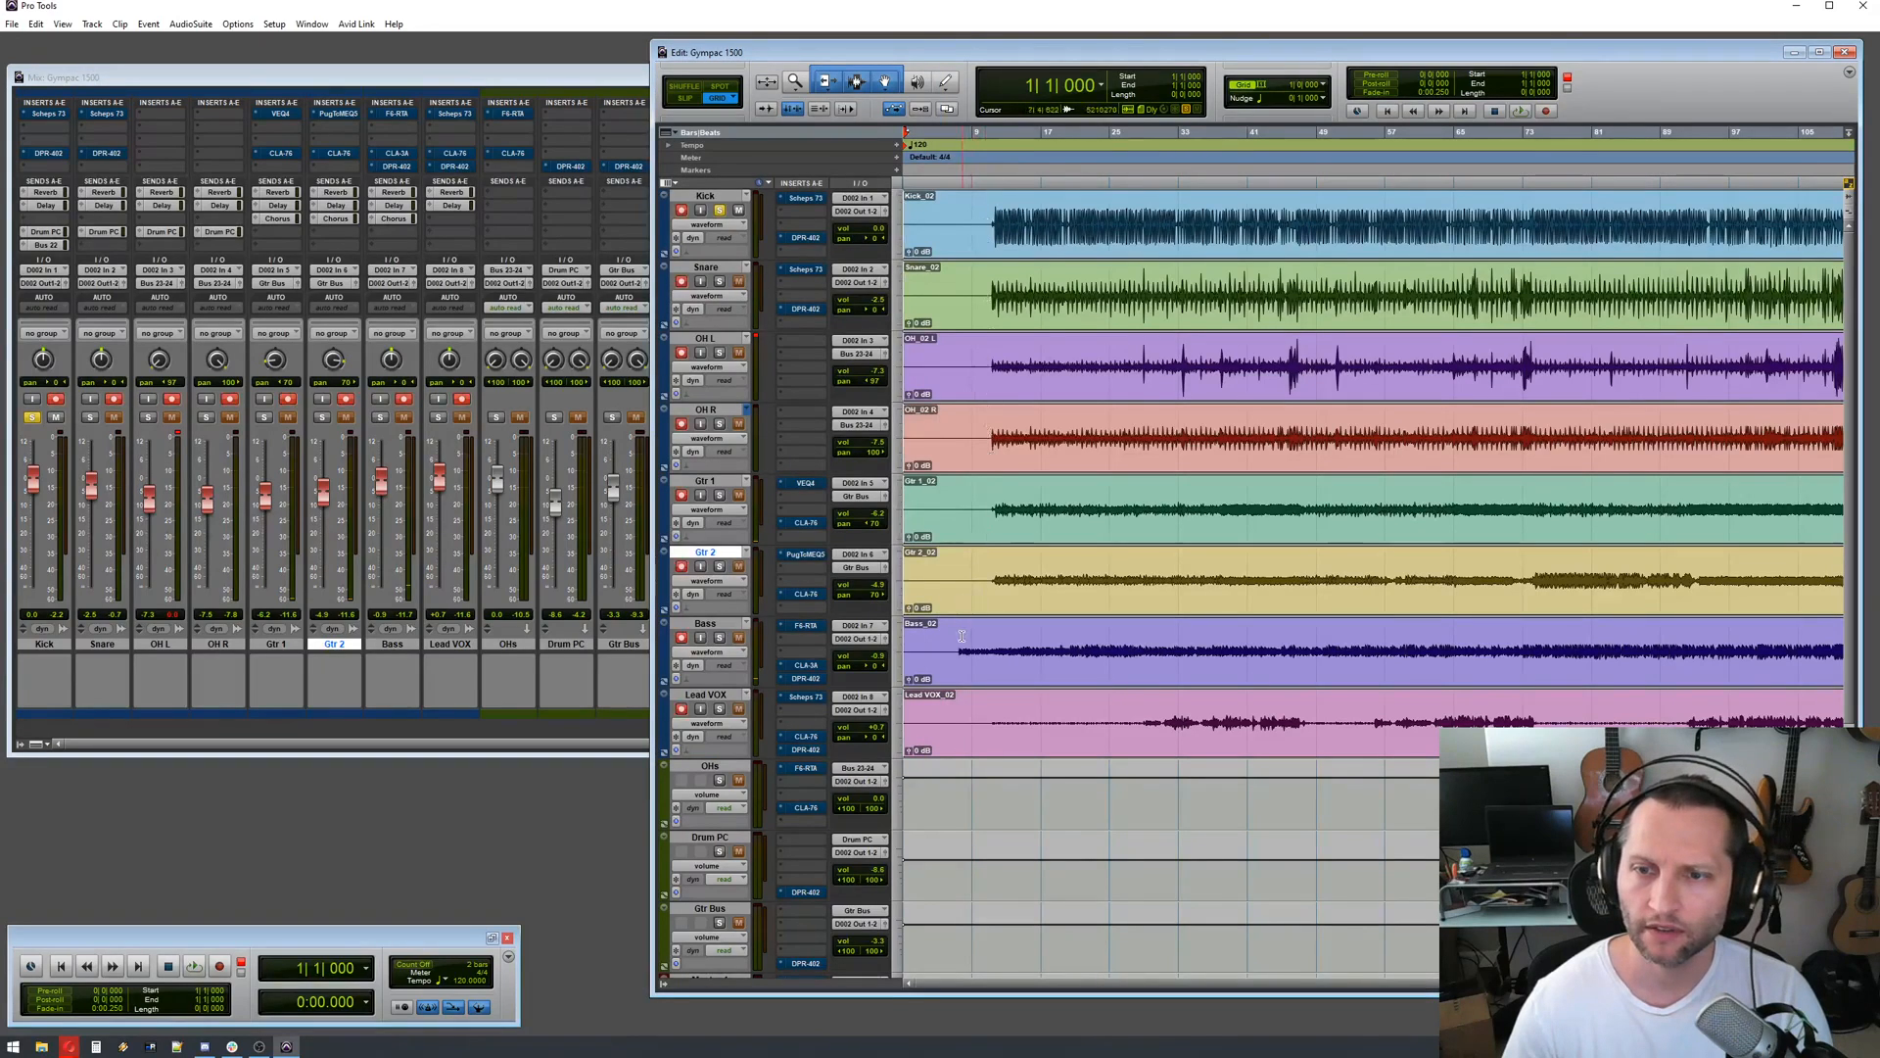
left_click_drag(956, 651, 905, 233)
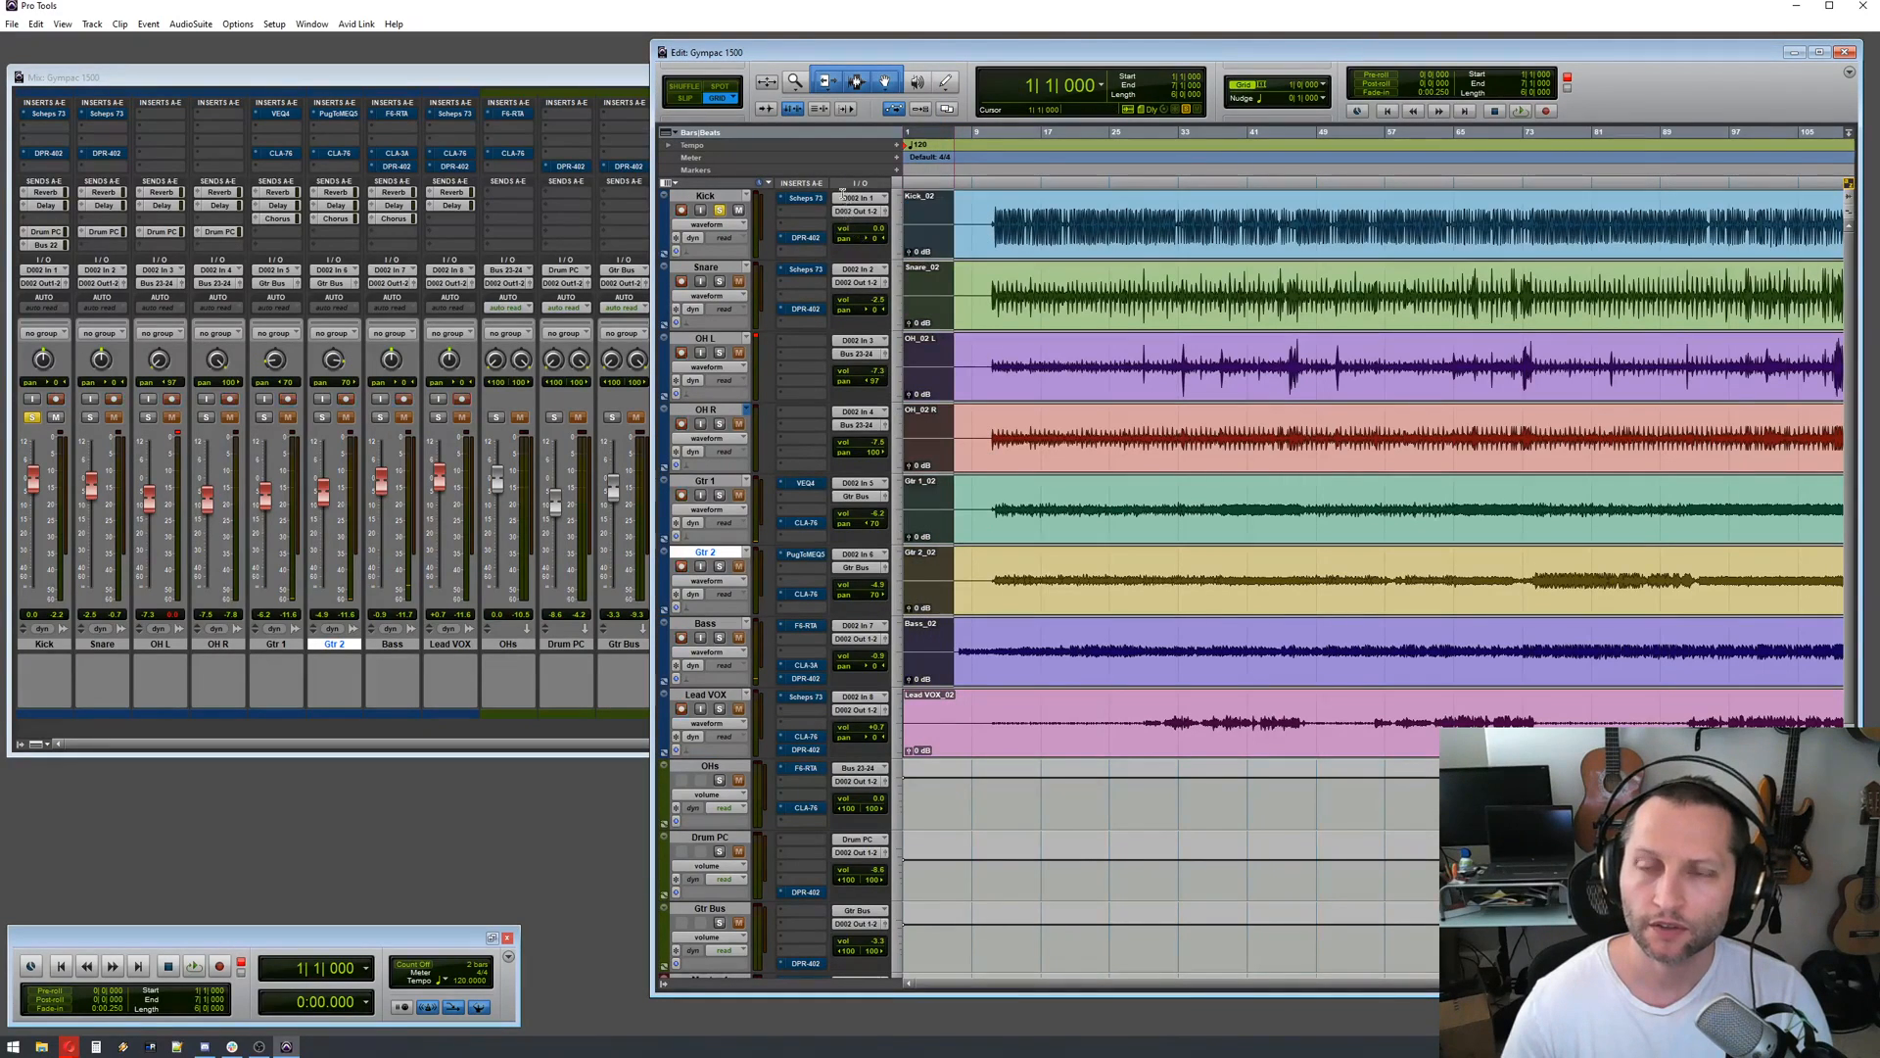
left_click(938, 717, "shift")
key("Delete")
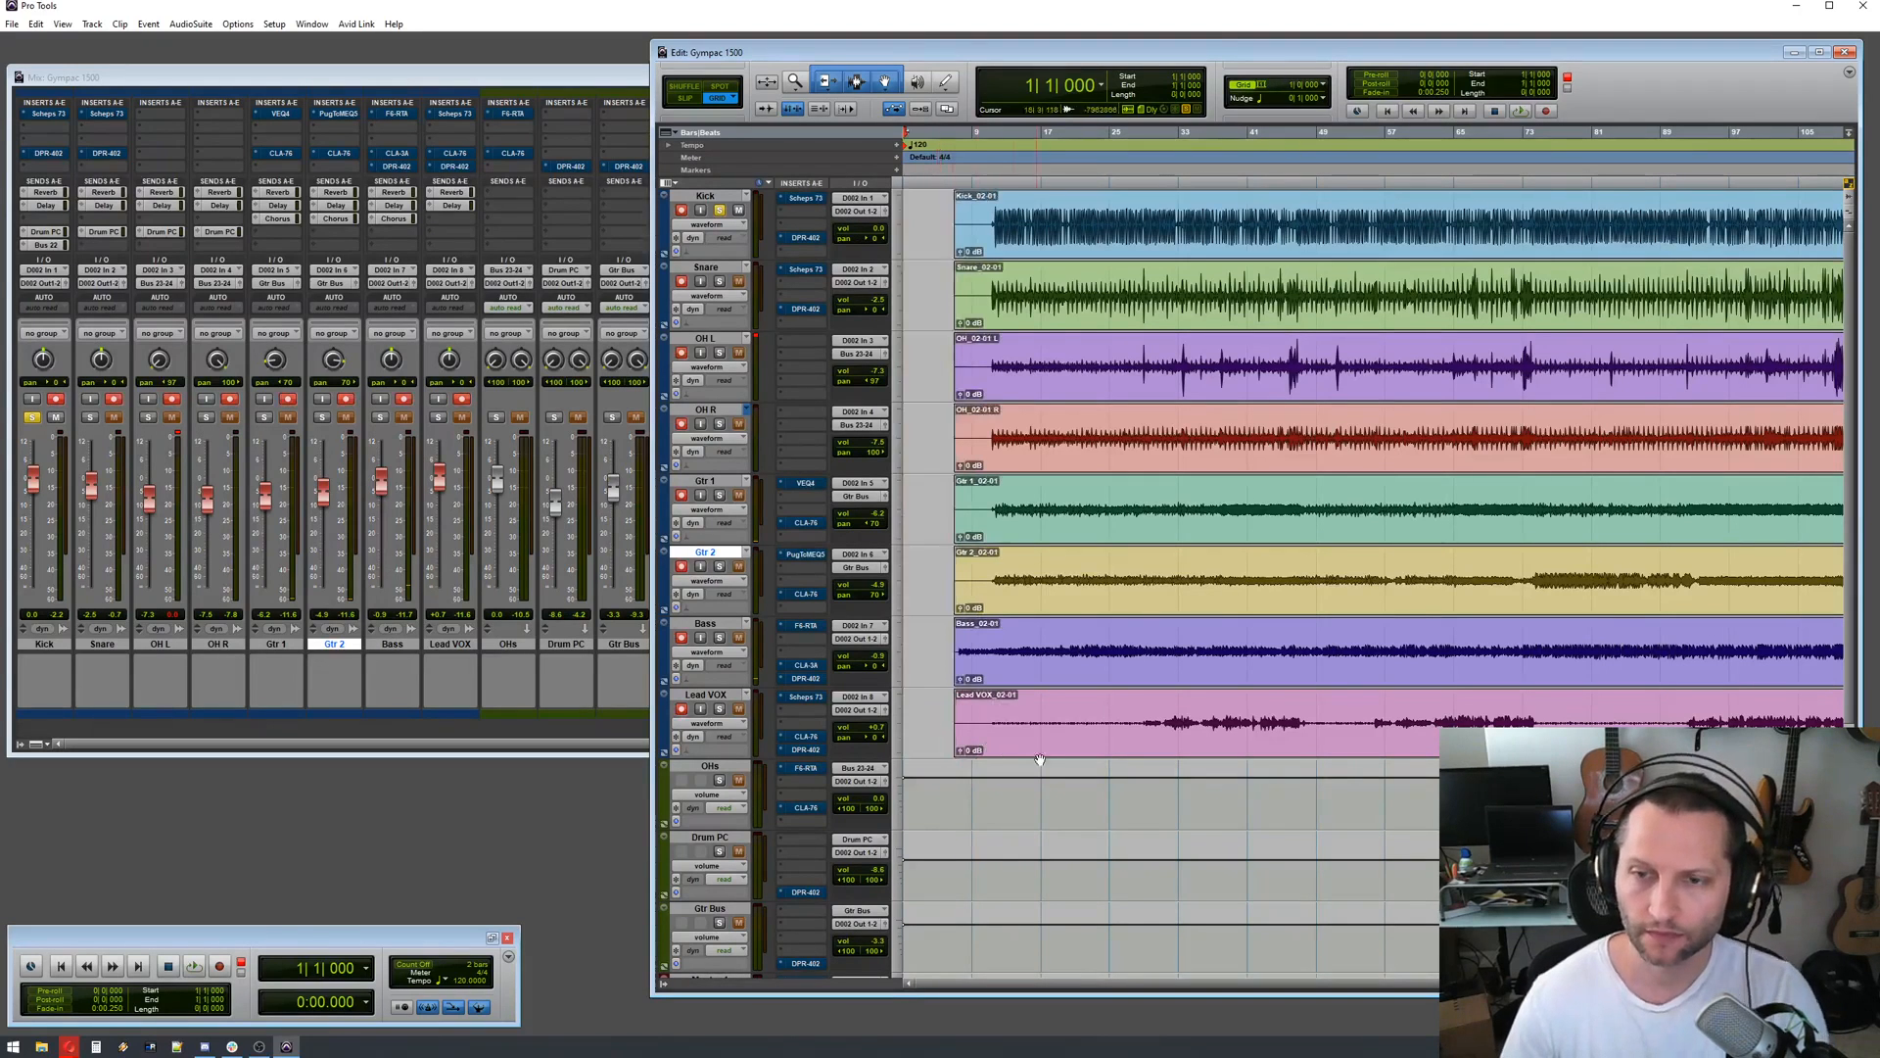
Select the trimmed clips on all eight tracks and move them together to the session start at 1|1|000.
double_click(1067, 711)
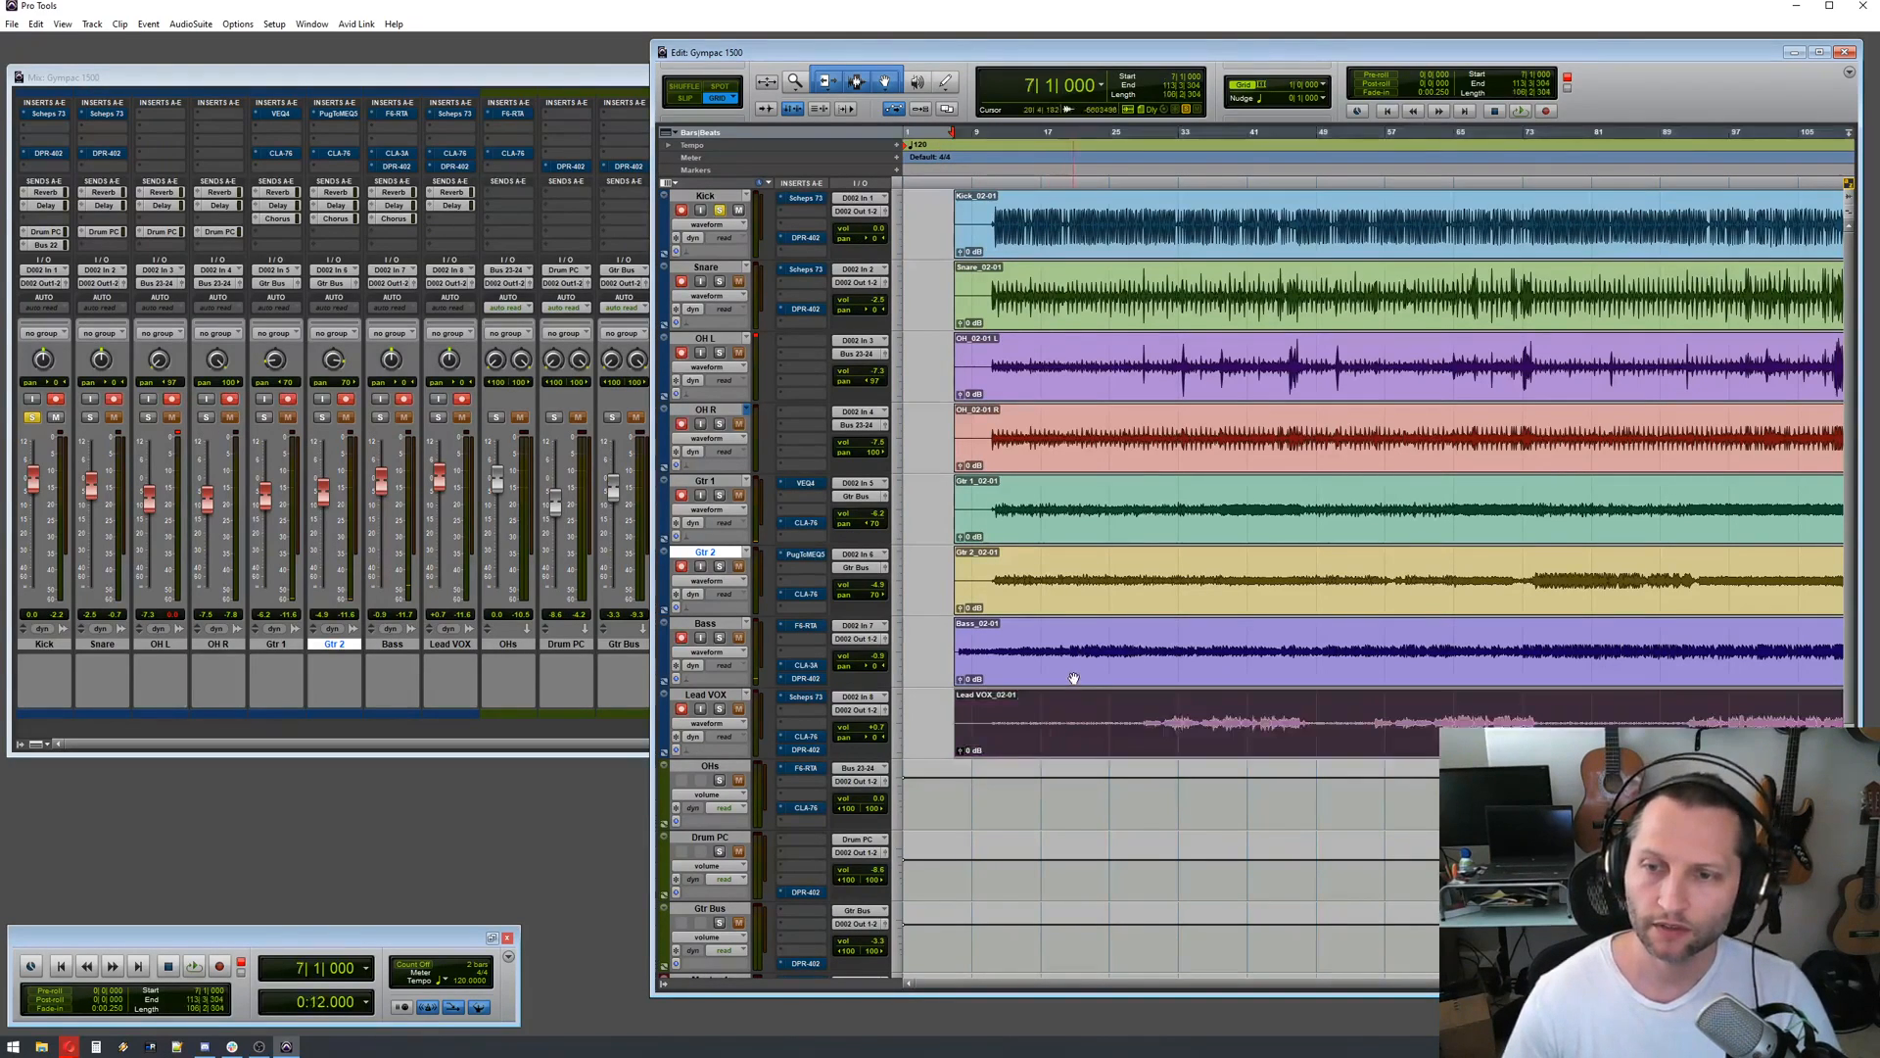
left_click(1072, 666, "shift")
left_click(1081, 586, "shift")
left_click(1083, 511, "shift")
left_click(1079, 441, "shift")
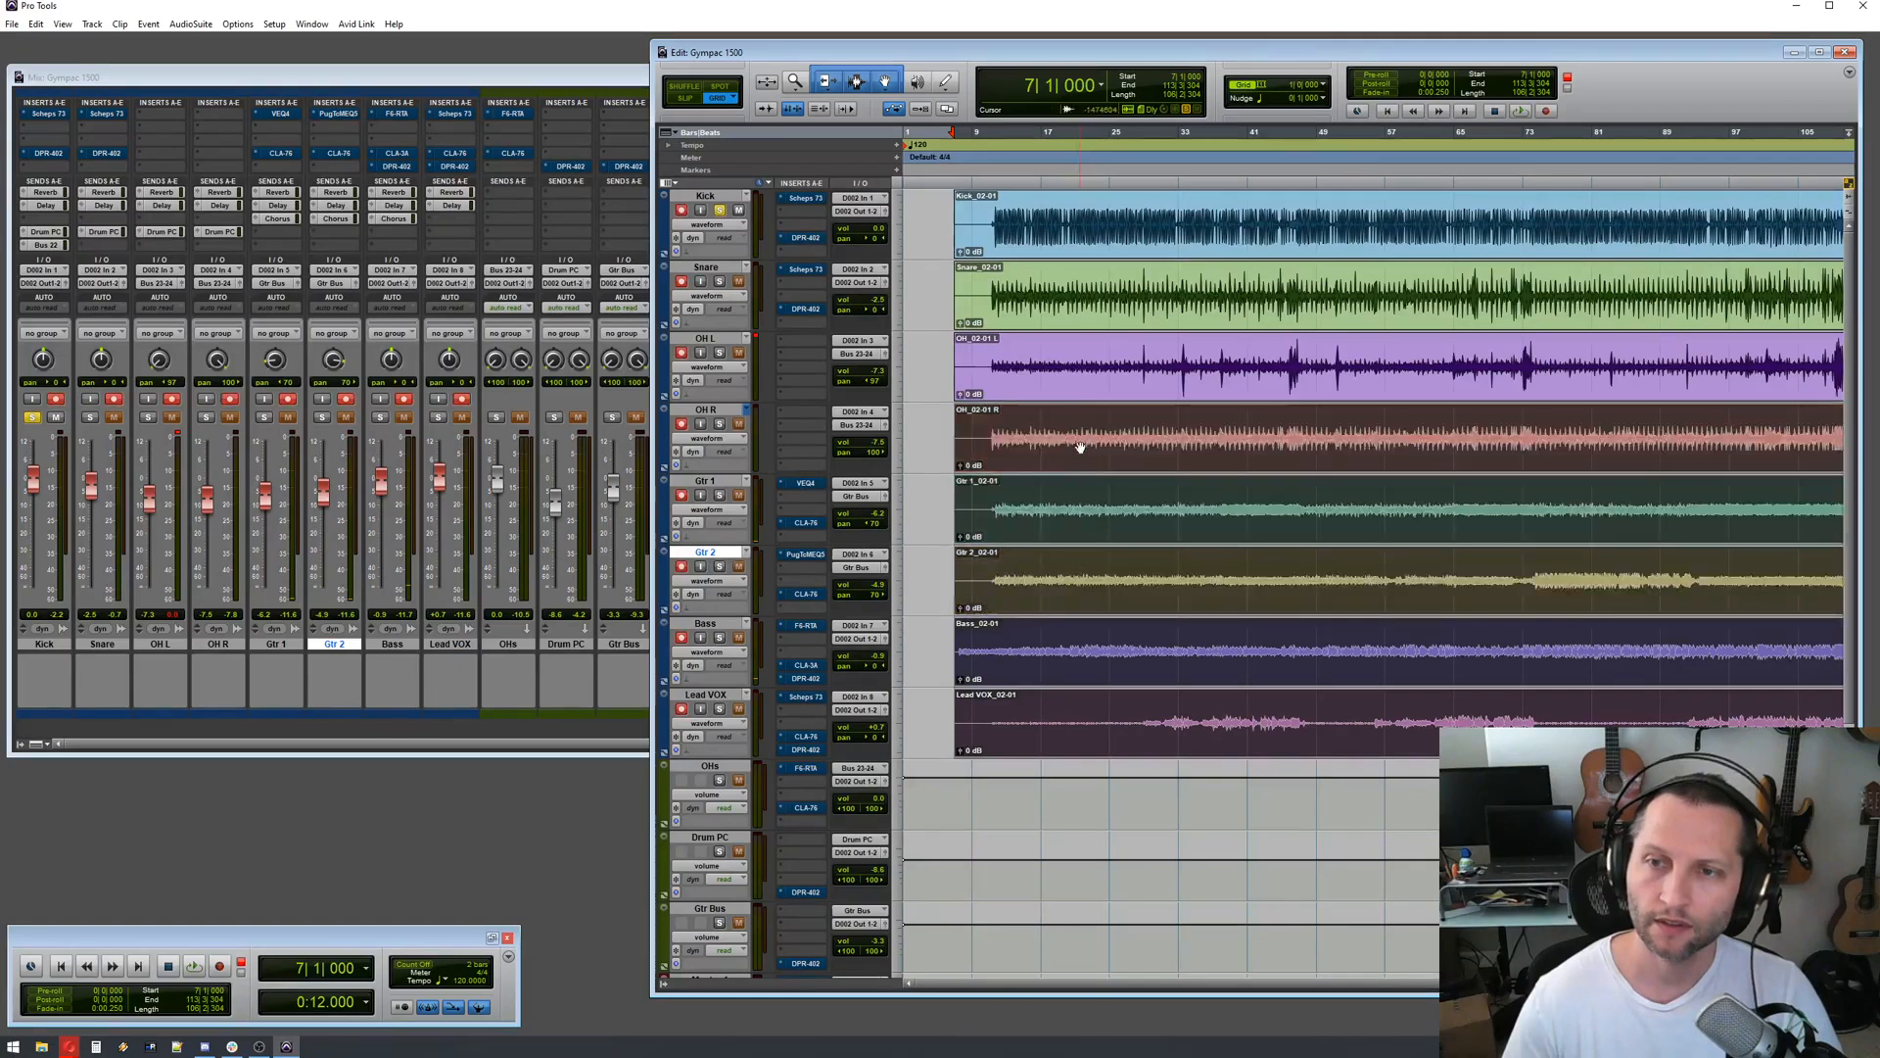
left_click(1075, 377, "shift")
left_click(1065, 293, "shift")
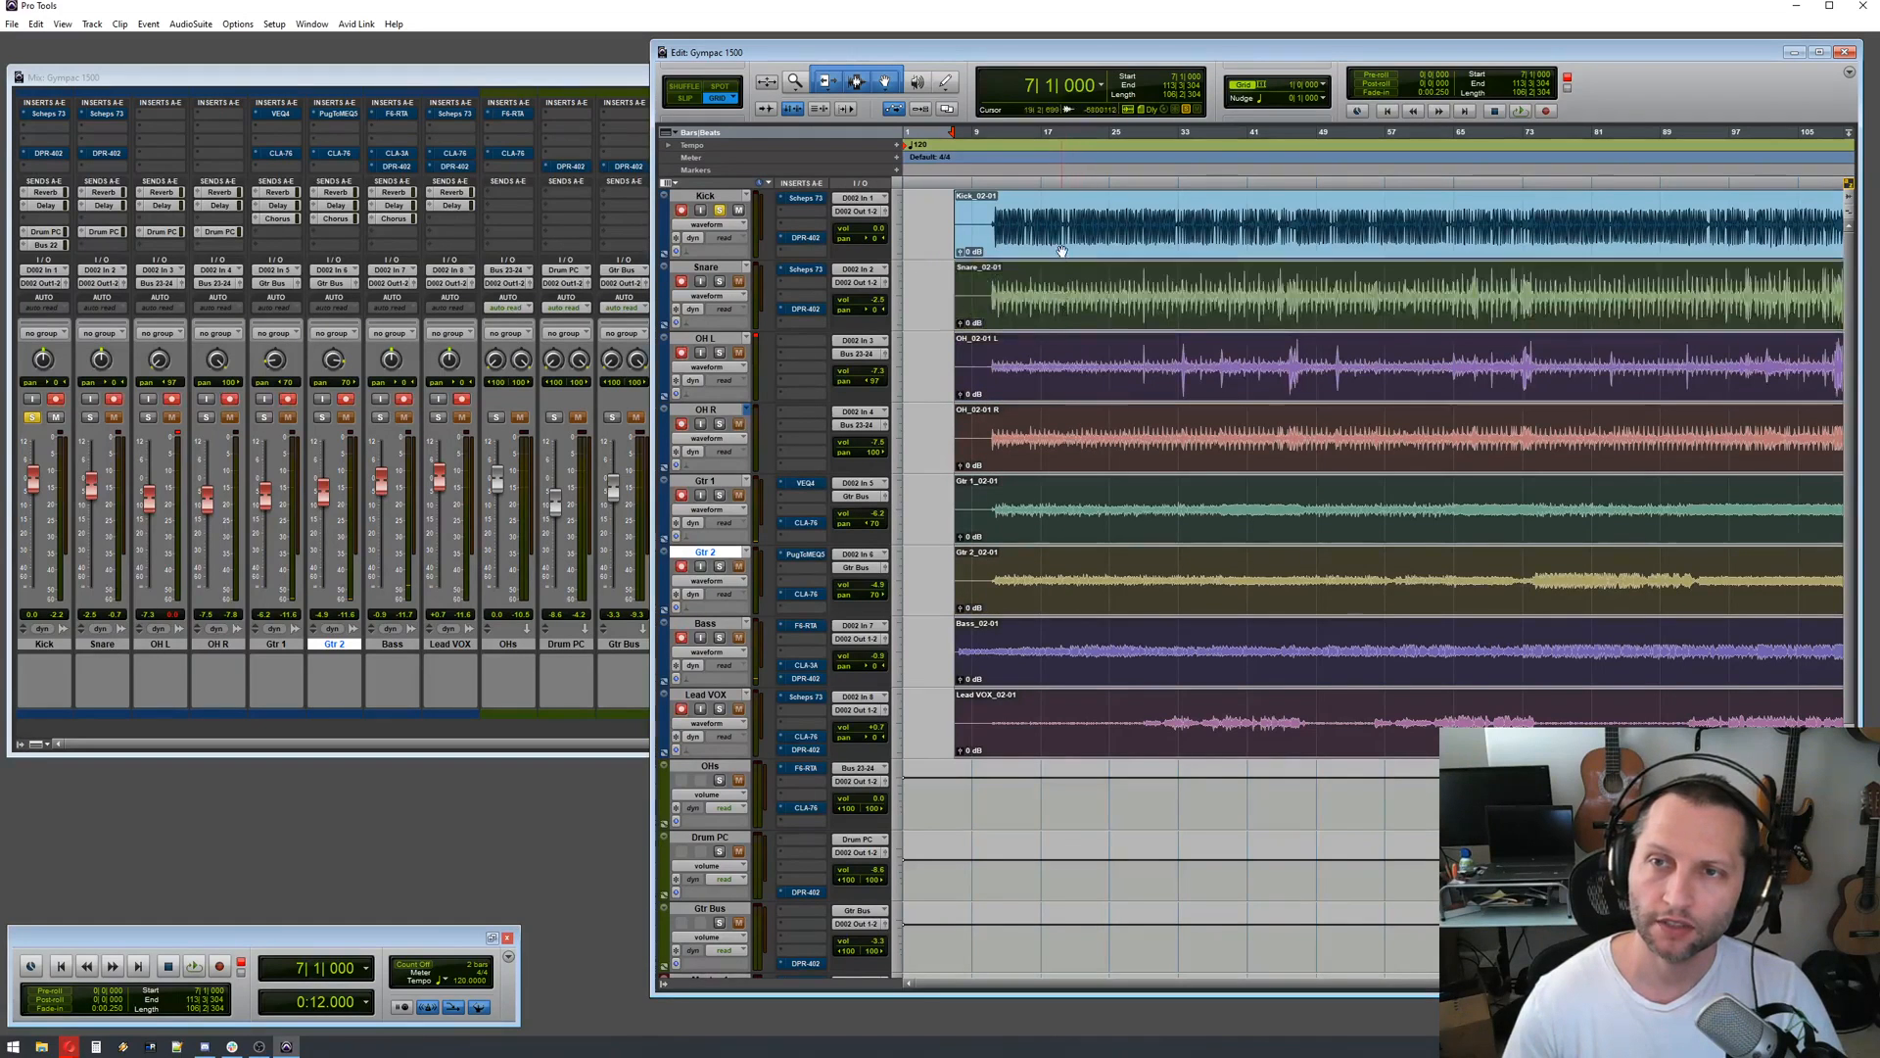
left_click(1062, 252, "shift")
left_click_drag(1062, 252, 999, 251)
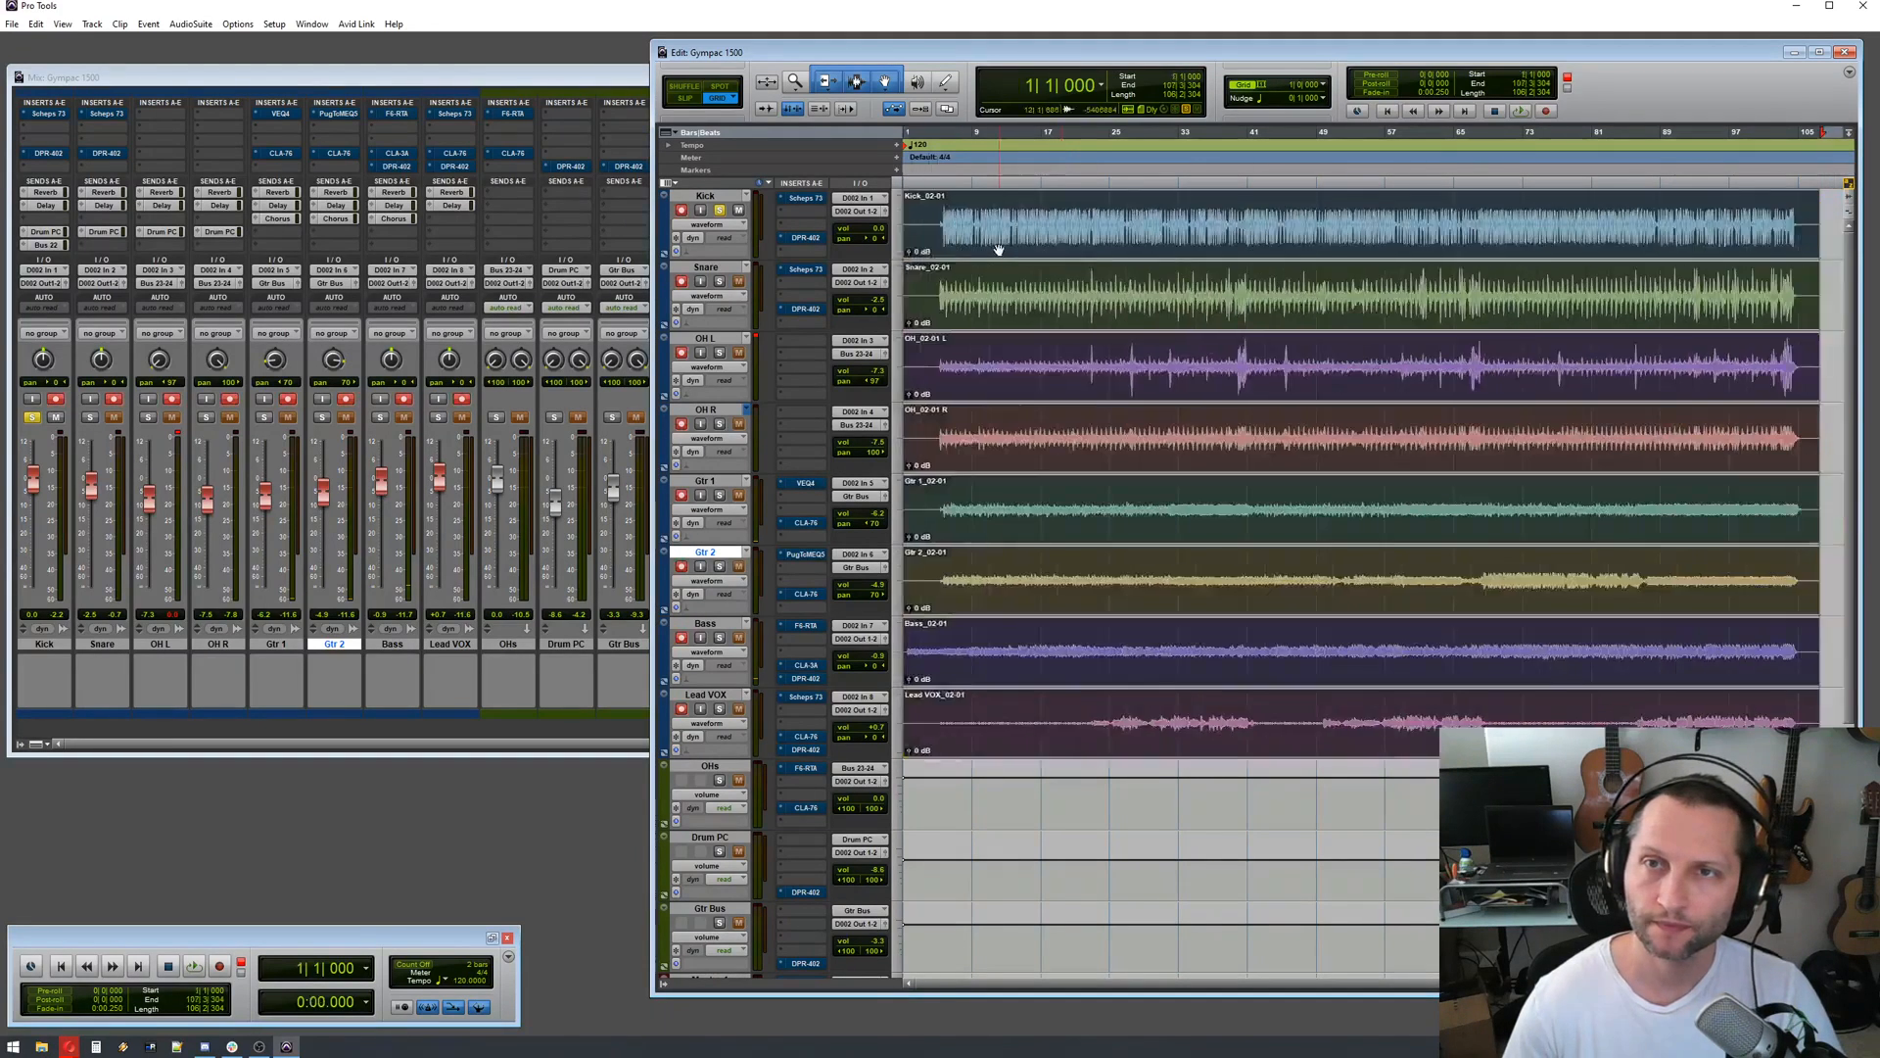
Select four bars of the Kick clip from 6|1|000 to 10|1|000 and play the selection in a loop.
key("ctrl+bracketright")
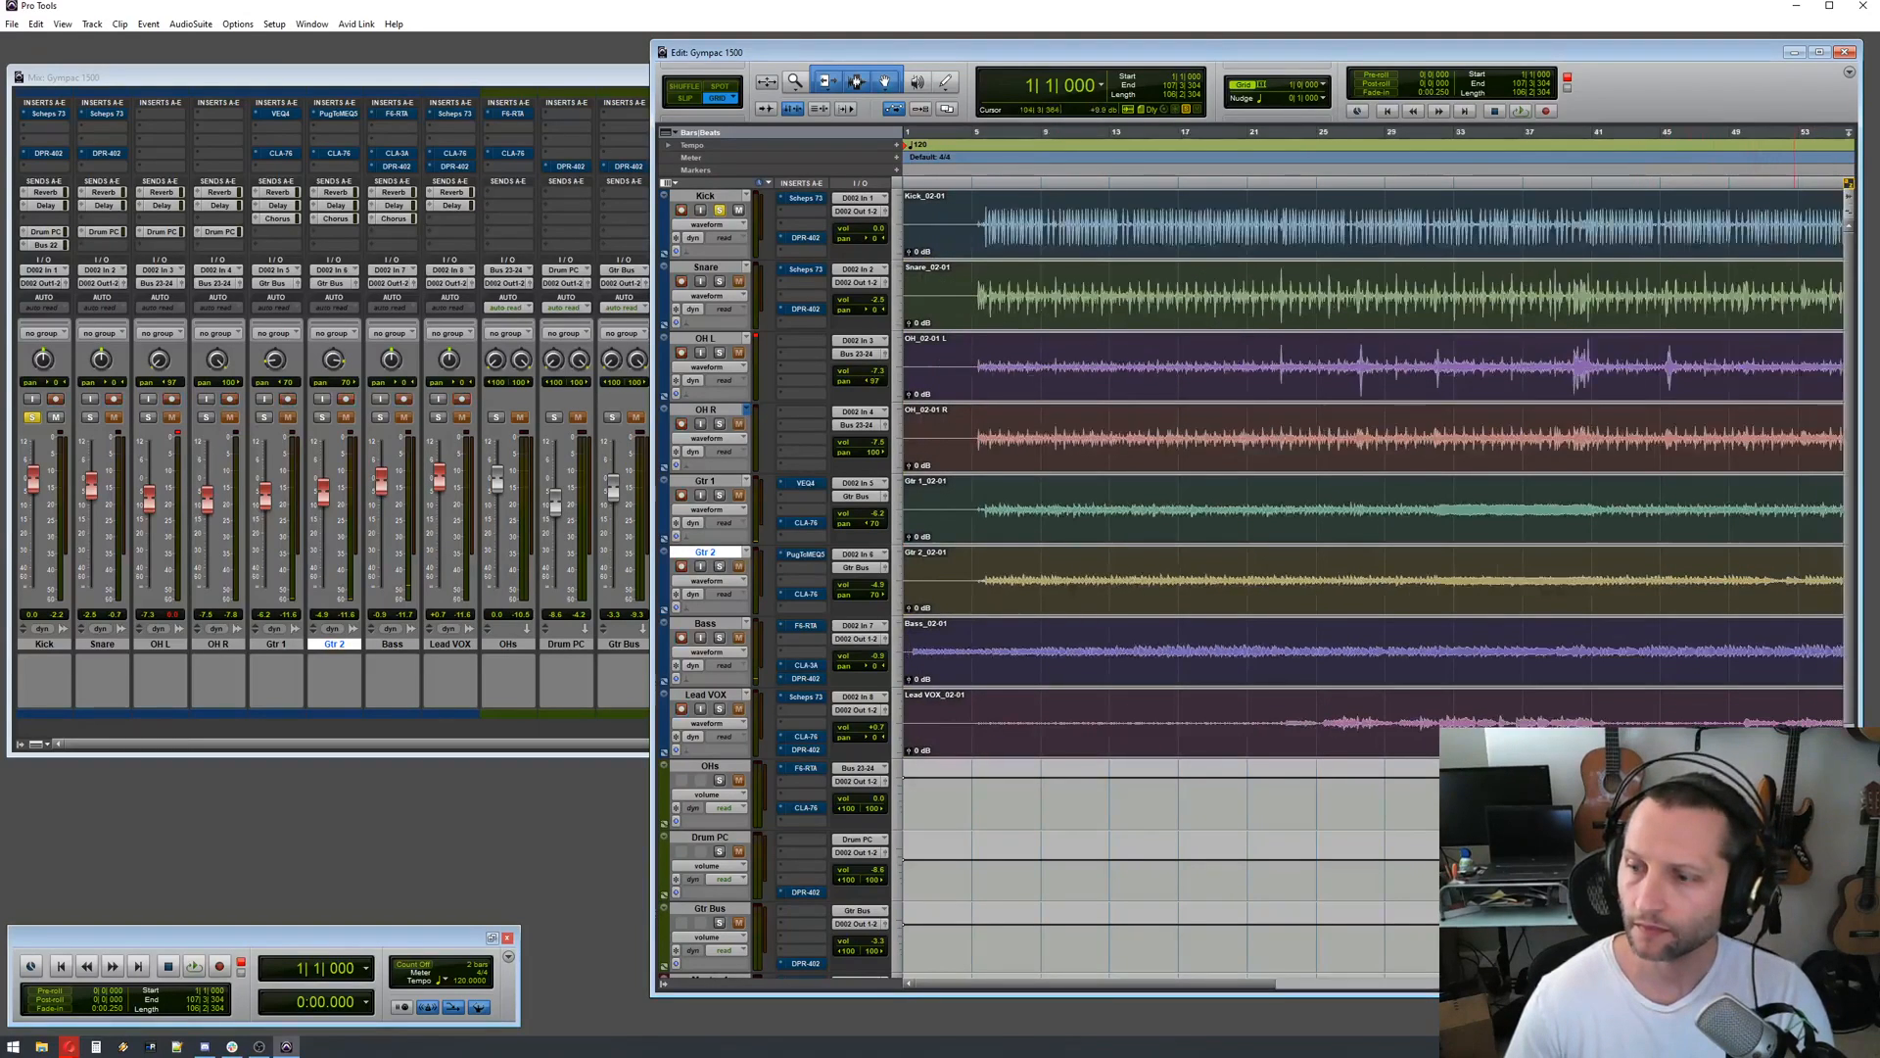
key("ctrl+bracketright")
key("ctrl+bracketright")
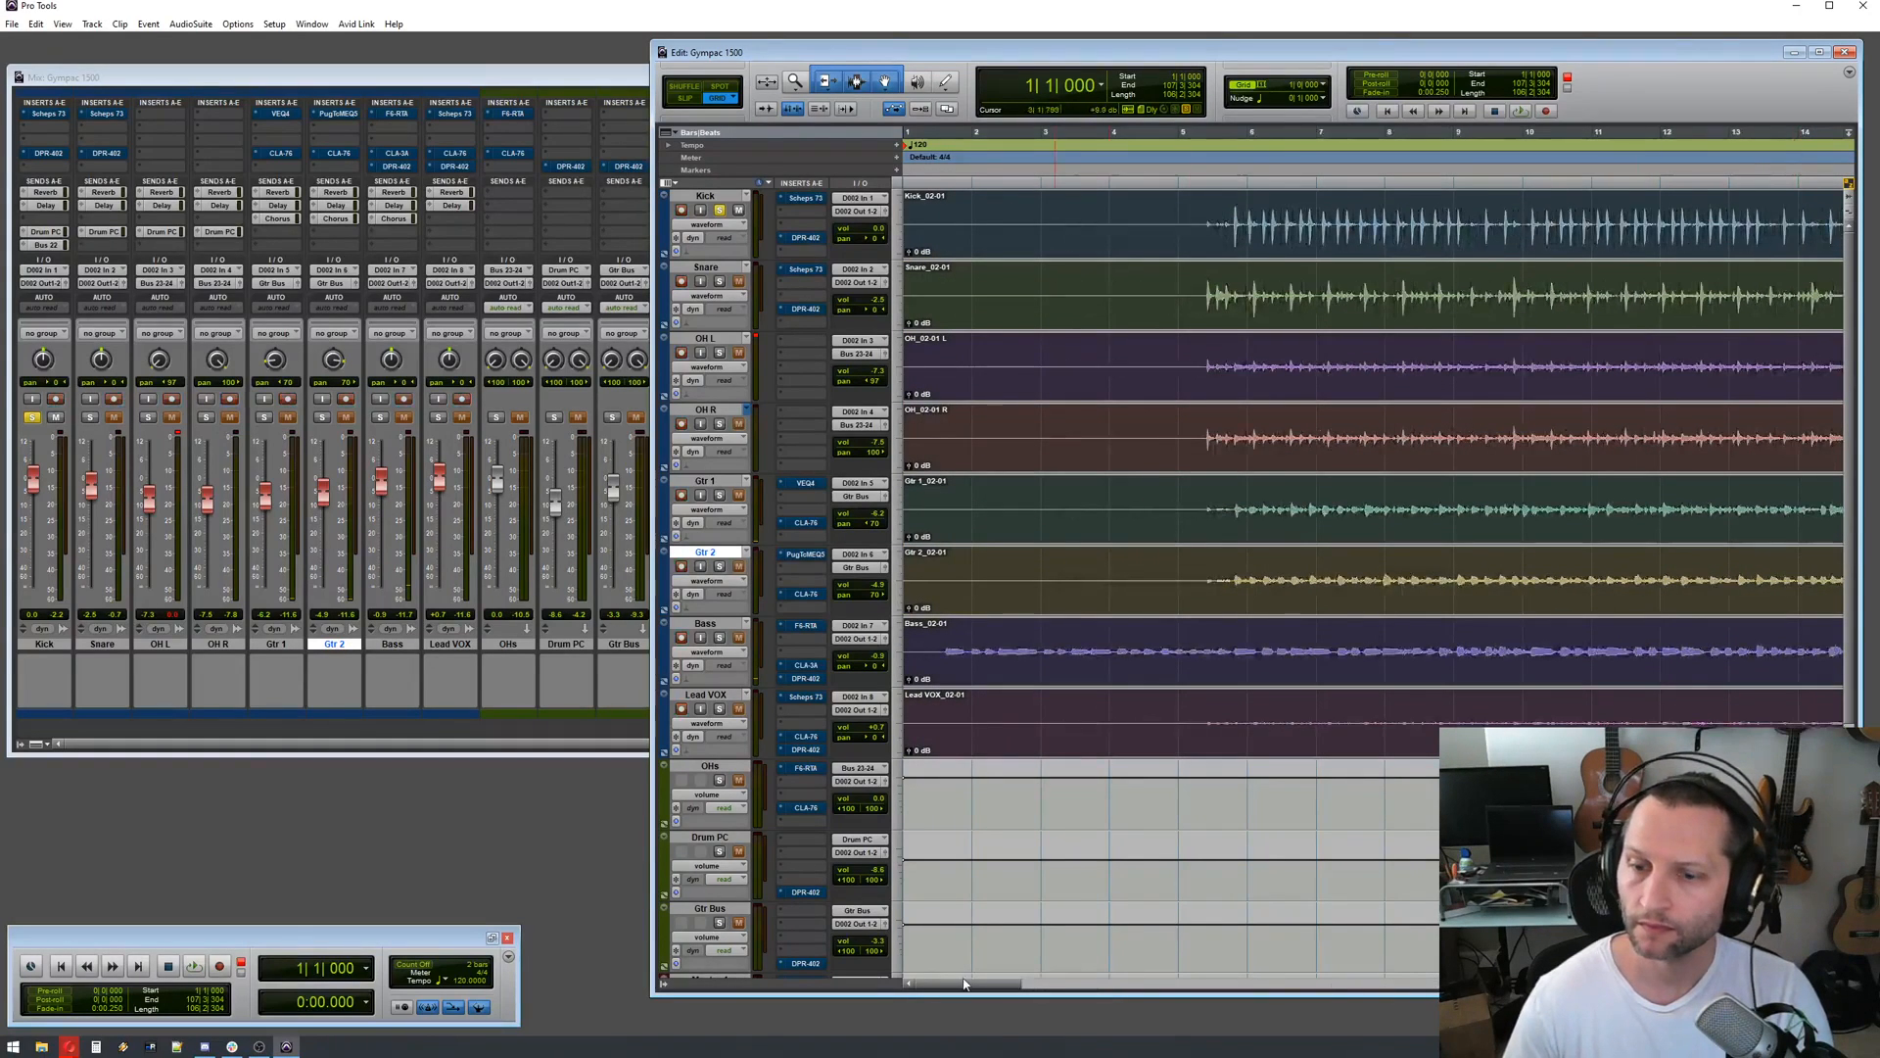
left_click(911, 717)
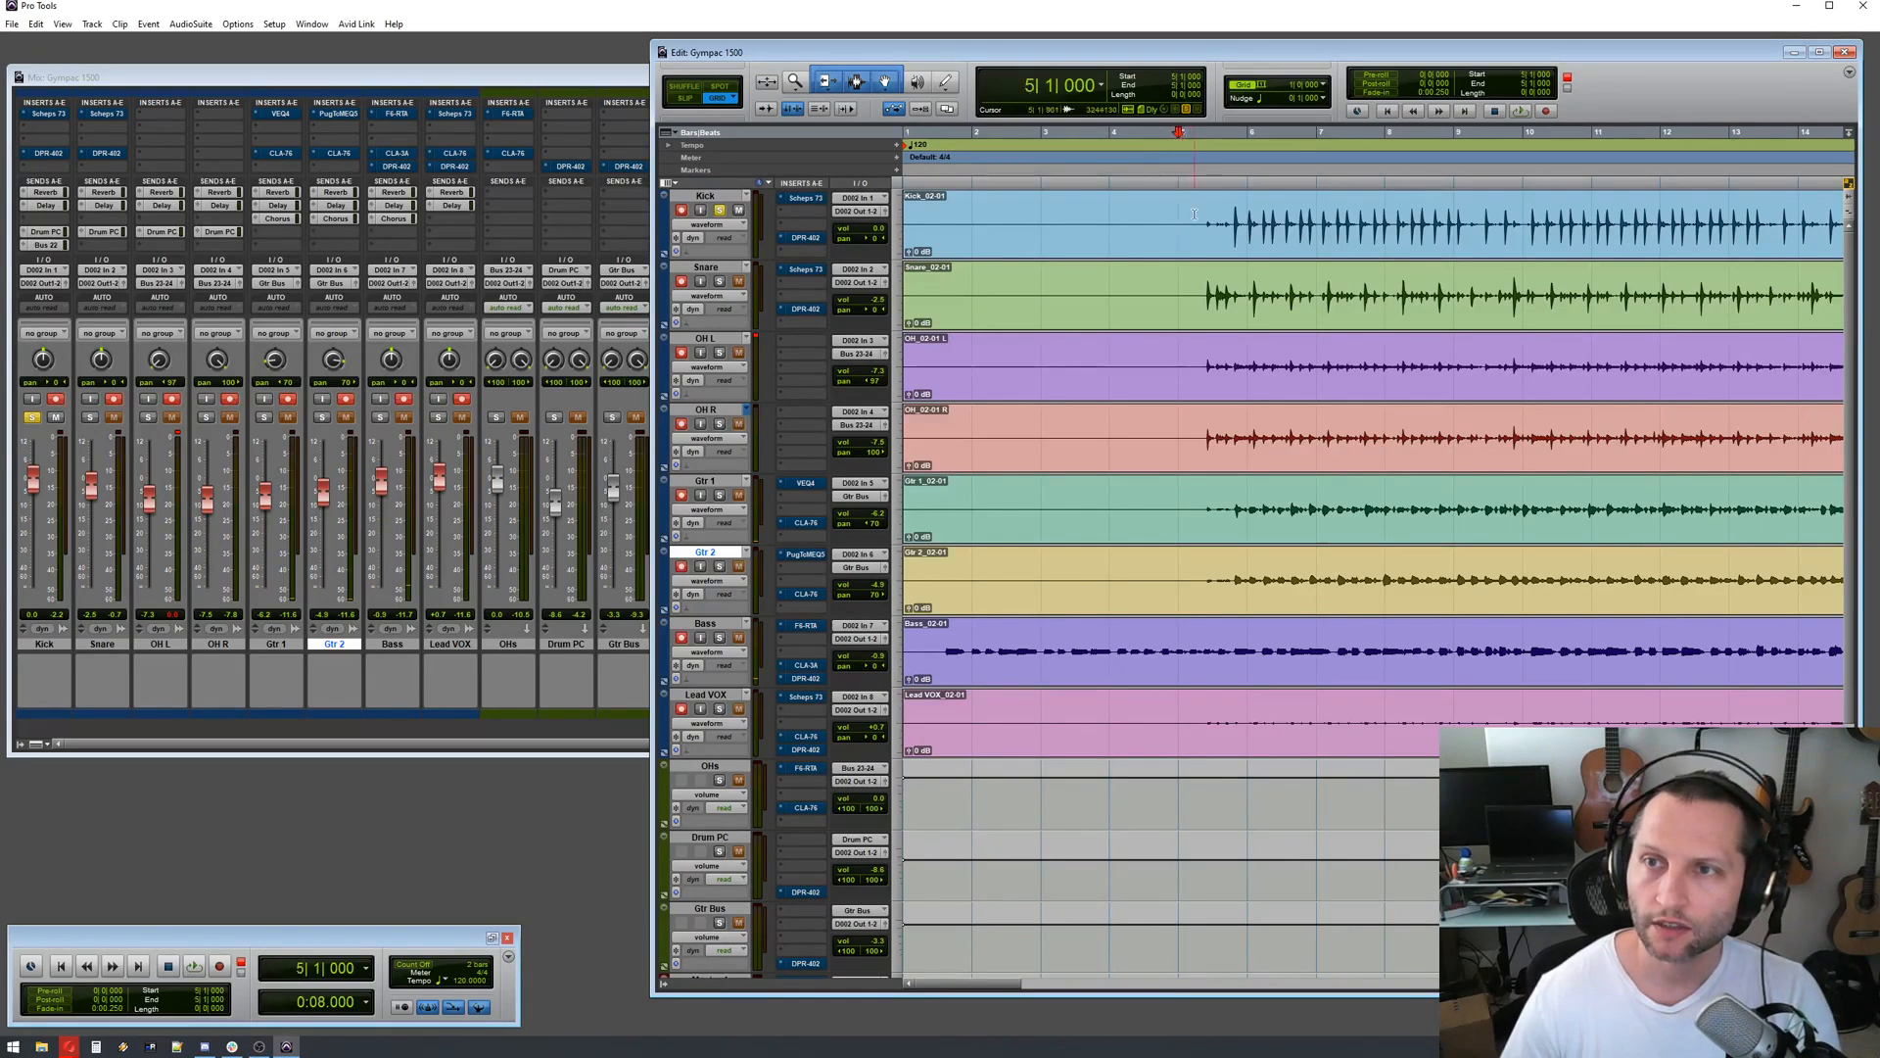
left_click_drag(1235, 224, 1509, 226)
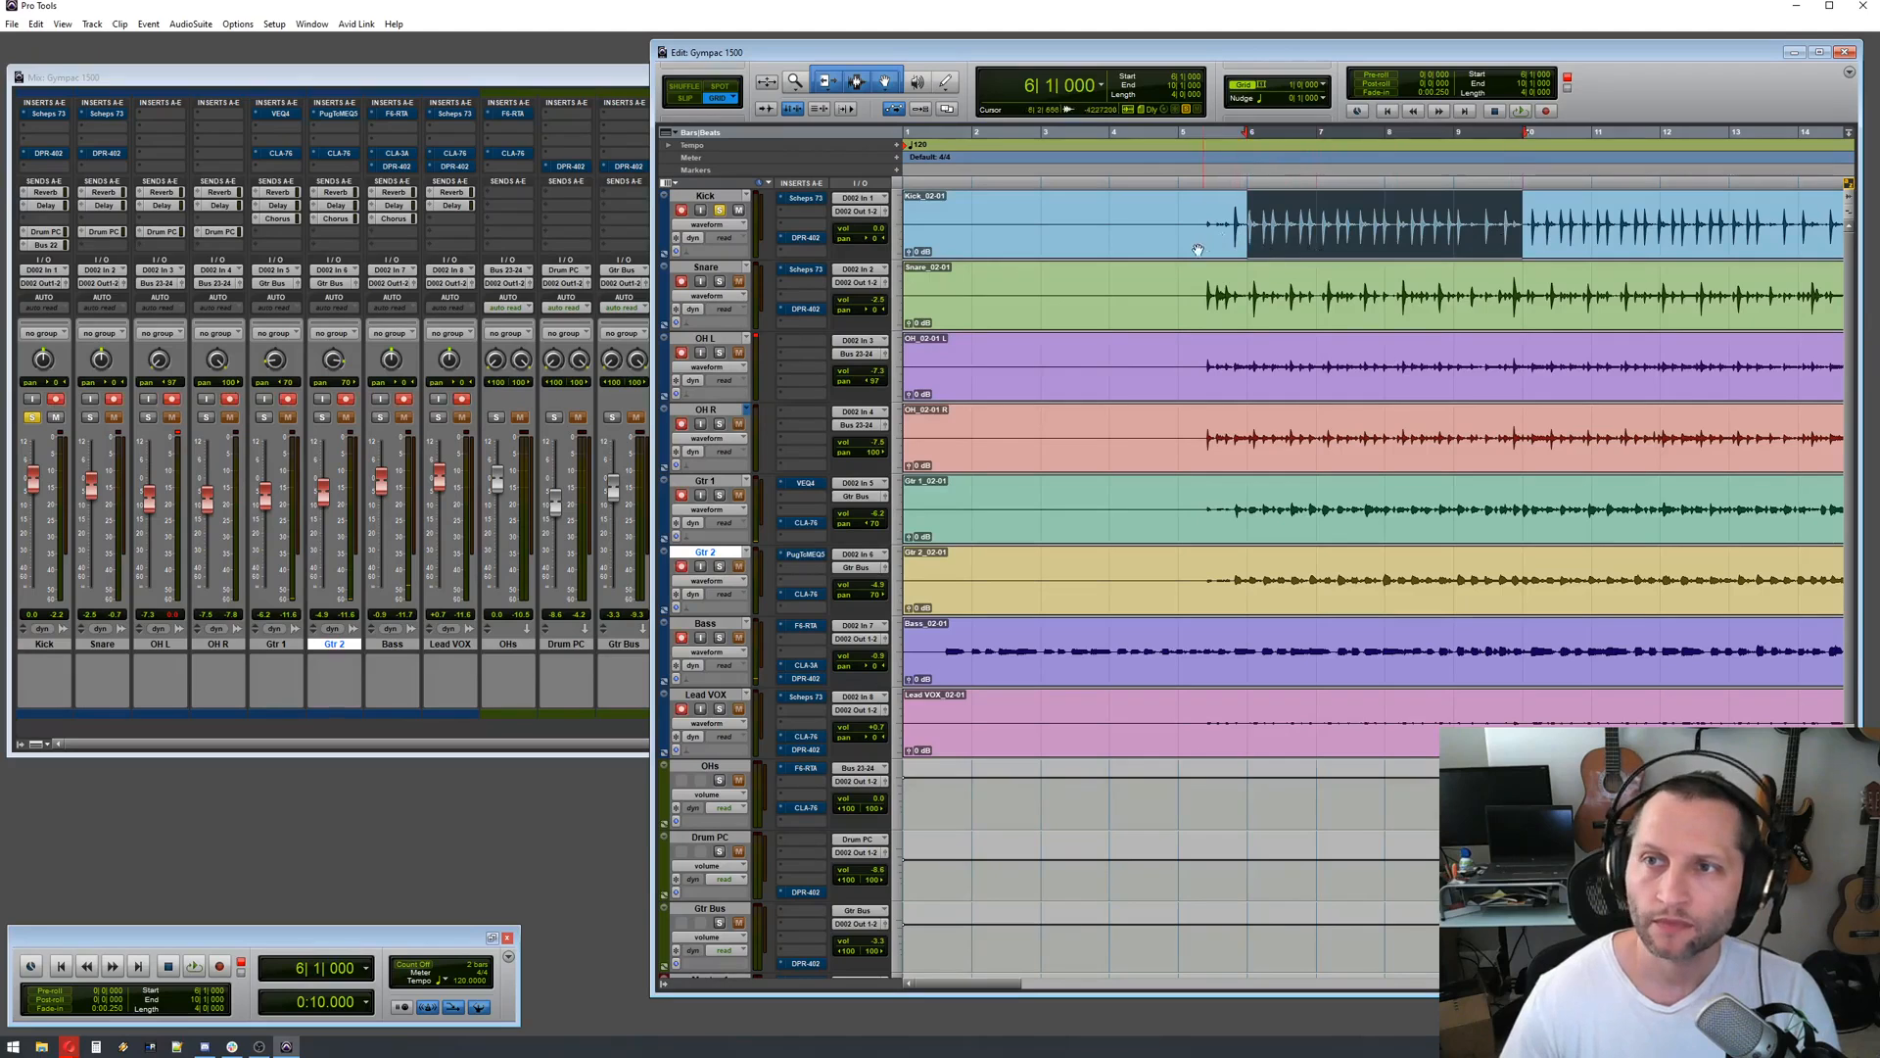
key("space")
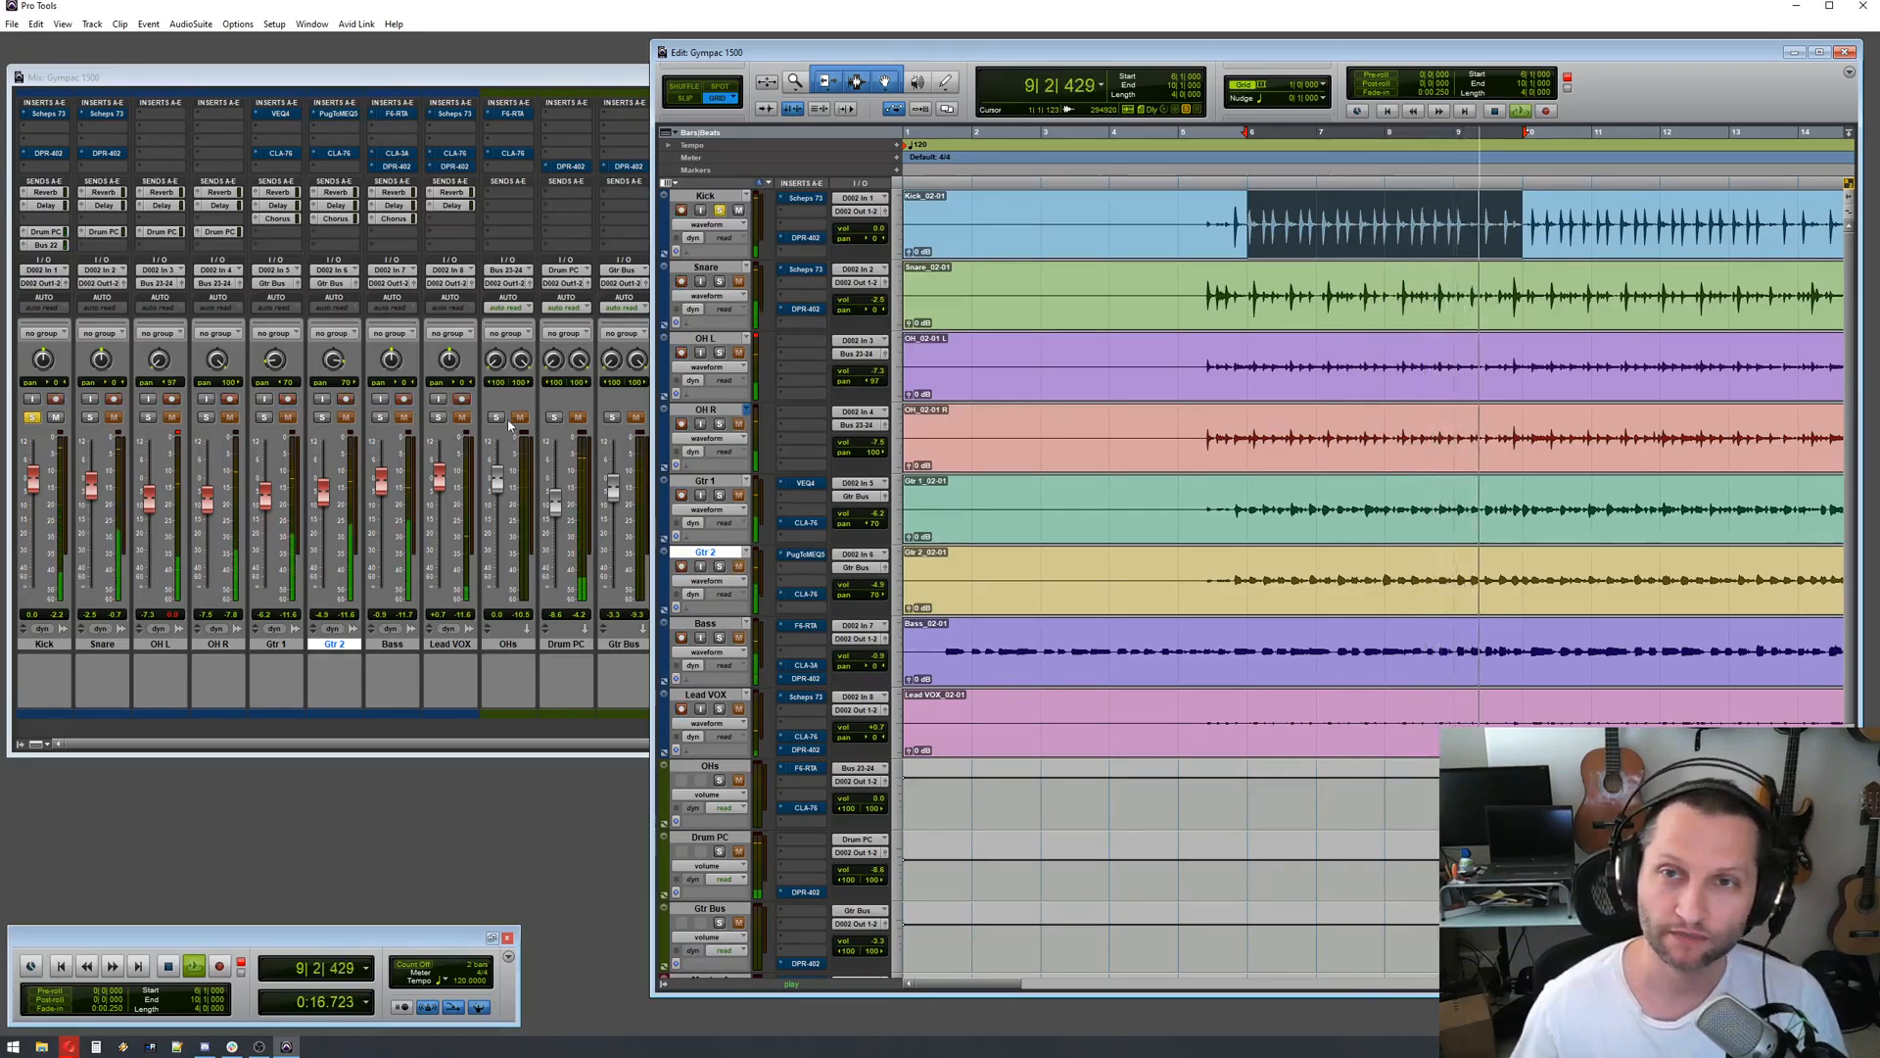
Open the Scheps 73 plug-in on the Kick track and take it out of bypass.
left_click(46, 115)
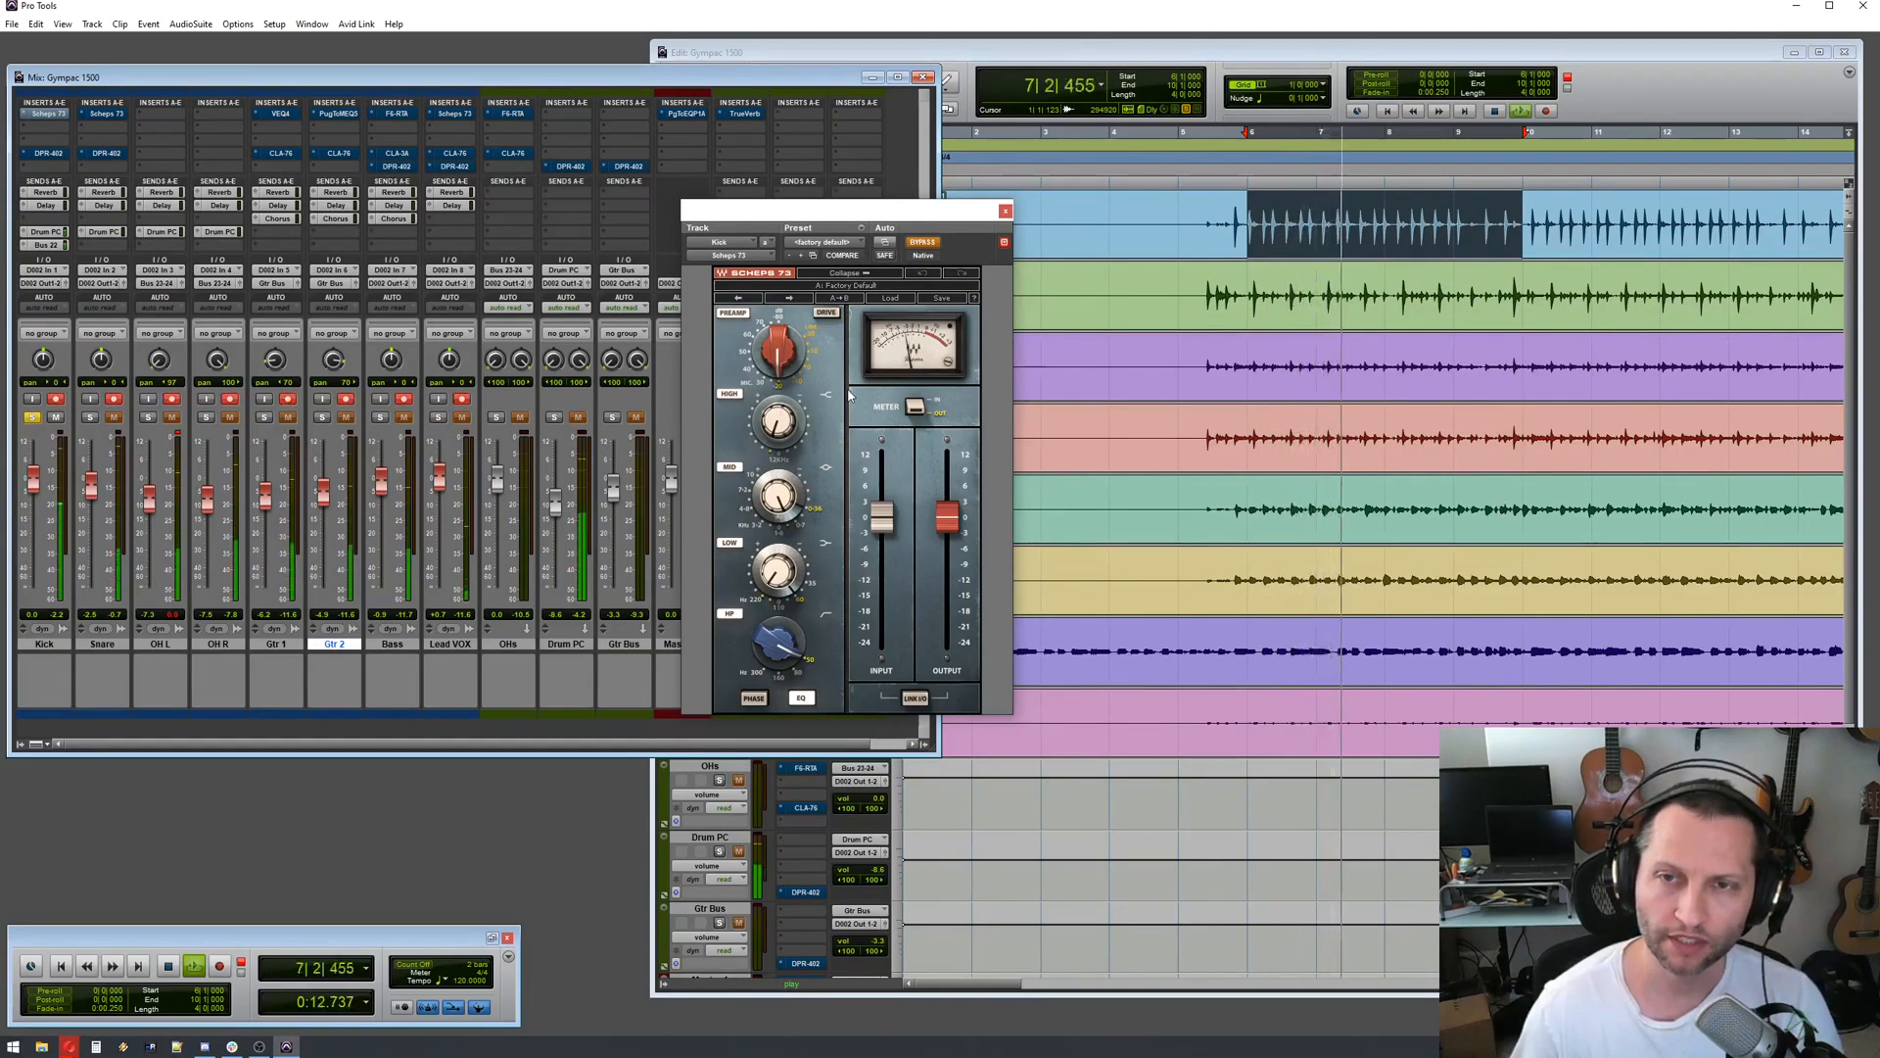
left_click(923, 243)
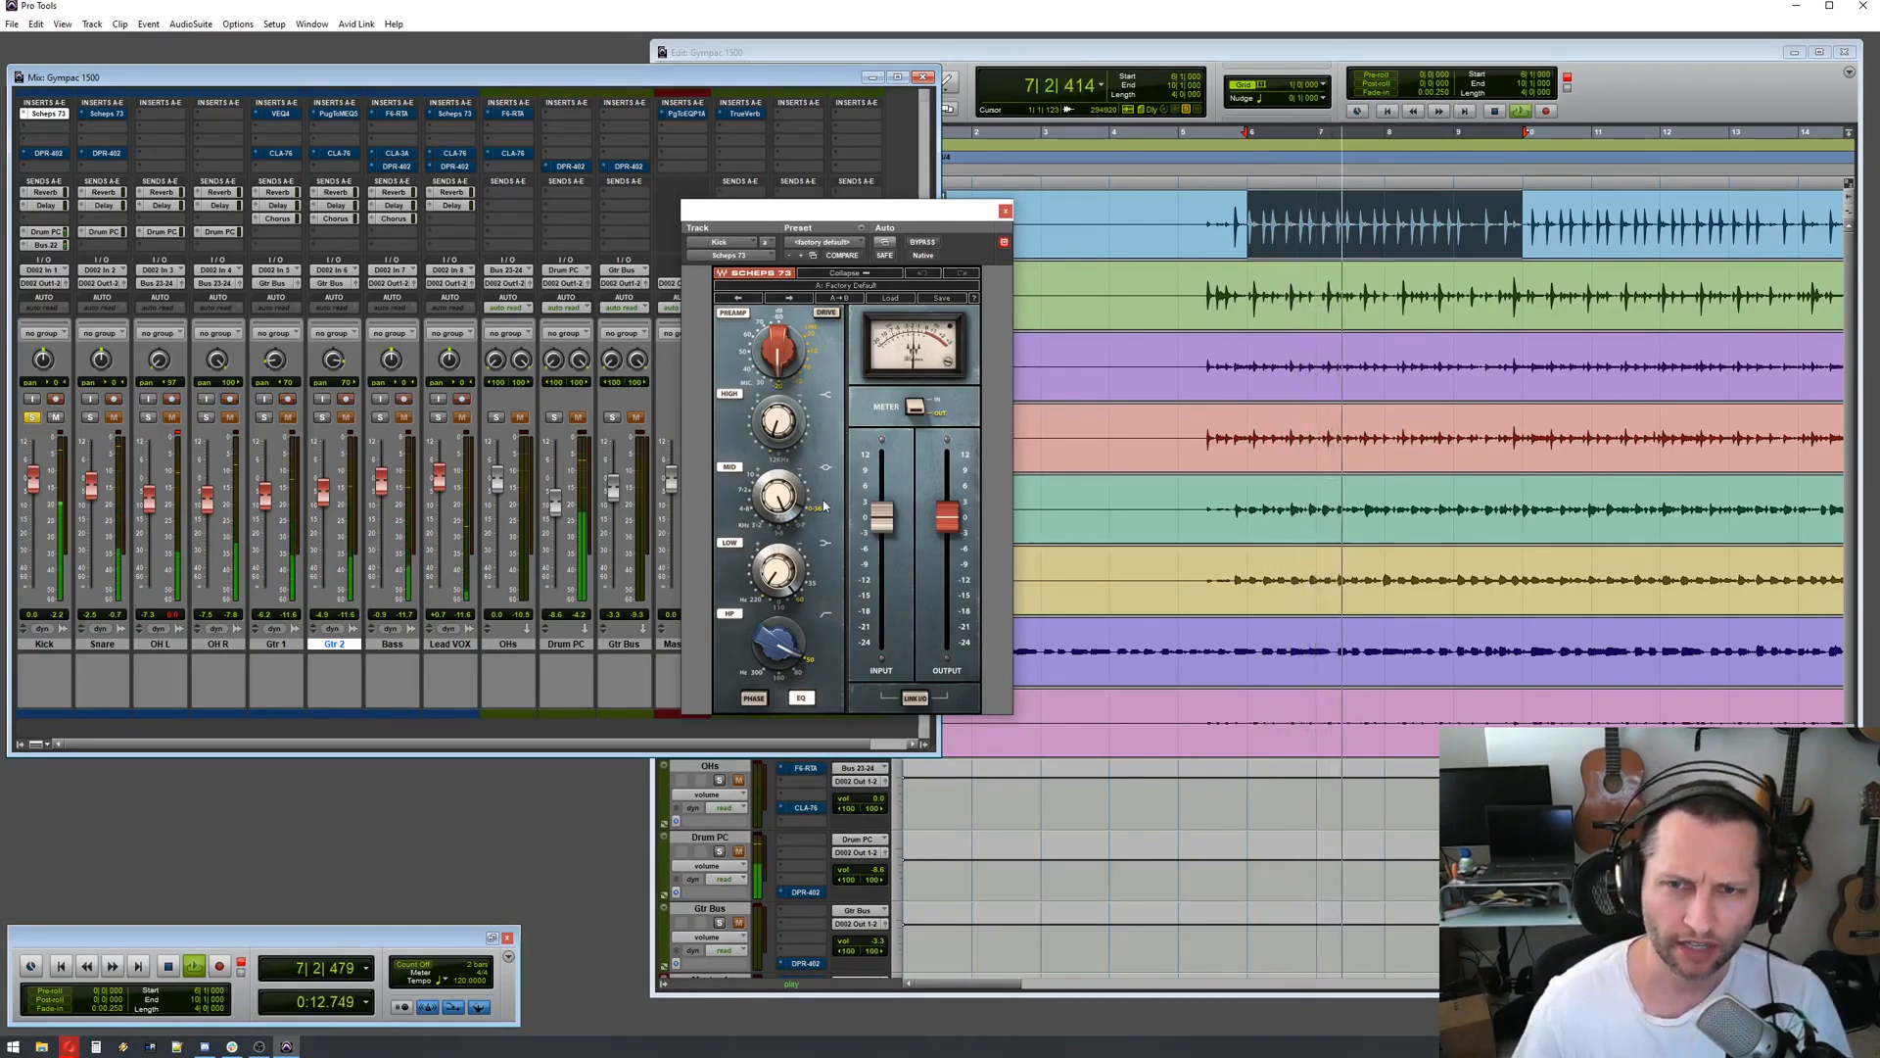
mouse_move(821, 517)
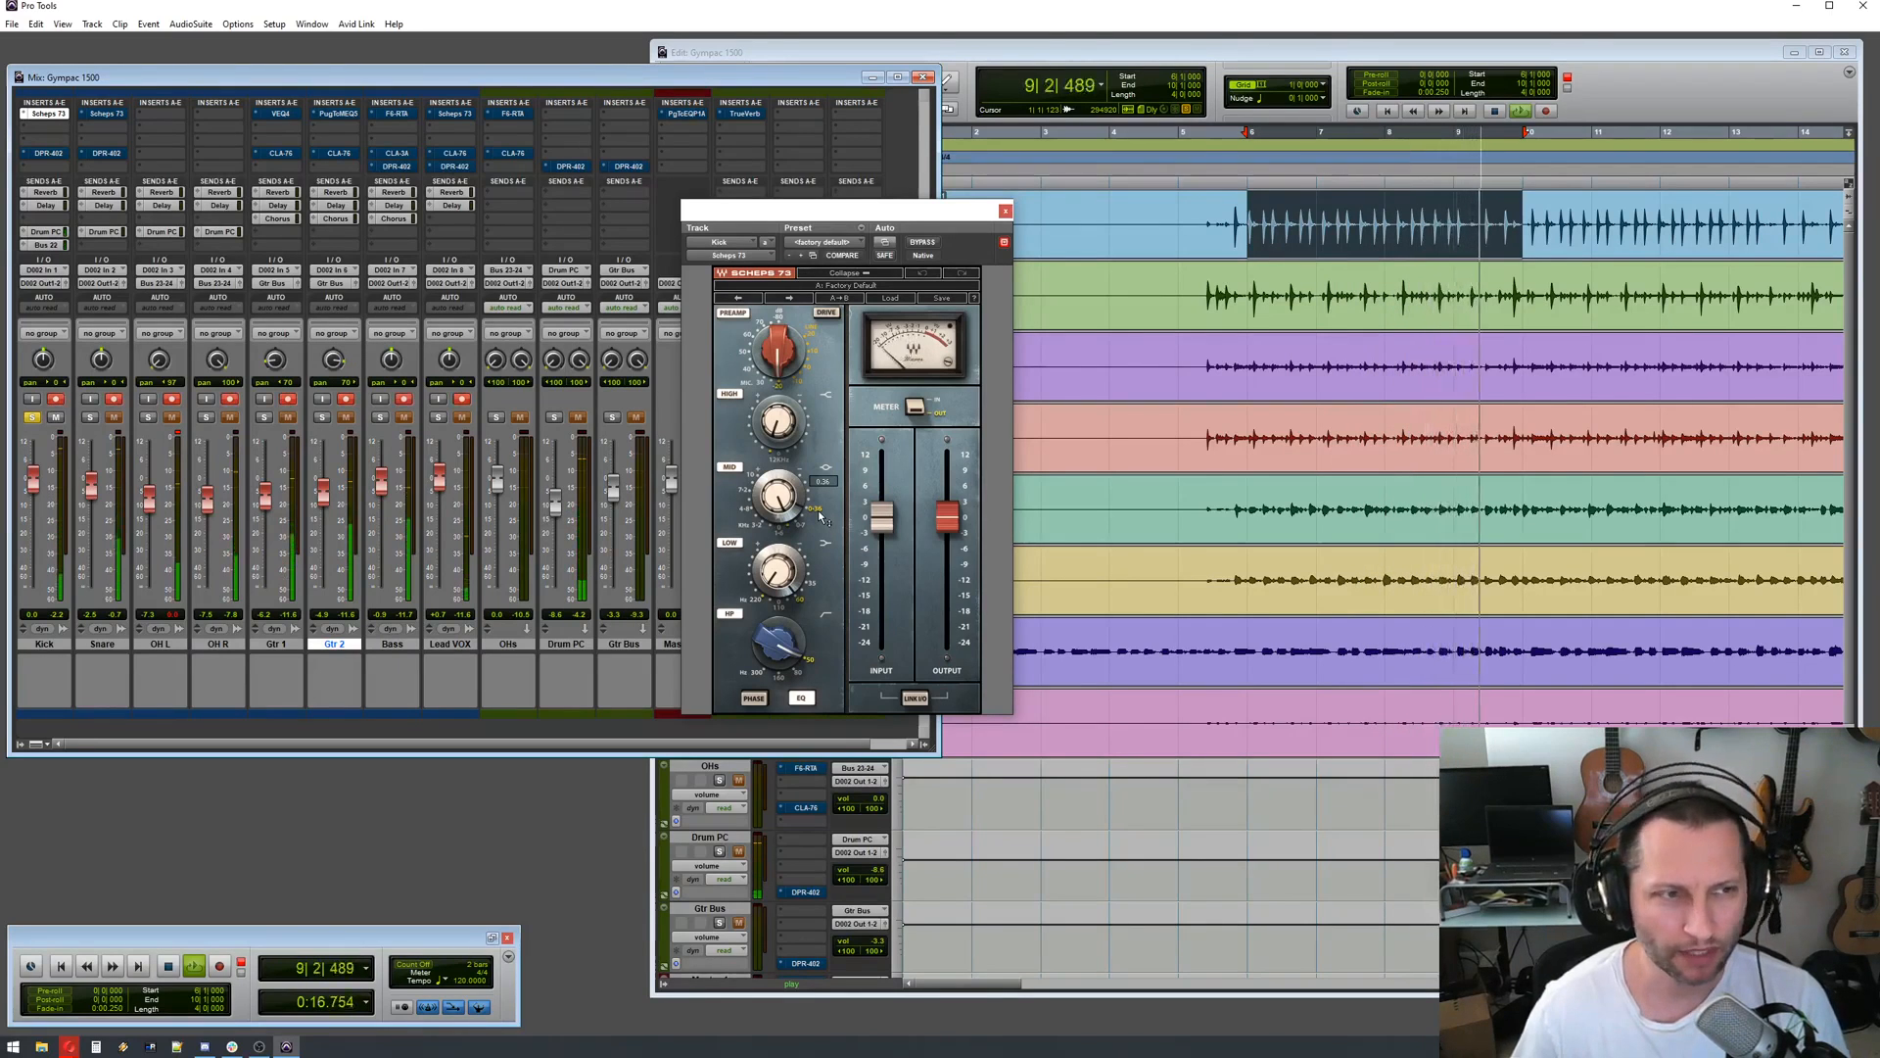
Go over the mid, low and high-pass settings of the Kick's Scheps 73, and close the plug-in.
left_click(729, 470)
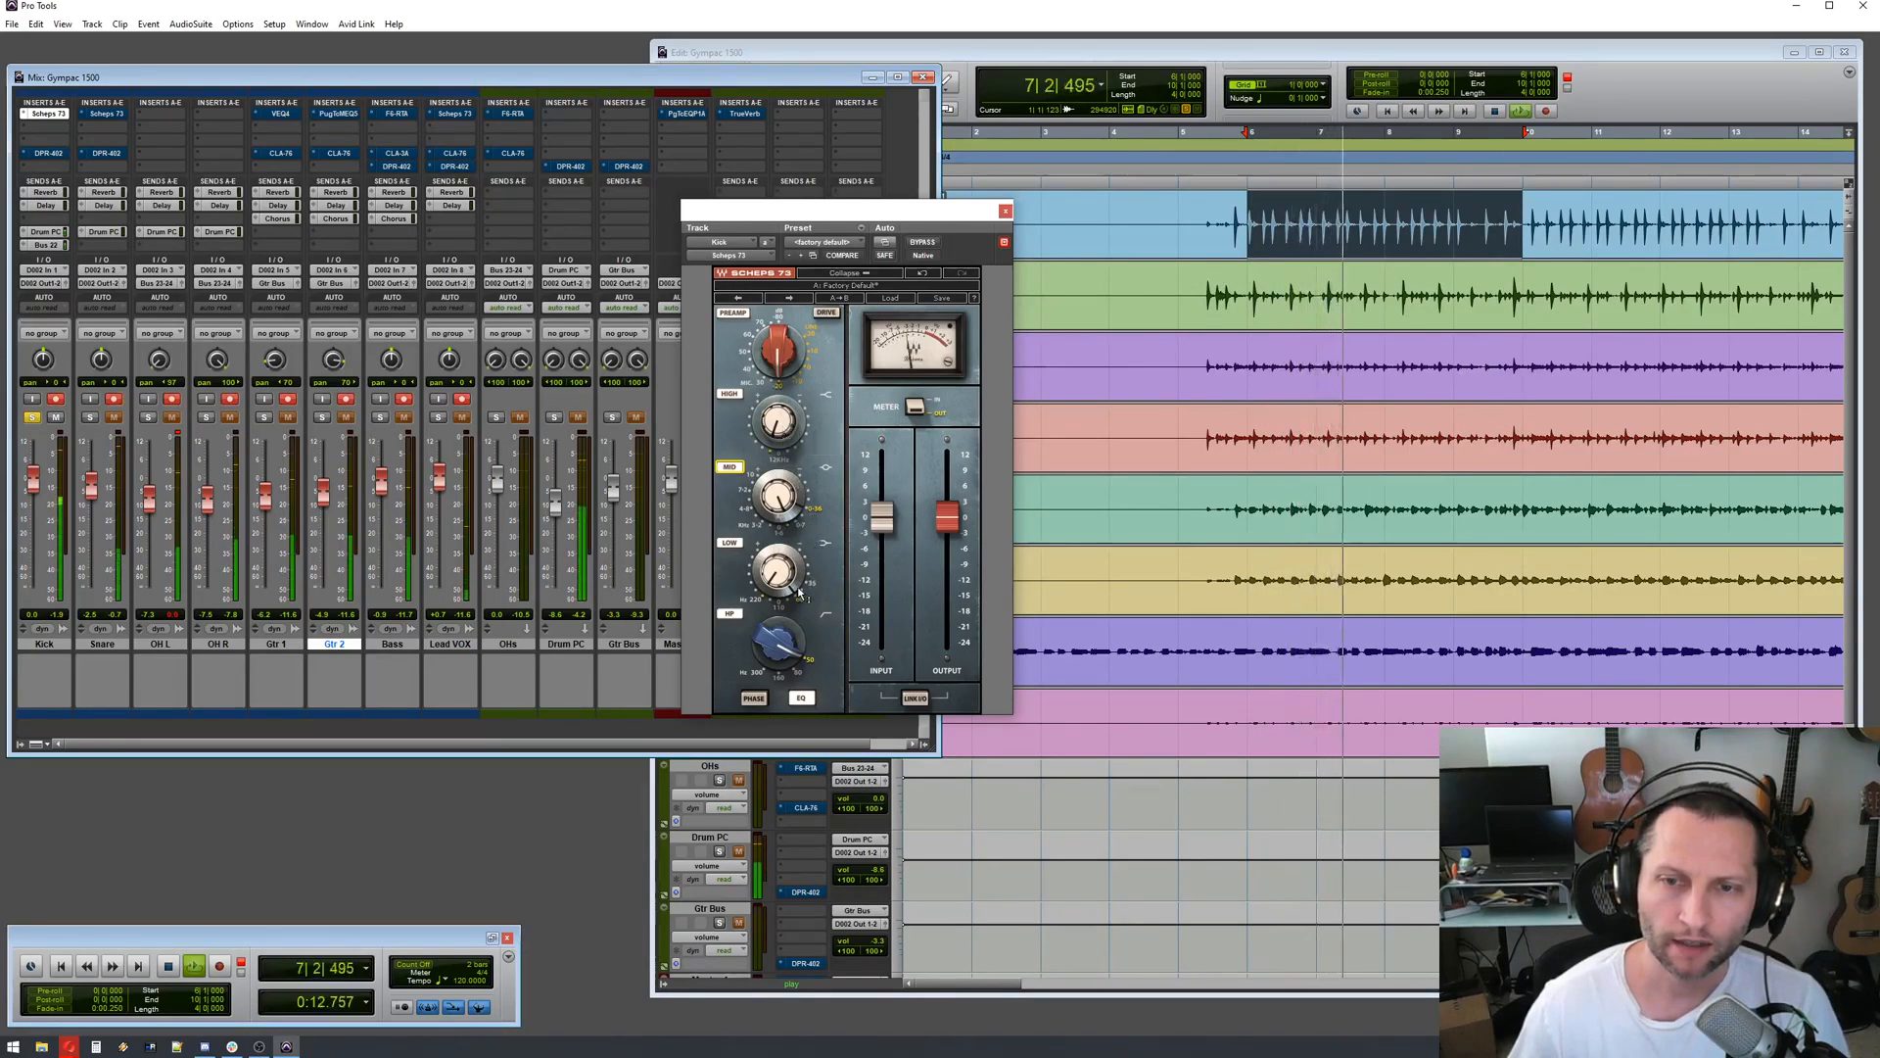
mouse_move(799, 593)
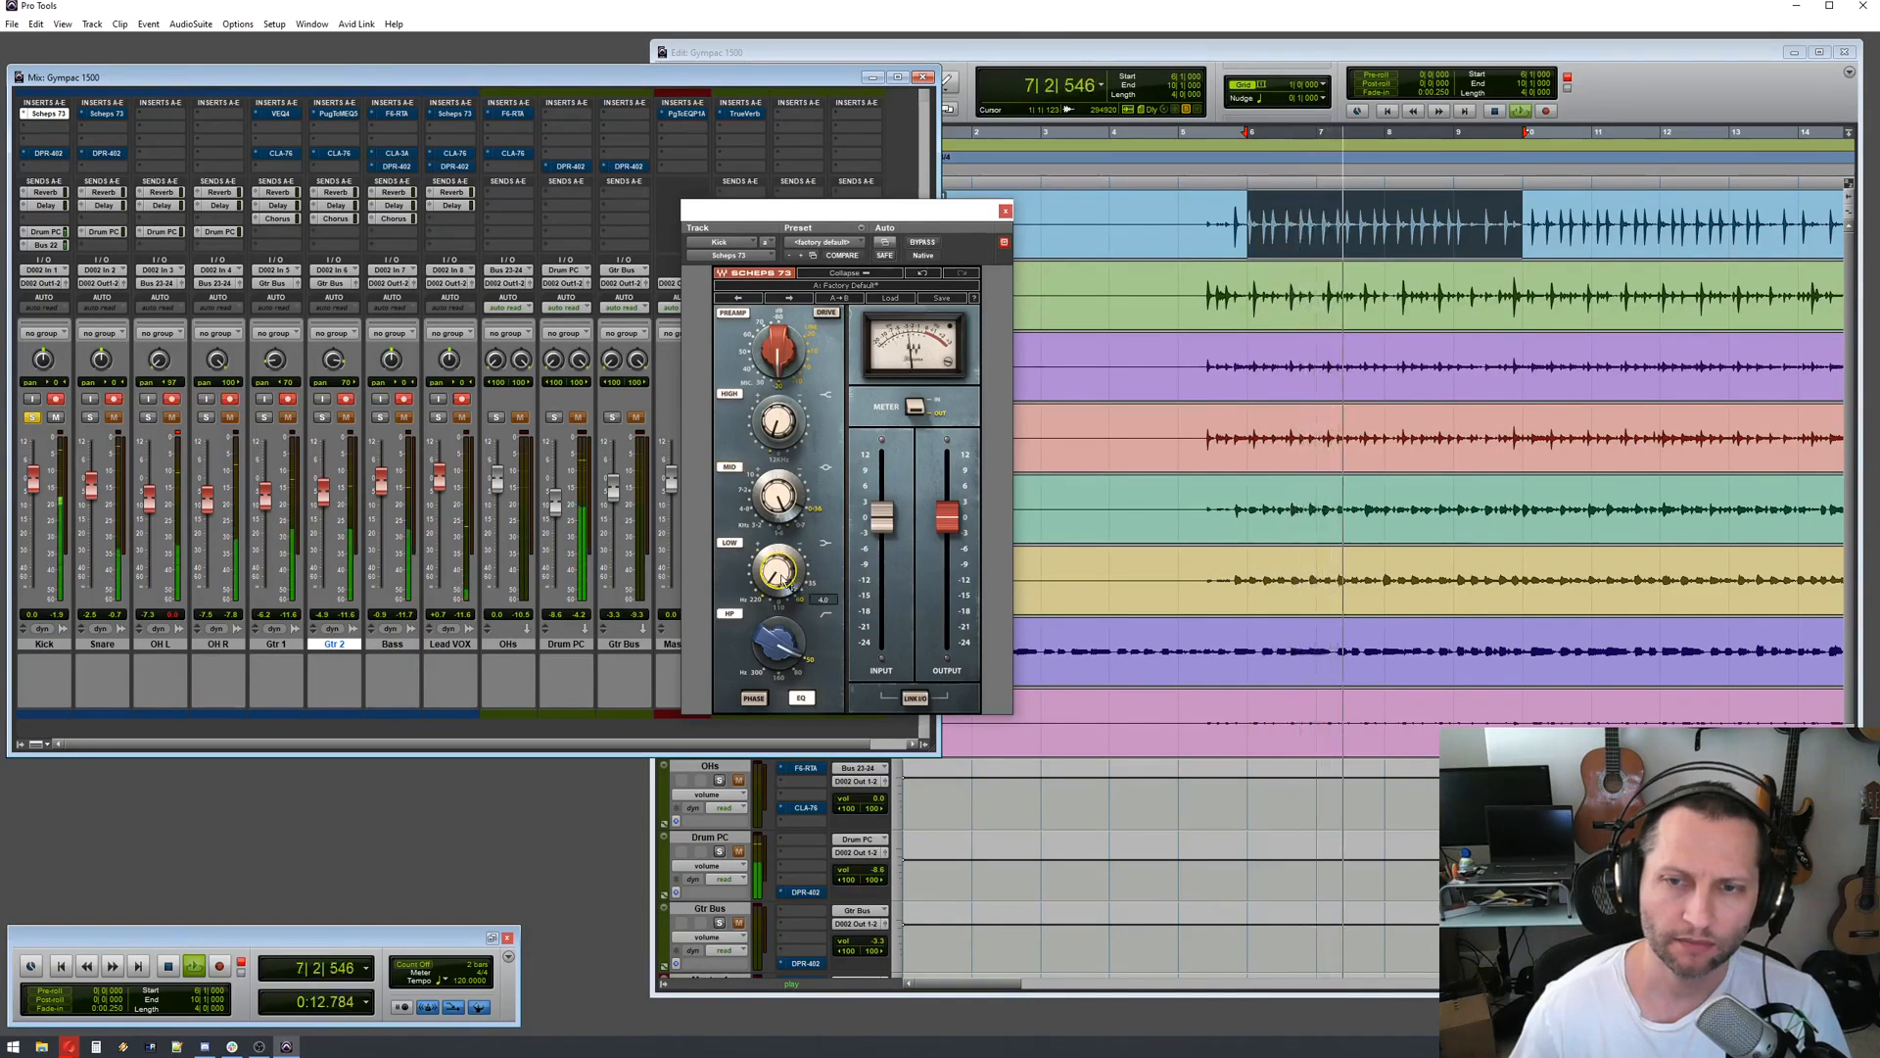
left_click(781, 576)
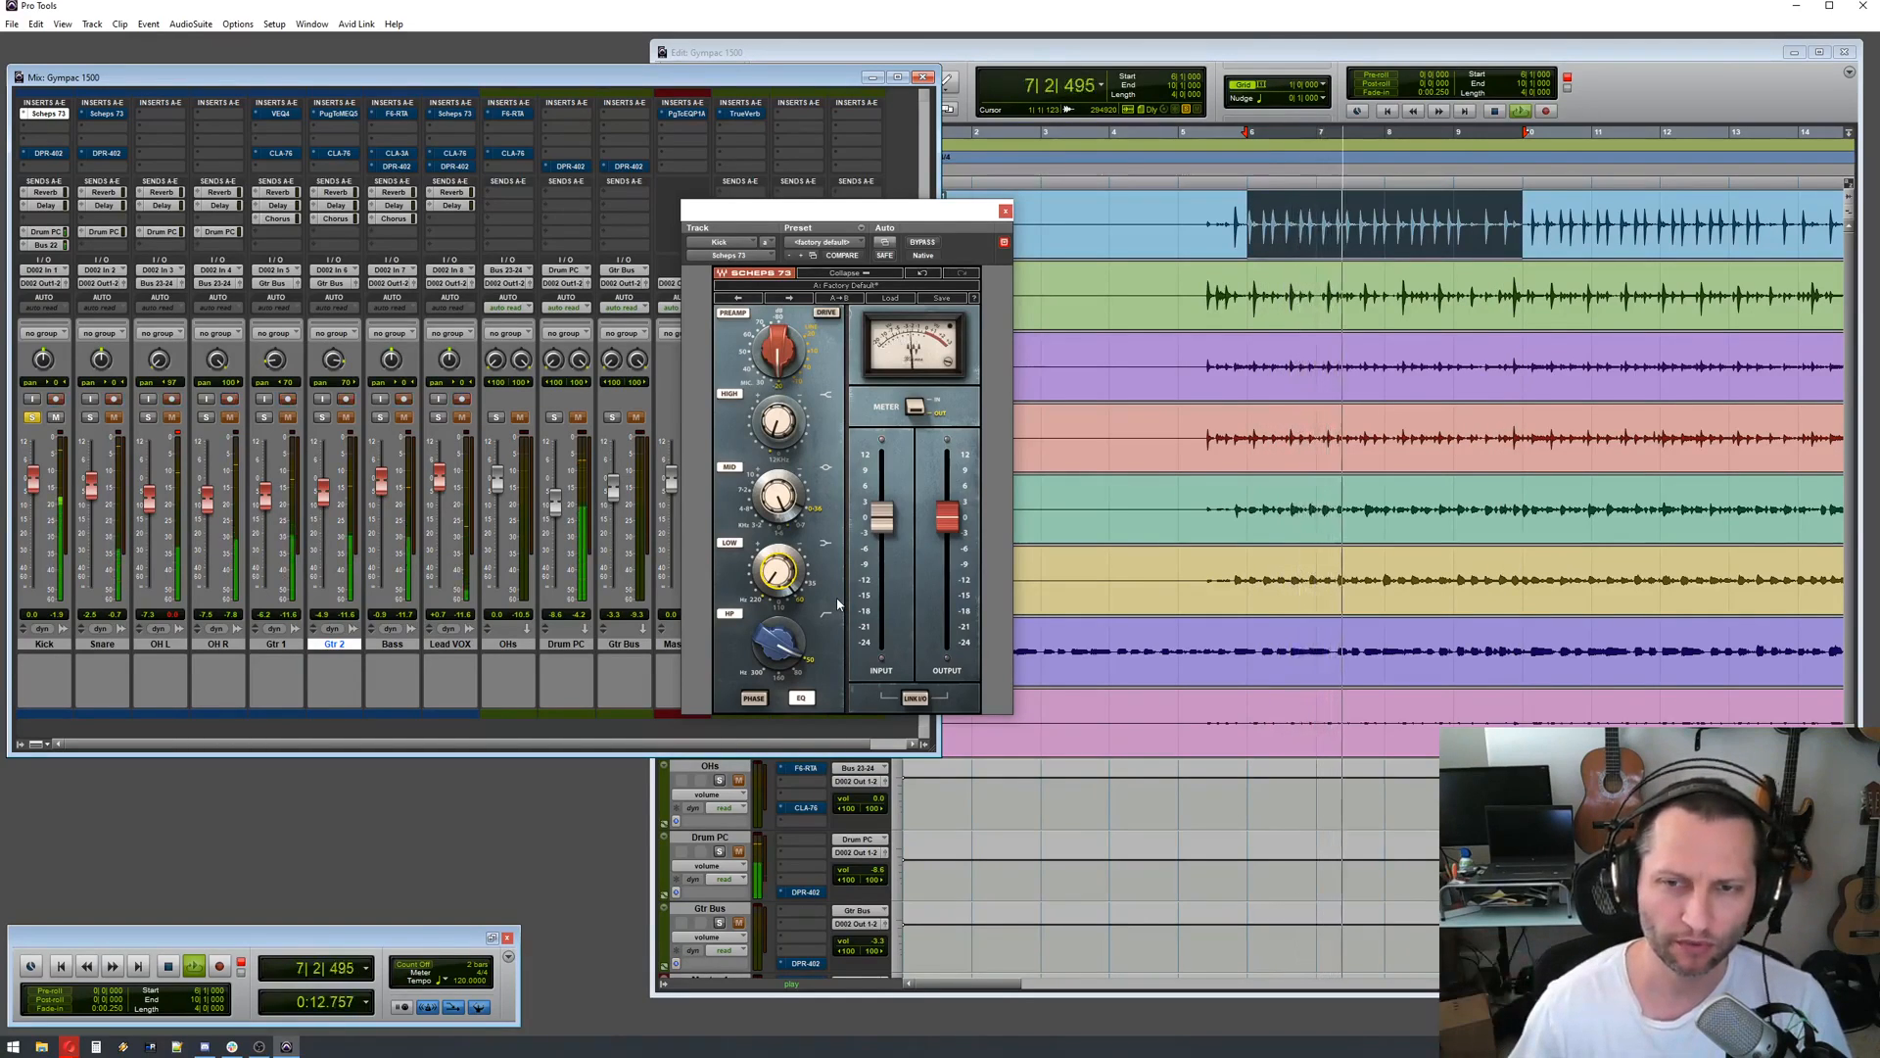
left_click_drag(780, 654, 782, 648)
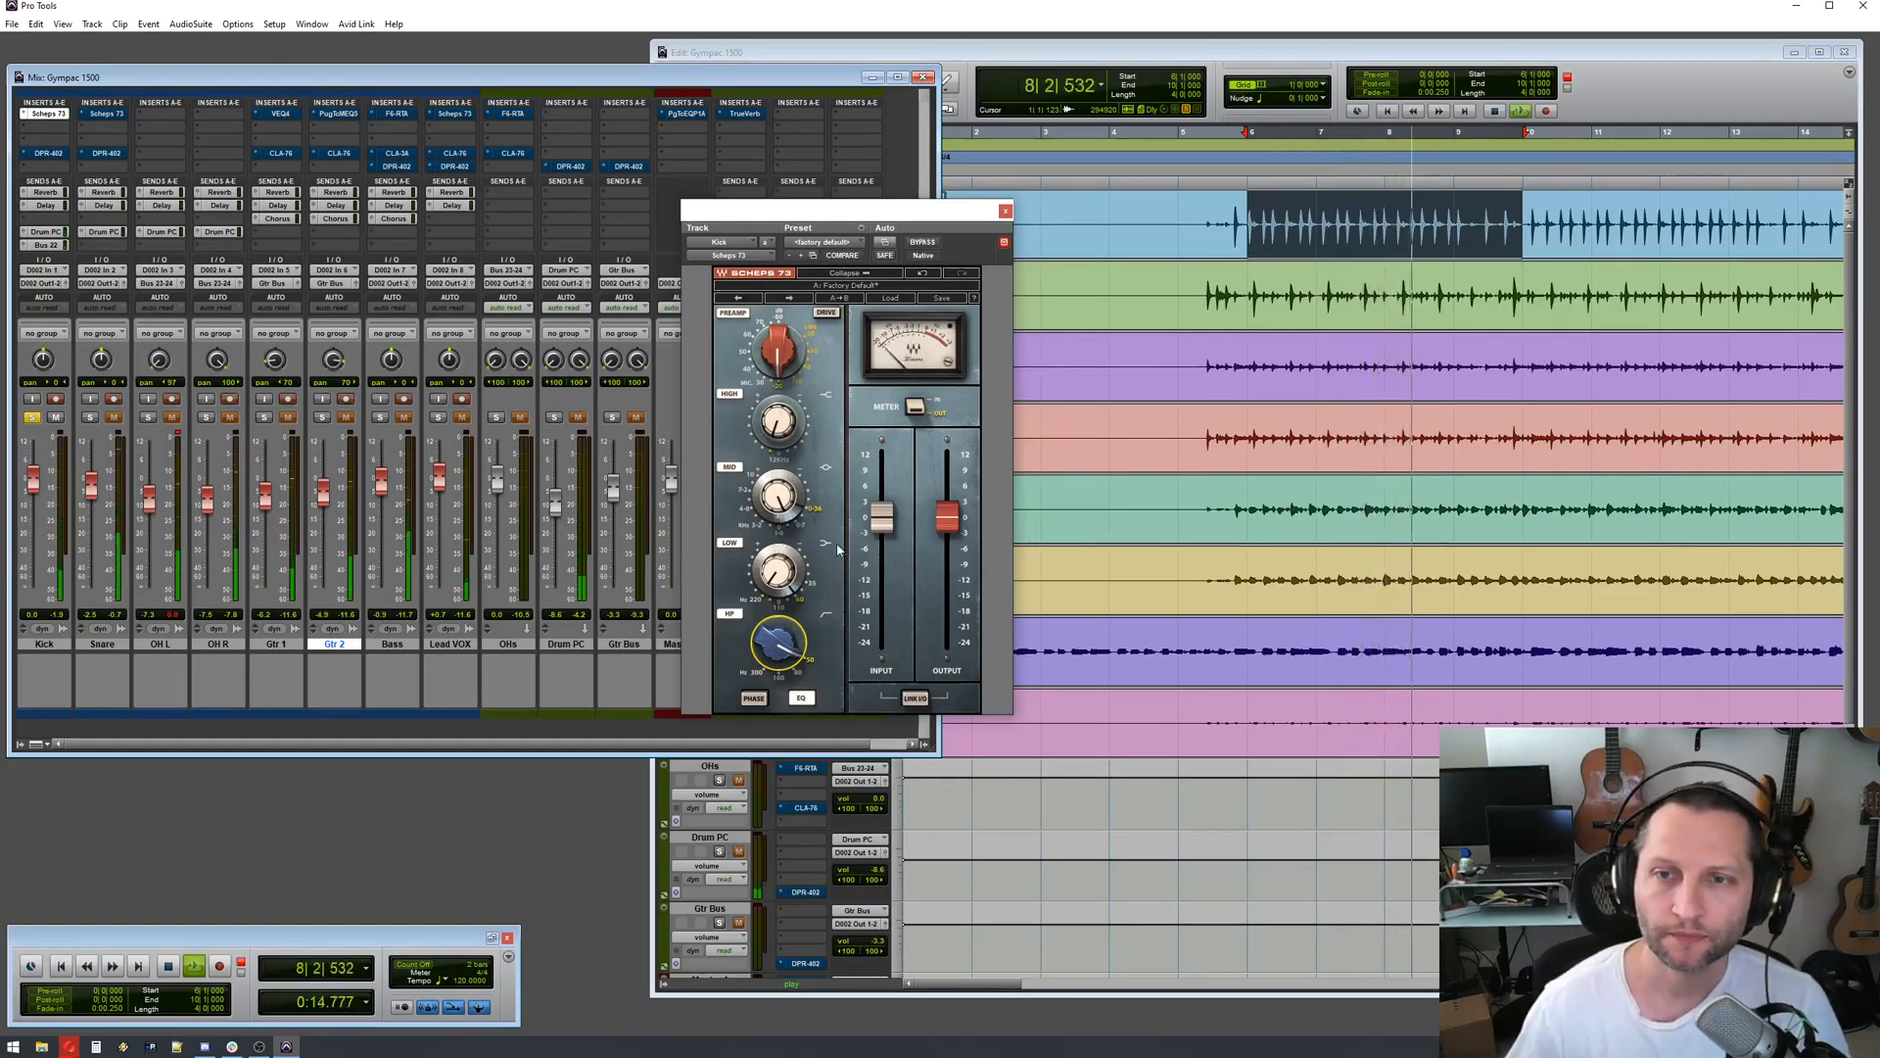
left_click(1006, 211)
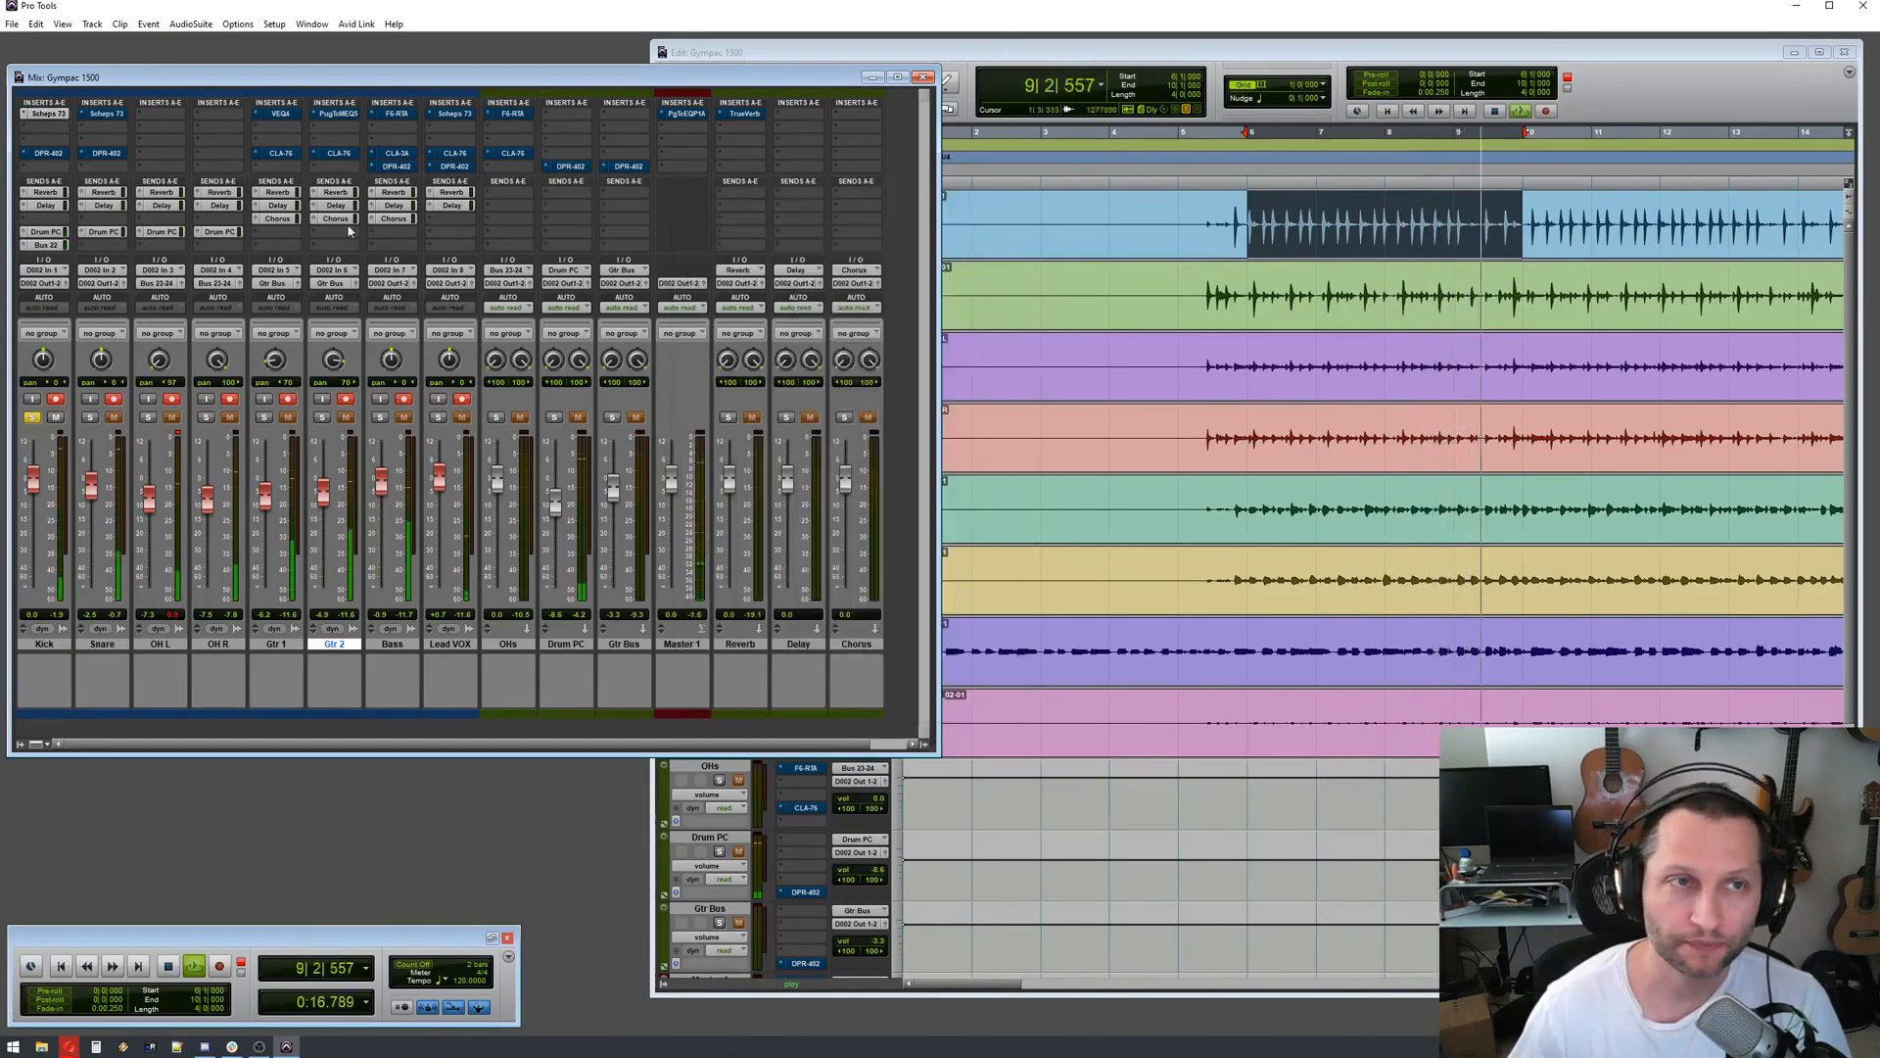
Open the Kick's DPR-402, compare its input and output levels against the output gain, and take it out of bypass.
left_click(49, 154)
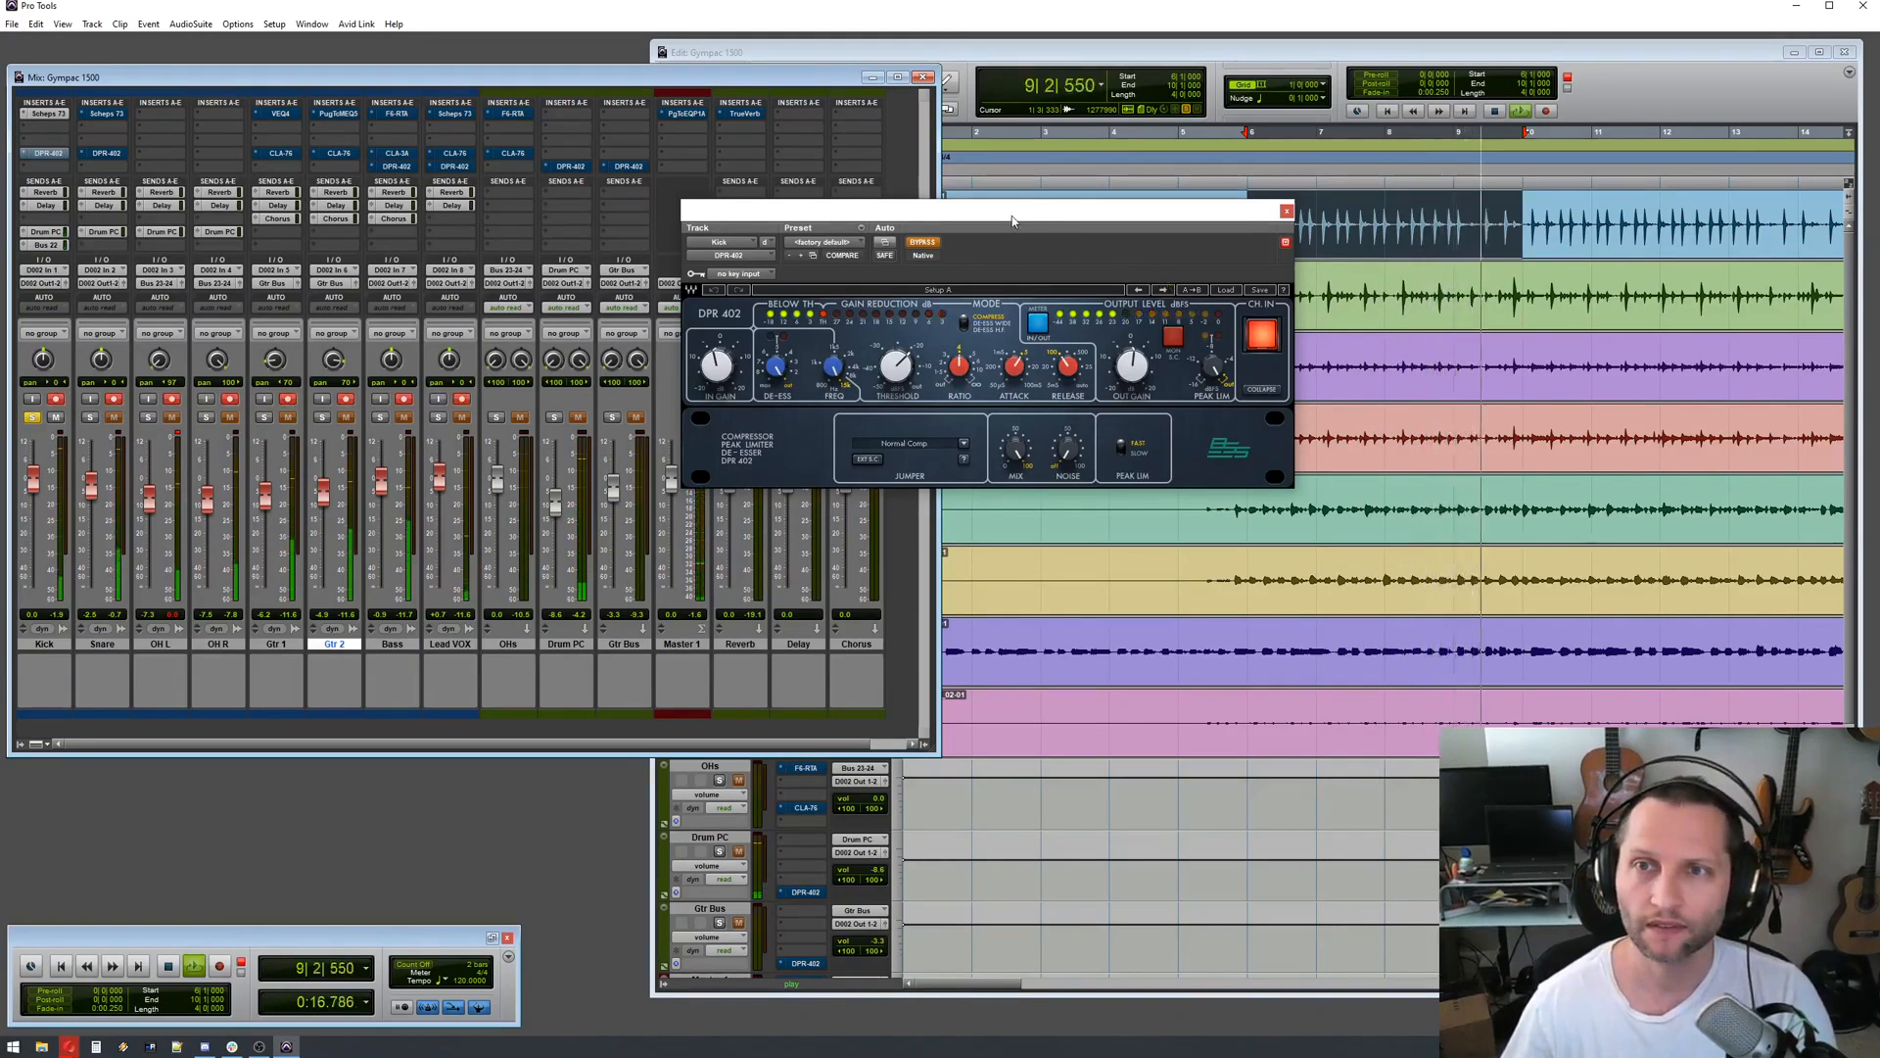
left_click(1039, 329)
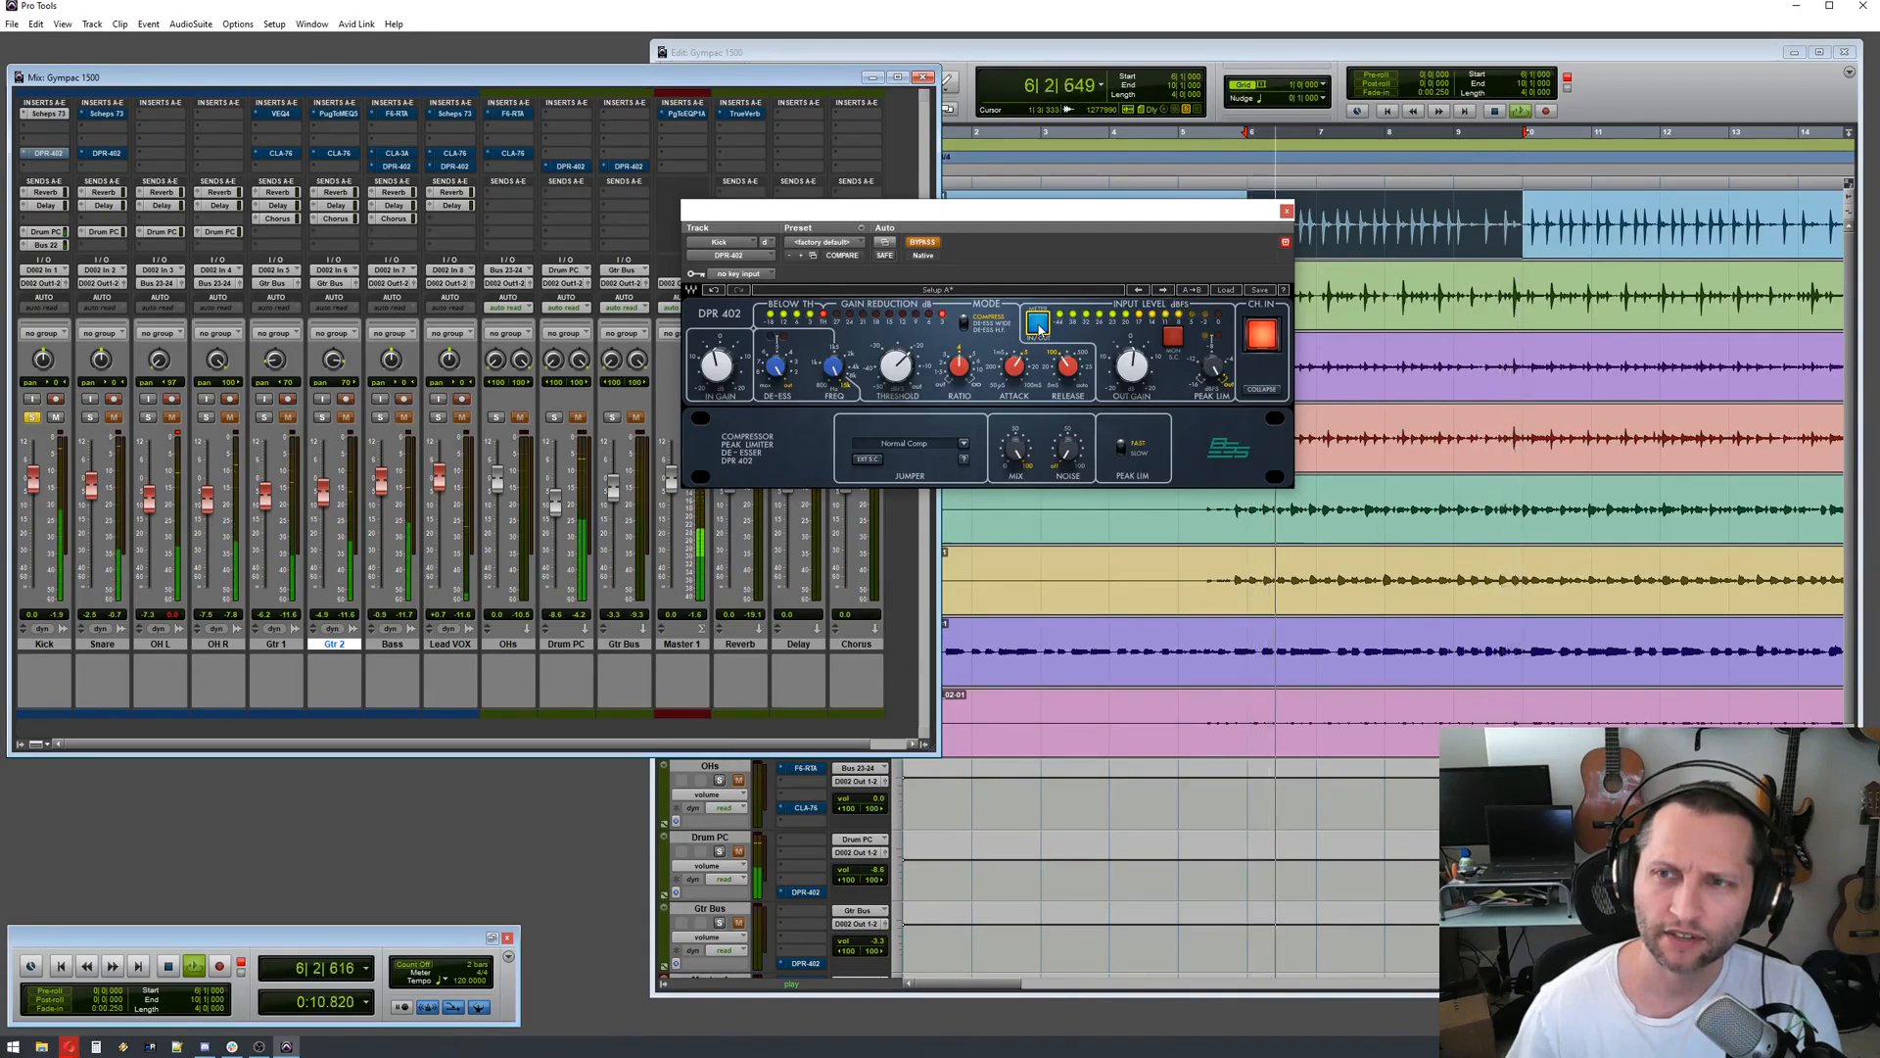
left_click(1039, 329)
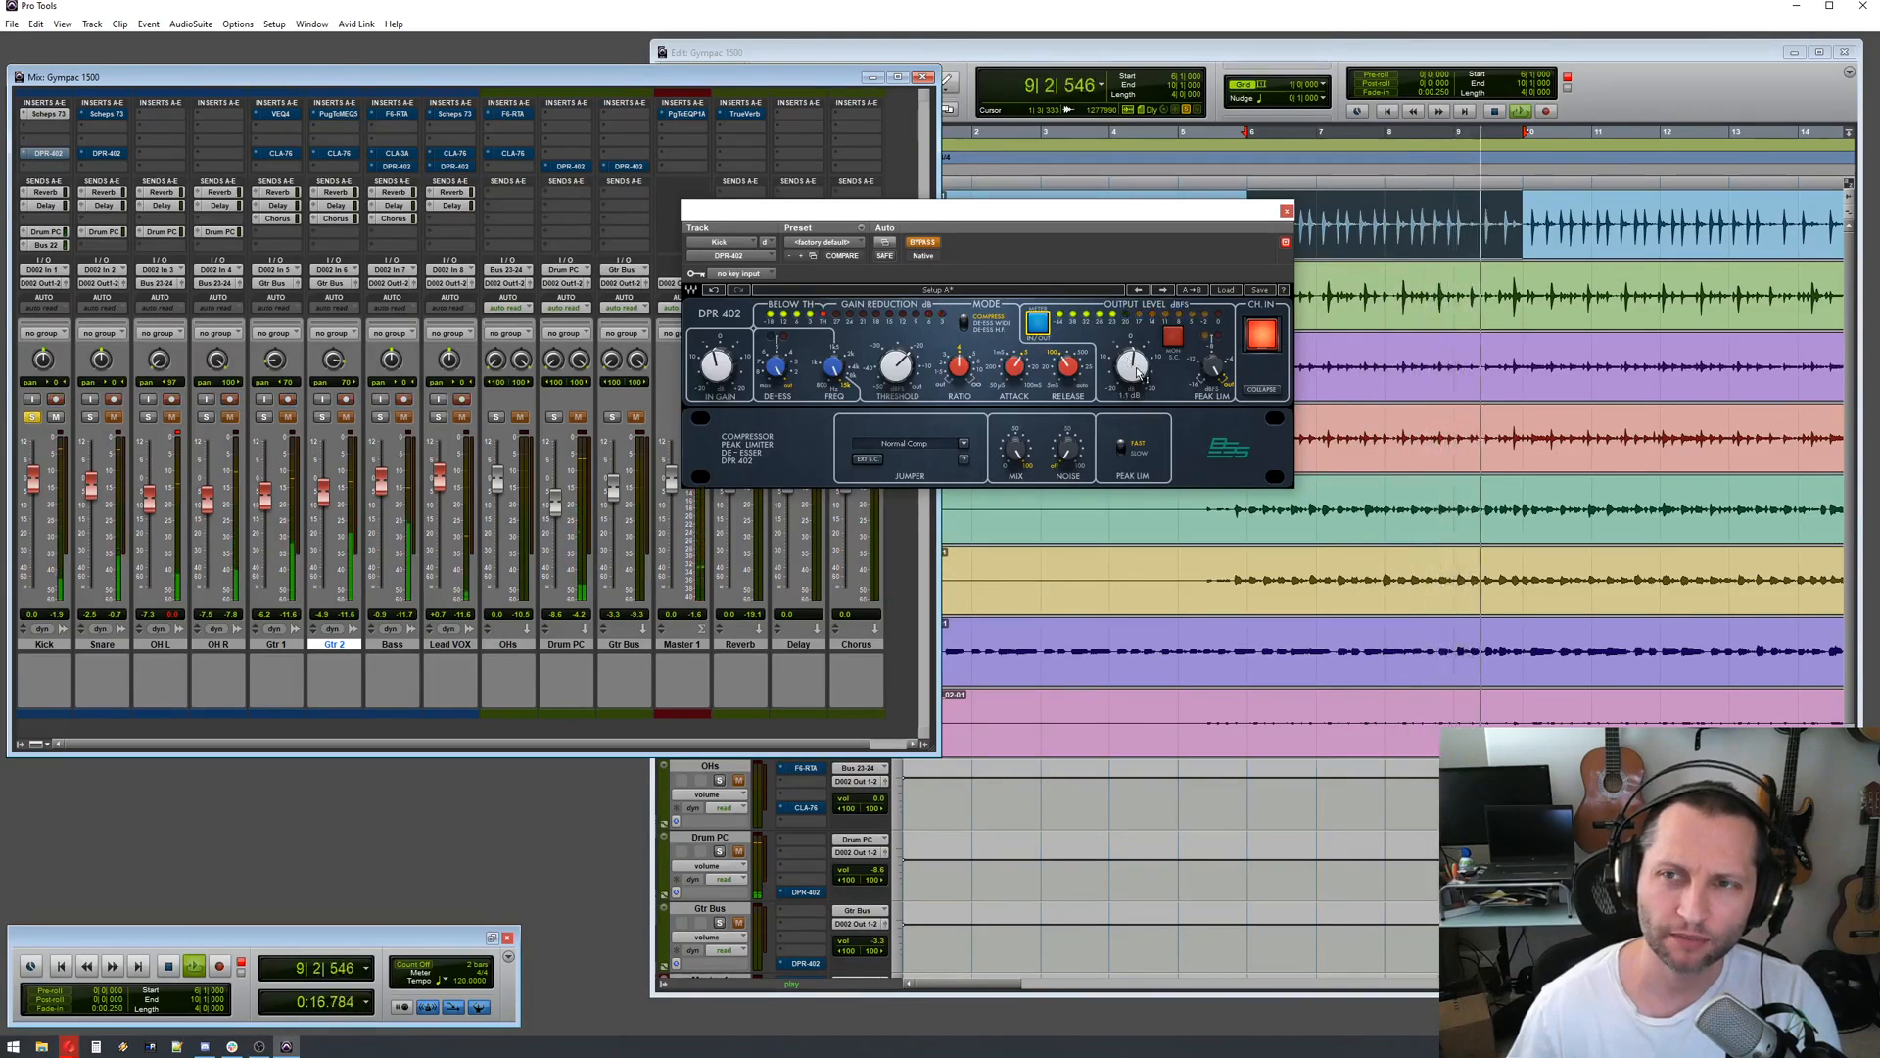
left_click_drag(1136, 370, 1138, 372)
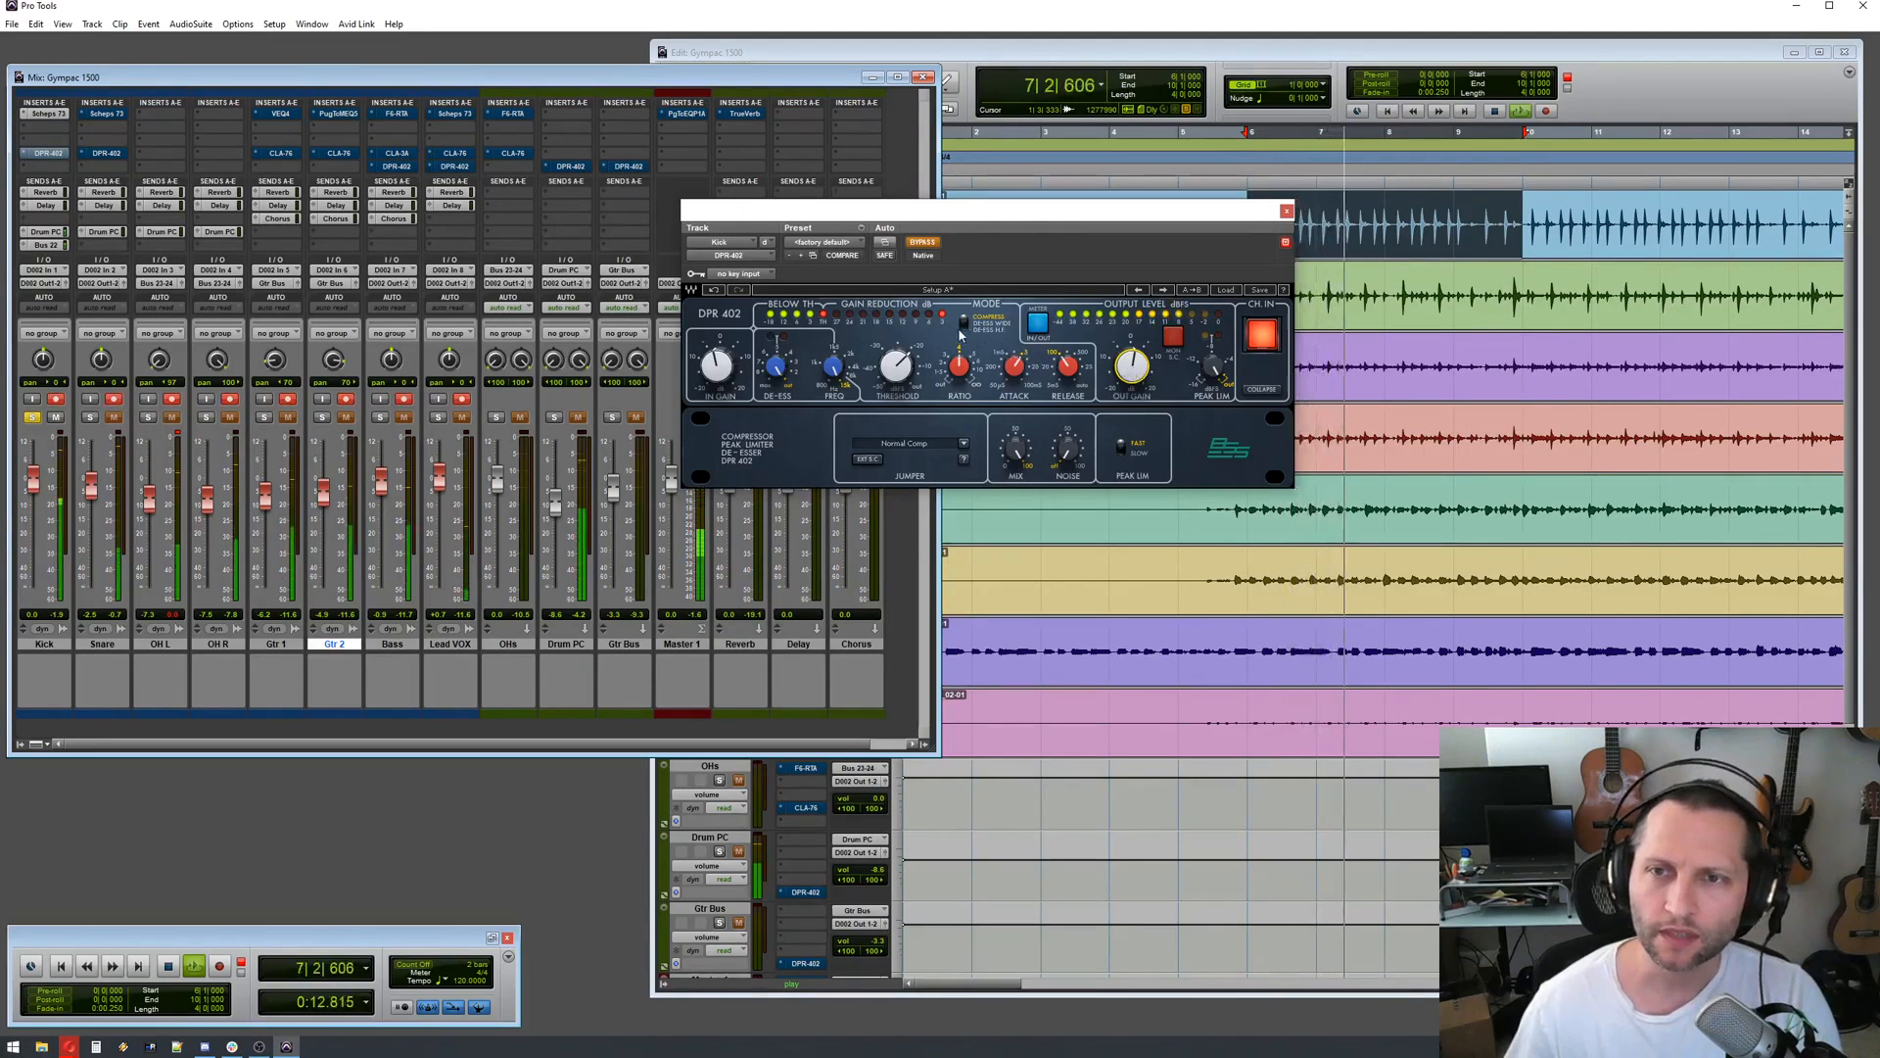
left_click(925, 243)
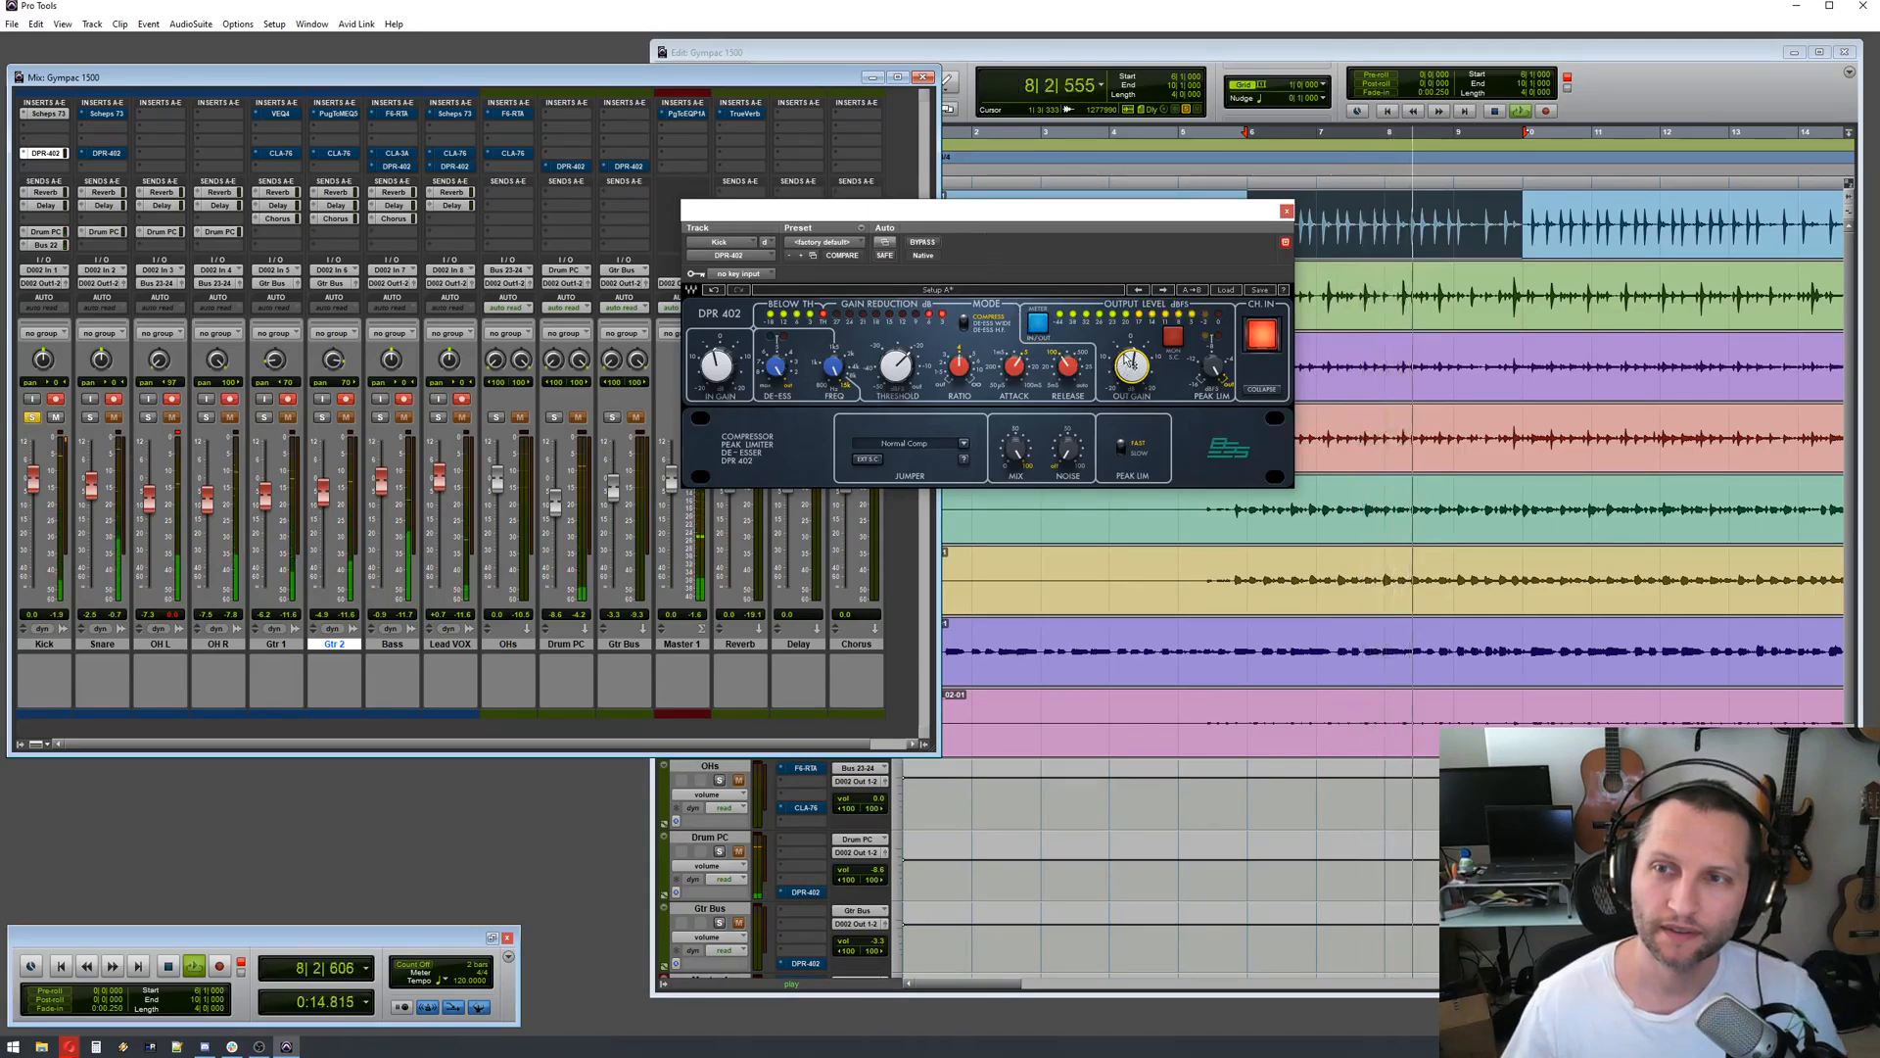
Compare the input and output levels of the Kick's DPR-402 with compression active, and close the plug-in.
left_click(1038, 322)
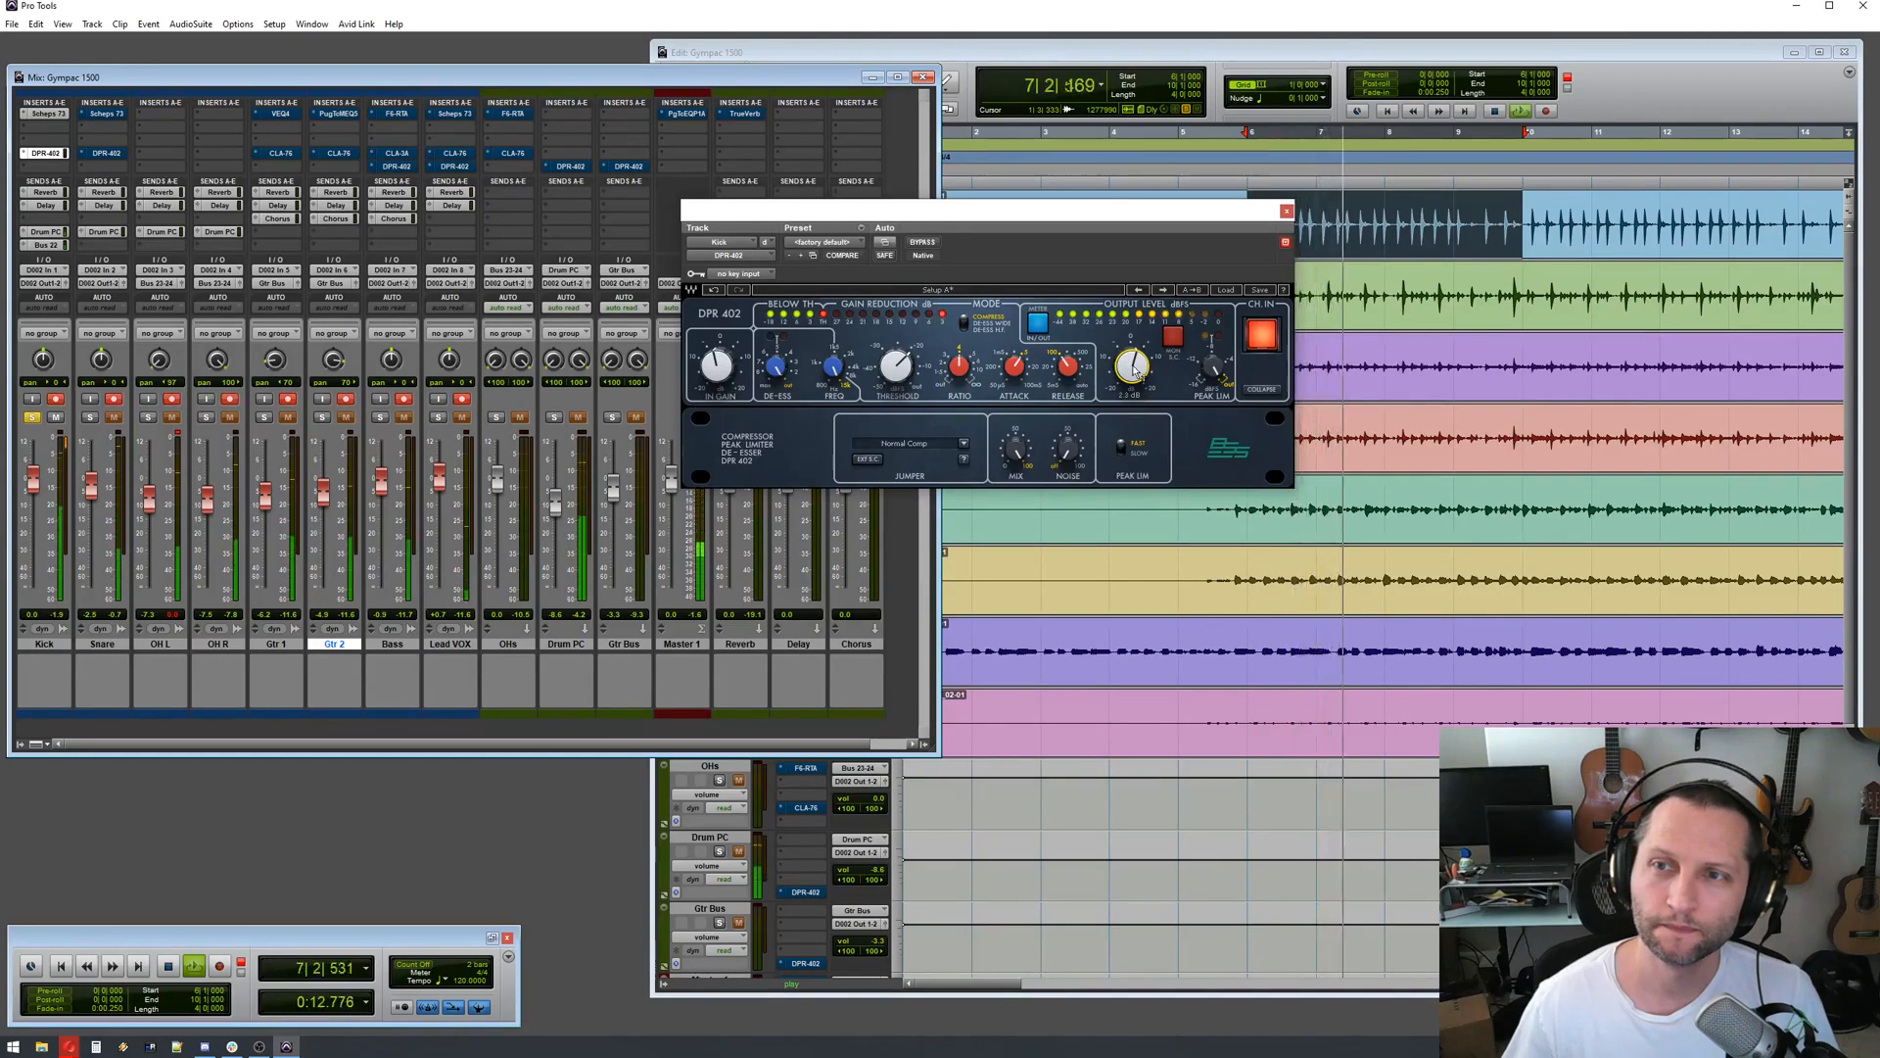
left_click(1039, 322)
left_click(1039, 323)
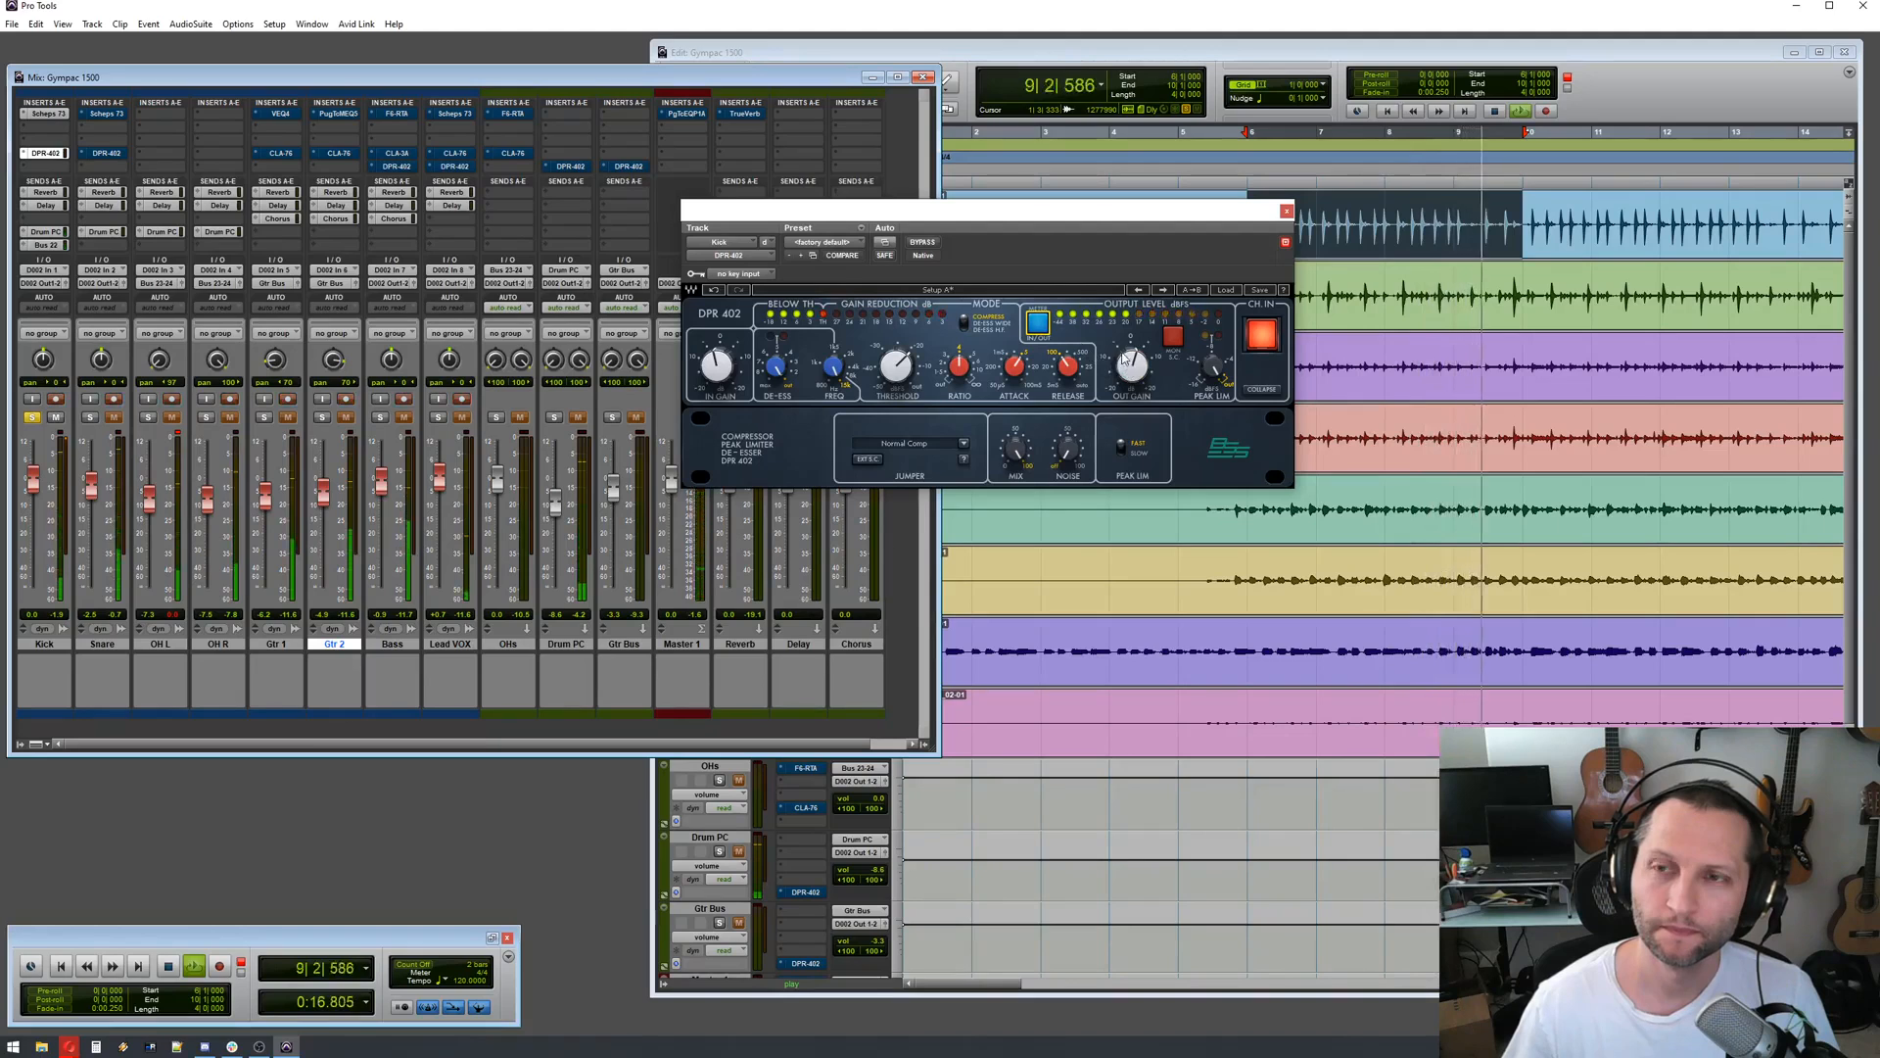
left_click(1287, 211)
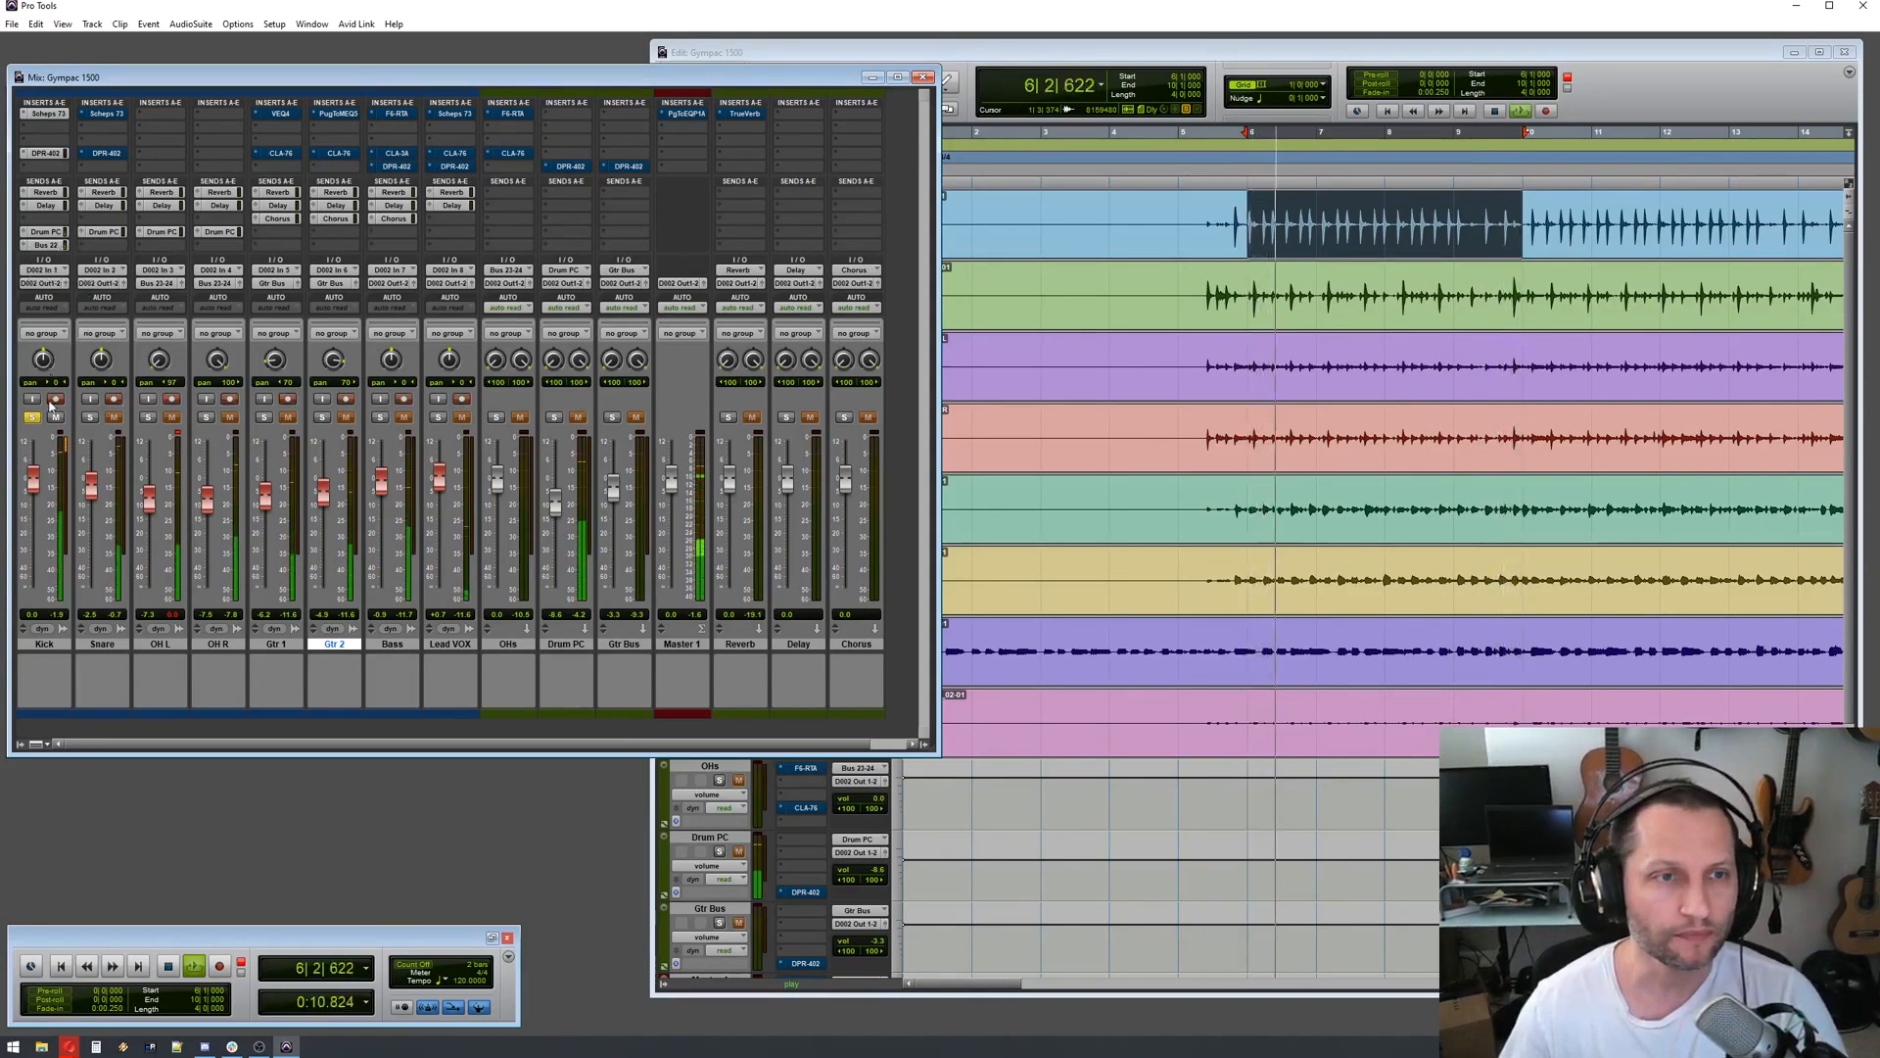
Solo the Snare track and take its Scheps 73 out of bypass with Drive switched on.
left_click(90, 417)
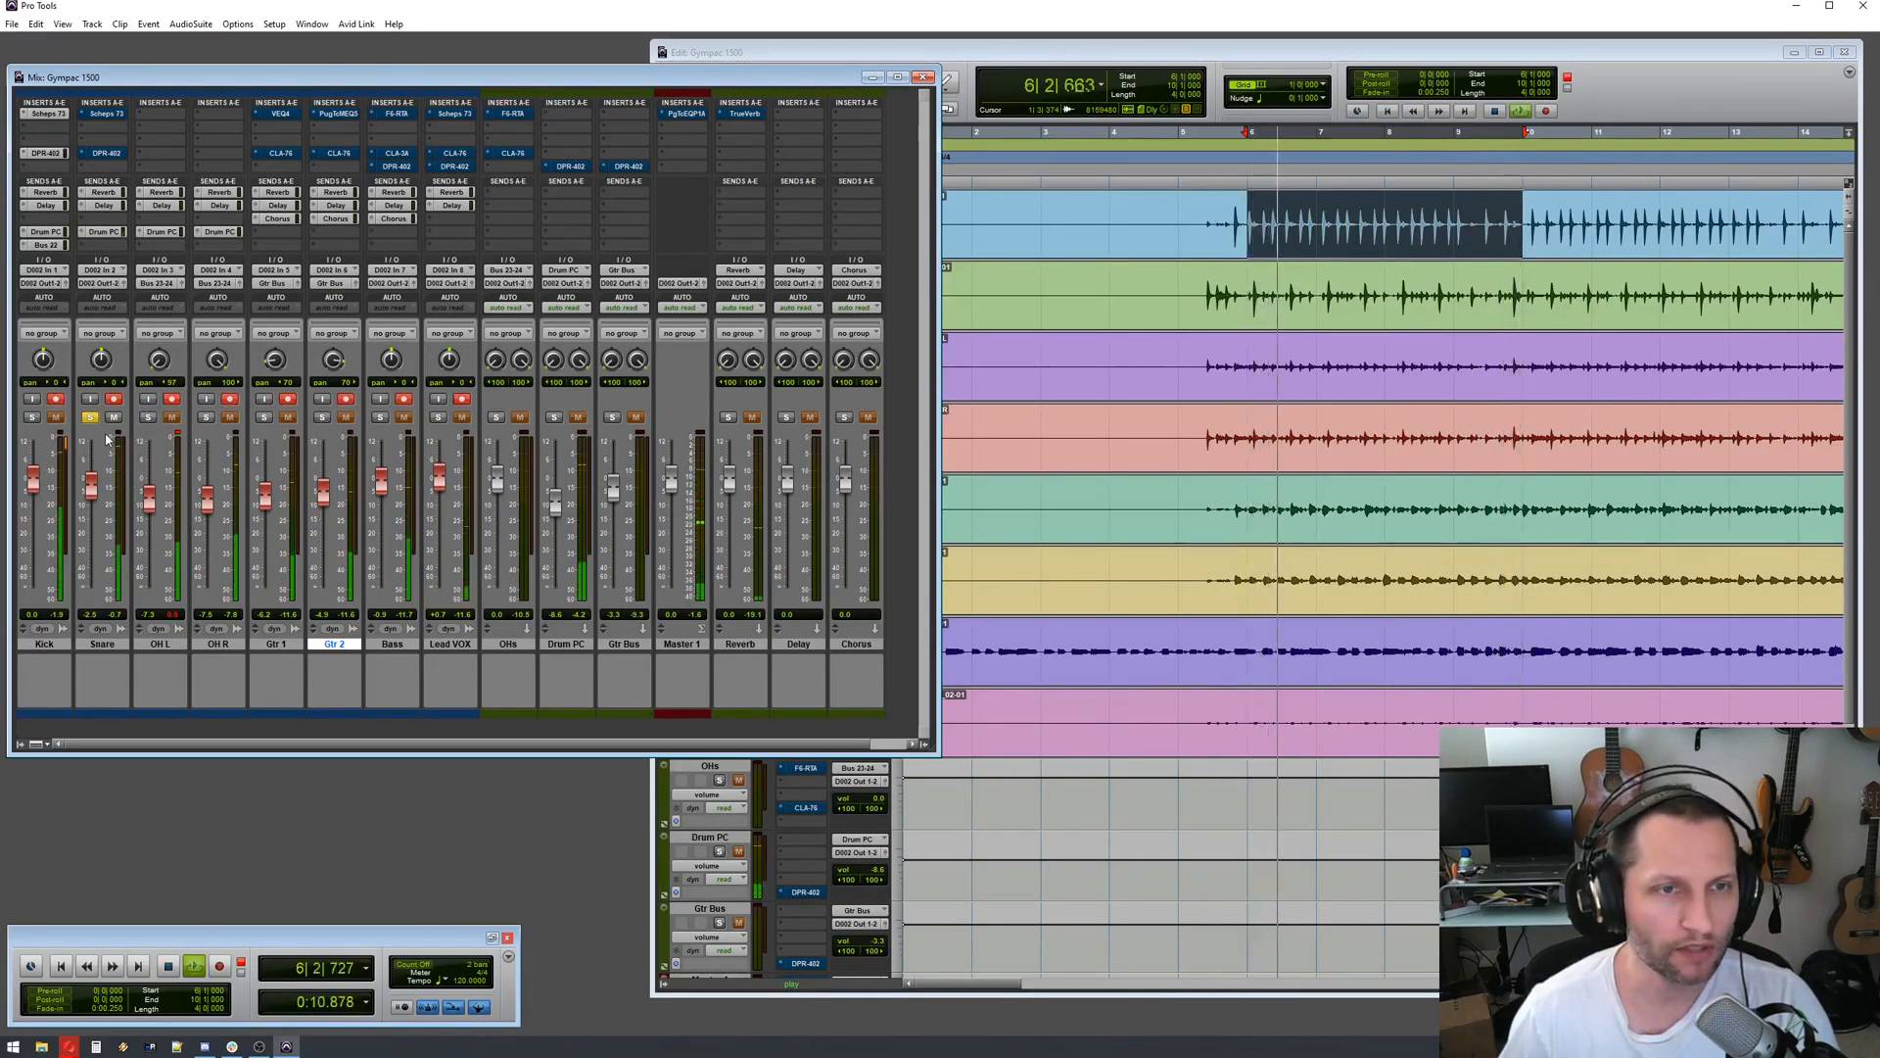
left_click(105, 114)
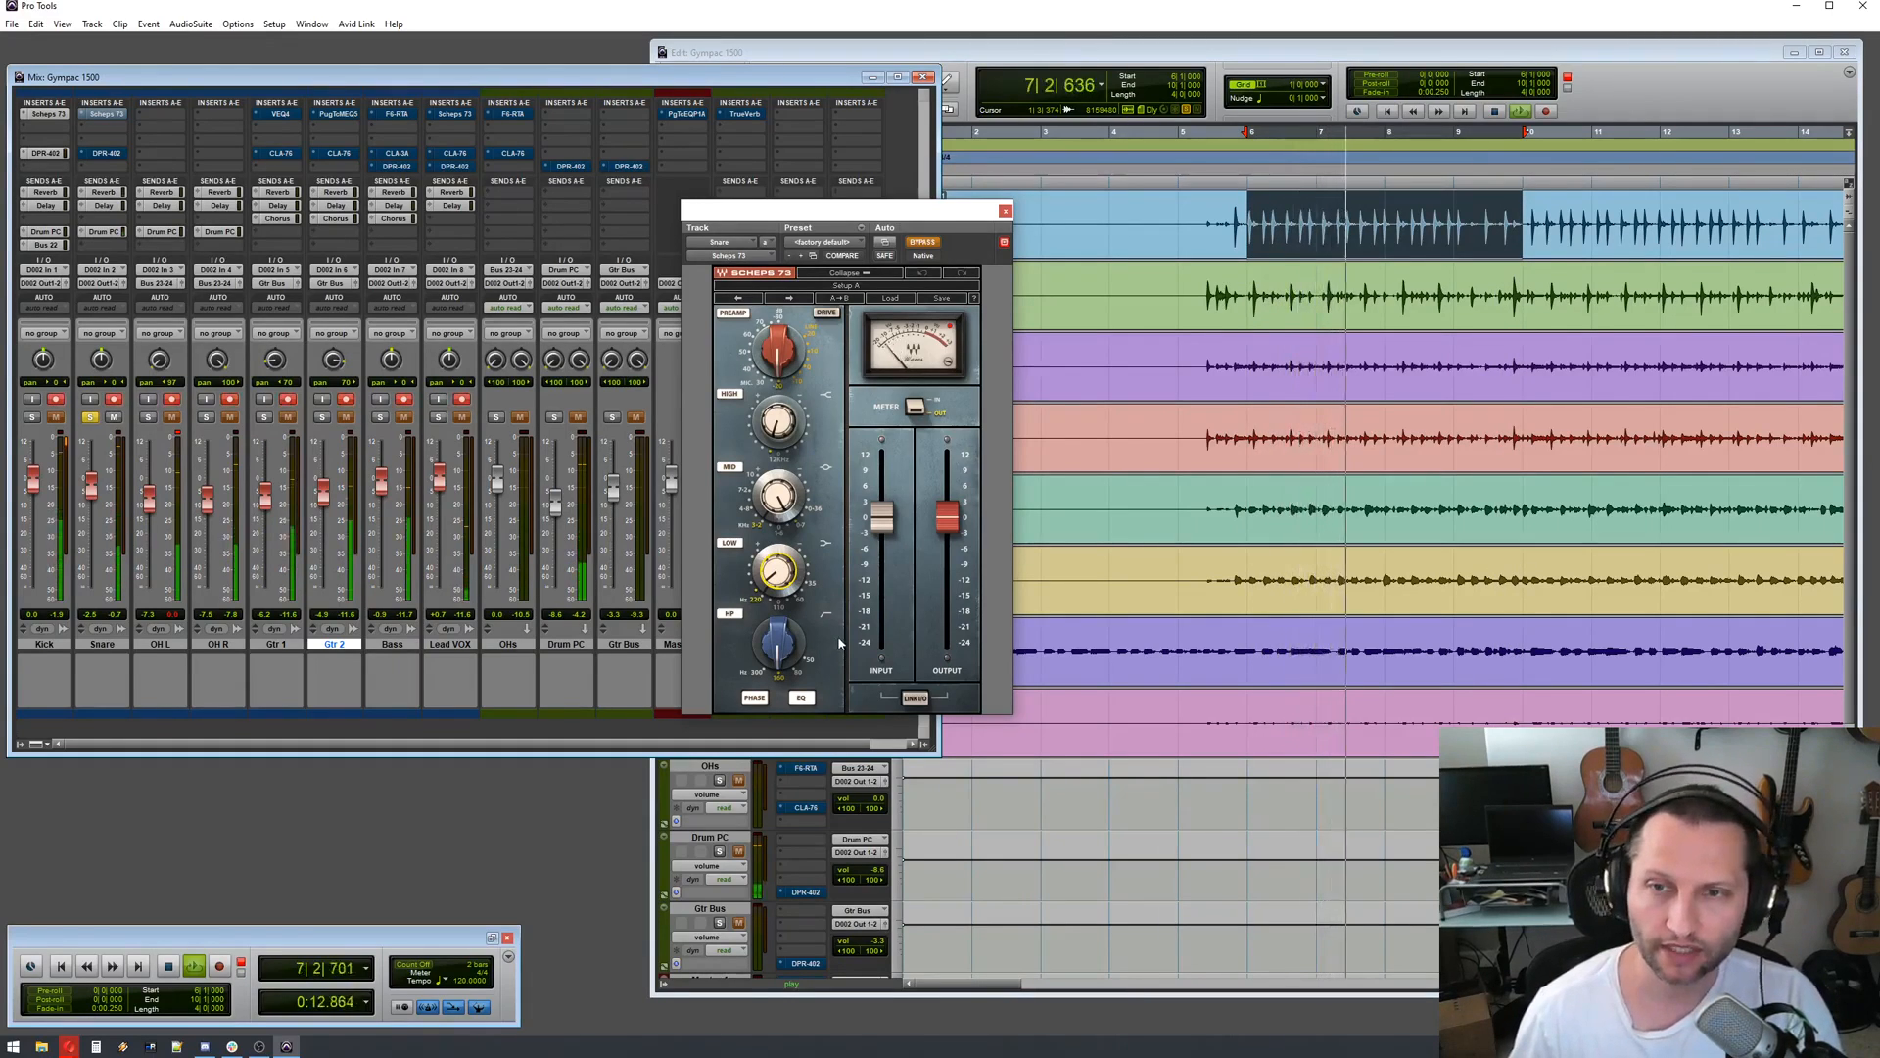
left_click(923, 242)
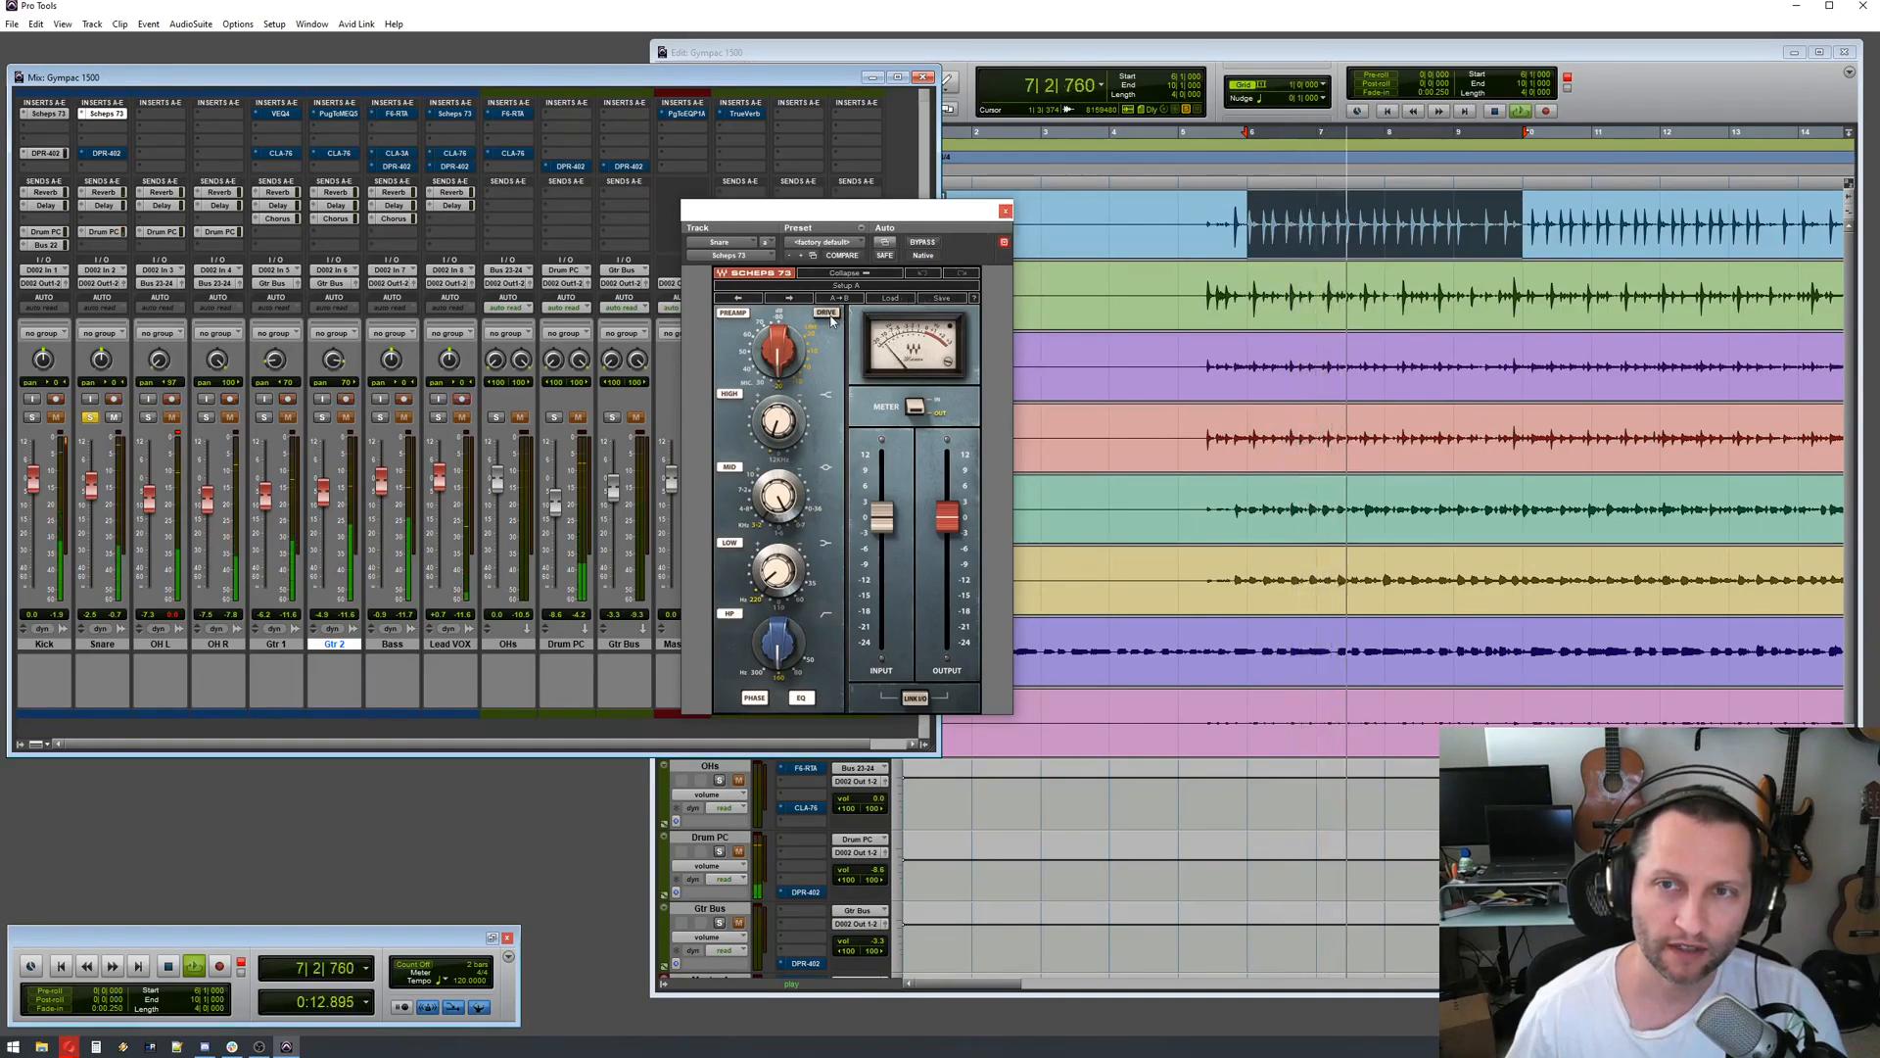
left_click(828, 314)
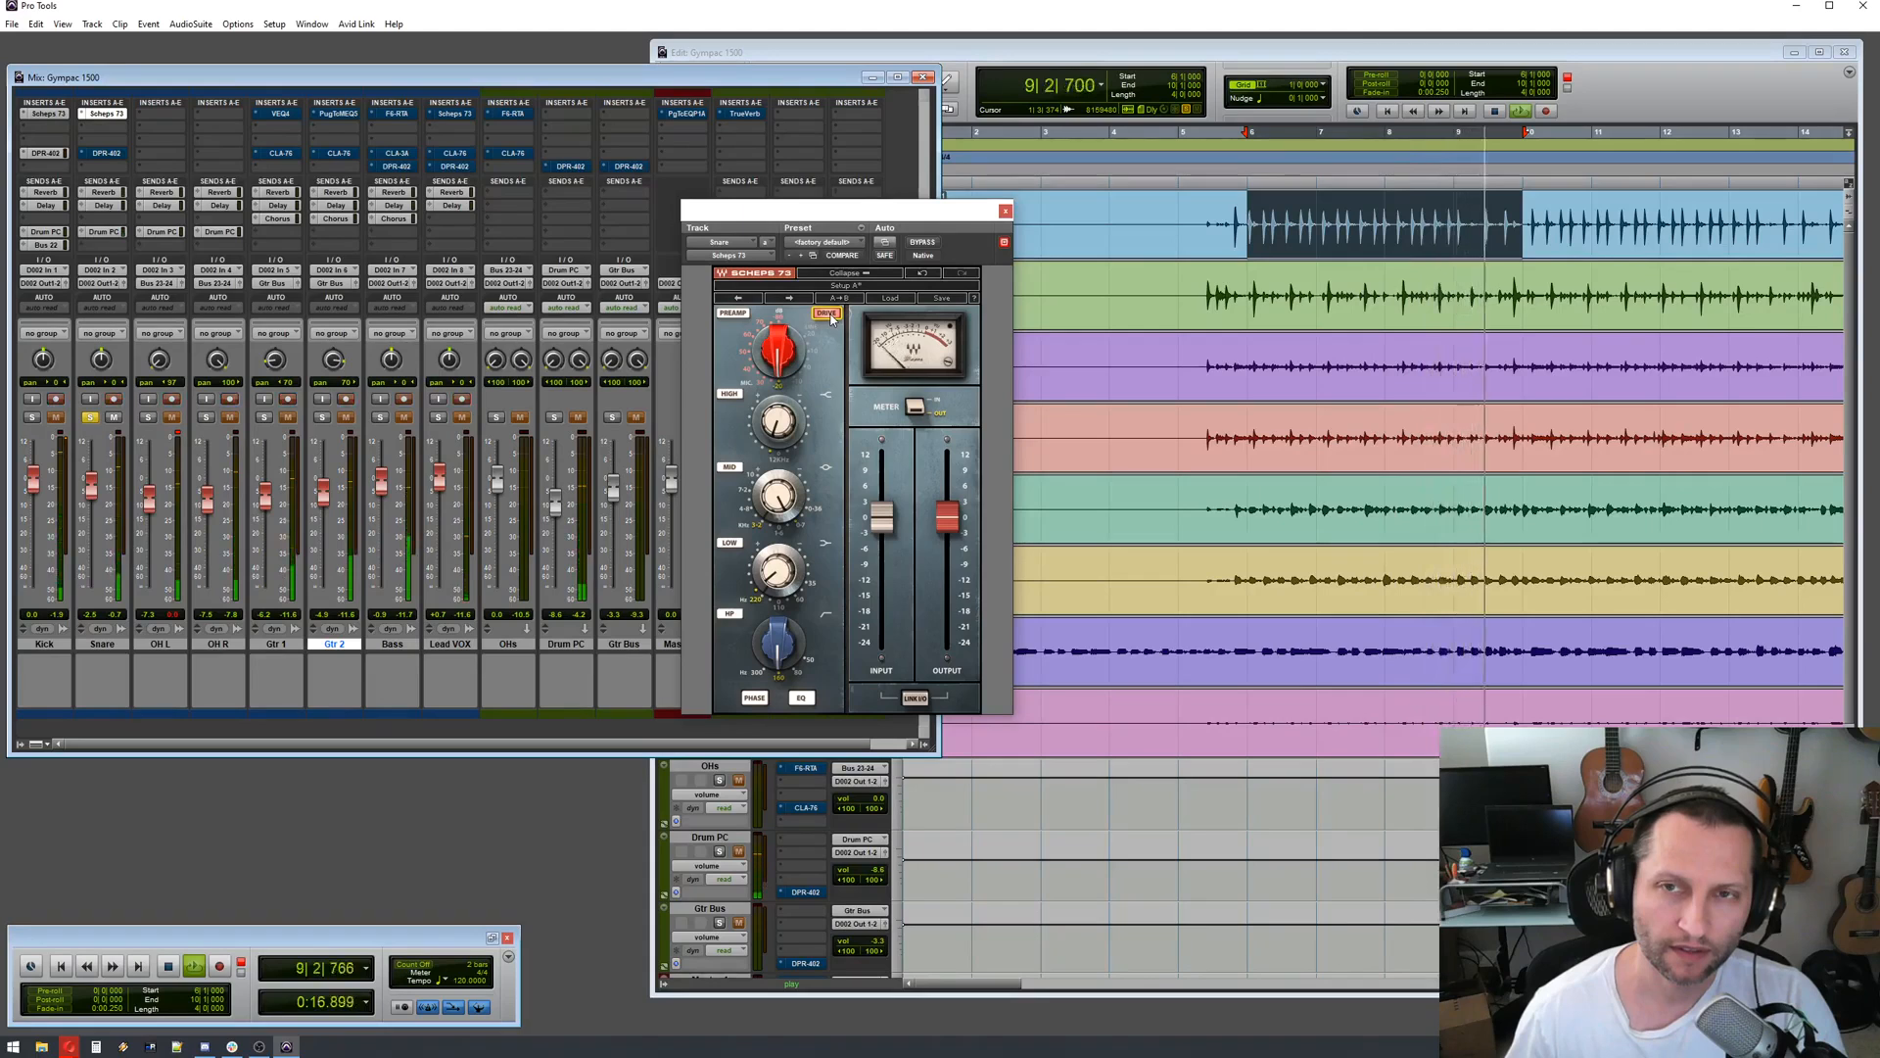
left_click(1006, 211)
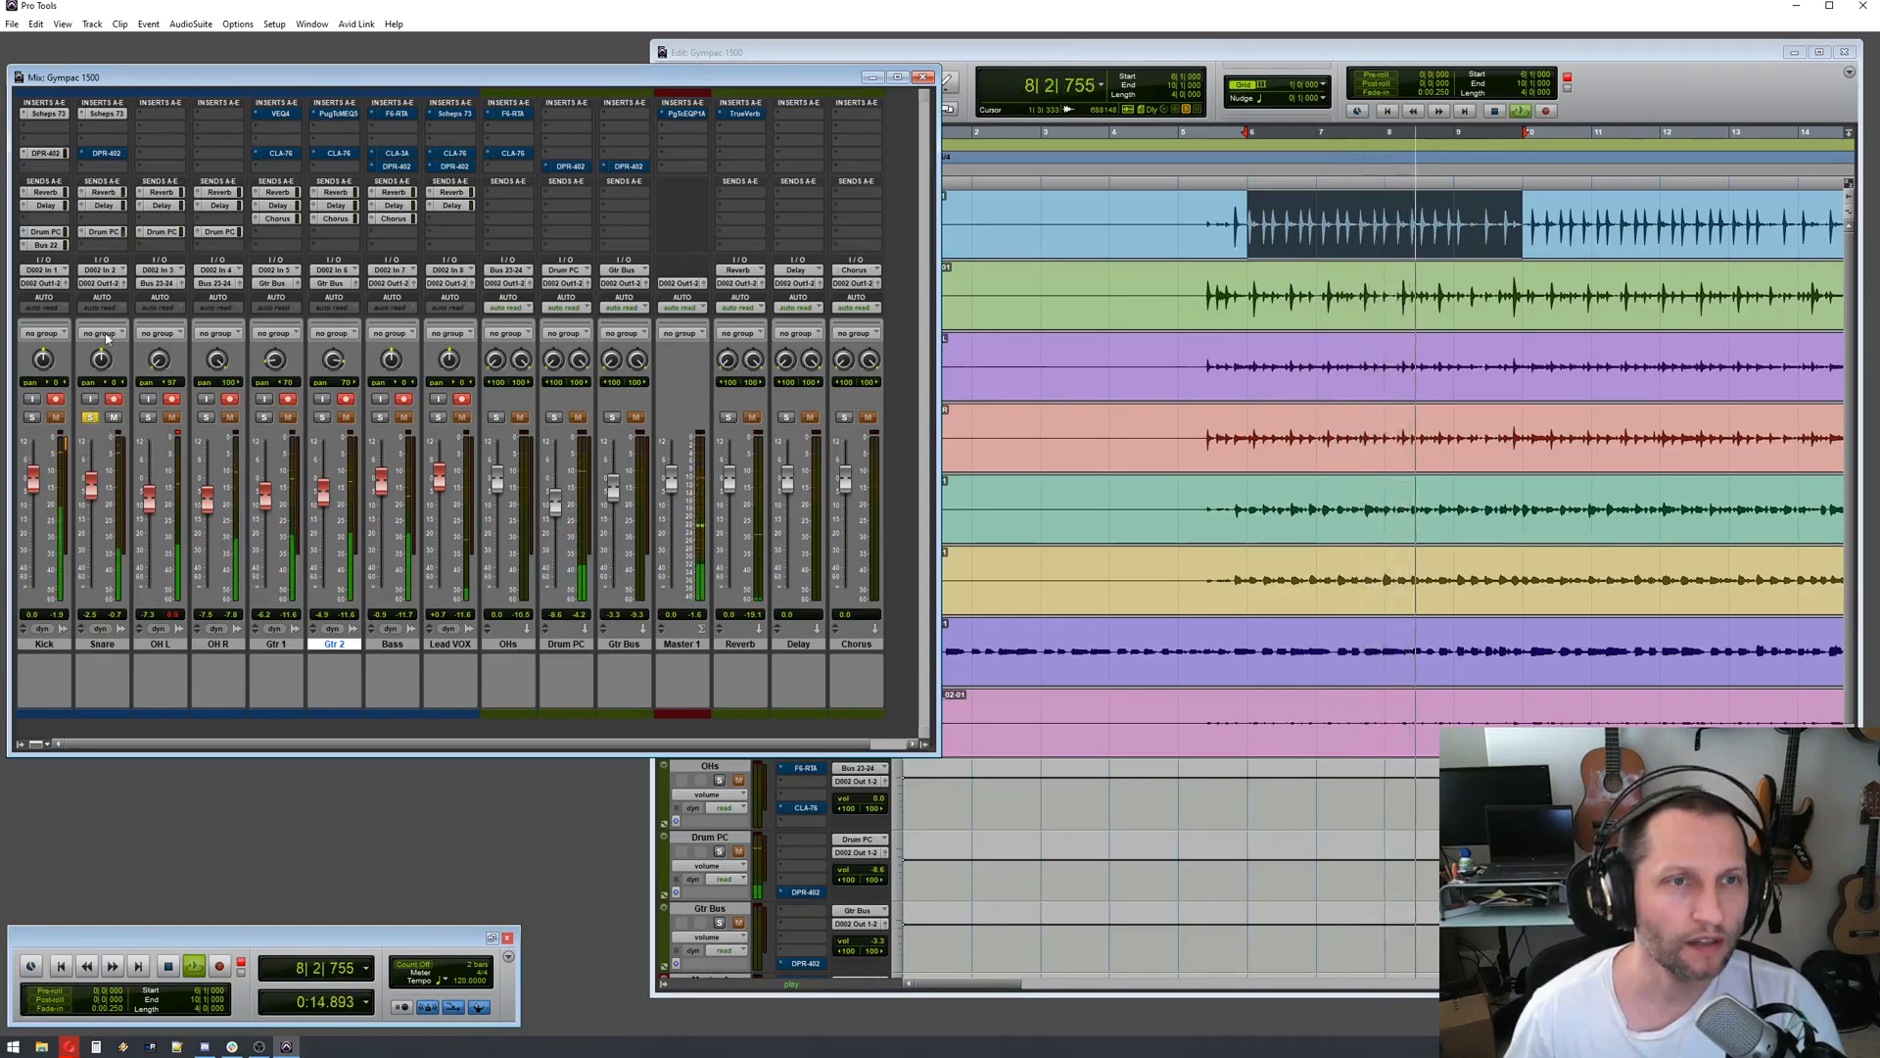
Open the DPR-402 on the Snare track, examine its threshold, and compare the metered input and output levels.
left_click(106, 154)
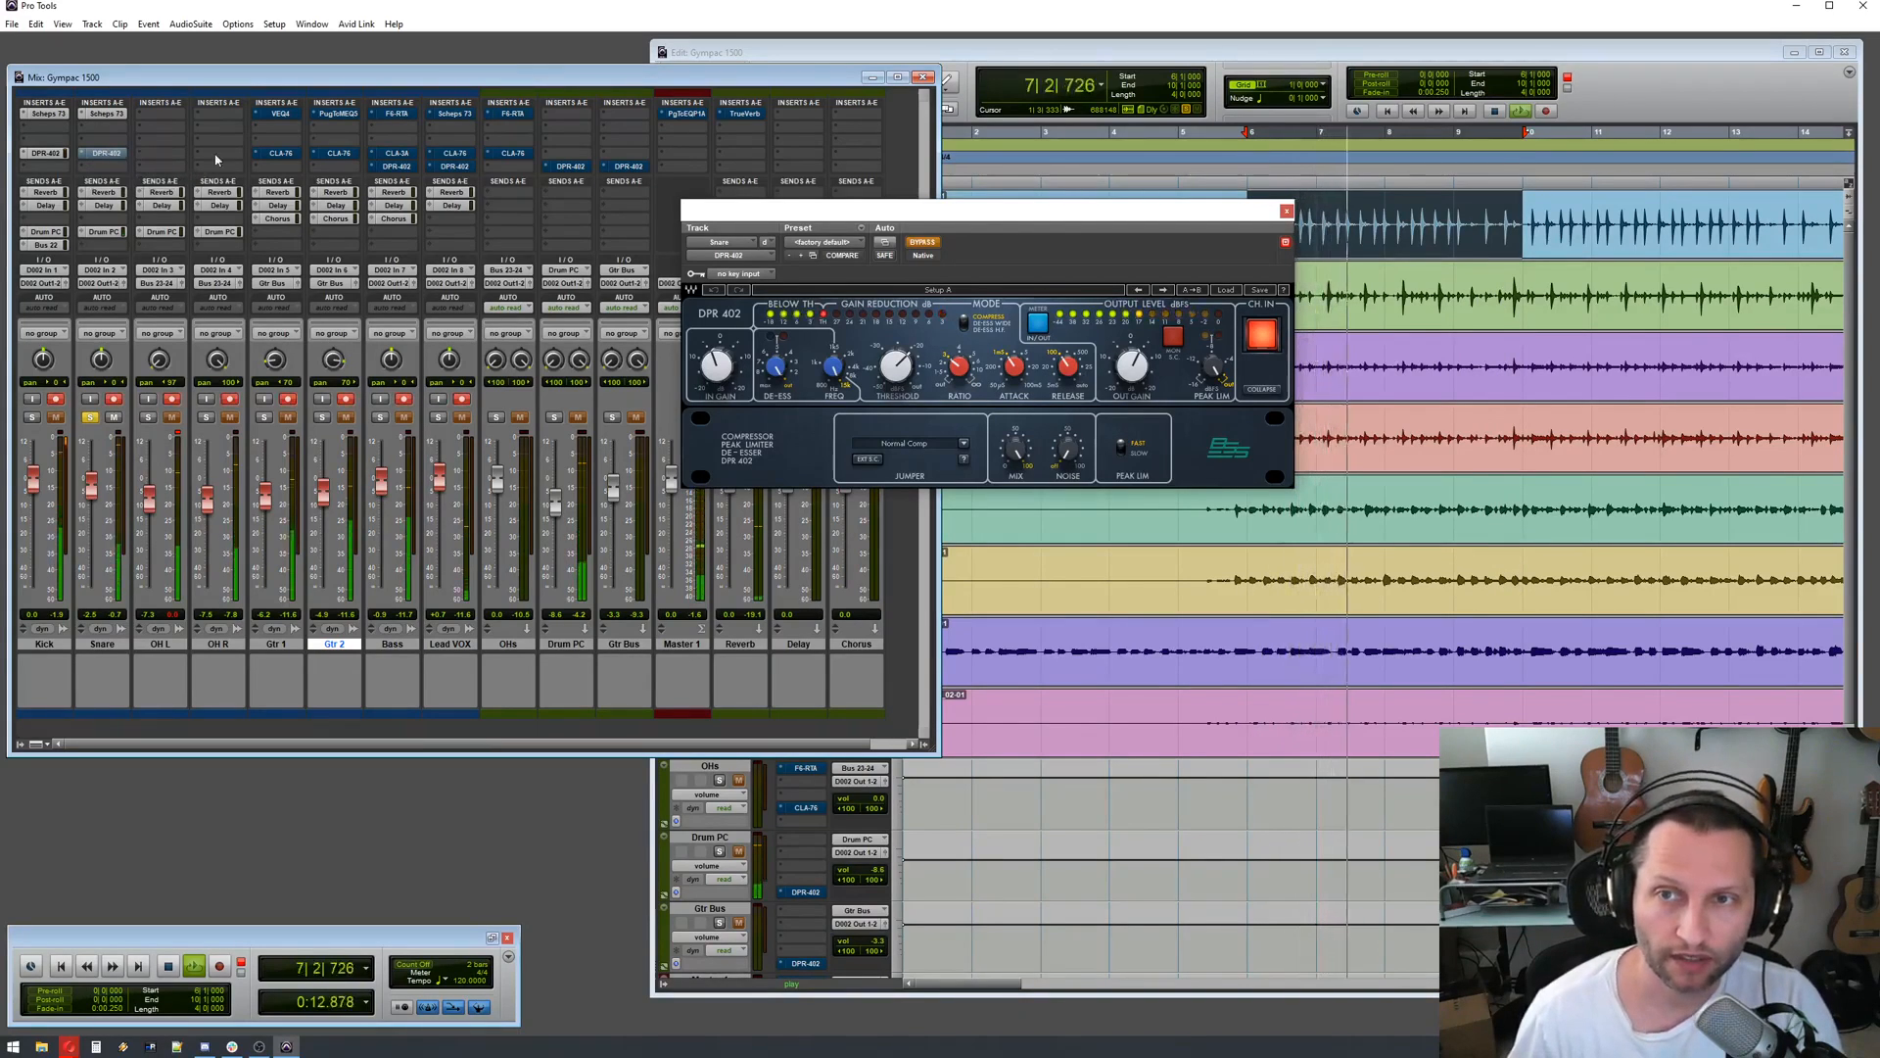
left_click_drag(888, 360, 888, 392)
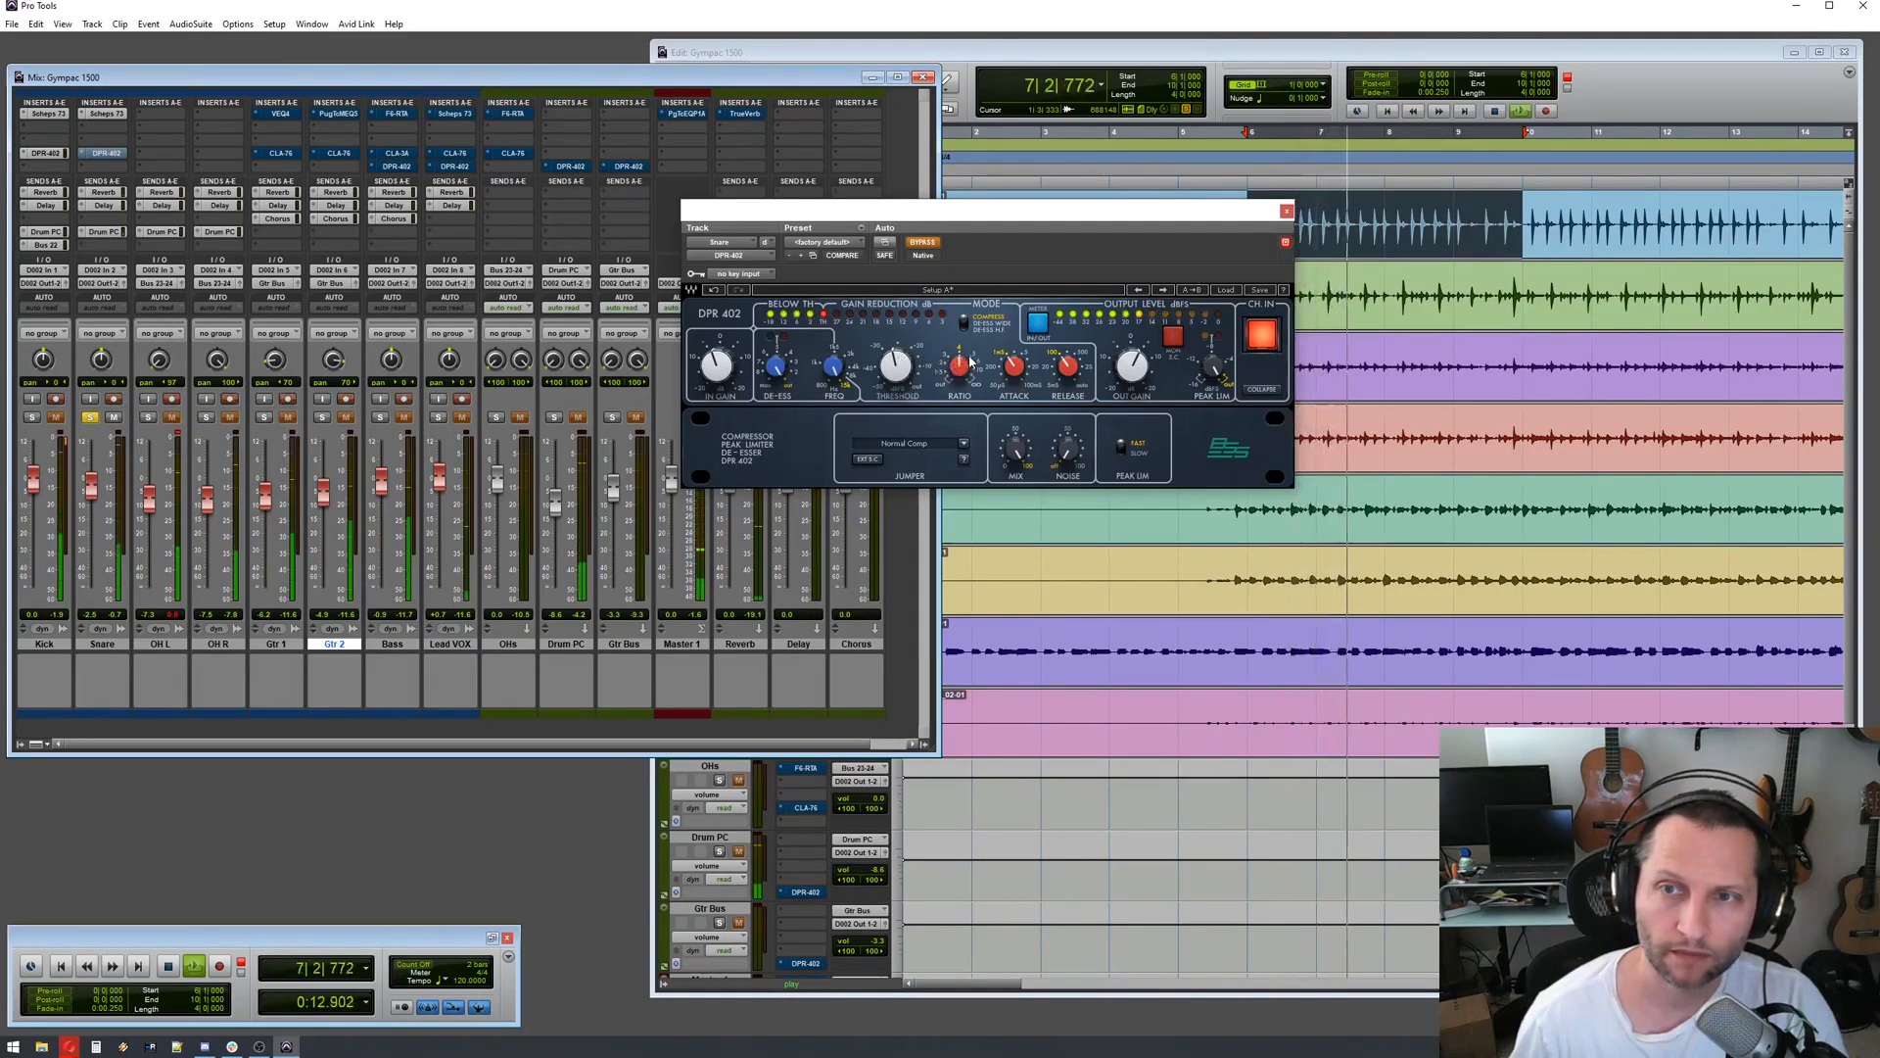
left_click(902, 371)
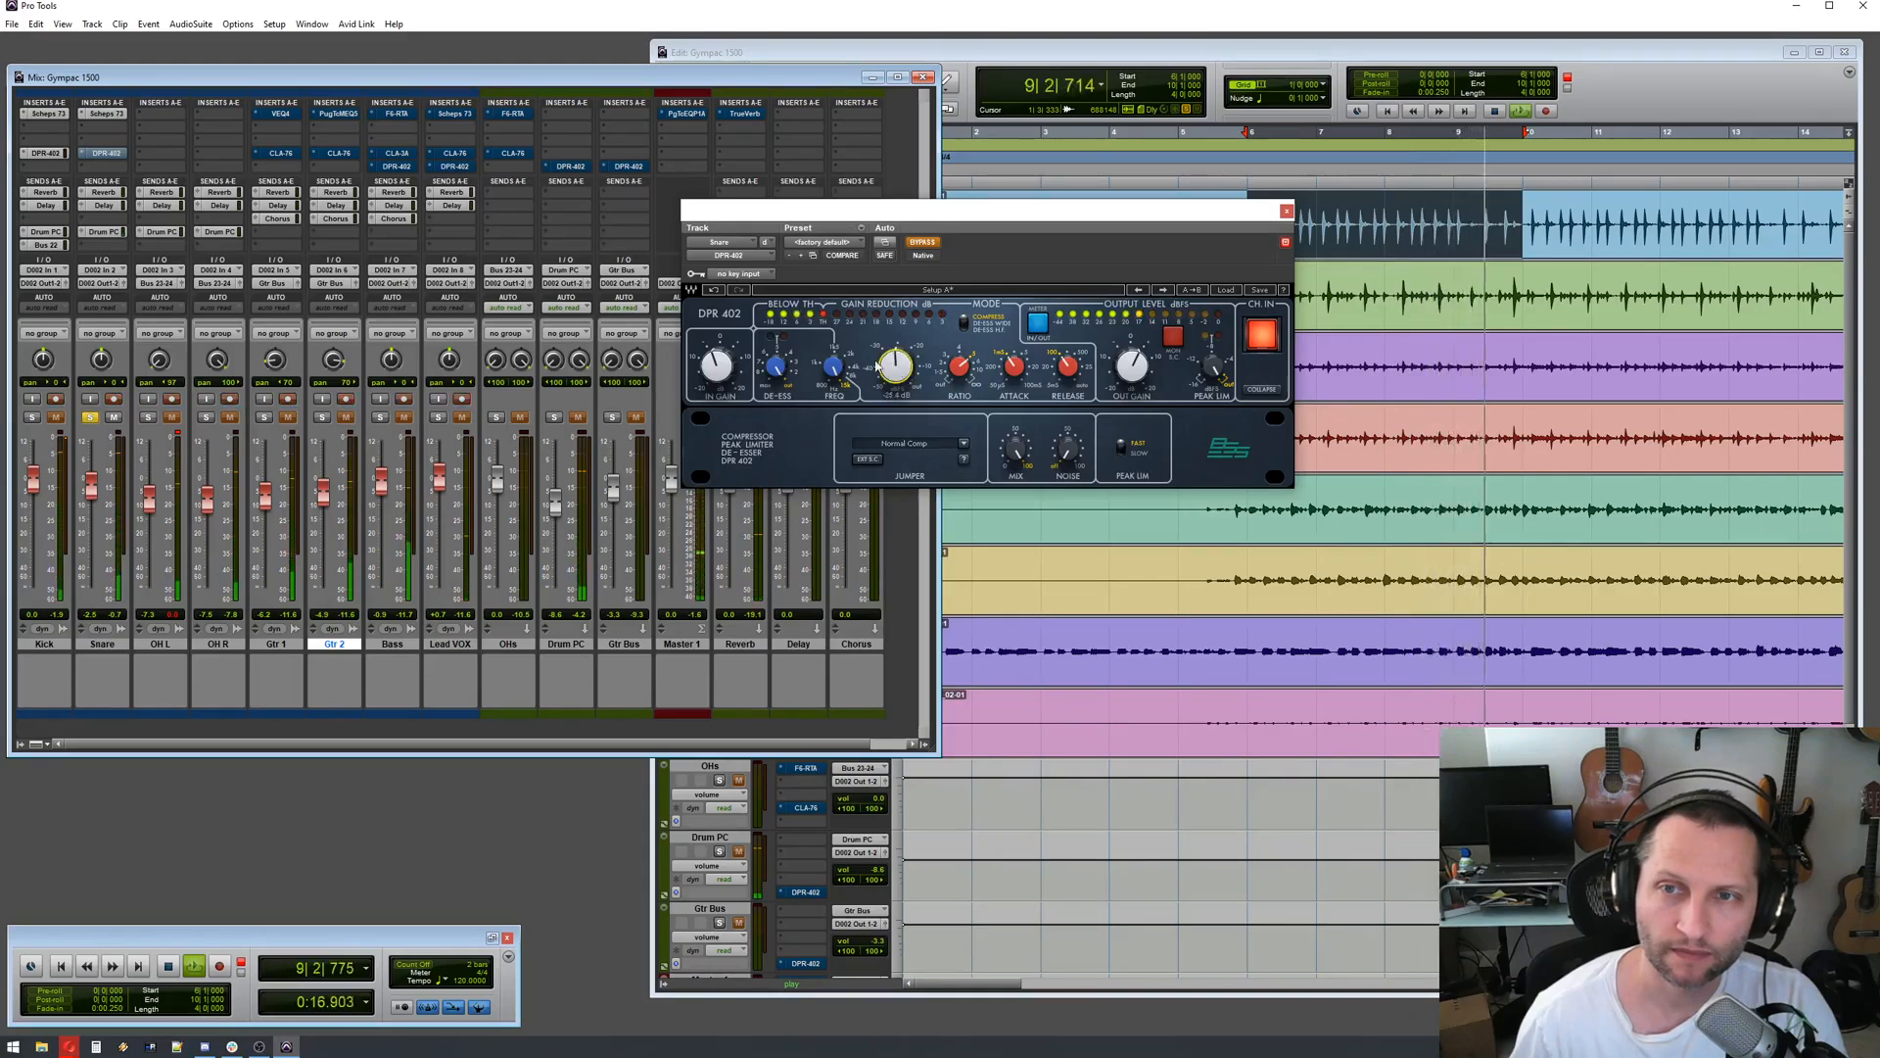
left_click(1037, 323)
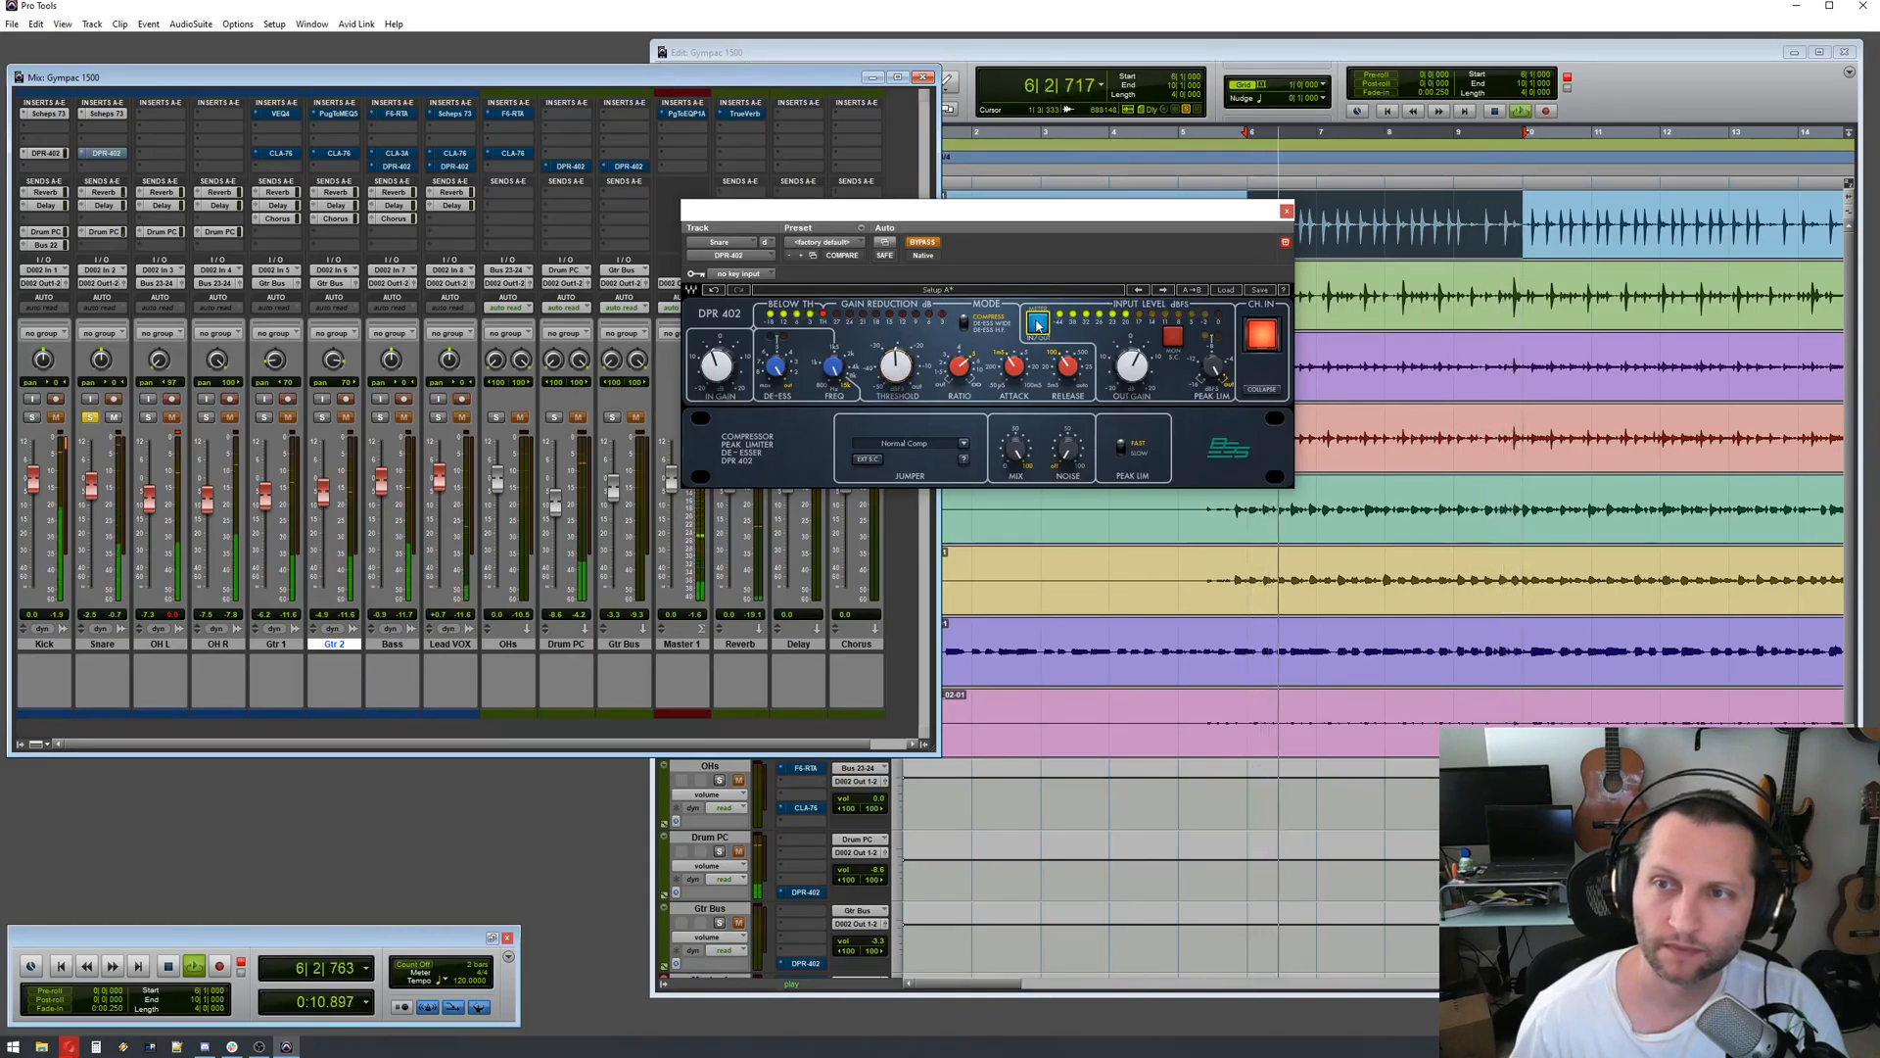
left_click(1037, 323)
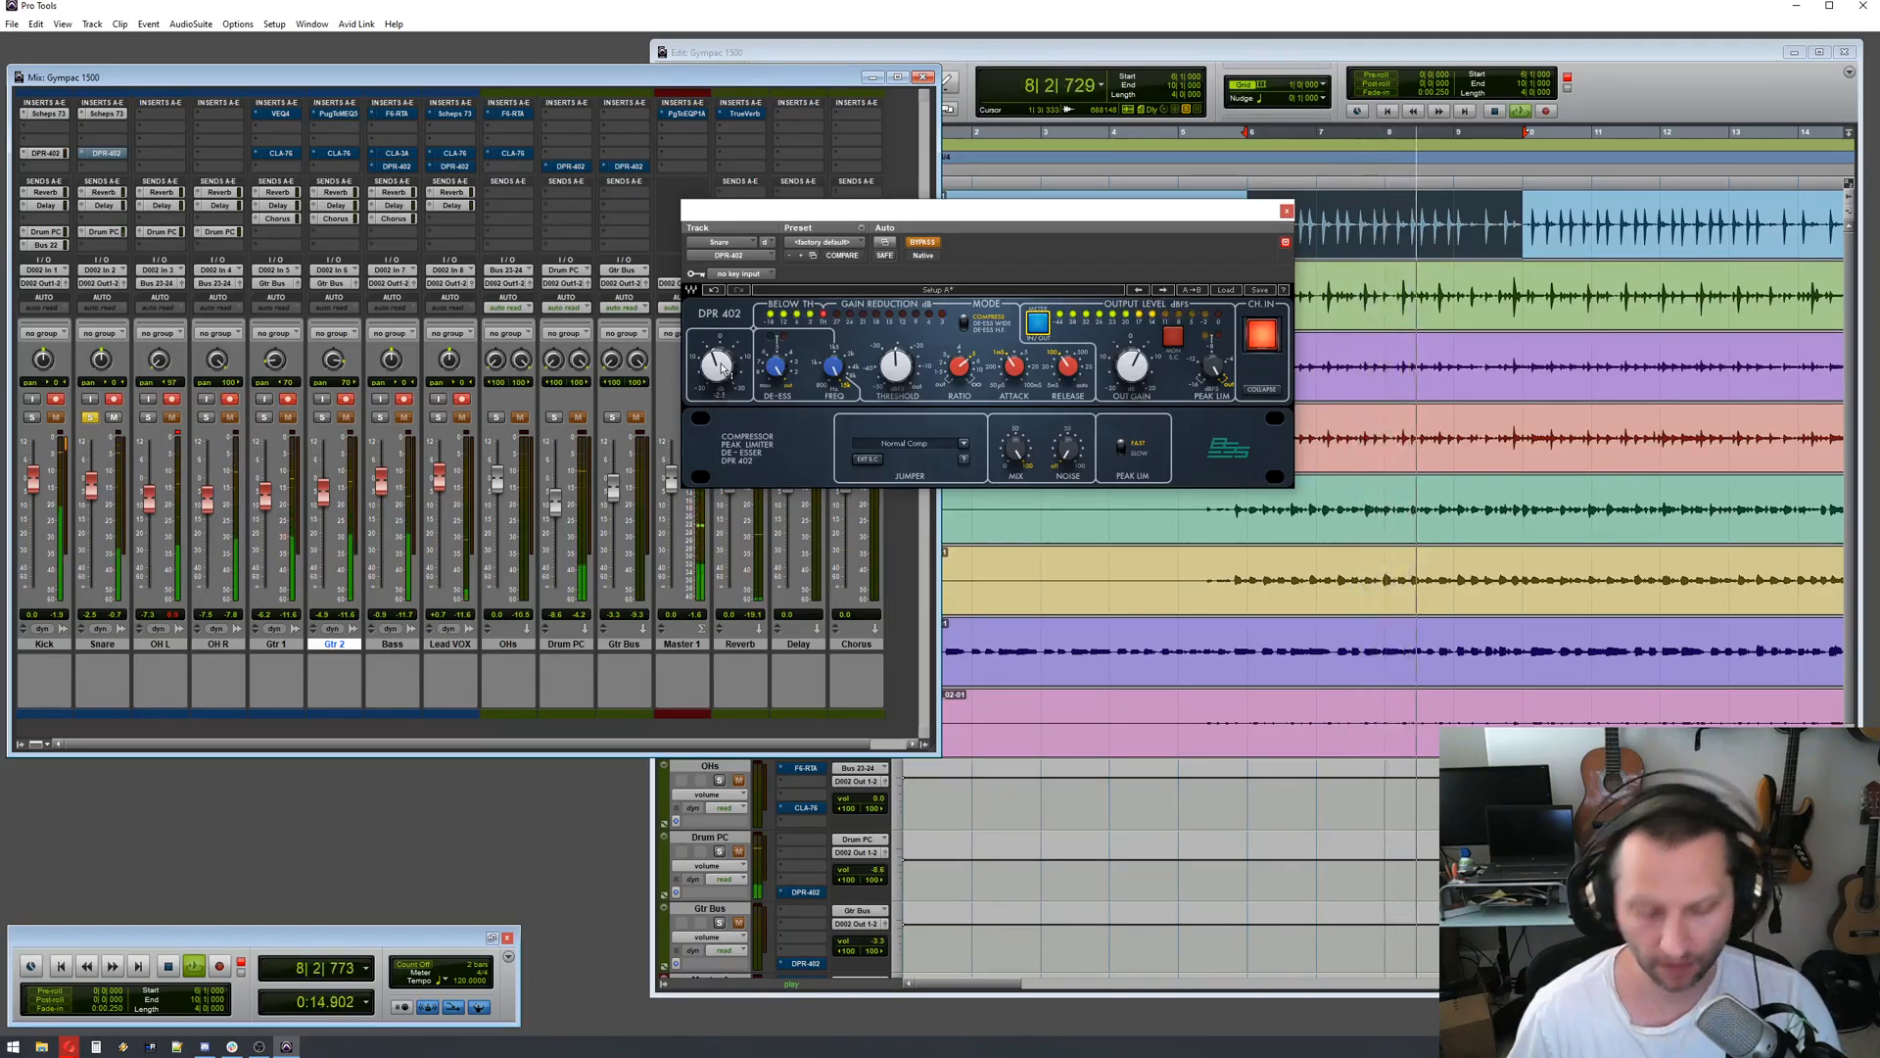
Check the Snare DPR-402's input and output gain against its level meter, and take the compressor out of bypass.
left_click(719, 365, "alt")
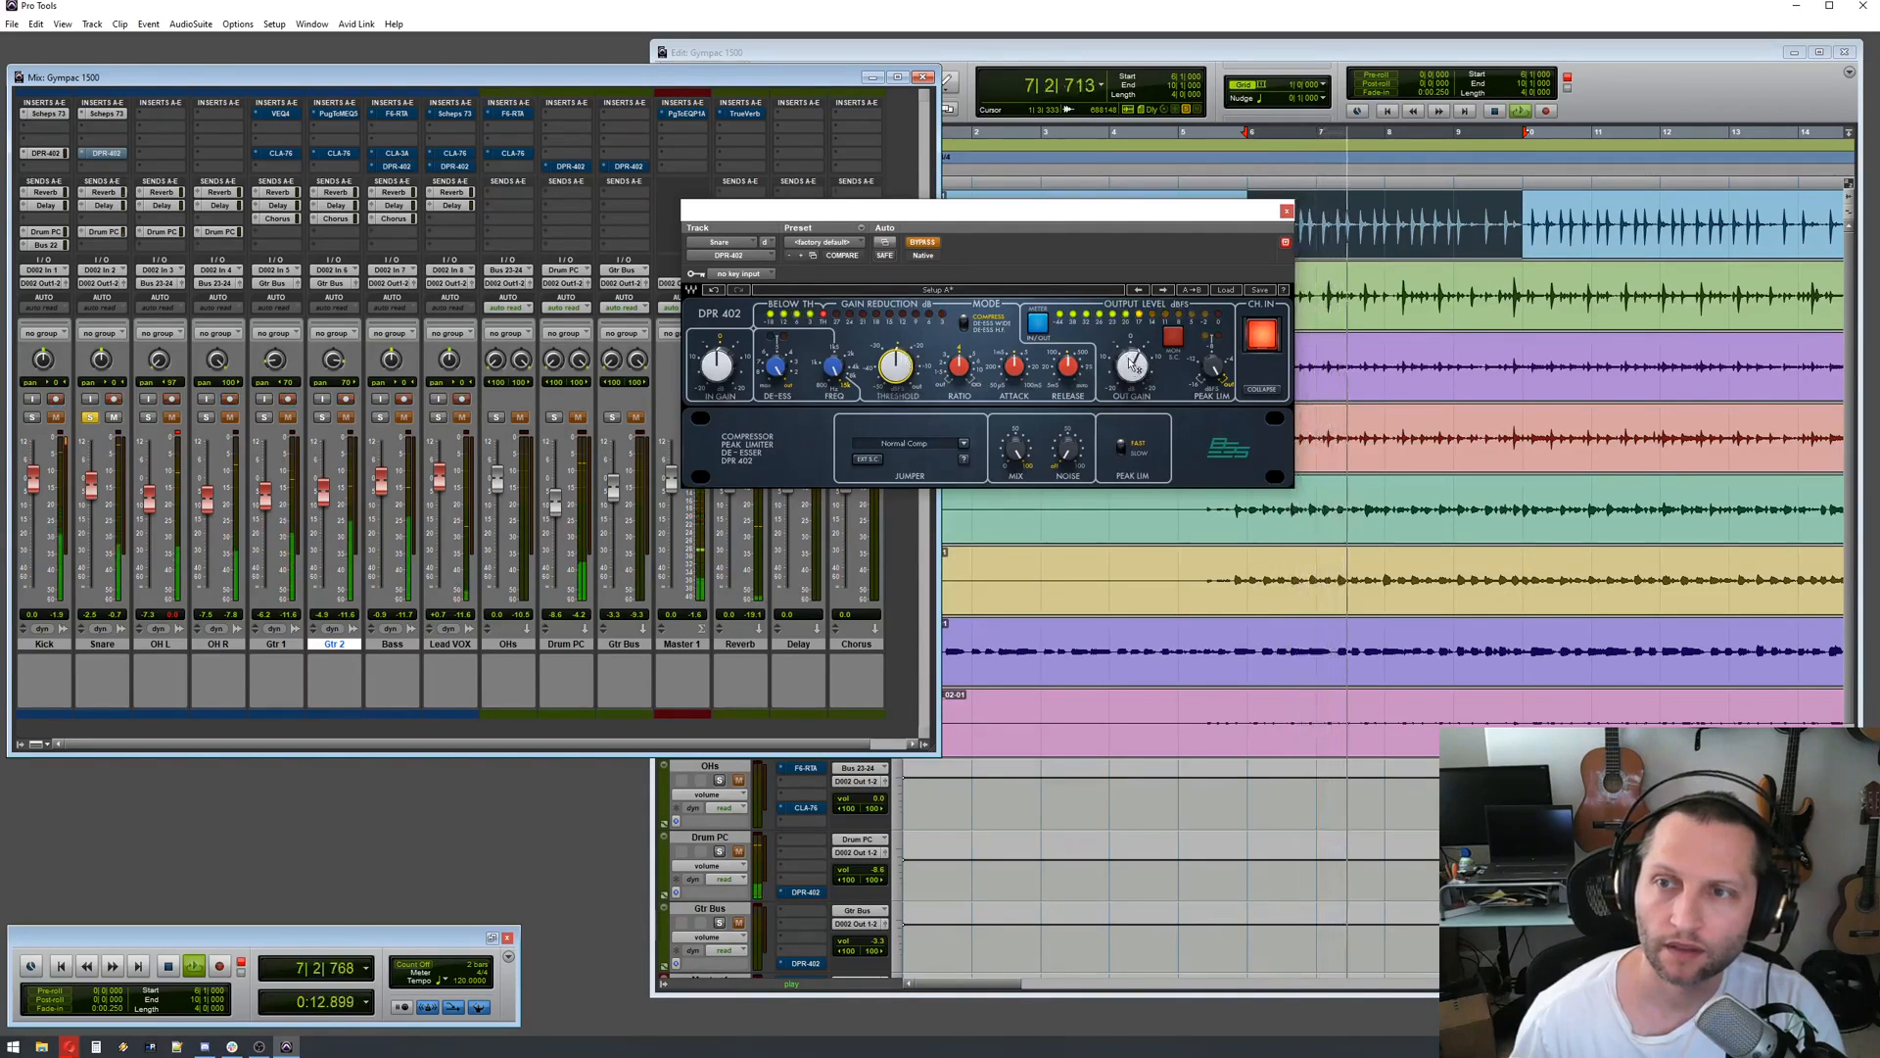
left_click(1038, 324)
left_click(1038, 324)
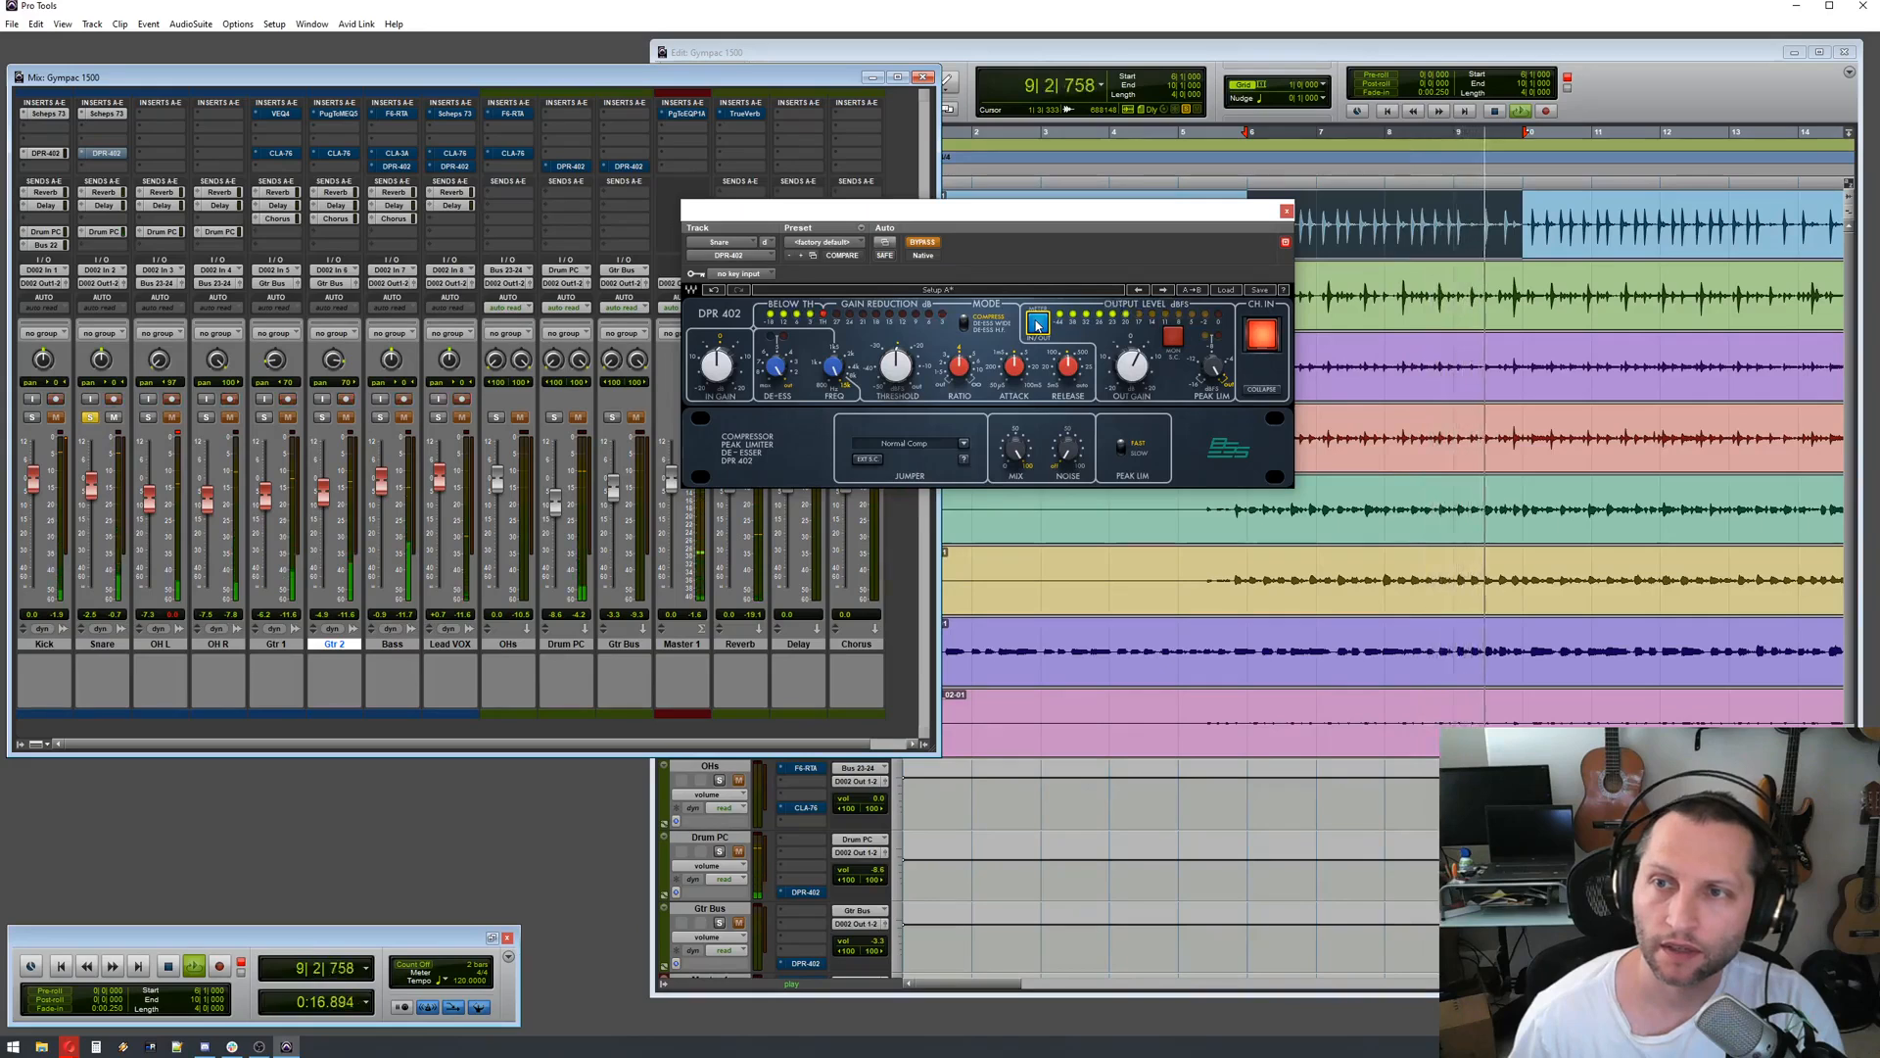
left_click(1134, 371)
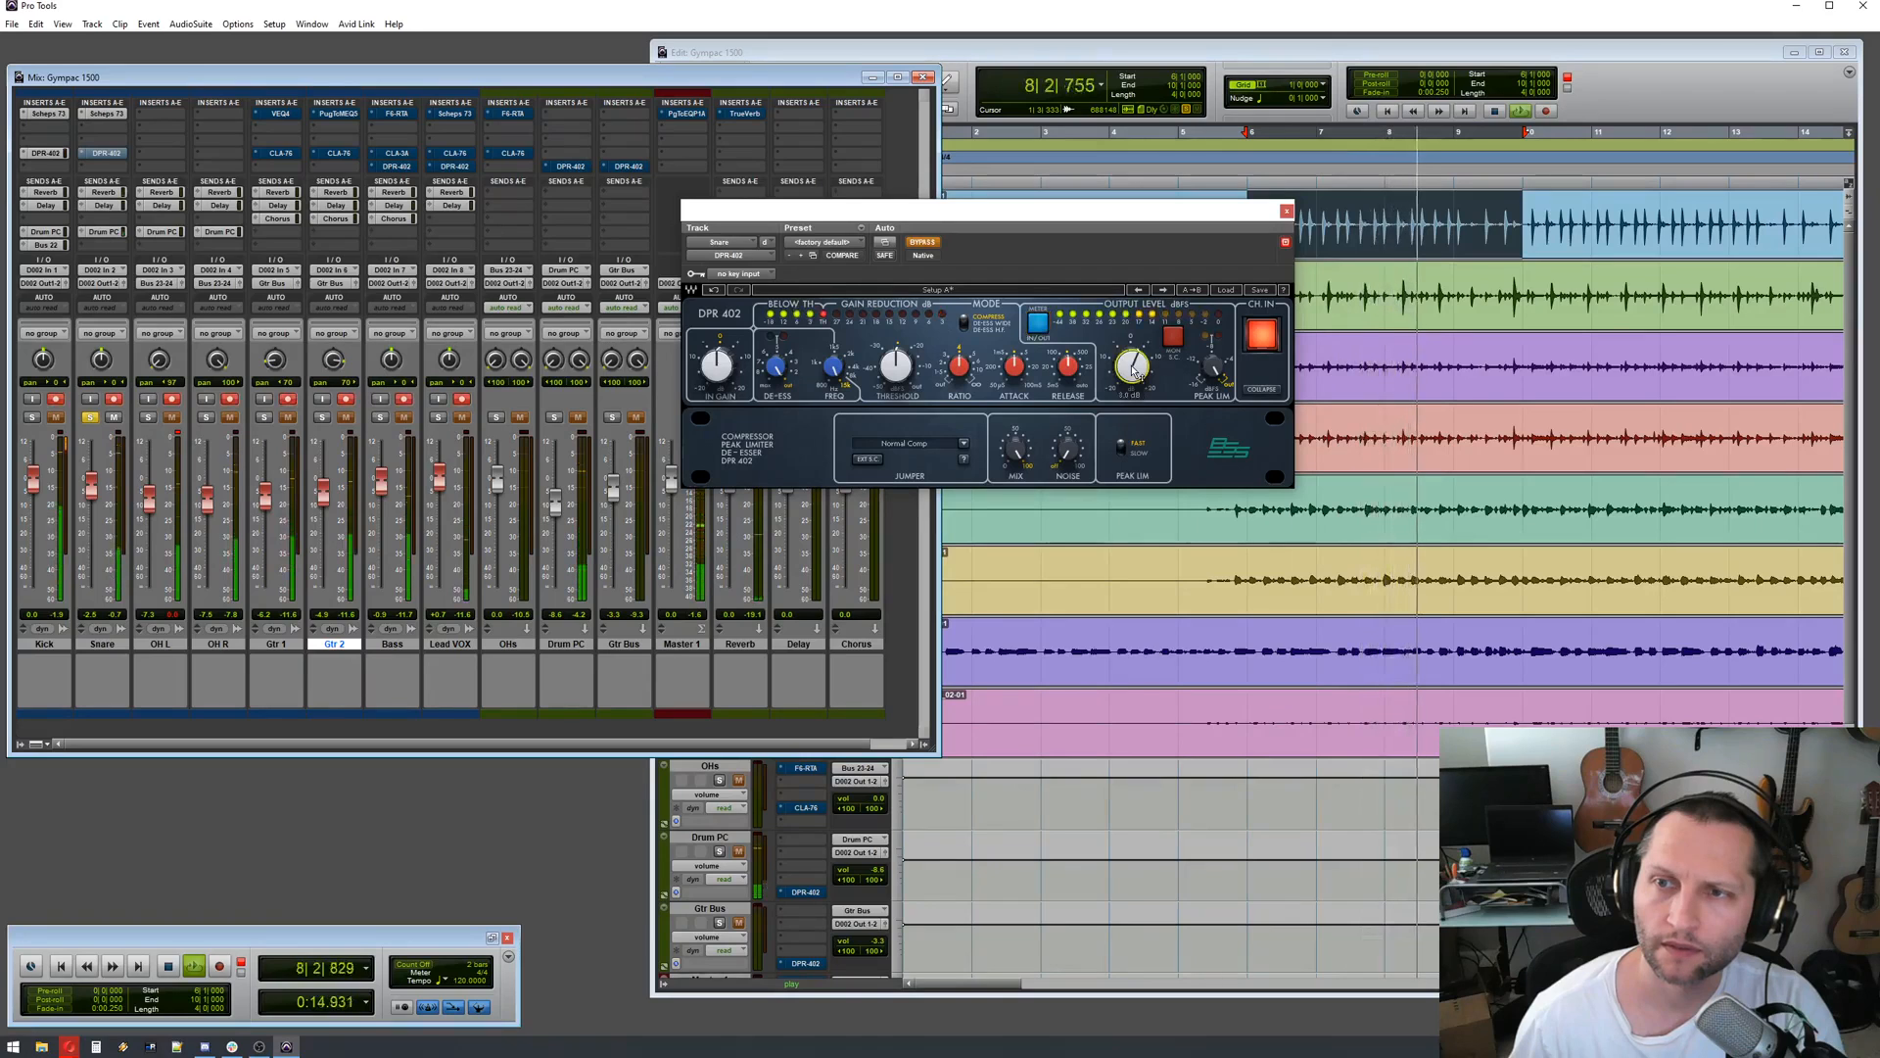
left_click(923, 242)
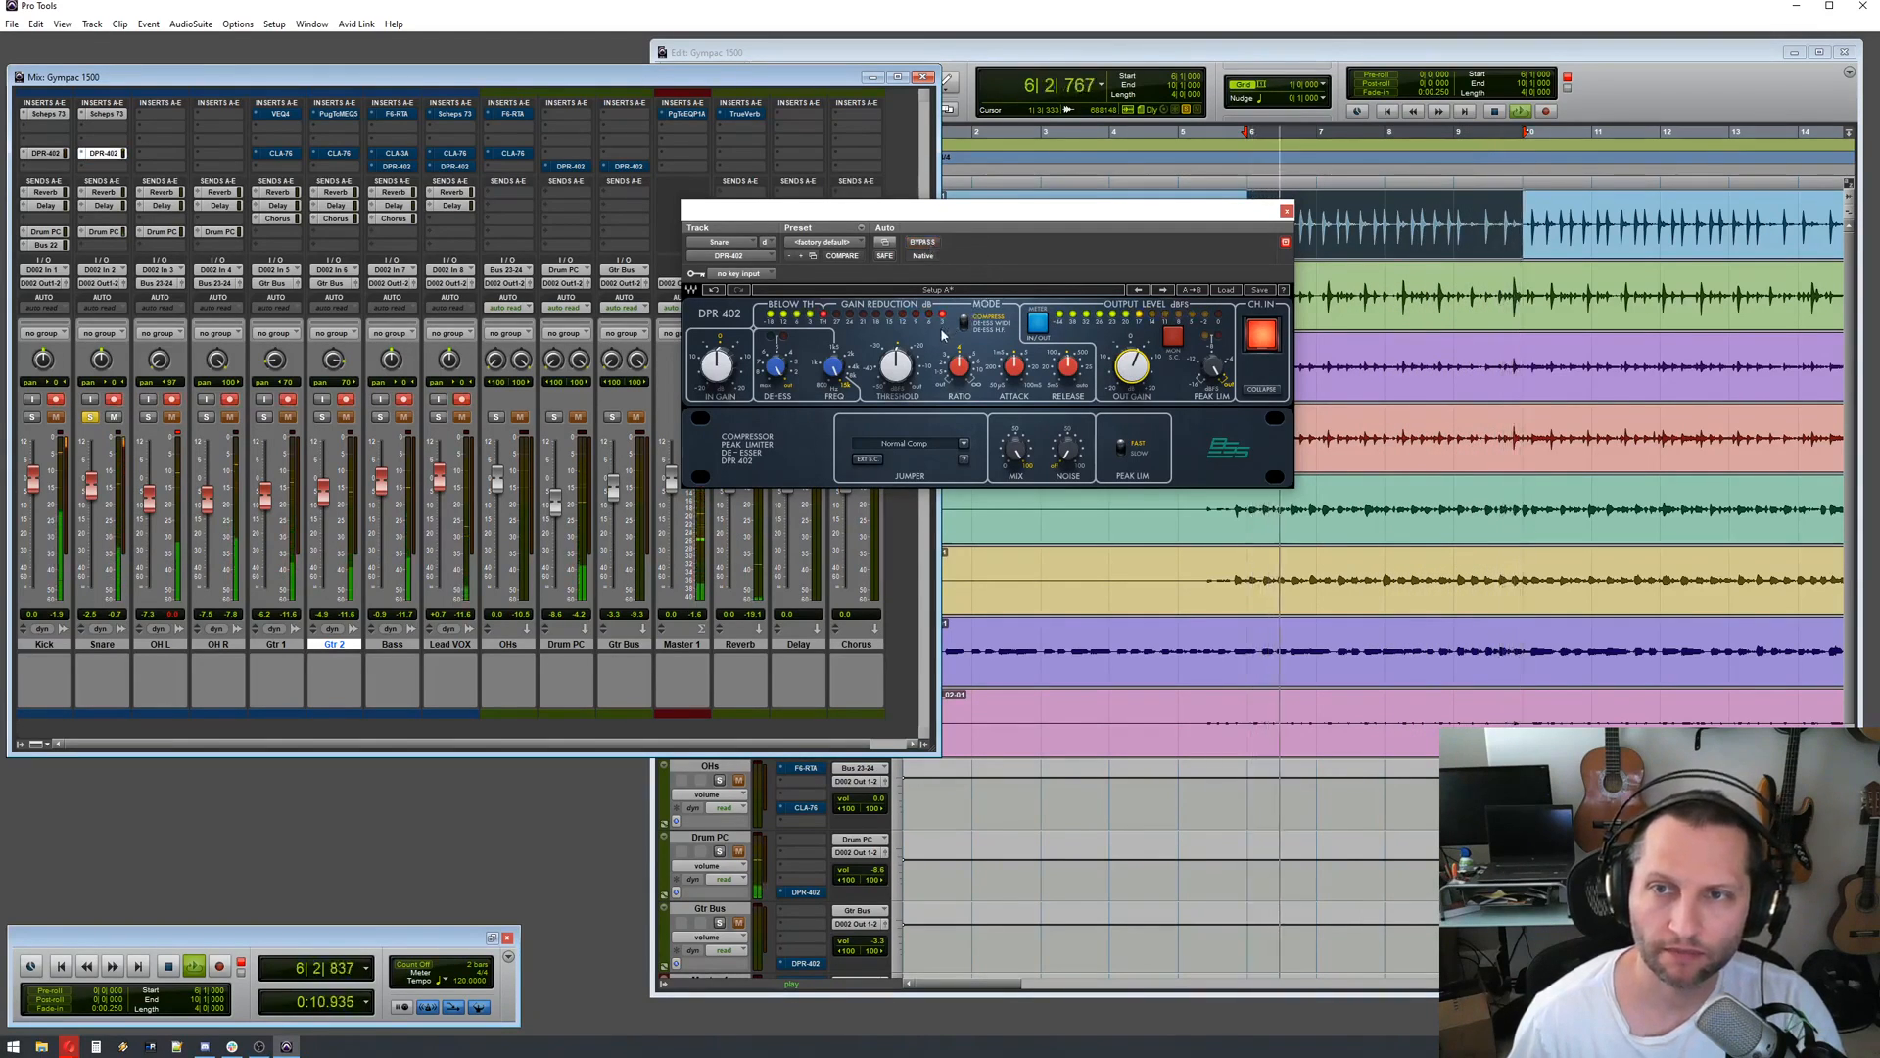
Check the threshold and the input and output levels of the Snare's active DPR-402, and close the plug-in.
left_click_drag(896, 366, 897, 336)
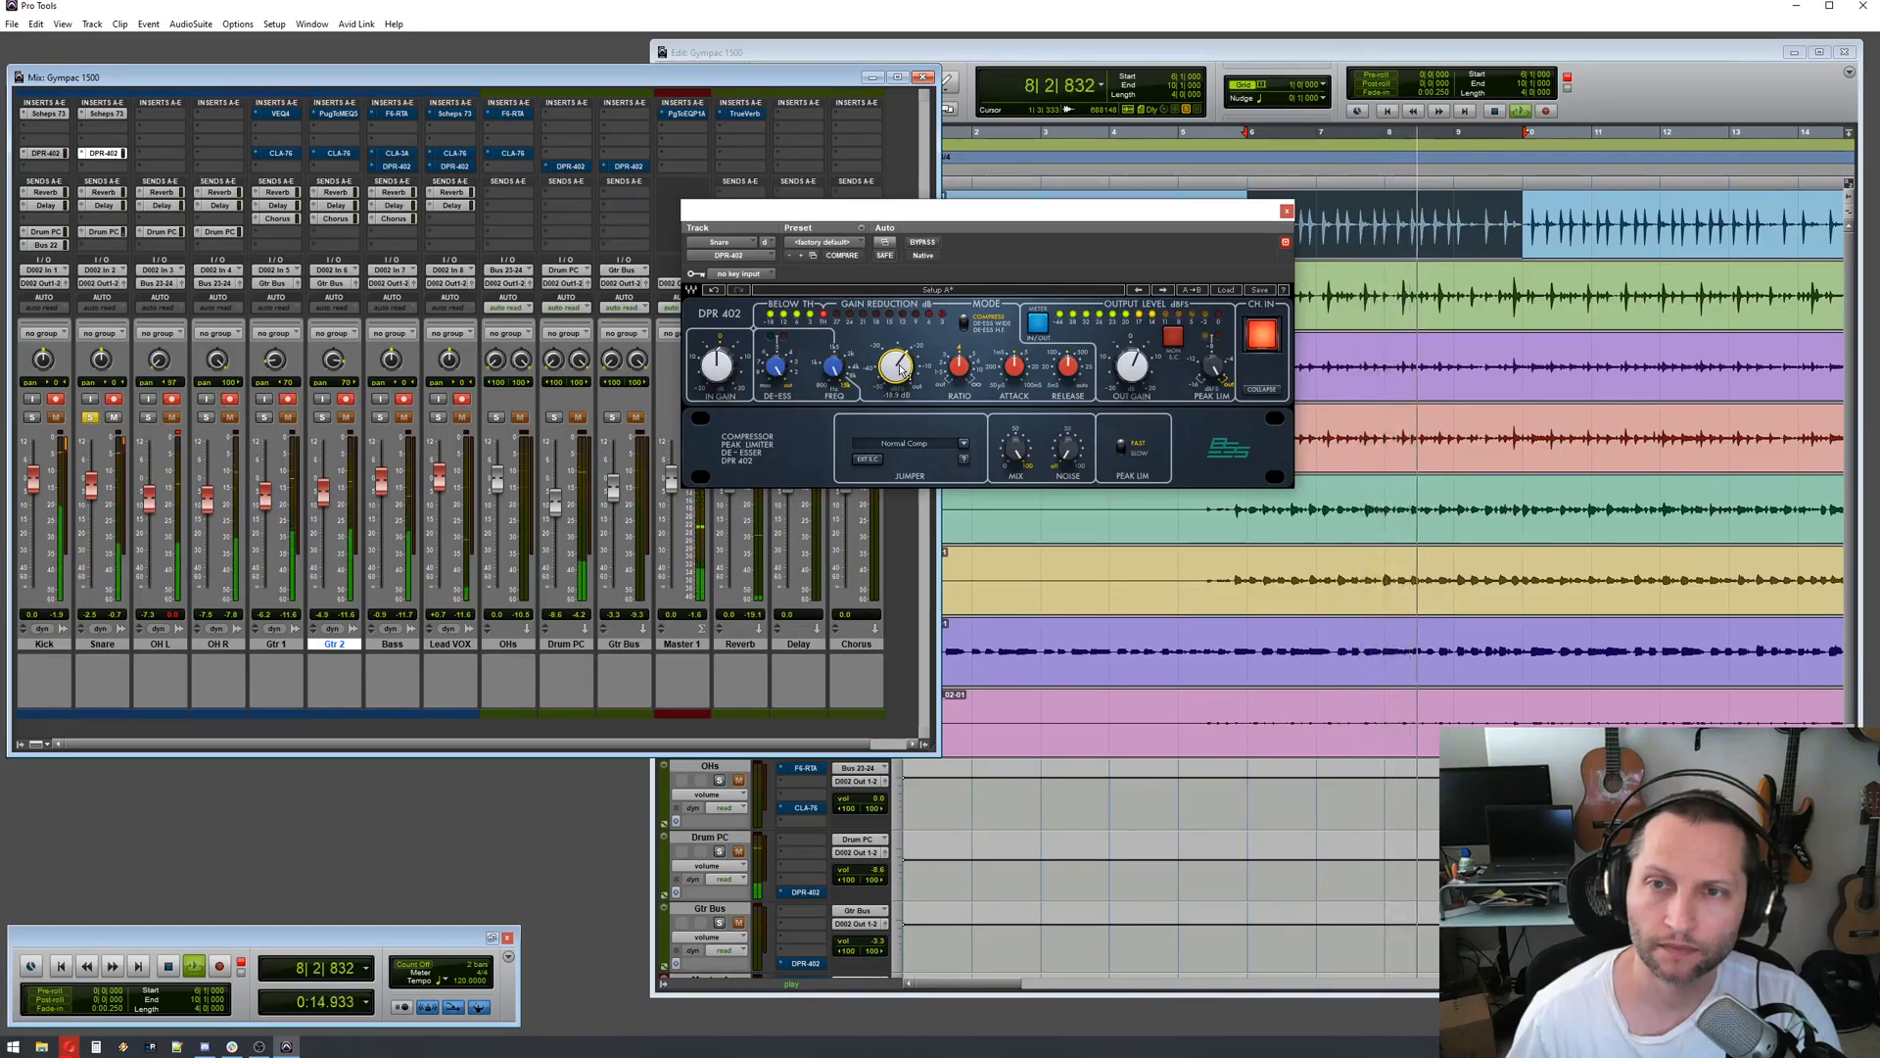
left_click(1039, 324)
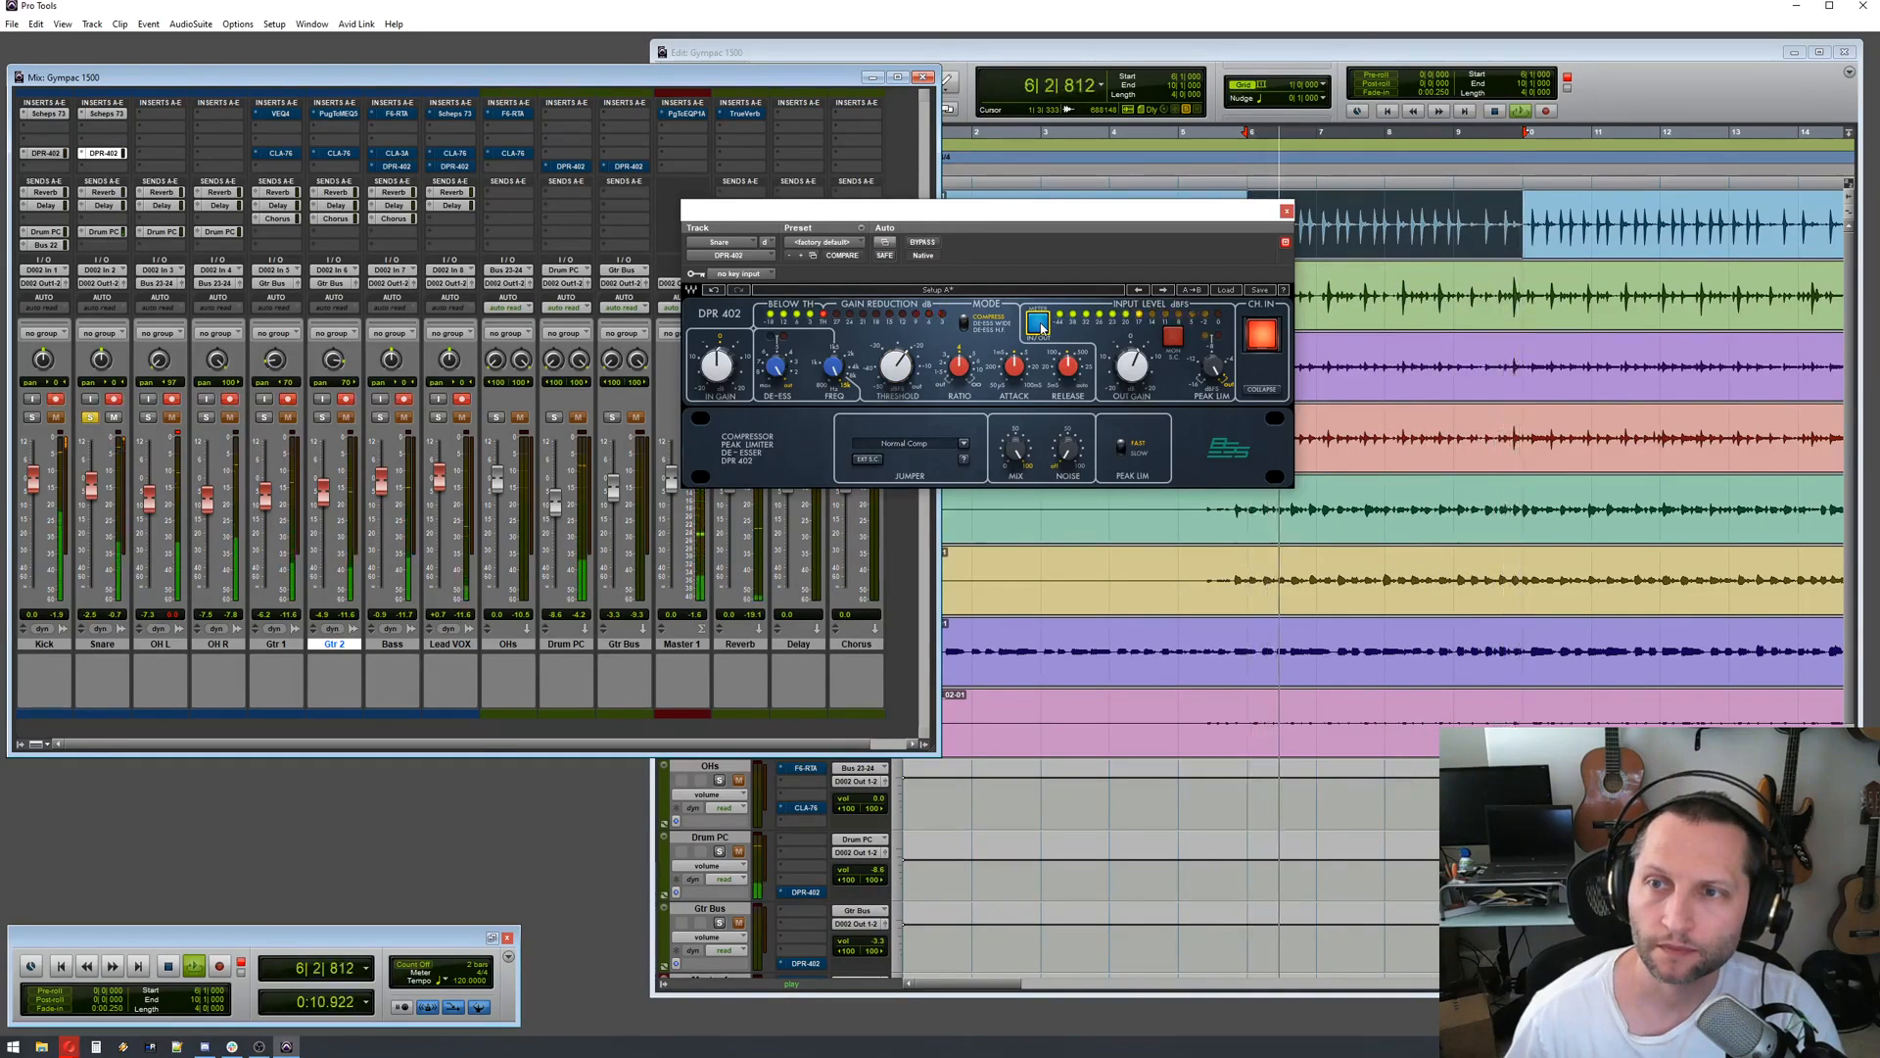
left_click(1039, 325)
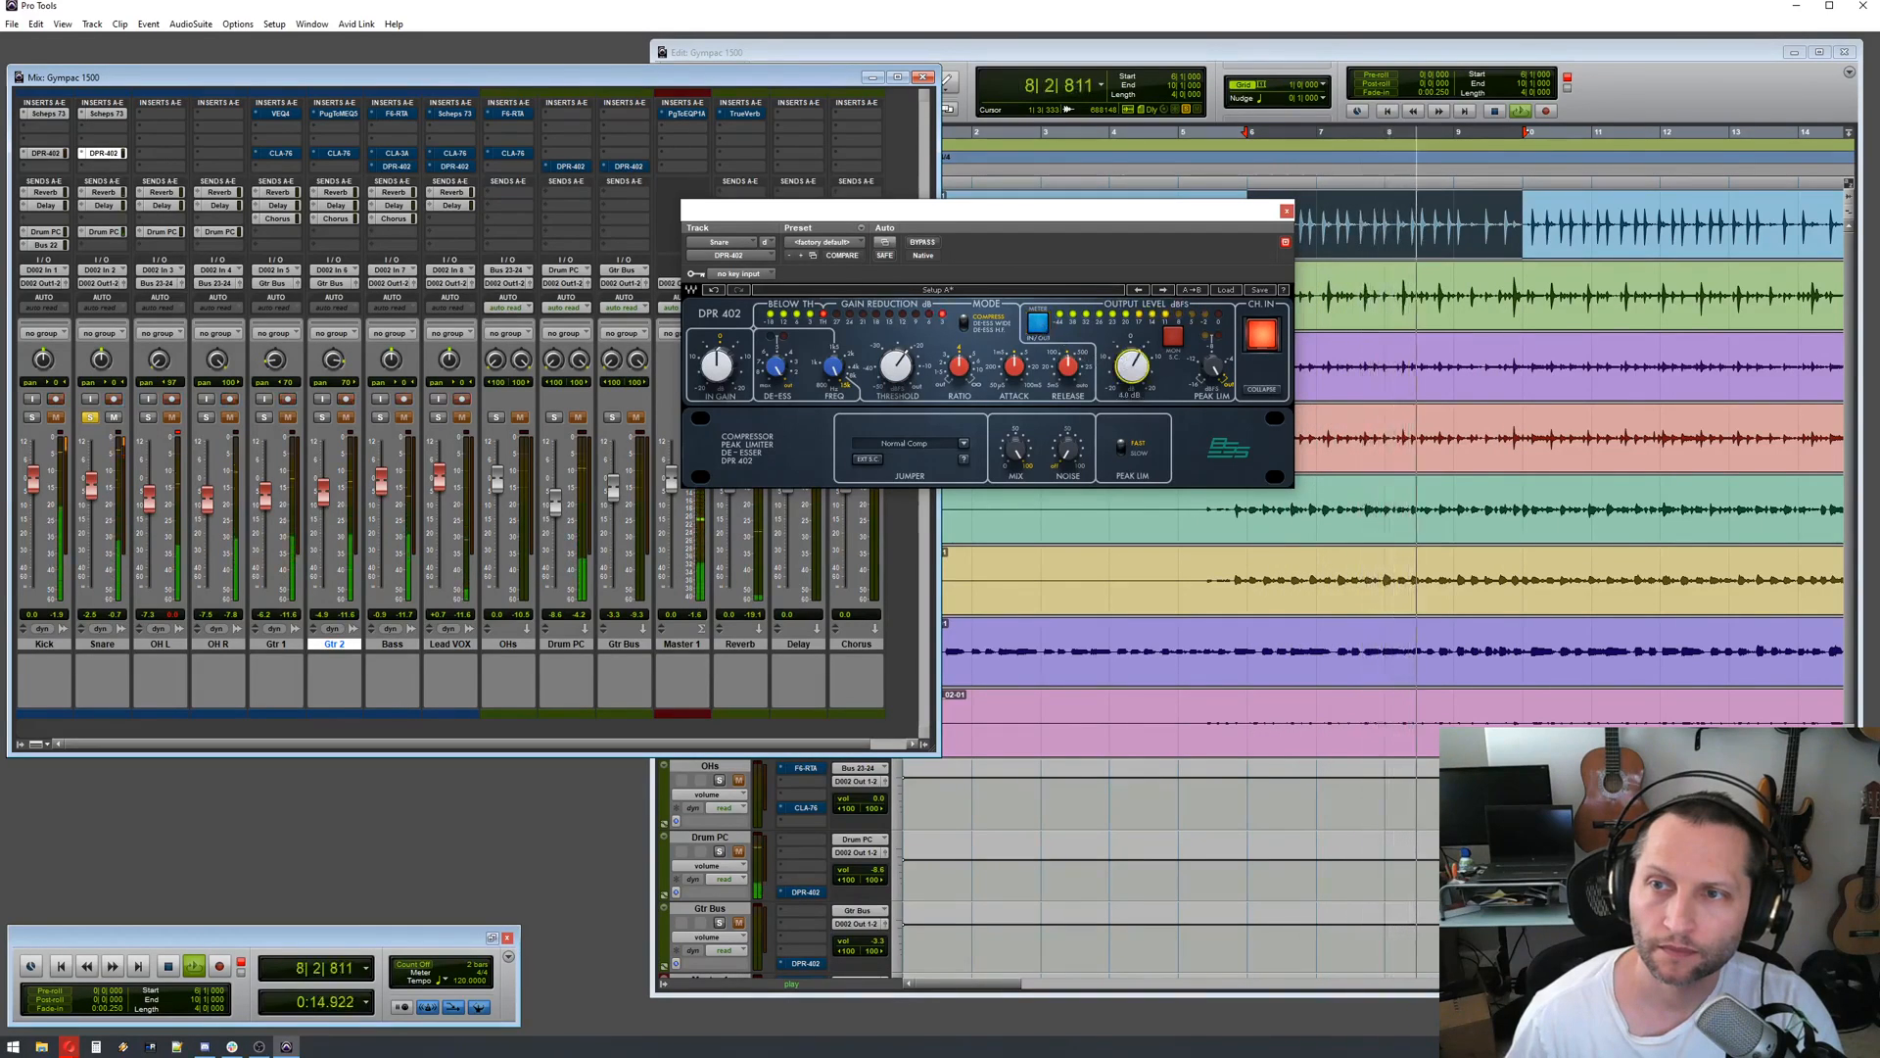
left_click(1287, 212)
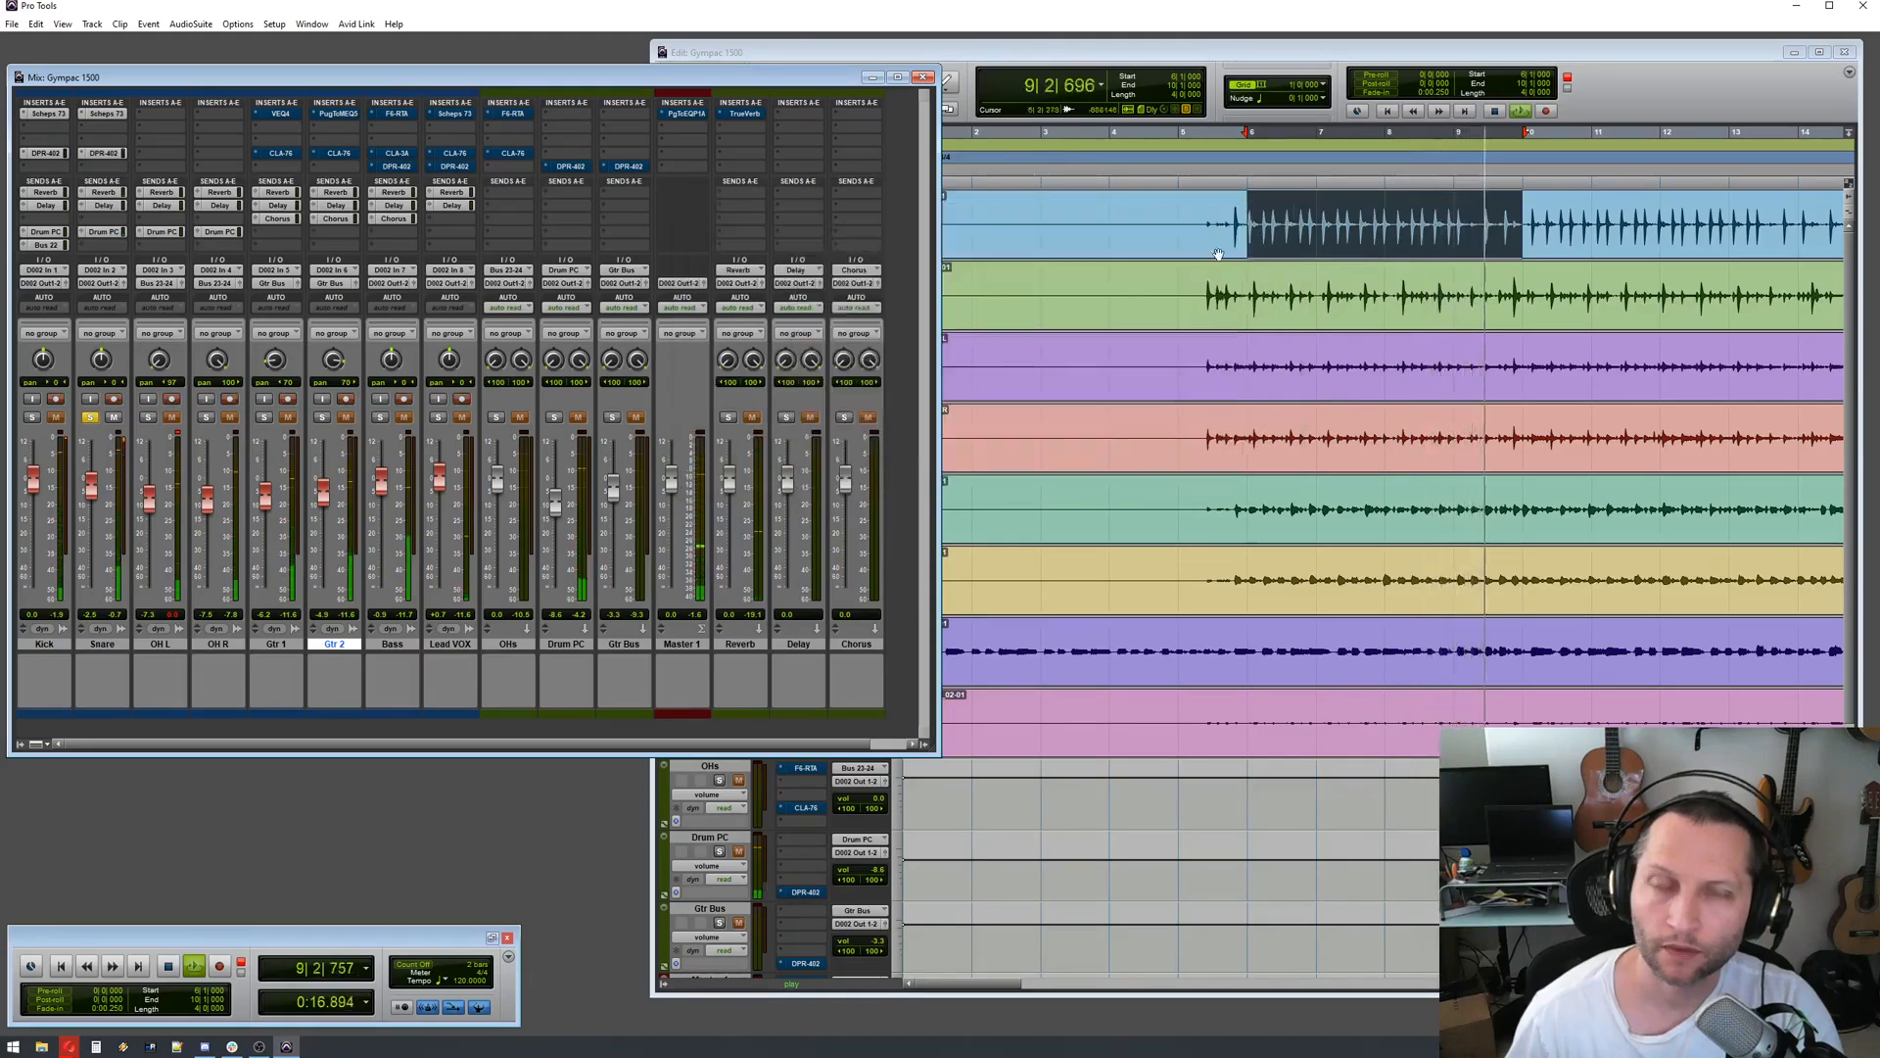
Solo the Kick together with the Snare, listen to both in the loop, and stop playback.
left_click(33, 417)
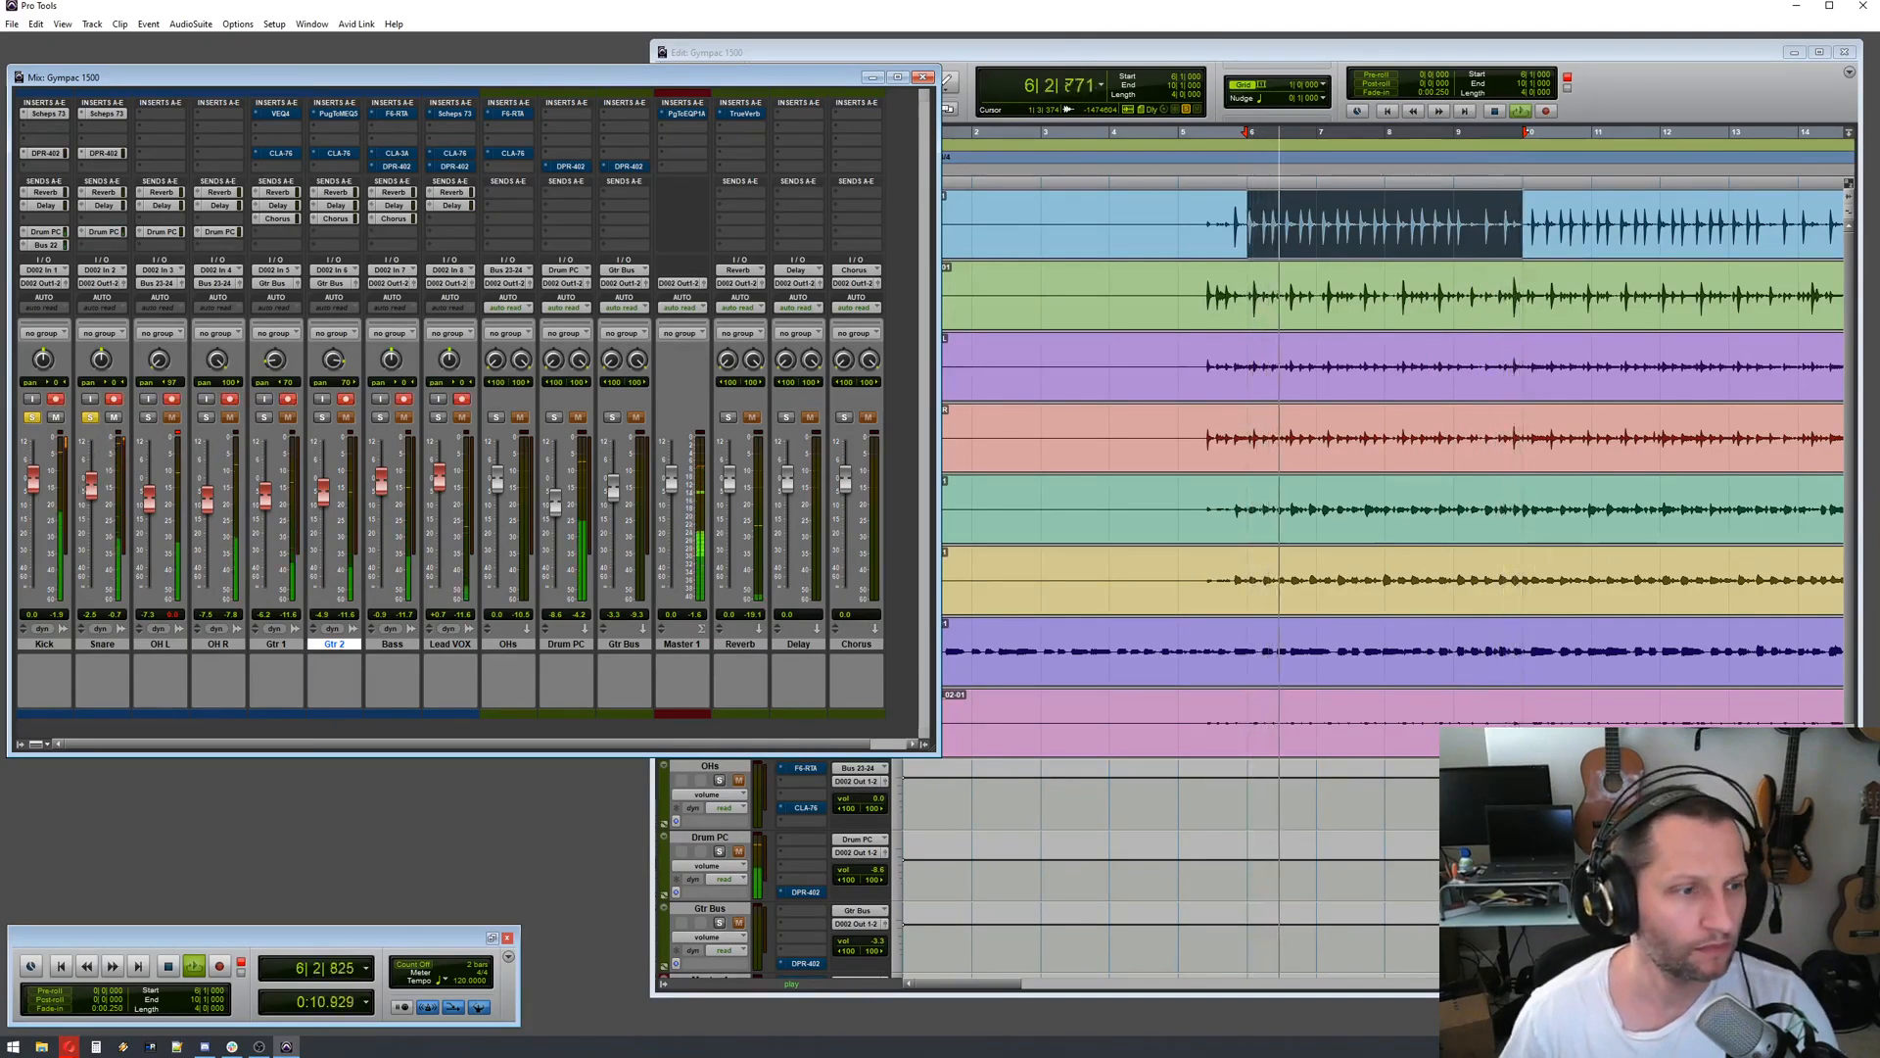
key("alt+Tab")
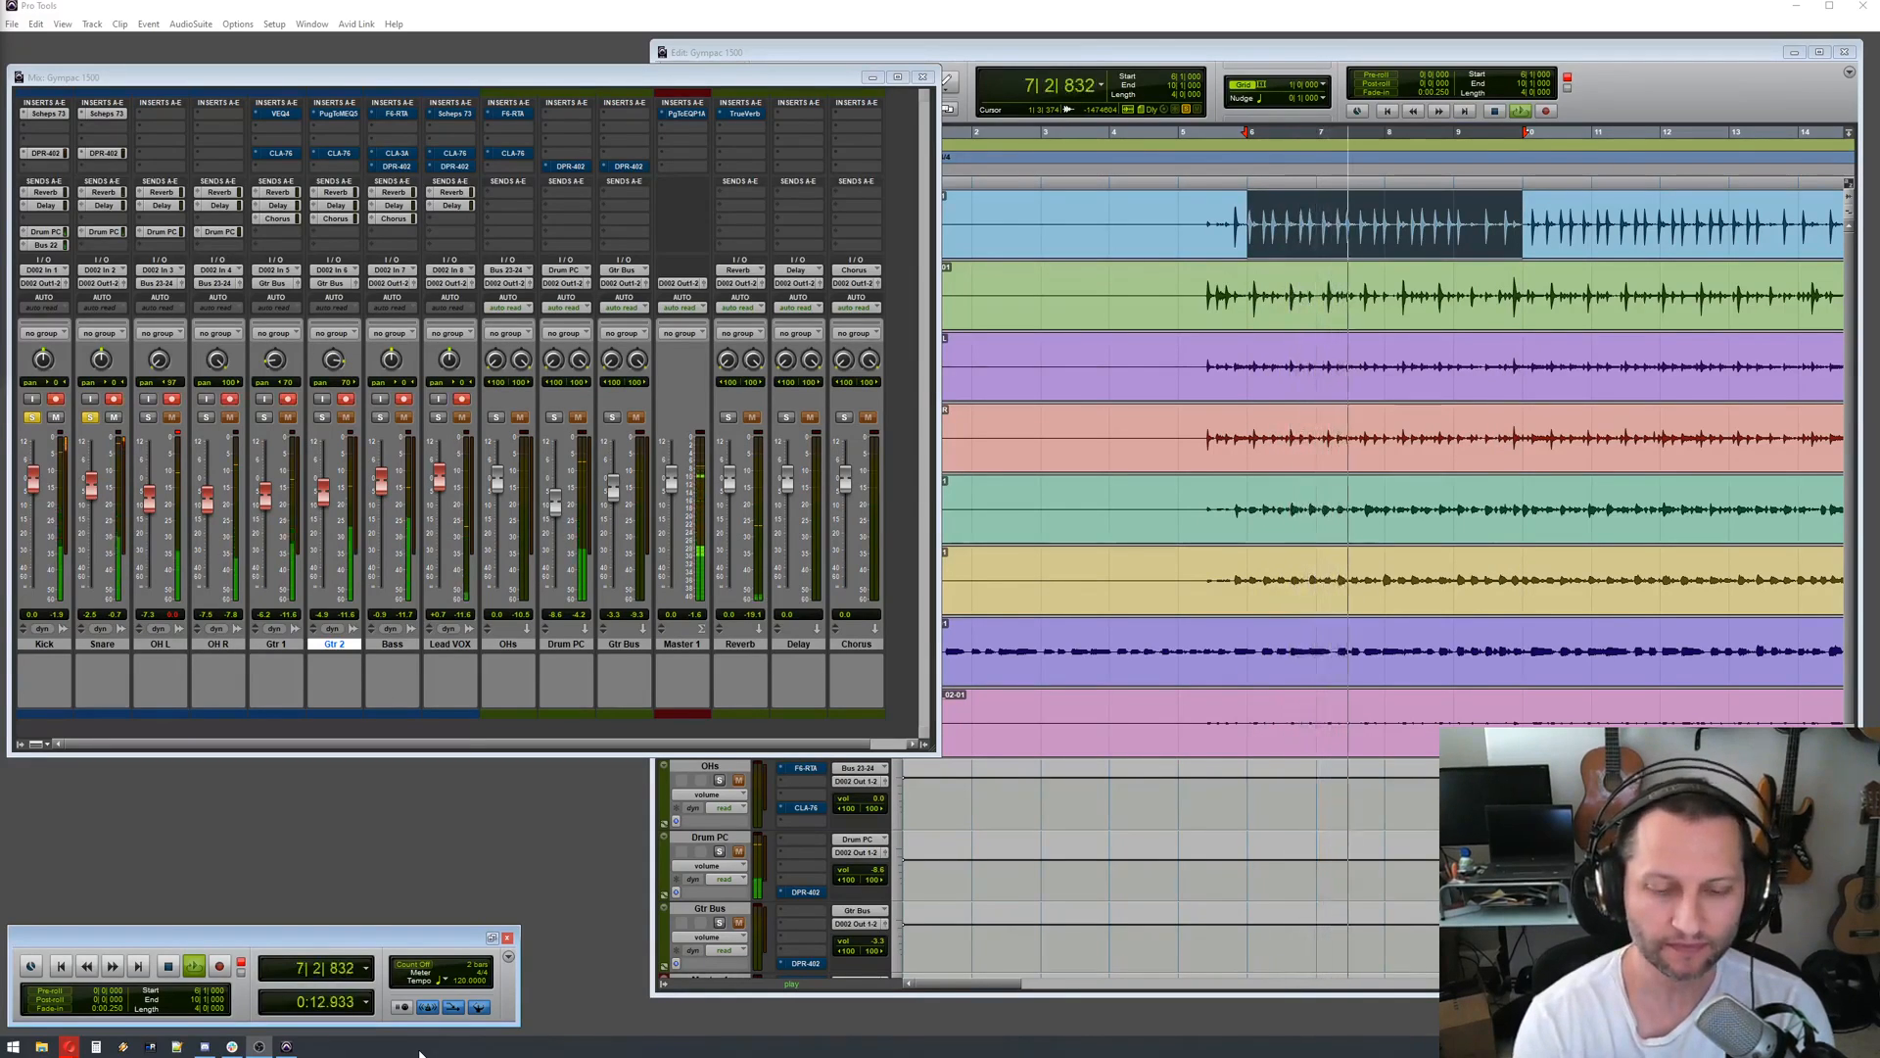
left_click(169, 968)
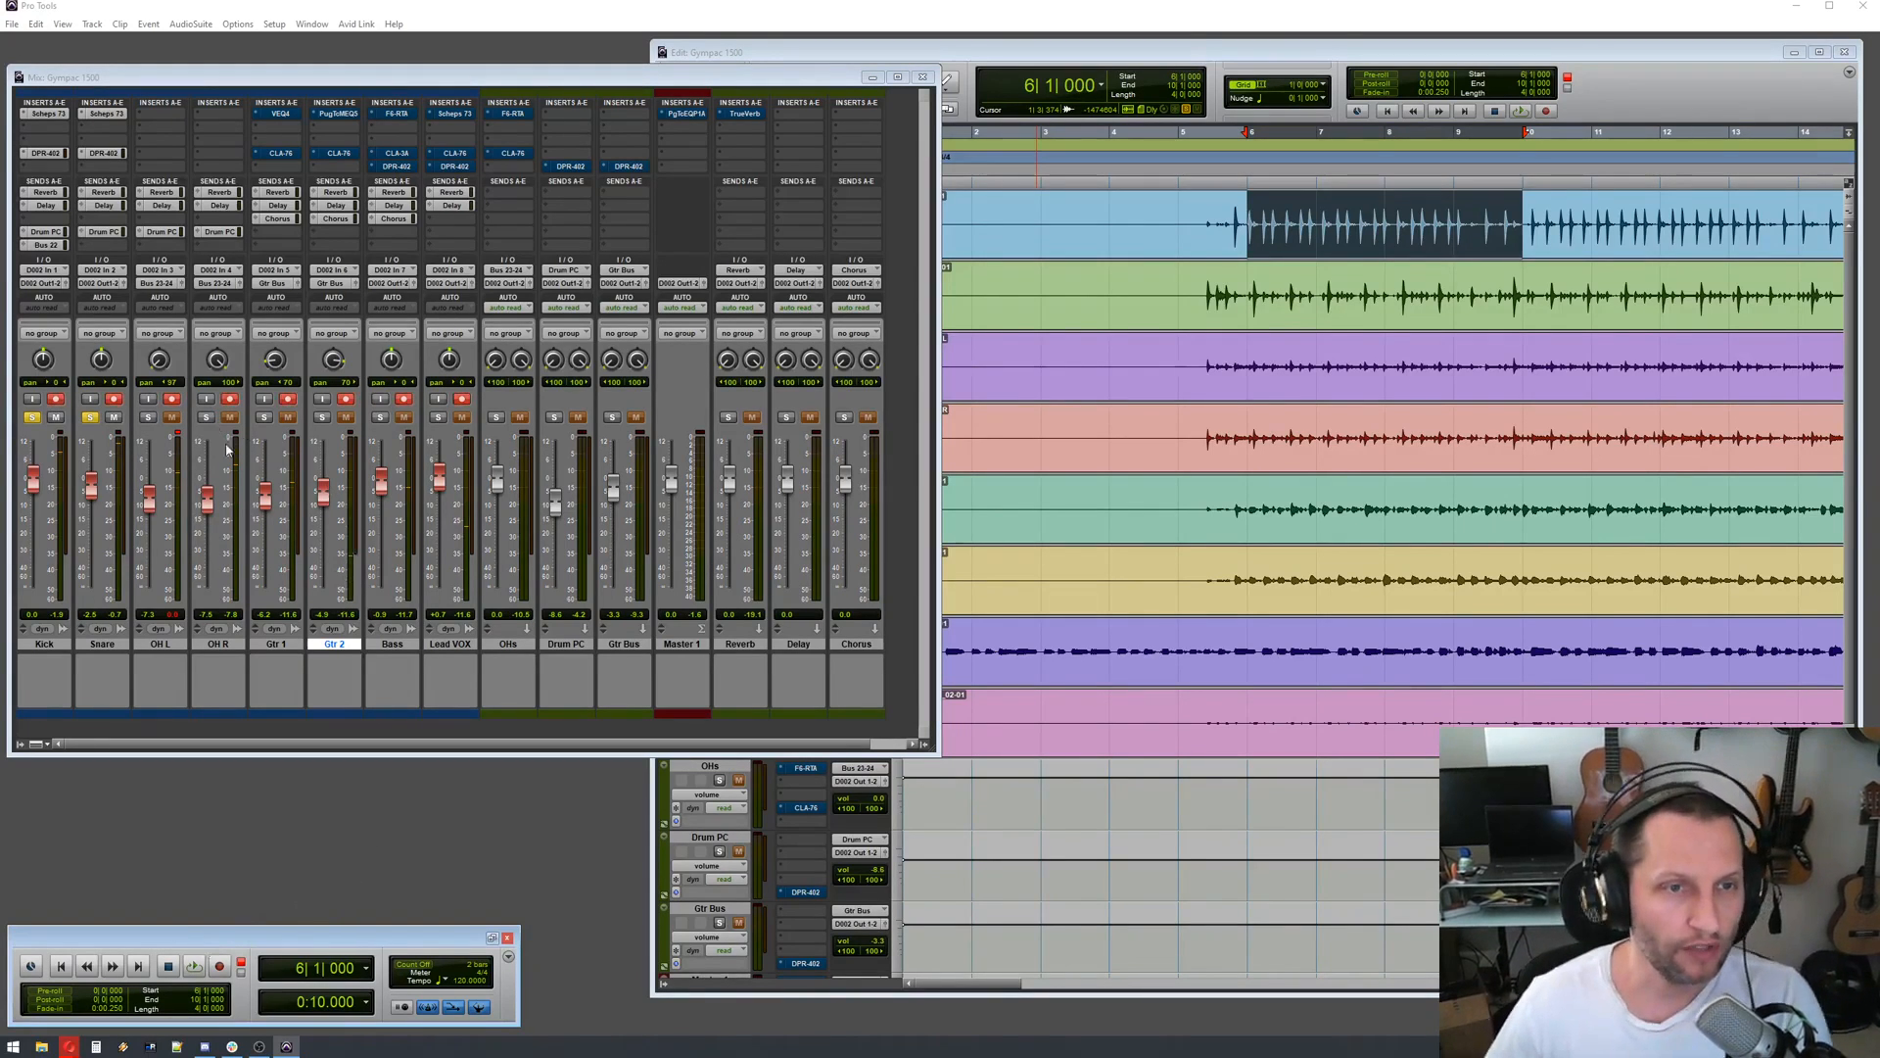
Solo the overhead tracks together with the OHs bus in place of the Kick and Snare.
left_click(149, 419)
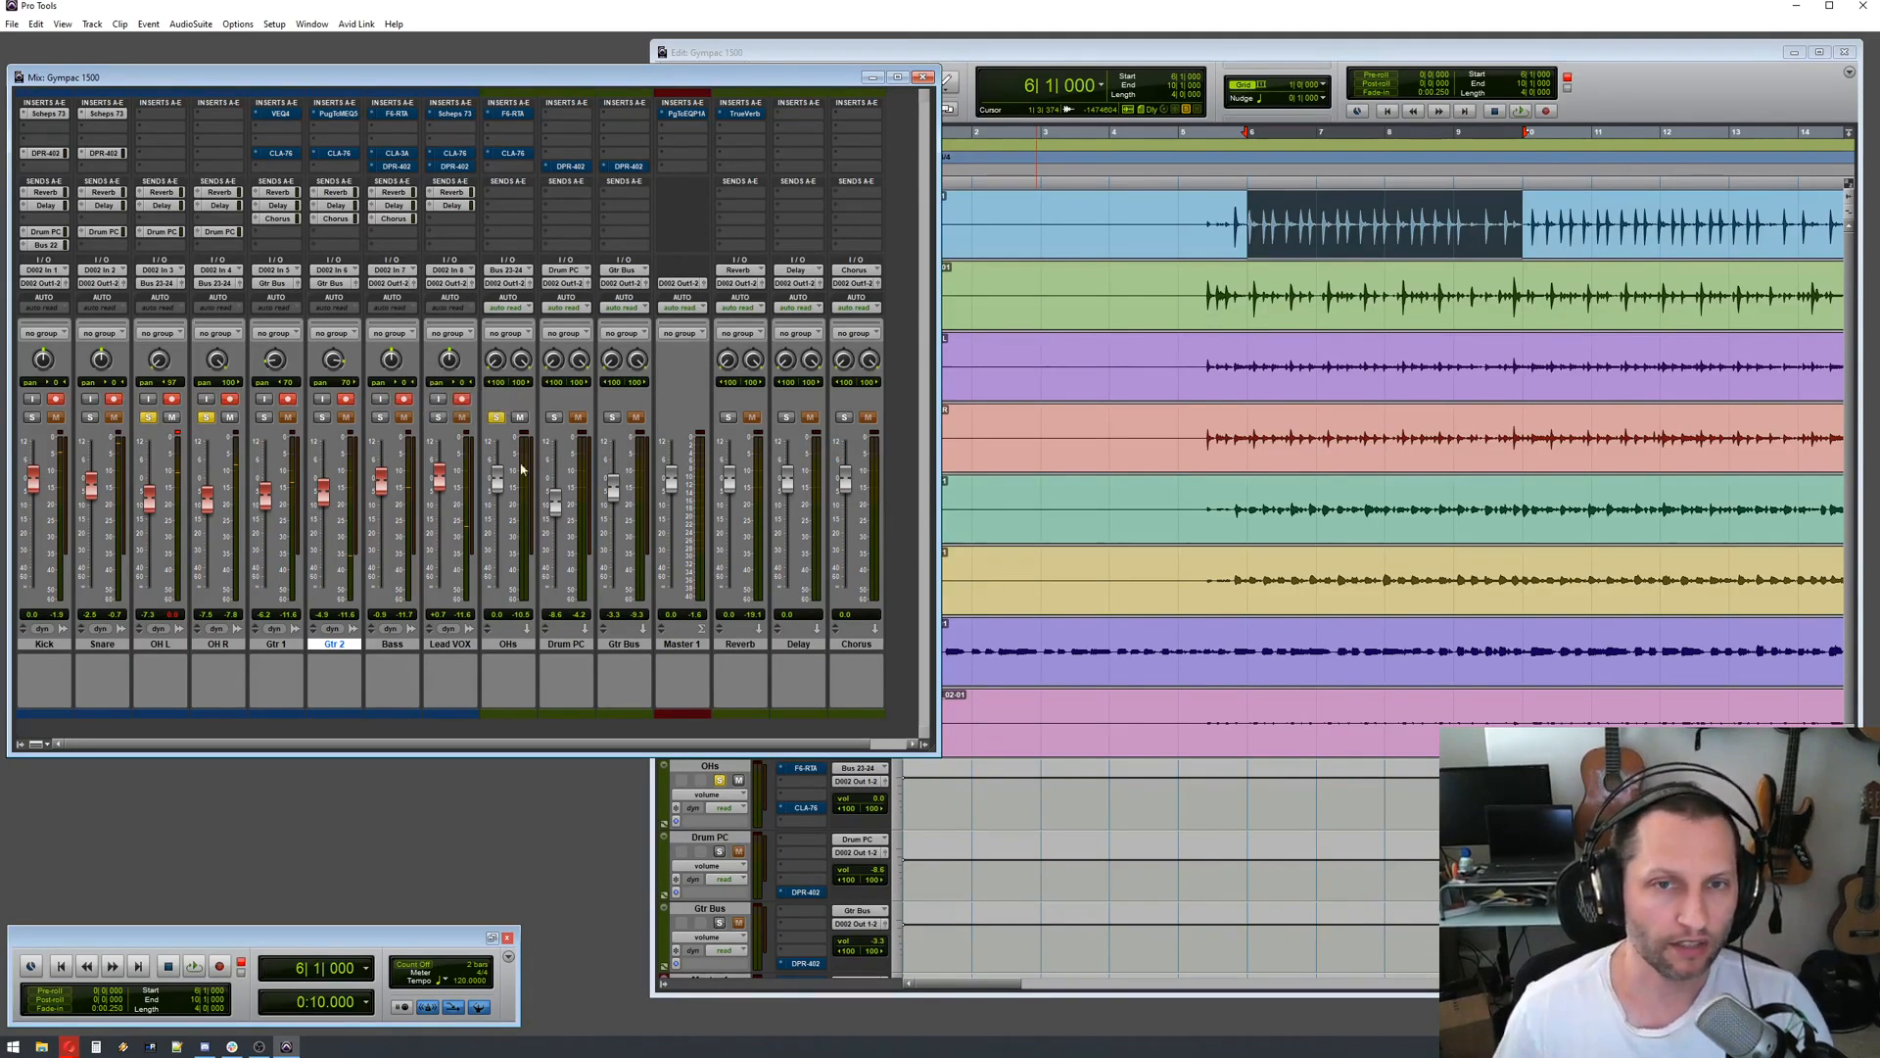
Play the soloed overheads in the loop and take the F6-RTA equalizer on the OHs bus out of bypass.
key("space")
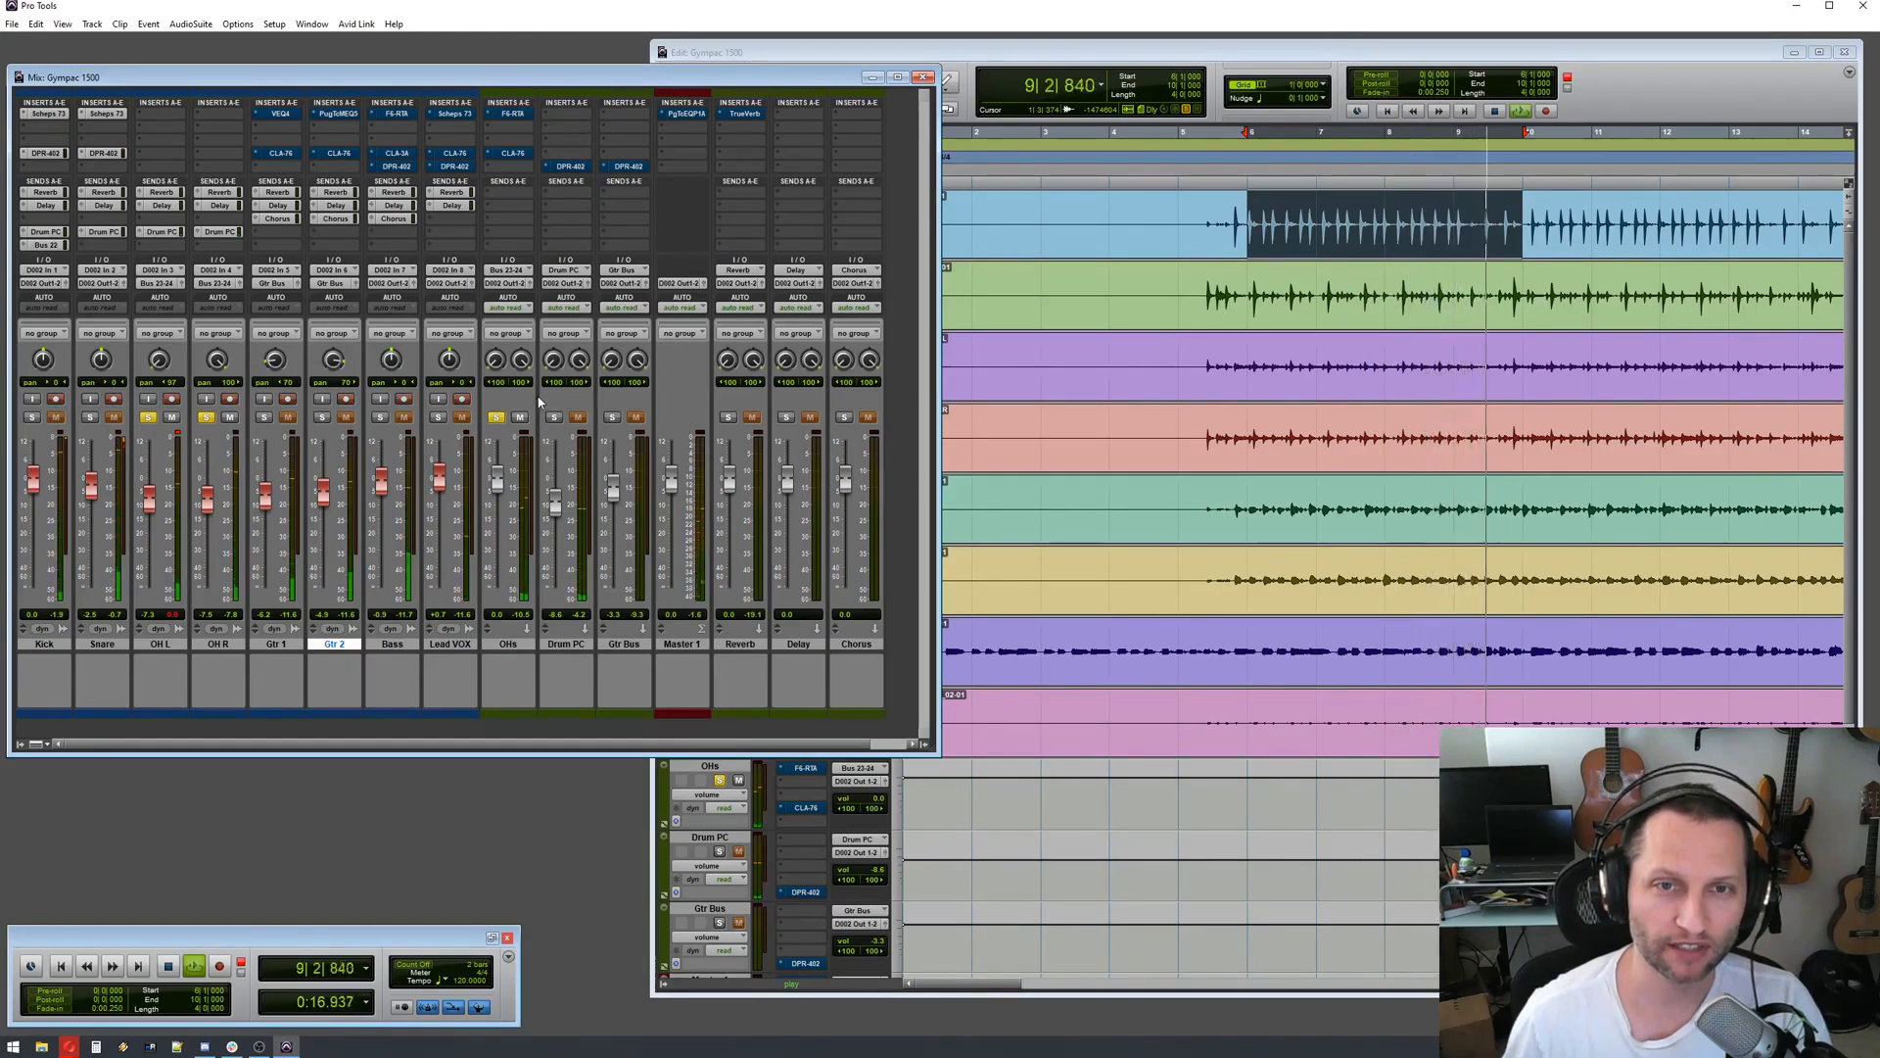
left_click(508, 115)
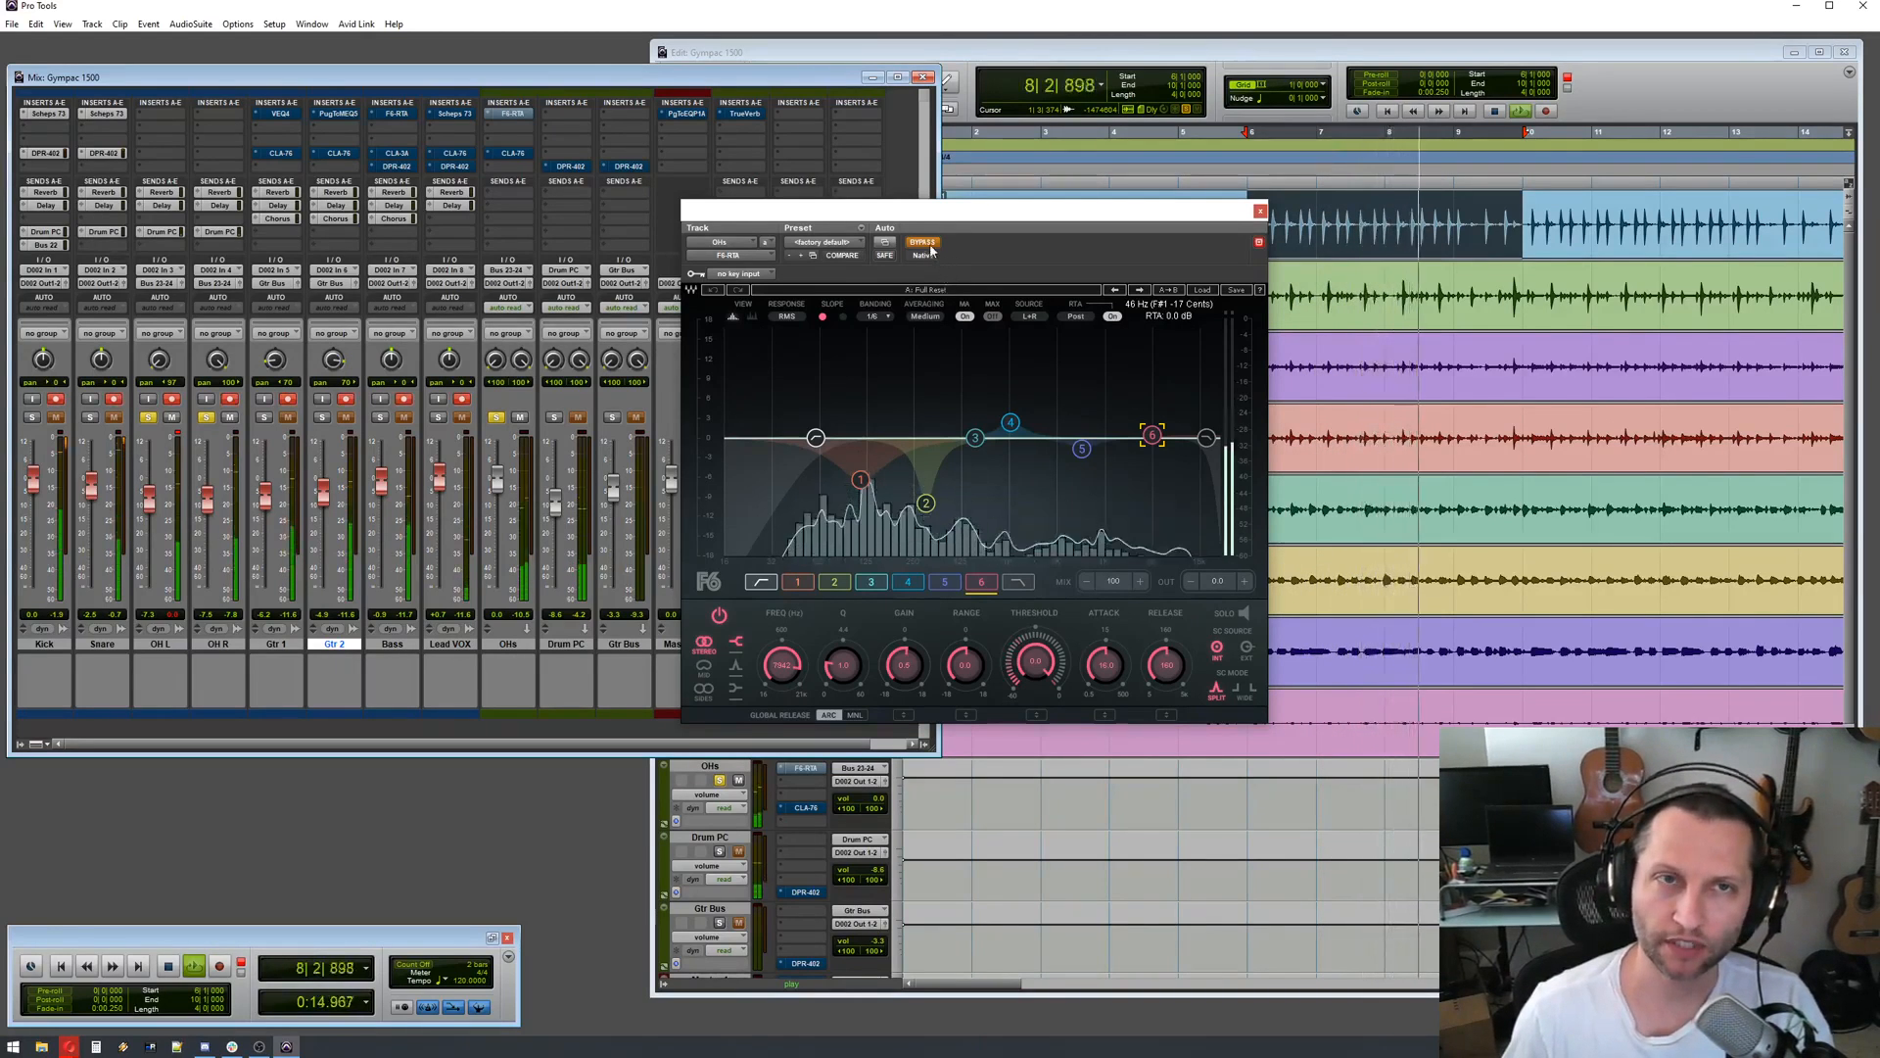
left_click(929, 249)
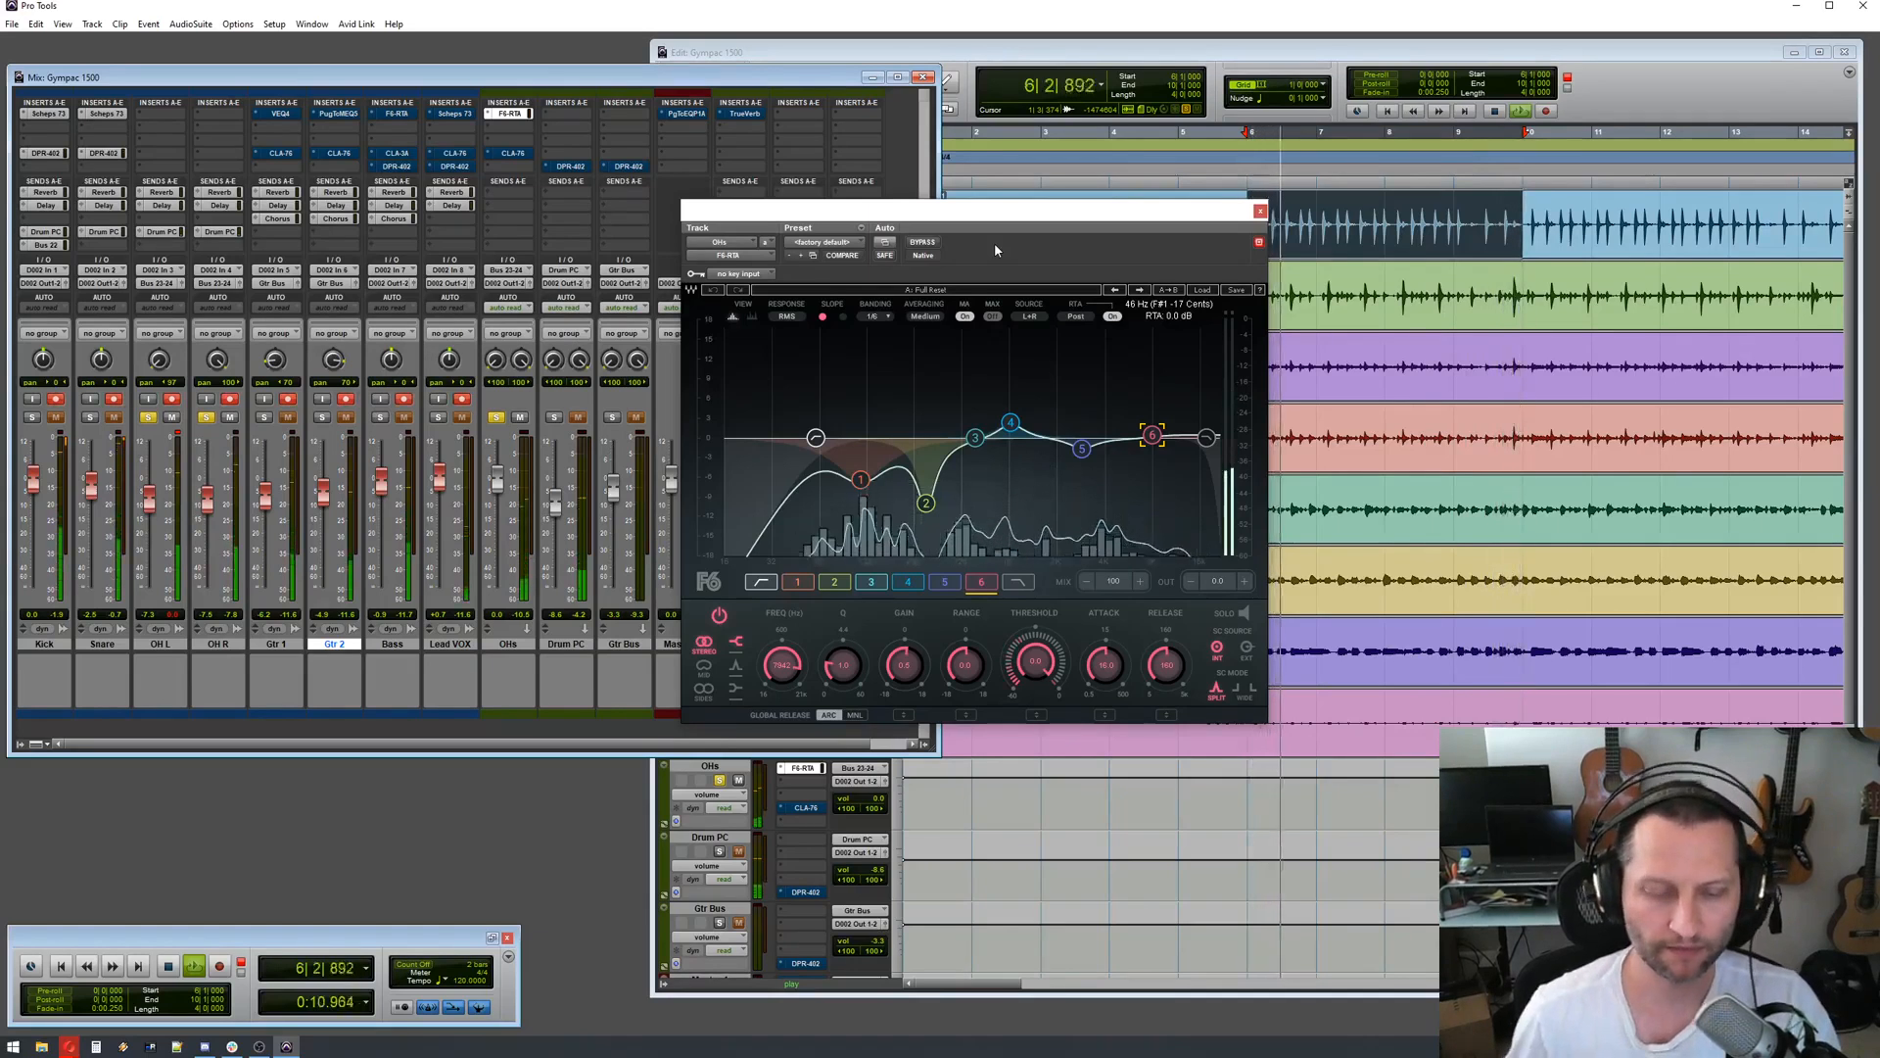
Take the CLA-76 compressor on the OHs bus out of bypass and raise its input gain.
left_click(513, 154)
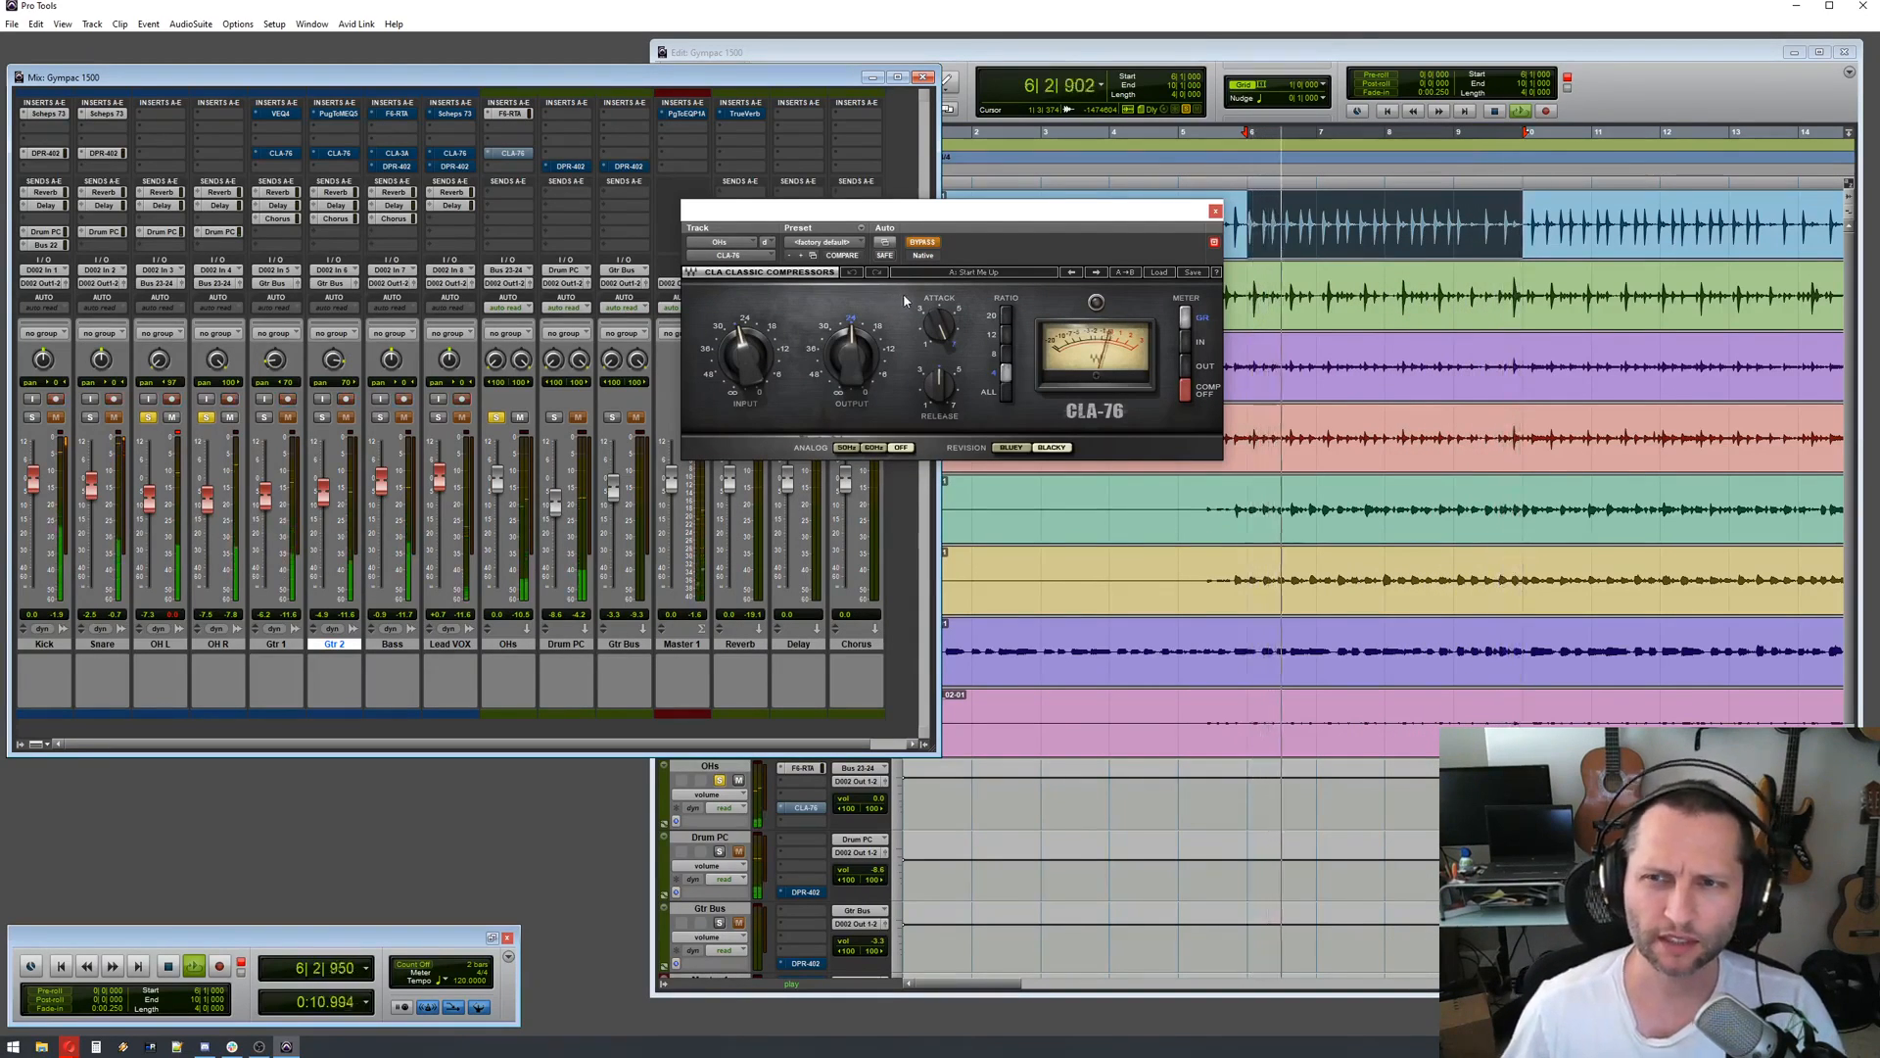
left_click(923, 243)
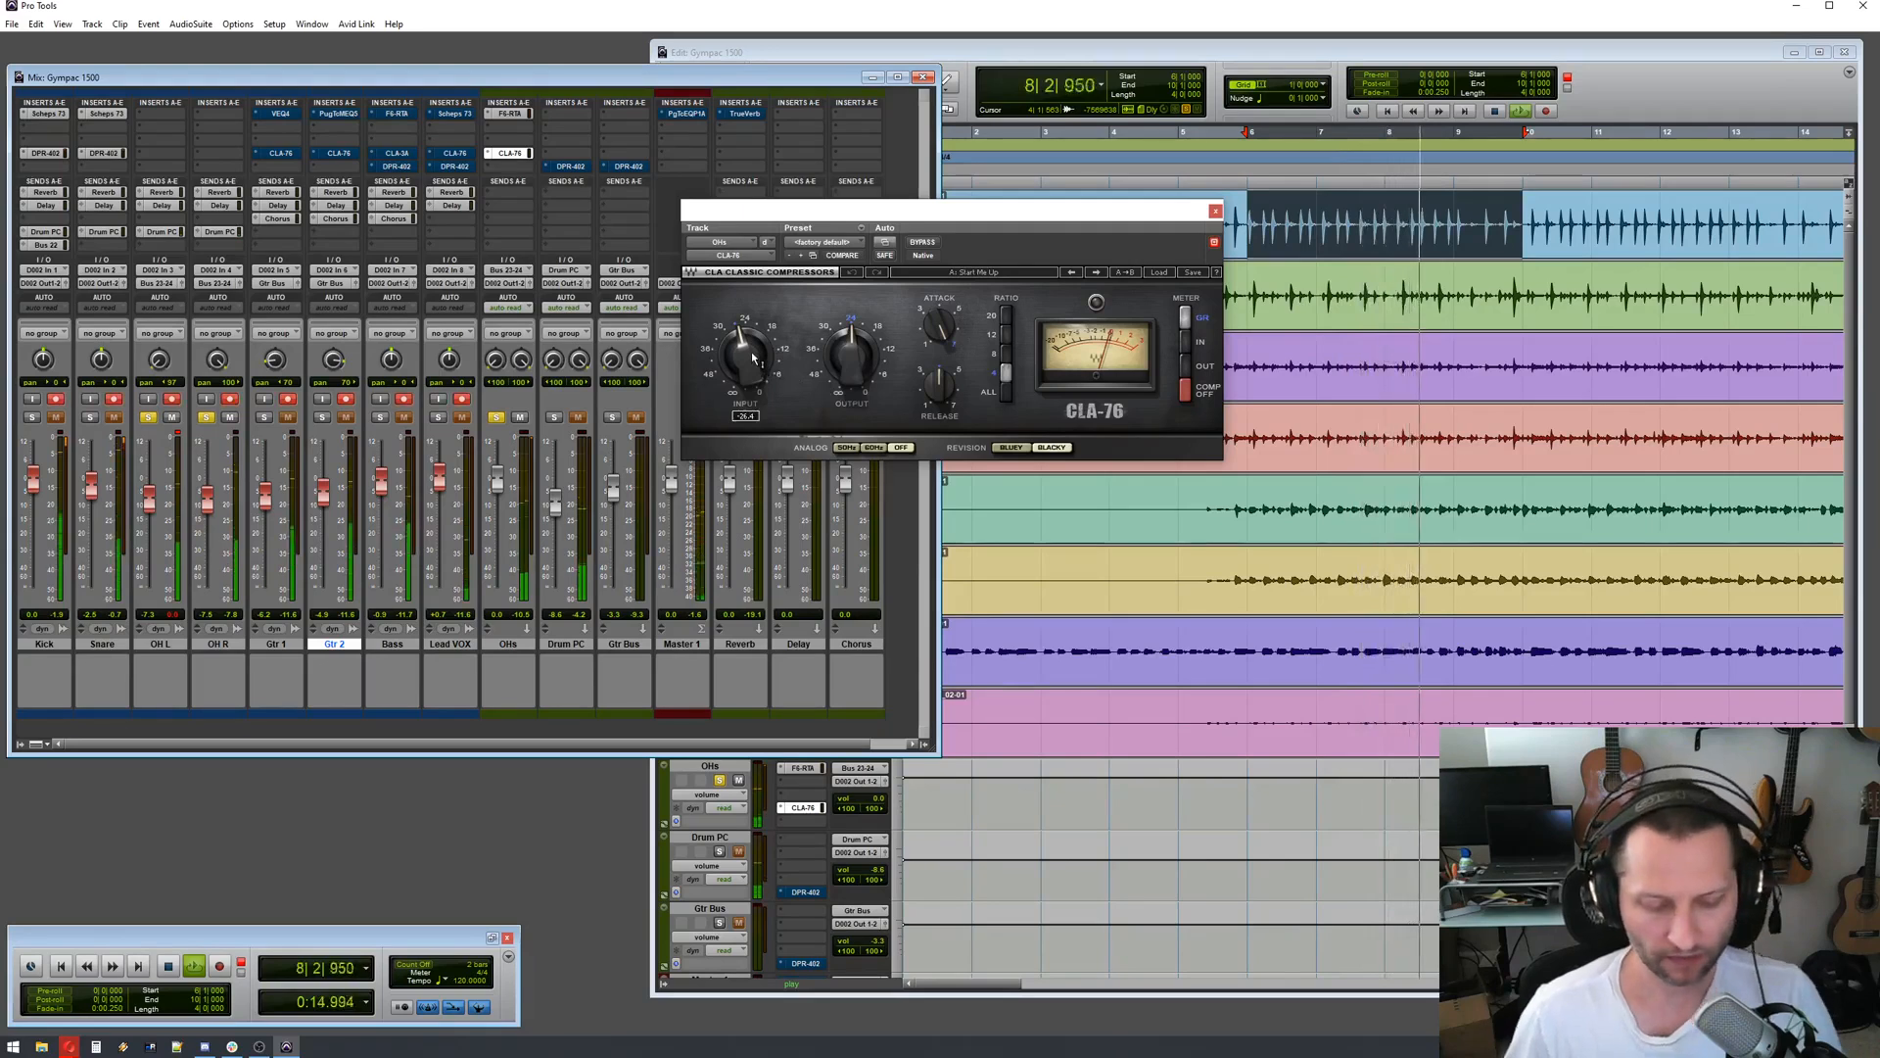
mouse_move(750, 351)
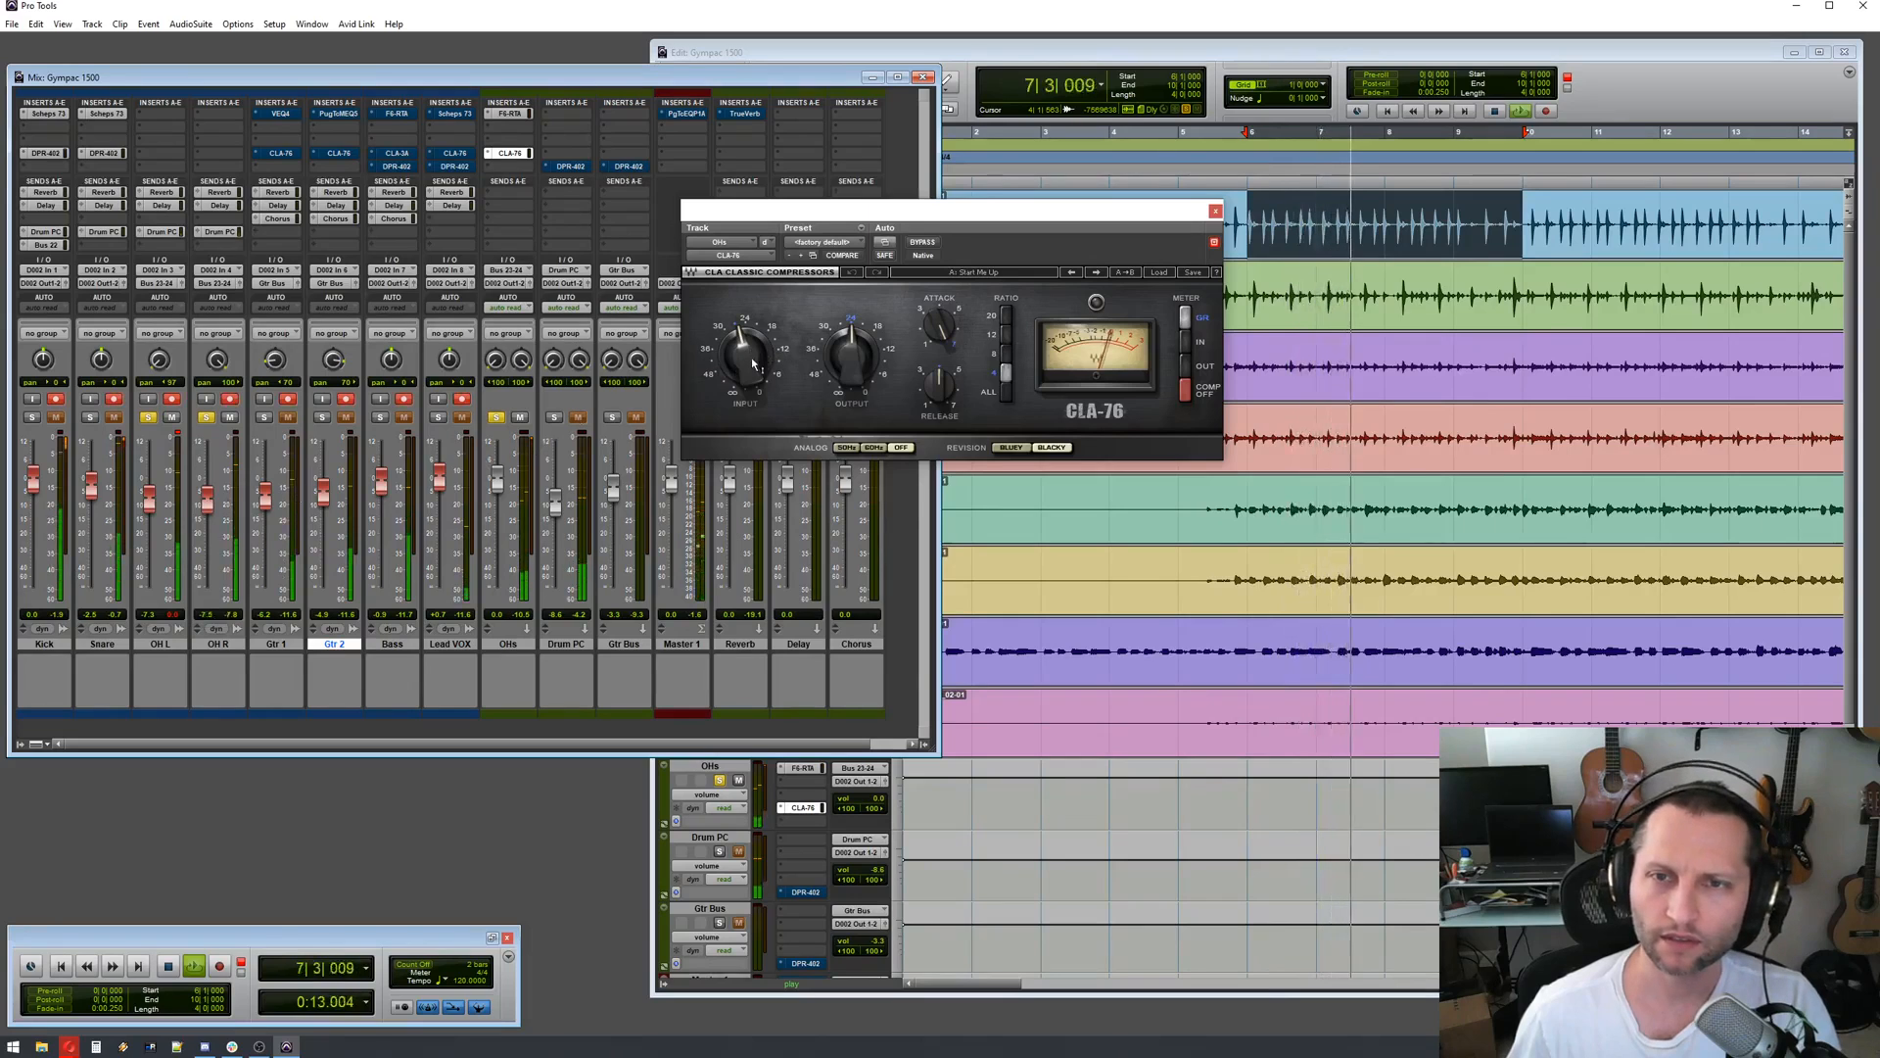
left_click_drag(750, 356, 751, 336)
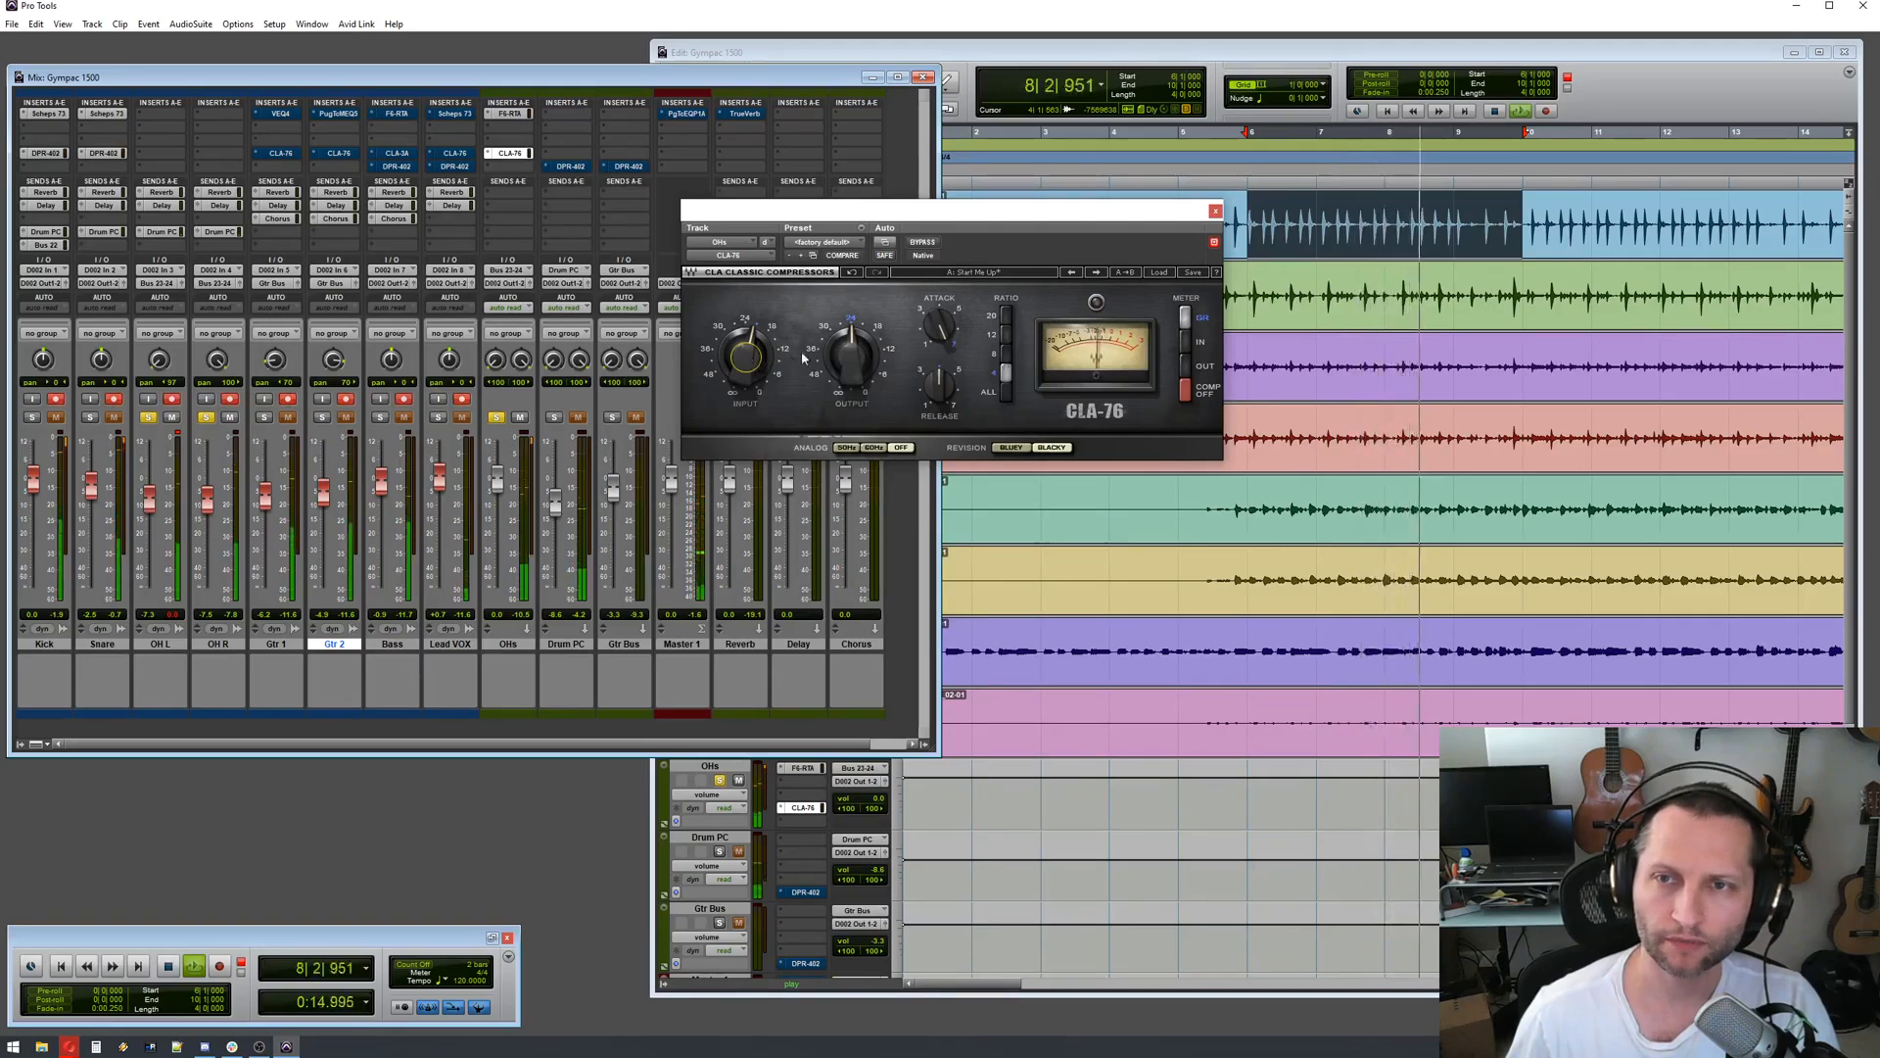
Meter the CLA-76's input level and then its output level, and match the output gain to it.
left_click(1186, 342)
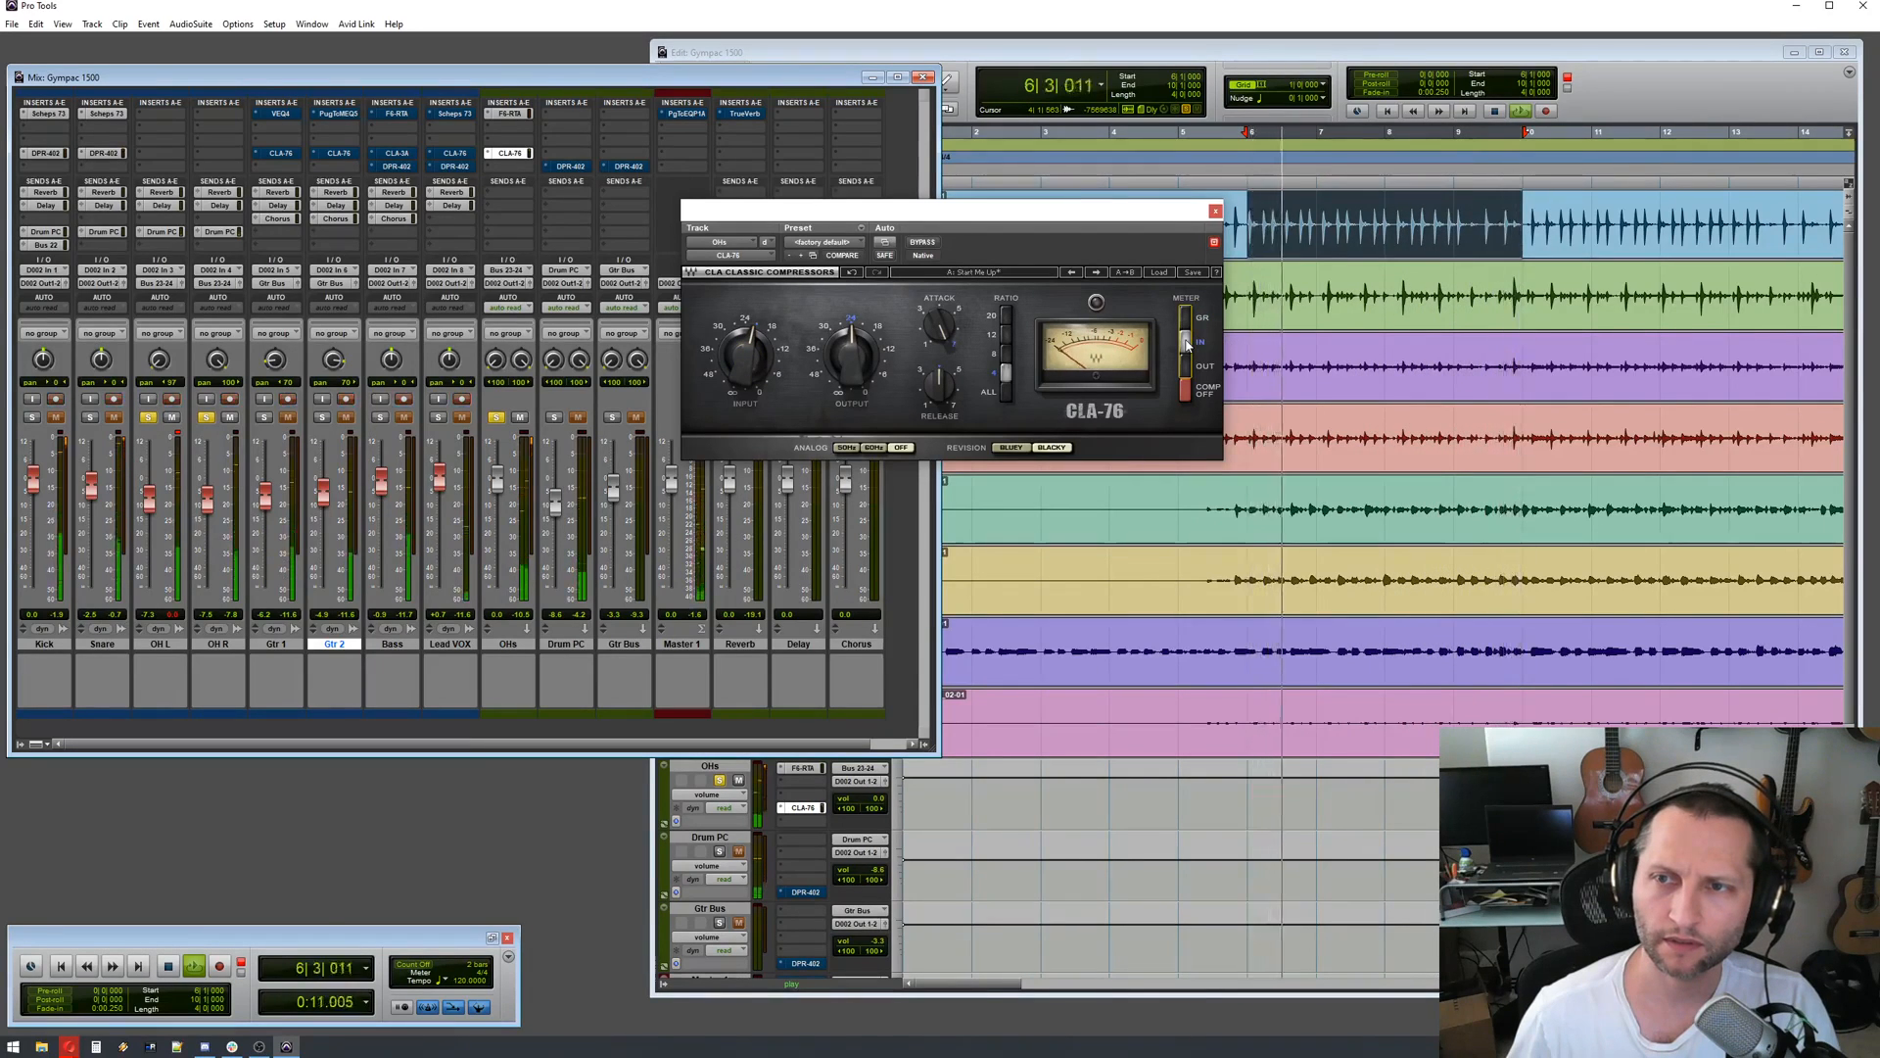
left_click(1186, 366)
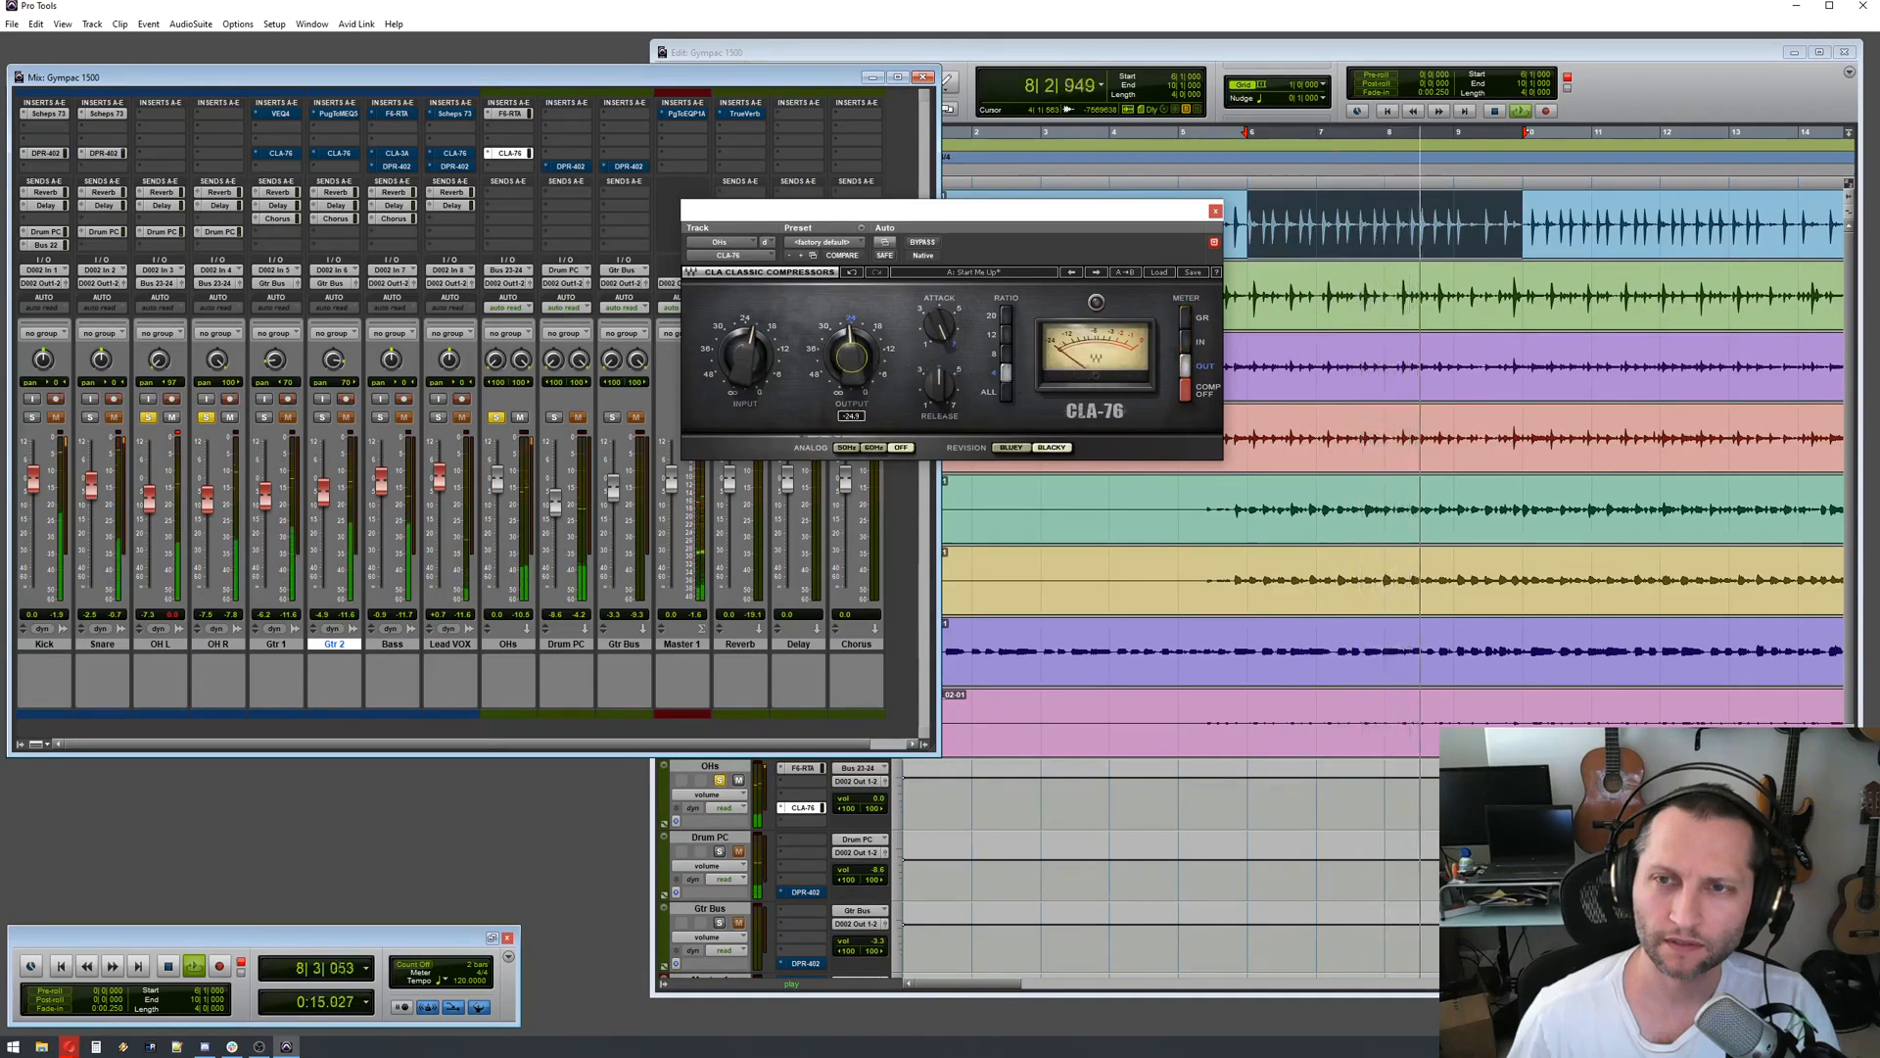
left_click_drag(851, 358, 849, 358)
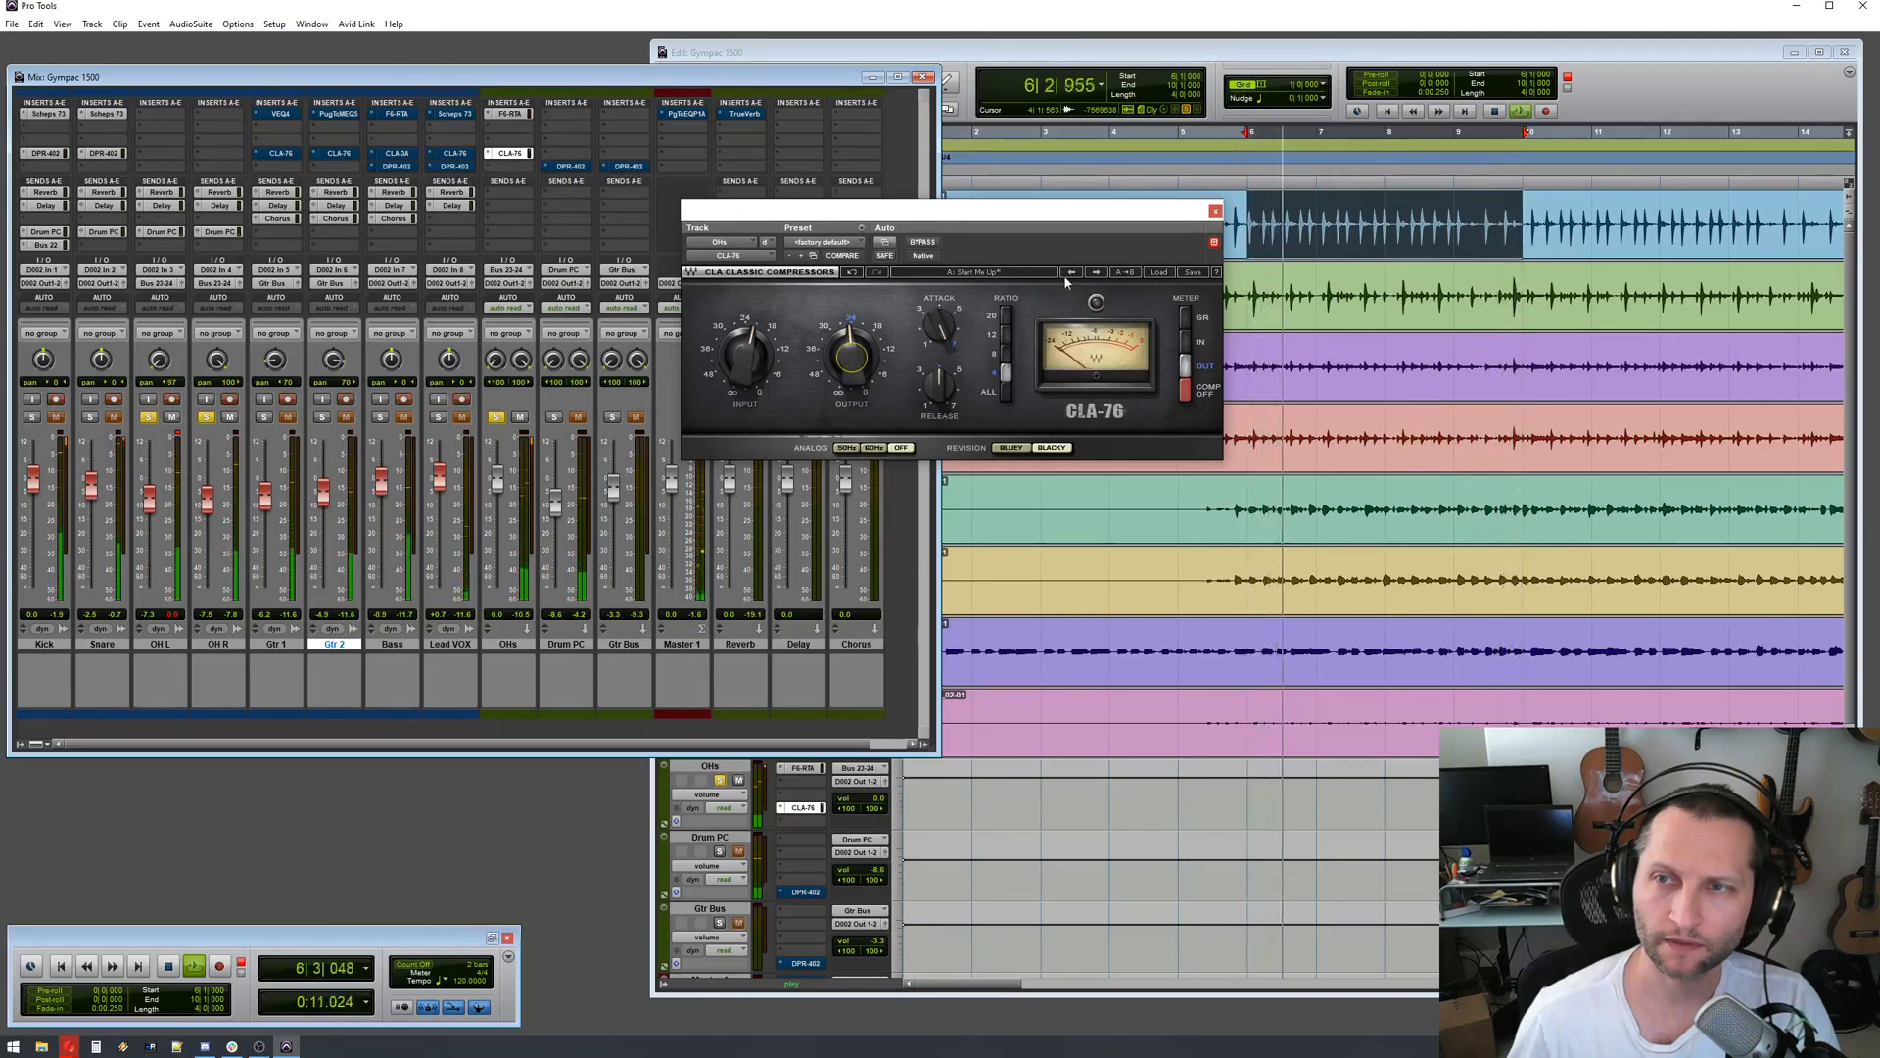
Close the CLA-76, and reactivate the bypassed F6-RTA and CLA-76 on the OHs bus to compare the processed sound.
left_click(1216, 211)
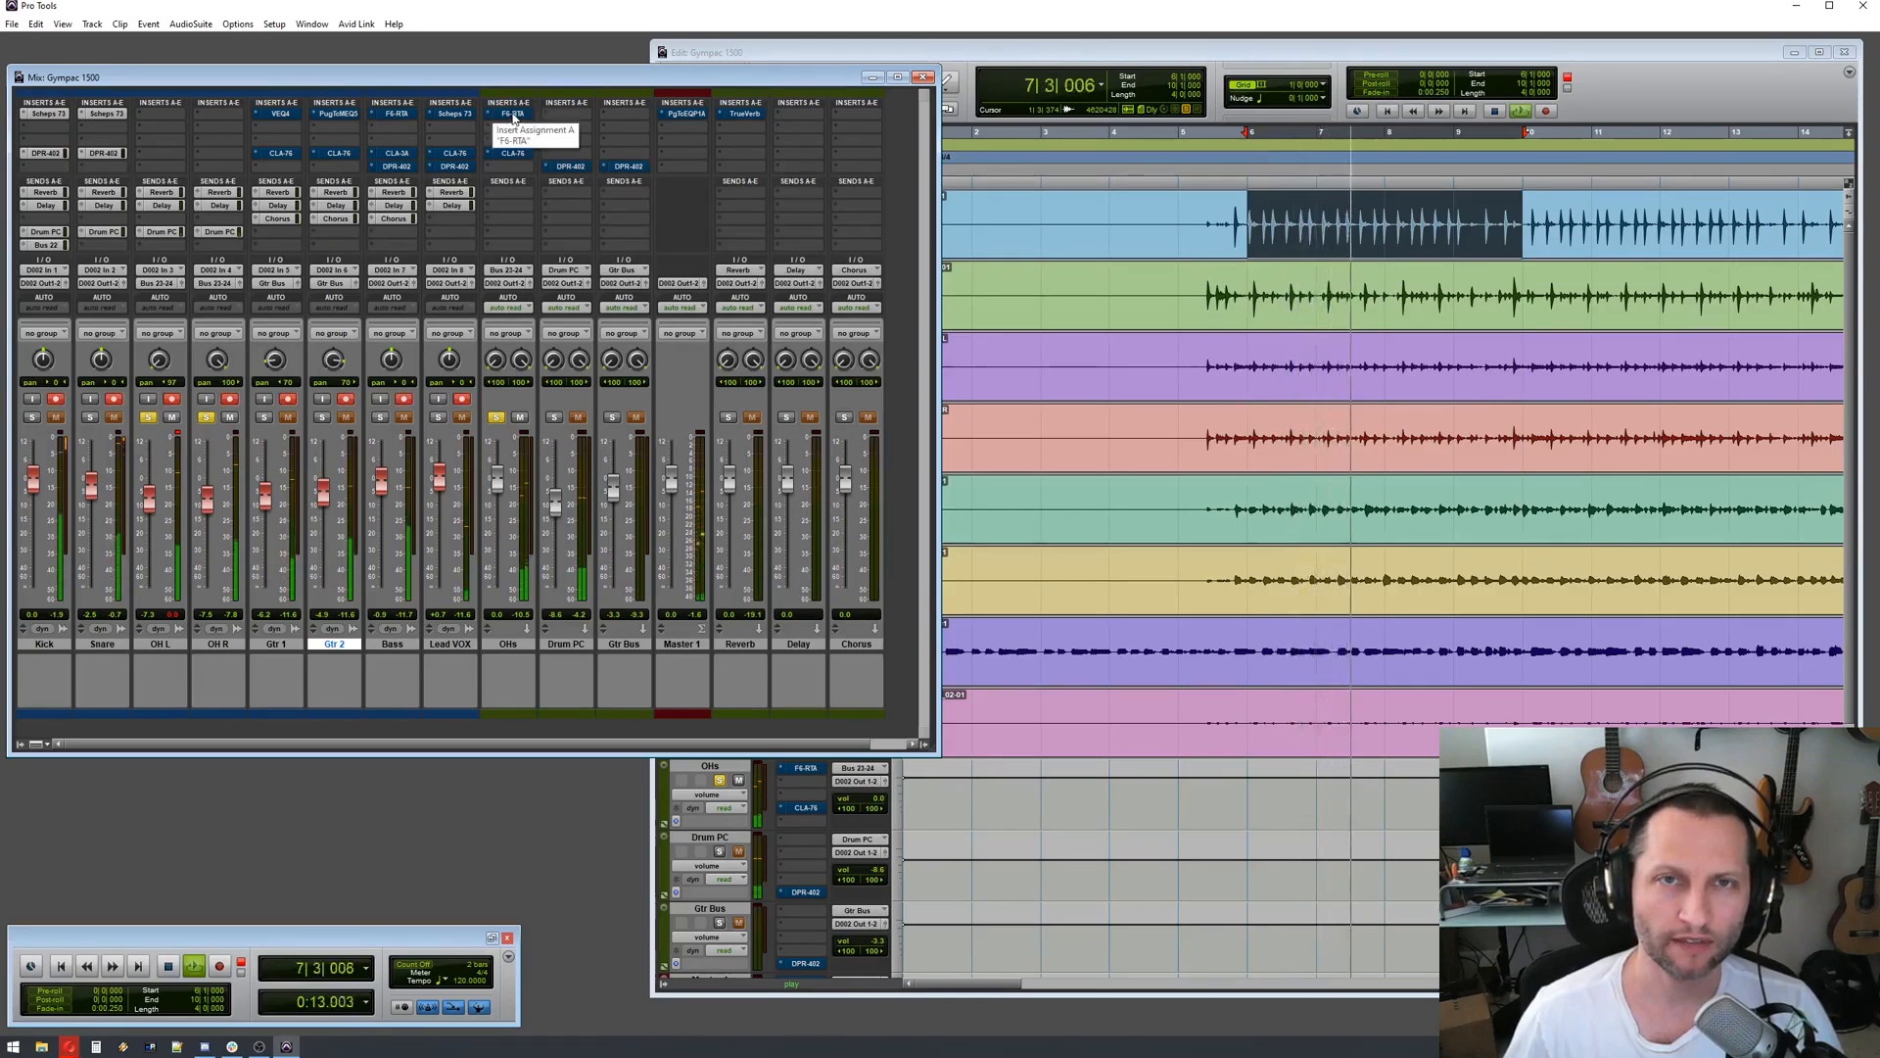
left_click(513, 118, "ctrl")
left_click(509, 153, "ctrl")
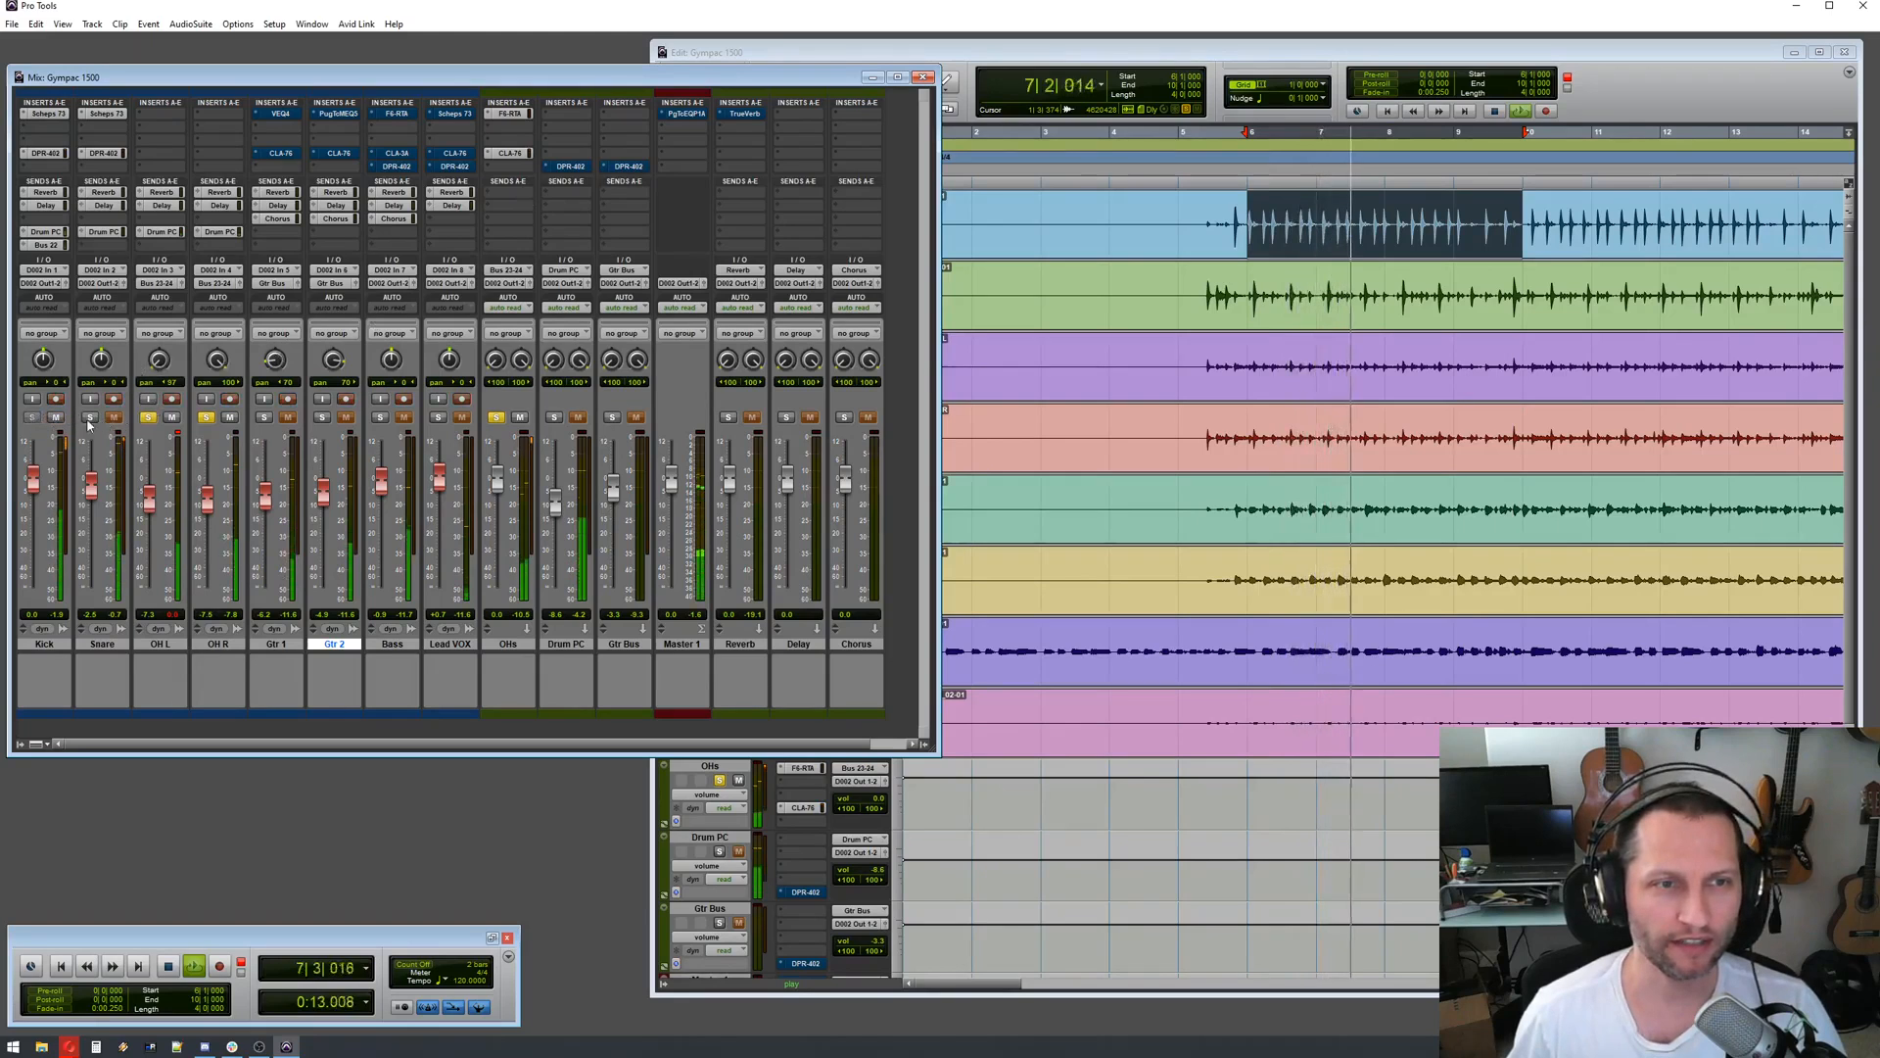
Solo the Kick and Snare along with the overheads, lower the Snare fader slightly to balance the kit, and stop playback.
left_click(32, 417)
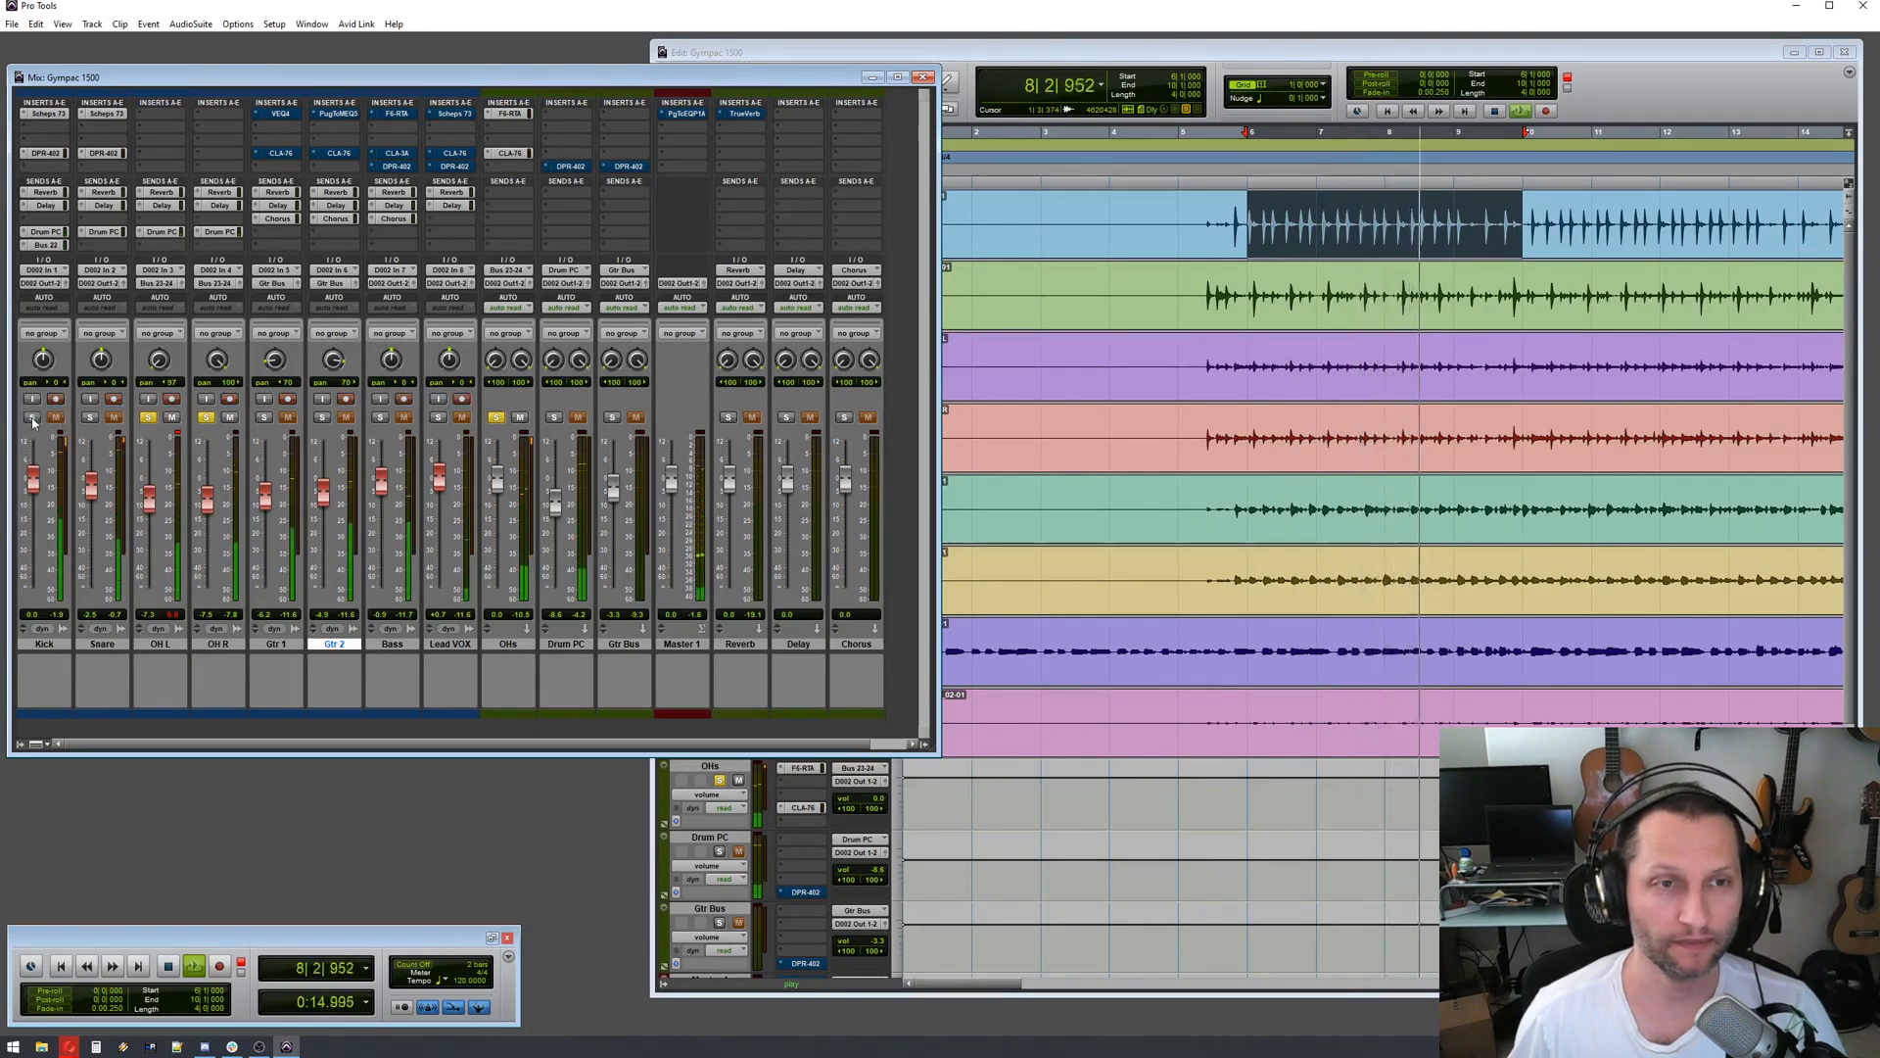
left_click(90, 418)
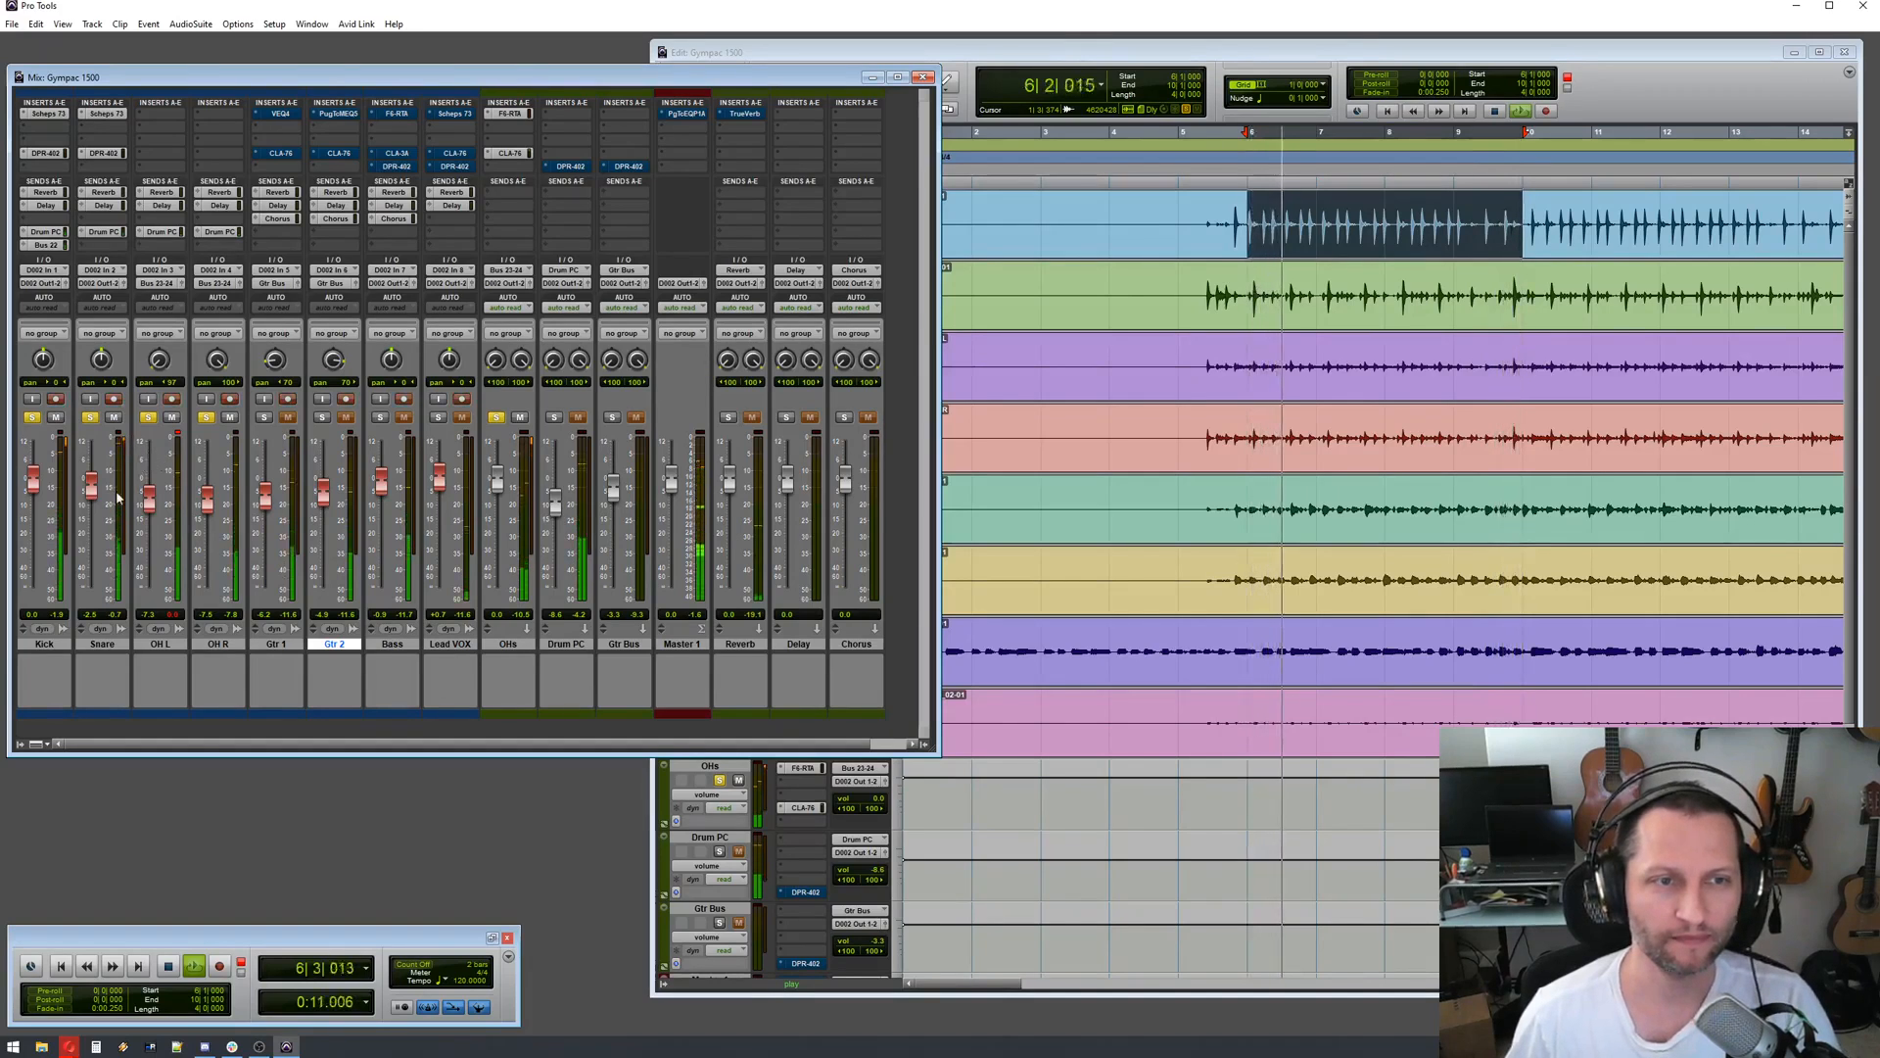
left_click_drag(91, 483, 95, 505)
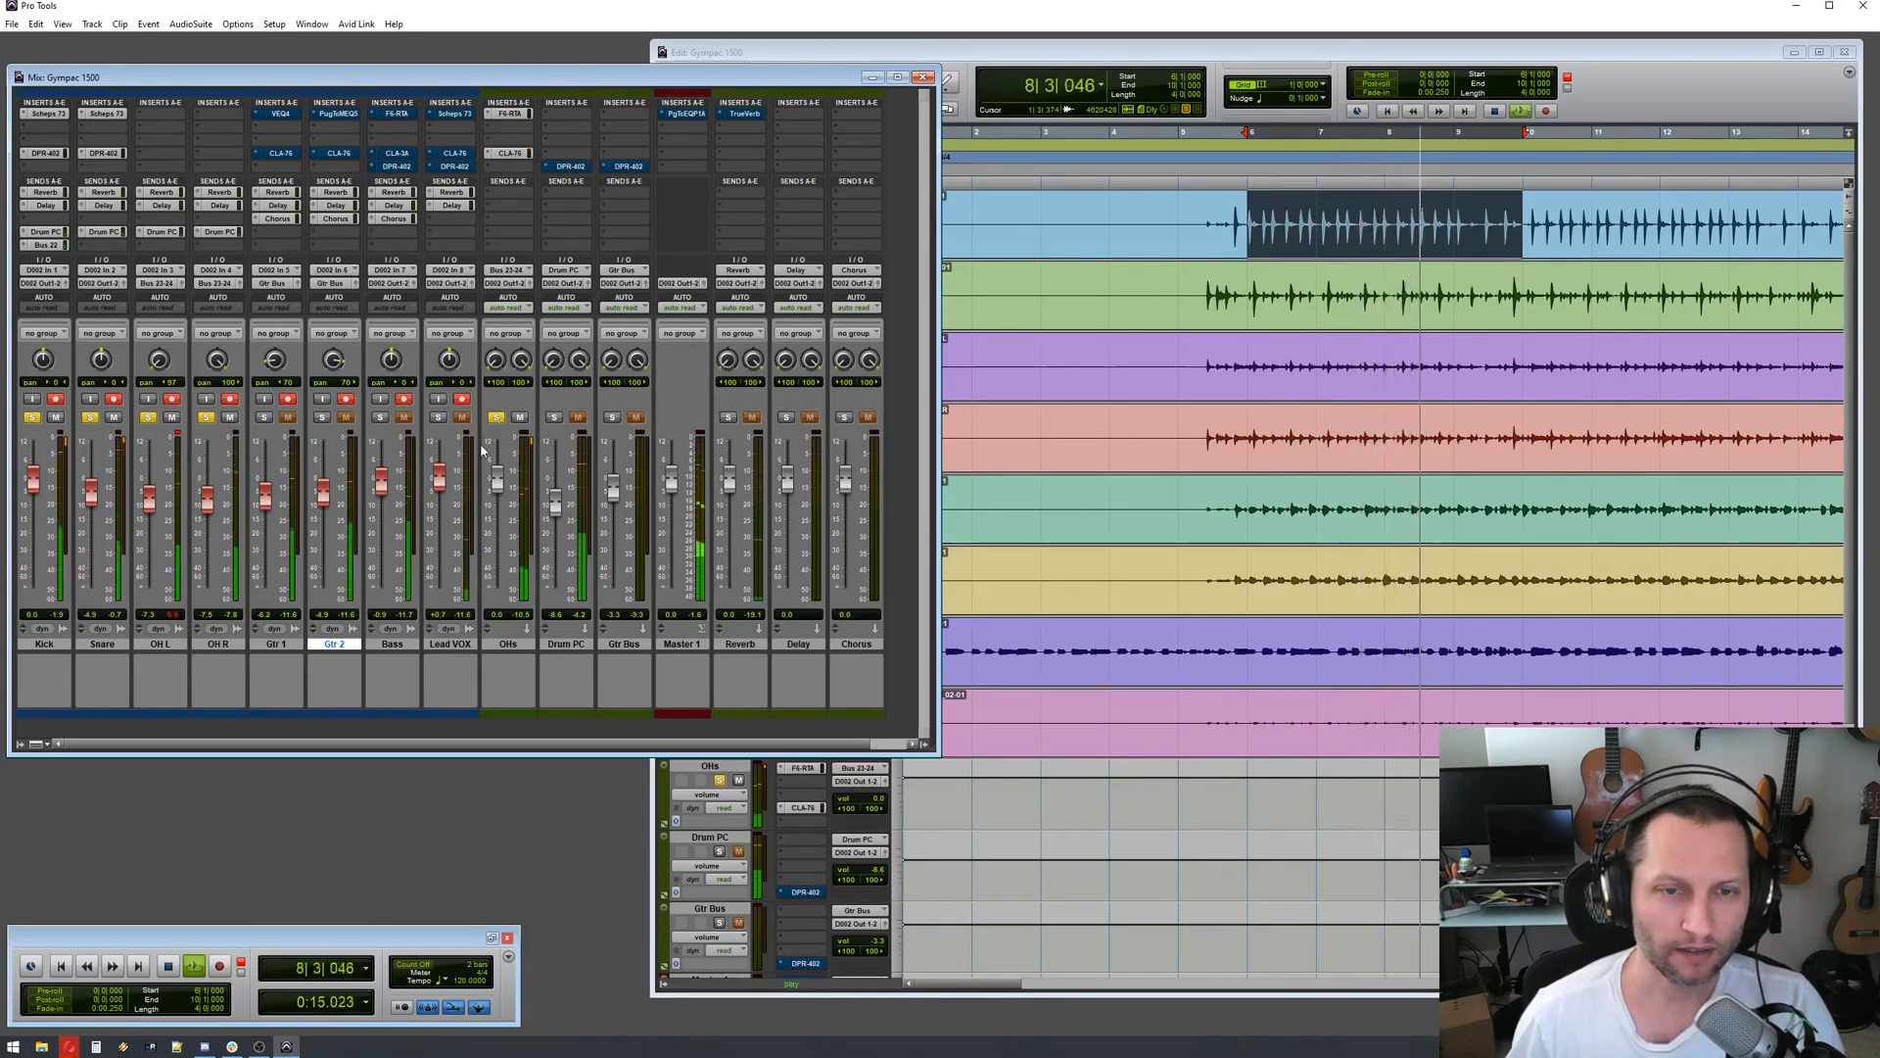
left_click(173, 968)
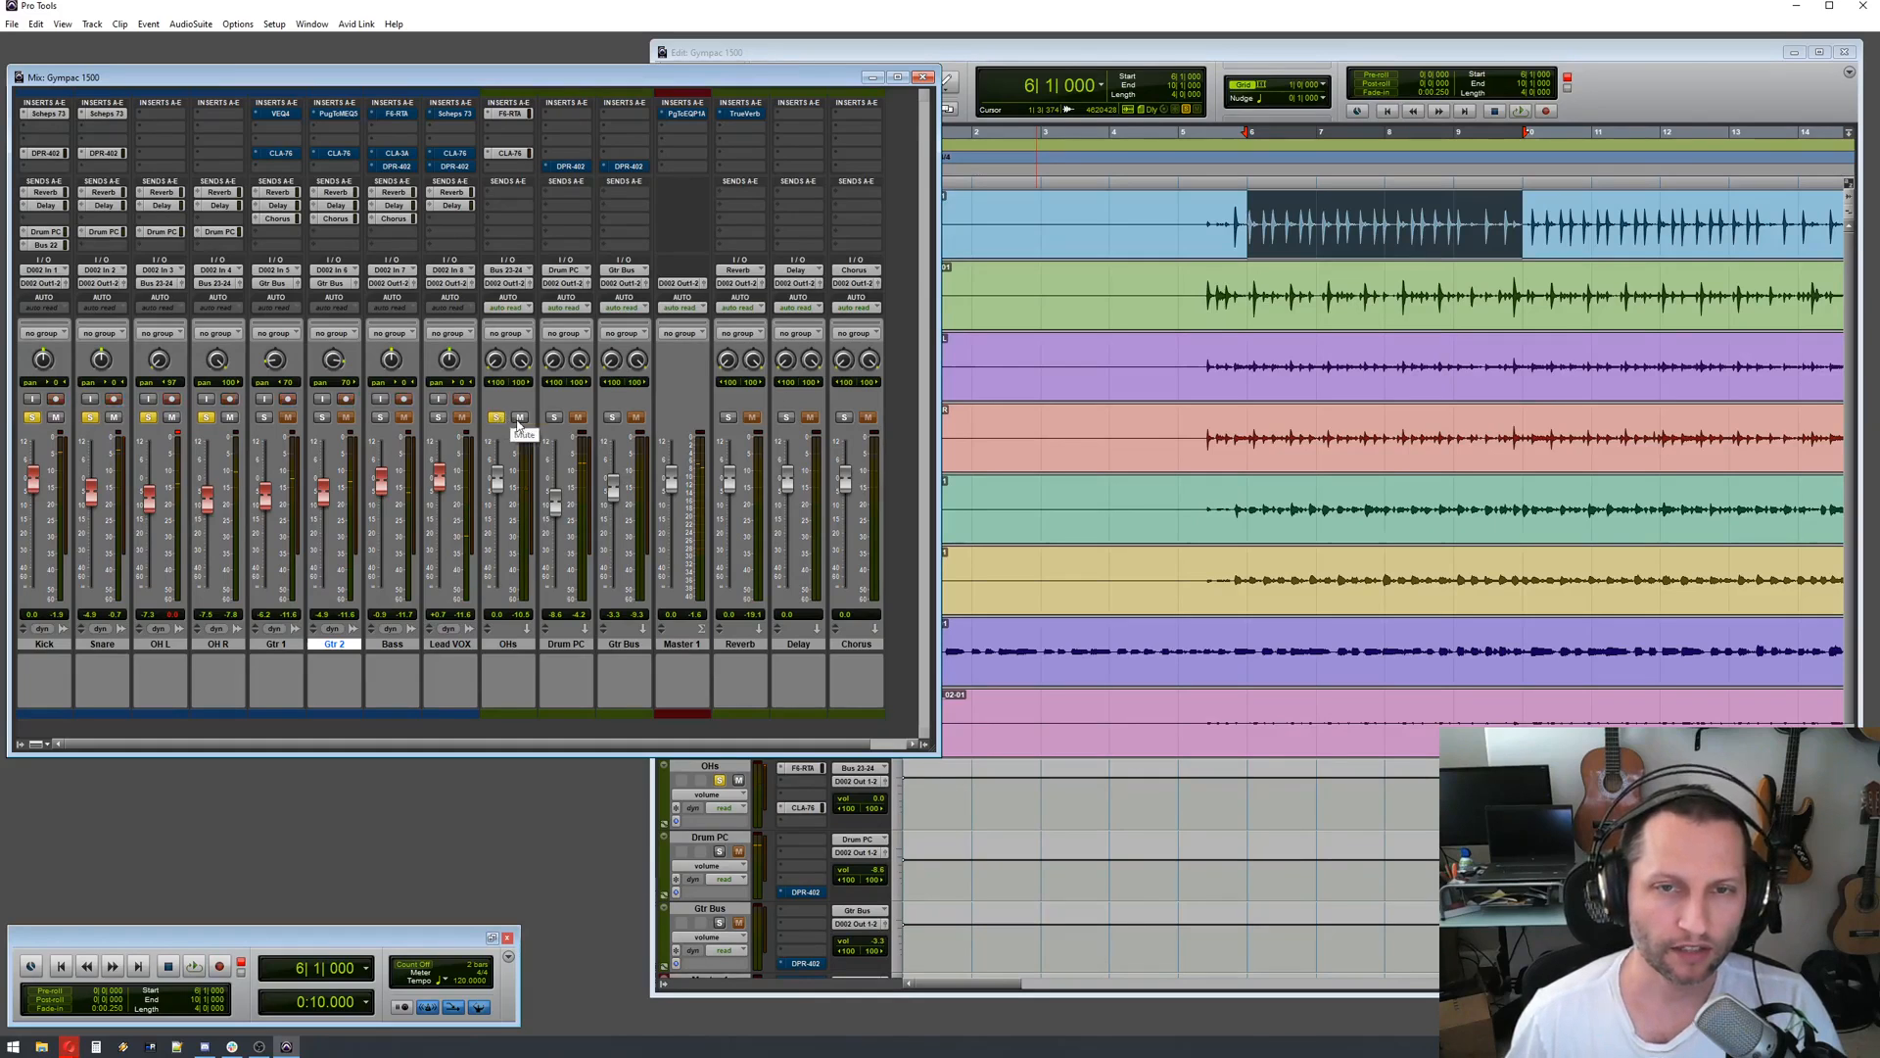
Open the bypassed DPR-402 compressor on the Drum PC bus.
left_click(571, 166)
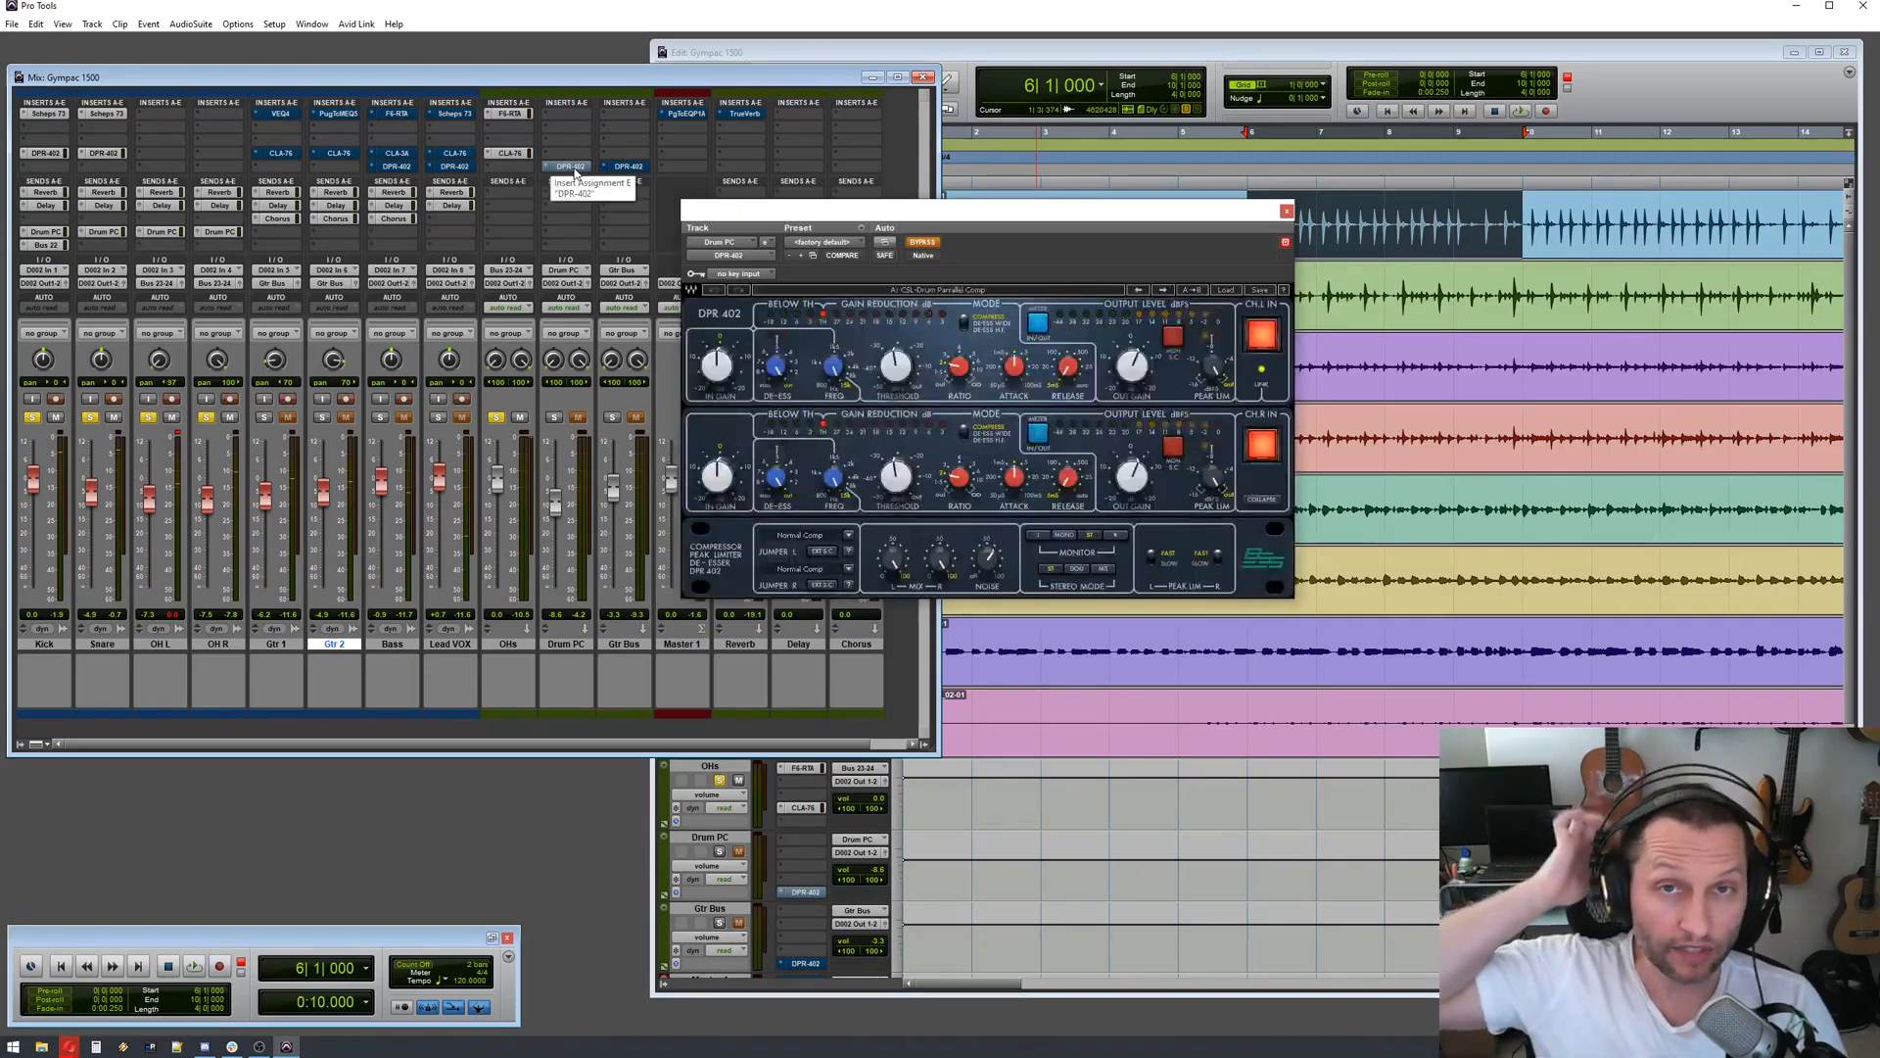
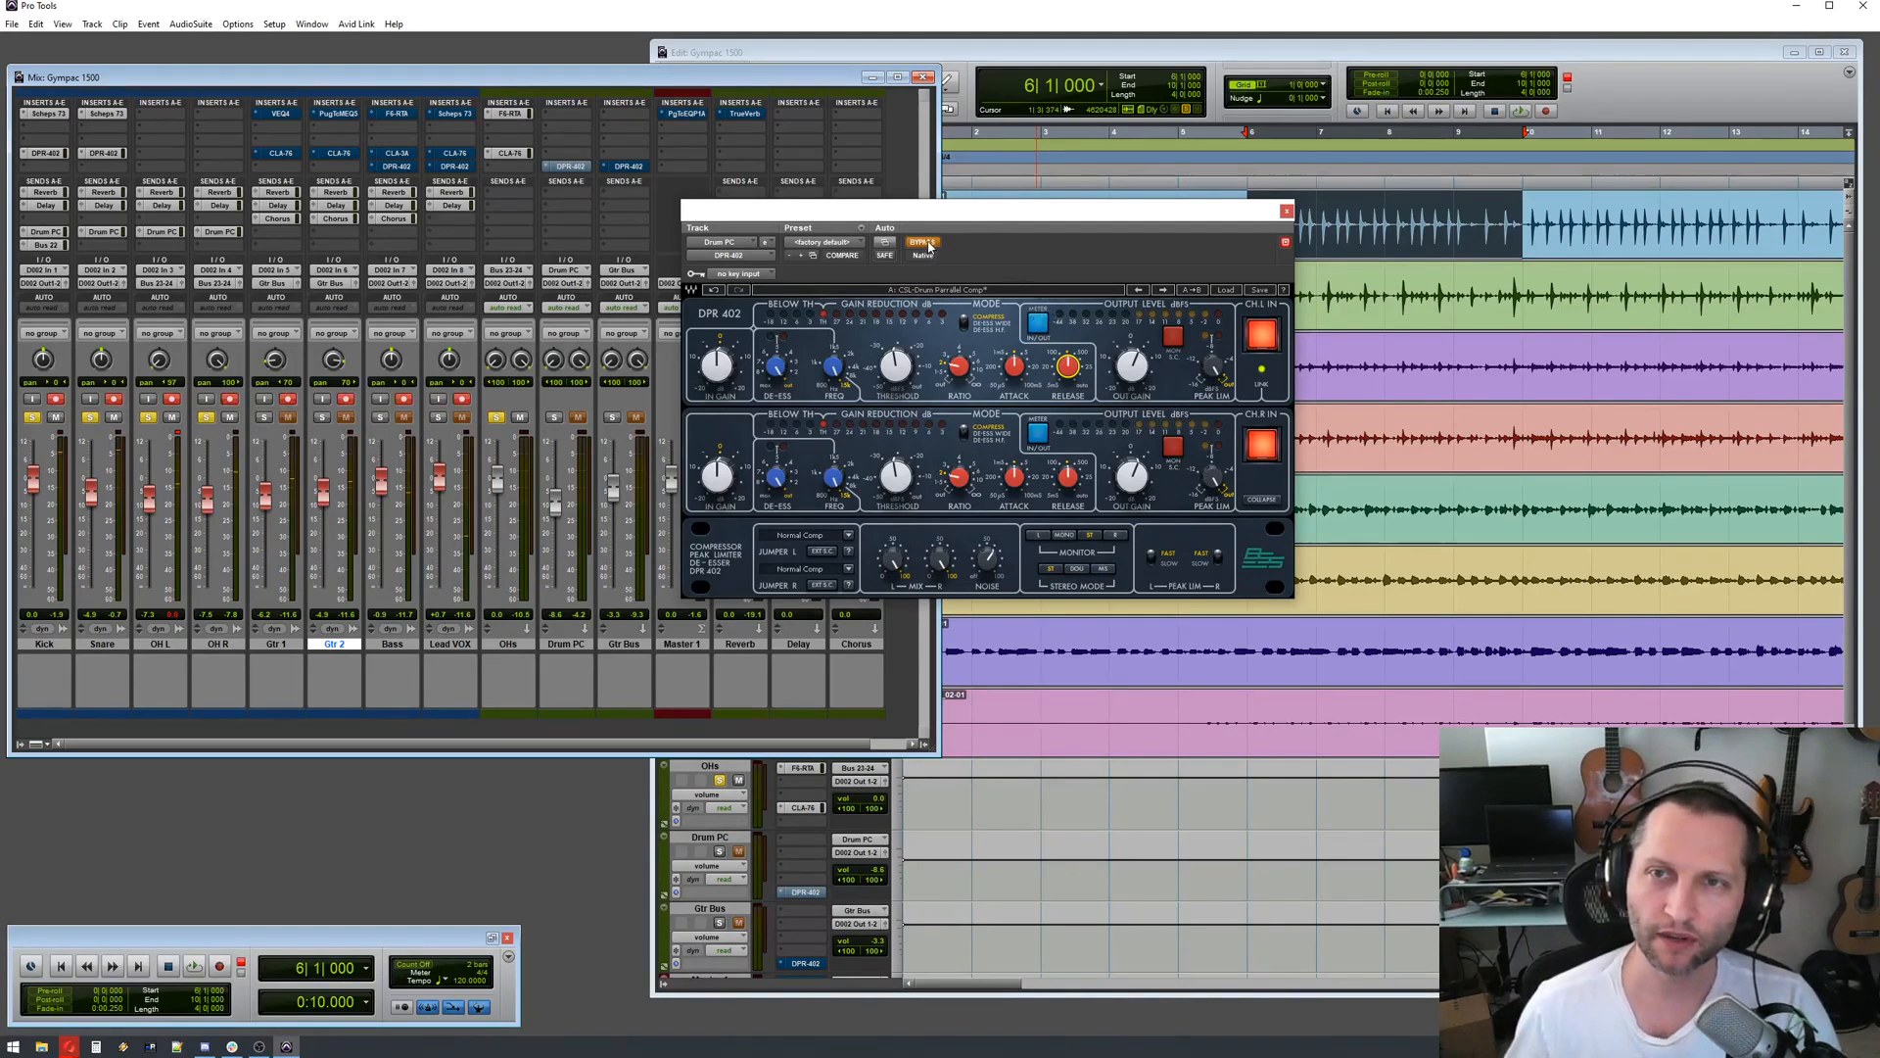
Close the DPR-402, and toggle the Drum PC bus mute during playback to compare the drums with and without parallel compression.
left_click(1287, 212)
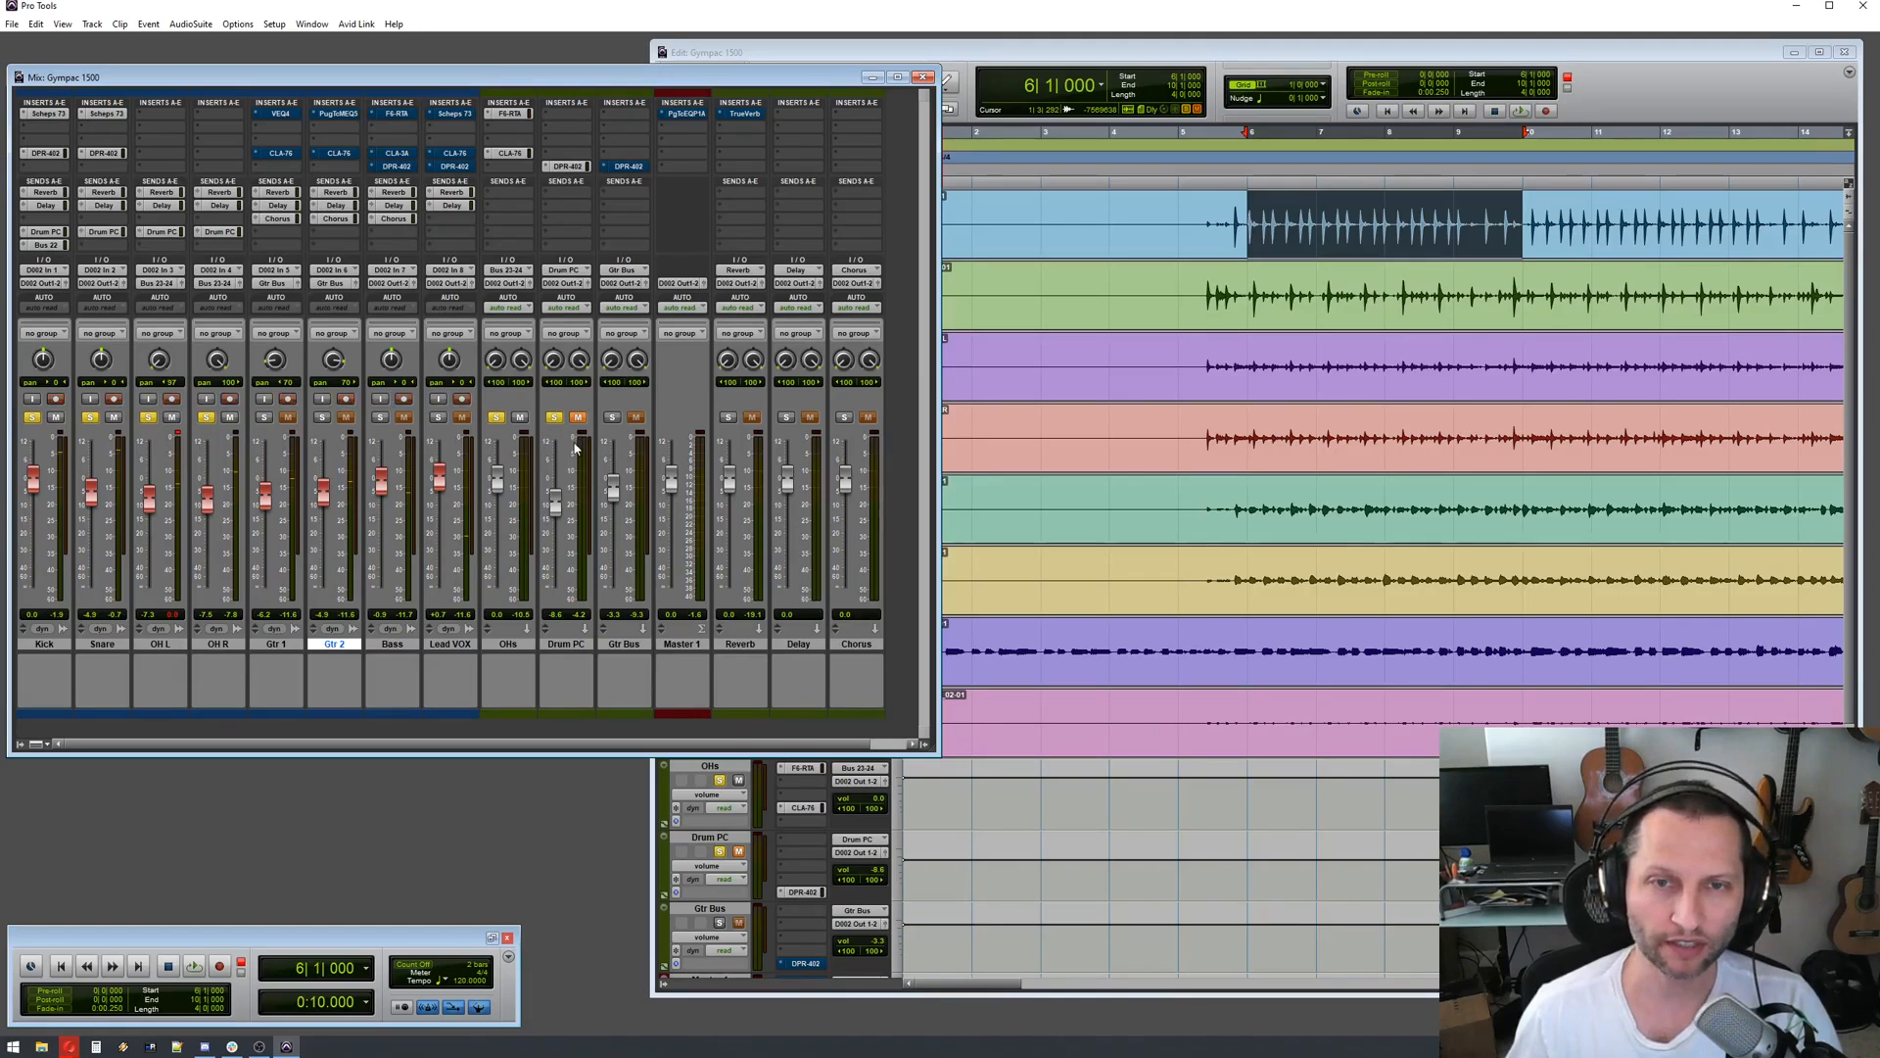
key("space")
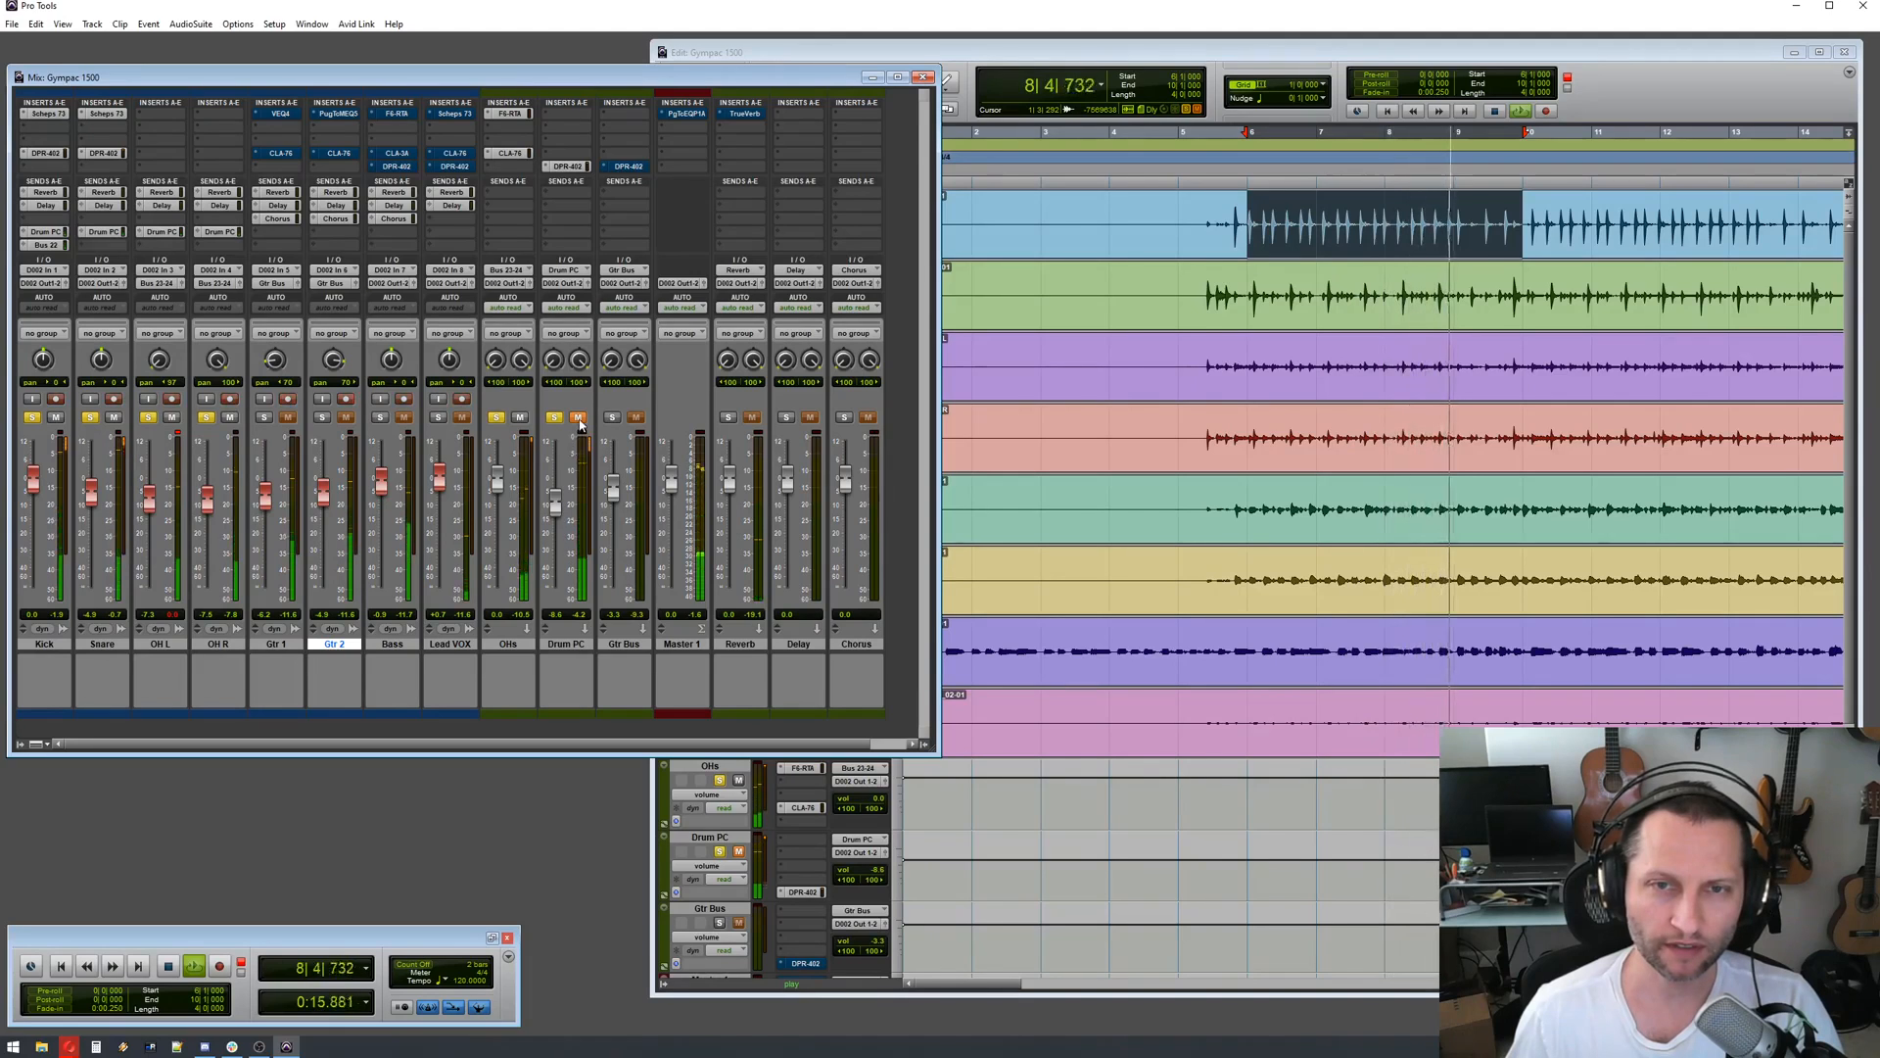
left_click(578, 418)
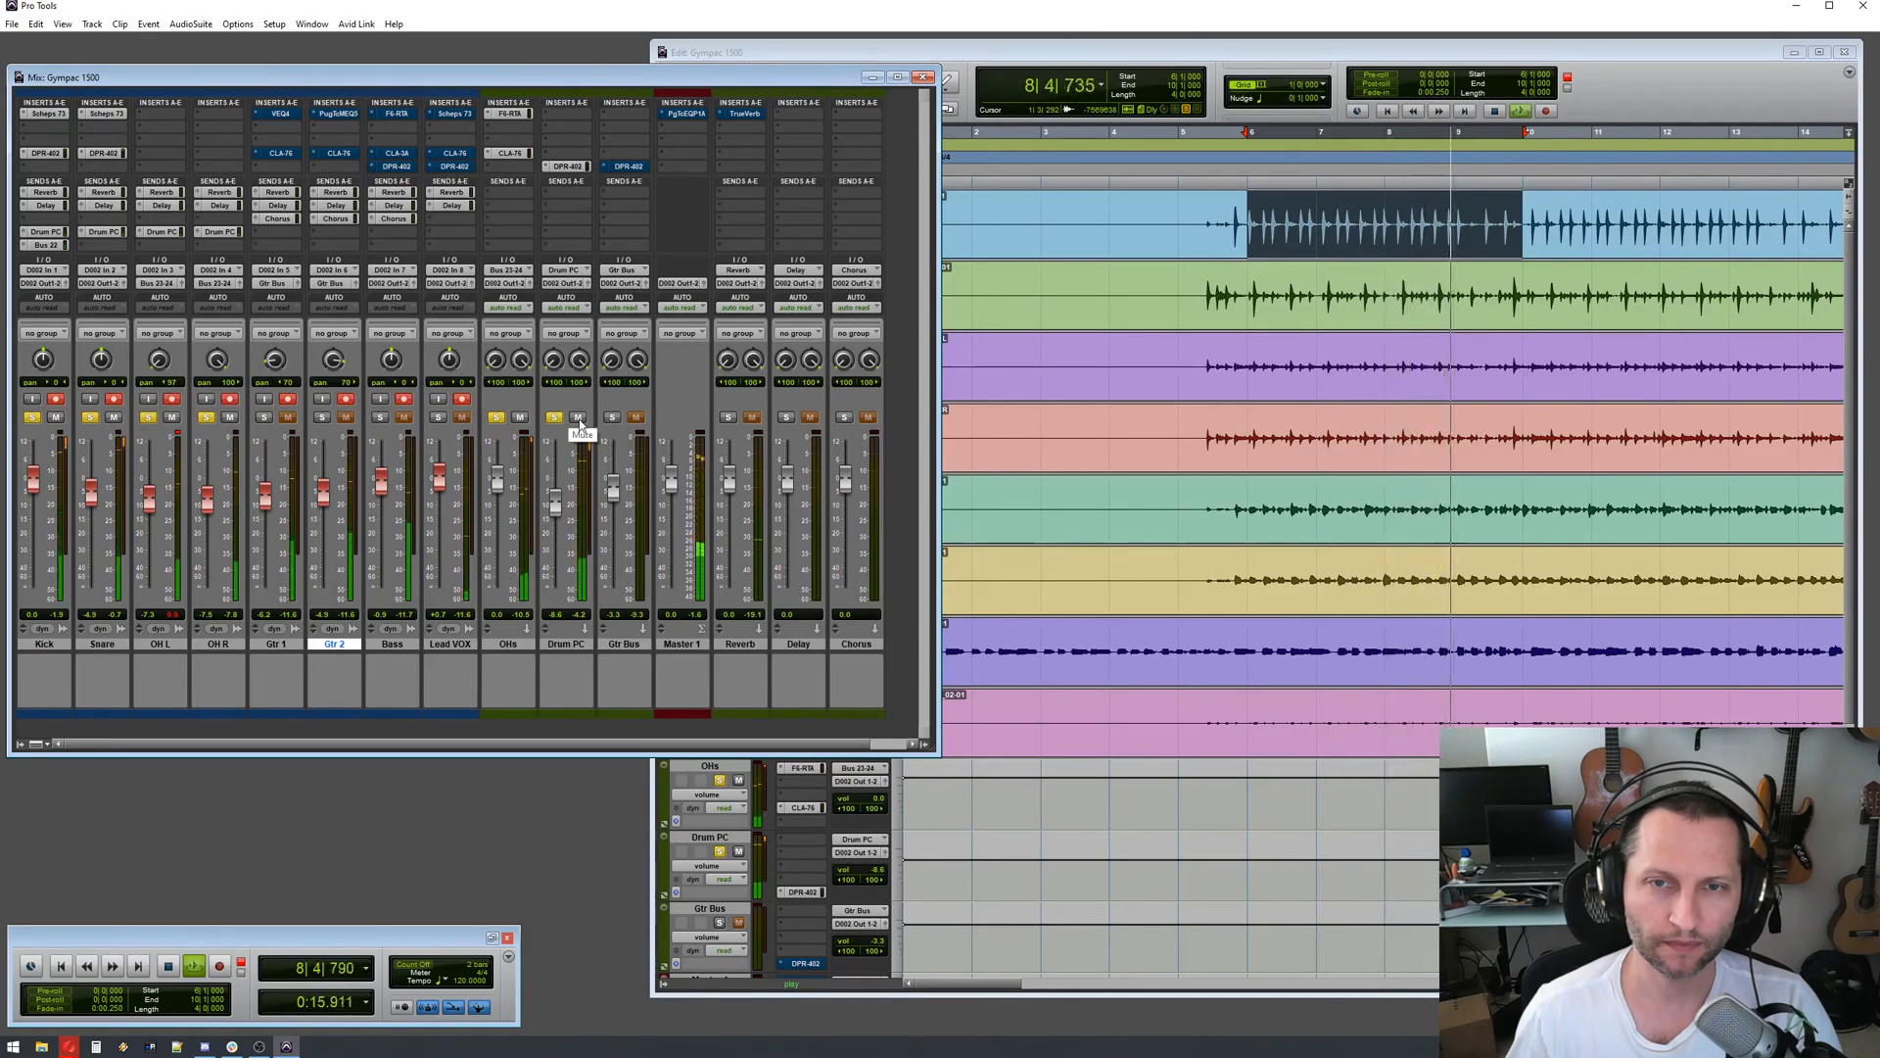
left_click(579, 418)
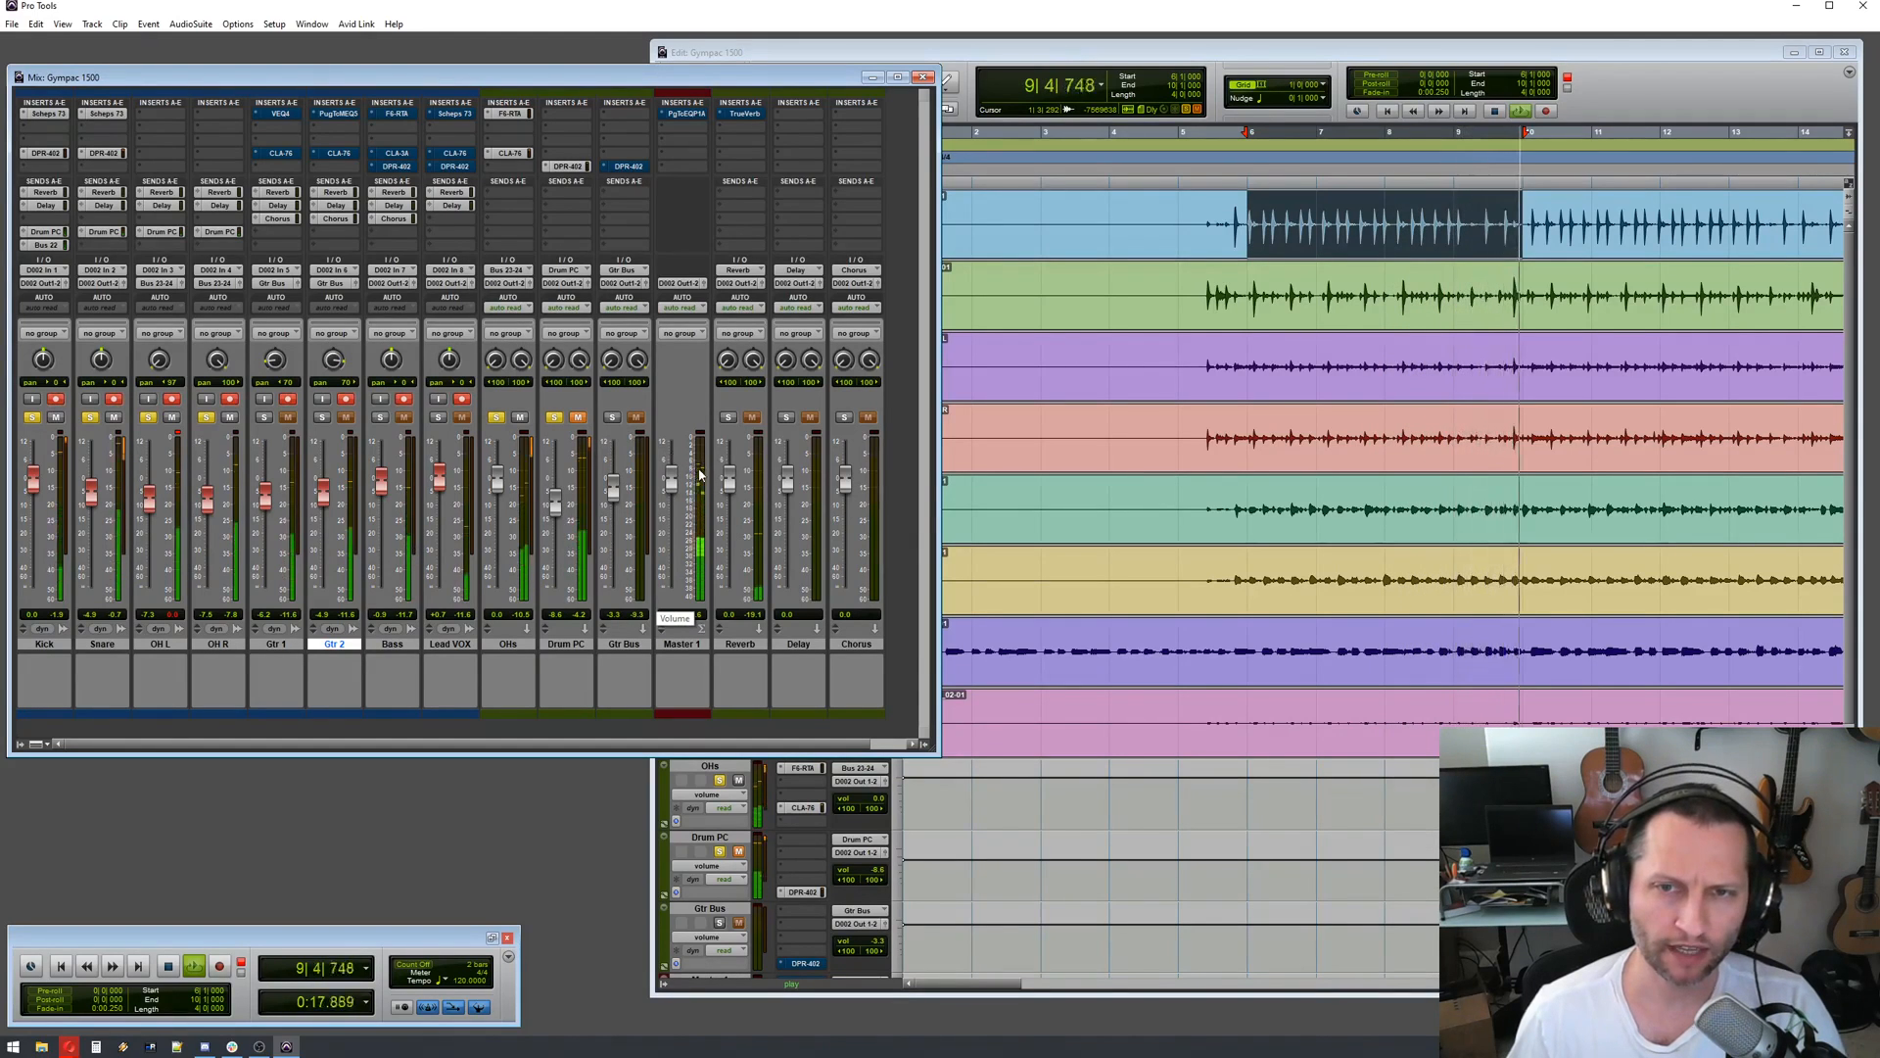
left_click(579, 419)
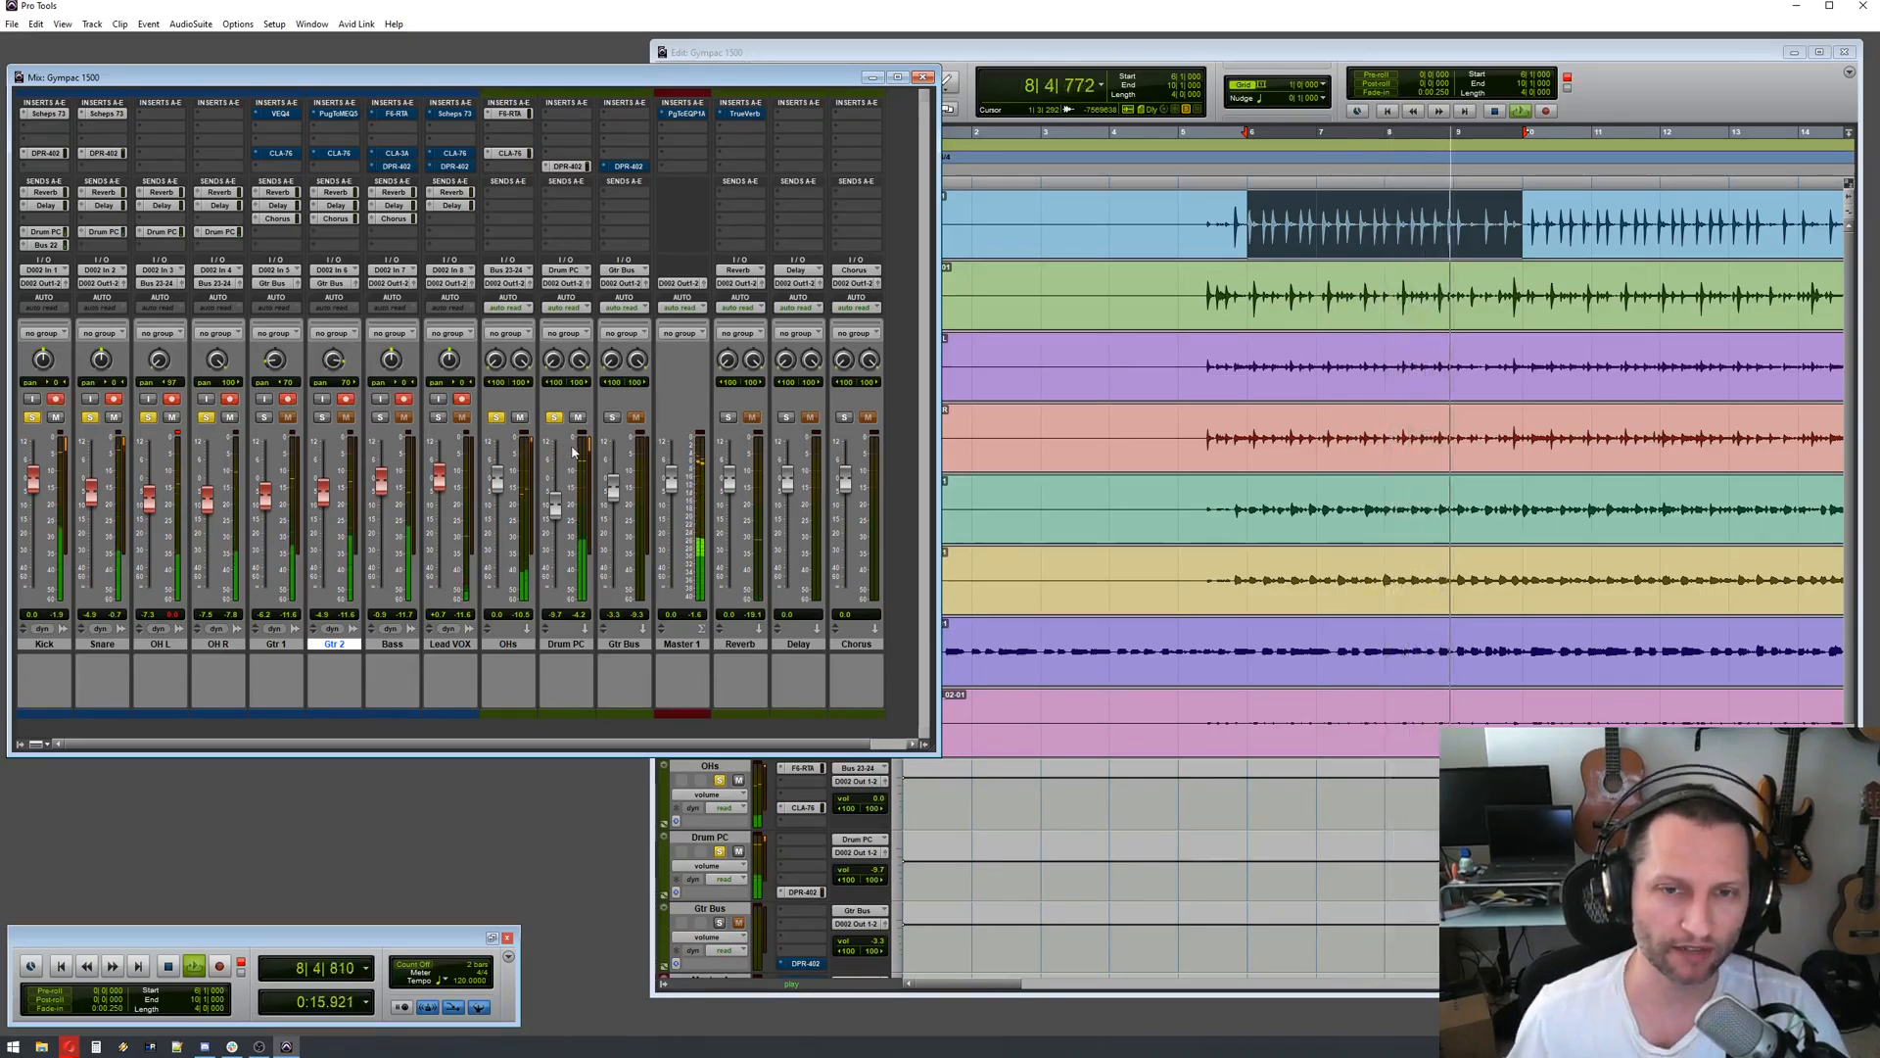
key("space")
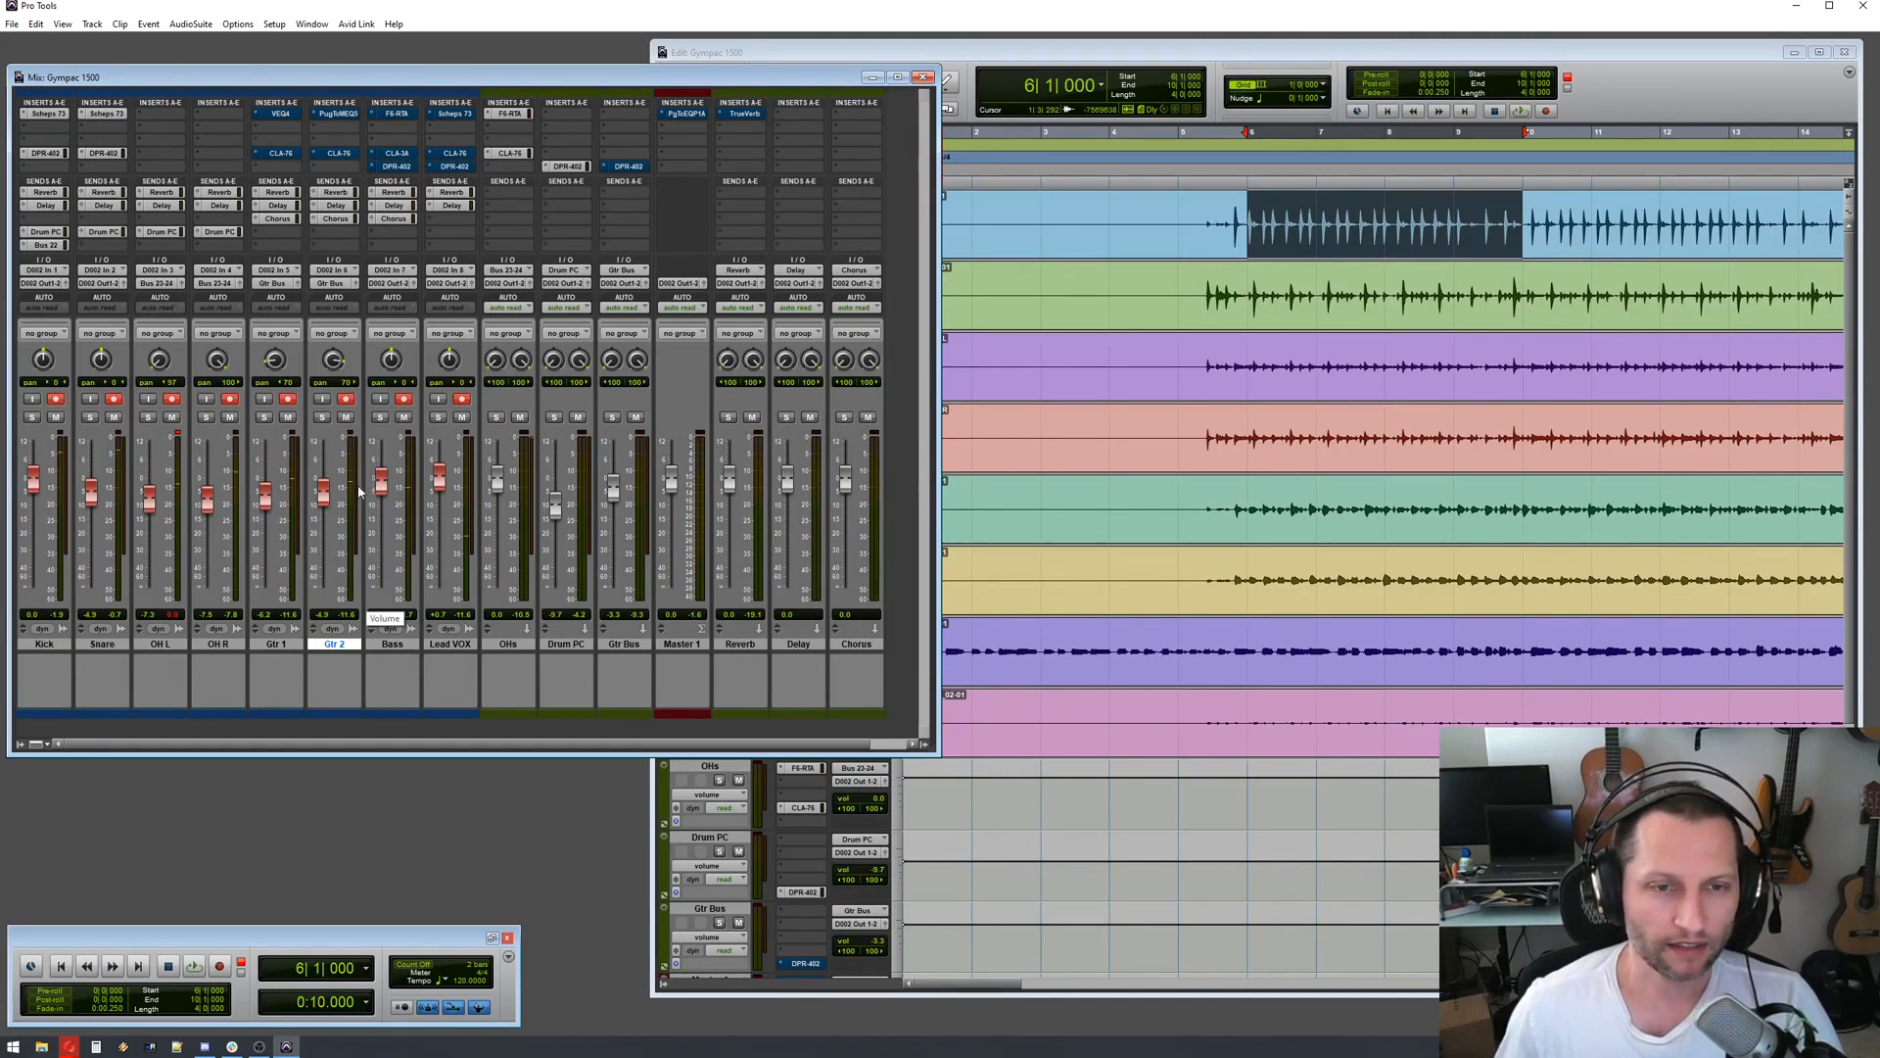
Solo the Bass track, and select and play its intro phrase up to the start of bar 5.
left_click(384, 420)
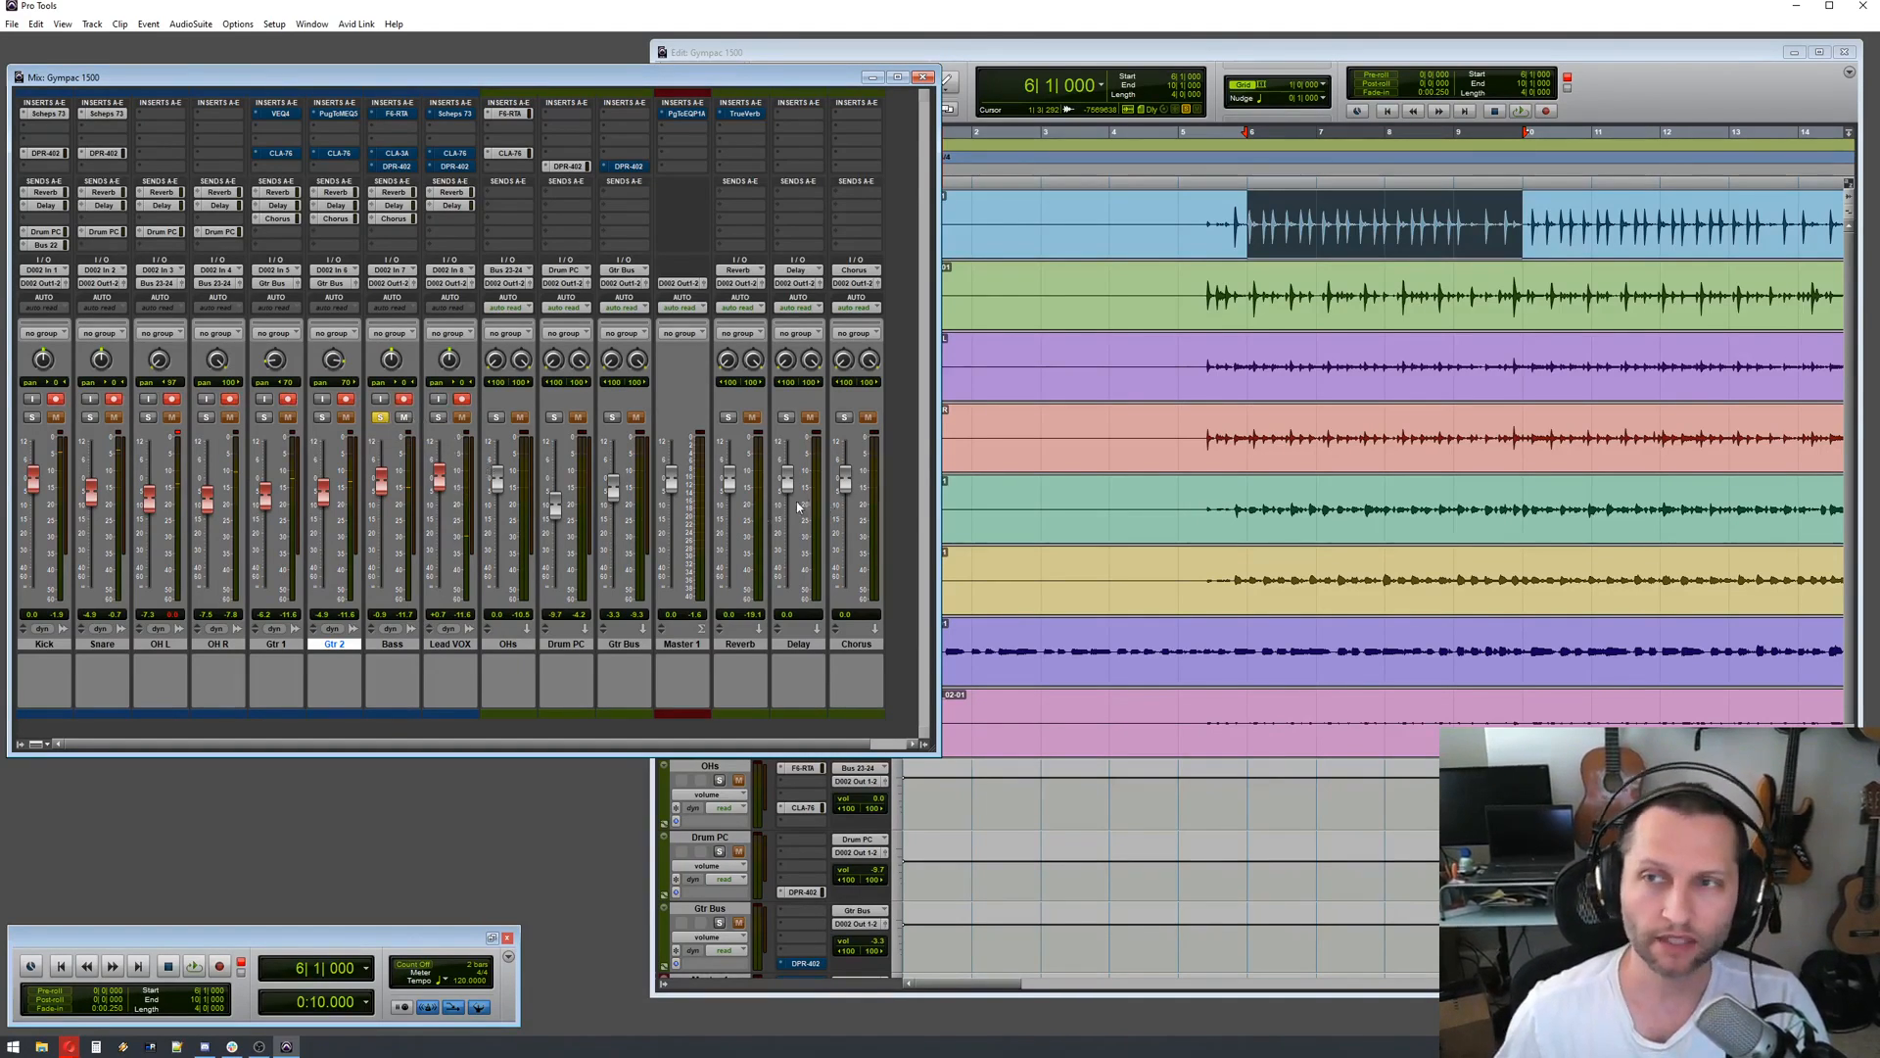
left_click(1084, 71)
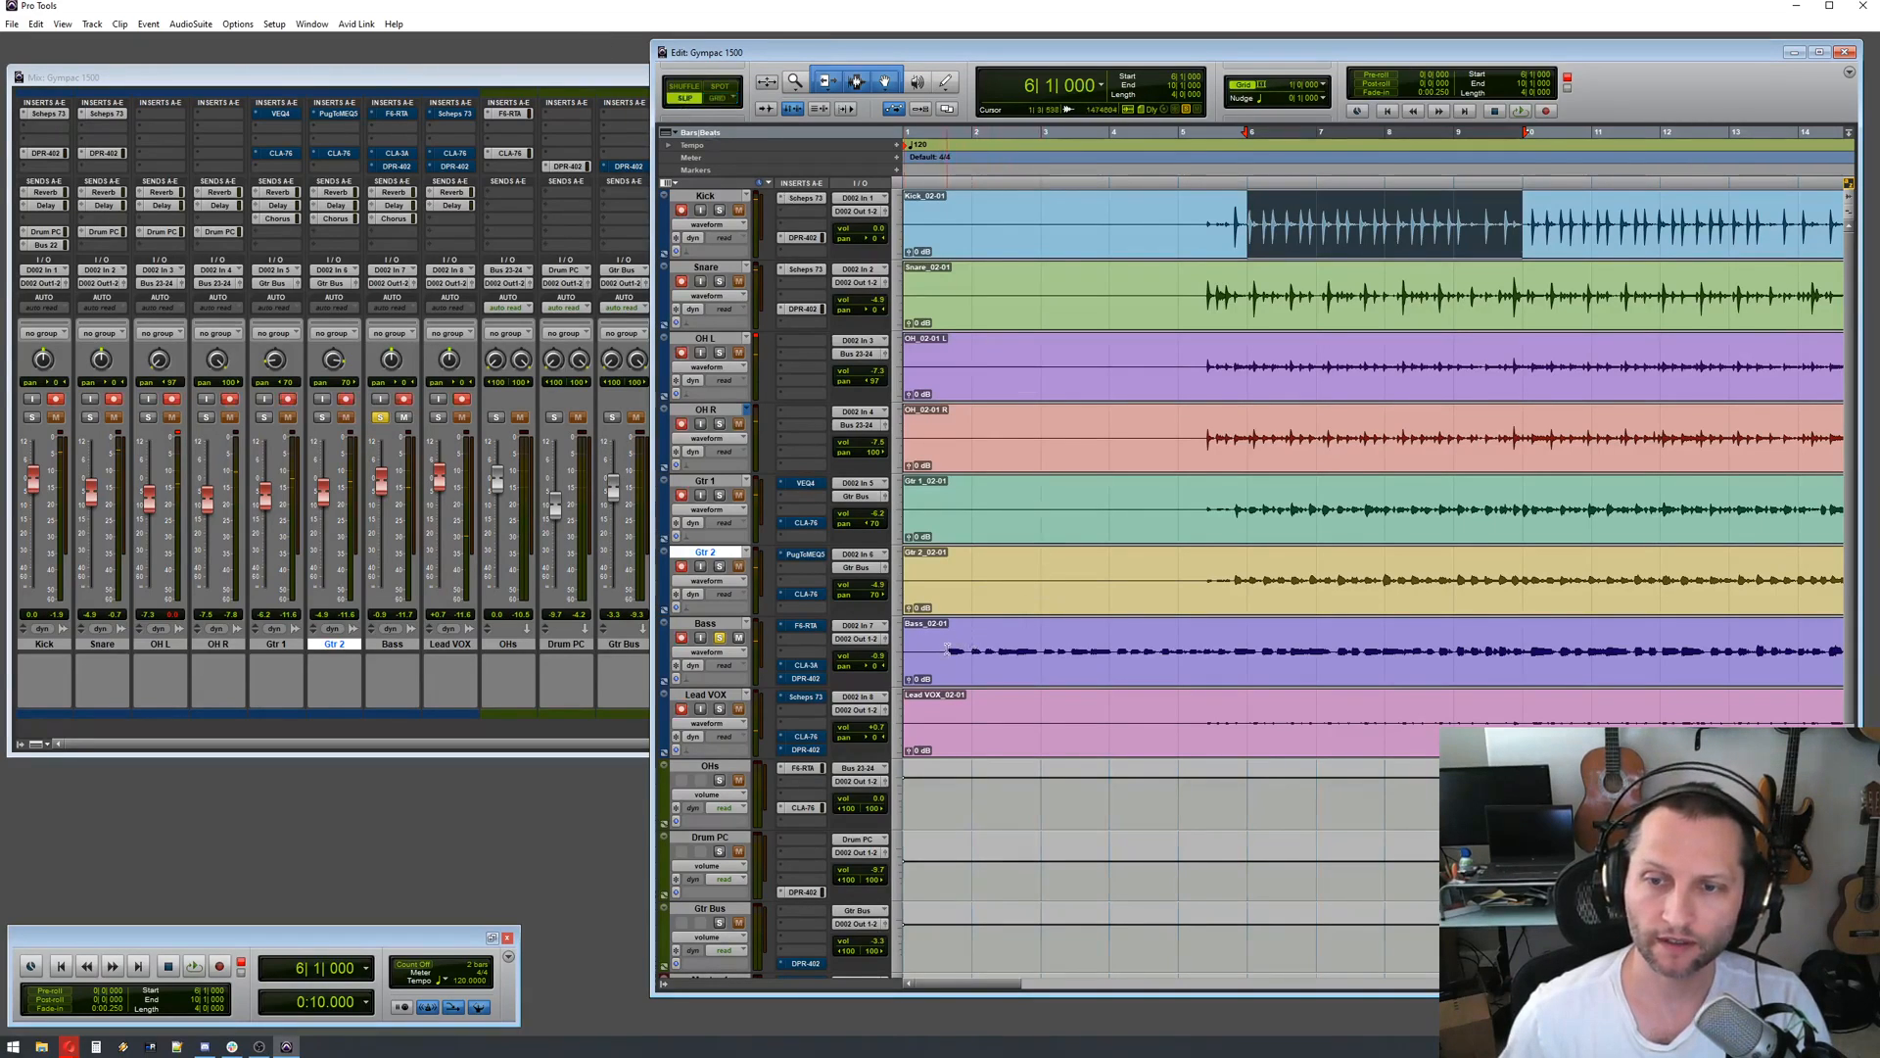
left_click_drag(946, 652, 1236, 652)
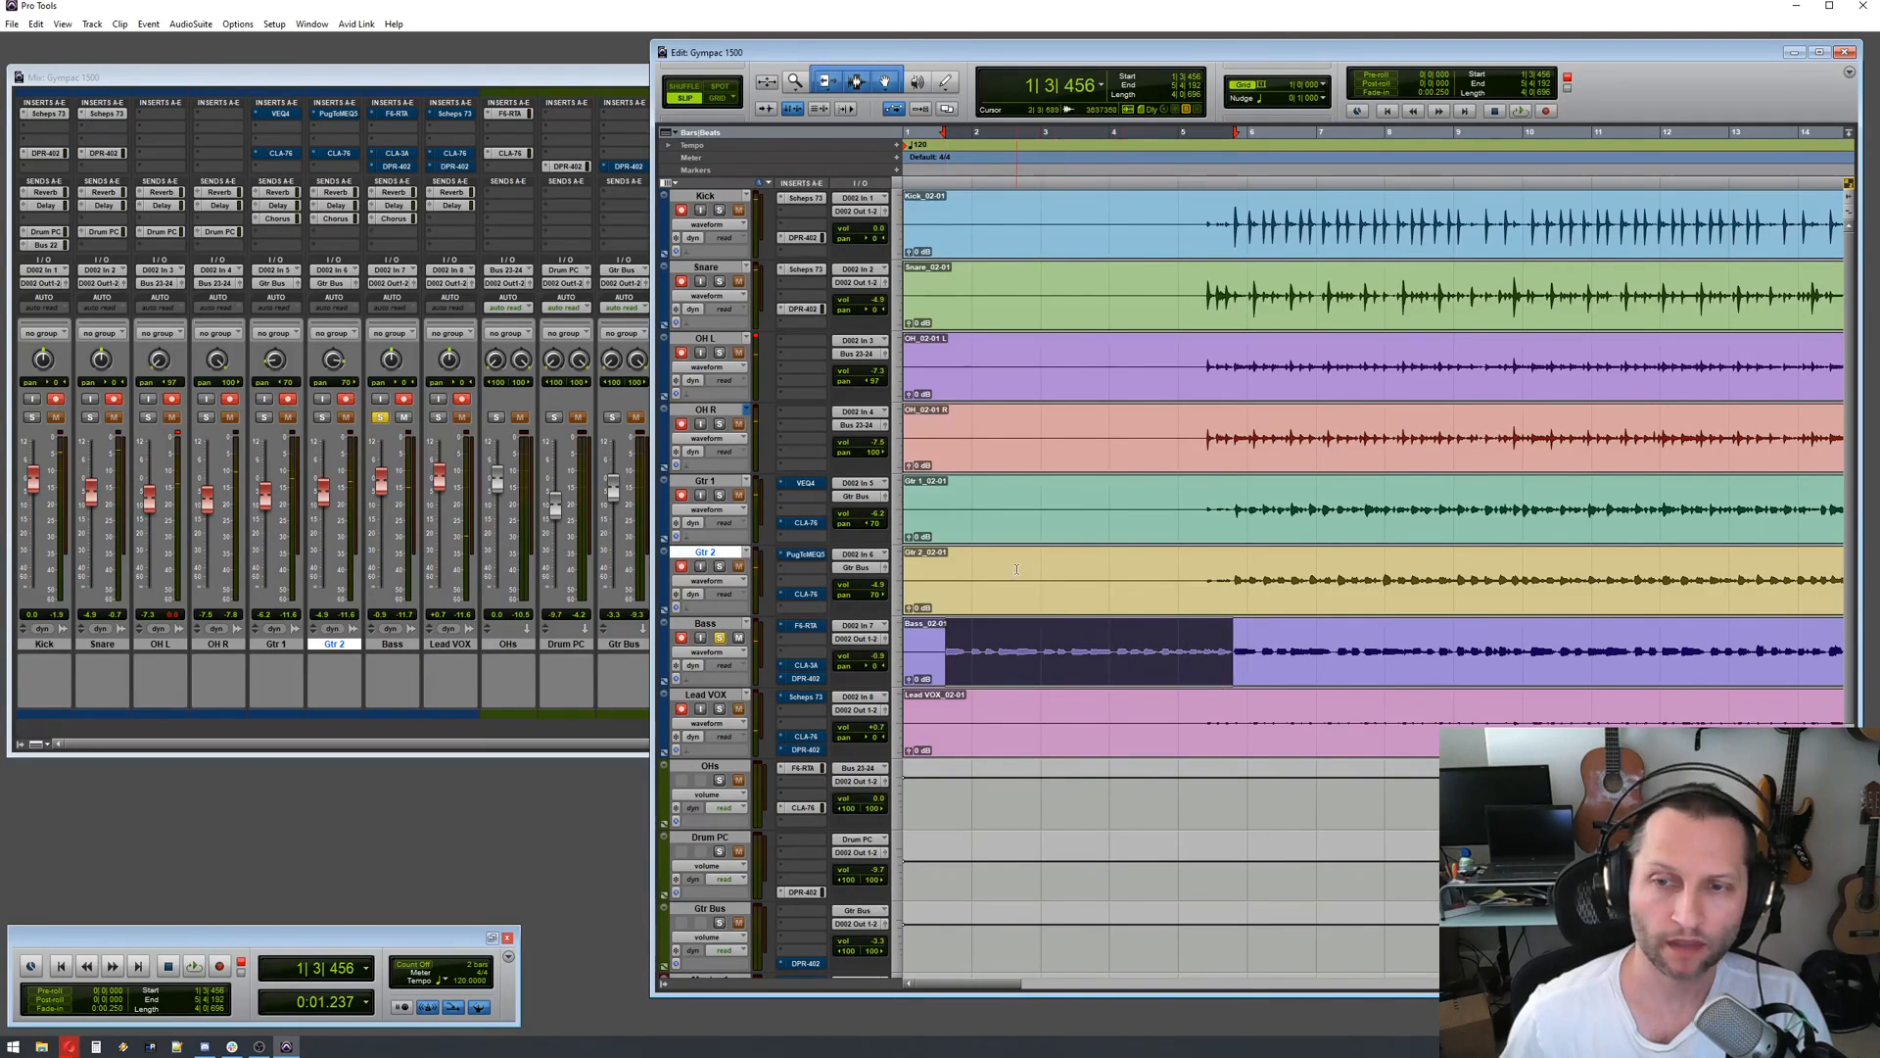
key("space")
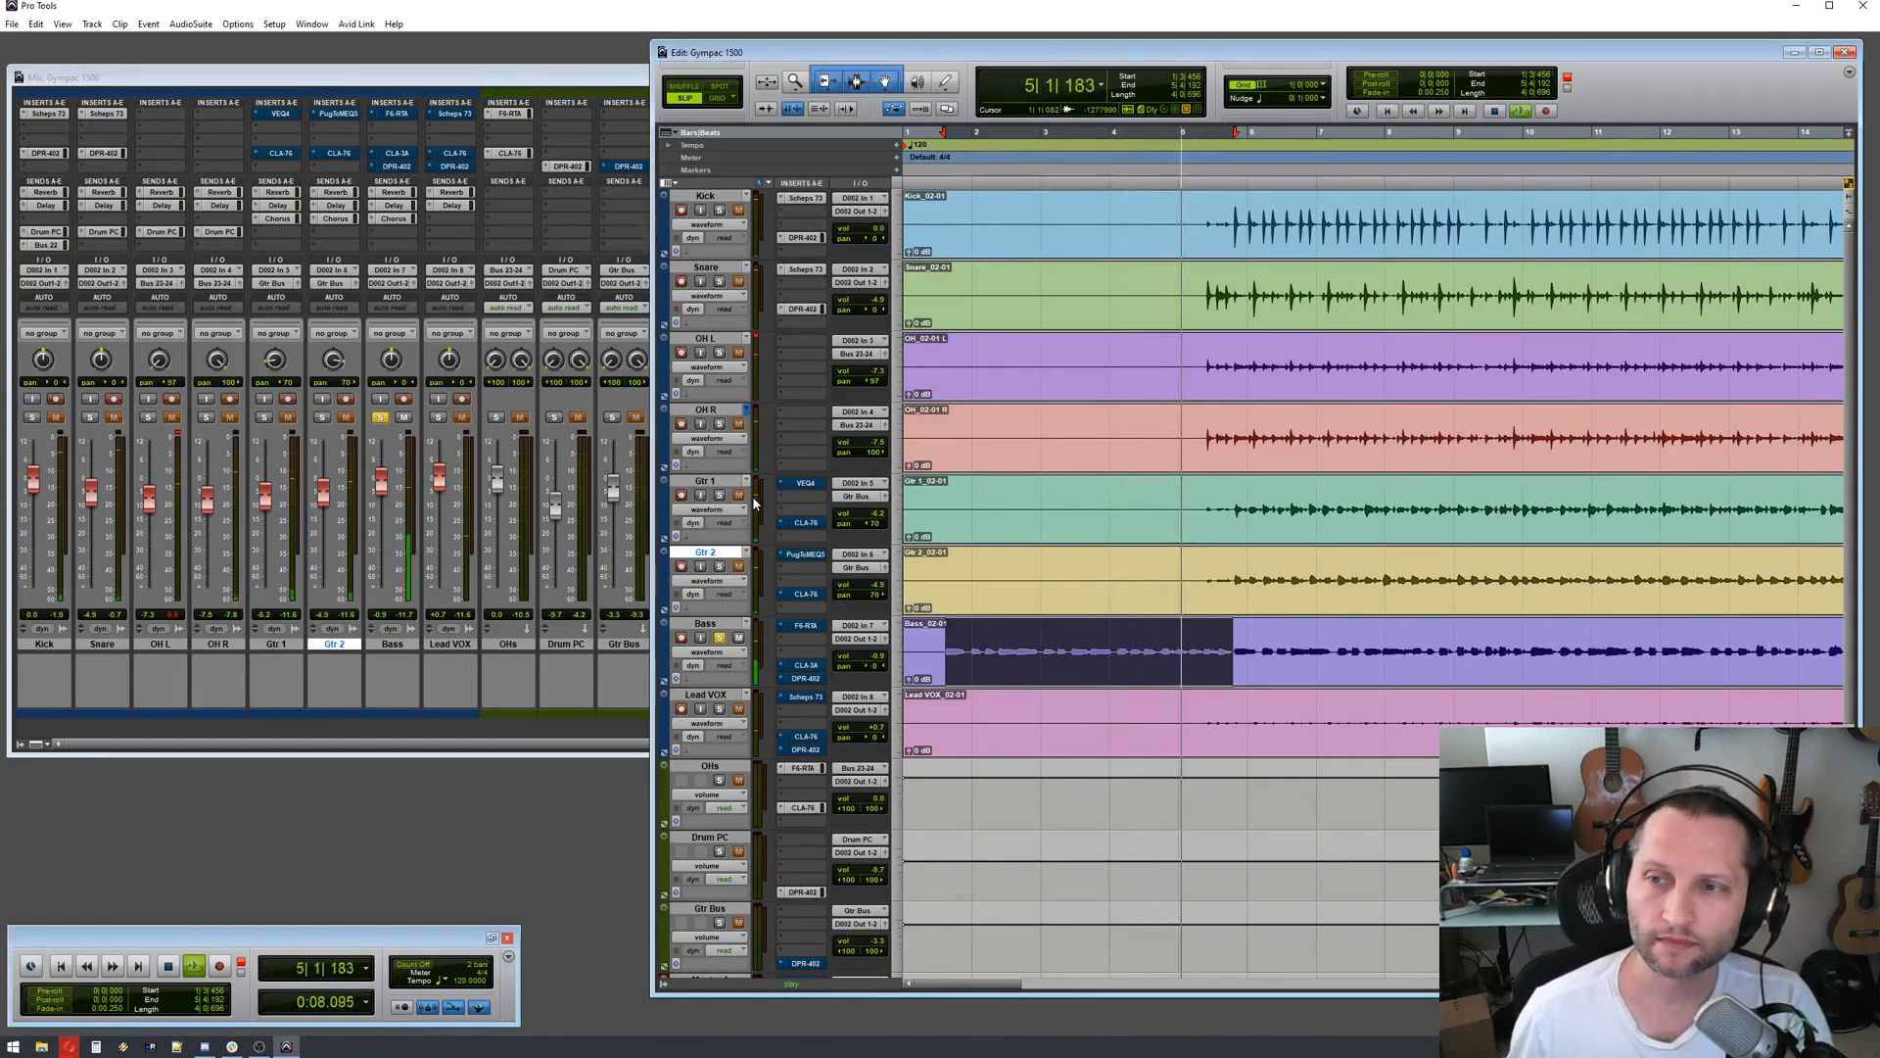
key("space")
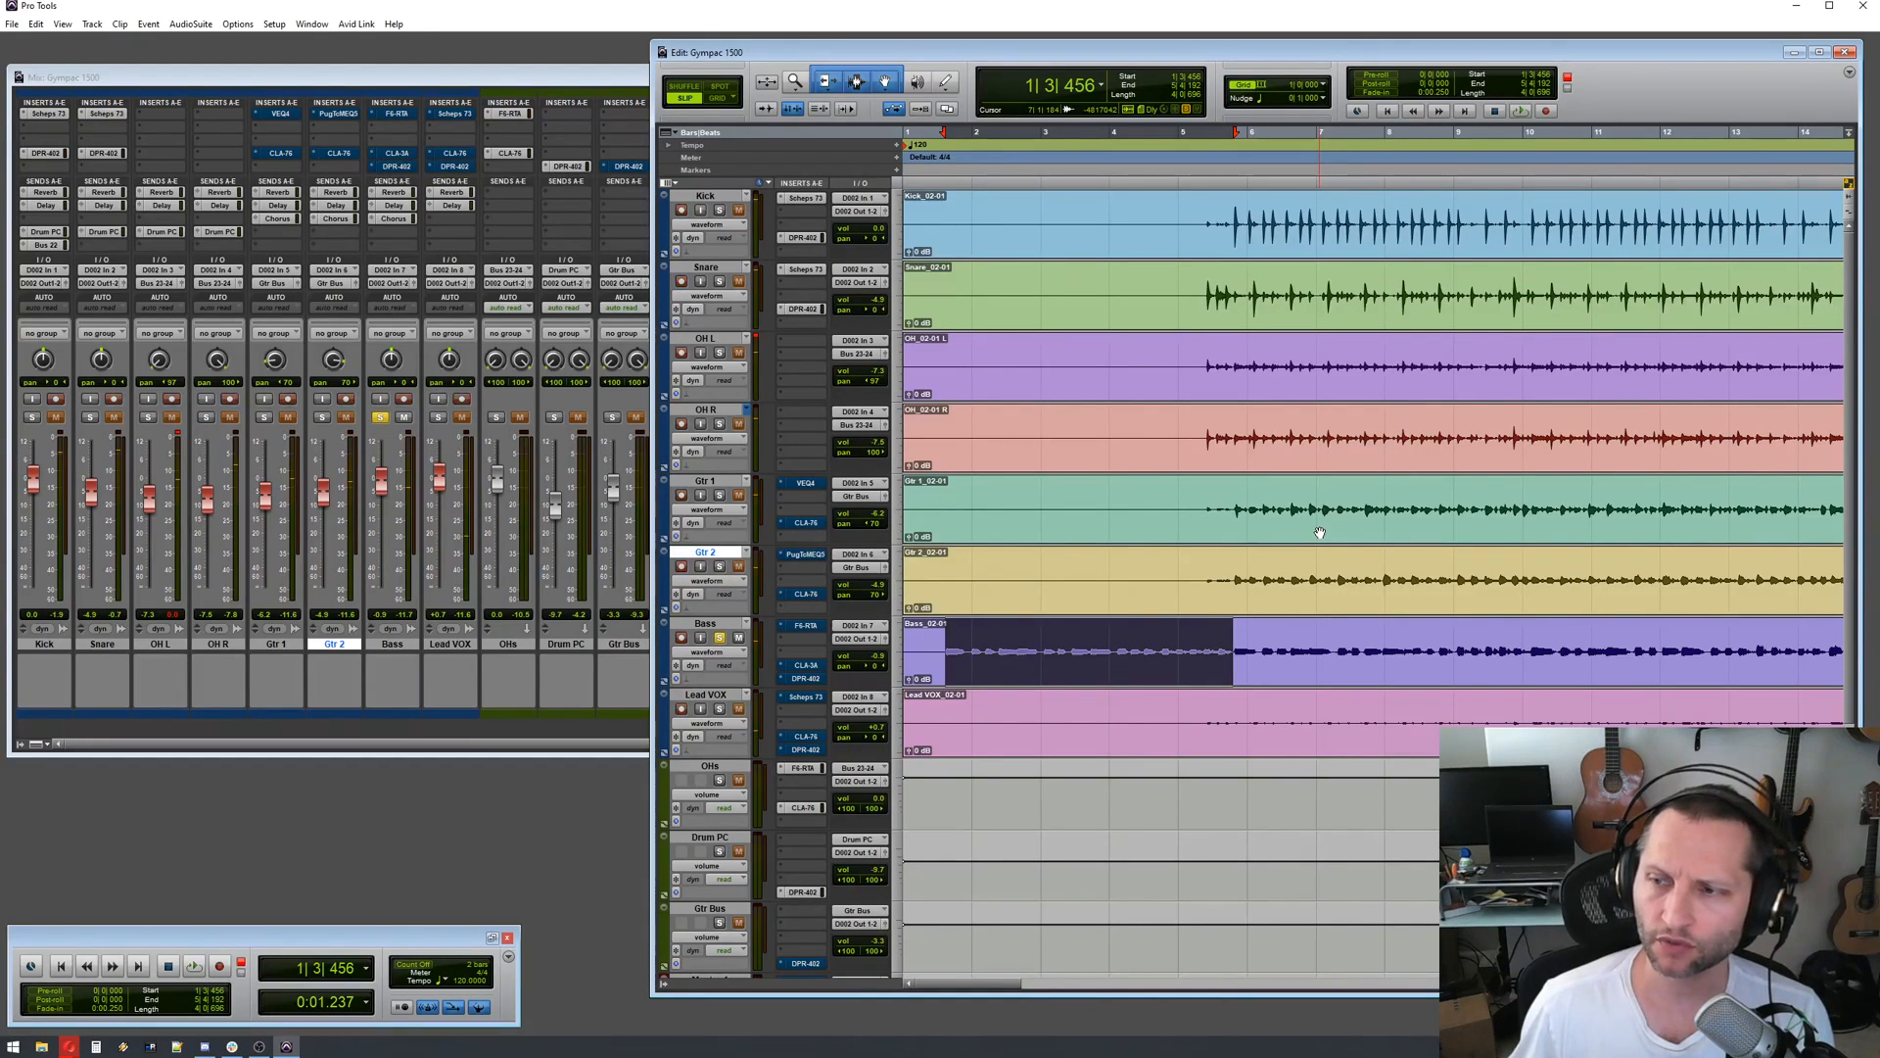
Normalize the full Gtr 1, Gtr 2, Bass and Lead VOX clips to a 0.0 dB peak with AudioSuite, and audition the soloed Bass.
left_click_drag(1006, 989, 940, 988)
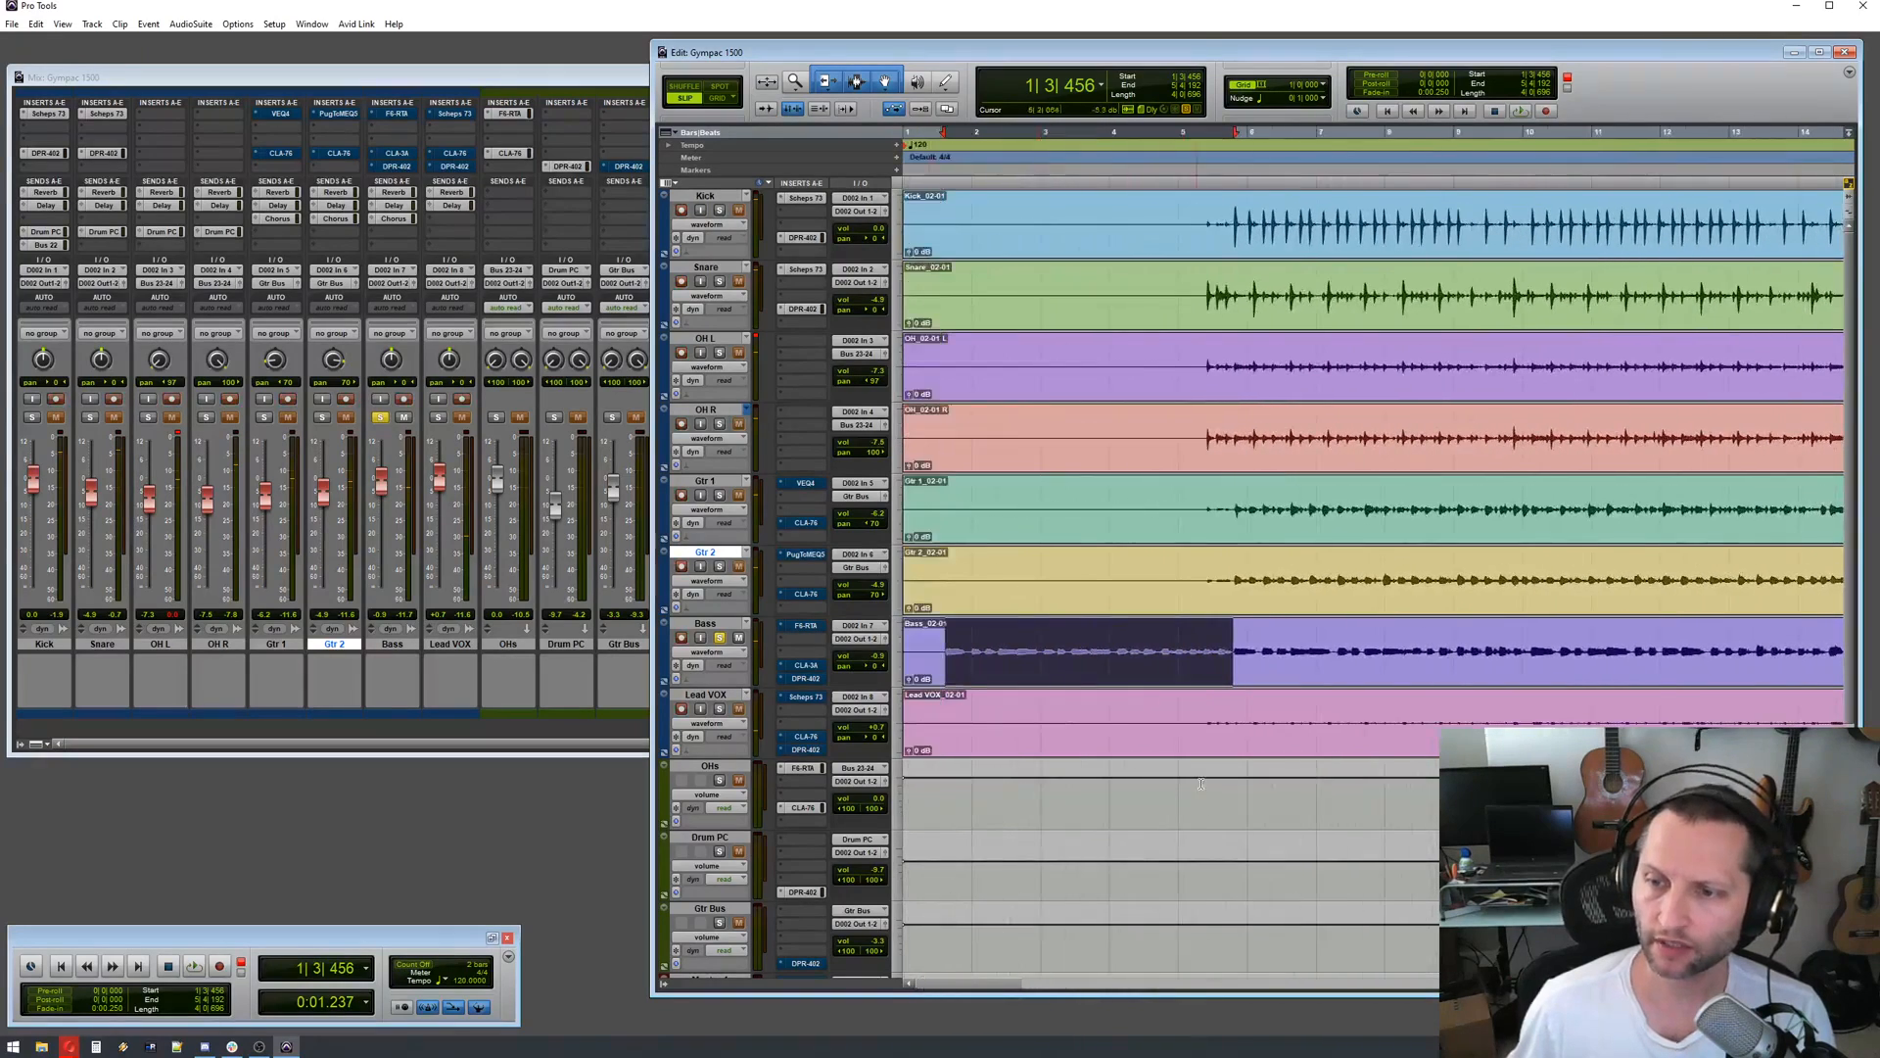
left_click(1252, 755)
left_click(1285, 674, "shift")
left_click(1272, 585, "shift")
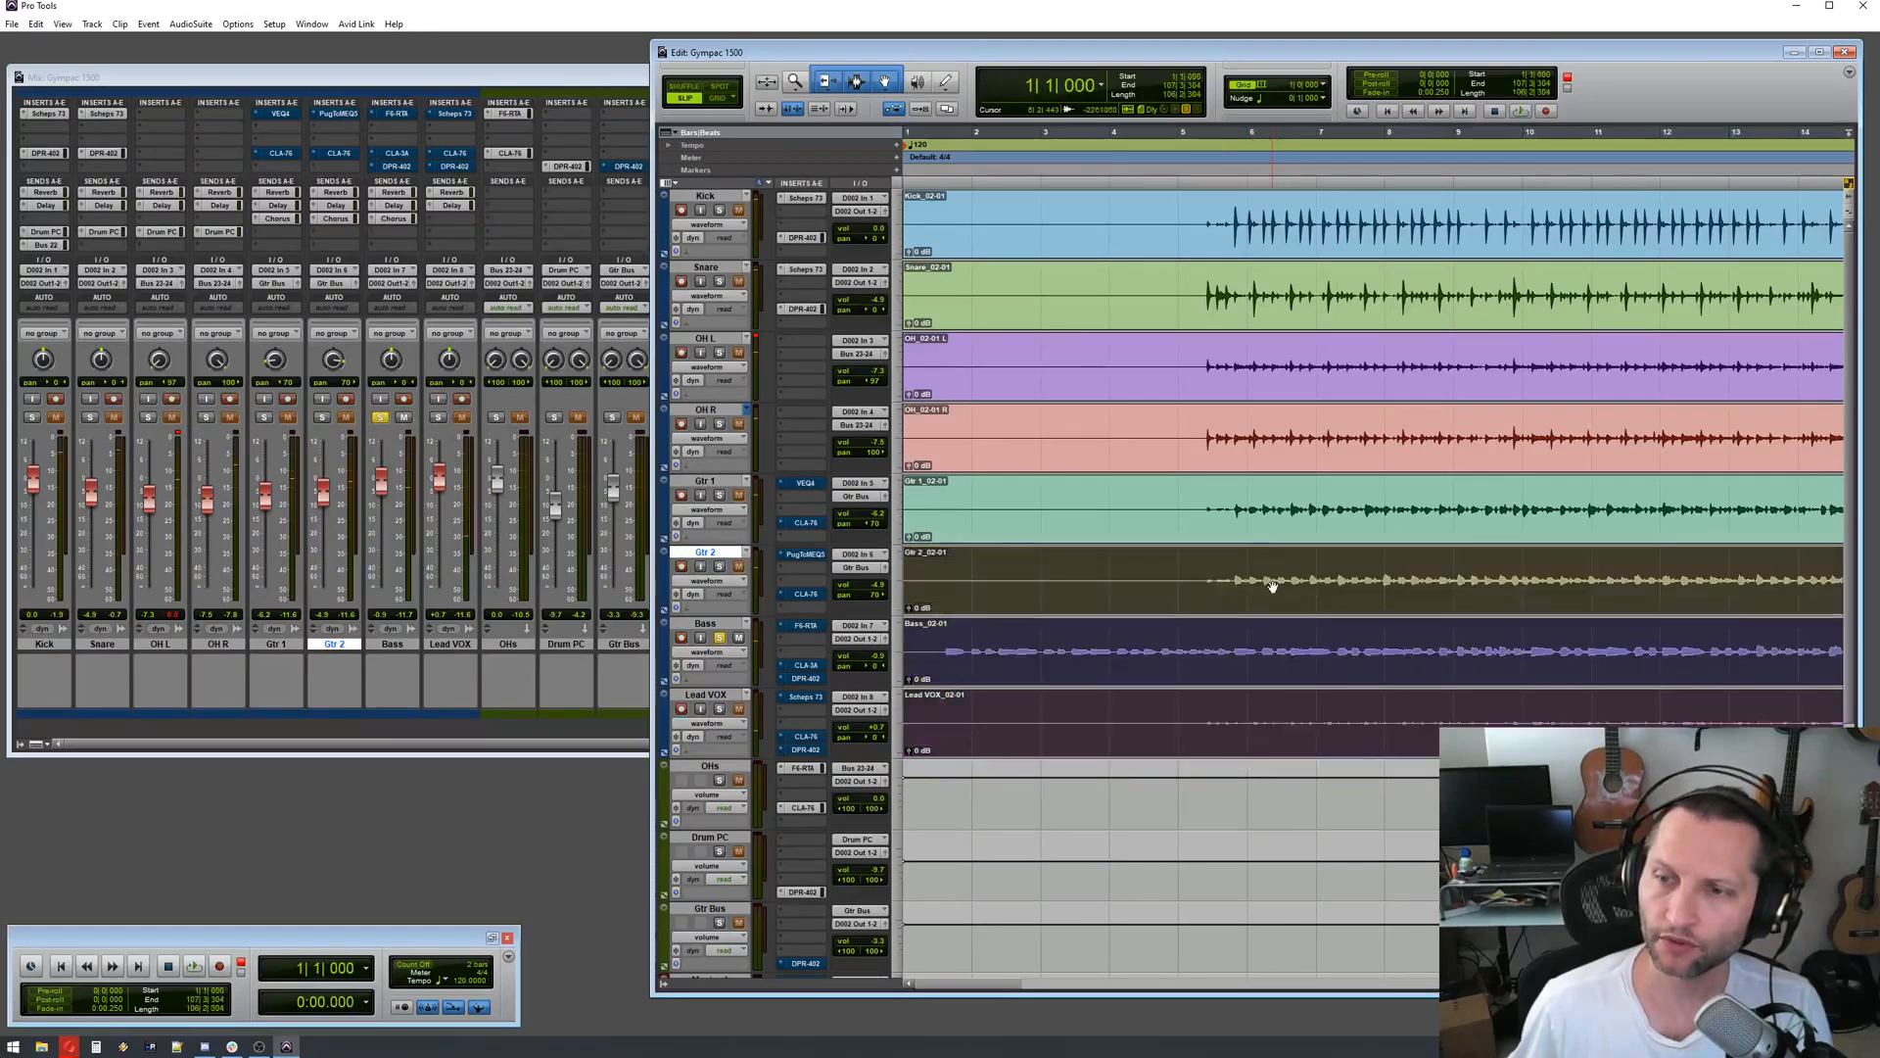
left_click(1264, 518, "shift")
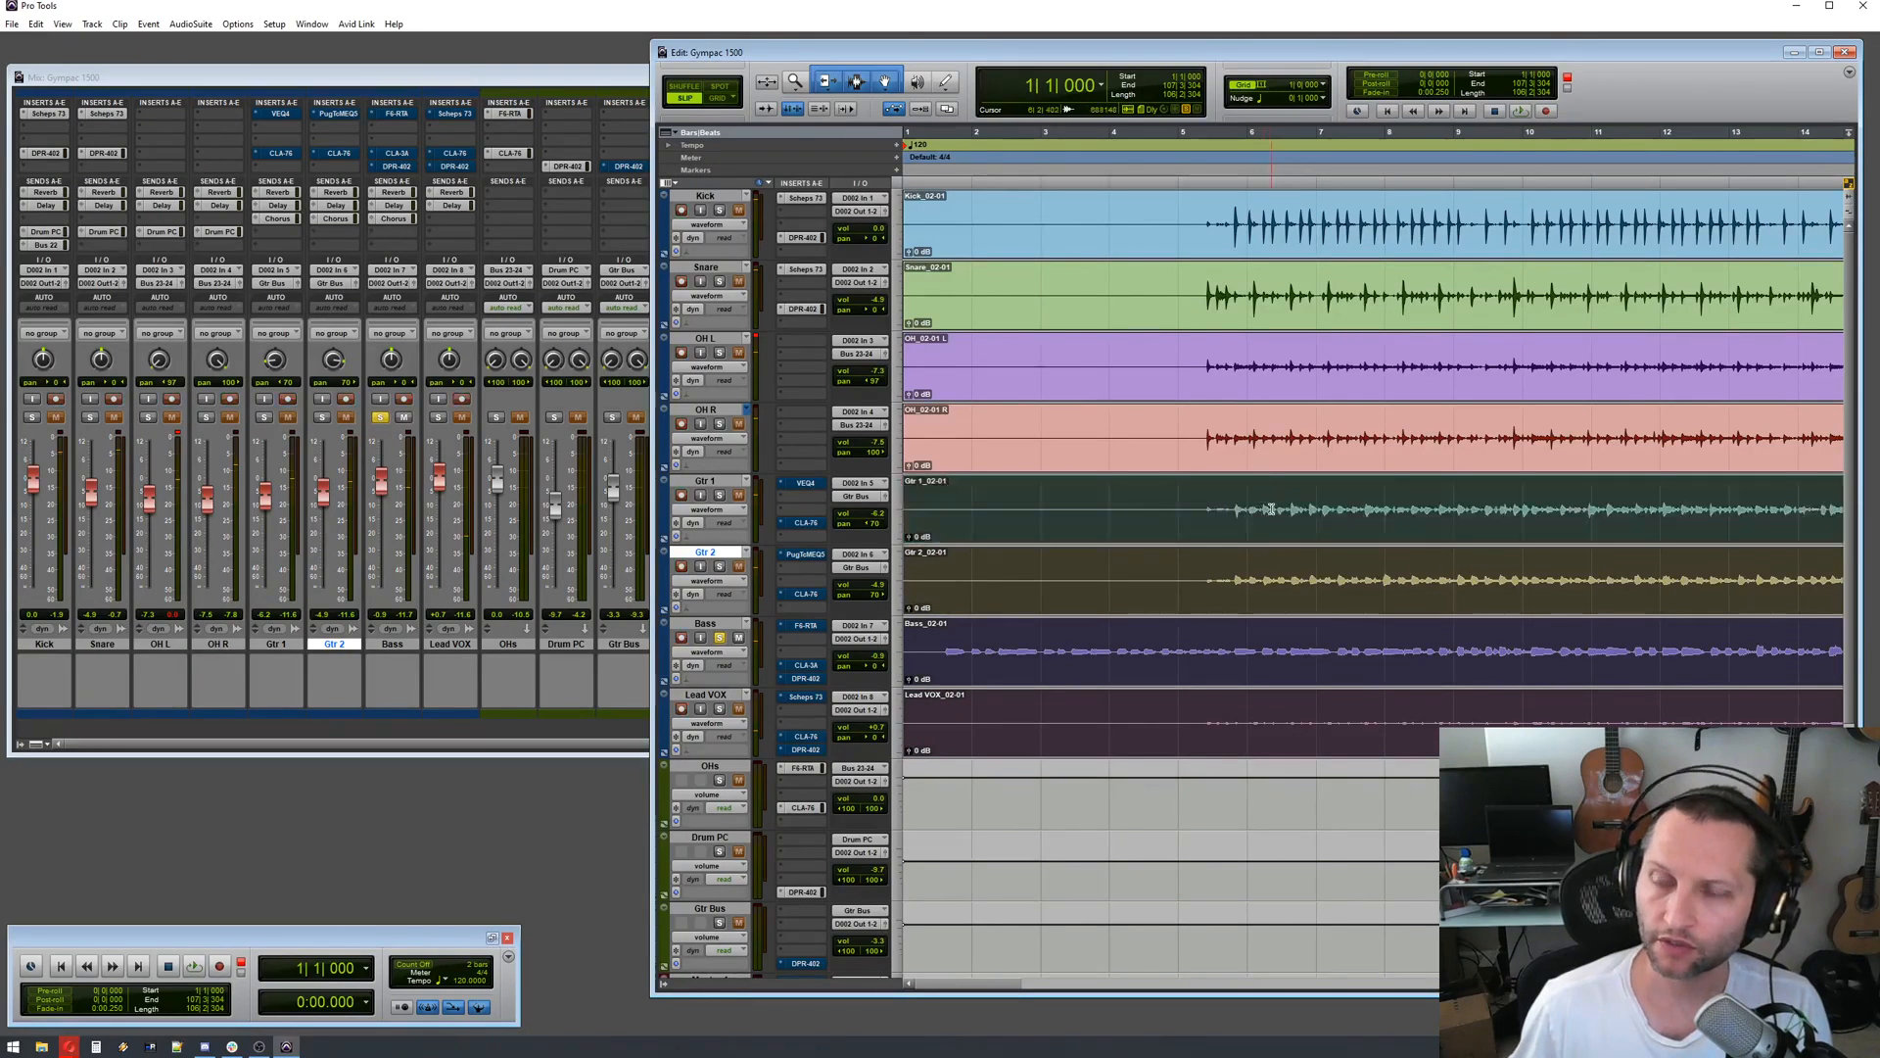
left_click(190, 24)
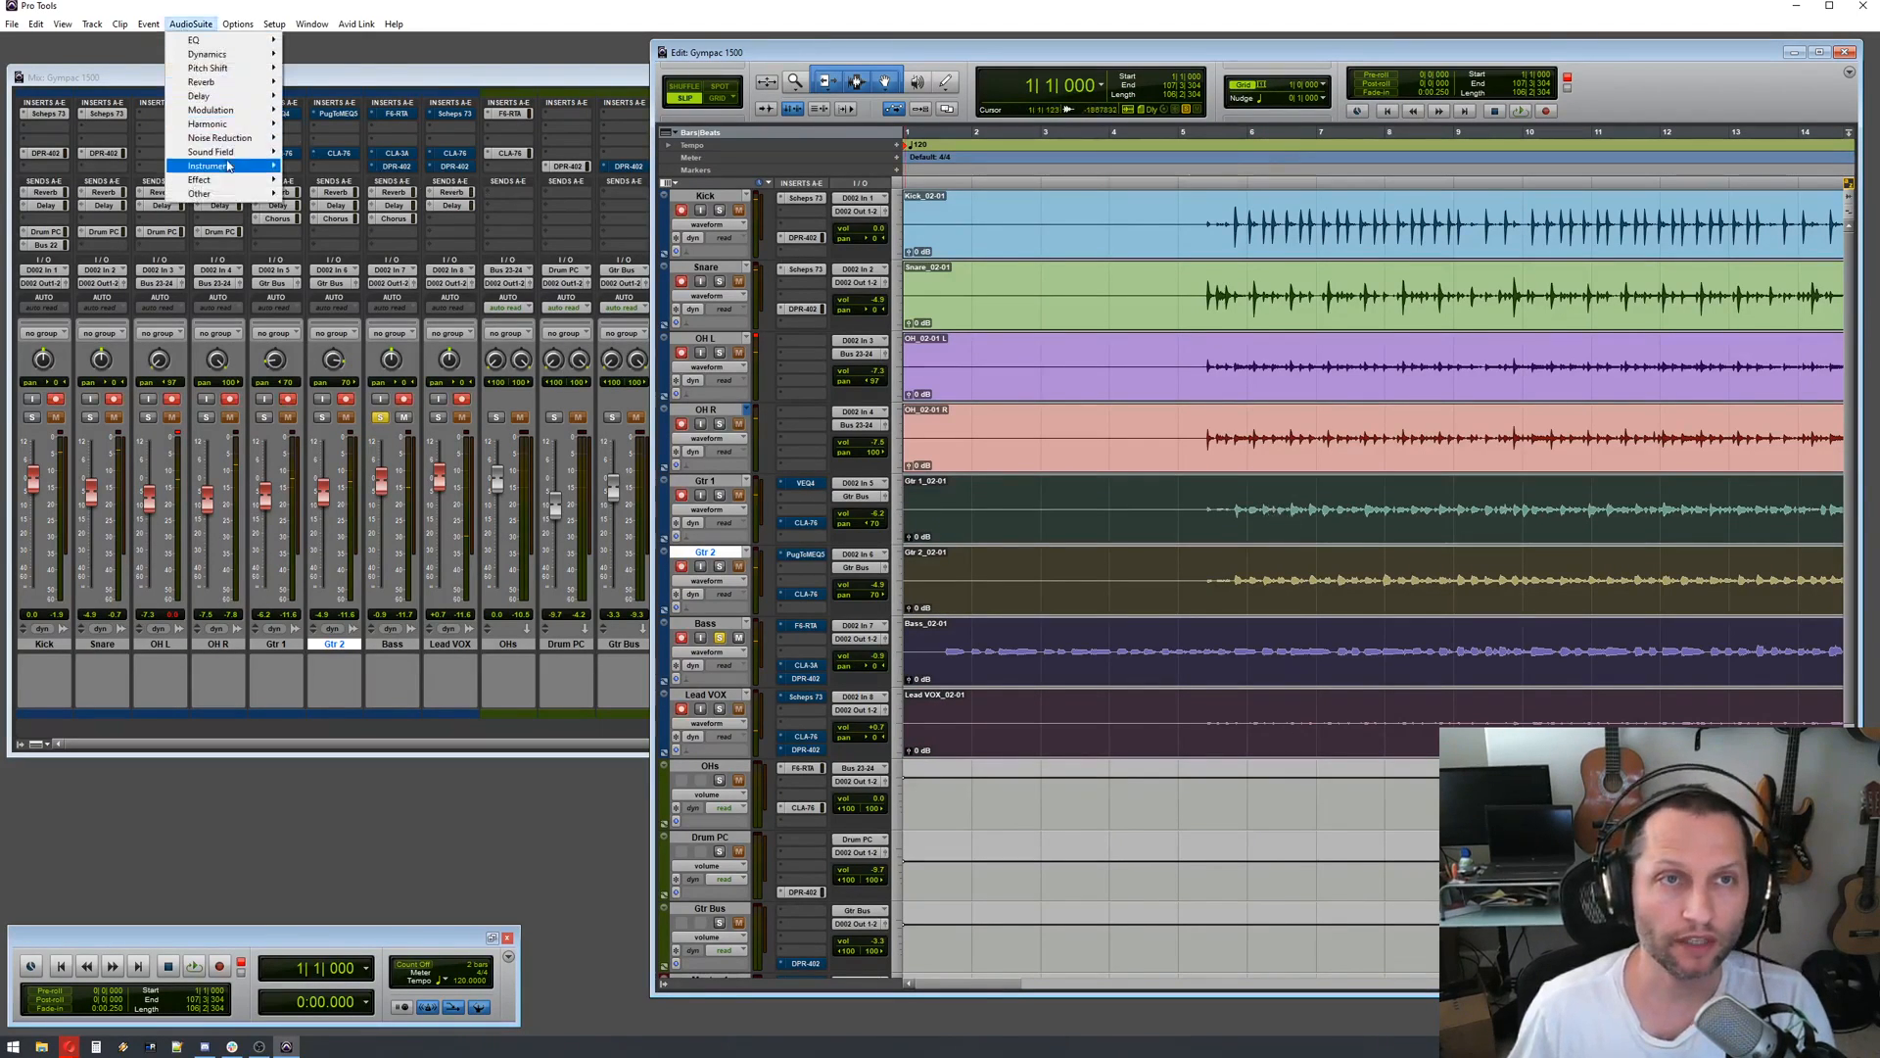
mouse_move(228, 168)
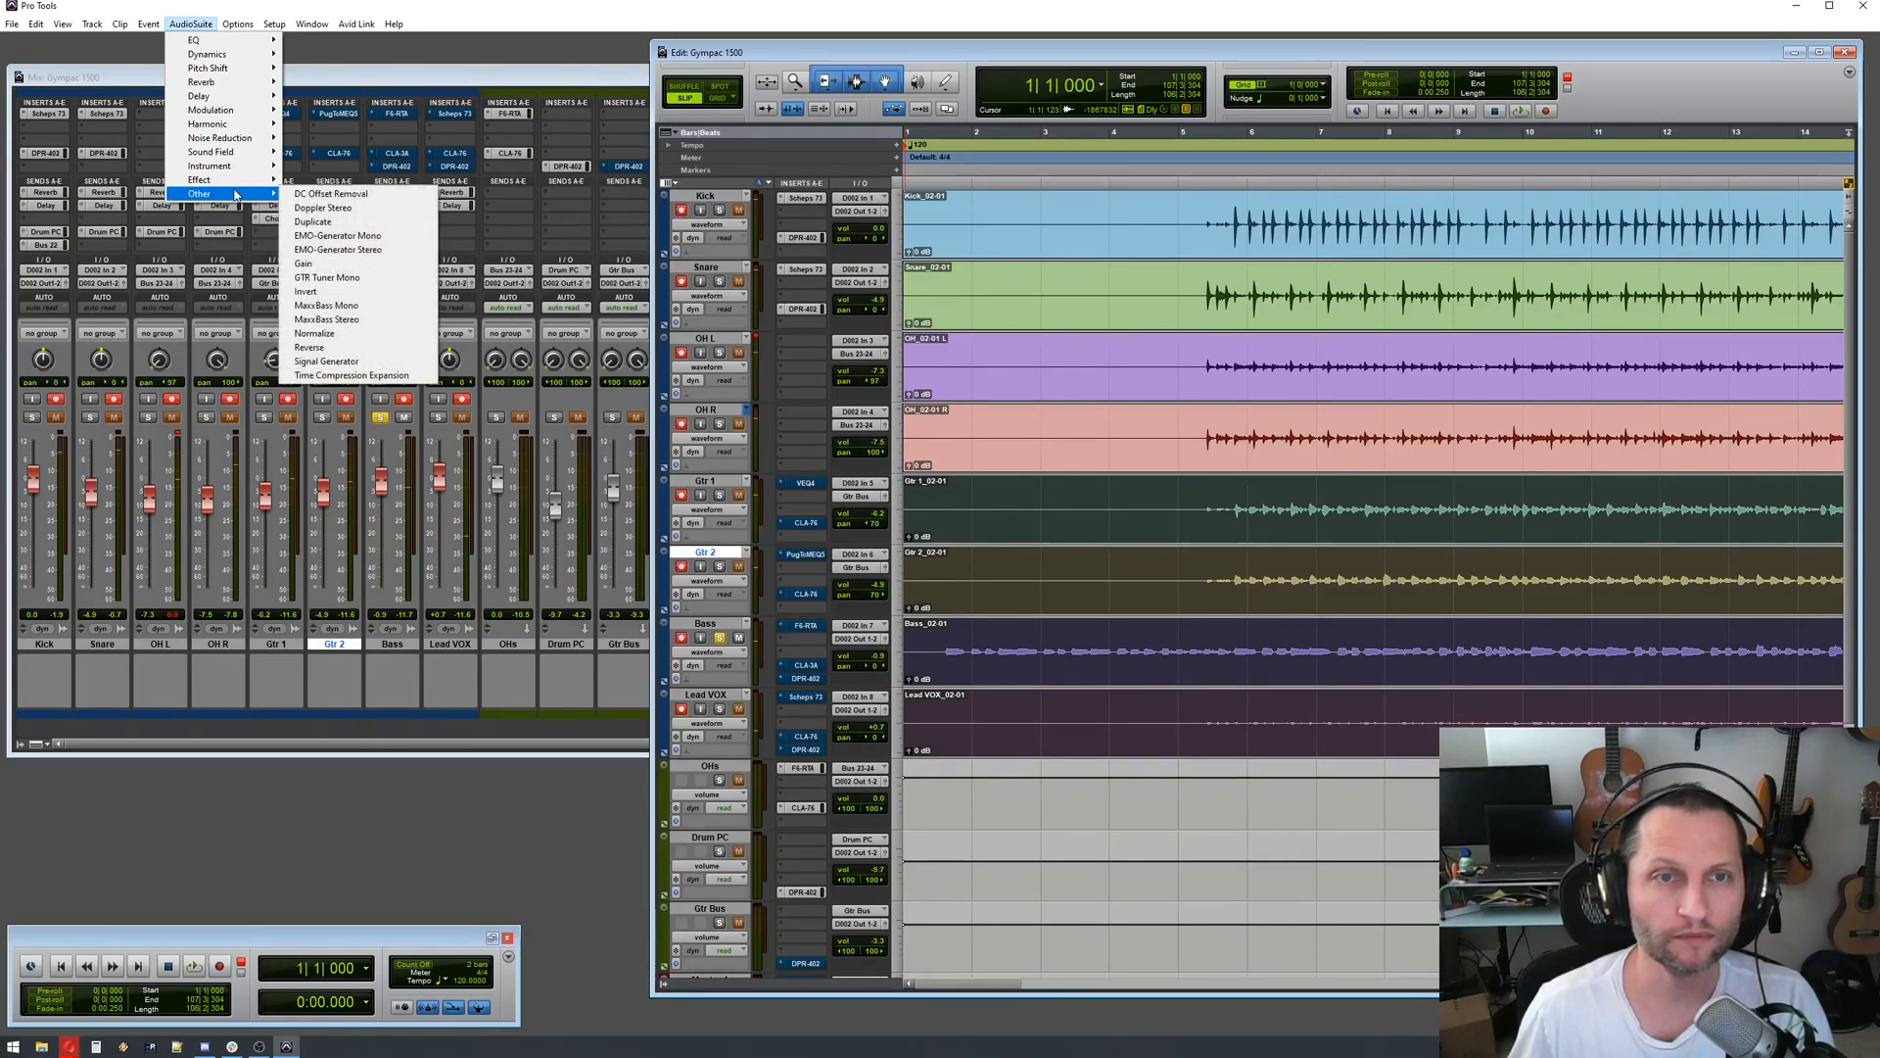
left_click(341, 334)
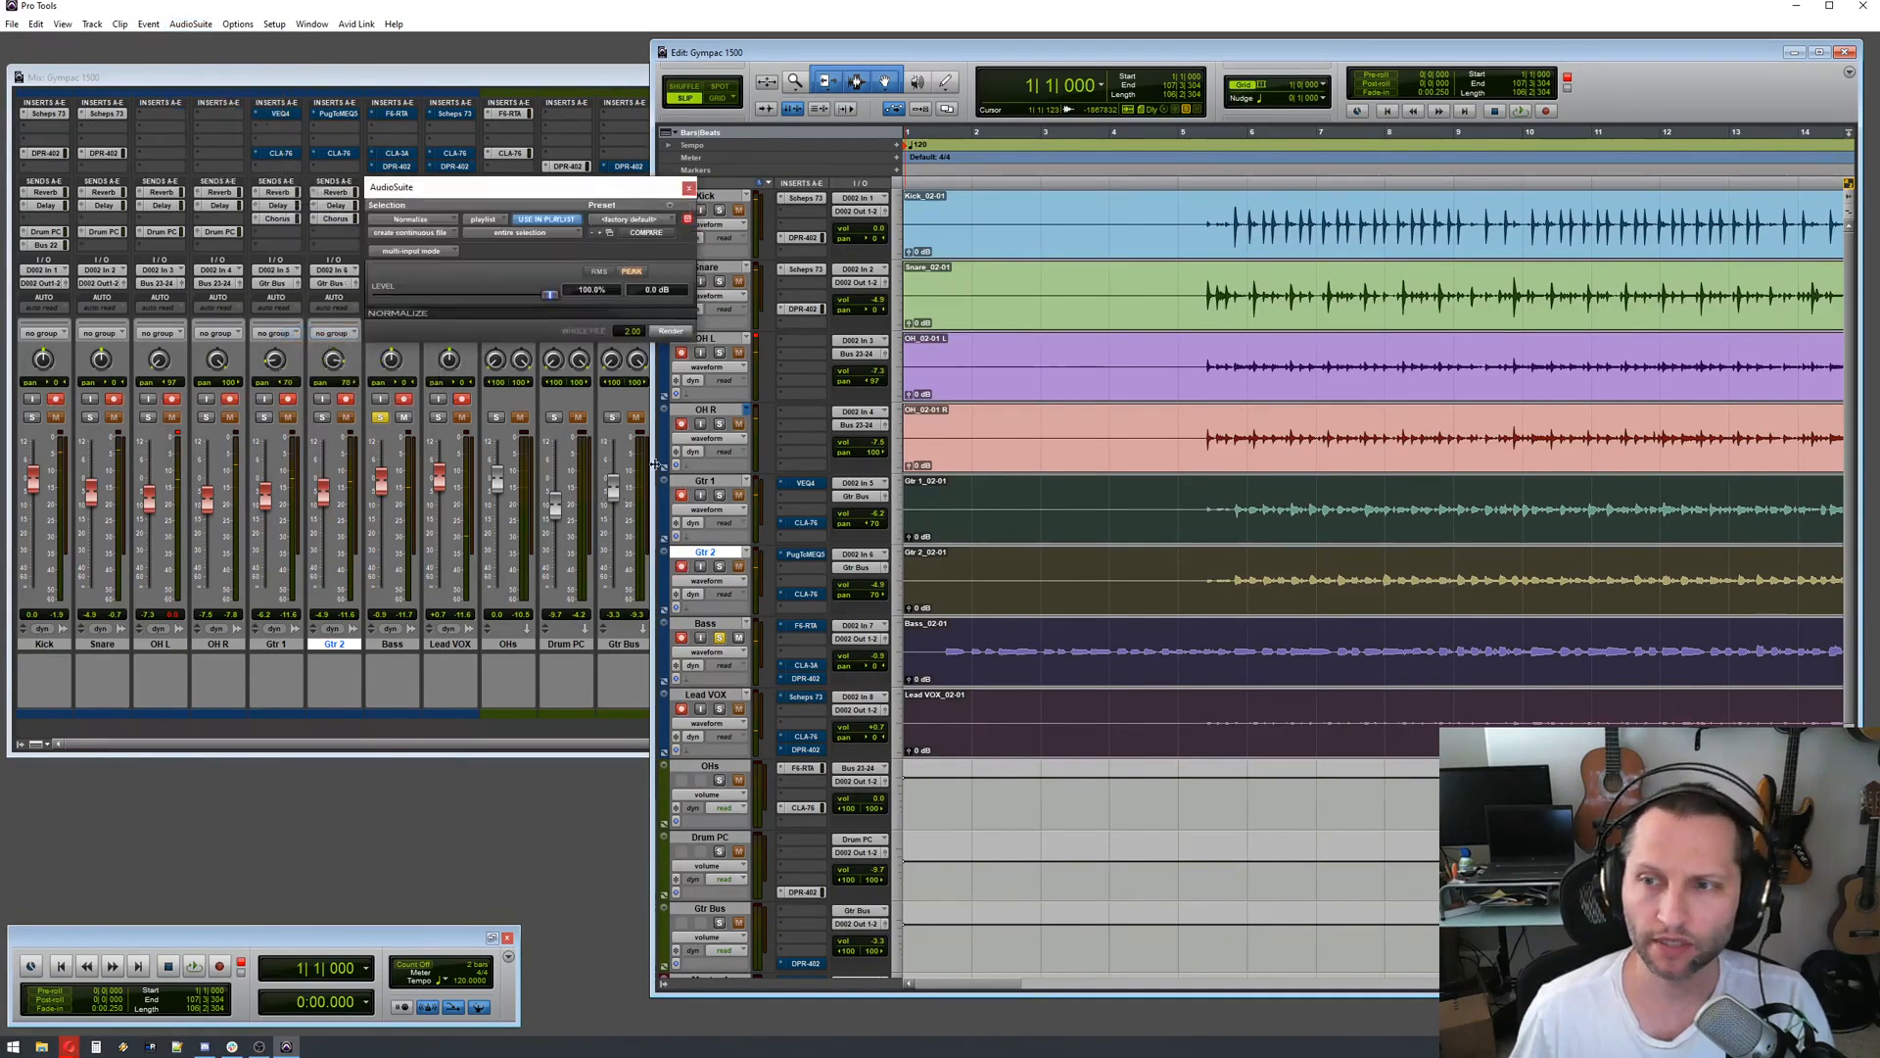
left_click(672, 330)
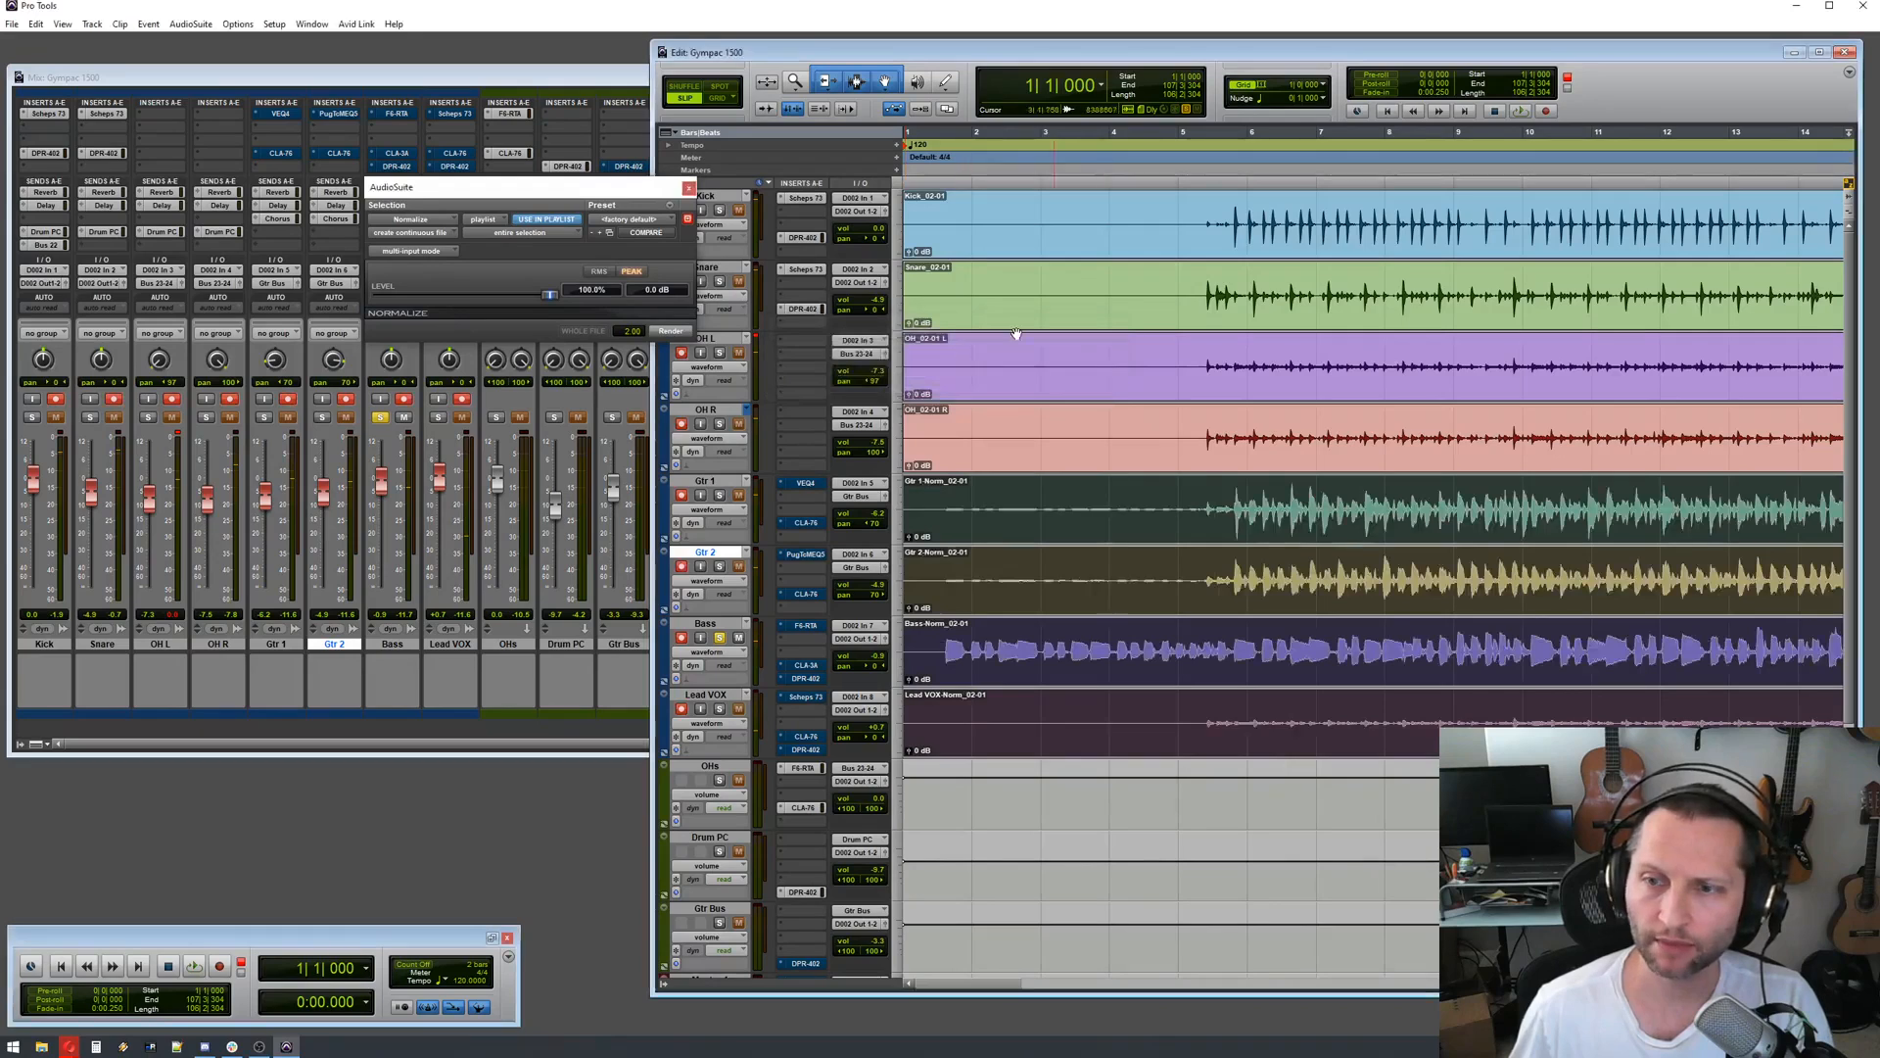
left_click(688, 187)
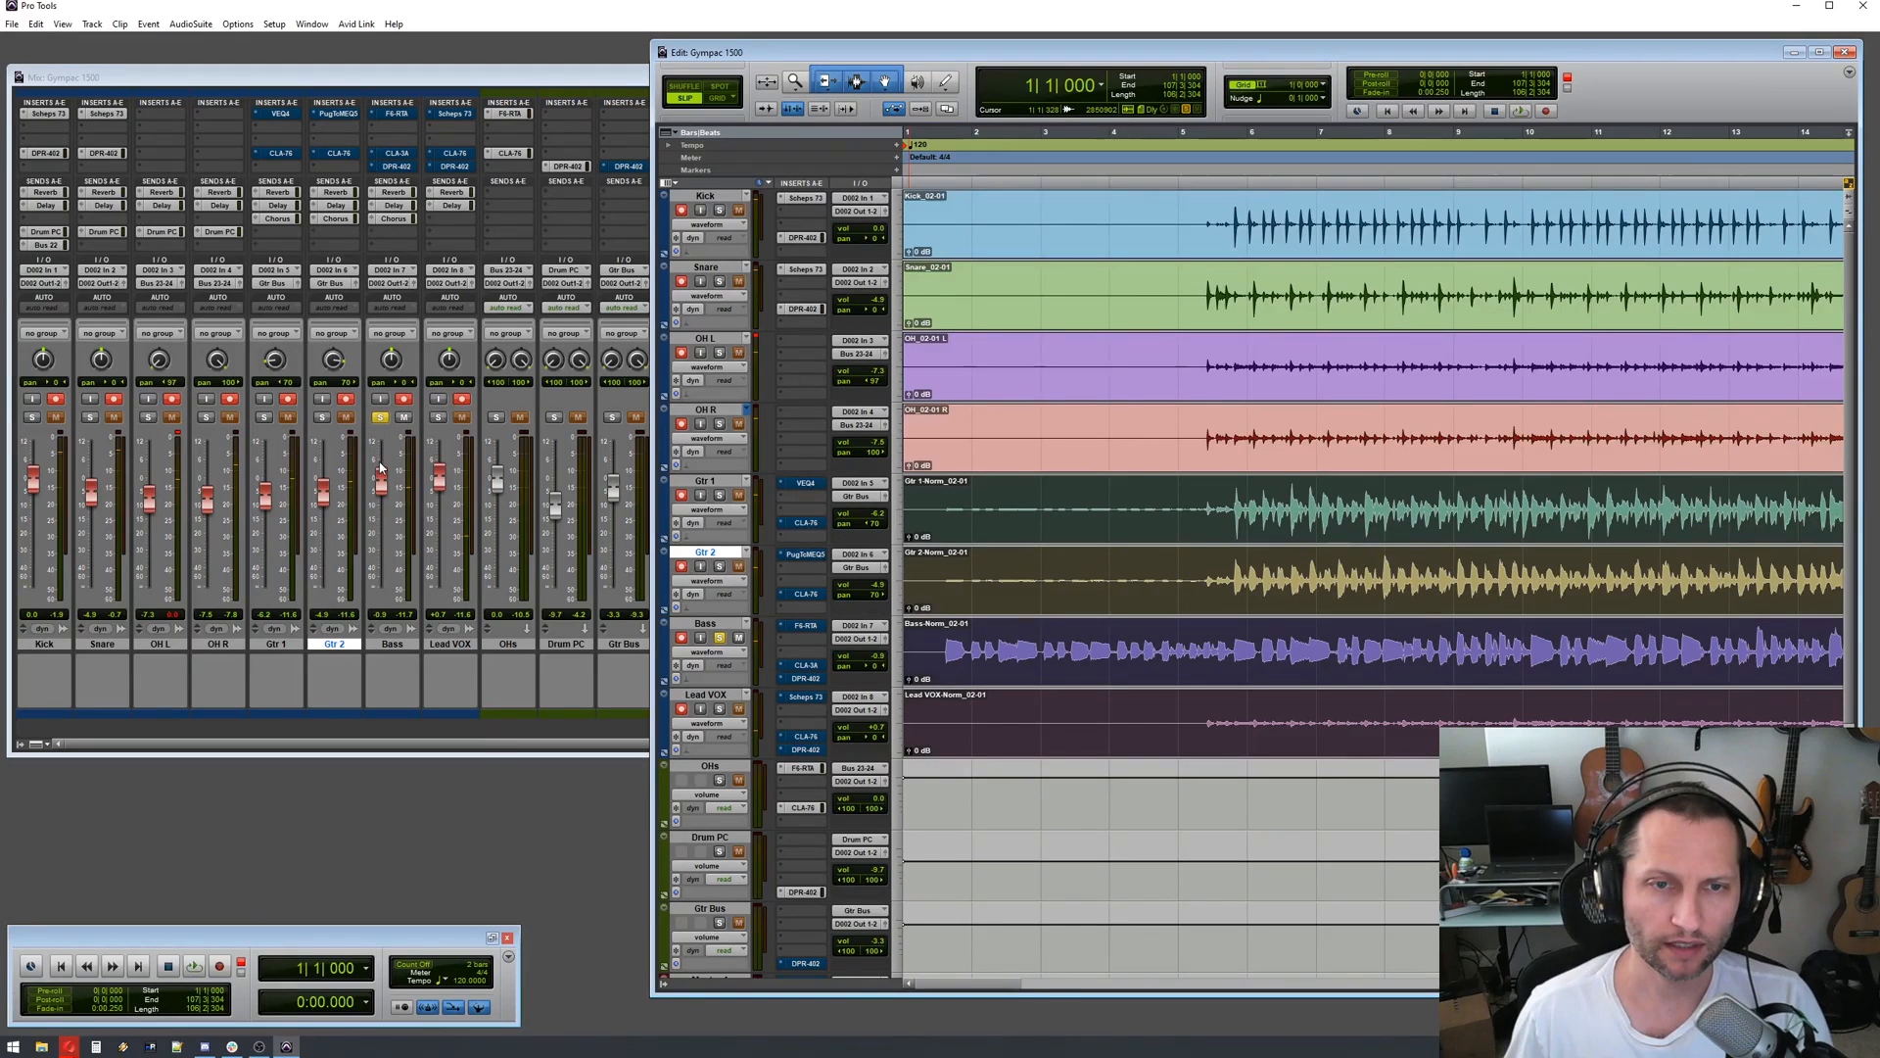
key("space")
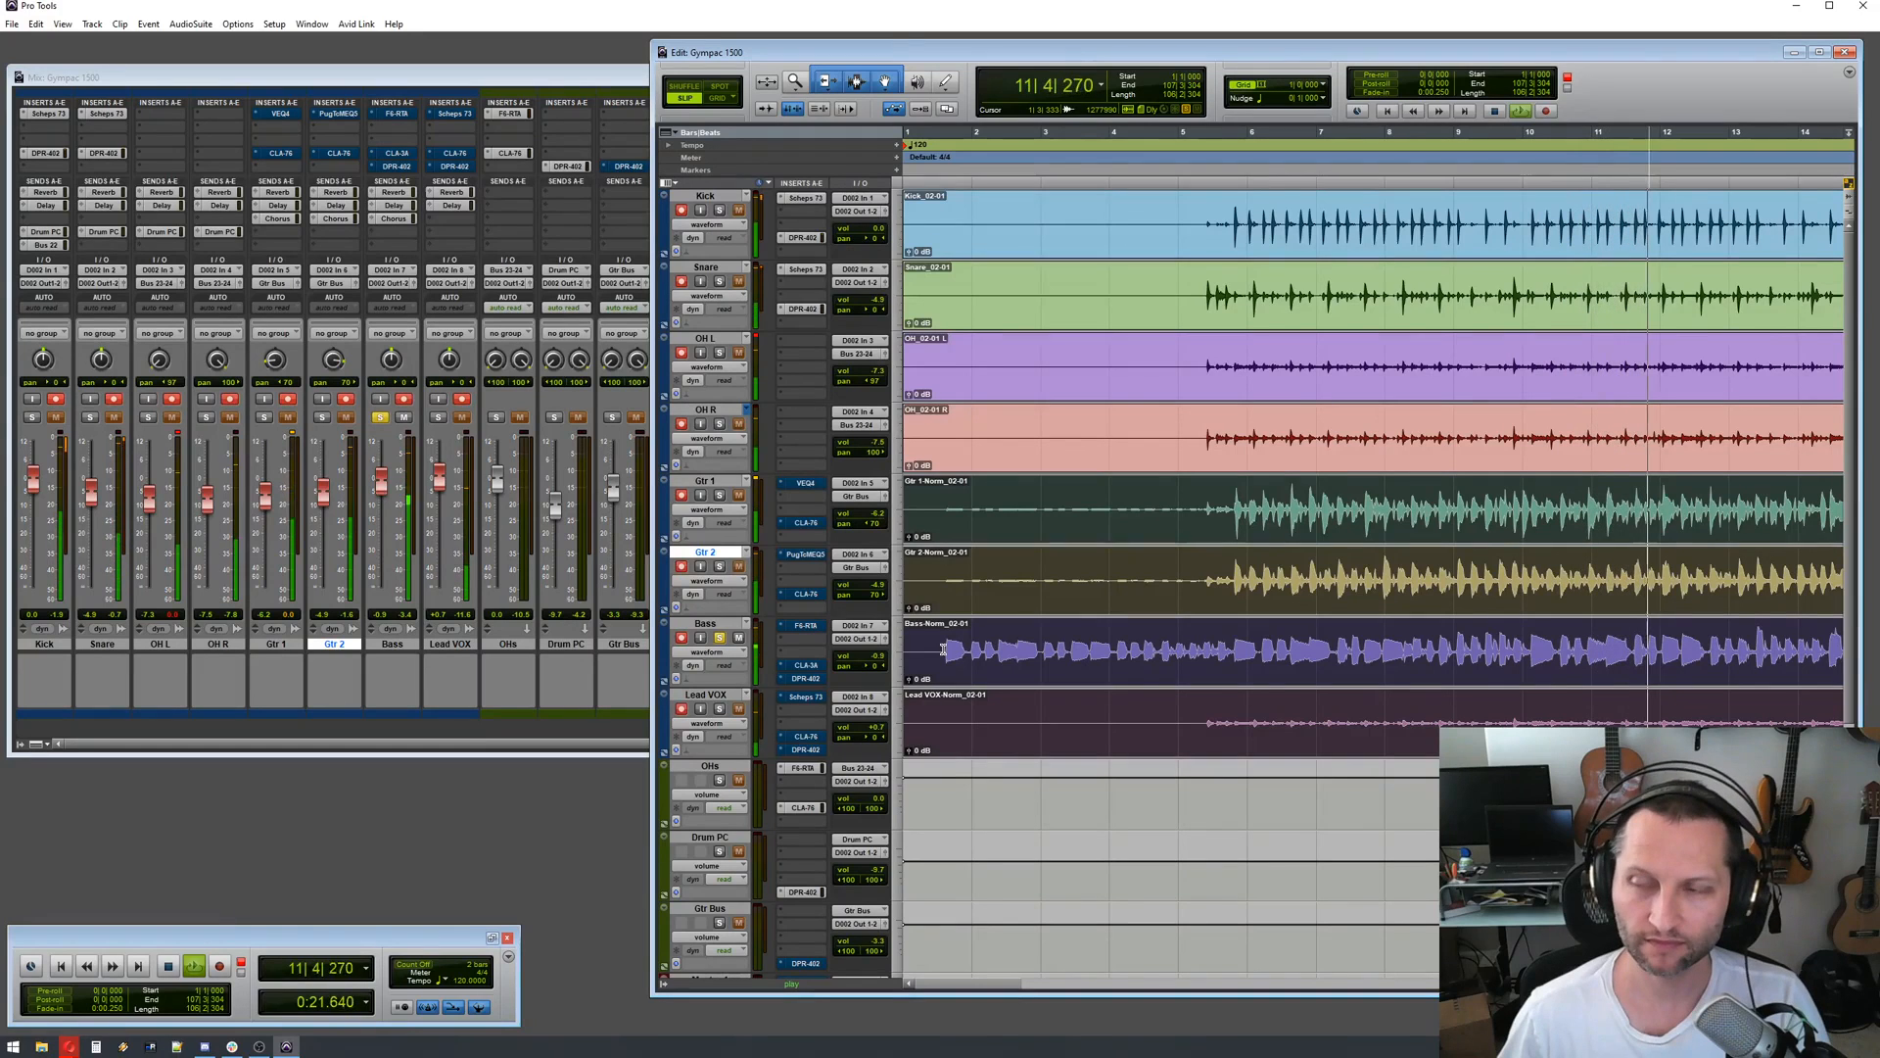
key("space")
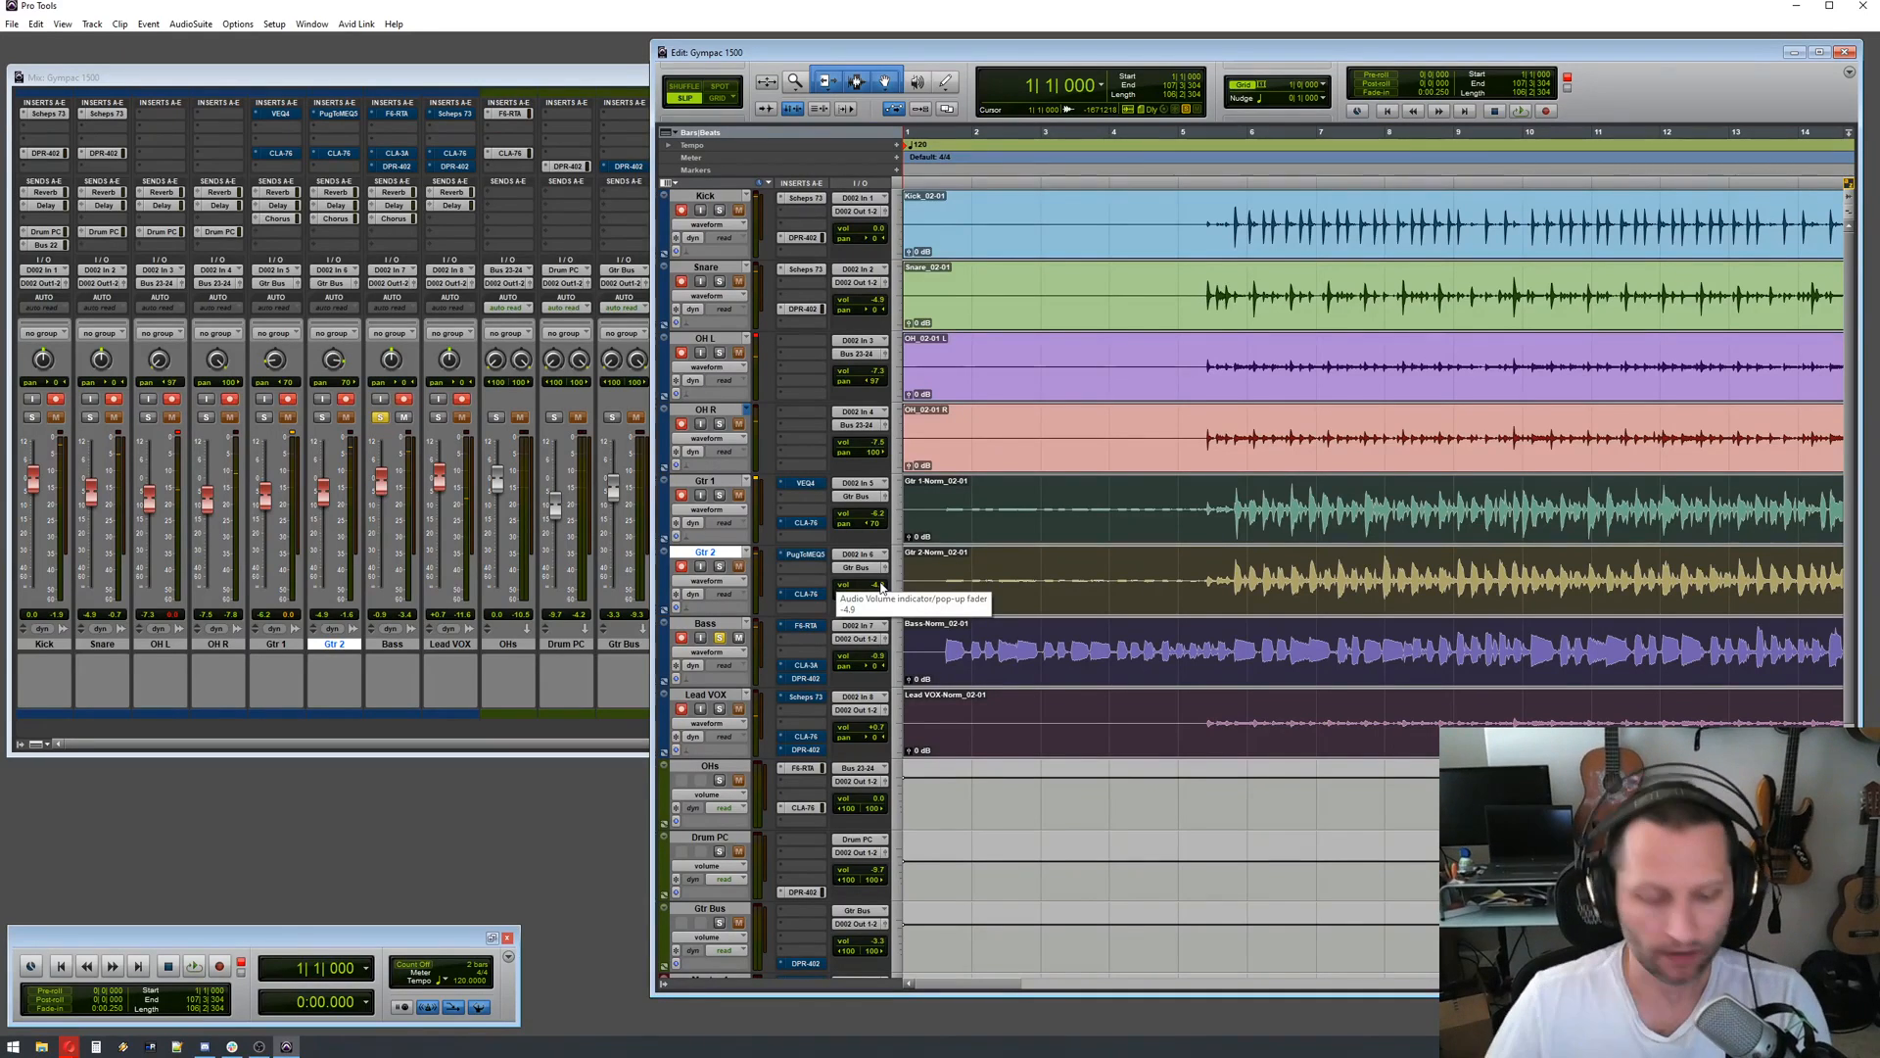
Open the F6-RTA on the Bass track, move it clear of the timeline, and loop the selected bass intro phrase.
left_click(396, 115)
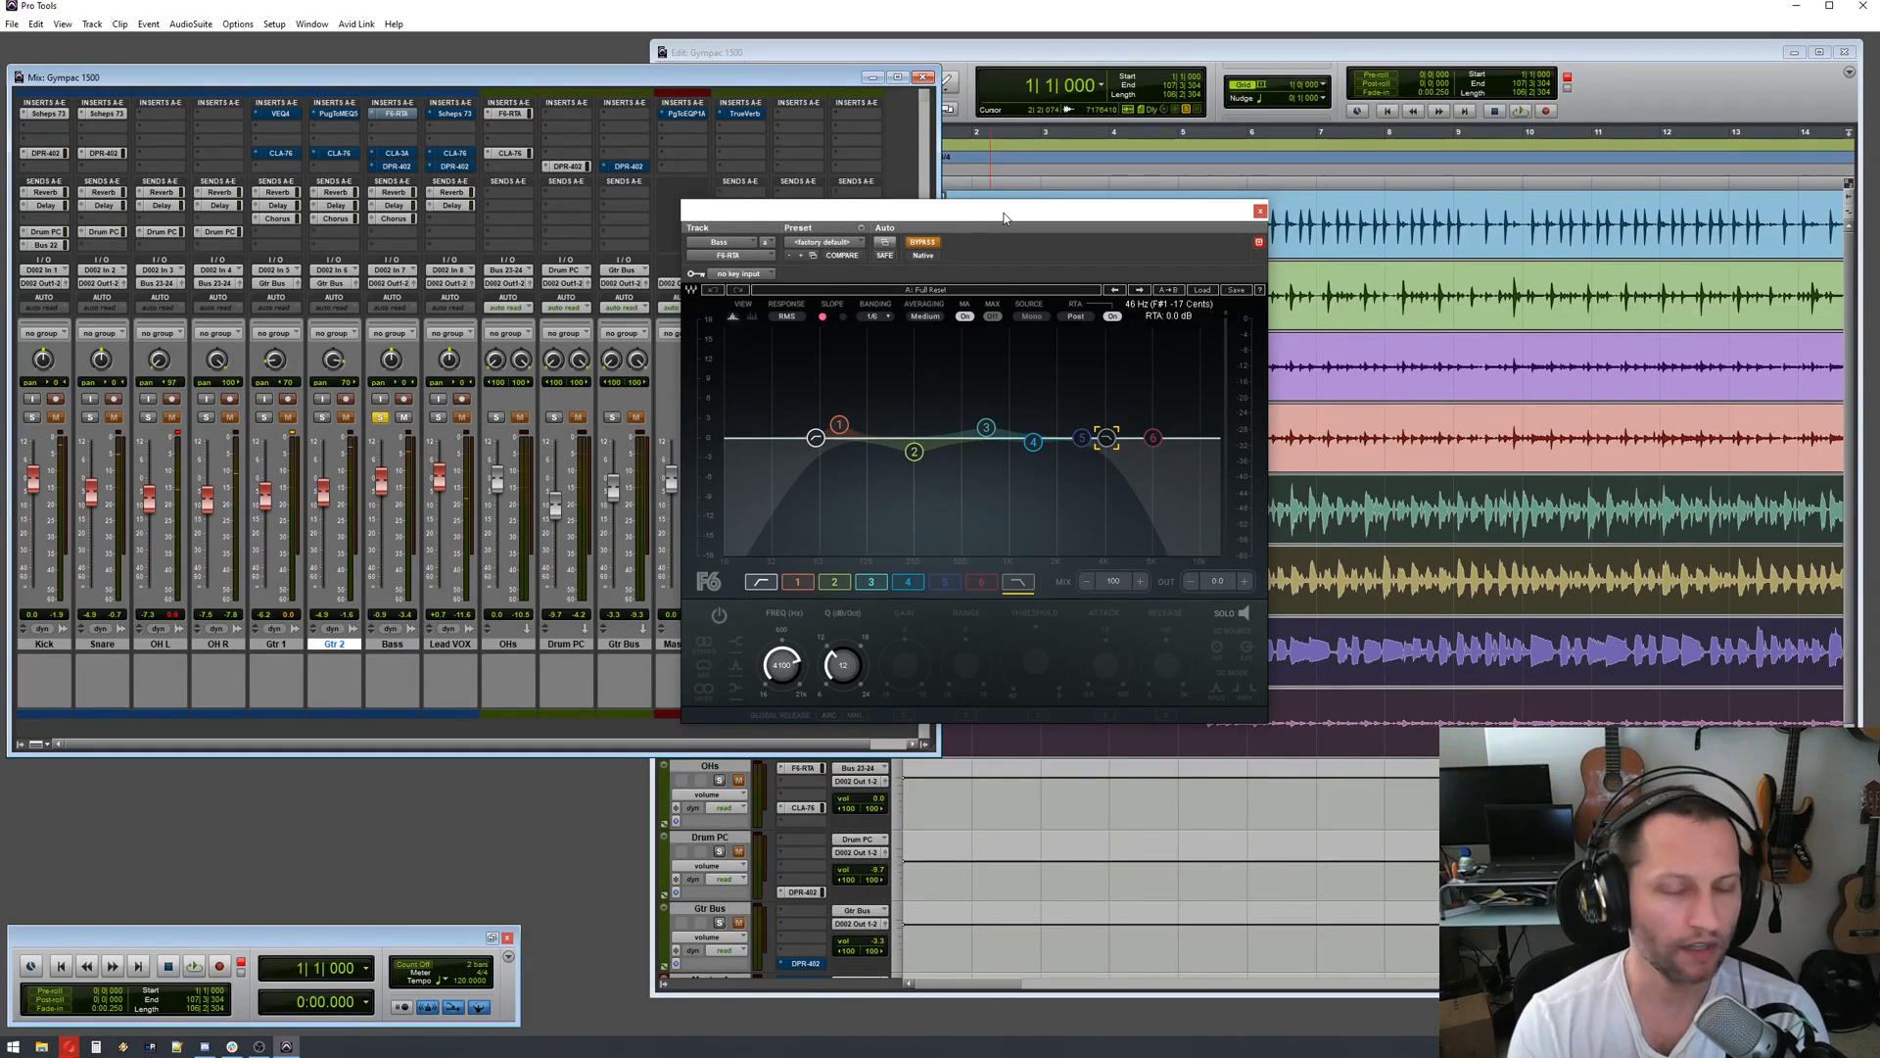
key("space")
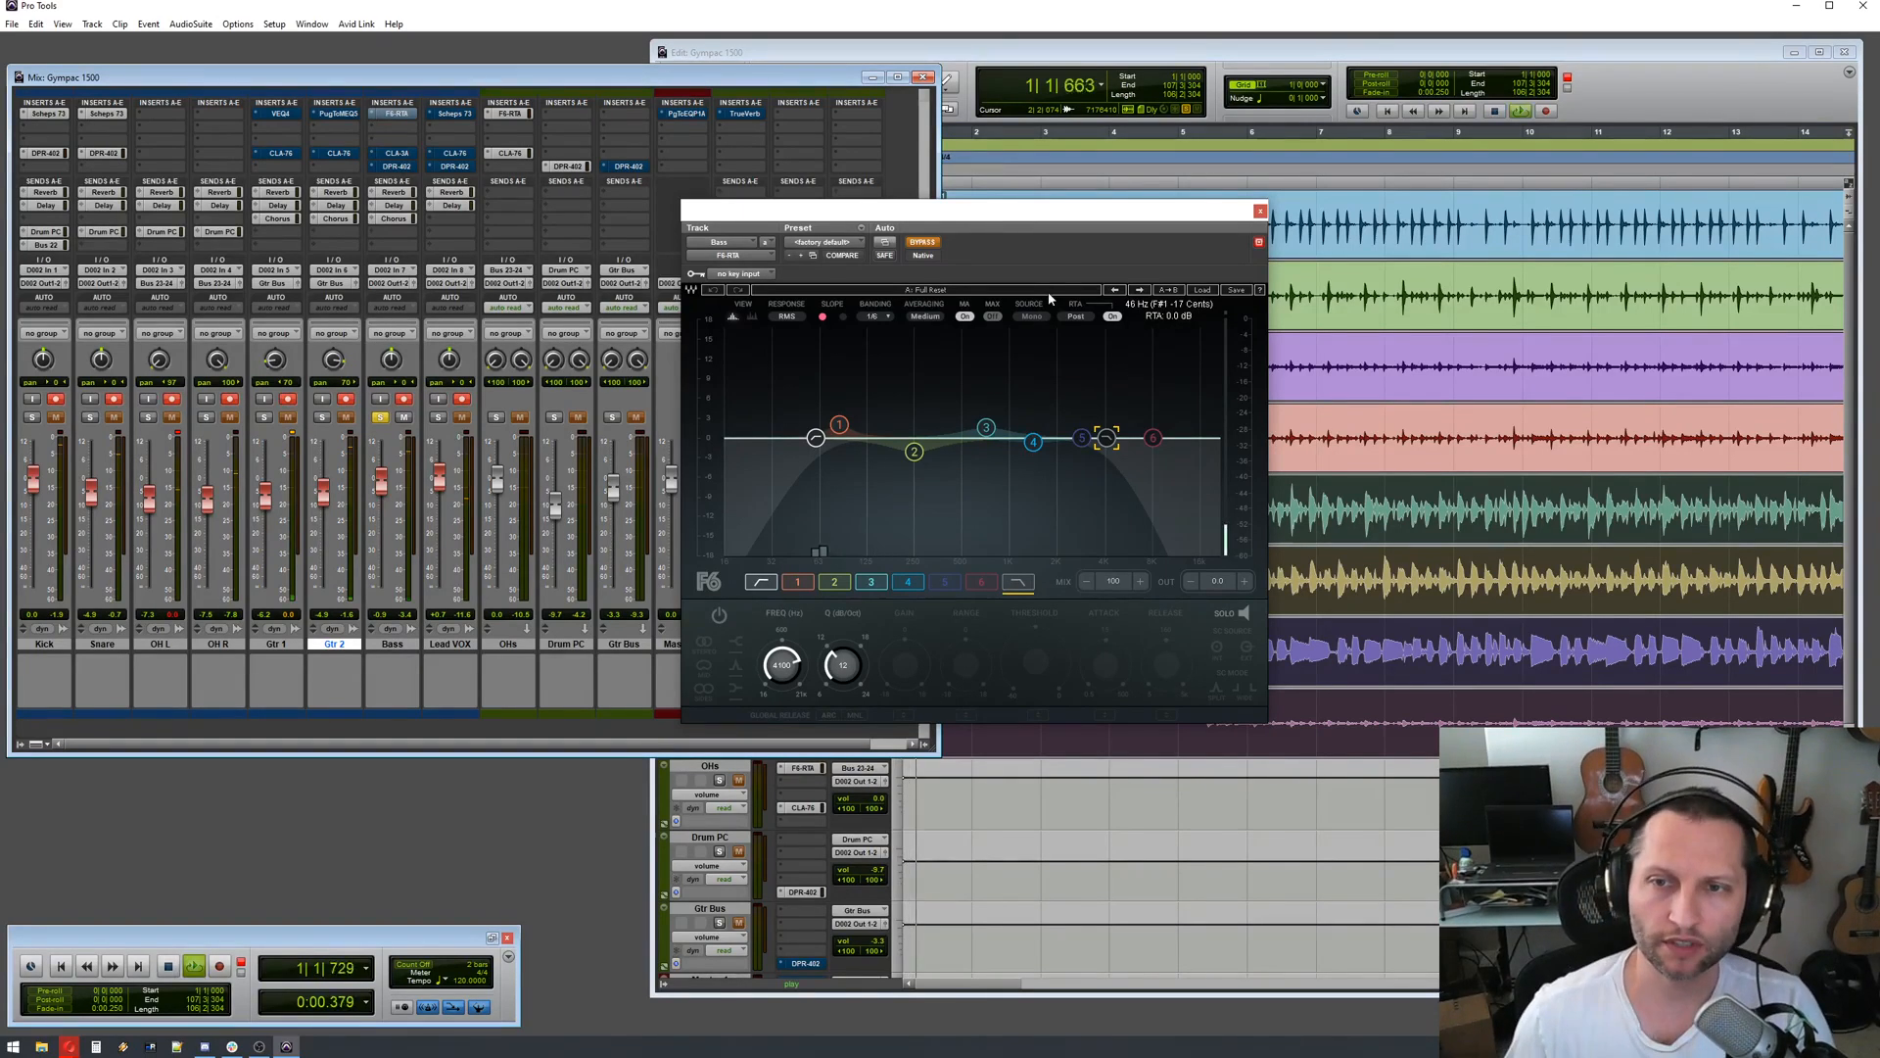
key("space")
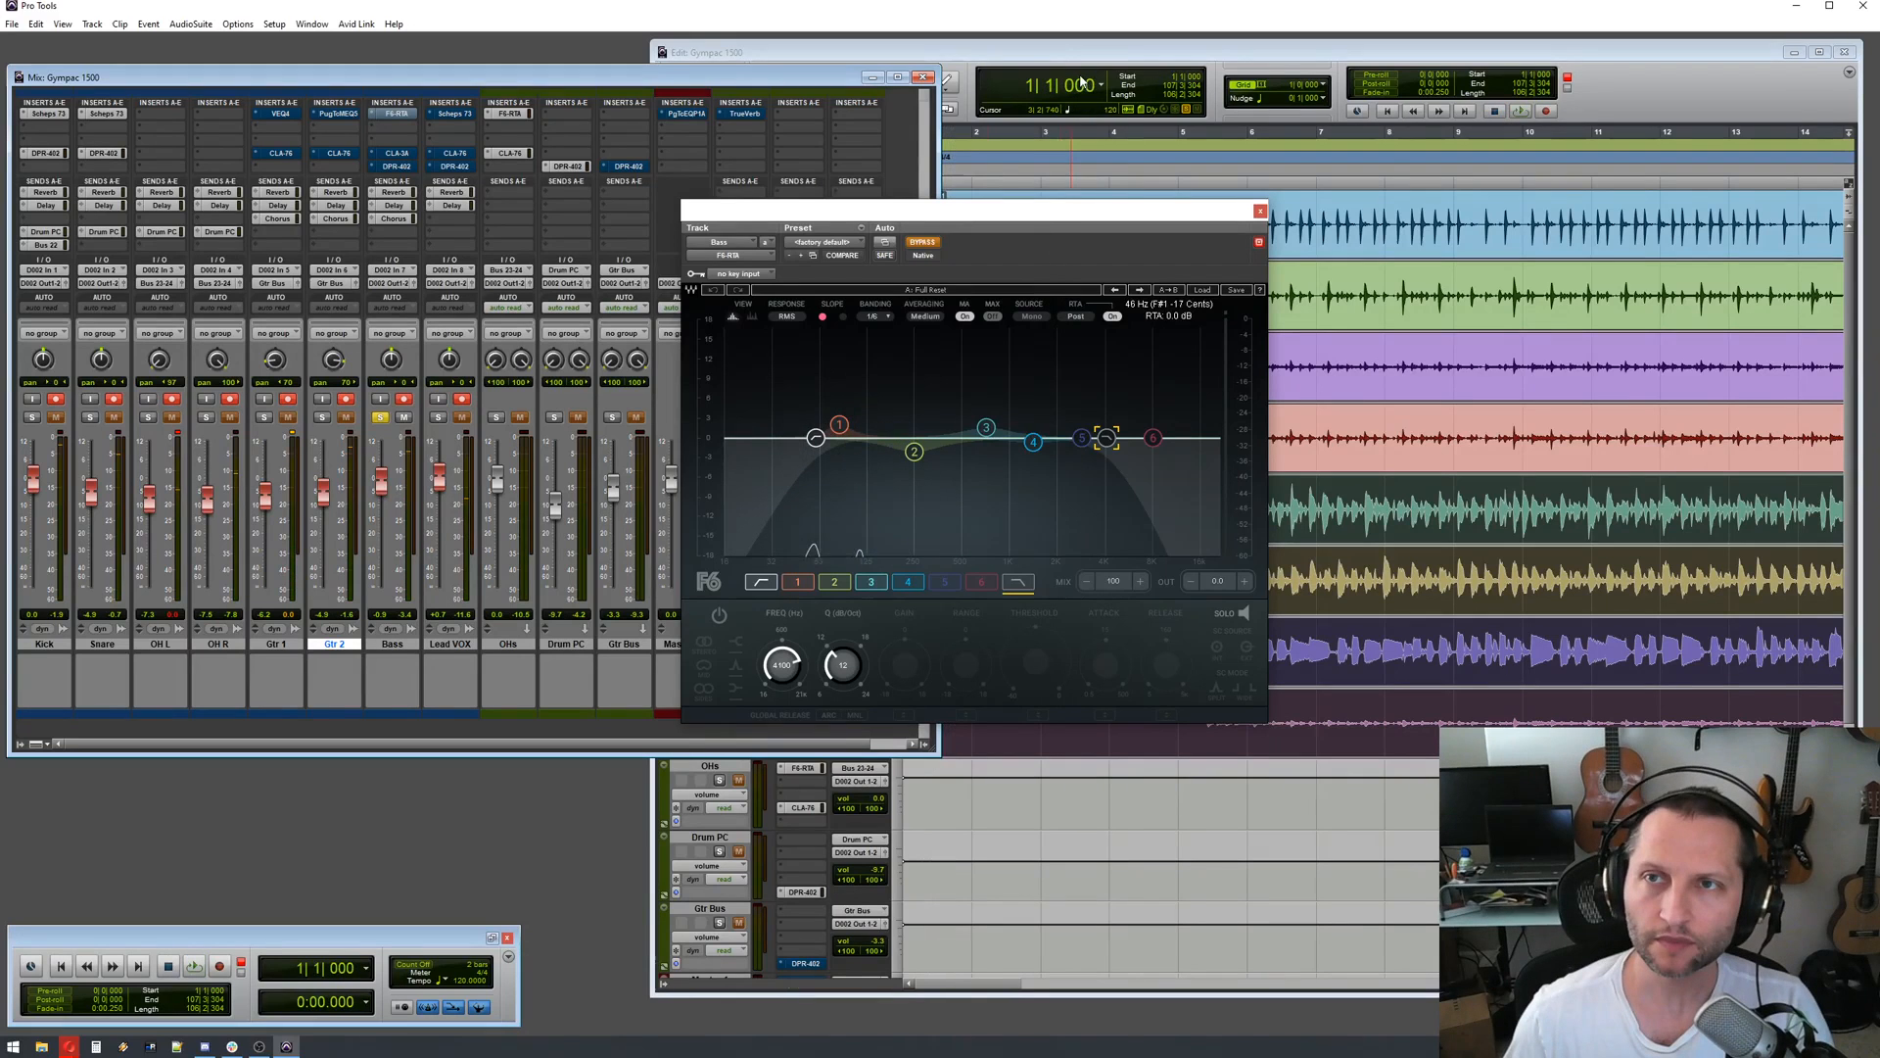
left_click(1082, 72)
left_click_drag(1146, 208, 733, 180)
left_click_drag(945, 646, 1215, 645)
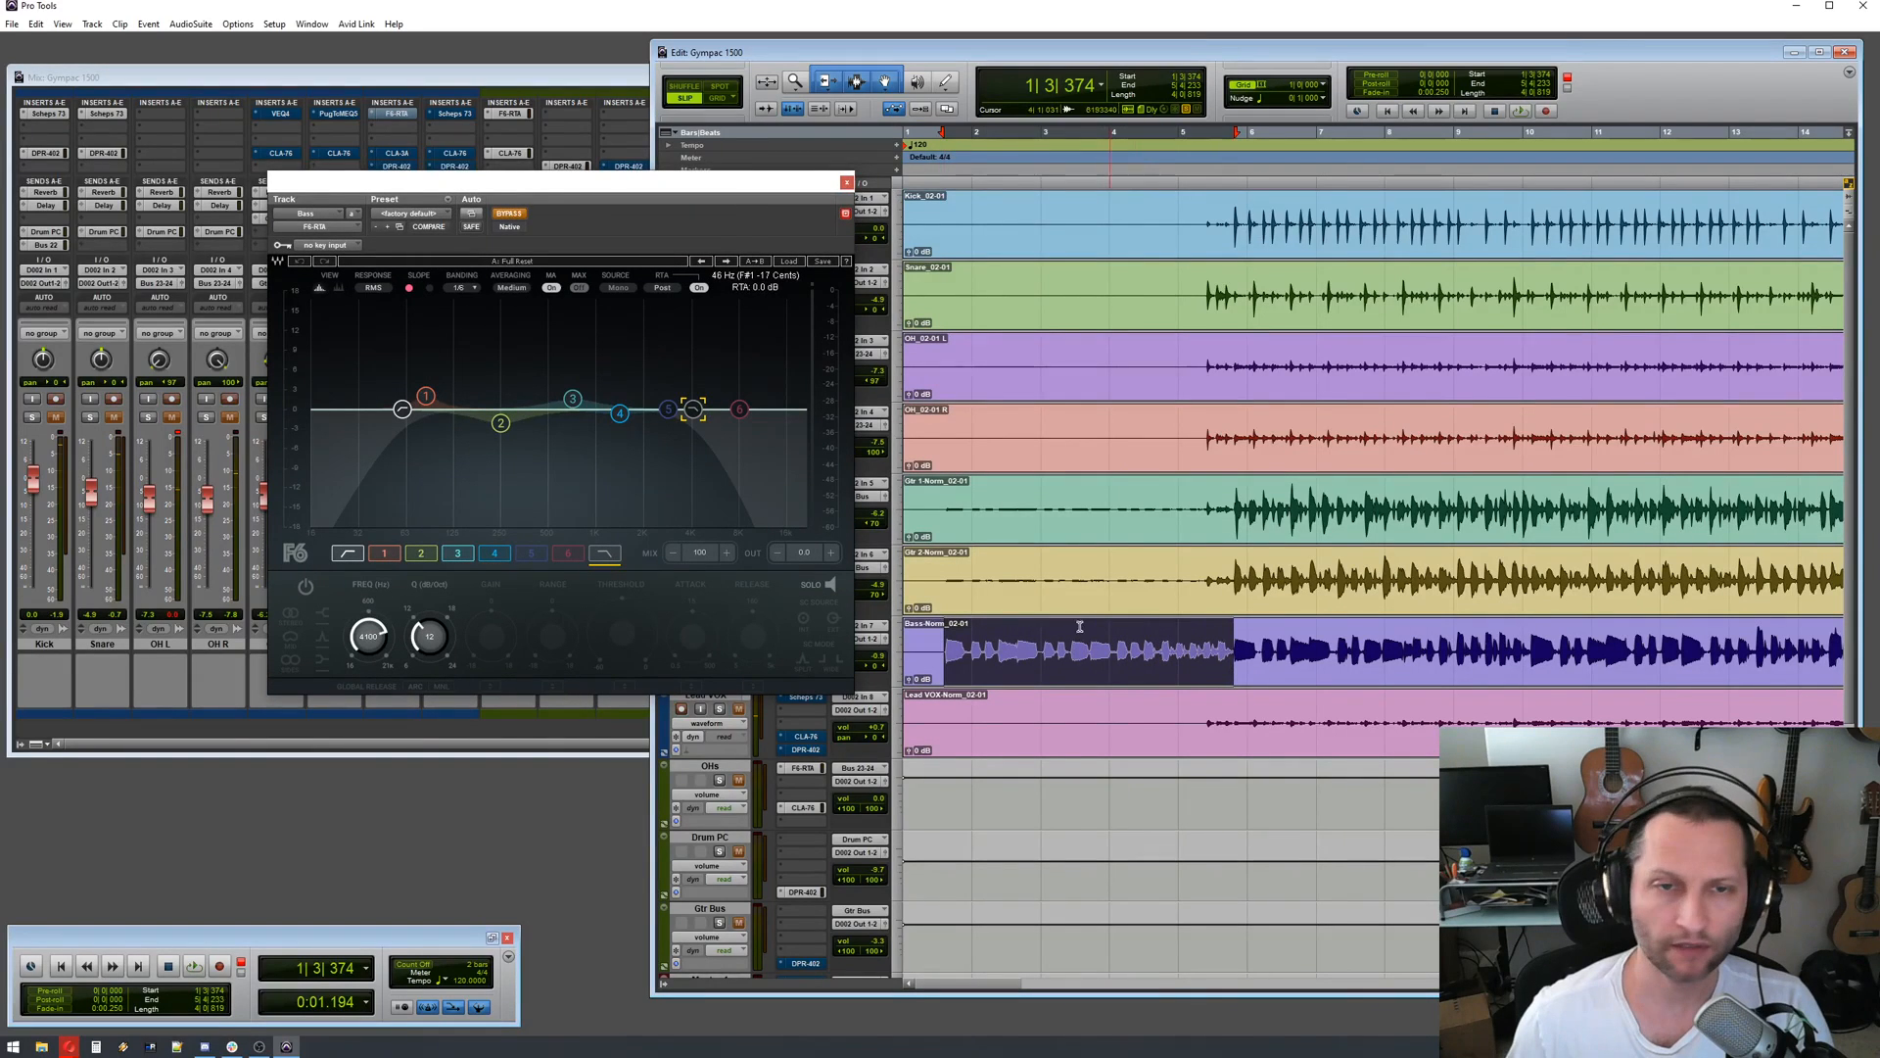
key("space")
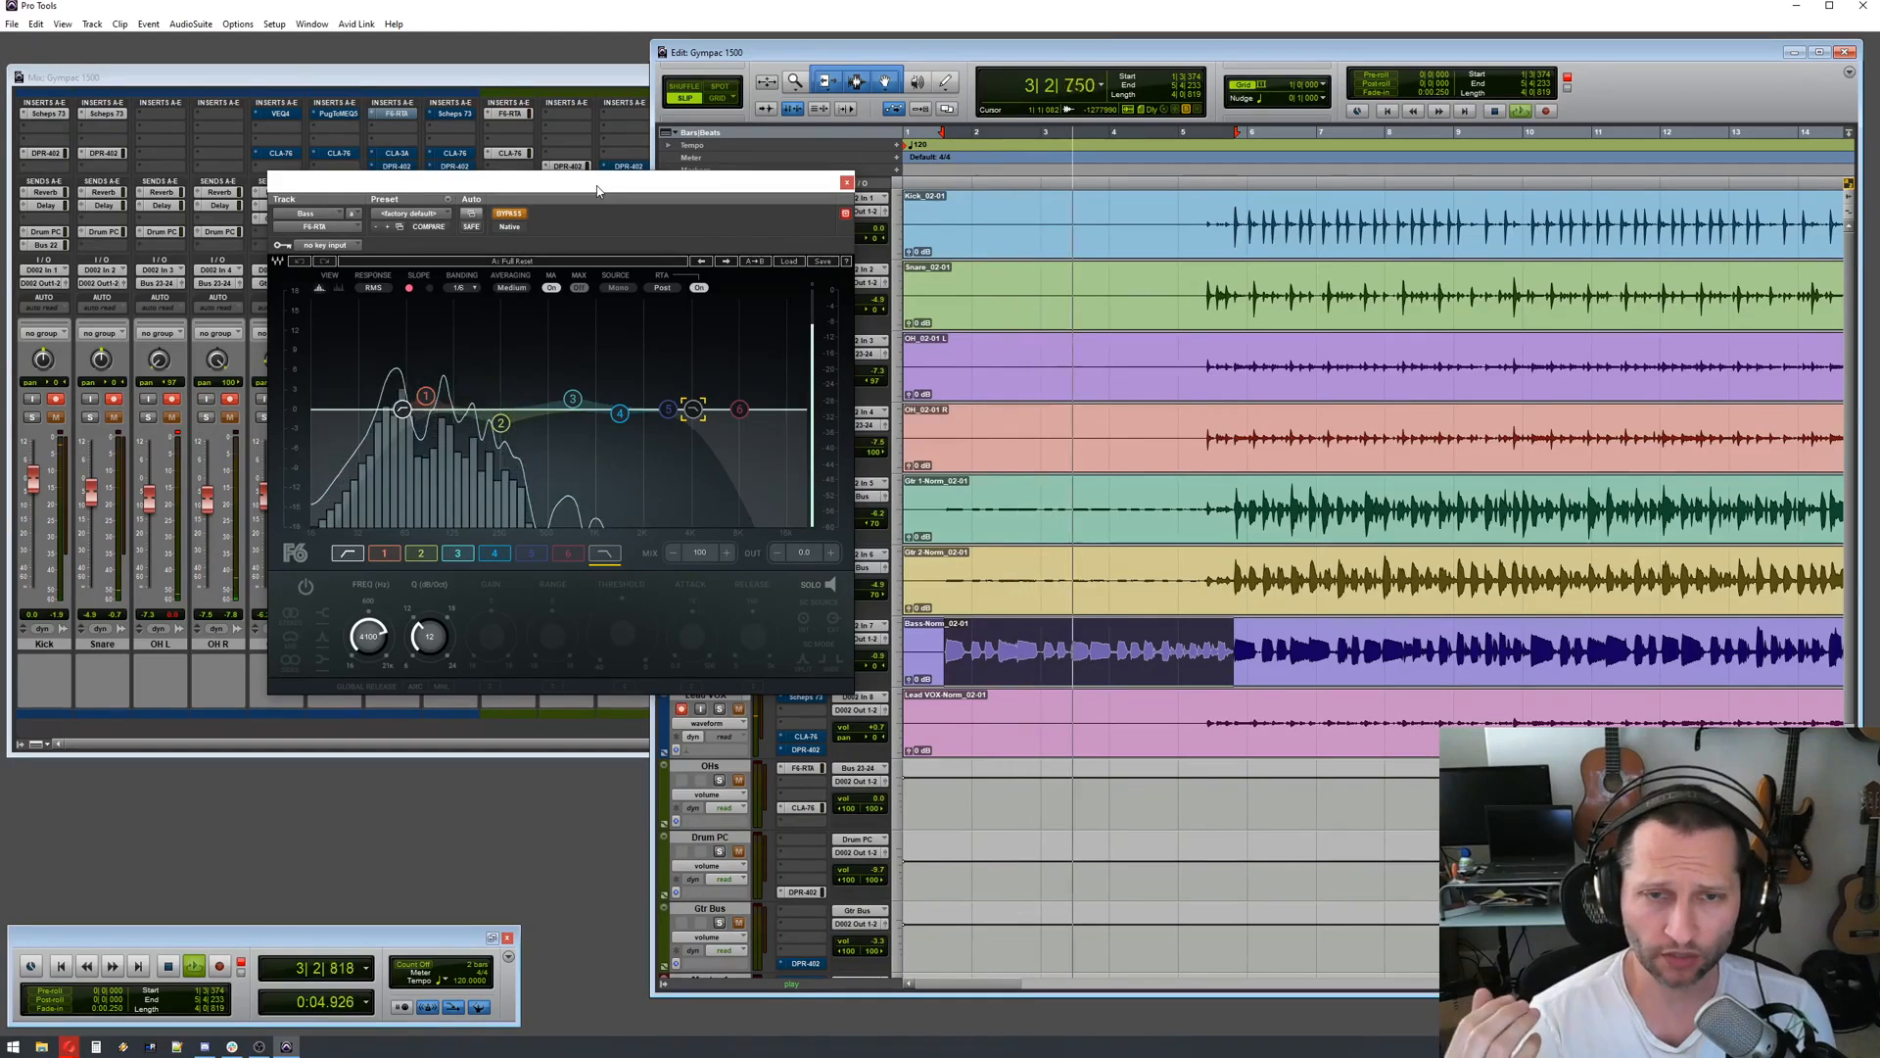
Examine the Bass F6-RTA's low-cut filter, bands 1 to 4 and high-cut filter against the live spectrum.
left_click(349, 554)
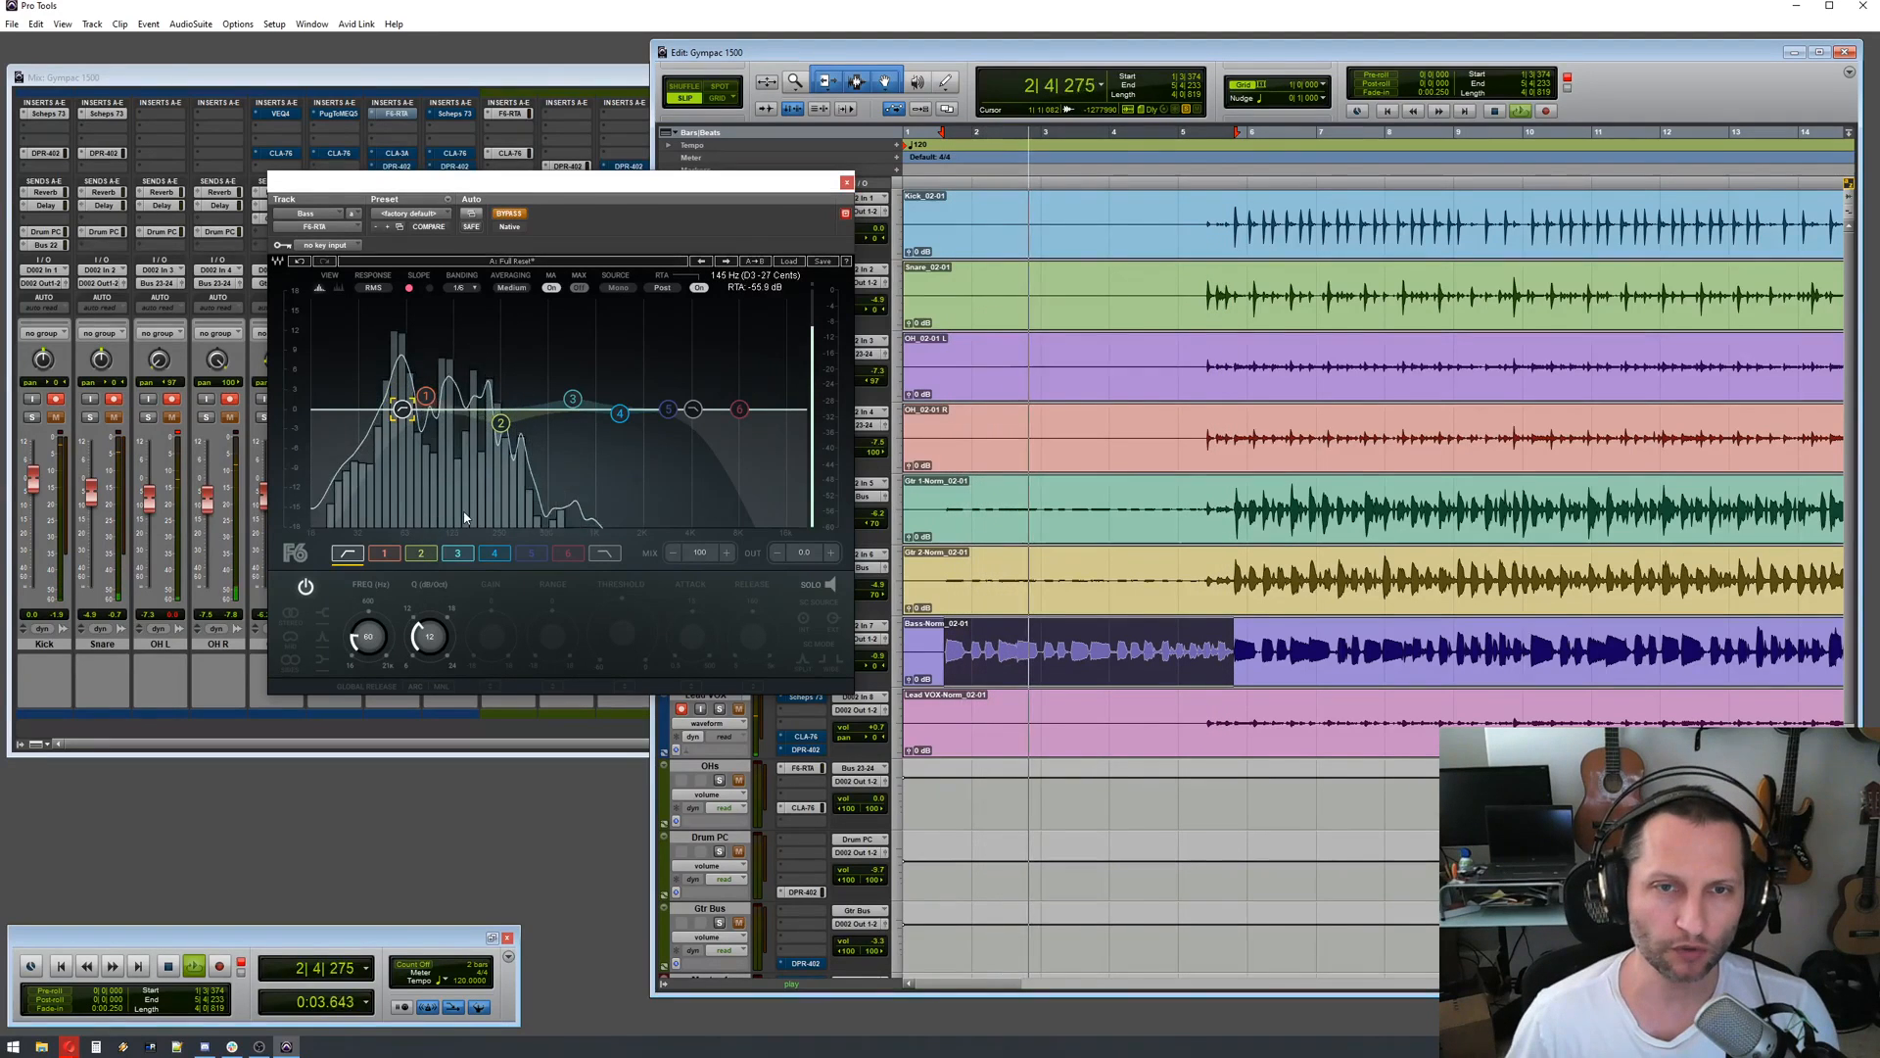
left_click(424, 400)
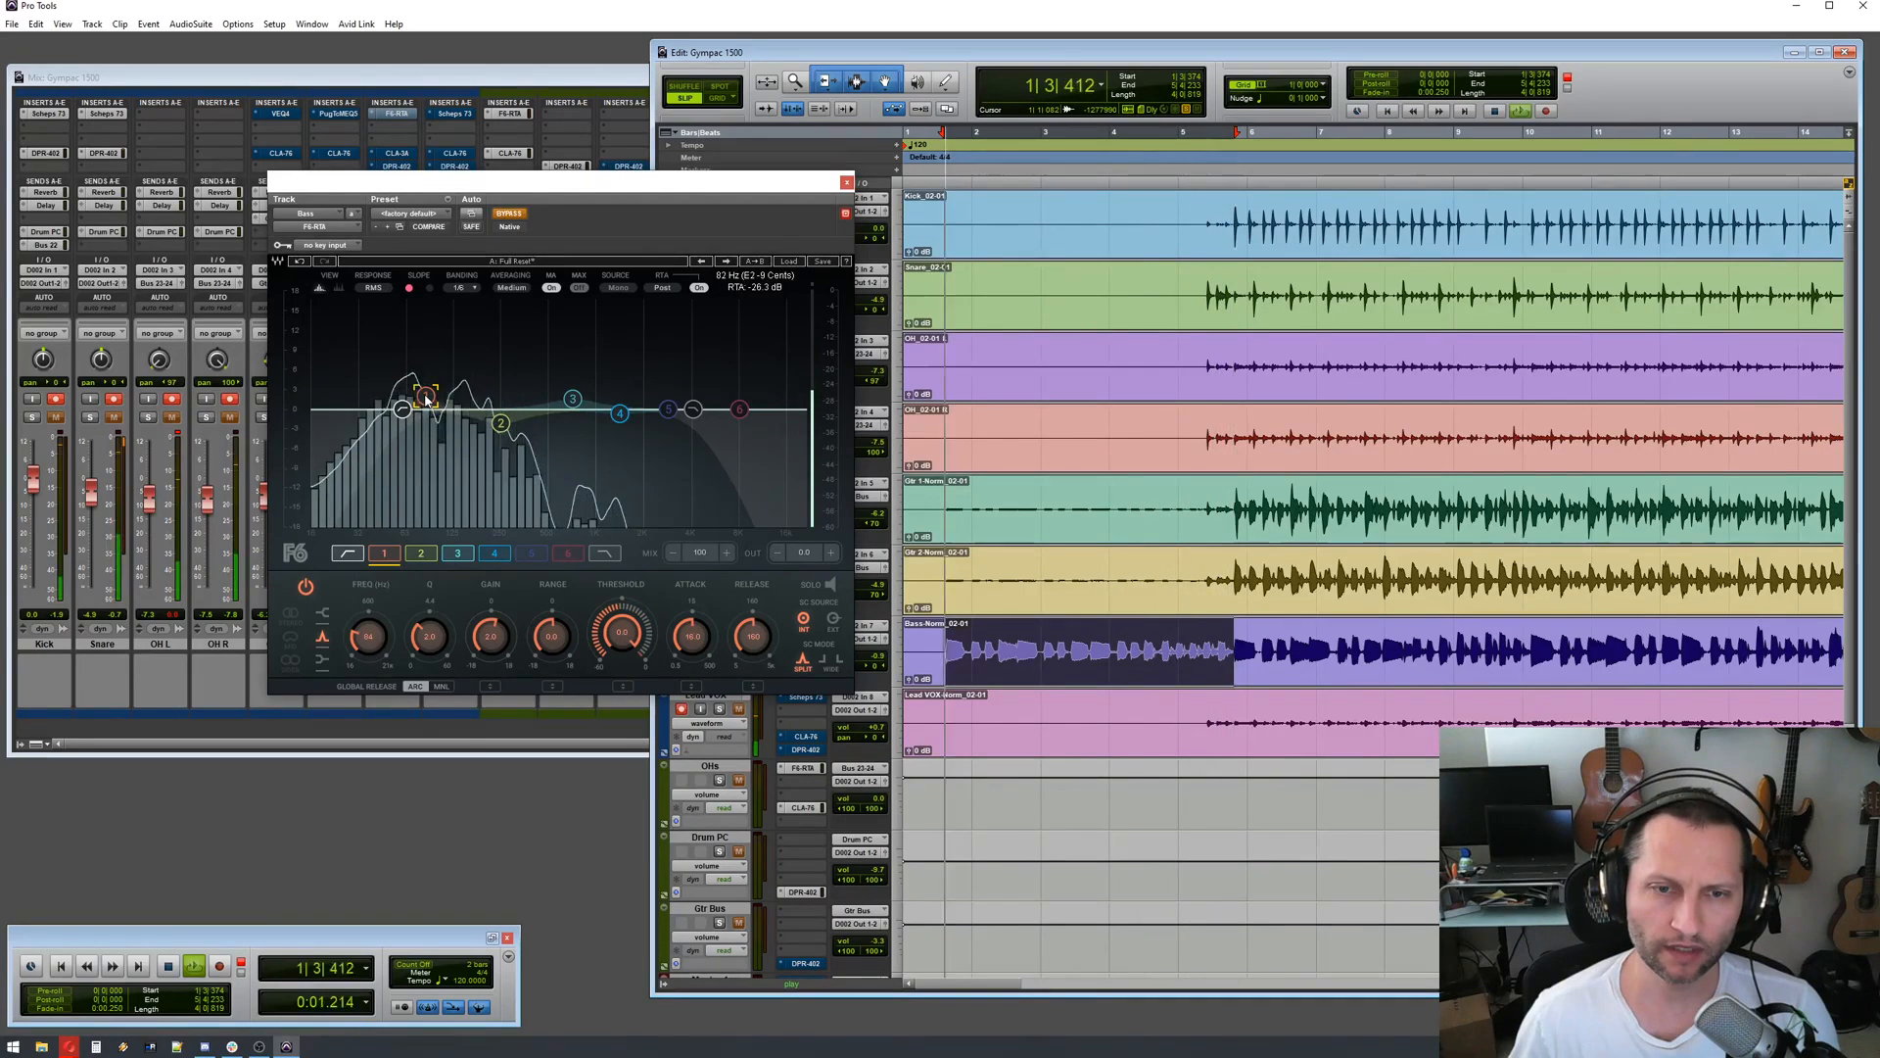
left_click(502, 424)
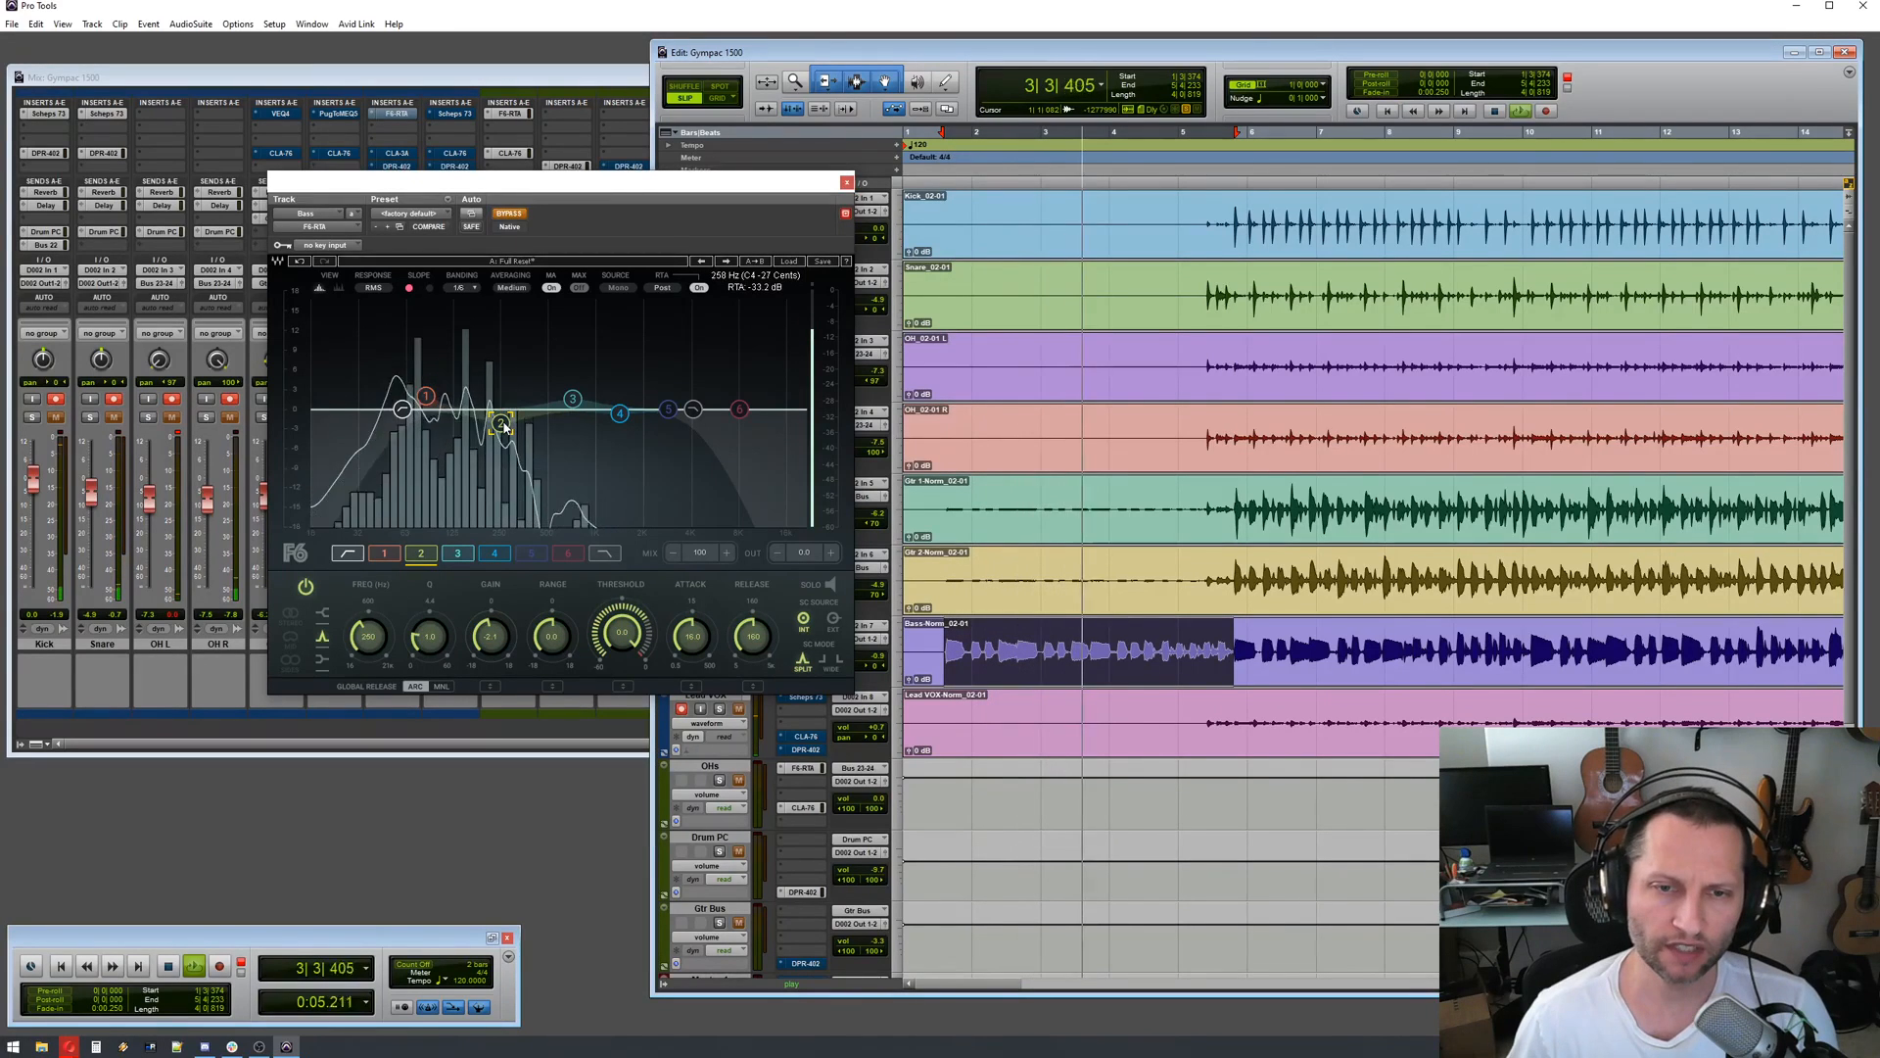
left_click(574, 401)
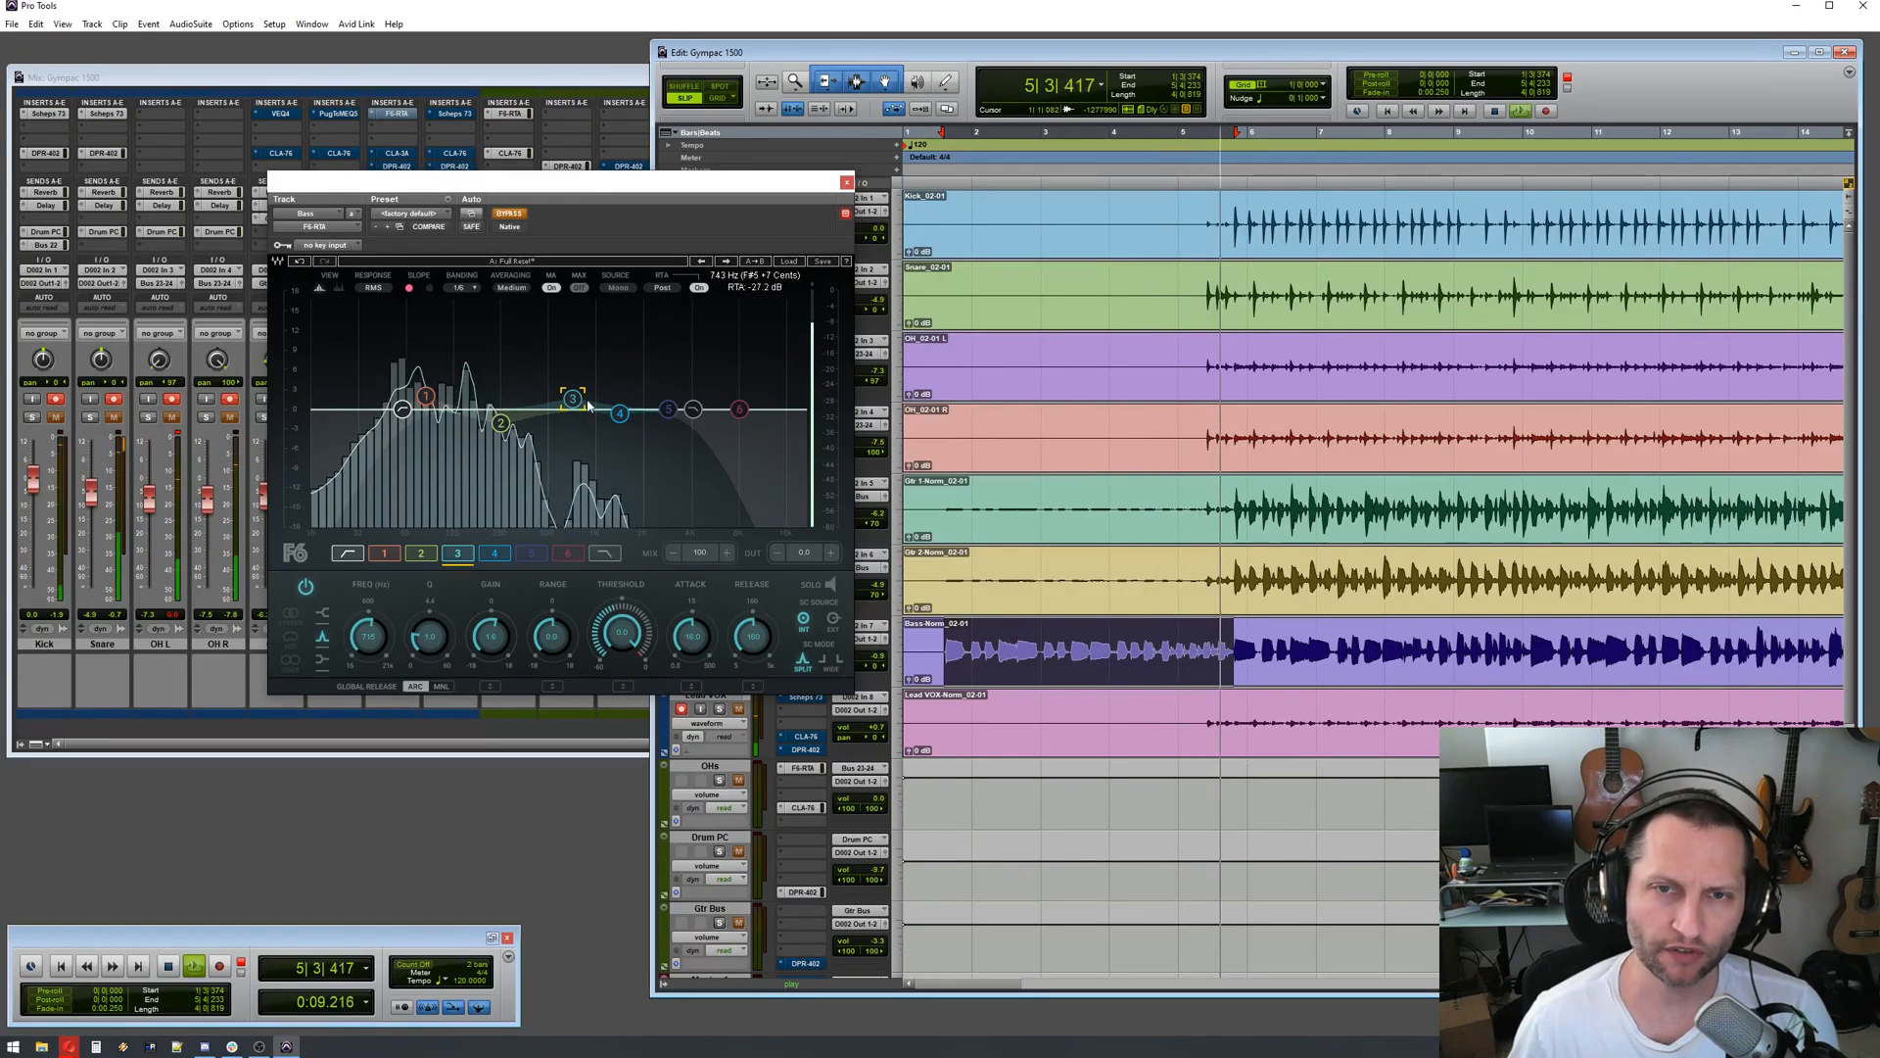
left_click(620, 412)
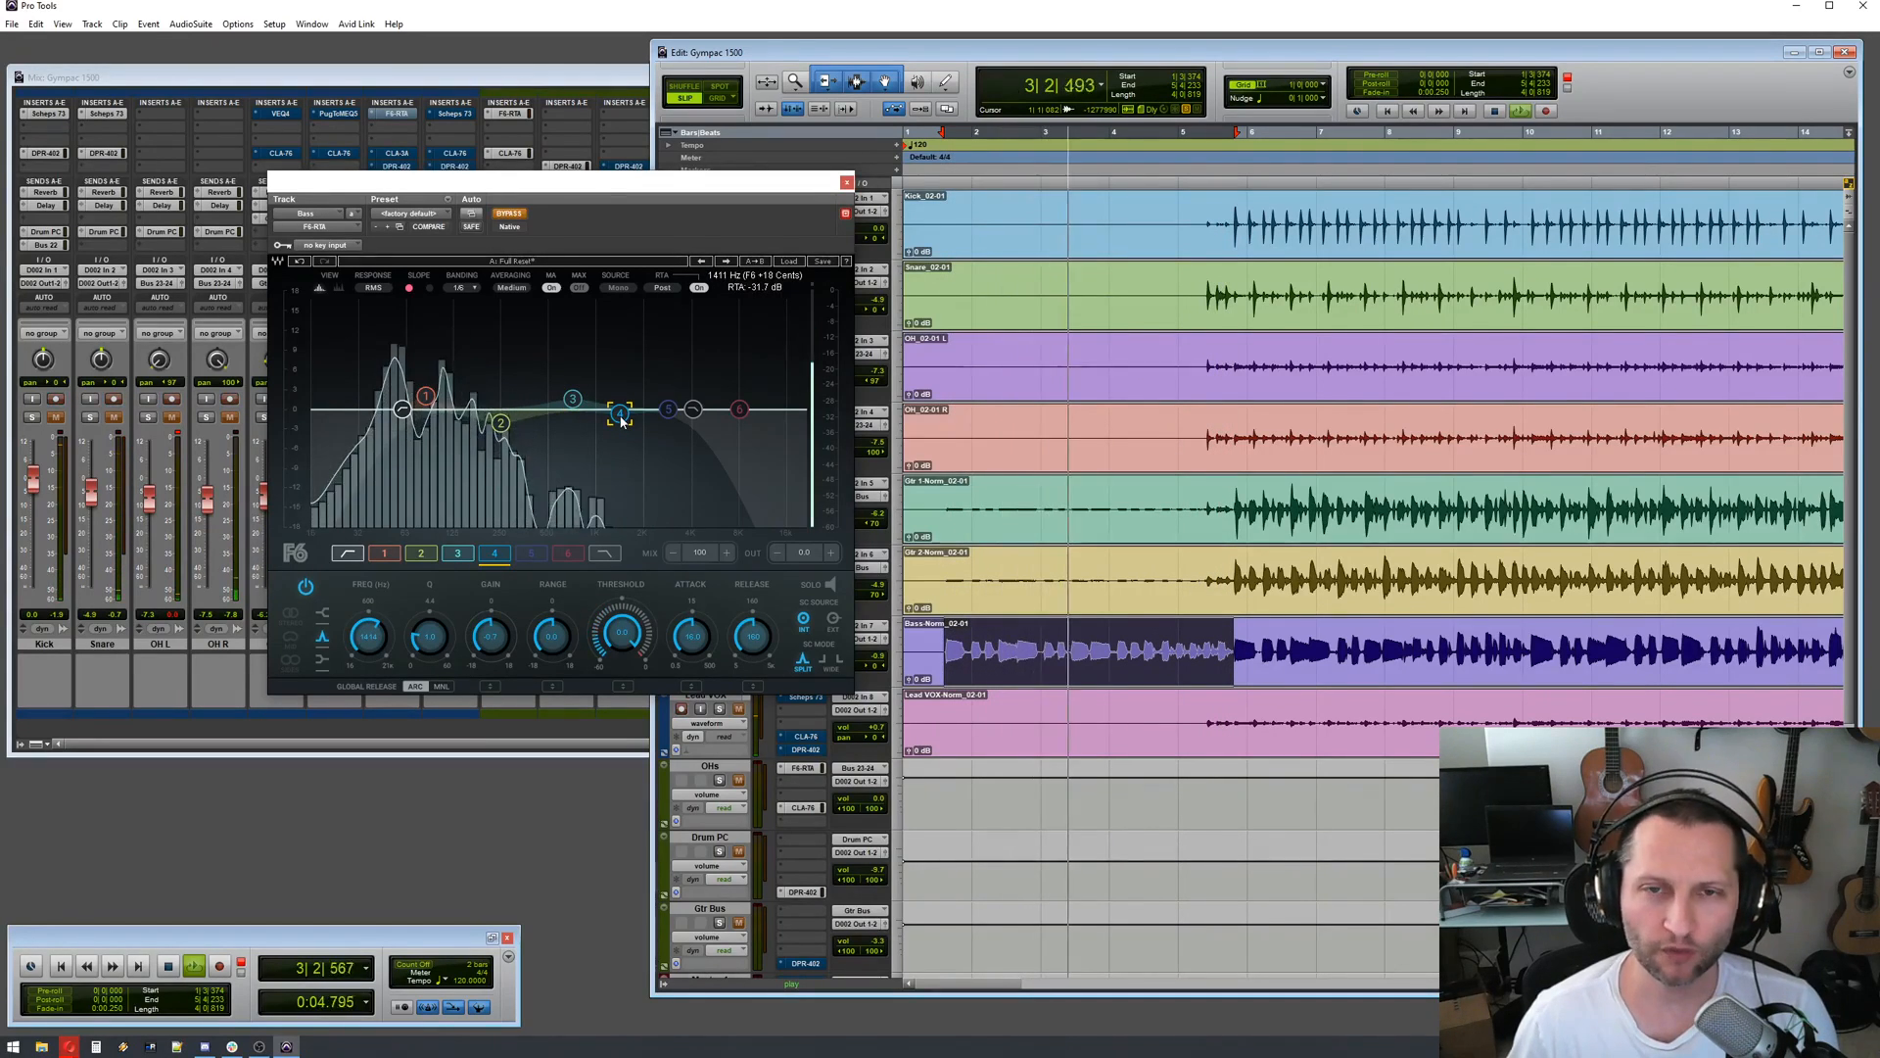
left_click(695, 415)
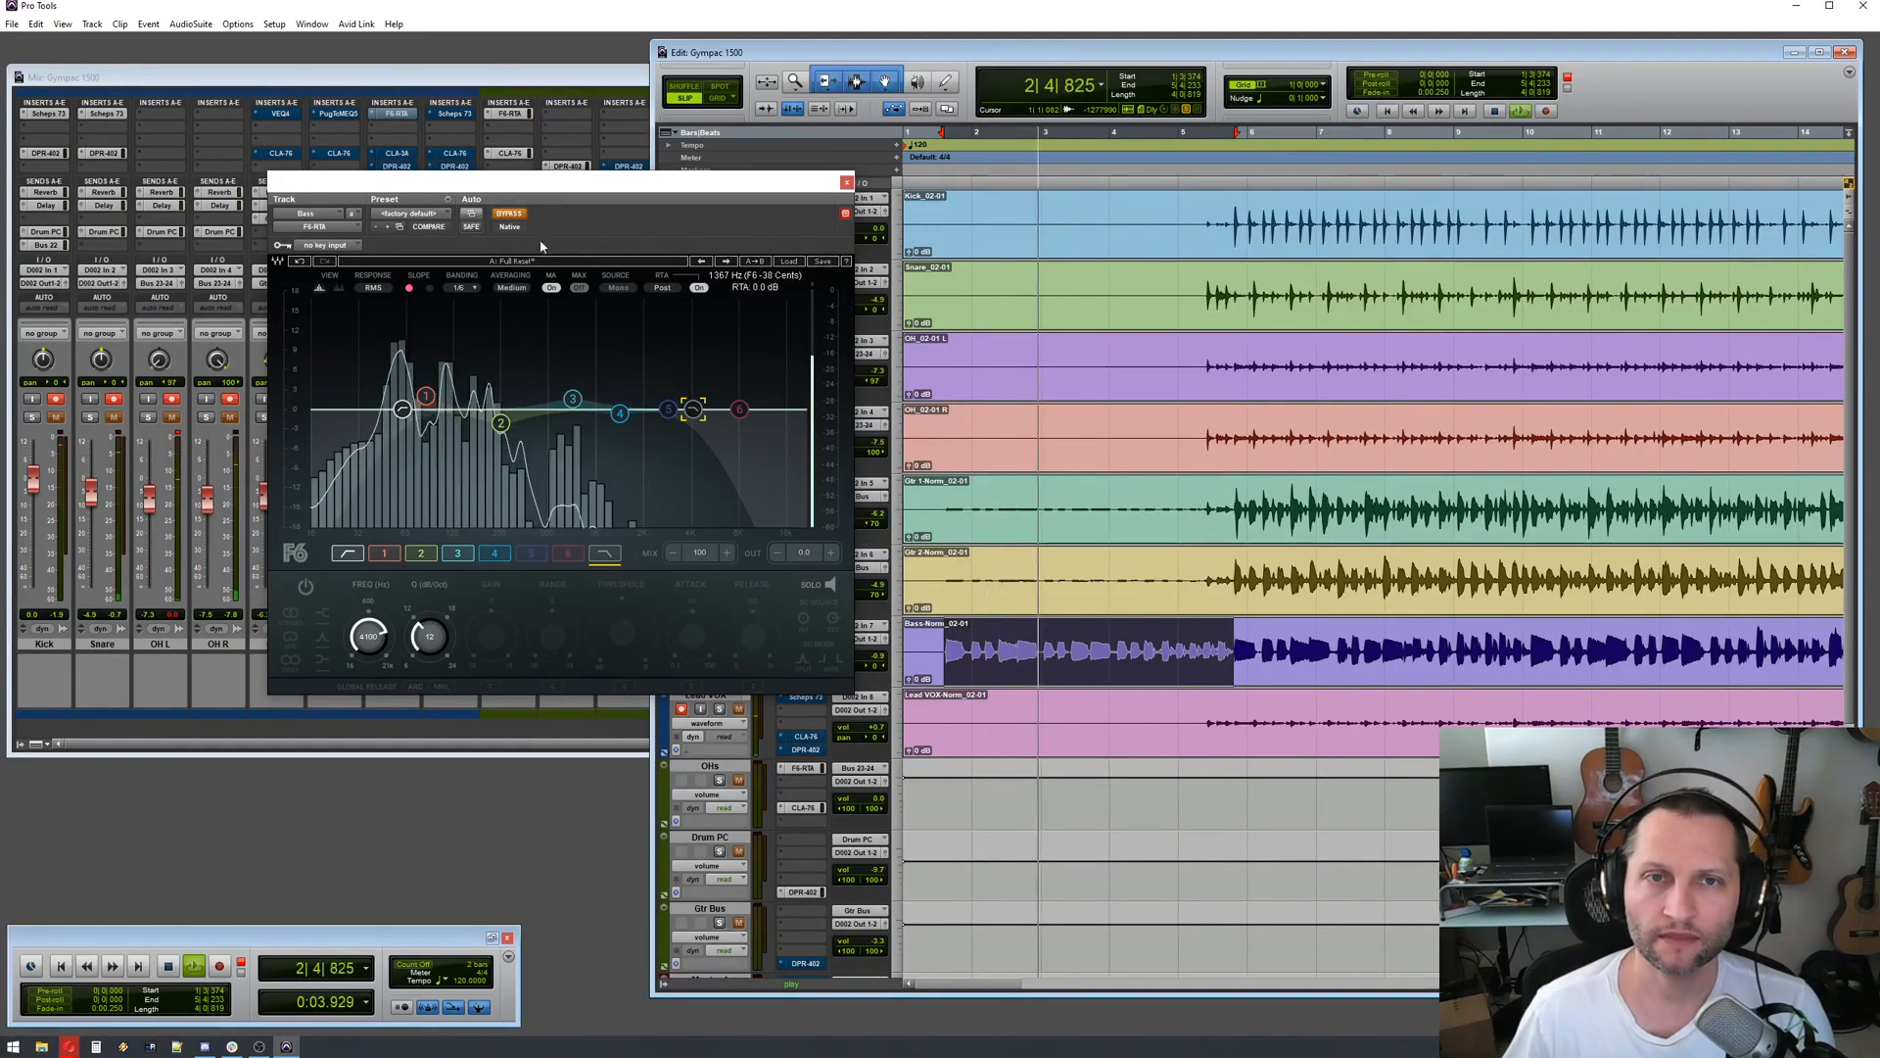
Reactivate the bypassed F6-RTA on the Bass track and close it, and open and reactivate the bypassed CLA-3A compressor.
left_click(518, 219)
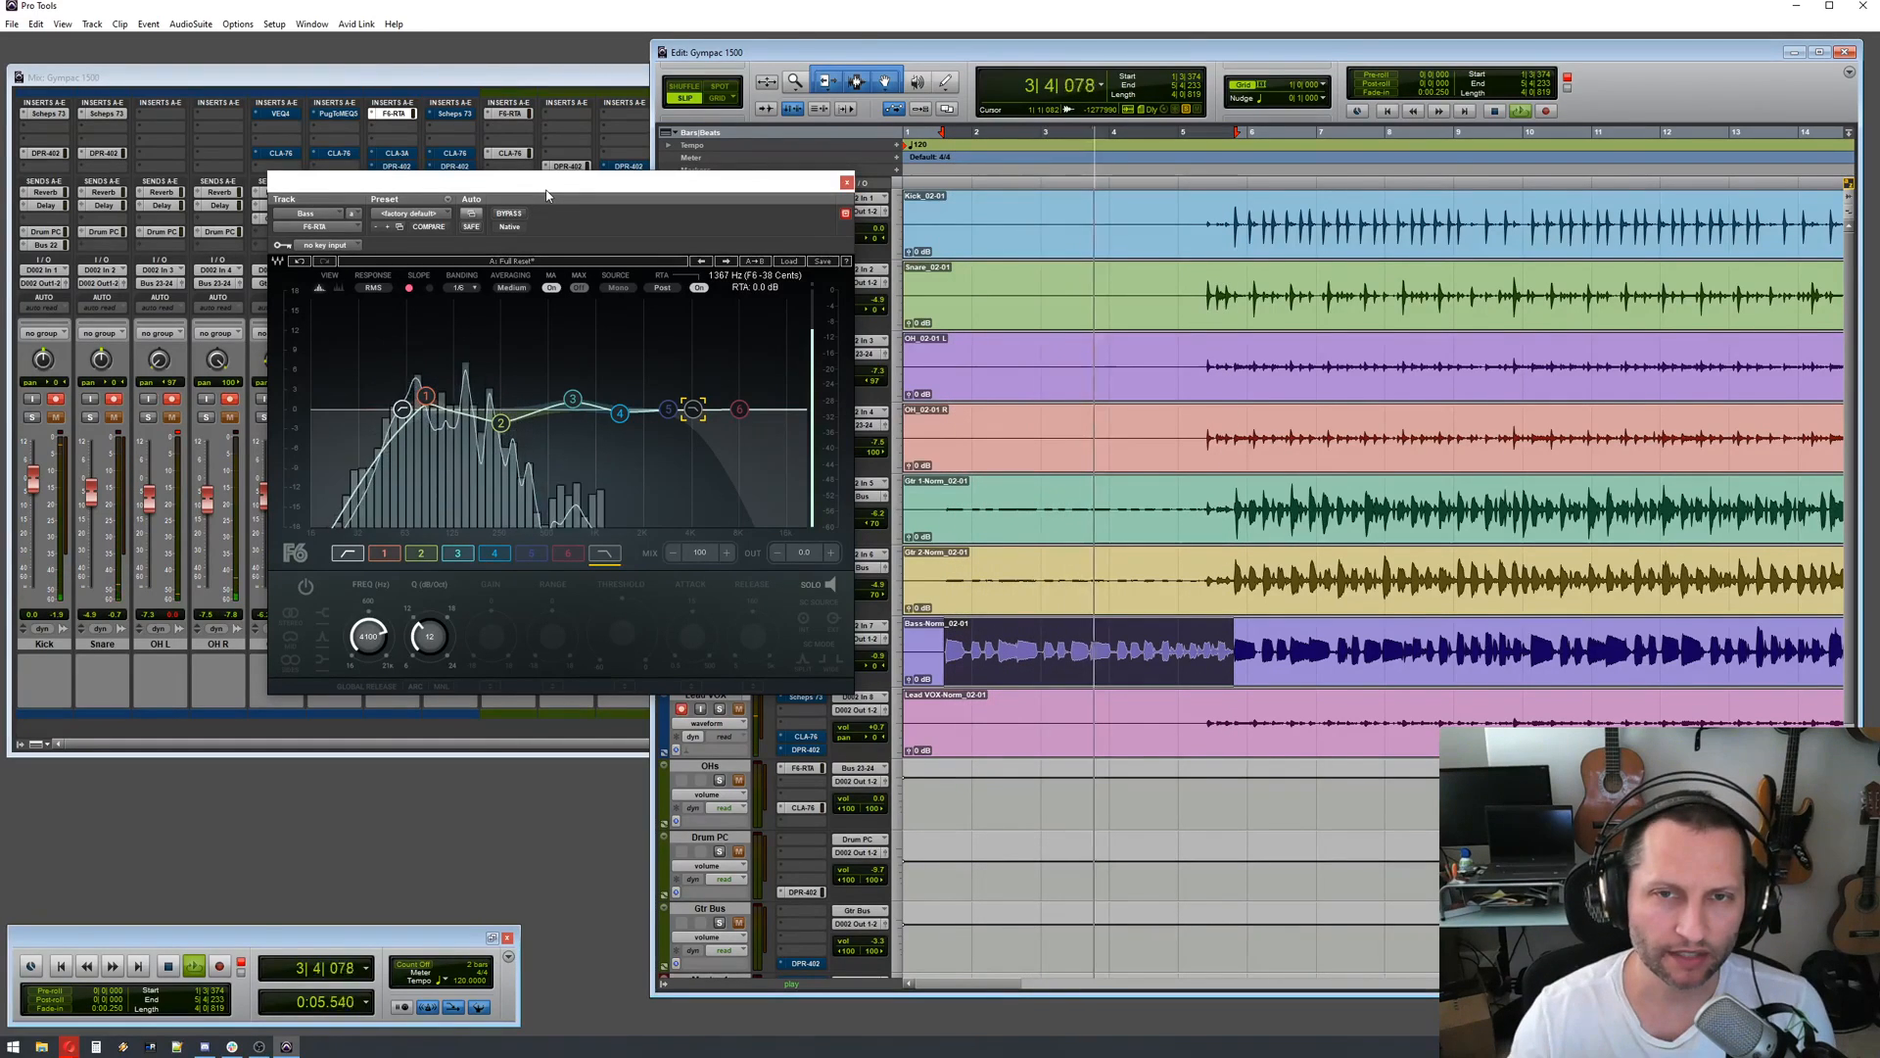
left_click(846, 182)
left_click(400, 154)
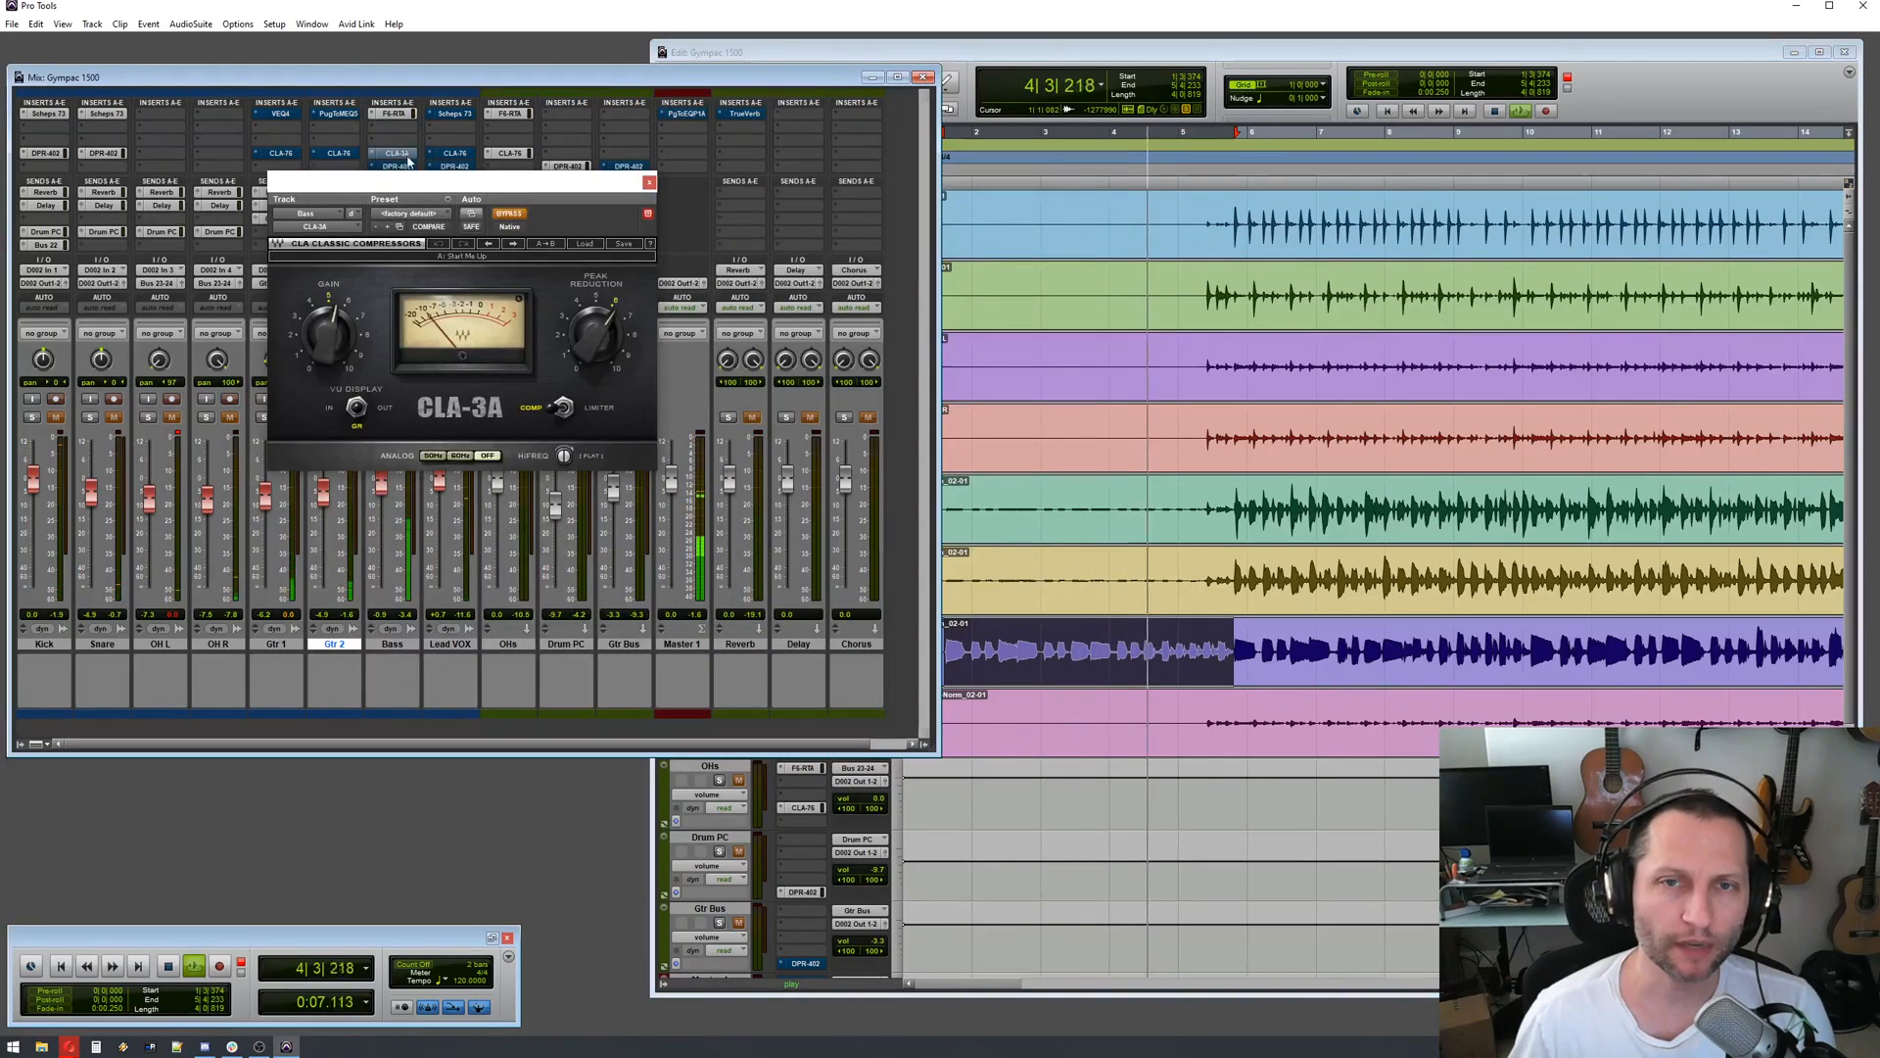
left_click(510, 215)
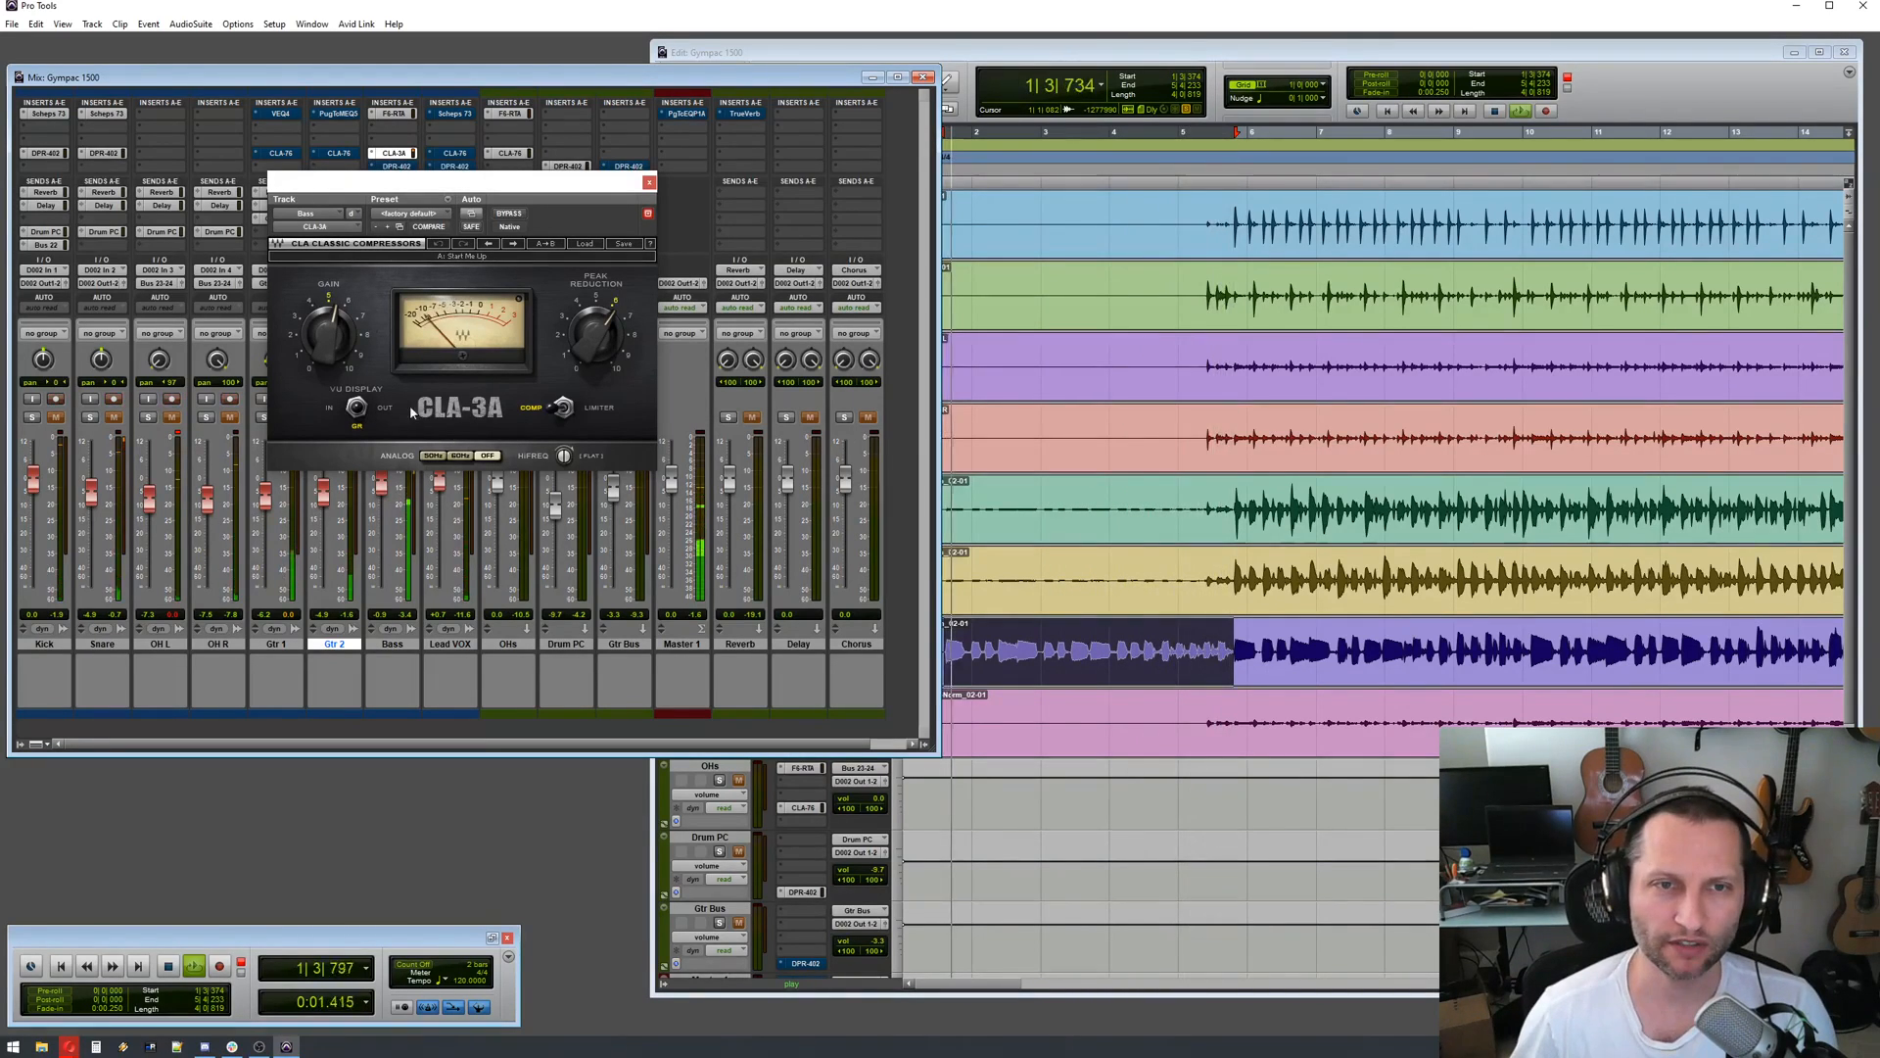
Compare the Bass CLA-3A's input and gain-reduction metering, audition it bypassed and active, and close the compressor.
left_click(355, 407)
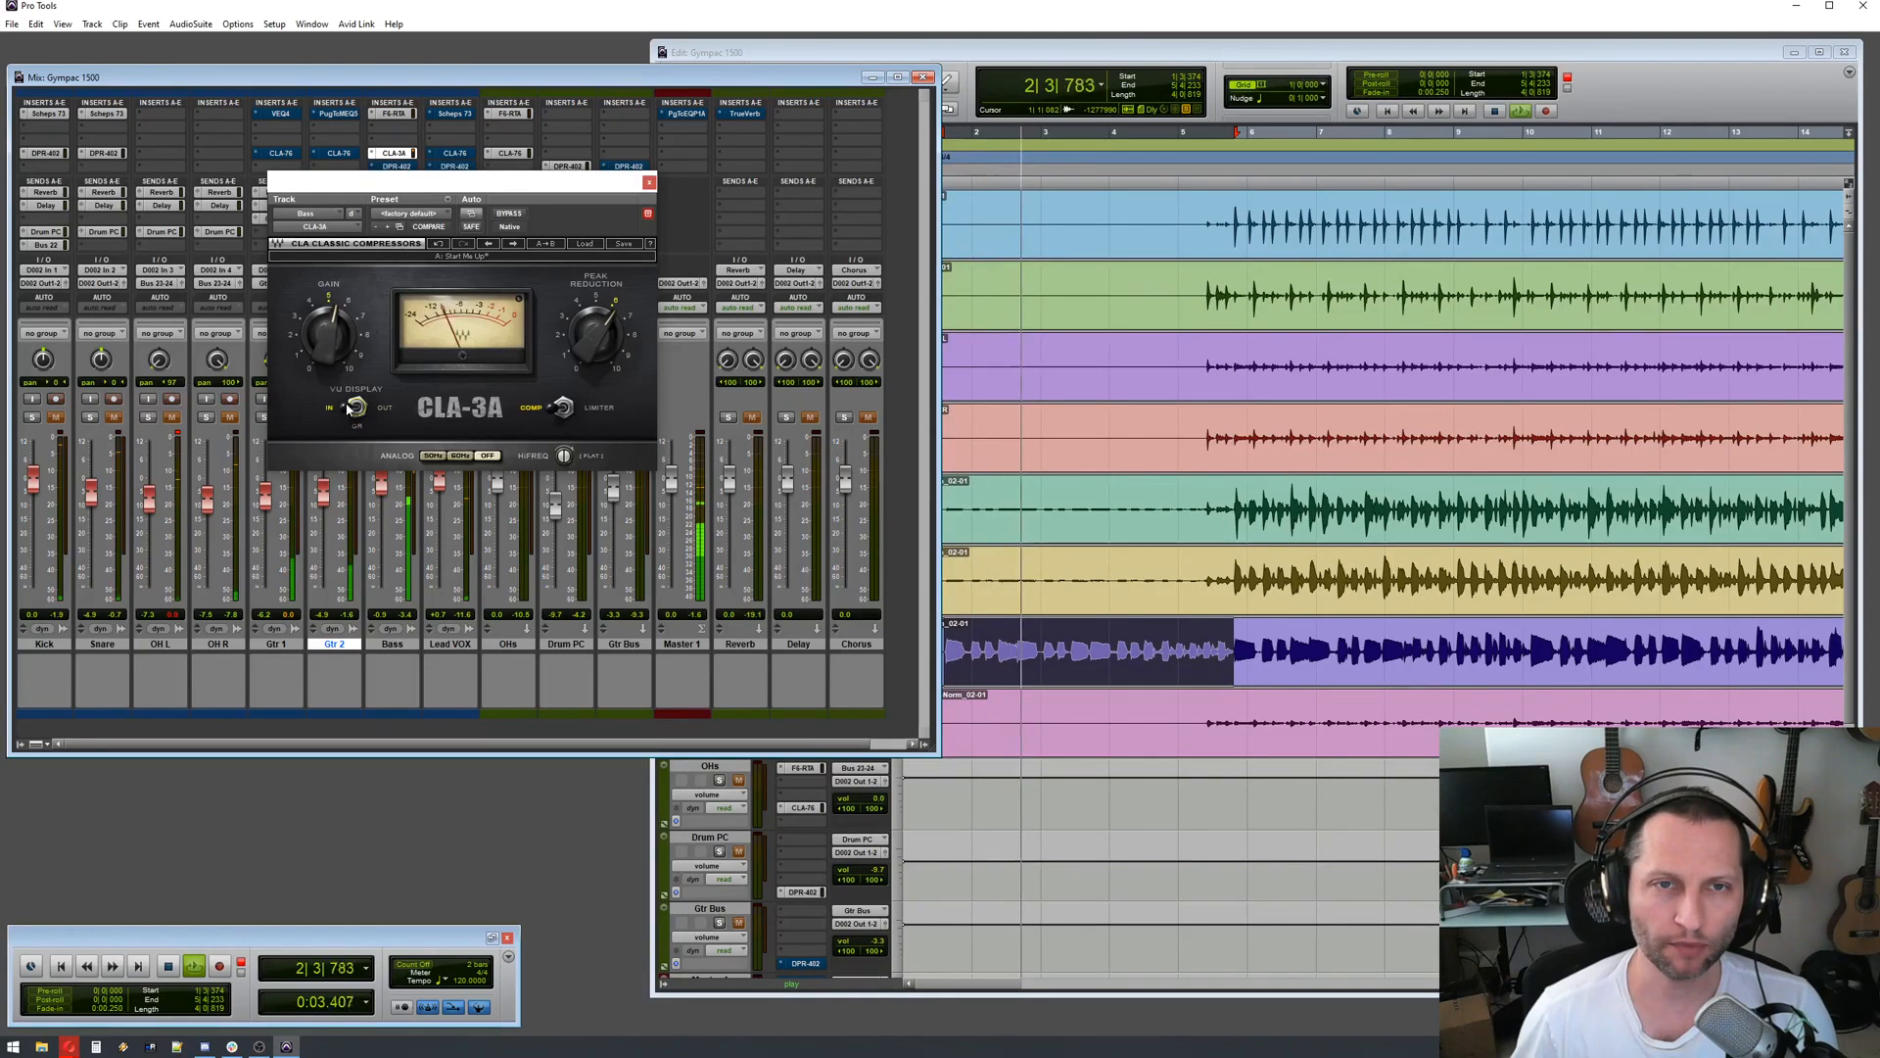
left_click(357, 408)
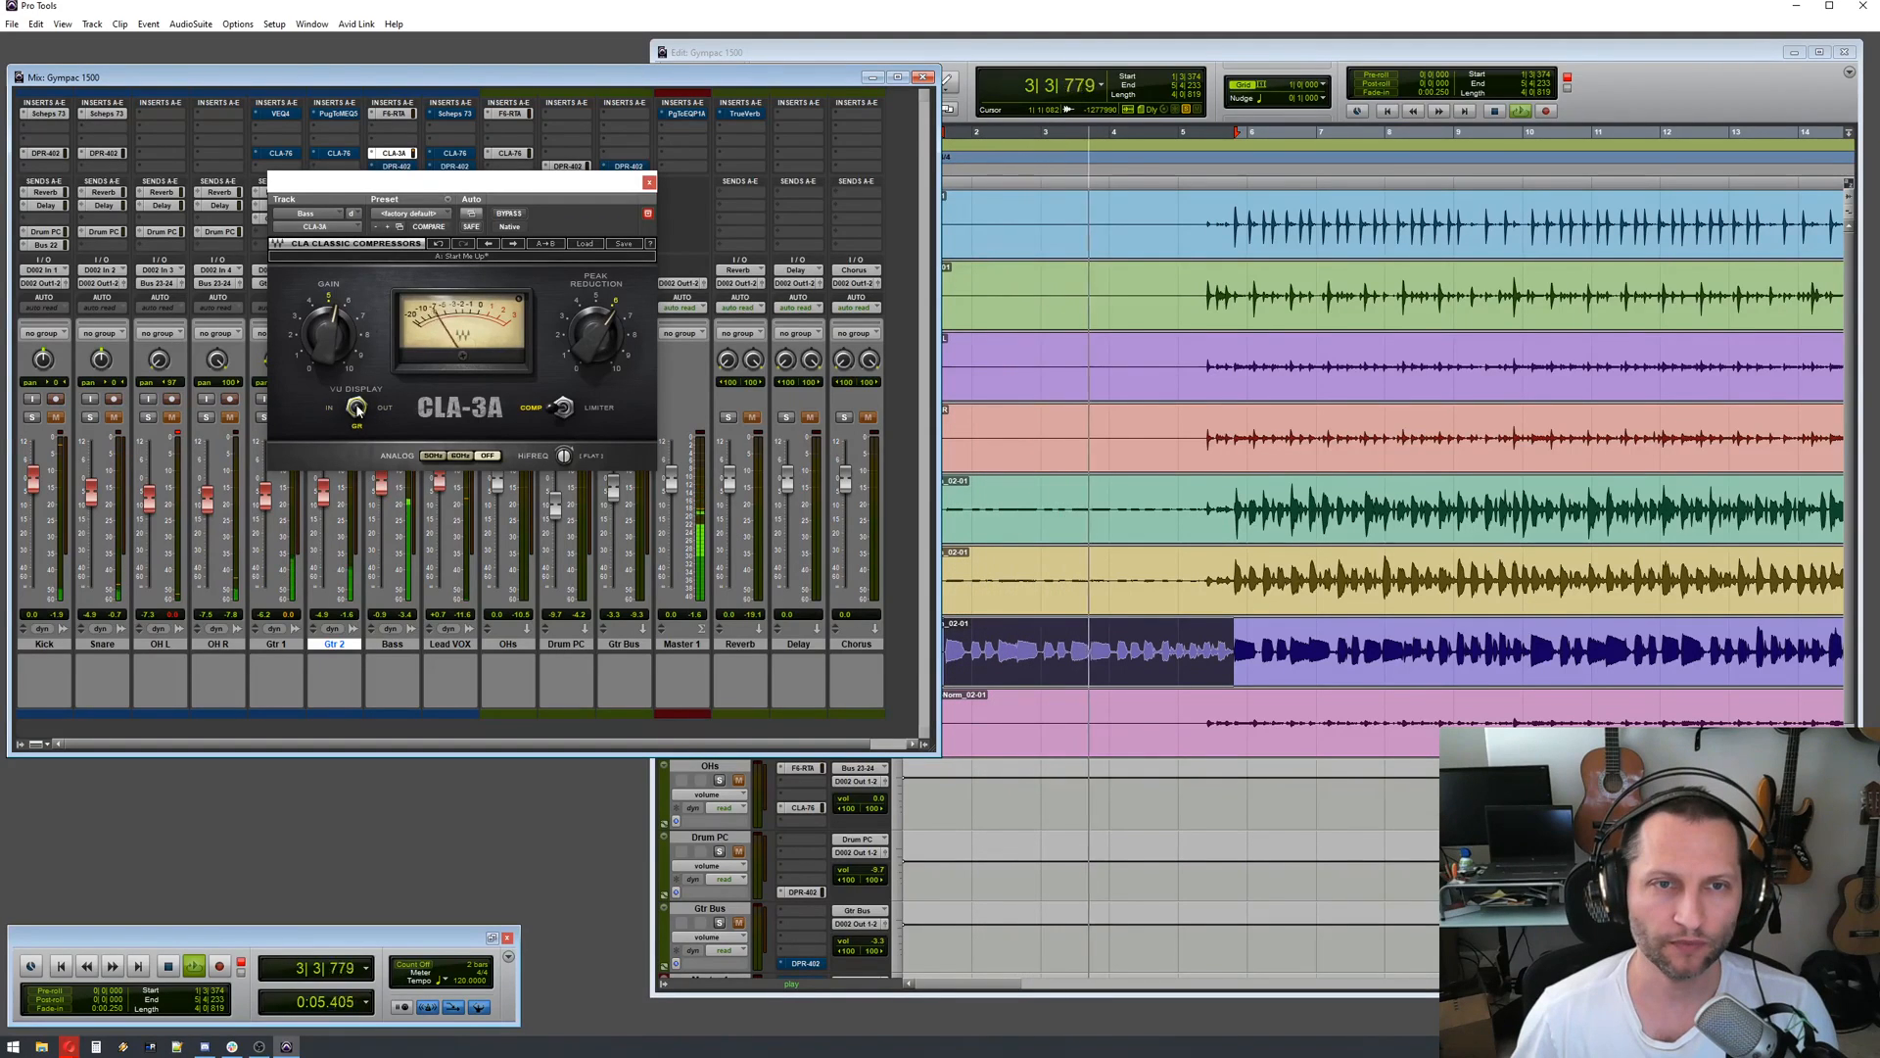
left_click(509, 215)
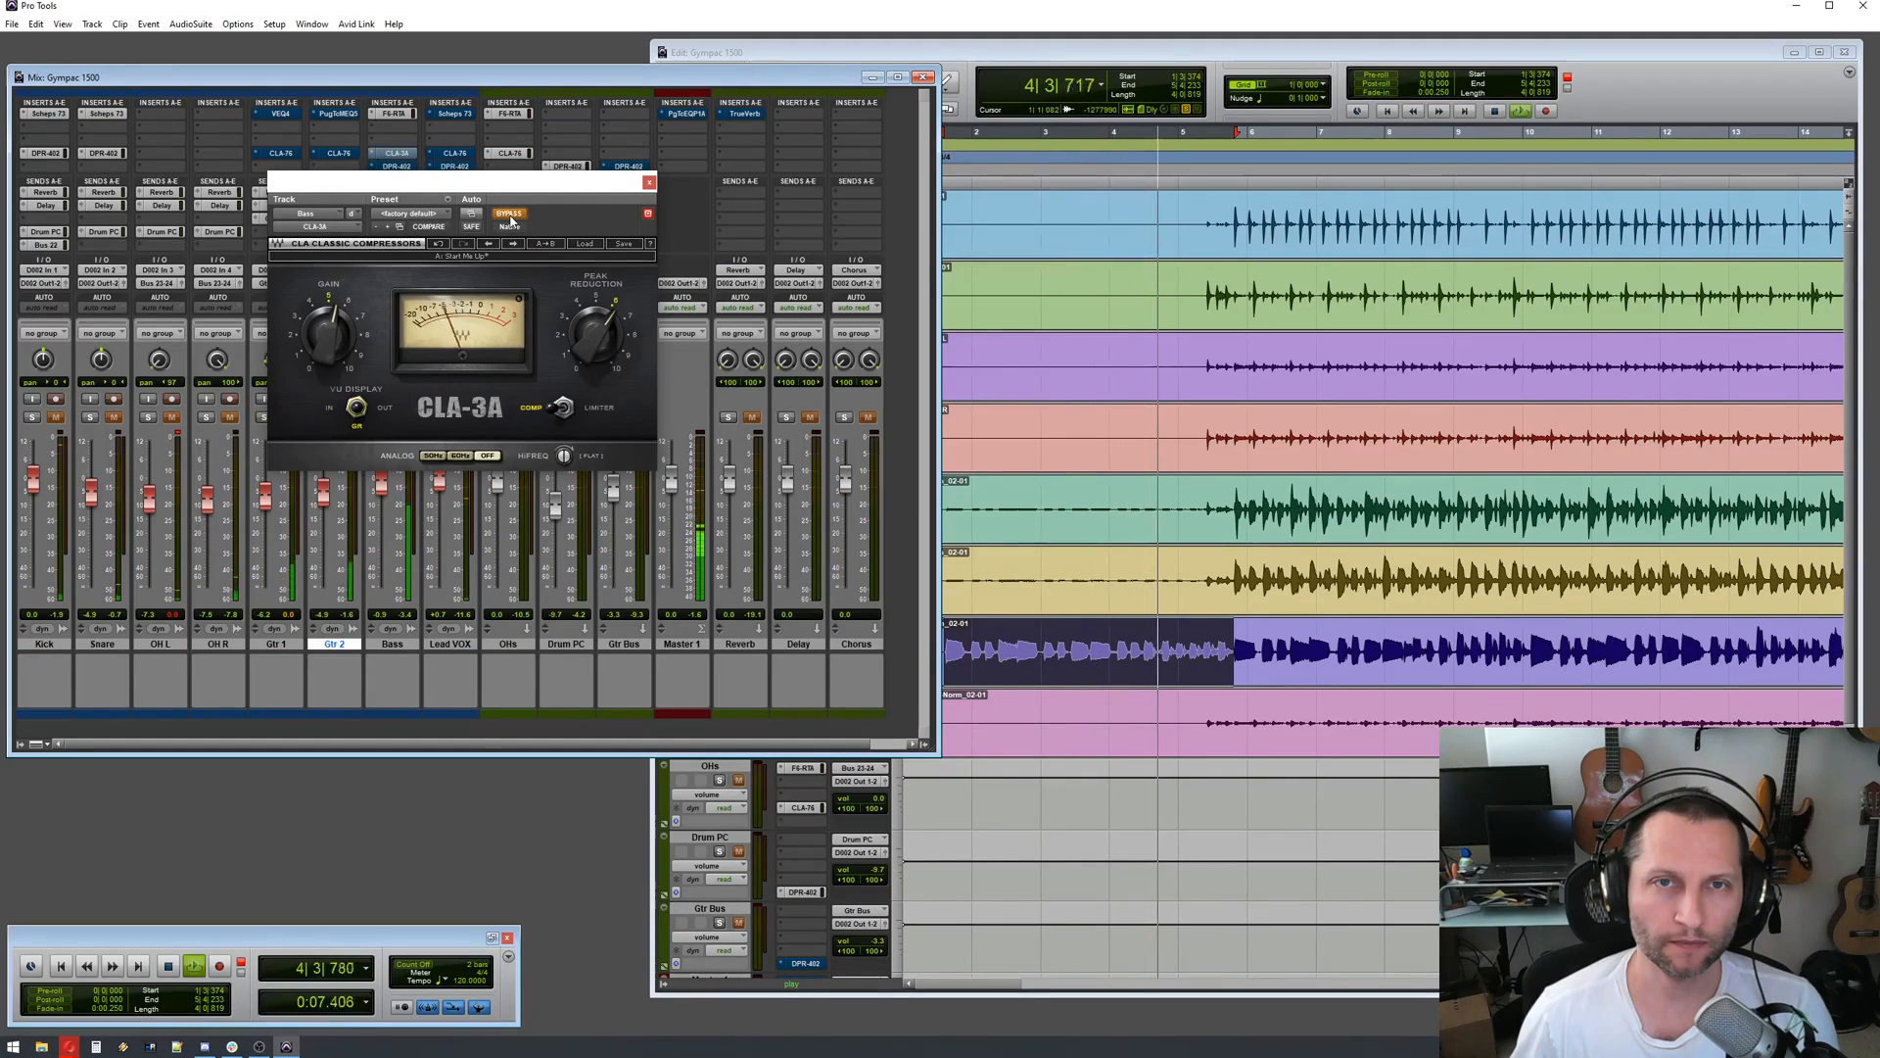
left_click(509, 214)
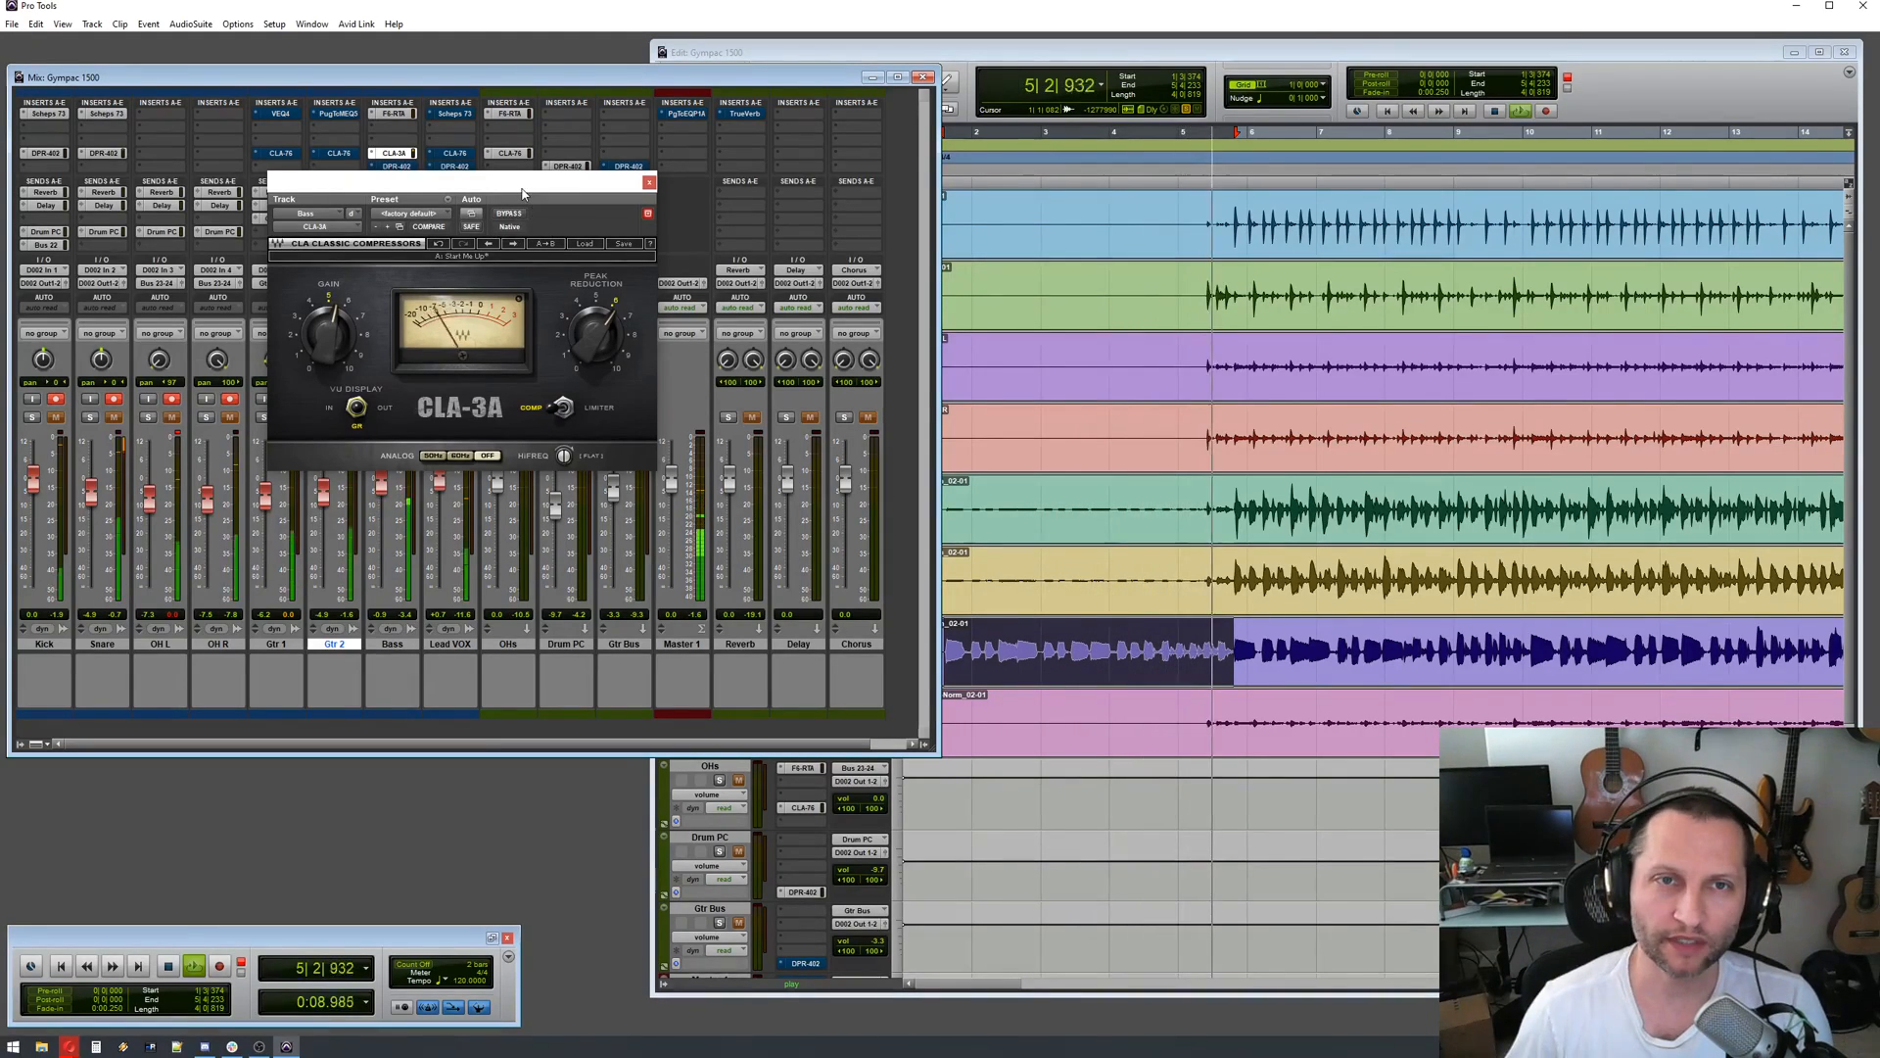
left_click(649, 183)
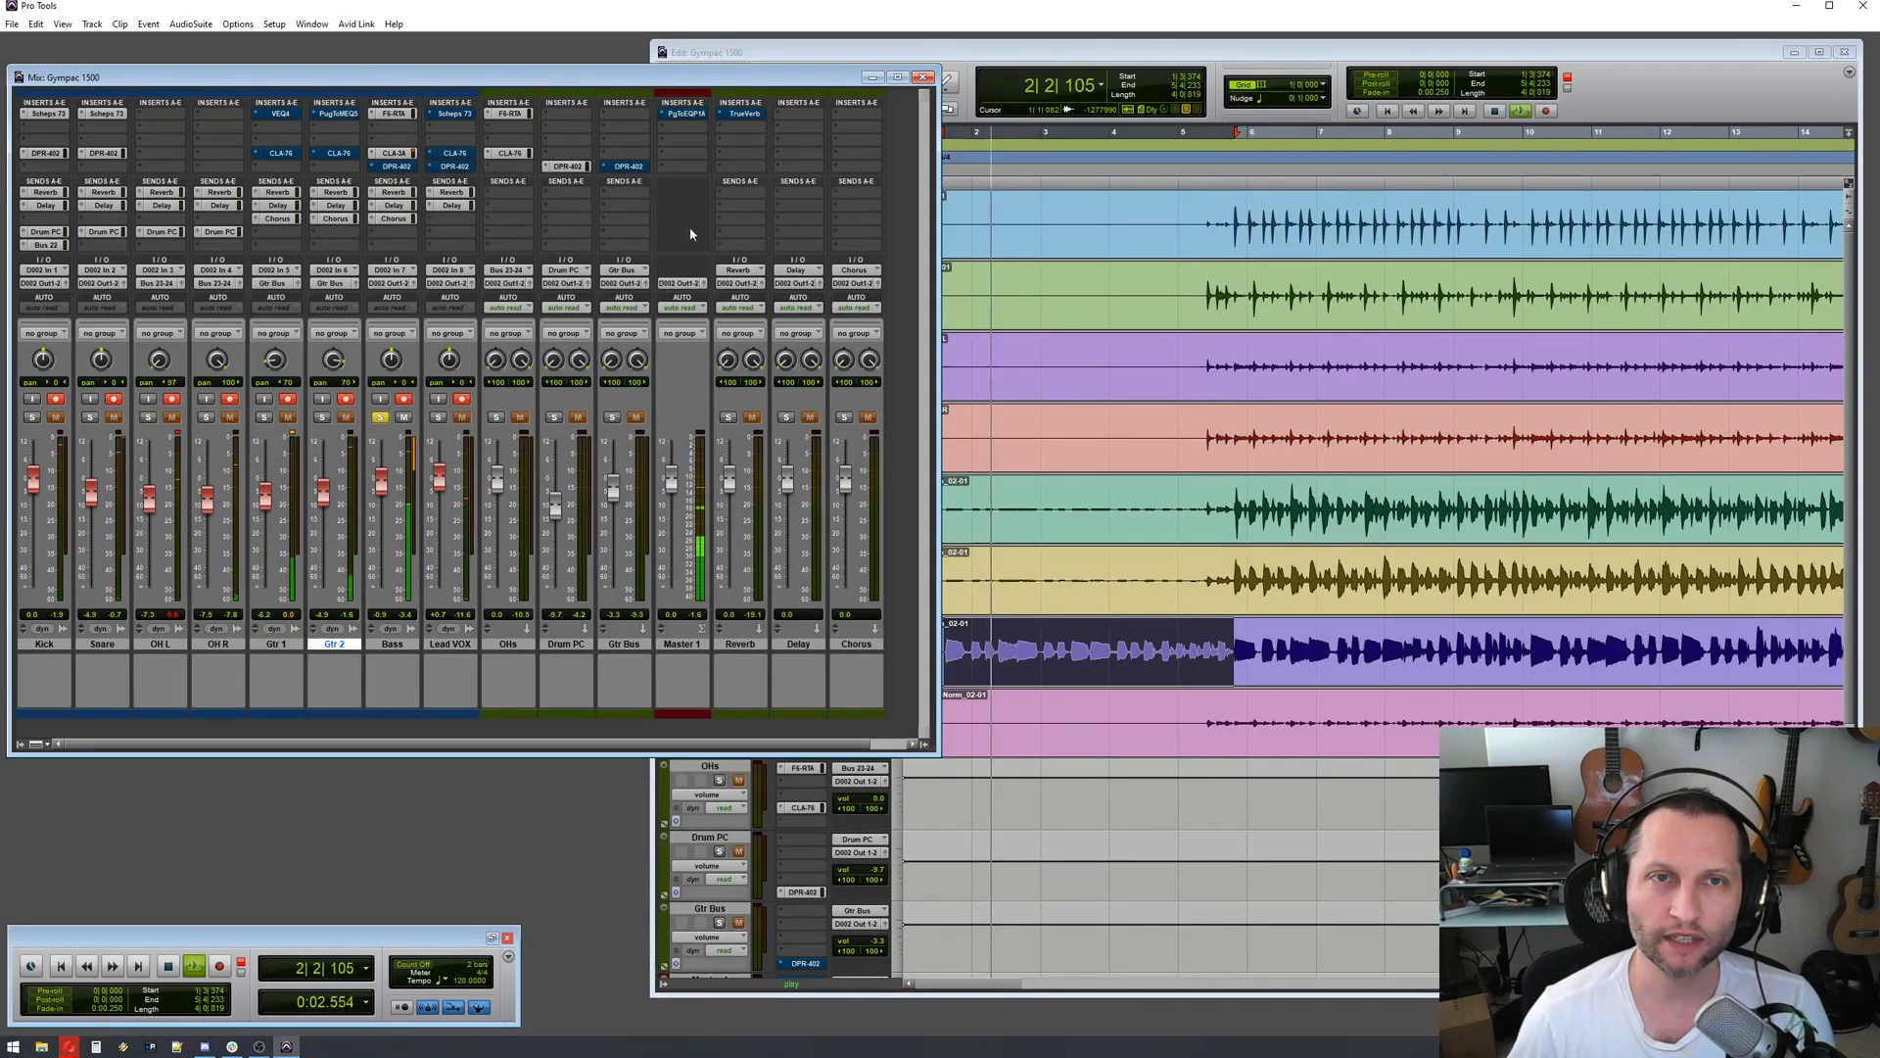
Loop the bass phrase from bar 5 to bar 10 with the Bass DPR-402 open, and reactivate and close that bypassed compressor.
left_click(396, 166)
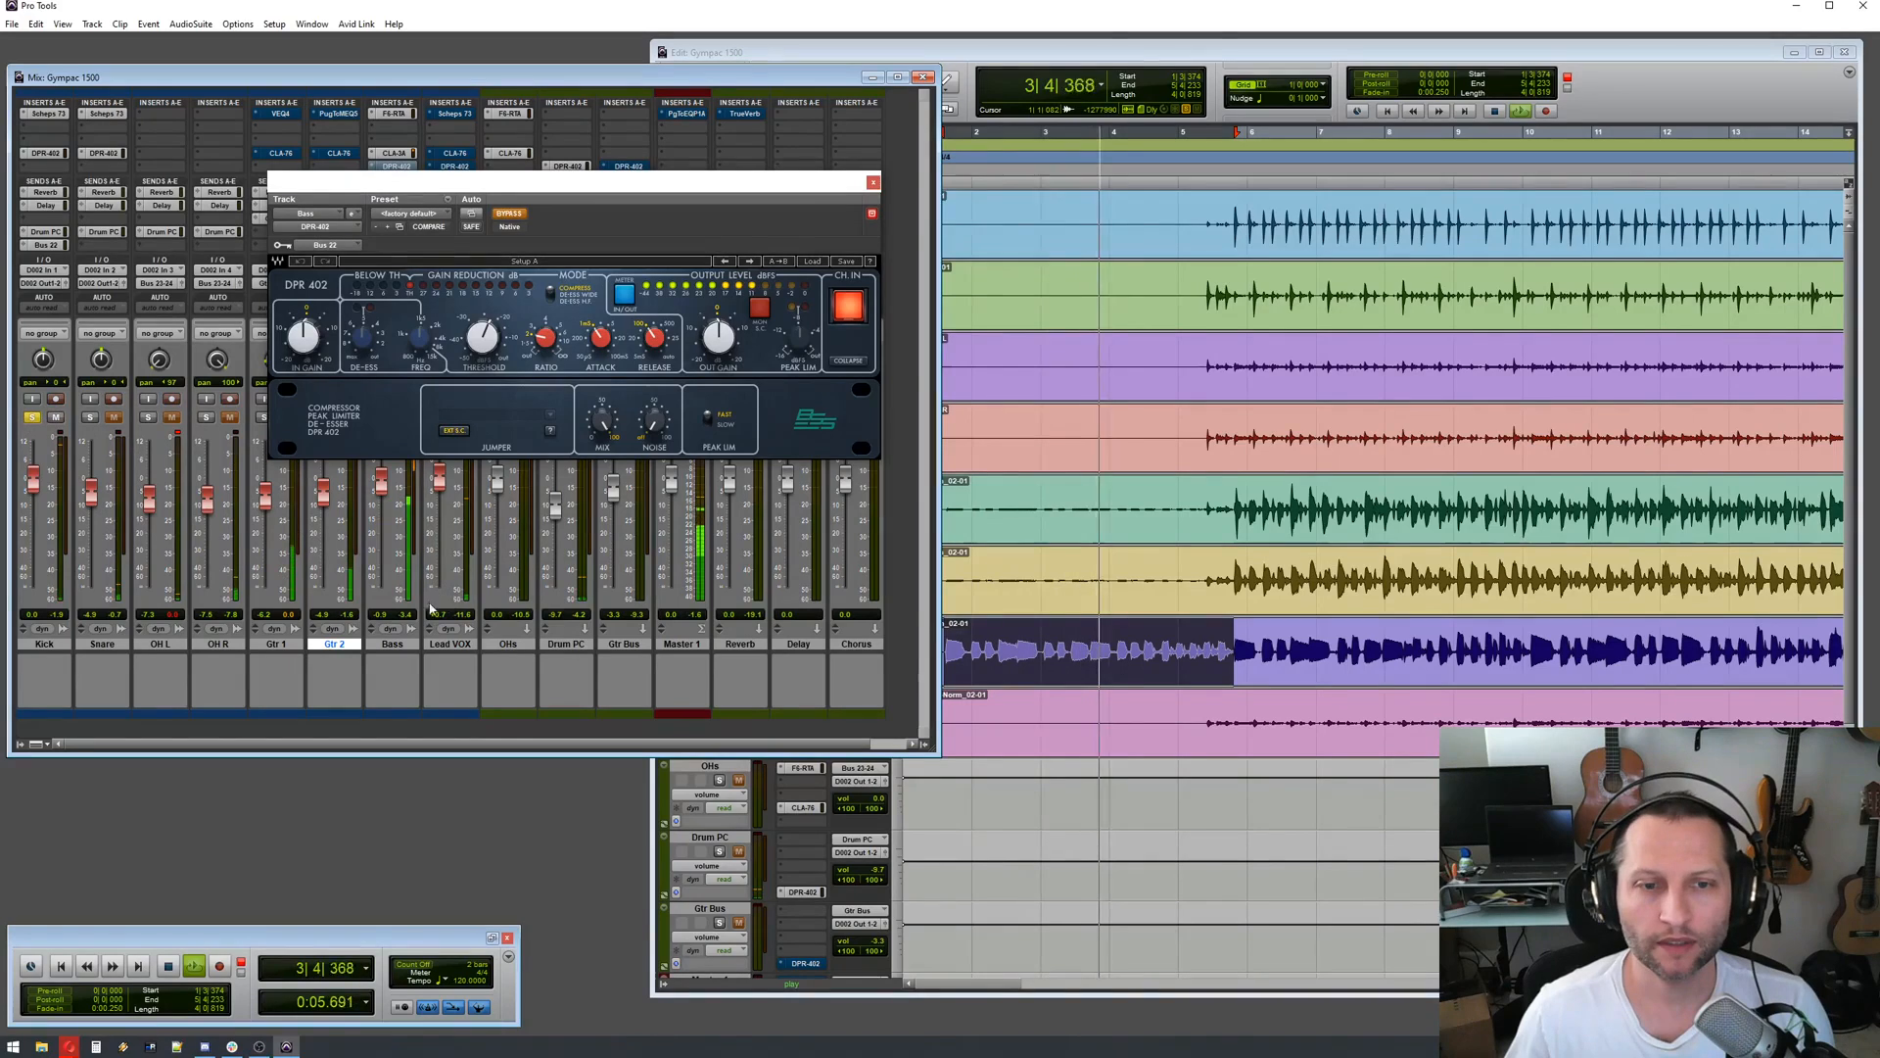
left_click_drag(427, 195, 547, 612)
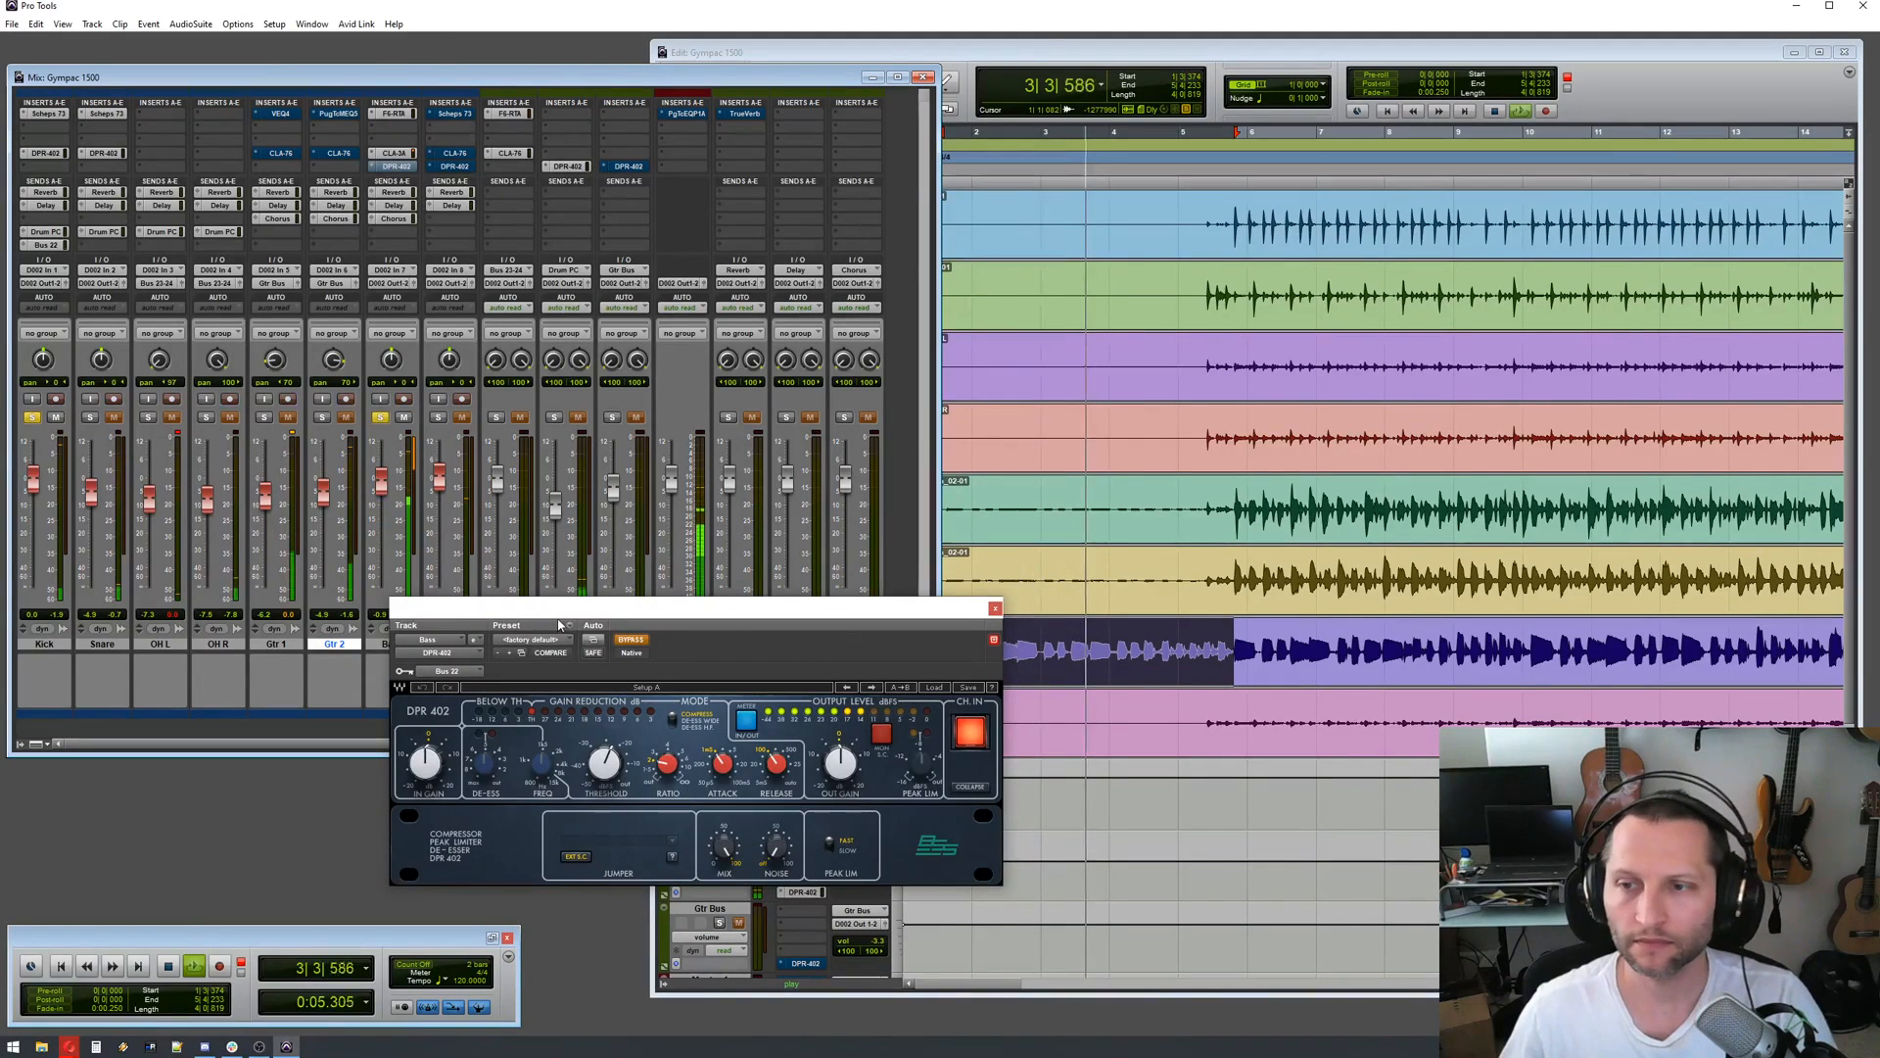
left_click(1231, 650)
left_click_drag(1231, 649, 1530, 650)
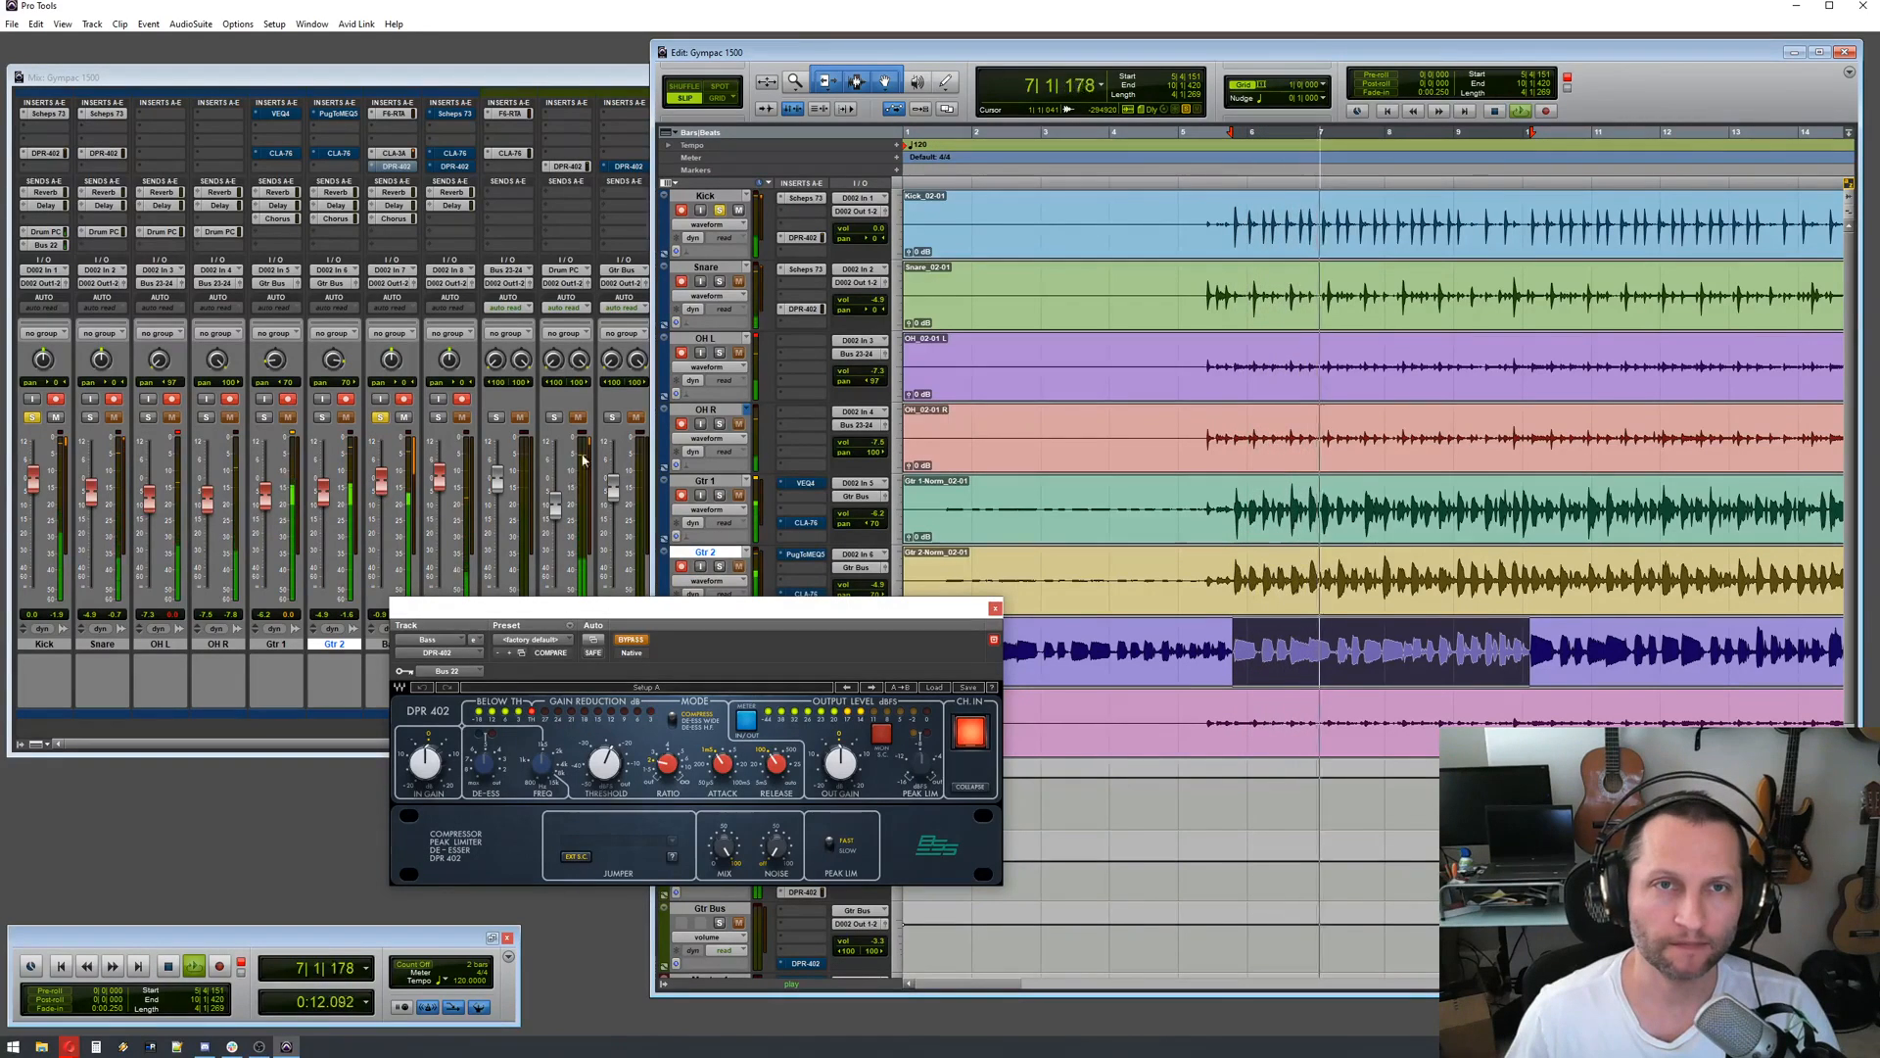
left_click(636, 641)
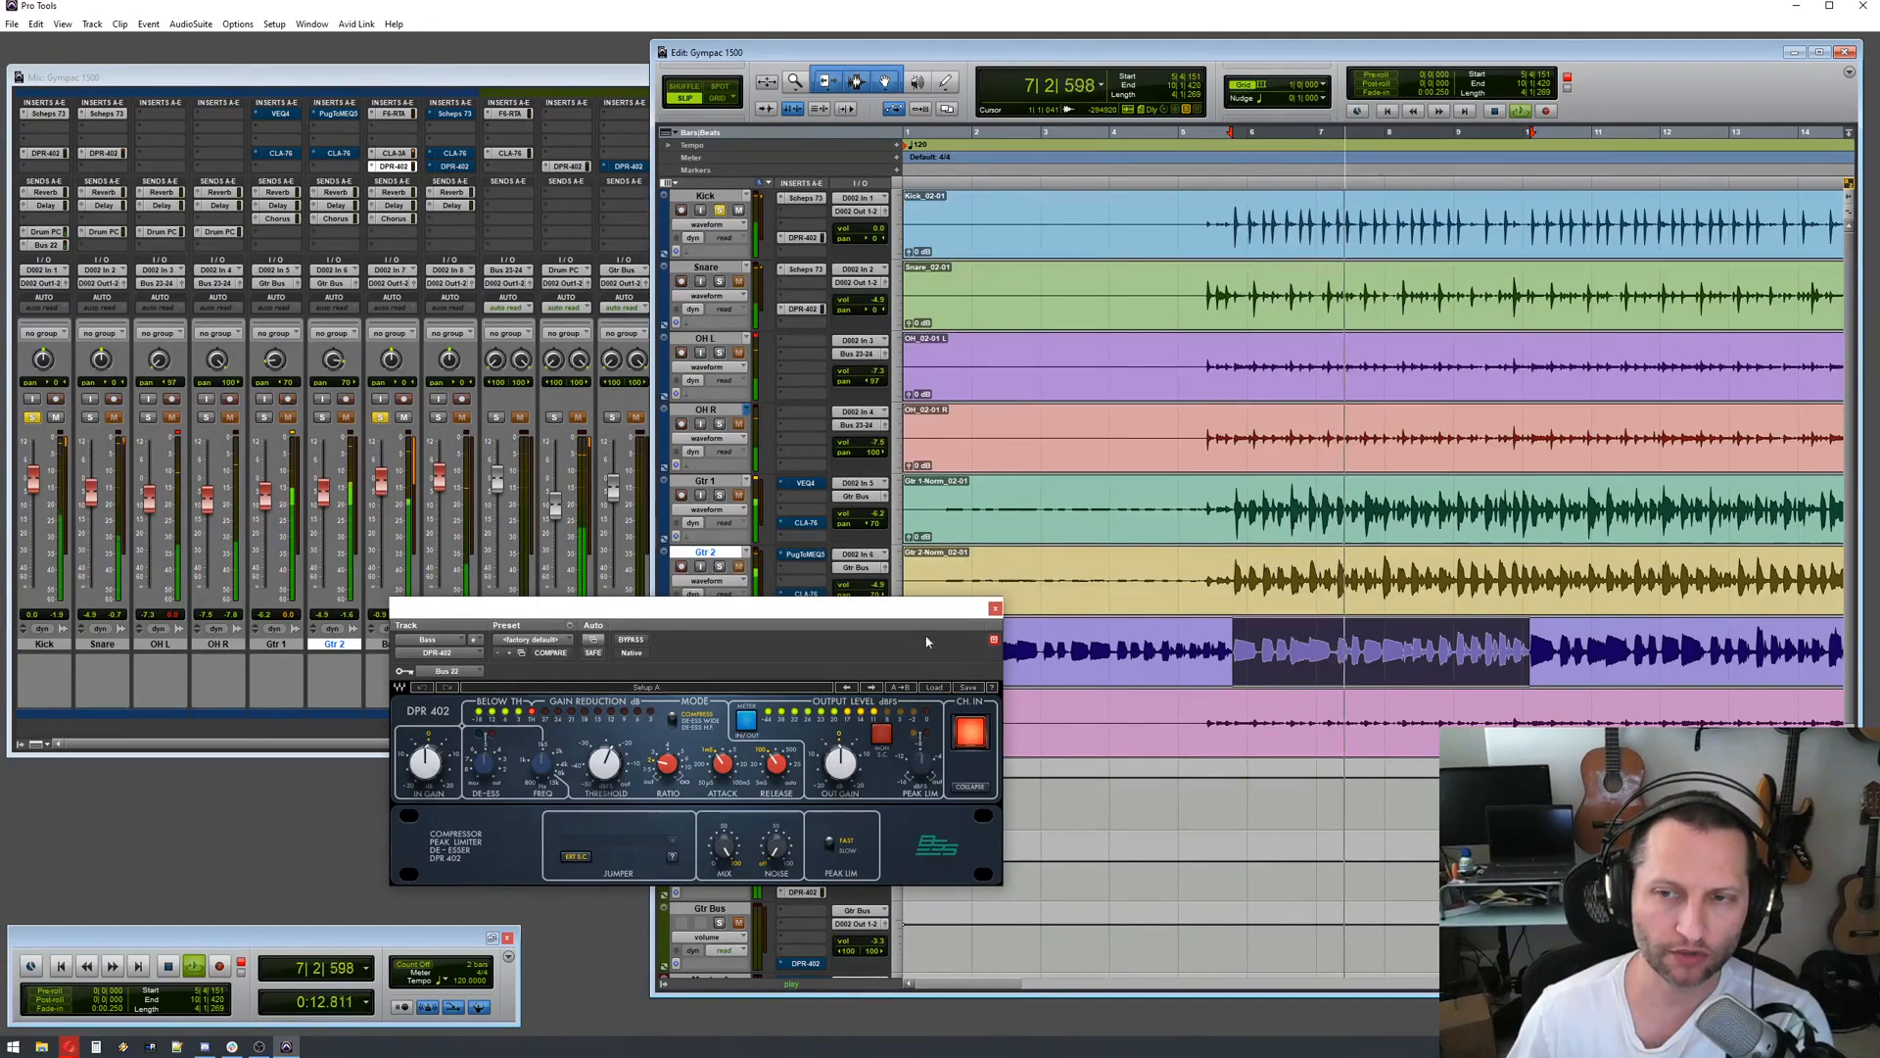
left_click(995, 610)
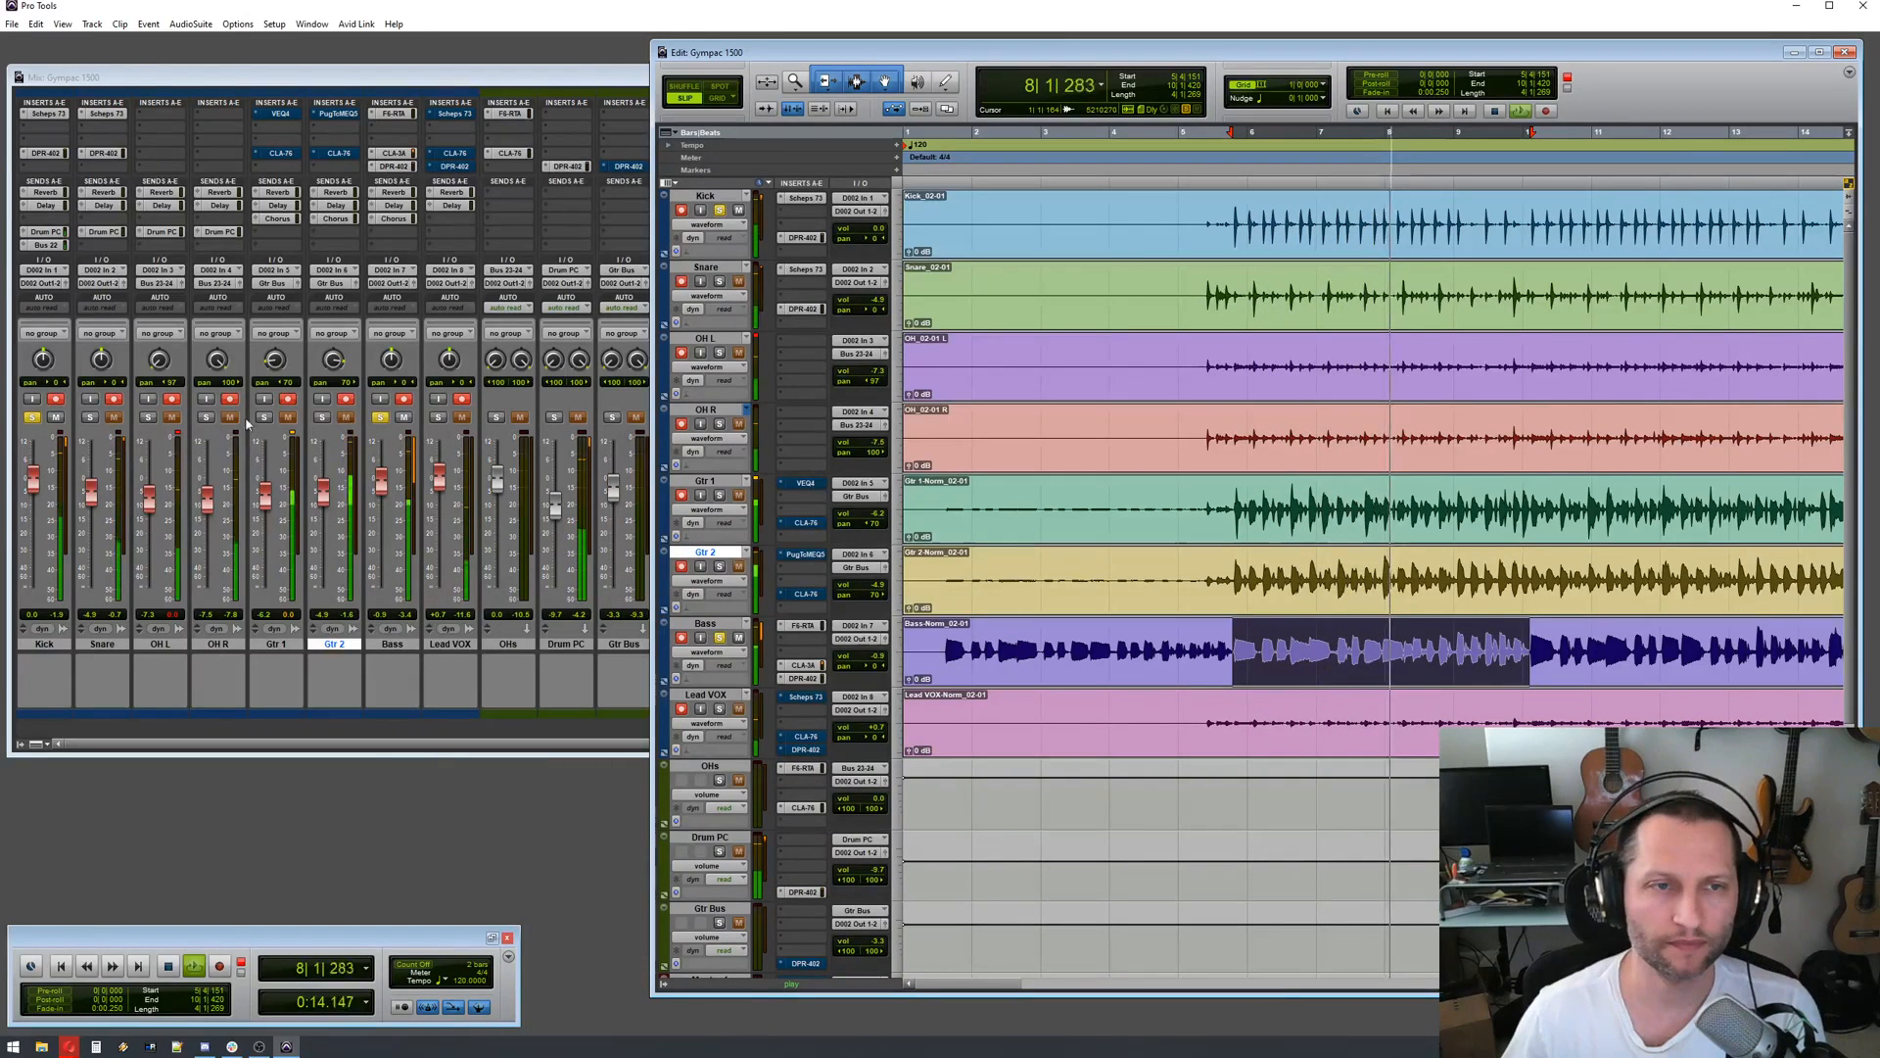
Clear the Kick and Bass solos, and loop the phrase with Gtr 1 and the Gtr Bus soloed.
left_click(33, 417)
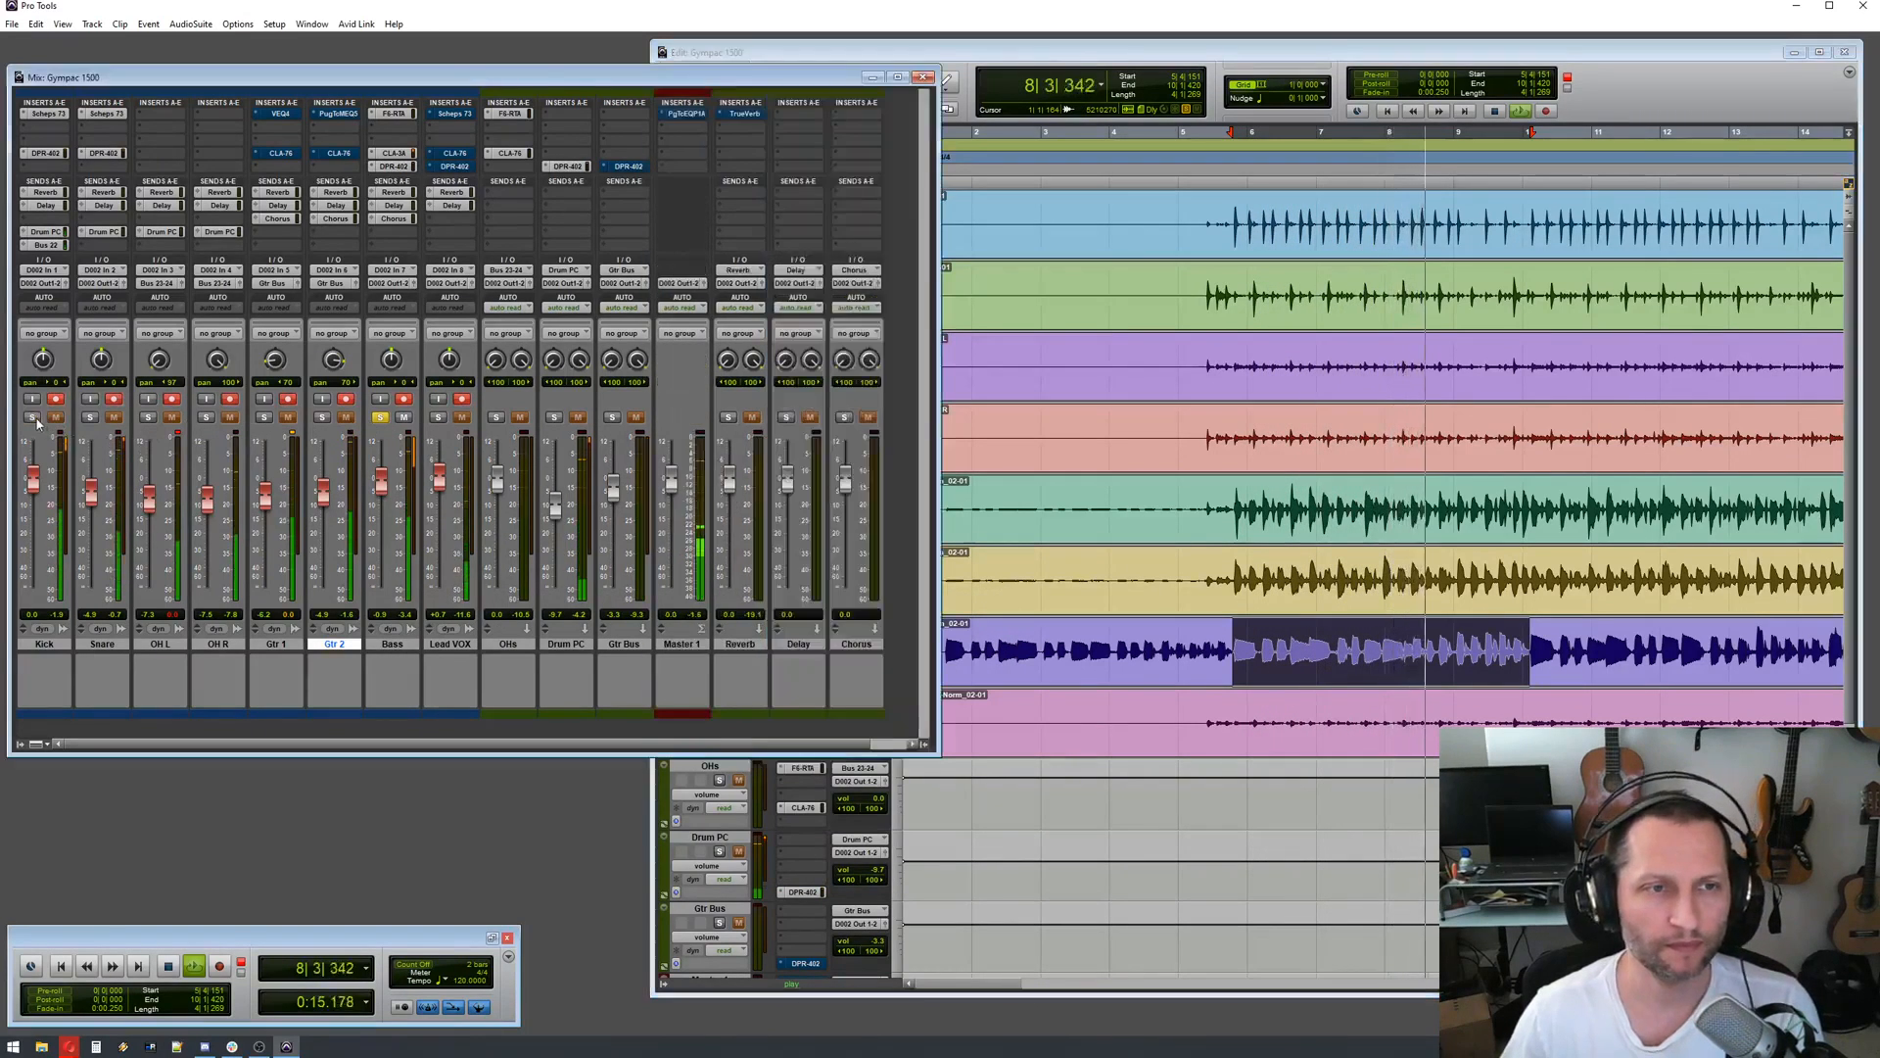
key("space")
left_click(381, 417)
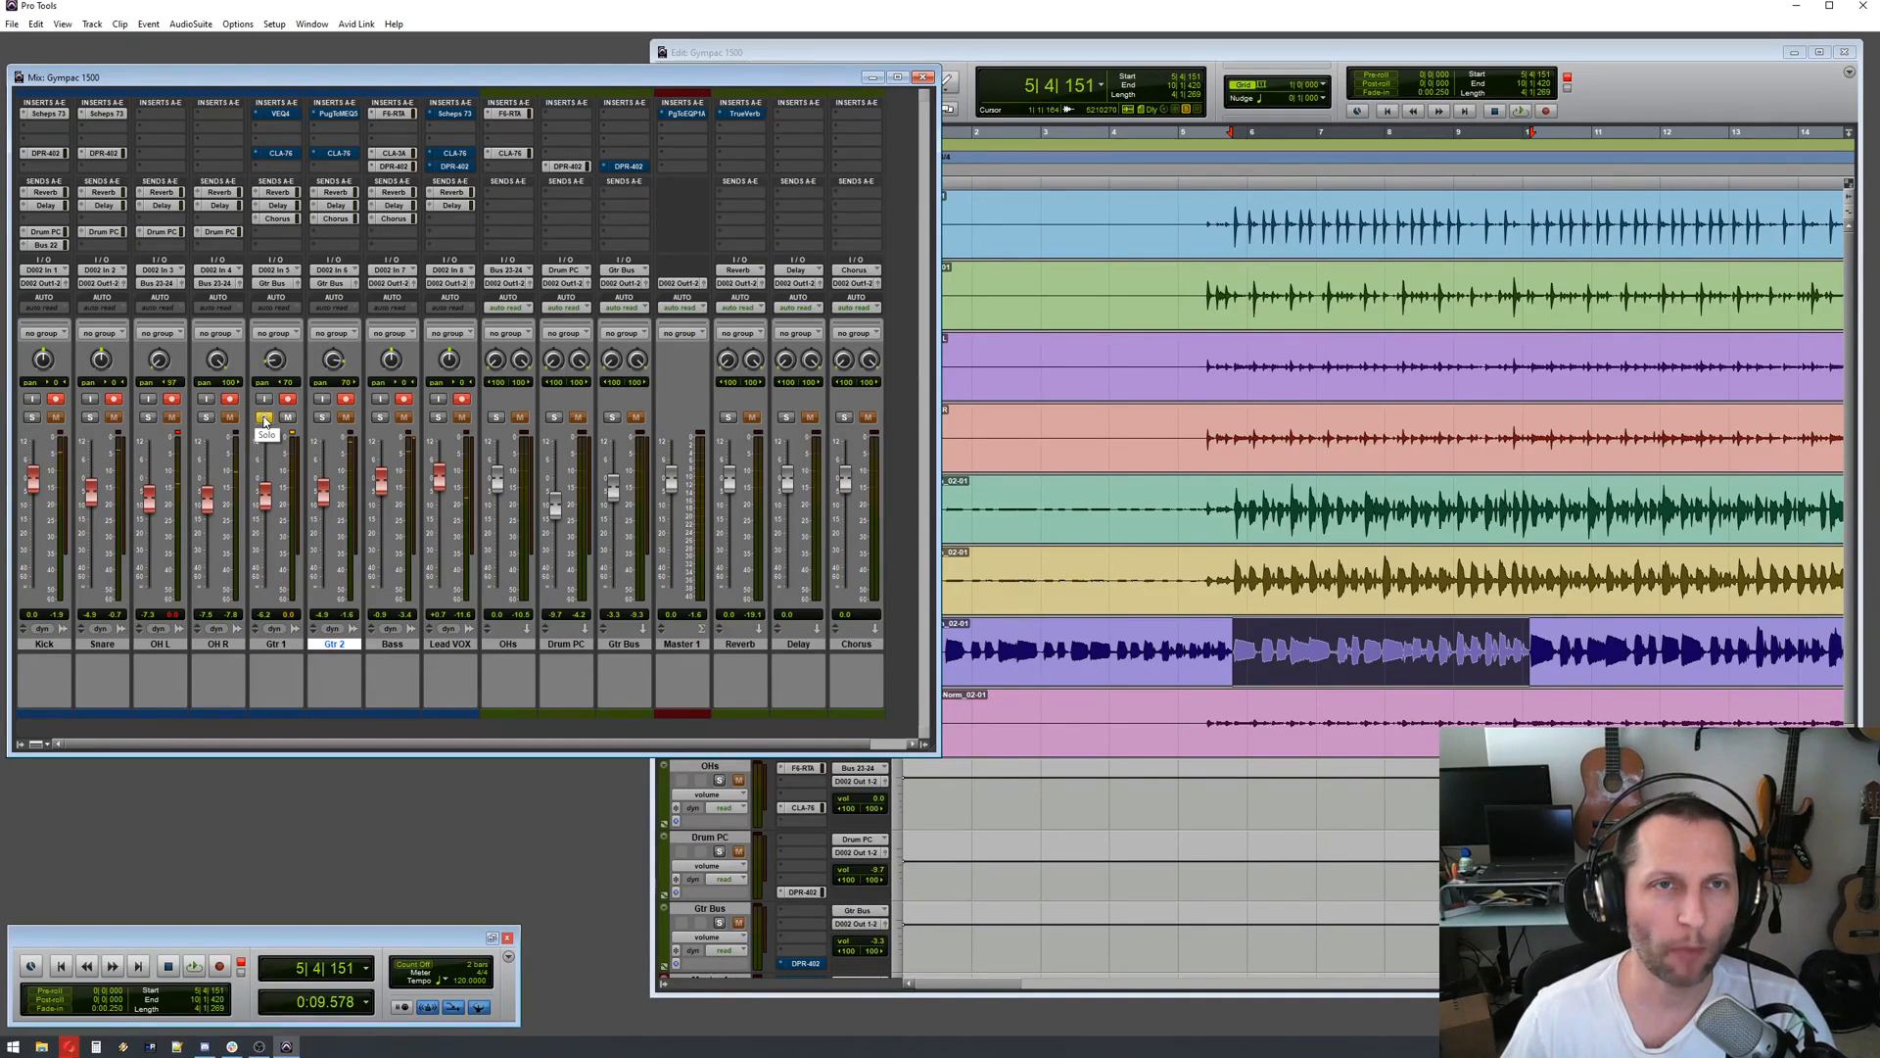
key("space")
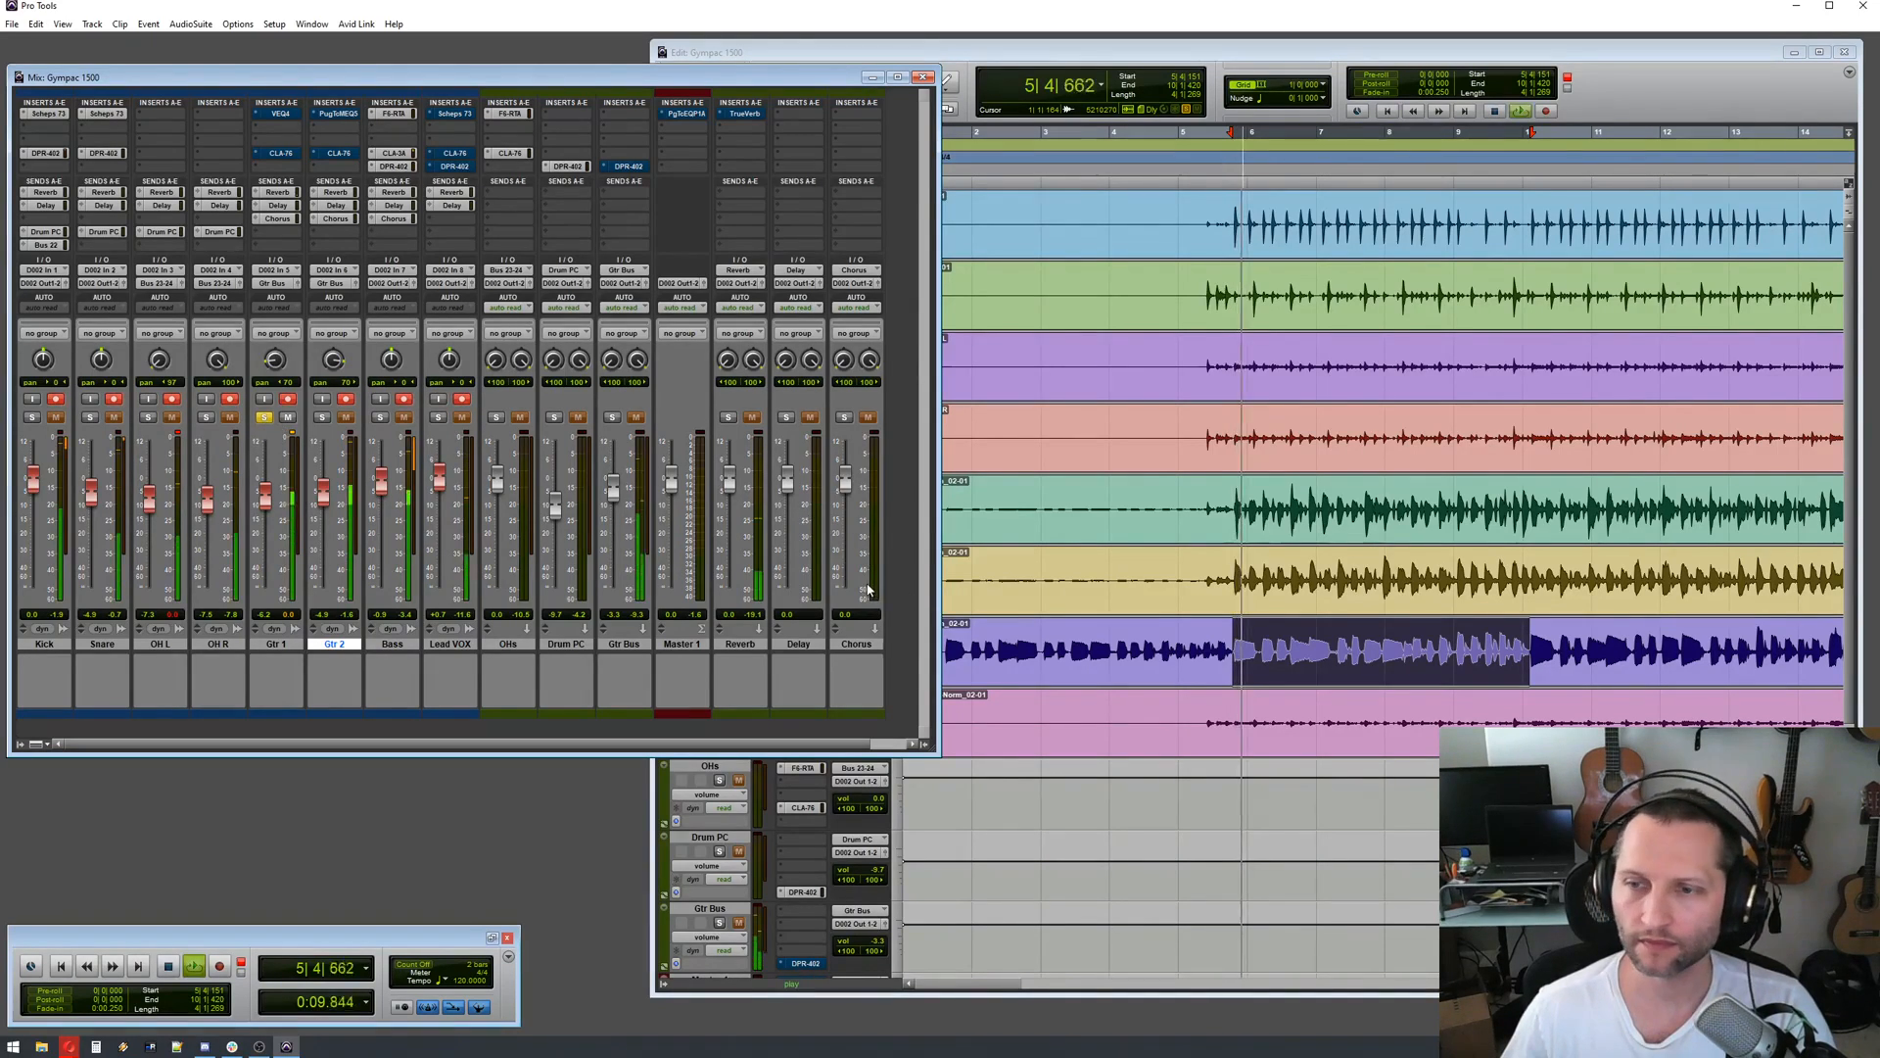
key("space")
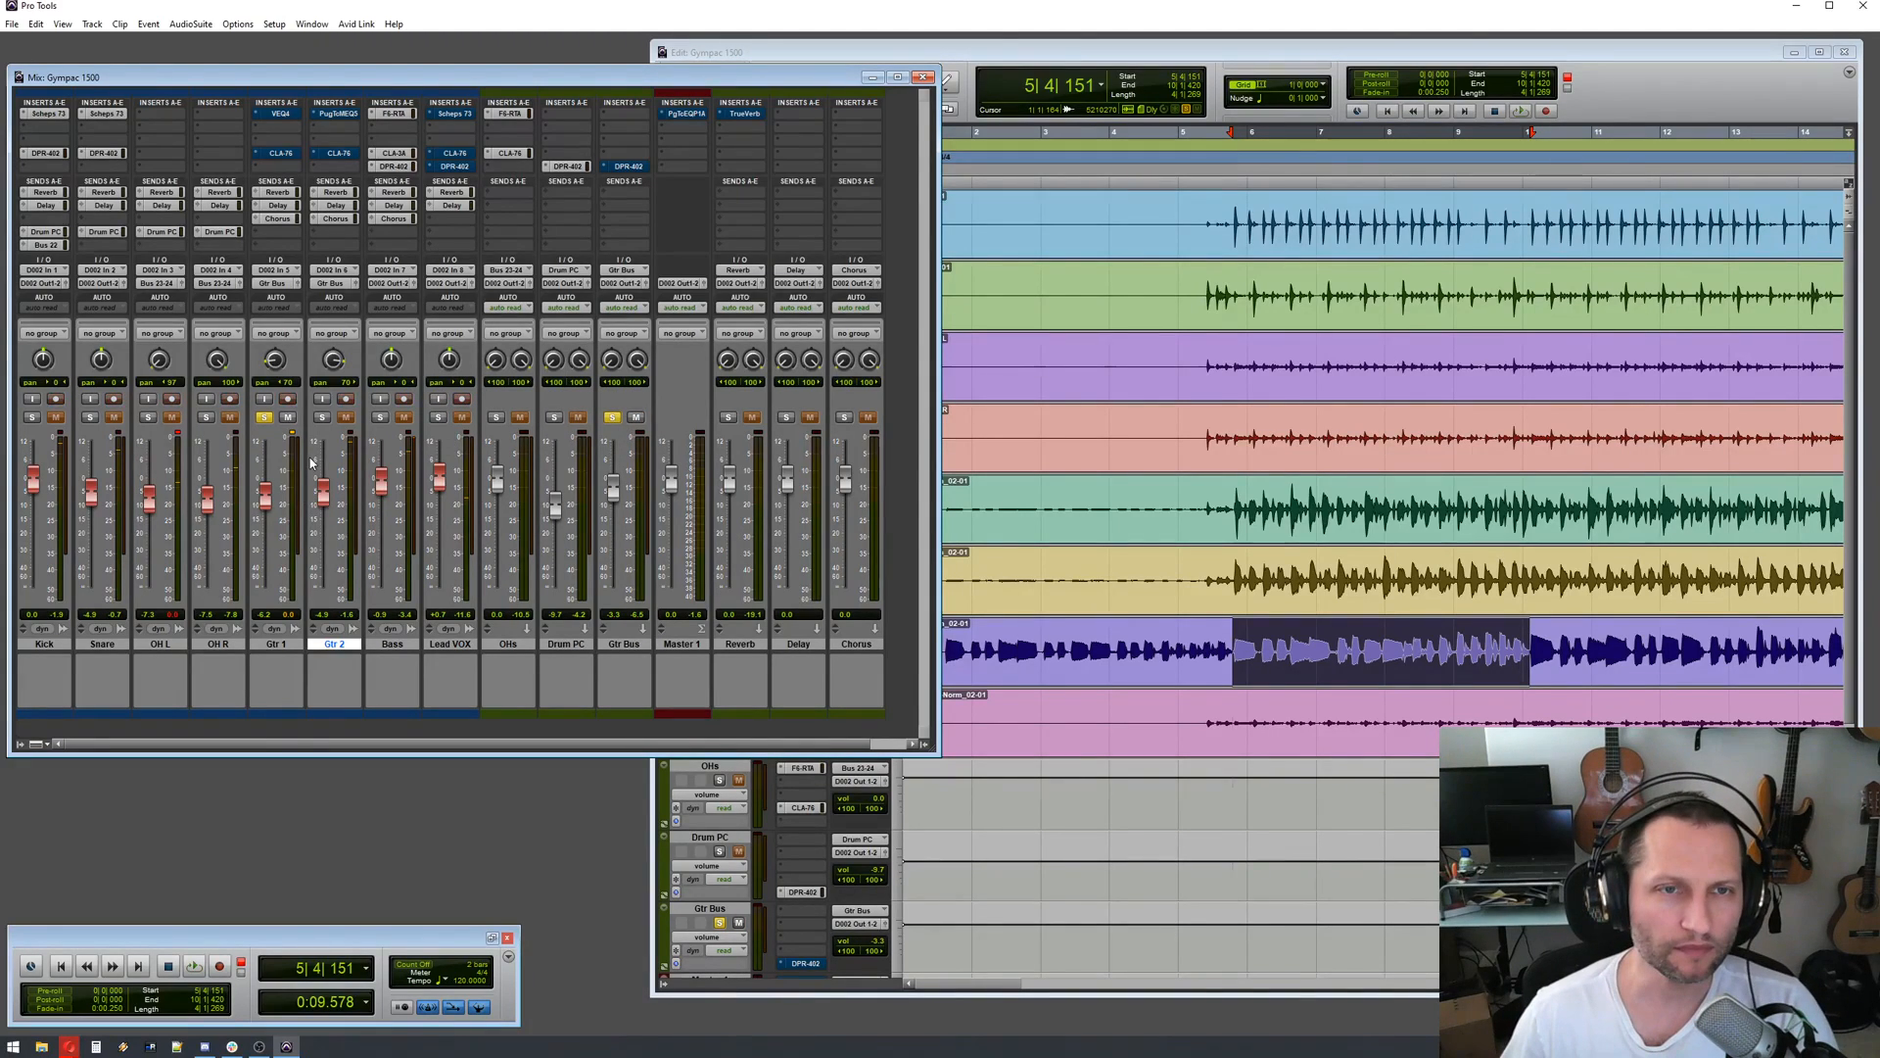
key("space")
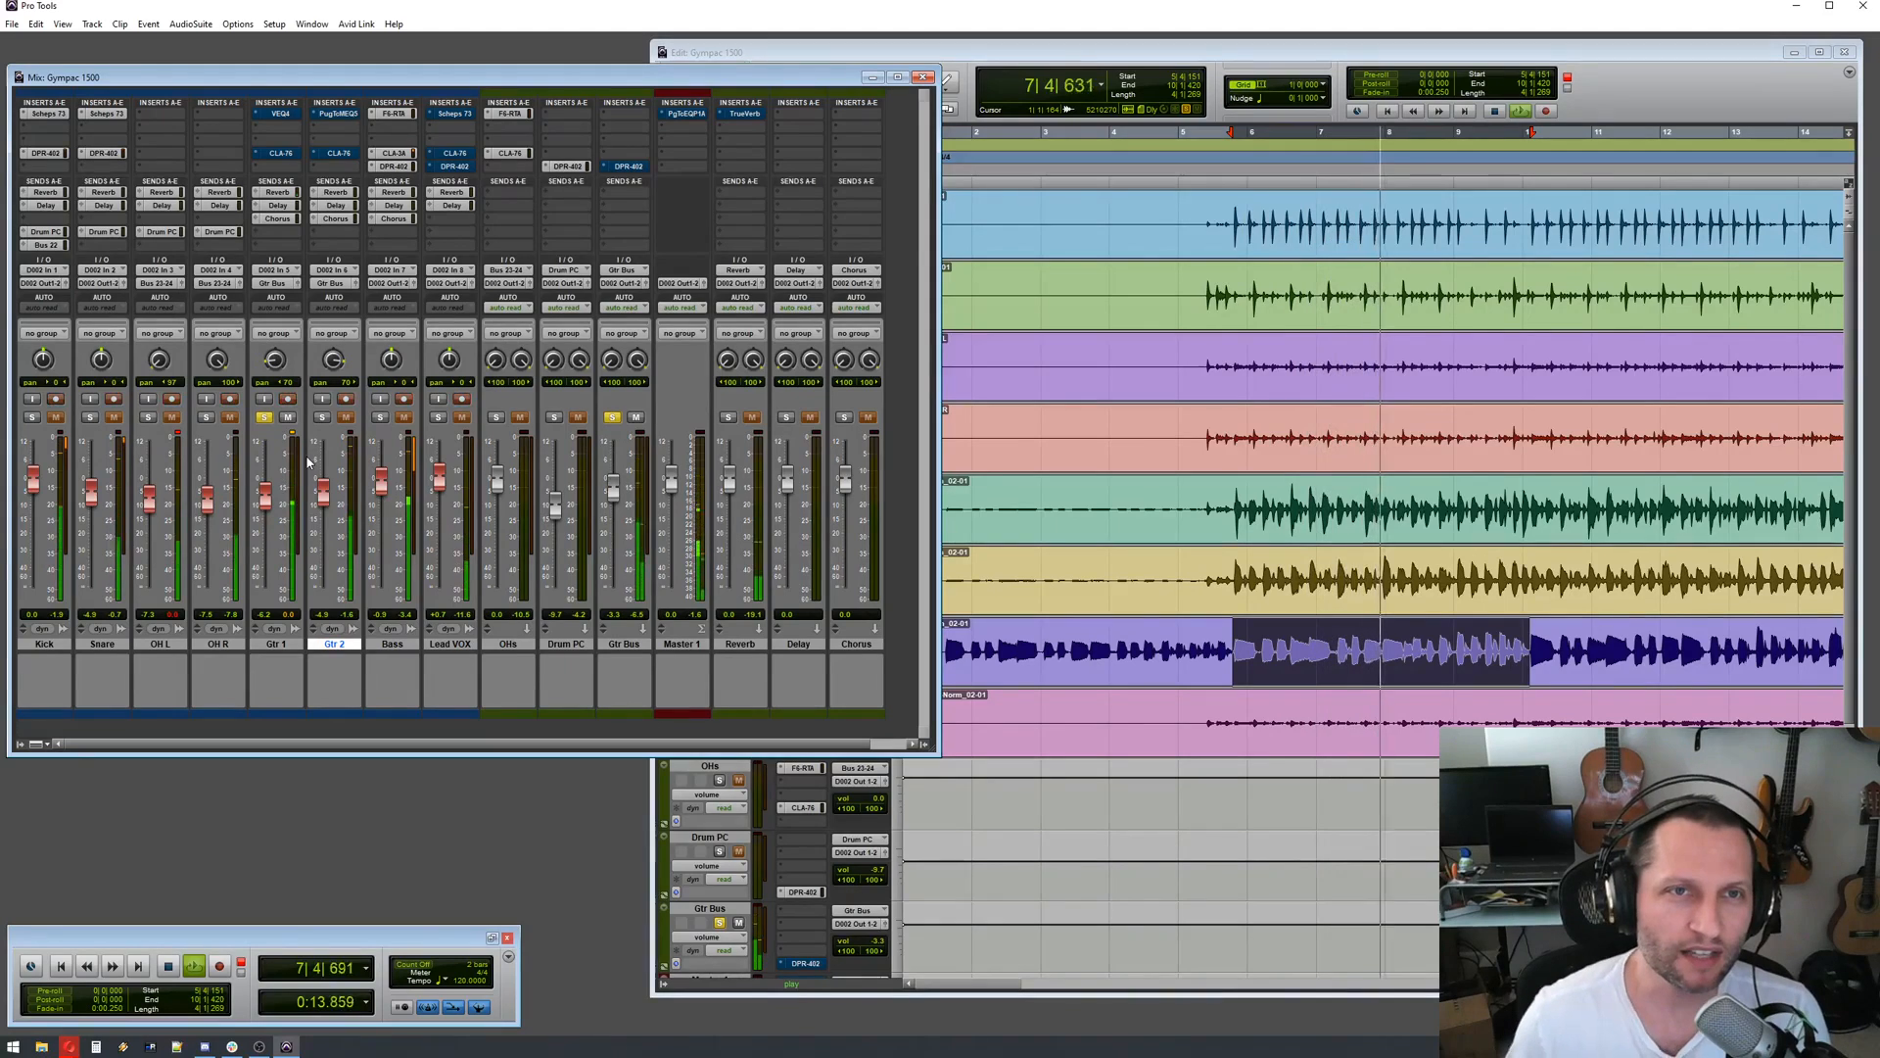
Open the bypassed VEQ4 equalizer on Gtr 1, reactivate it during playback, and close it.
left_click(282, 114)
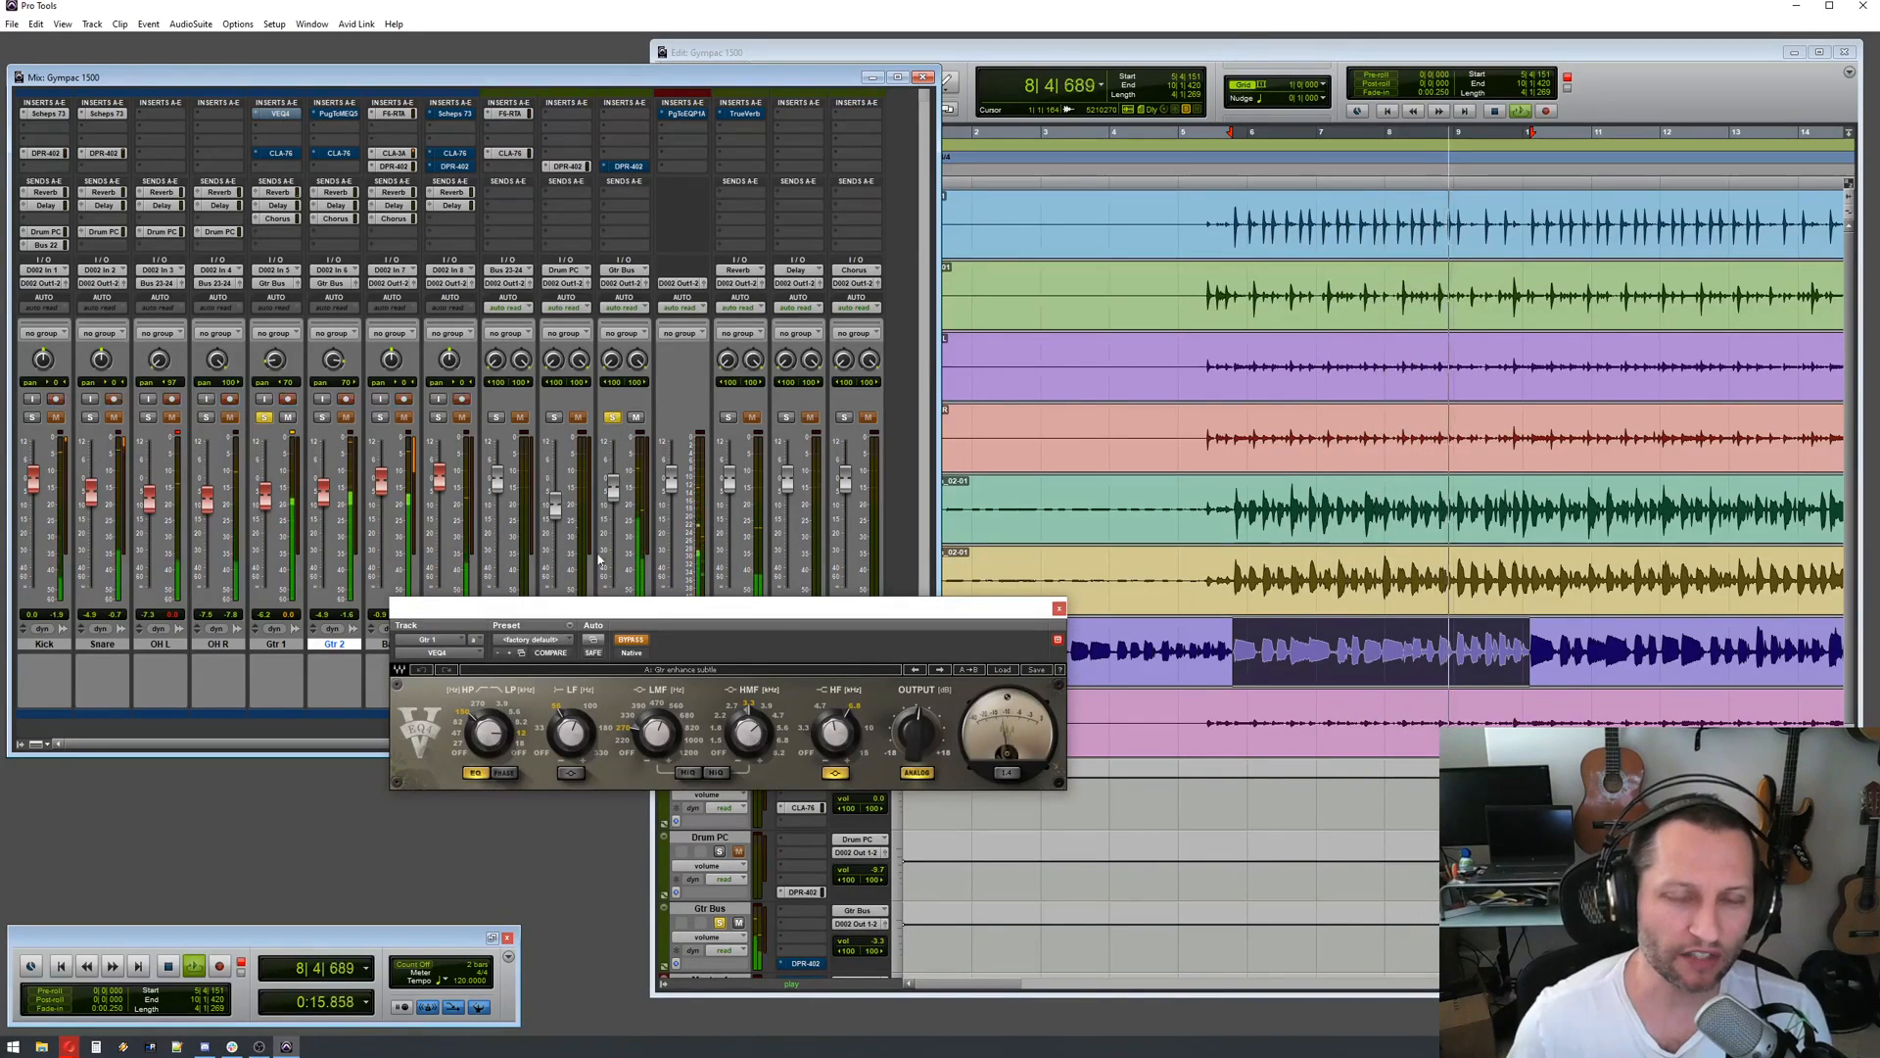
left_click(631, 640)
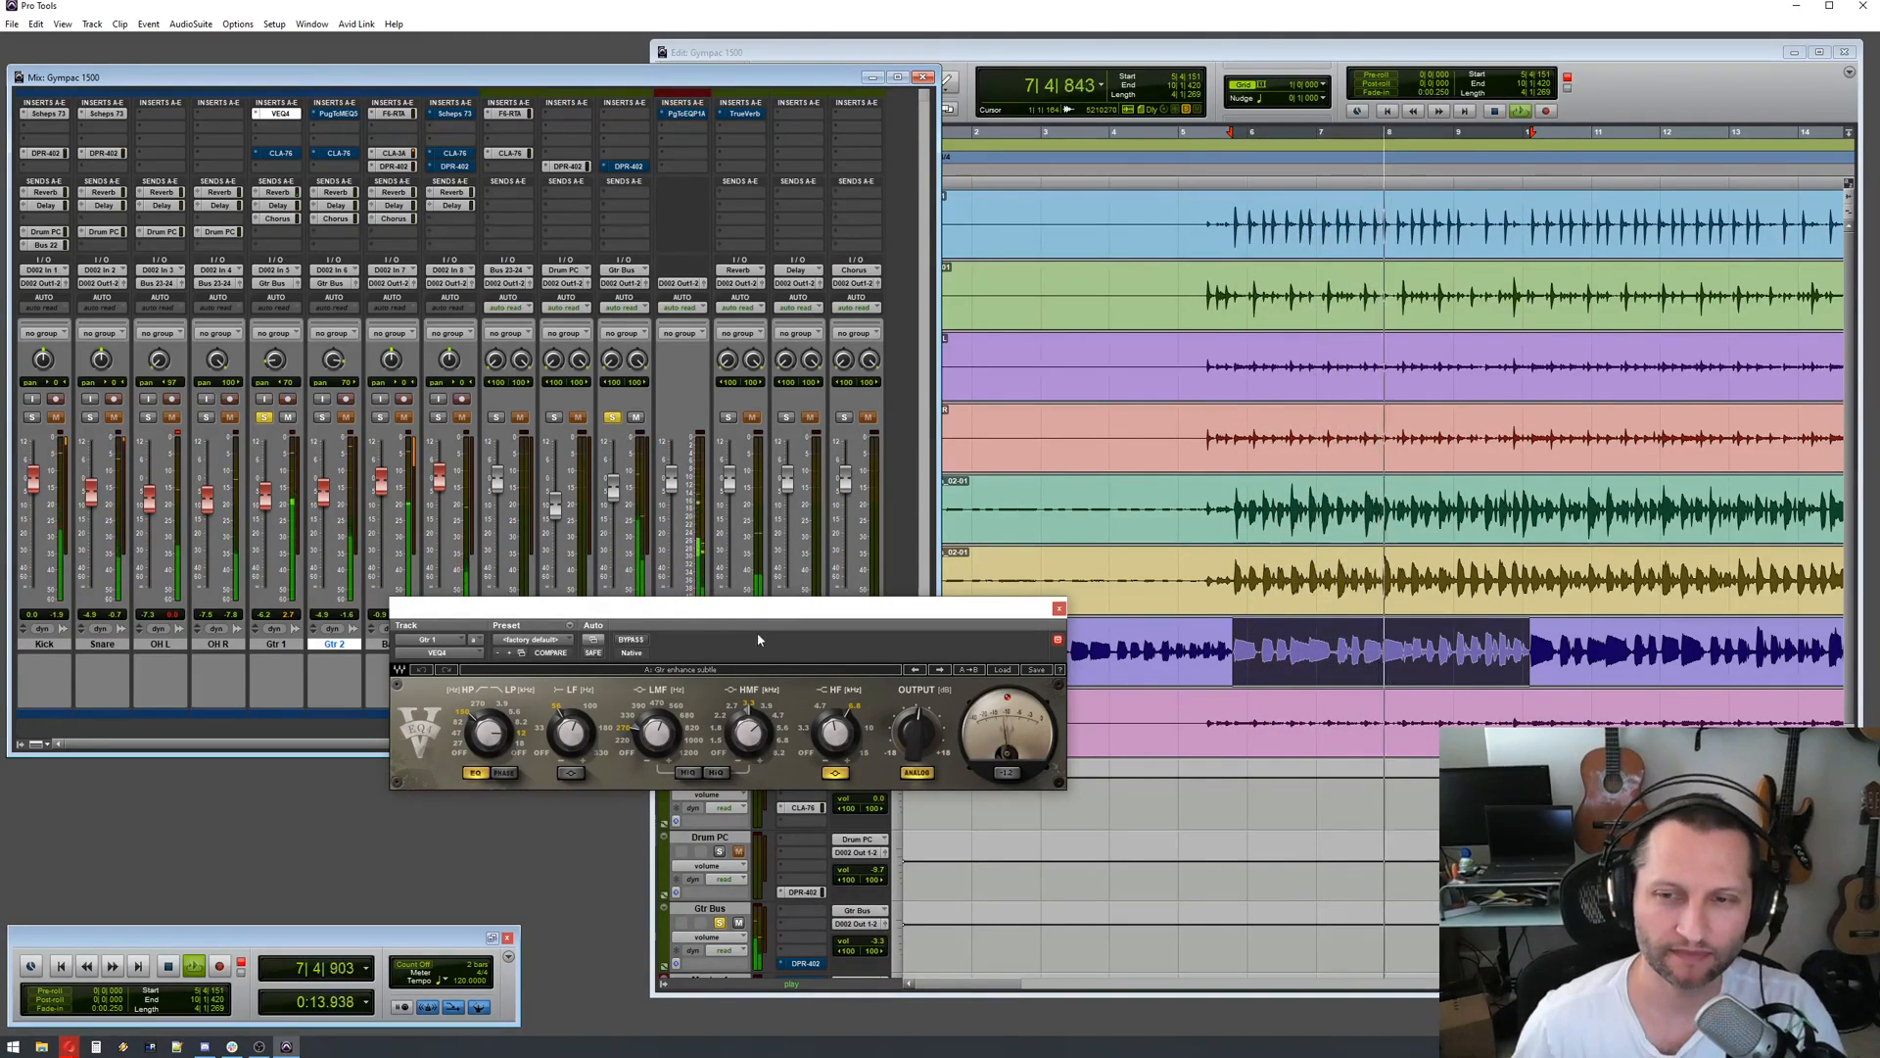
left_click(1058, 608)
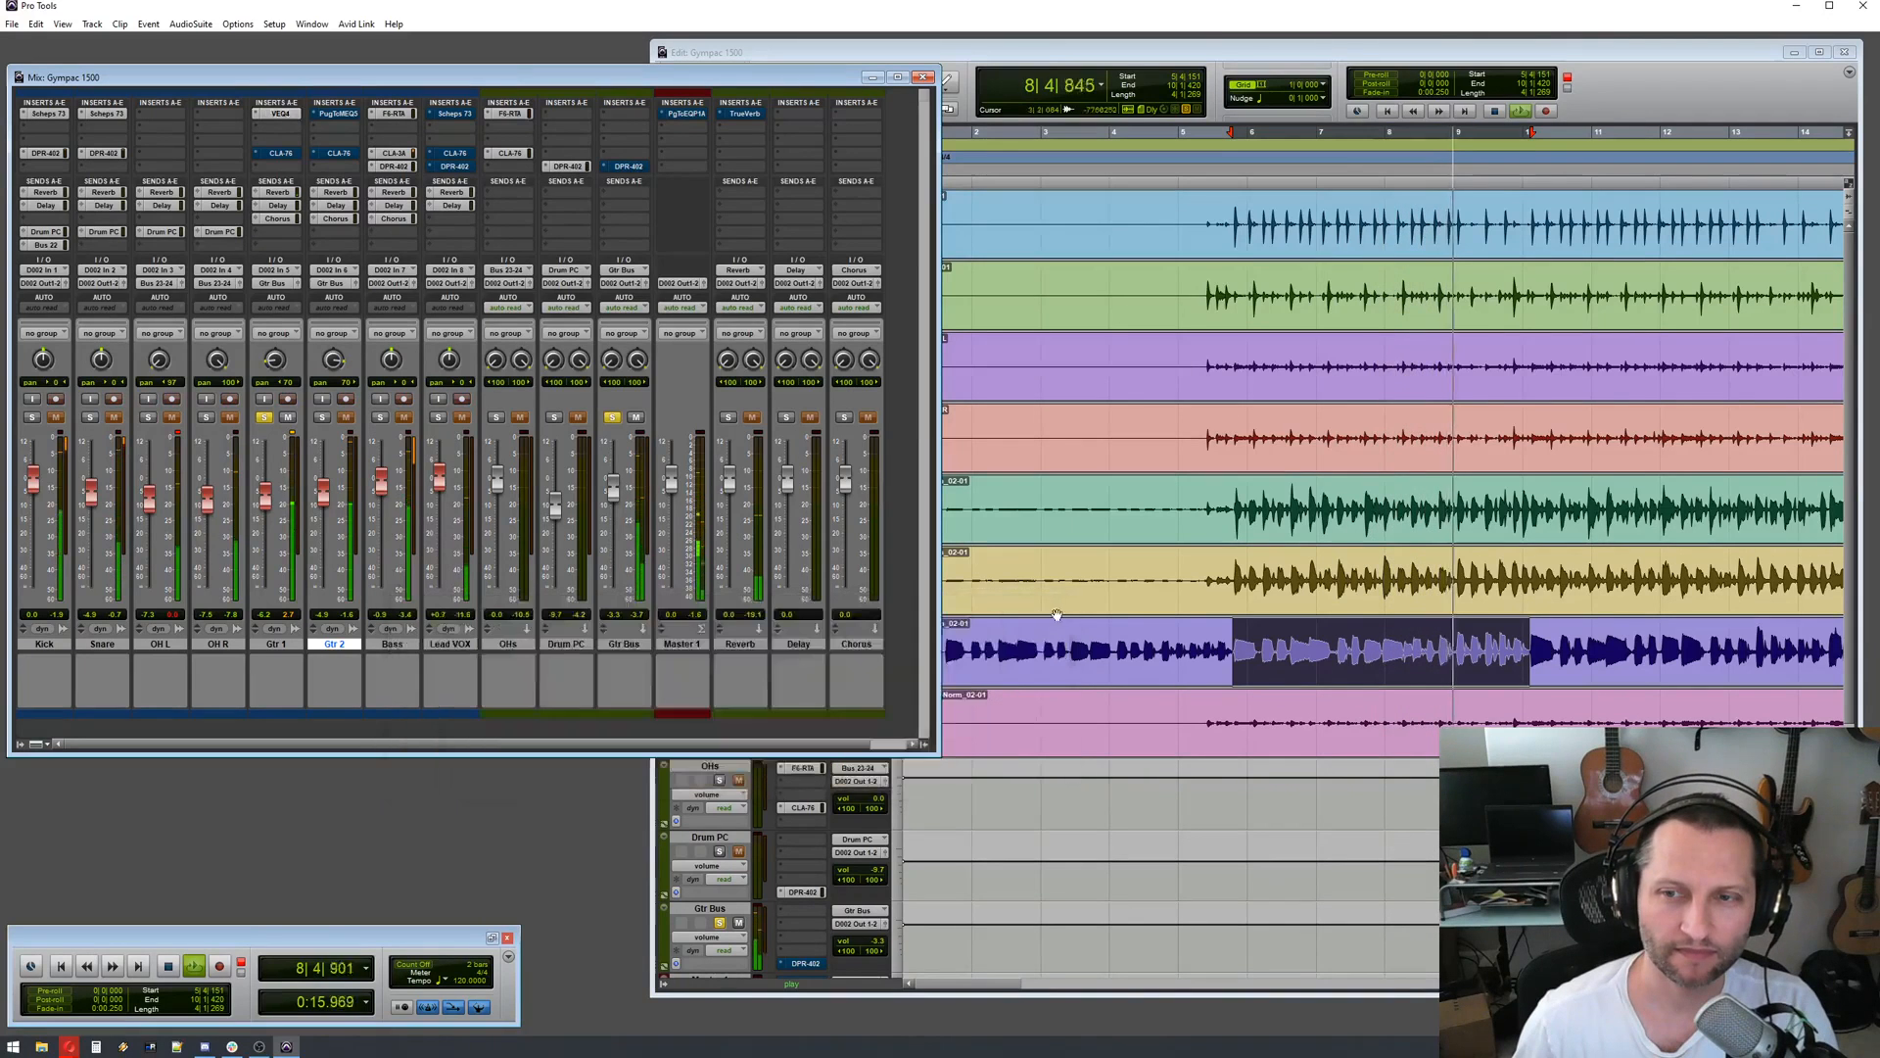
Open and reactivate the bypassed CLA-76 compressor on Gtr 1, close it, and switch the solo from Gtr 1 to Gtr 2.
left_click(279, 154)
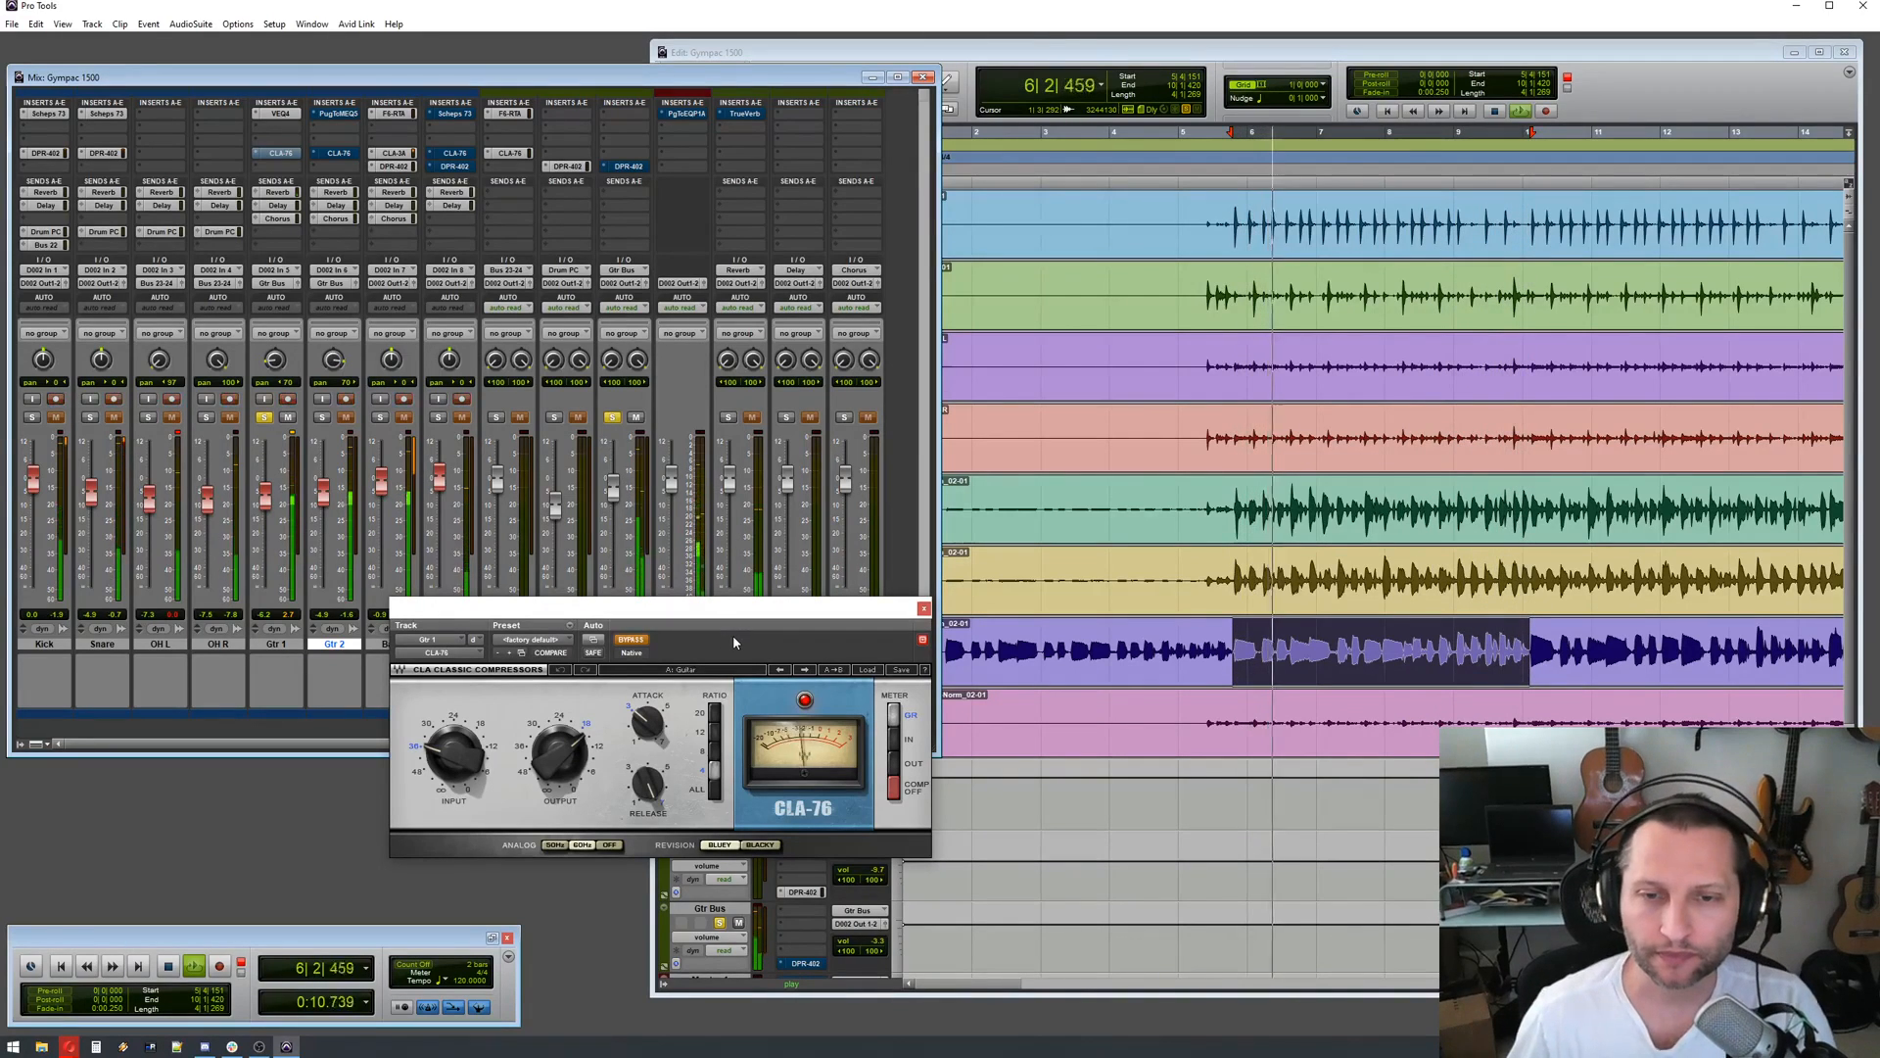
left_click(634, 640)
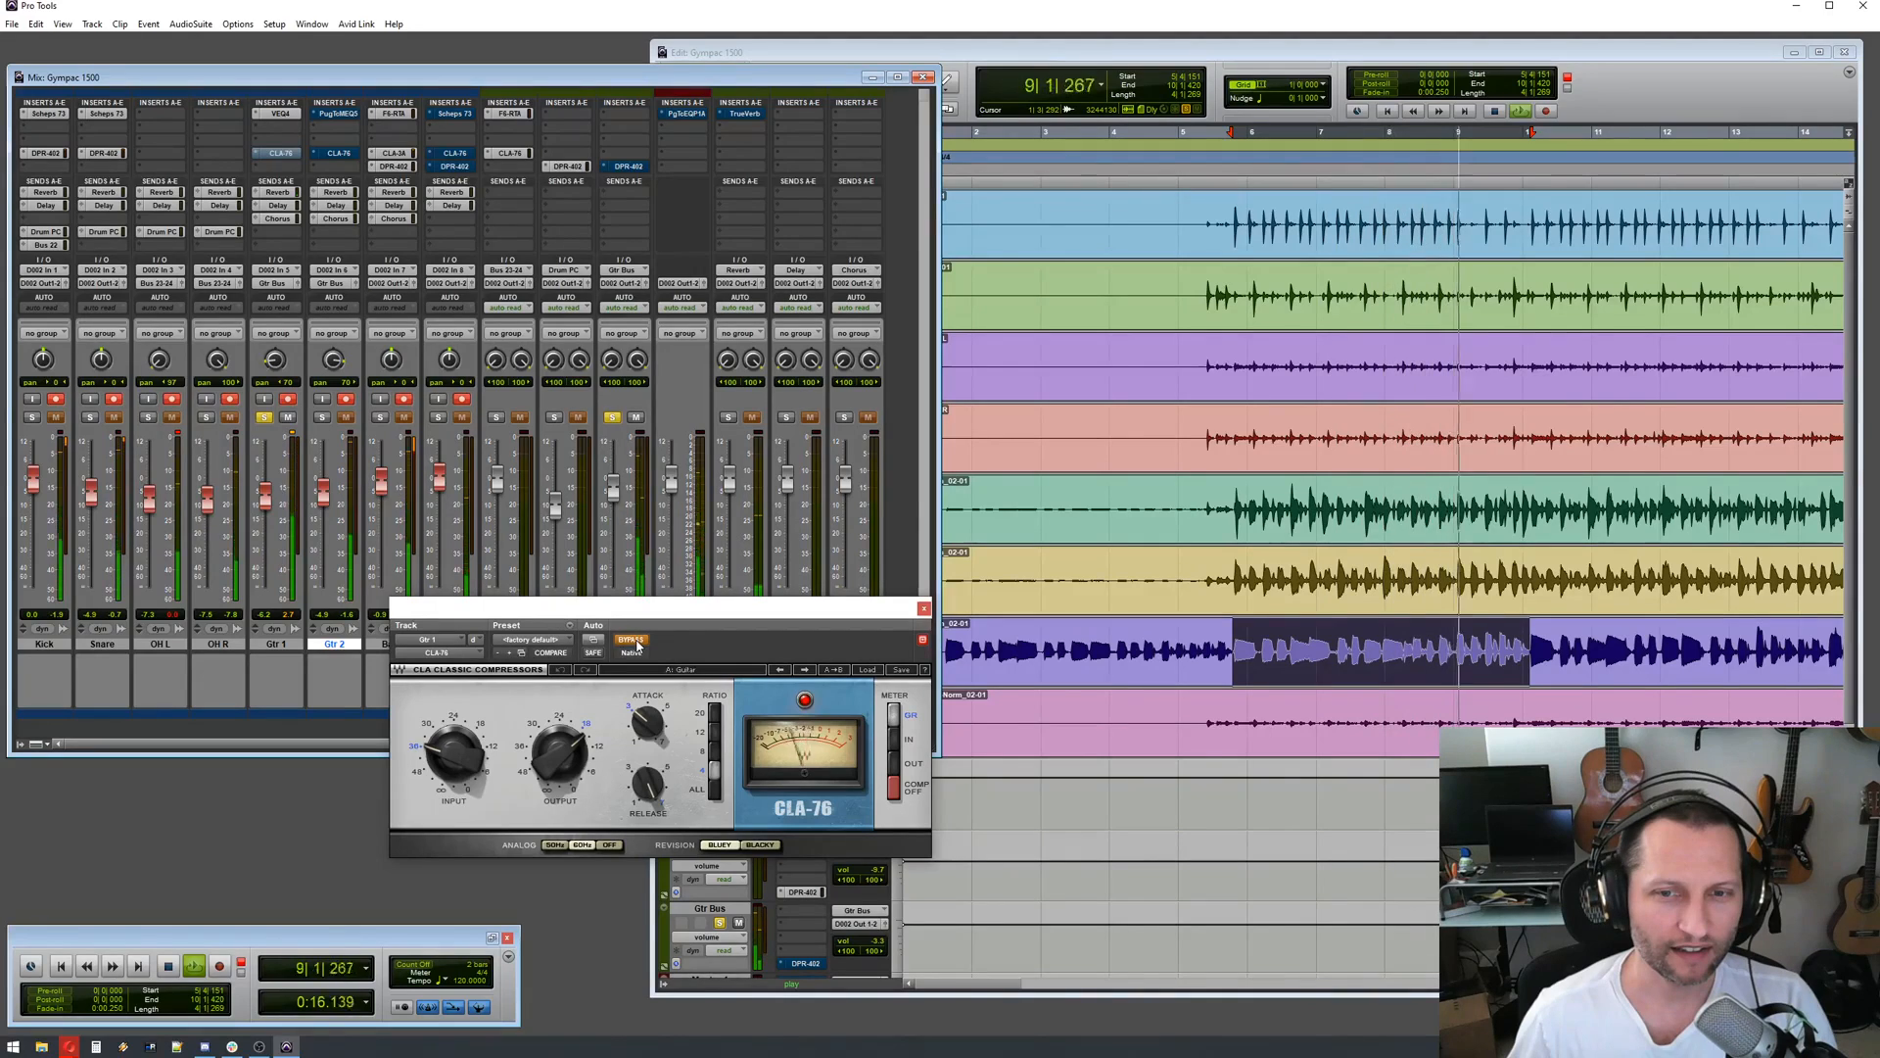
left_click(631, 641)
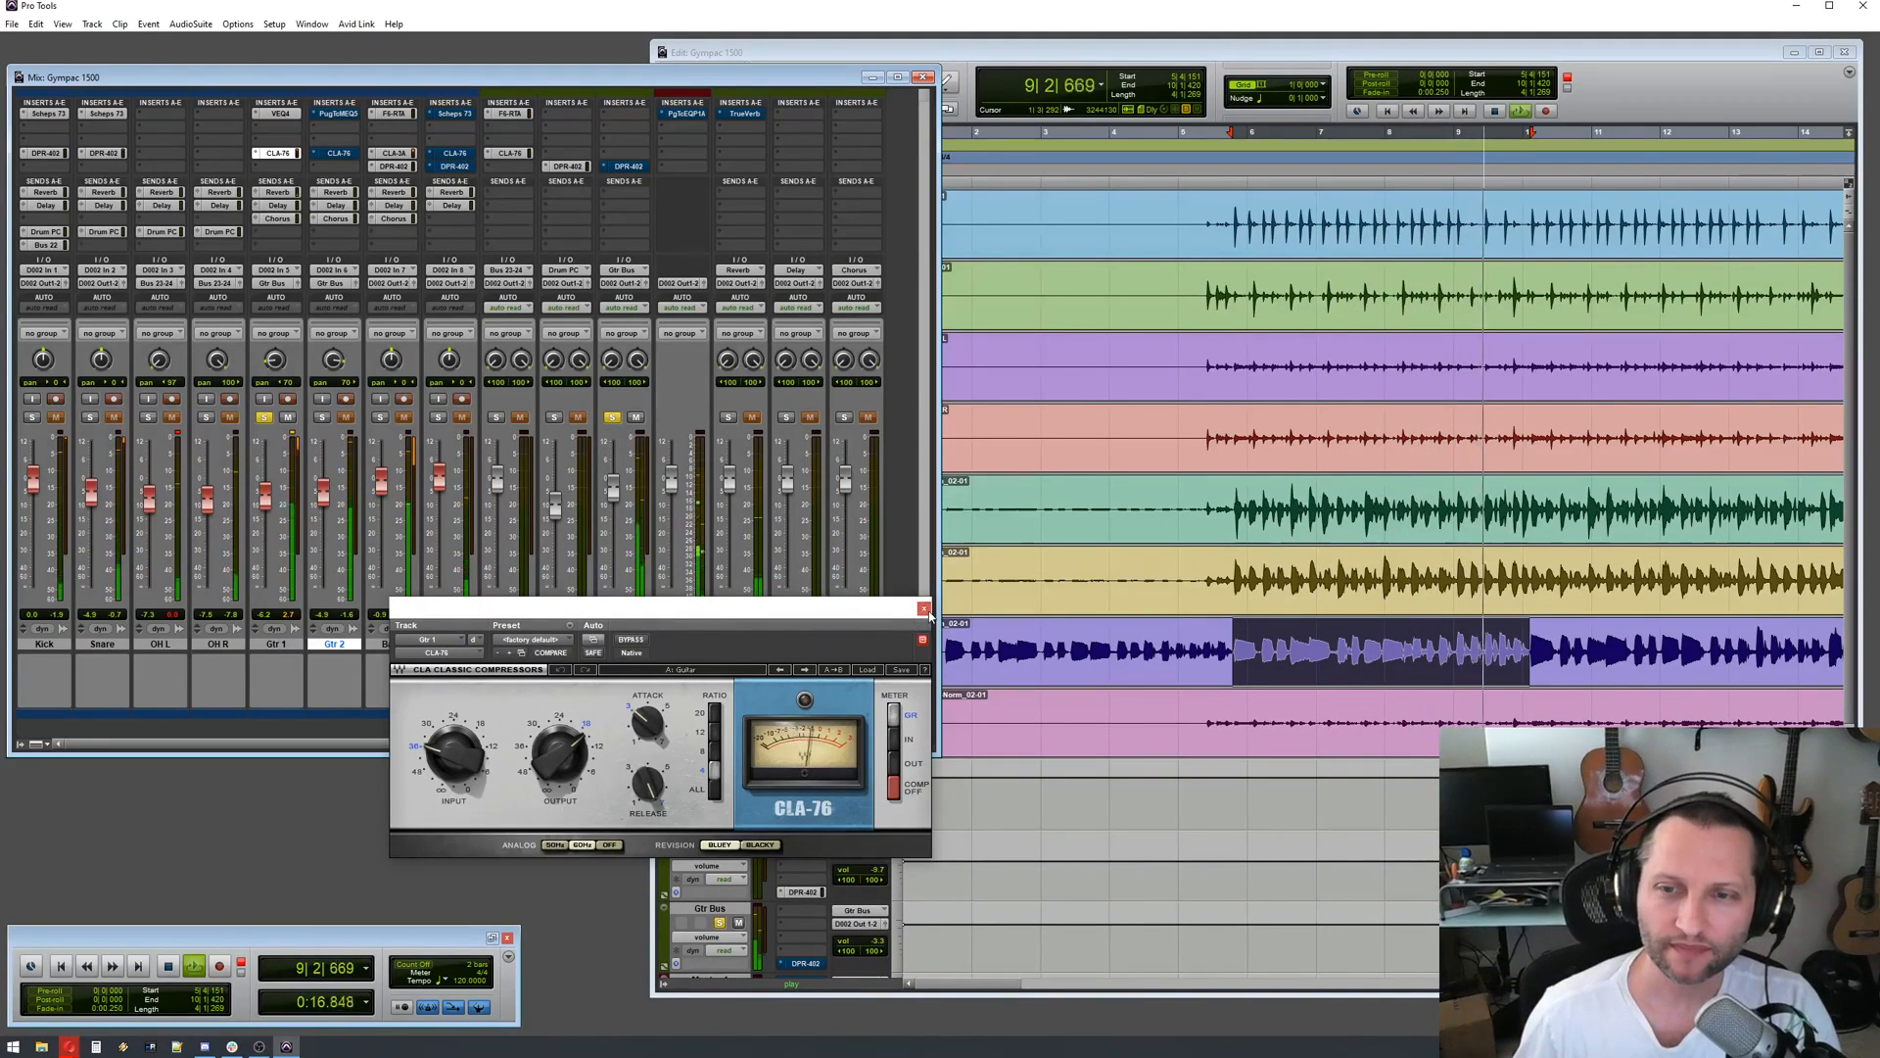
left_click(923, 609)
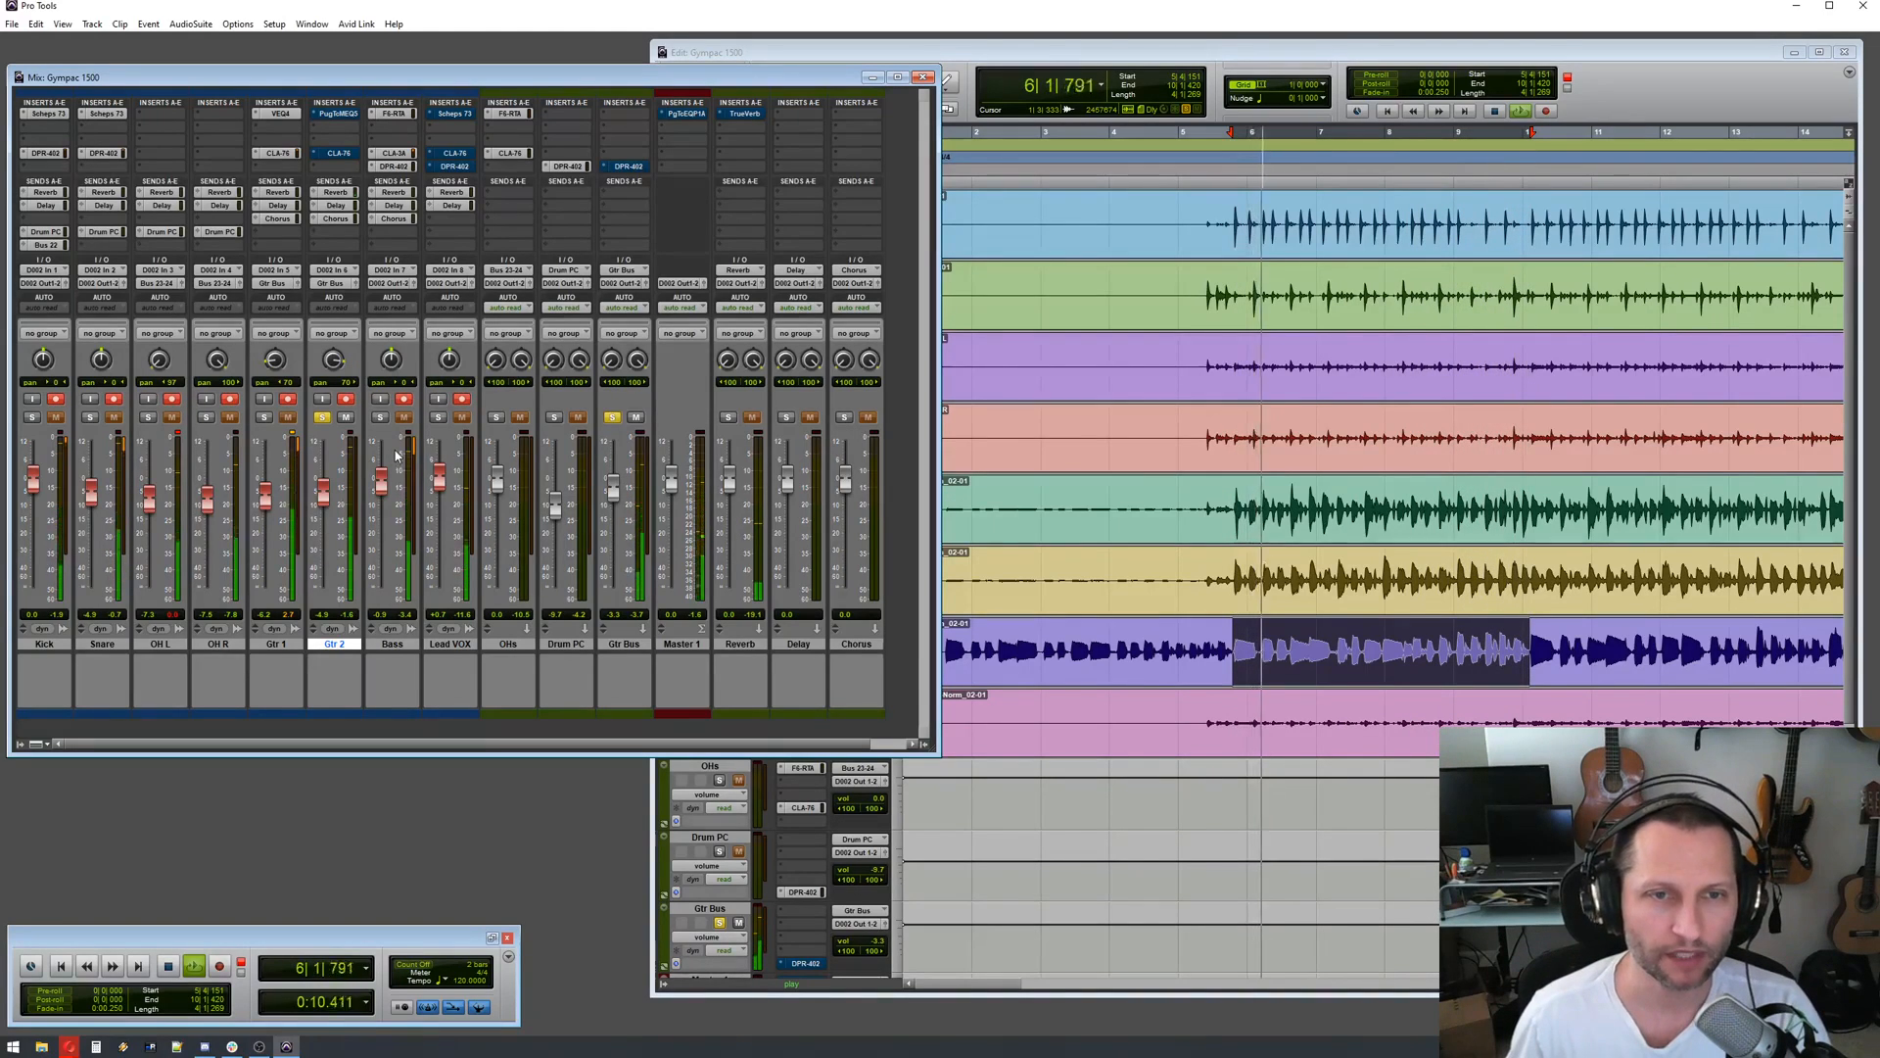
Open the bypassed PuigTec MEQ-5 on Gtr 2, review its peak and dip settings, and reactivate and close it.
left_click(337, 114)
left_click_drag(729, 603, 649, 278)
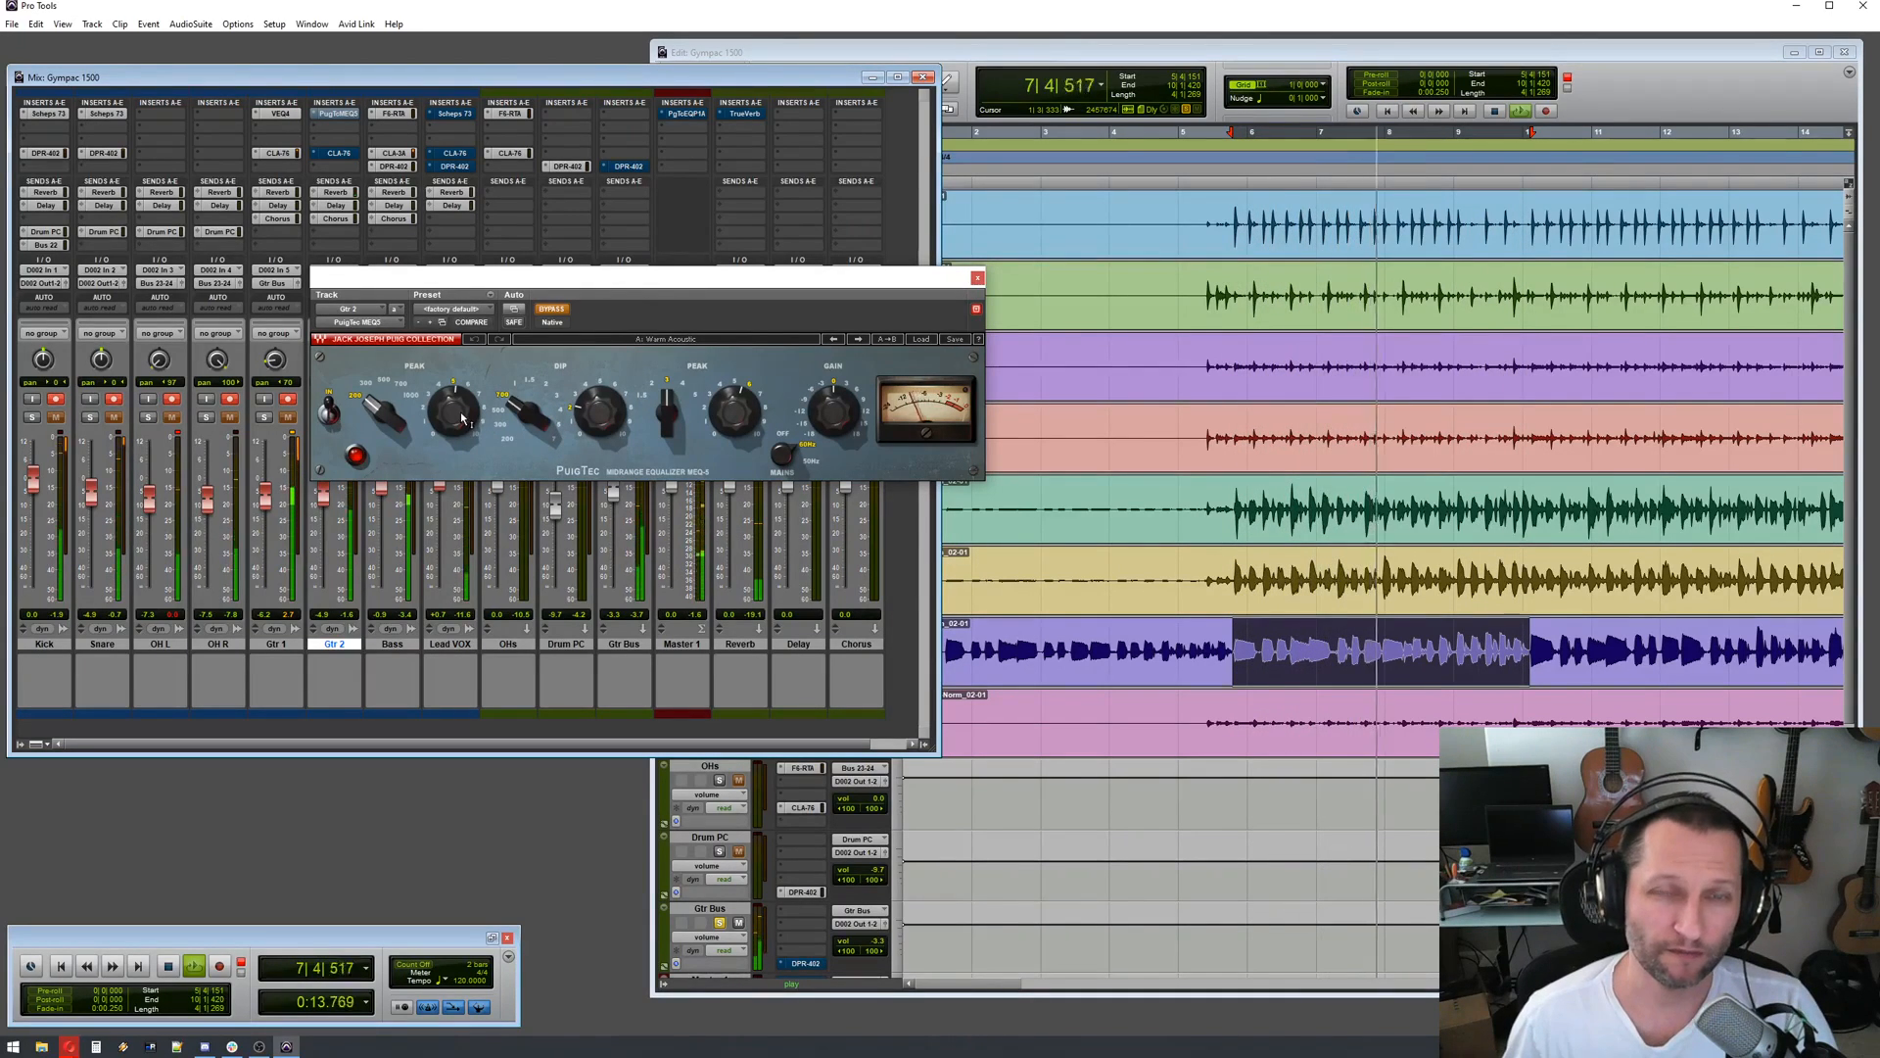
mouse_move(462, 418)
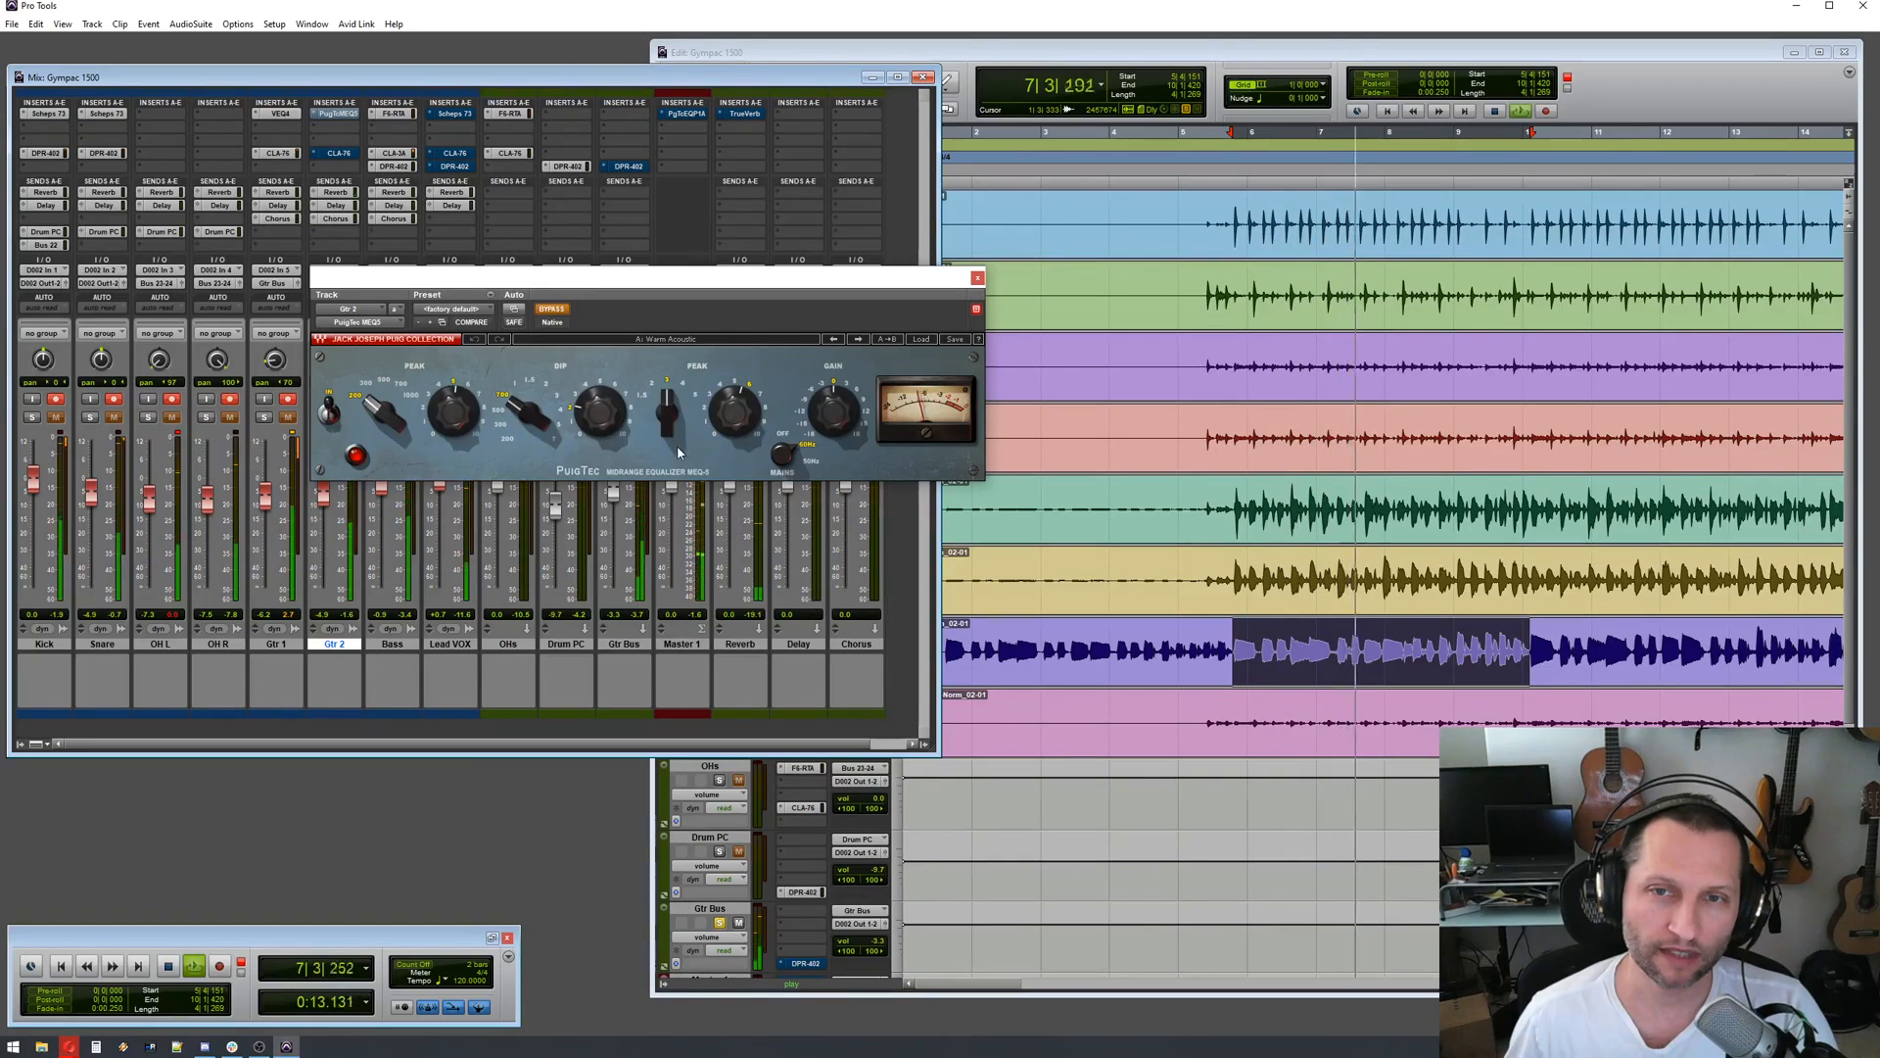
mouse_move(673, 419)
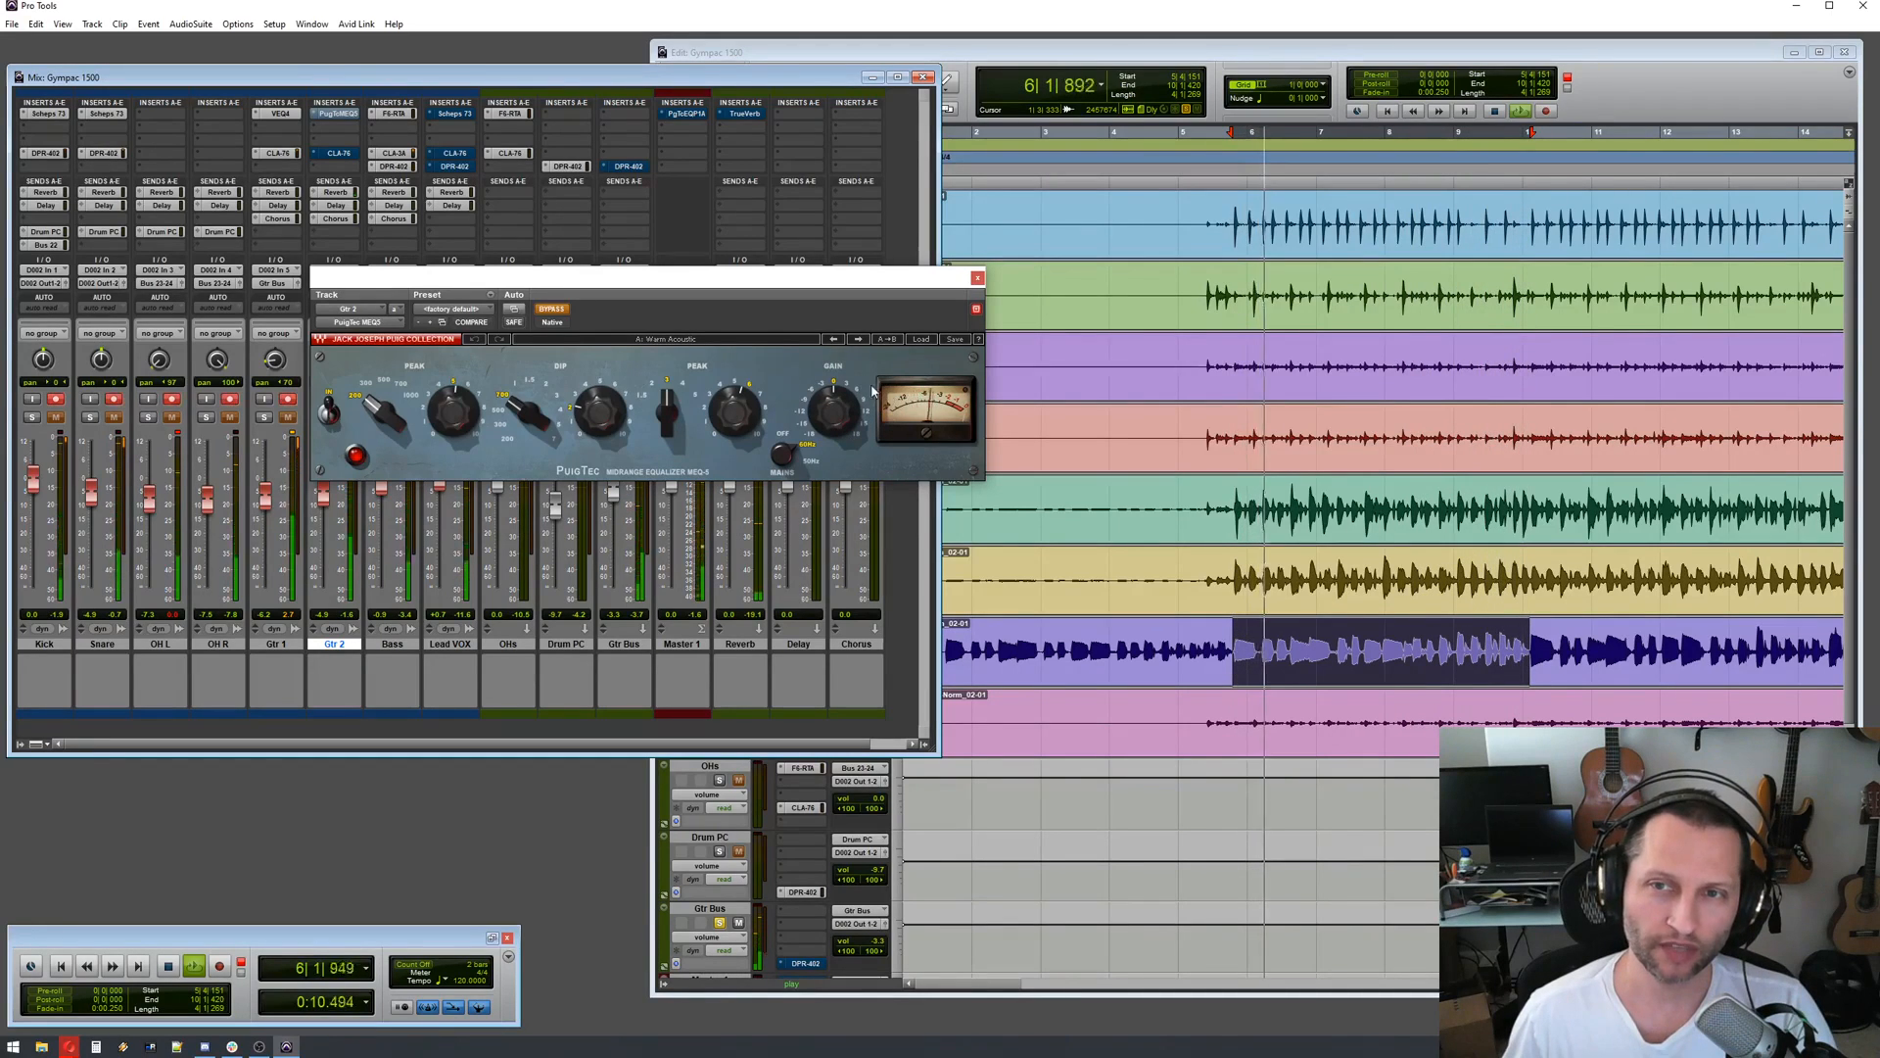
left_click(565, 313)
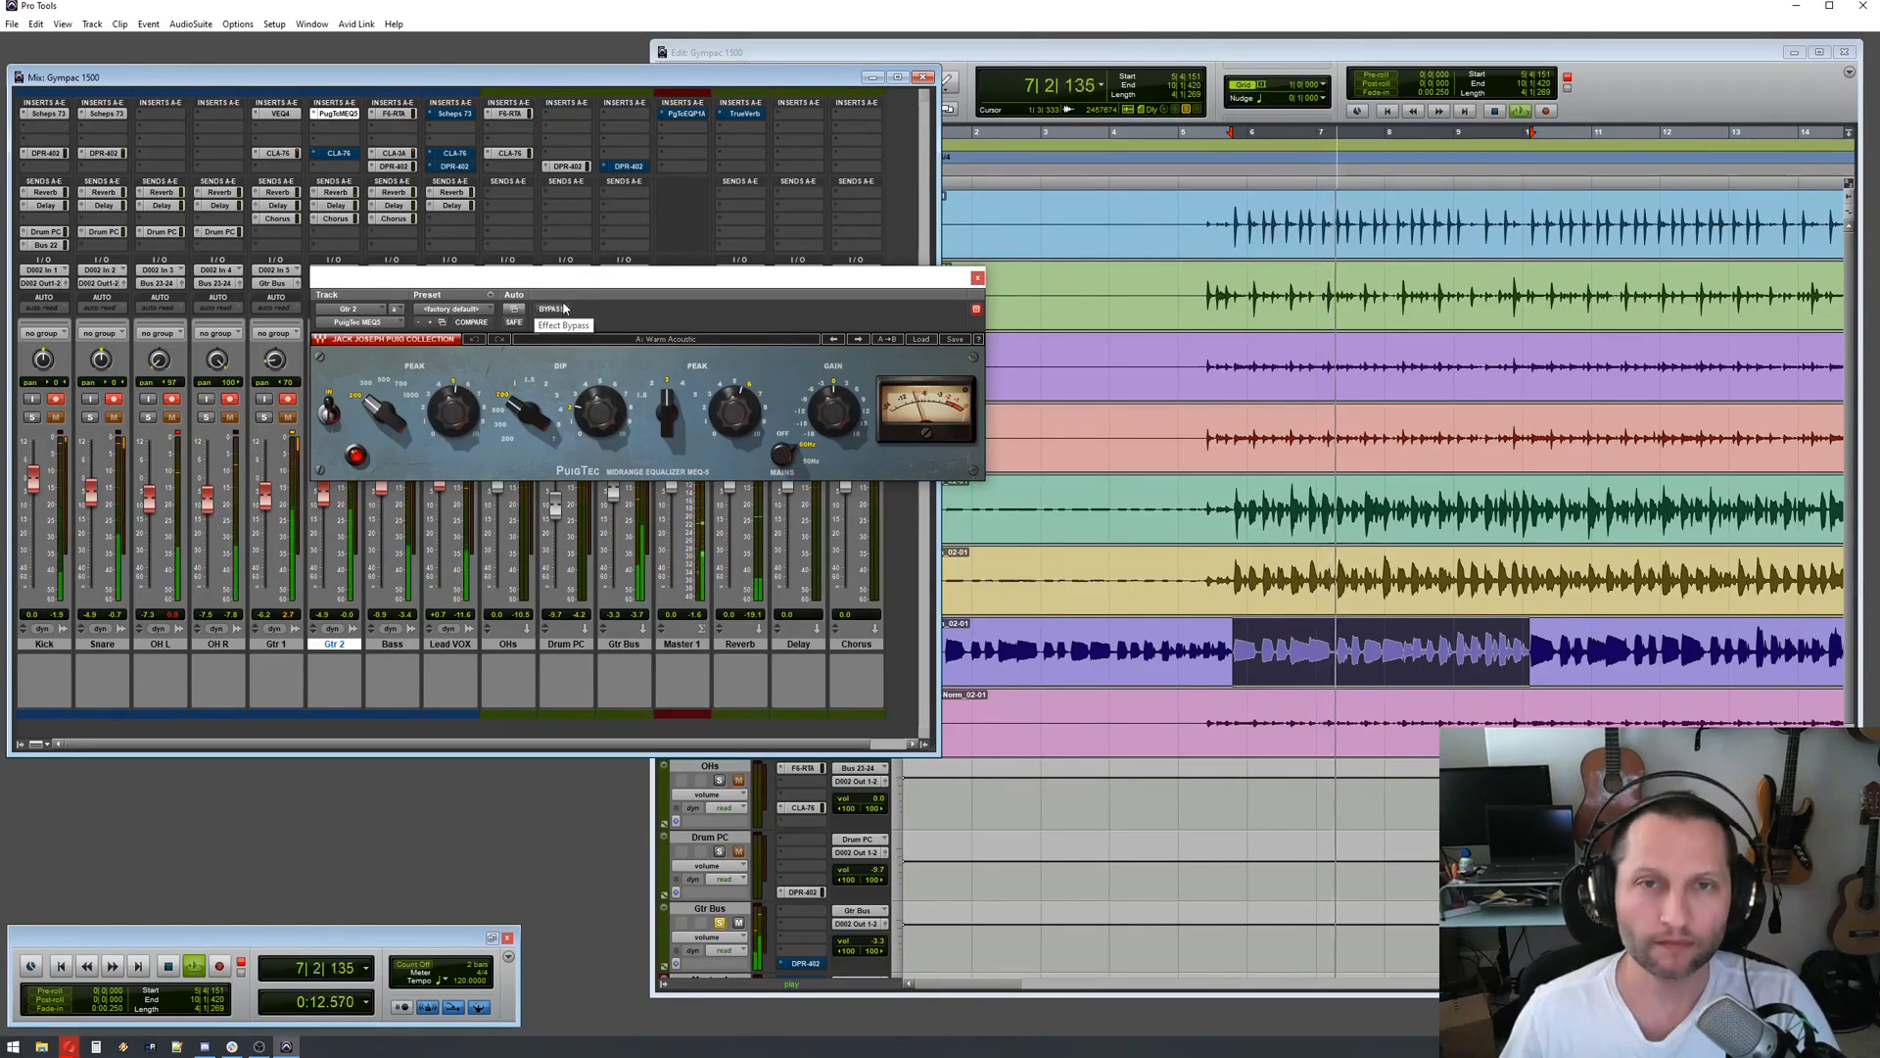
left_click(977, 277)
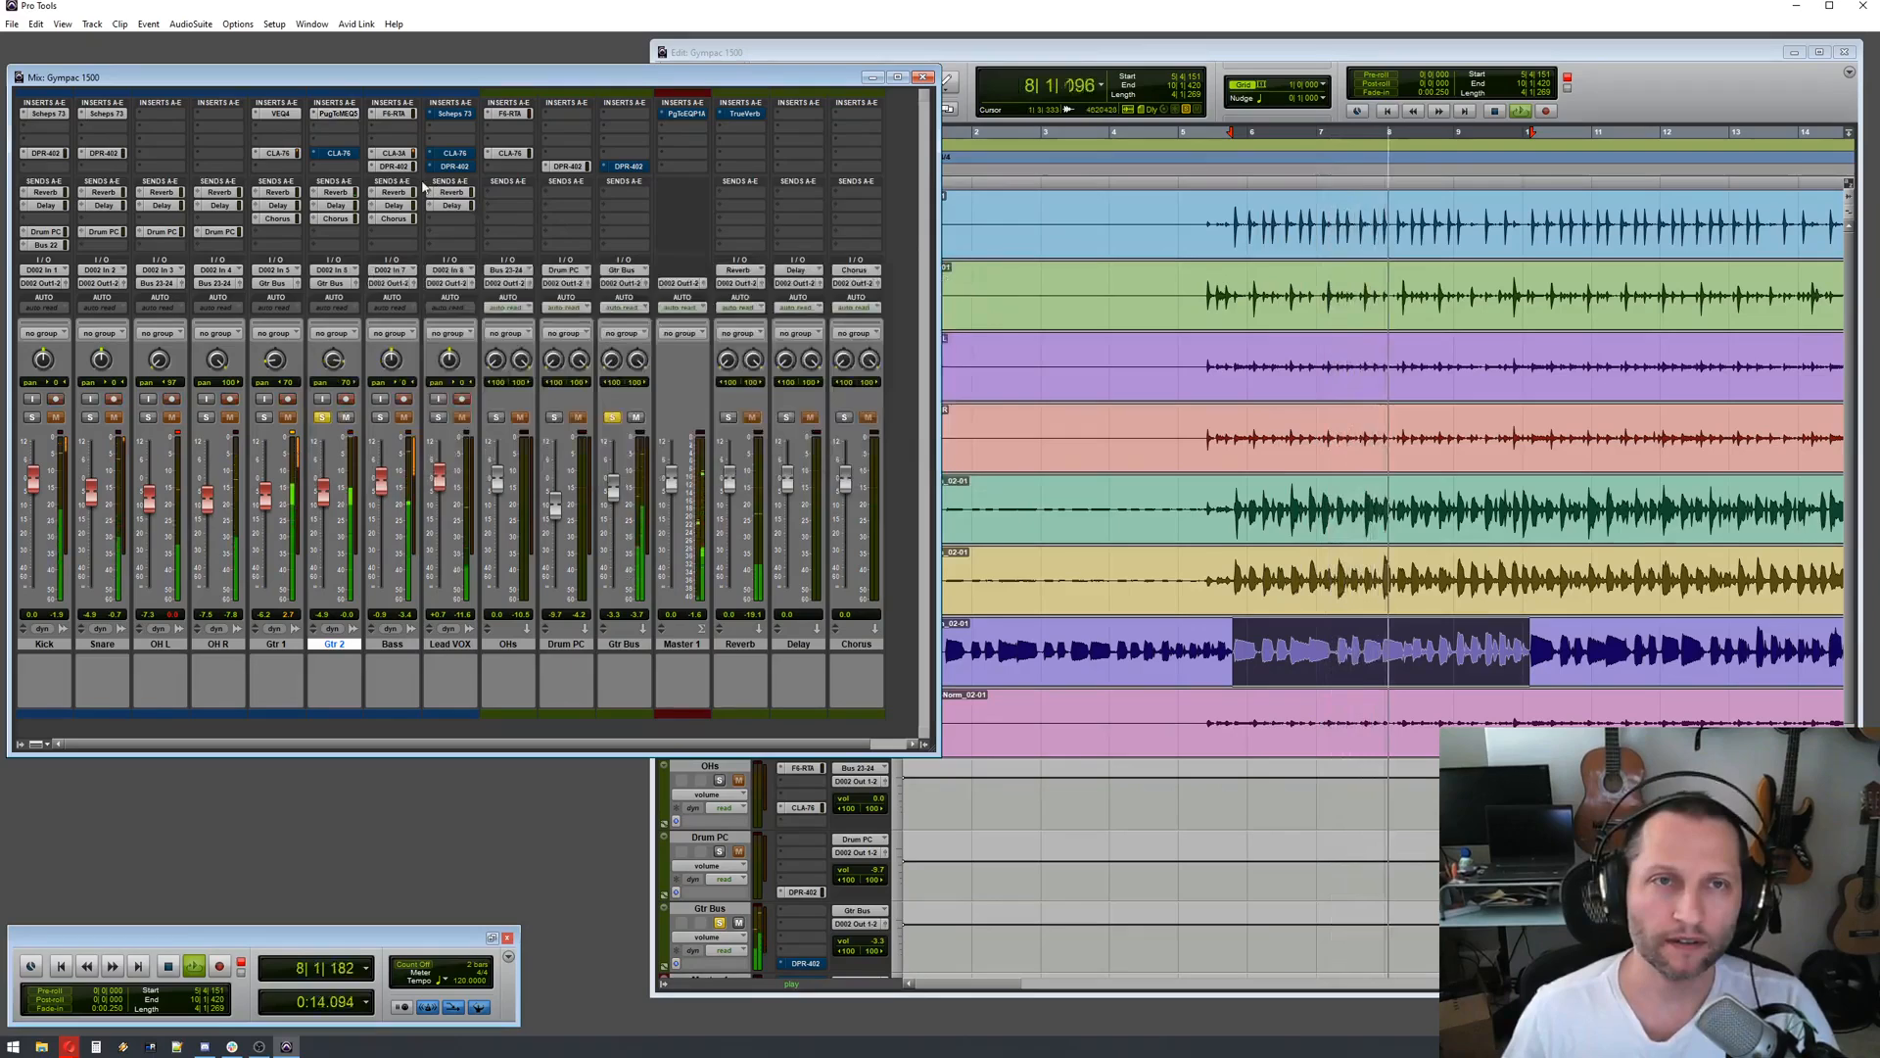
Open and reactivate the bypassed CLA-76 compressor on Gtr 2, close it, and solo Gtr 1 alongside Gtr 2.
left_click(342, 154)
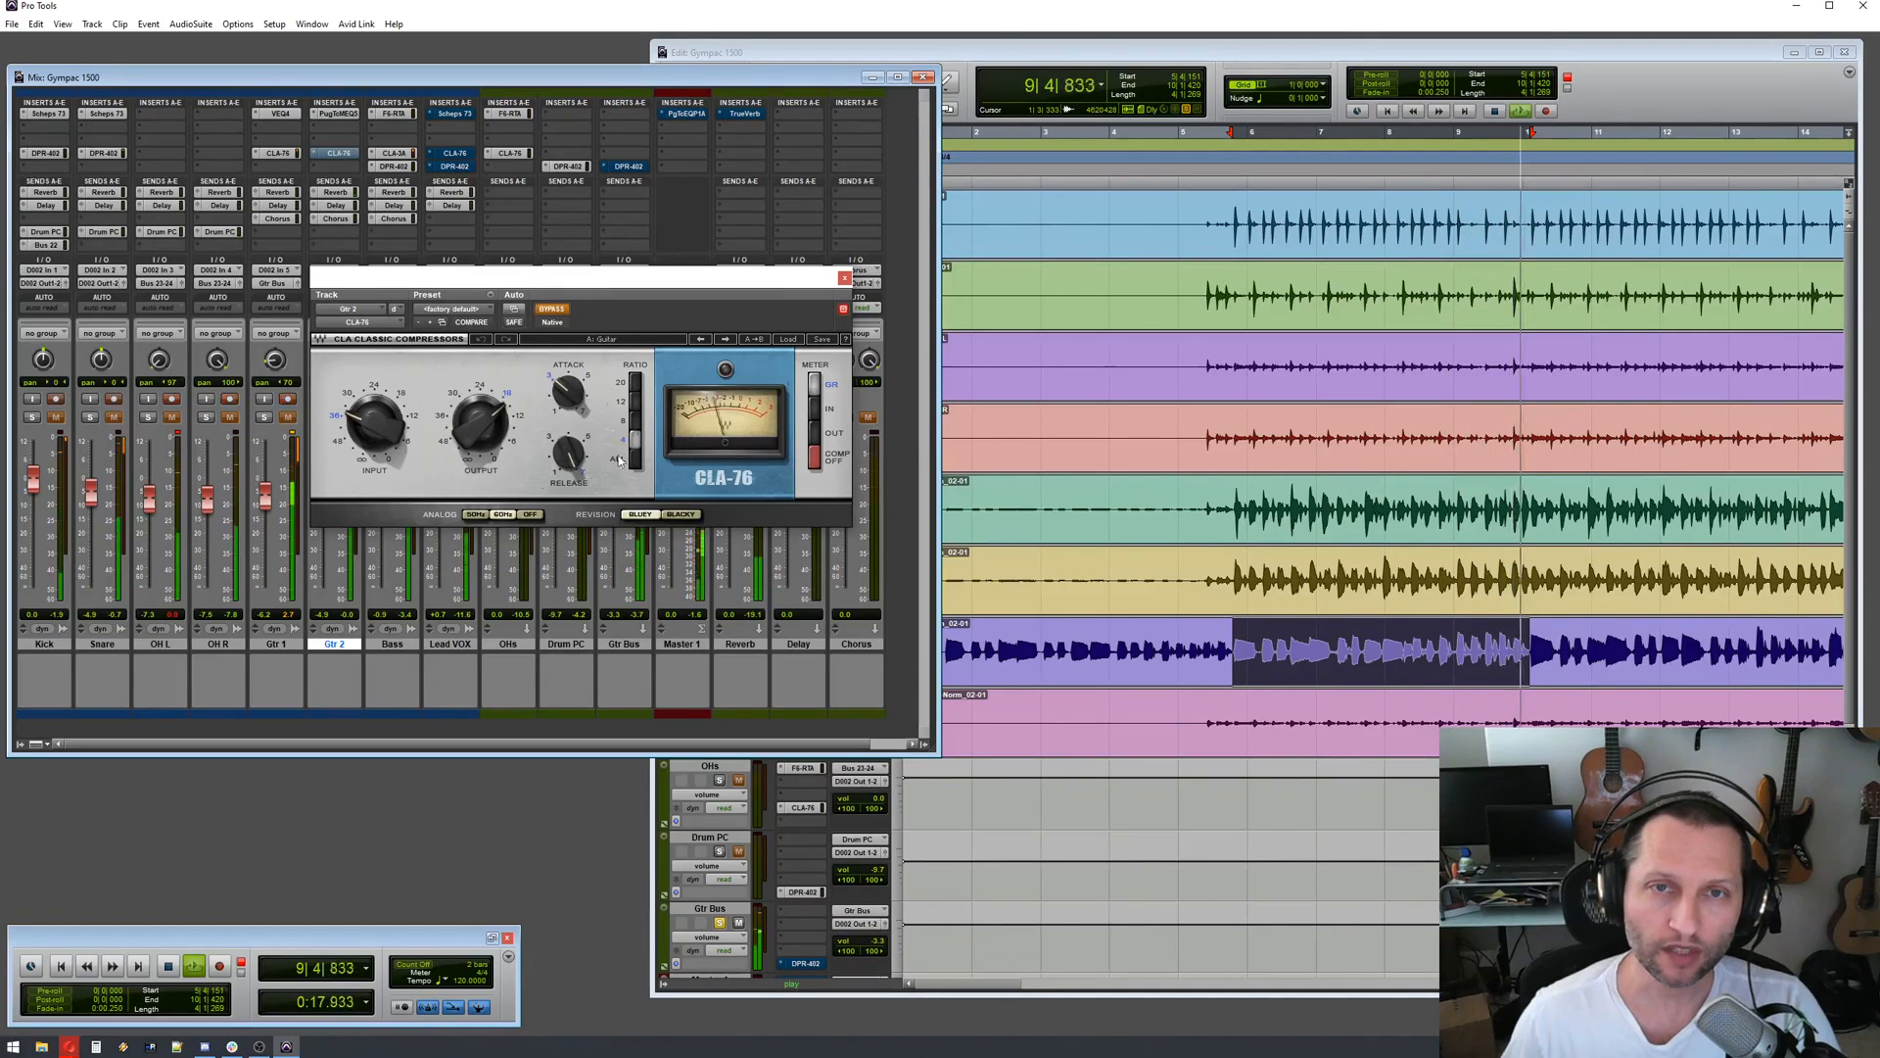
left_click(562, 311)
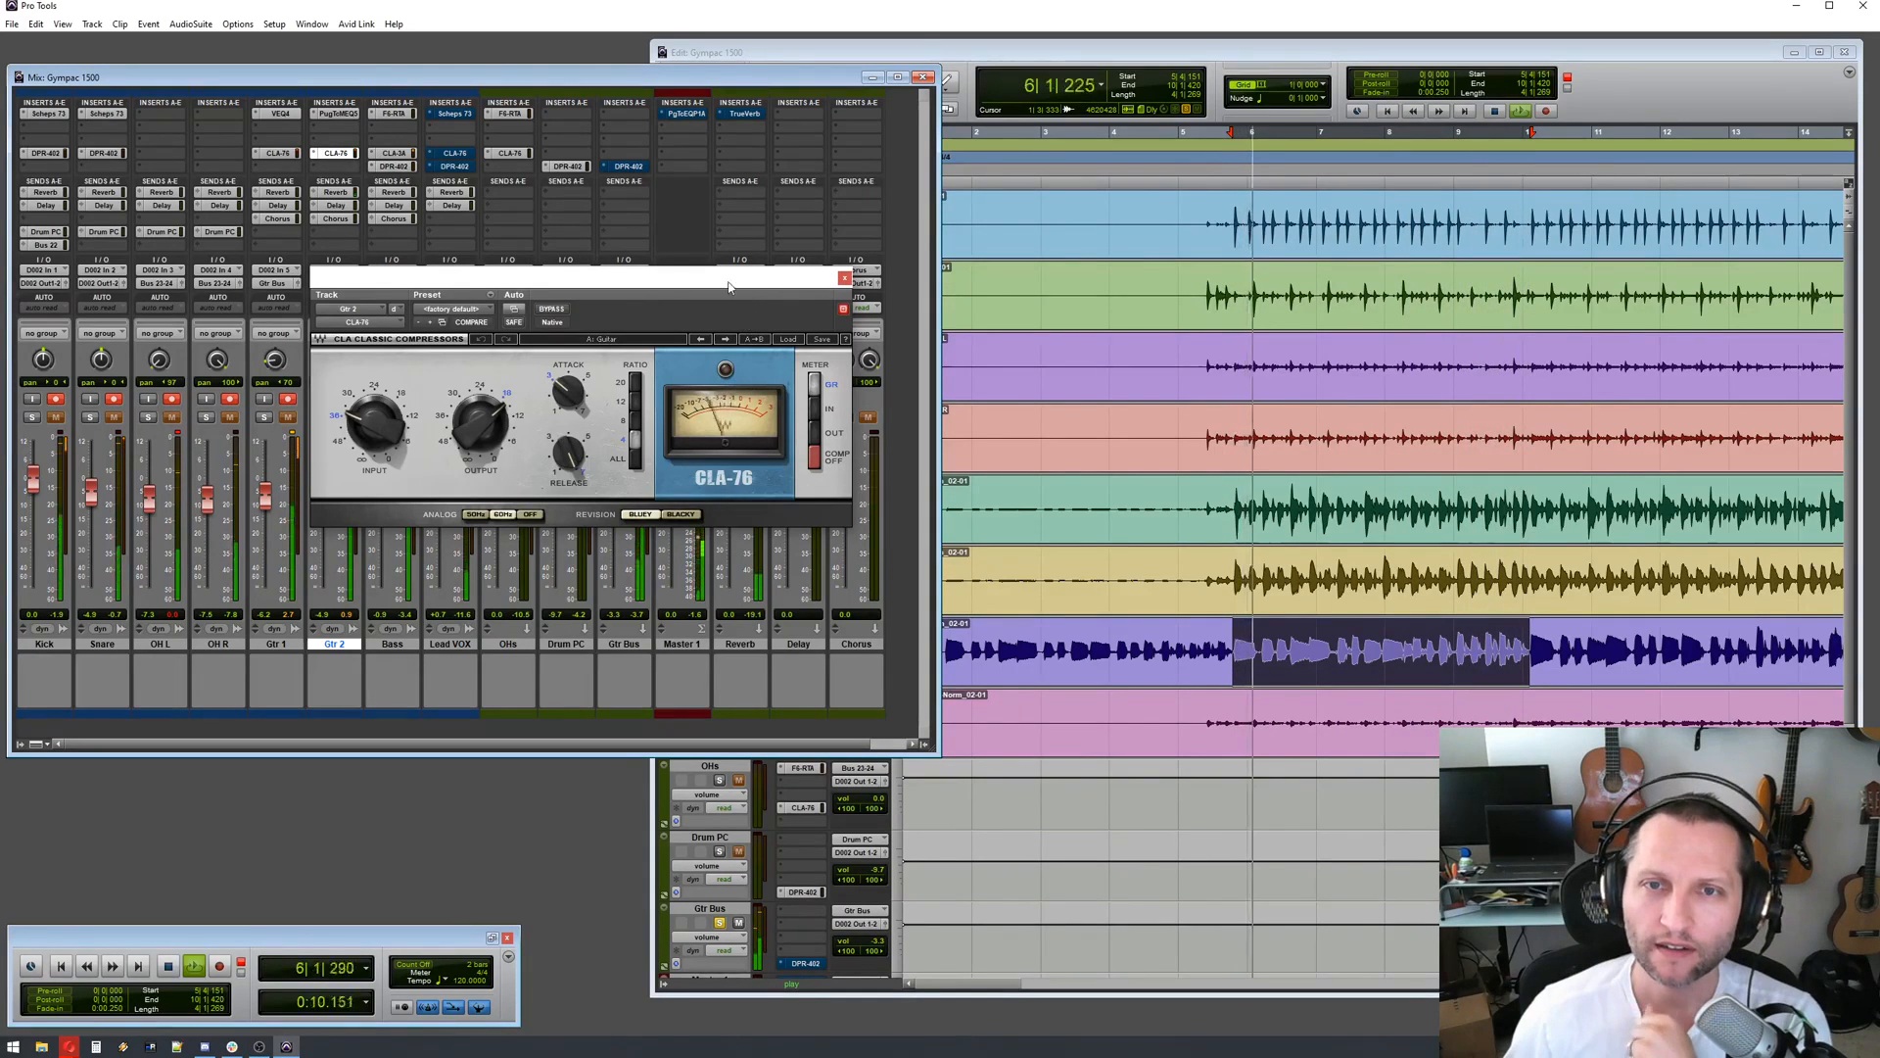
left_click(844, 277)
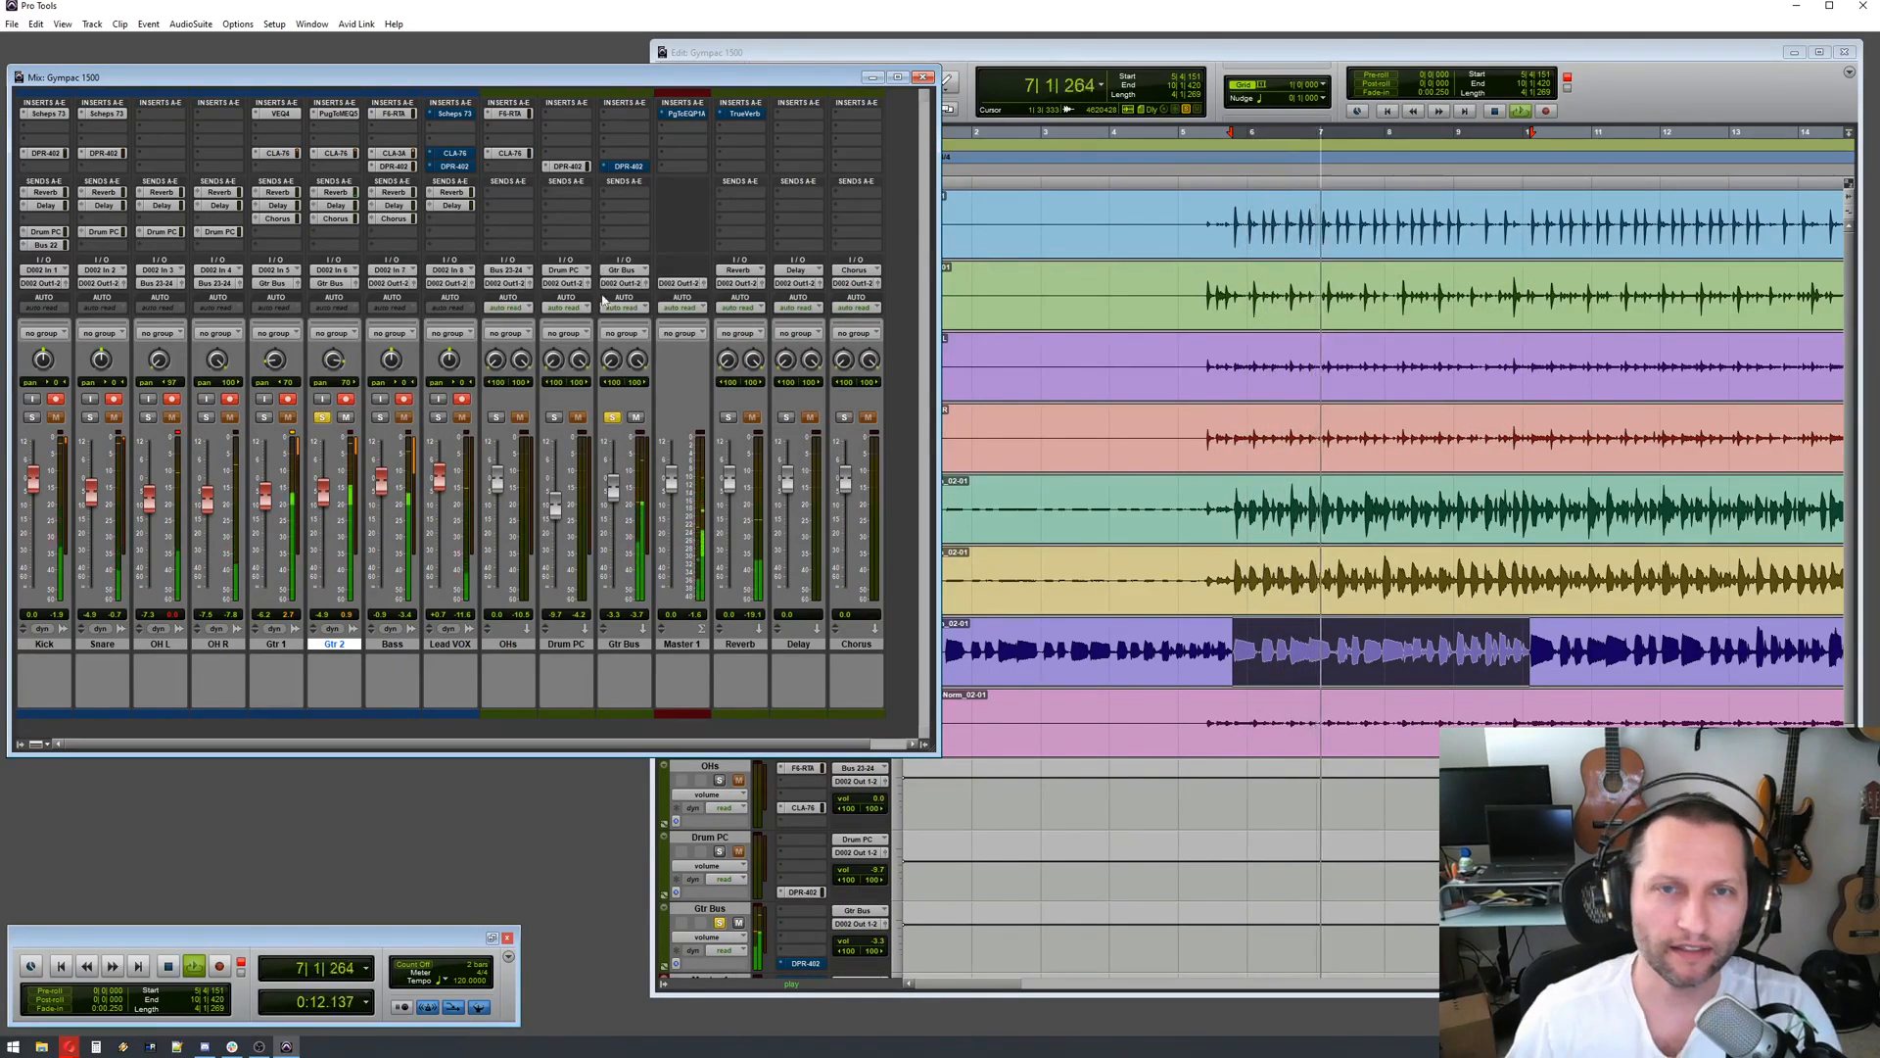
left_click(263, 417)
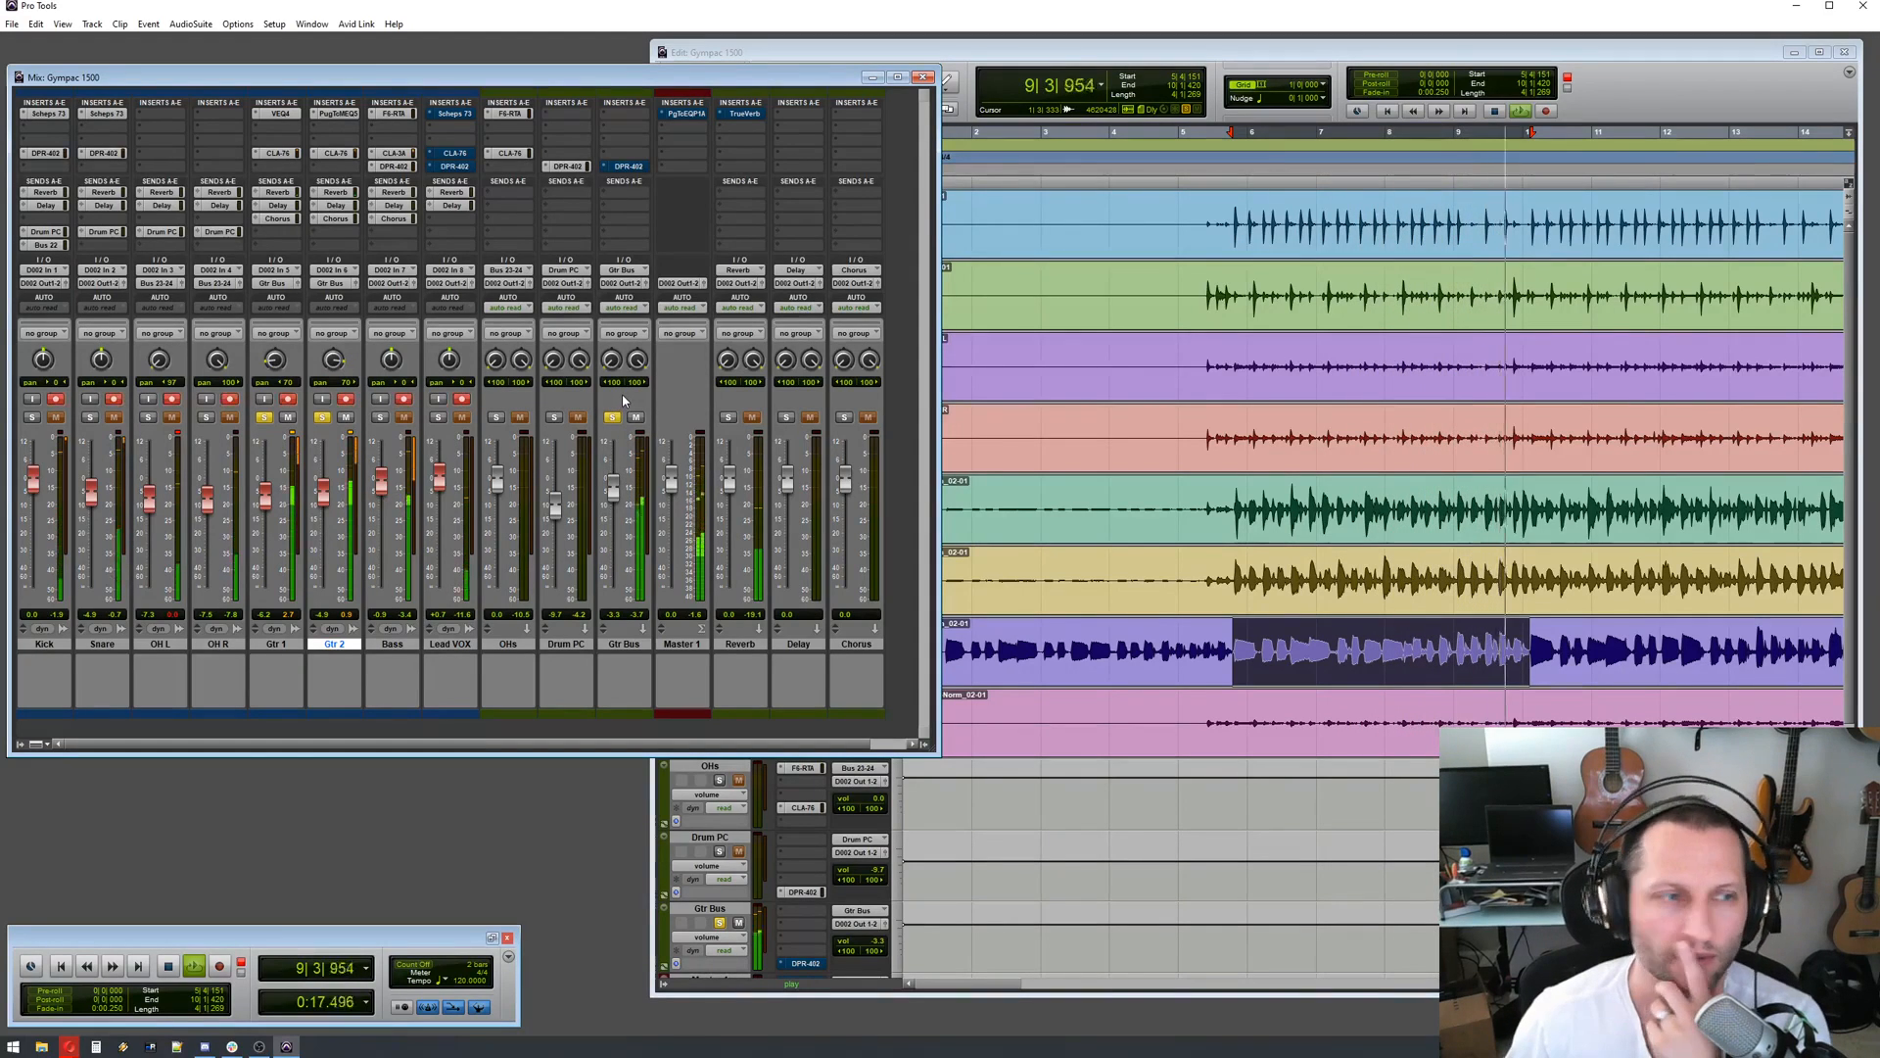
Open the bypassed DPR-402 on Gtr Bus, browse its key input sources without assigning one, and reactivate and close the compressor.
left_click(629, 167)
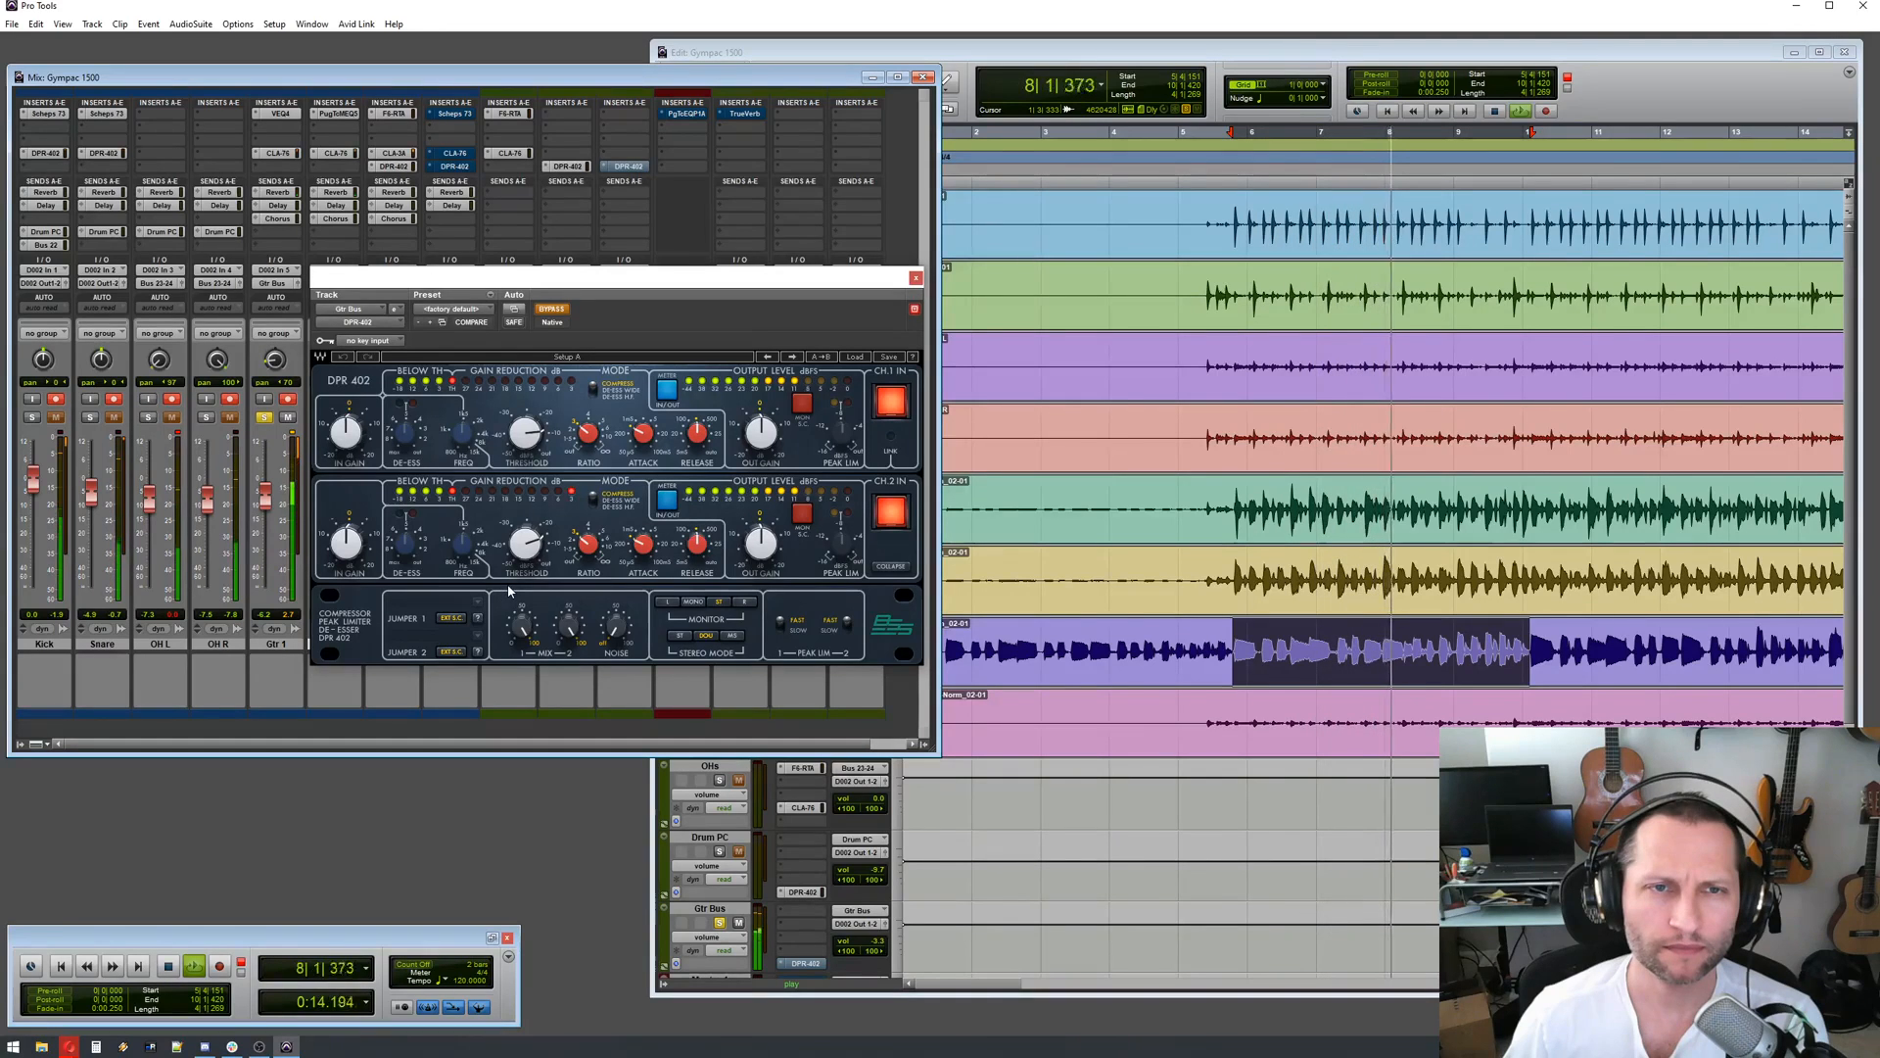
left_click(385, 343)
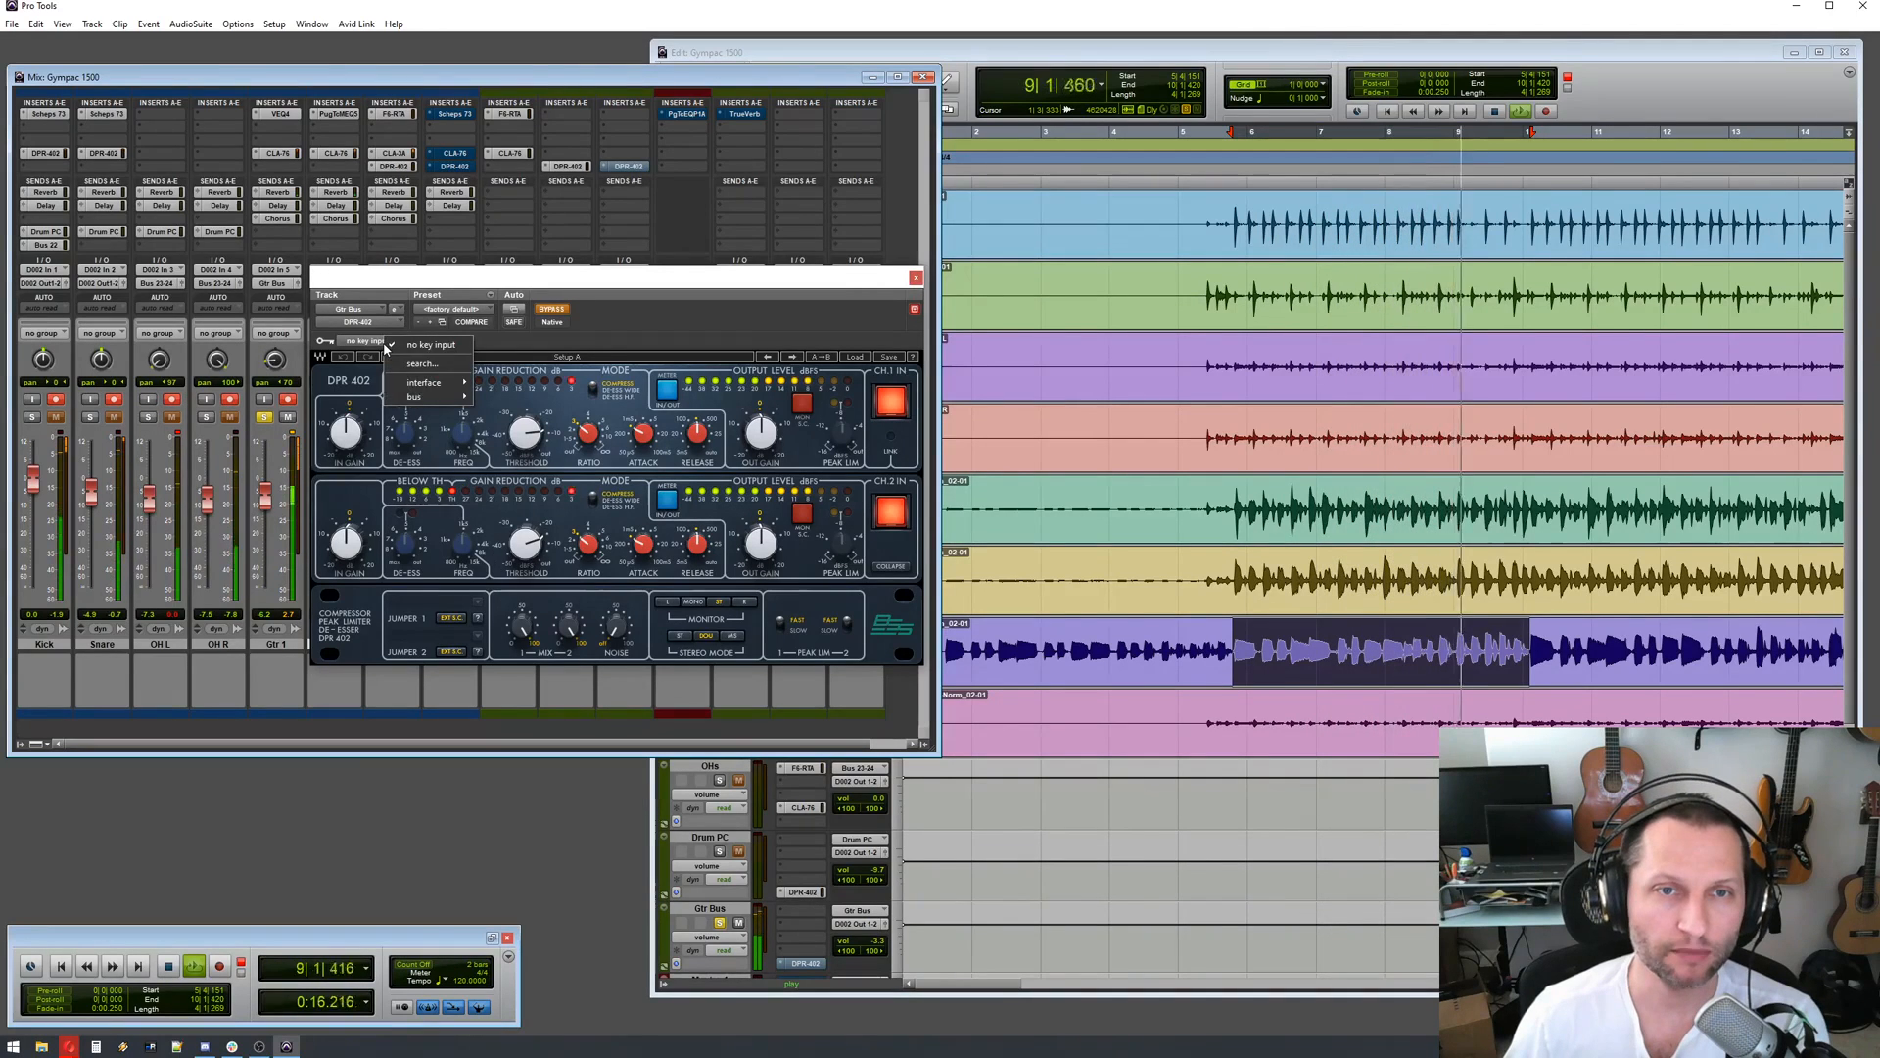
mouse_move(431, 396)
left_click(511, 339)
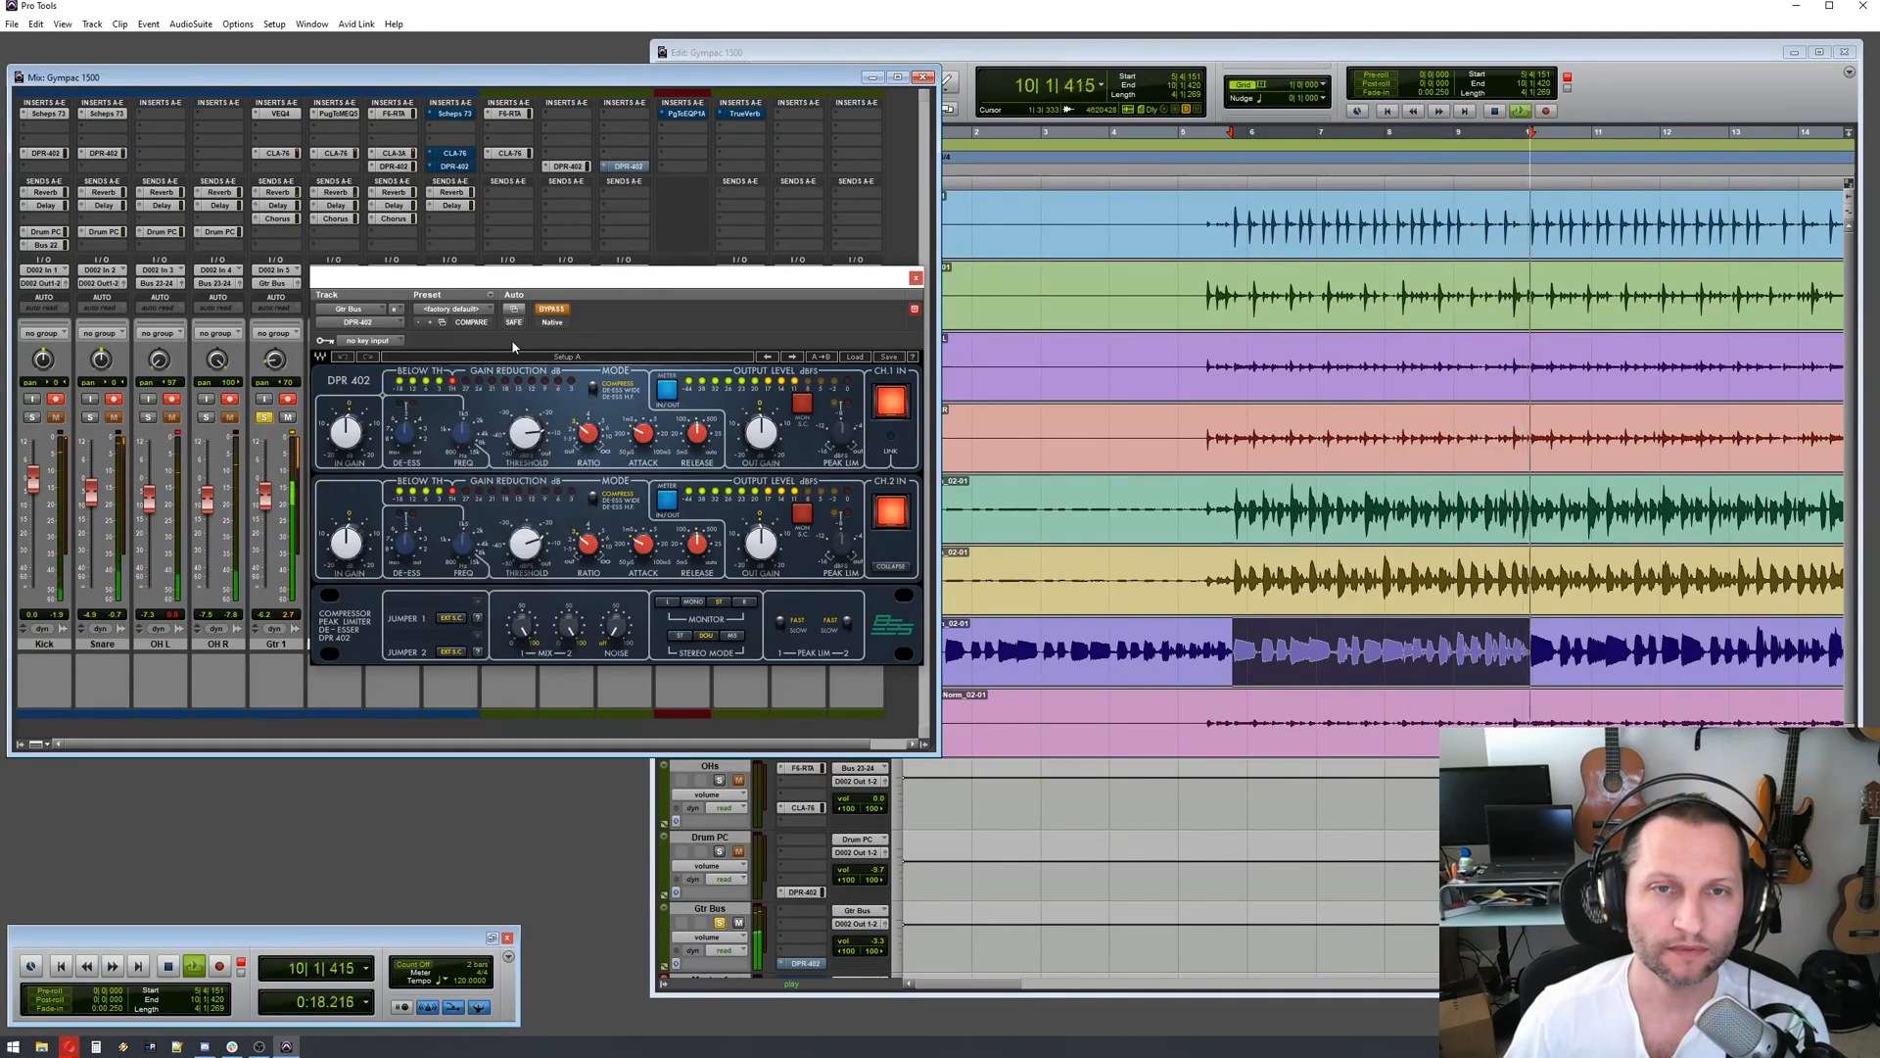
left_click(394, 341)
mouse_move(460, 397)
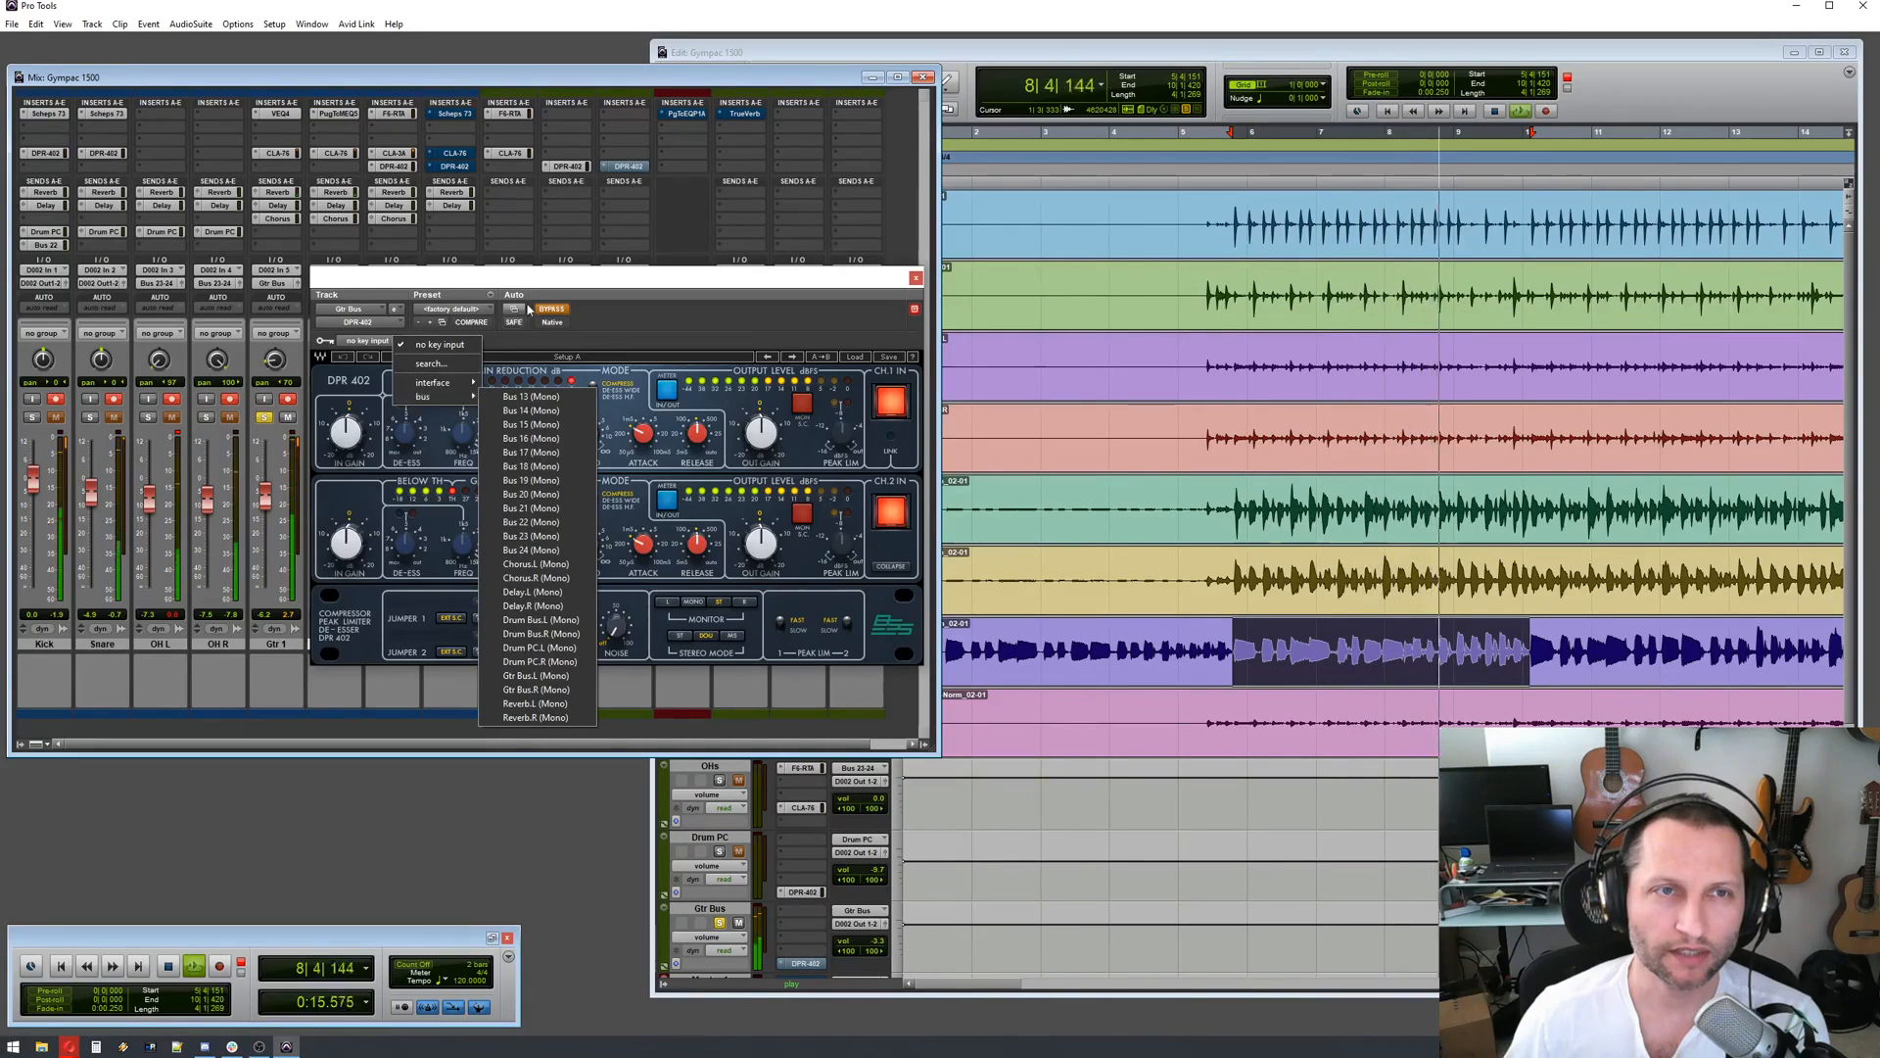
left_click(619, 296)
left_click(553, 311)
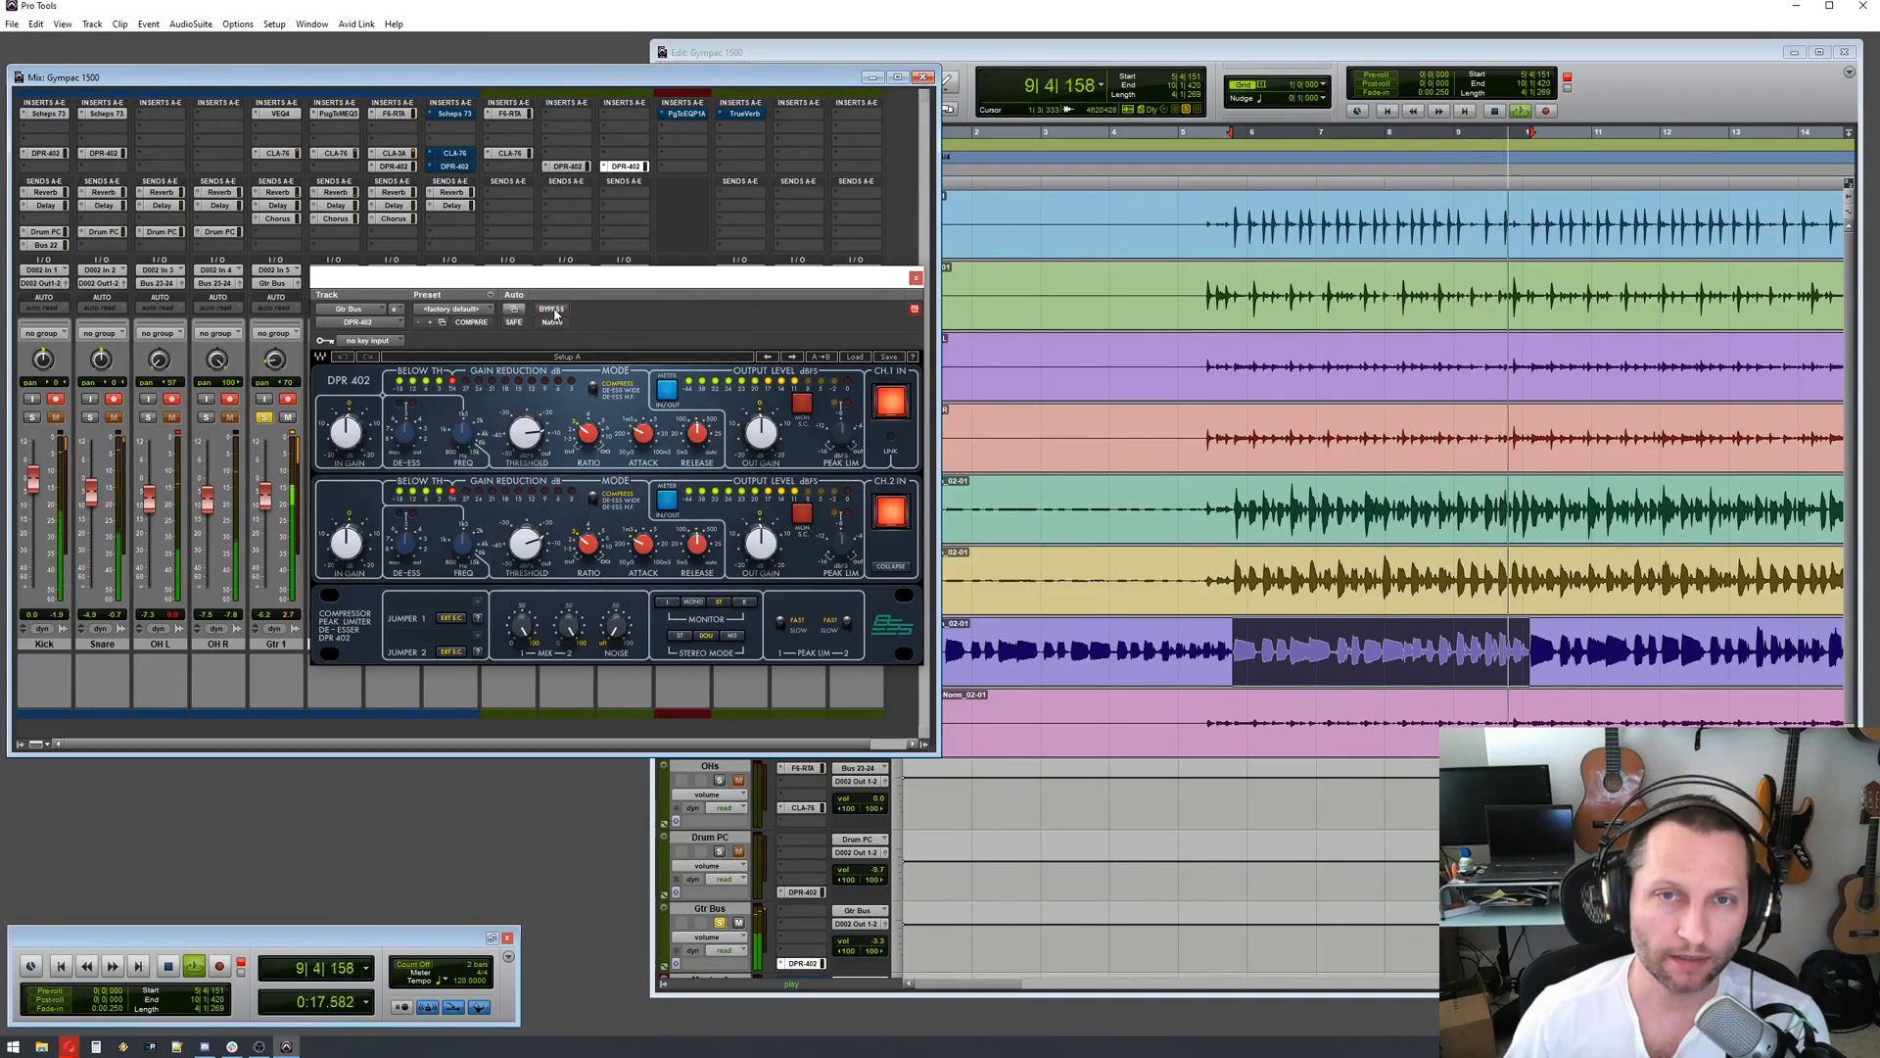
left_click(915, 280)
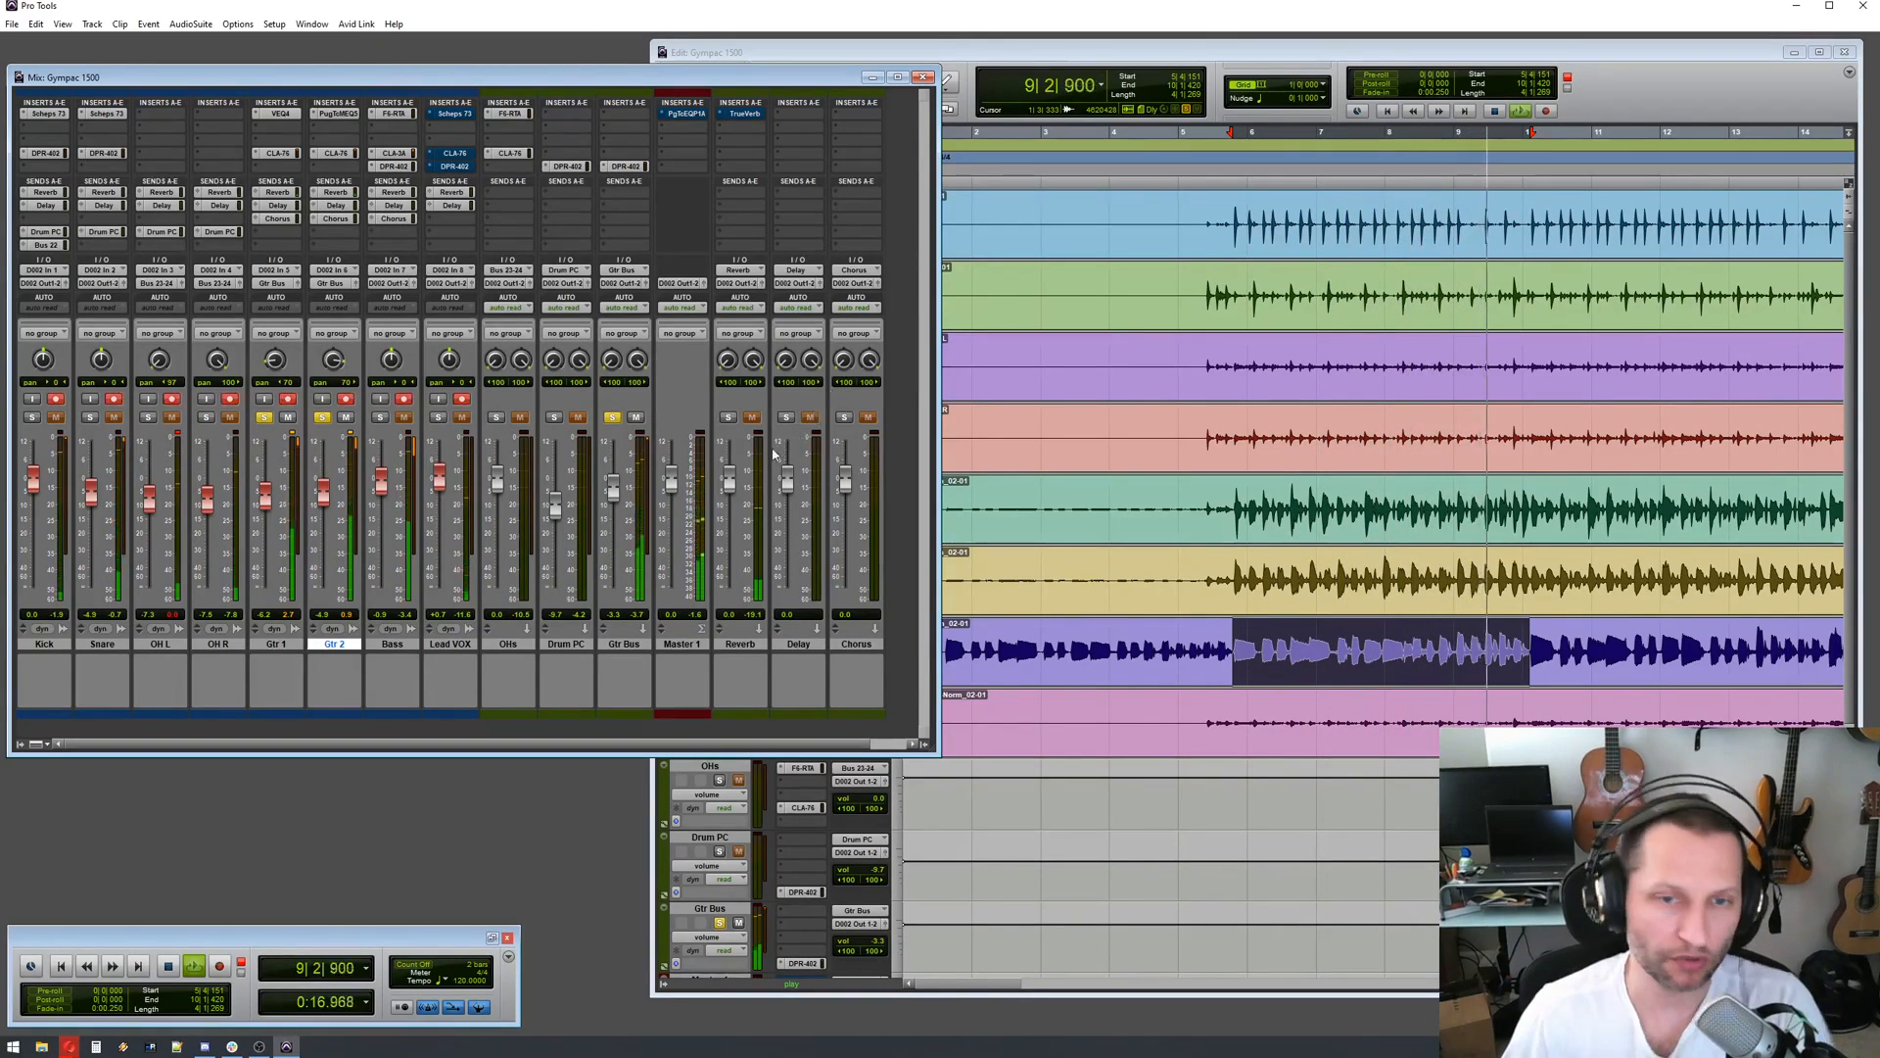
Stop playback and switch the solo from Gtr 1 and Gtr 2 to Lead VOX.
key("space")
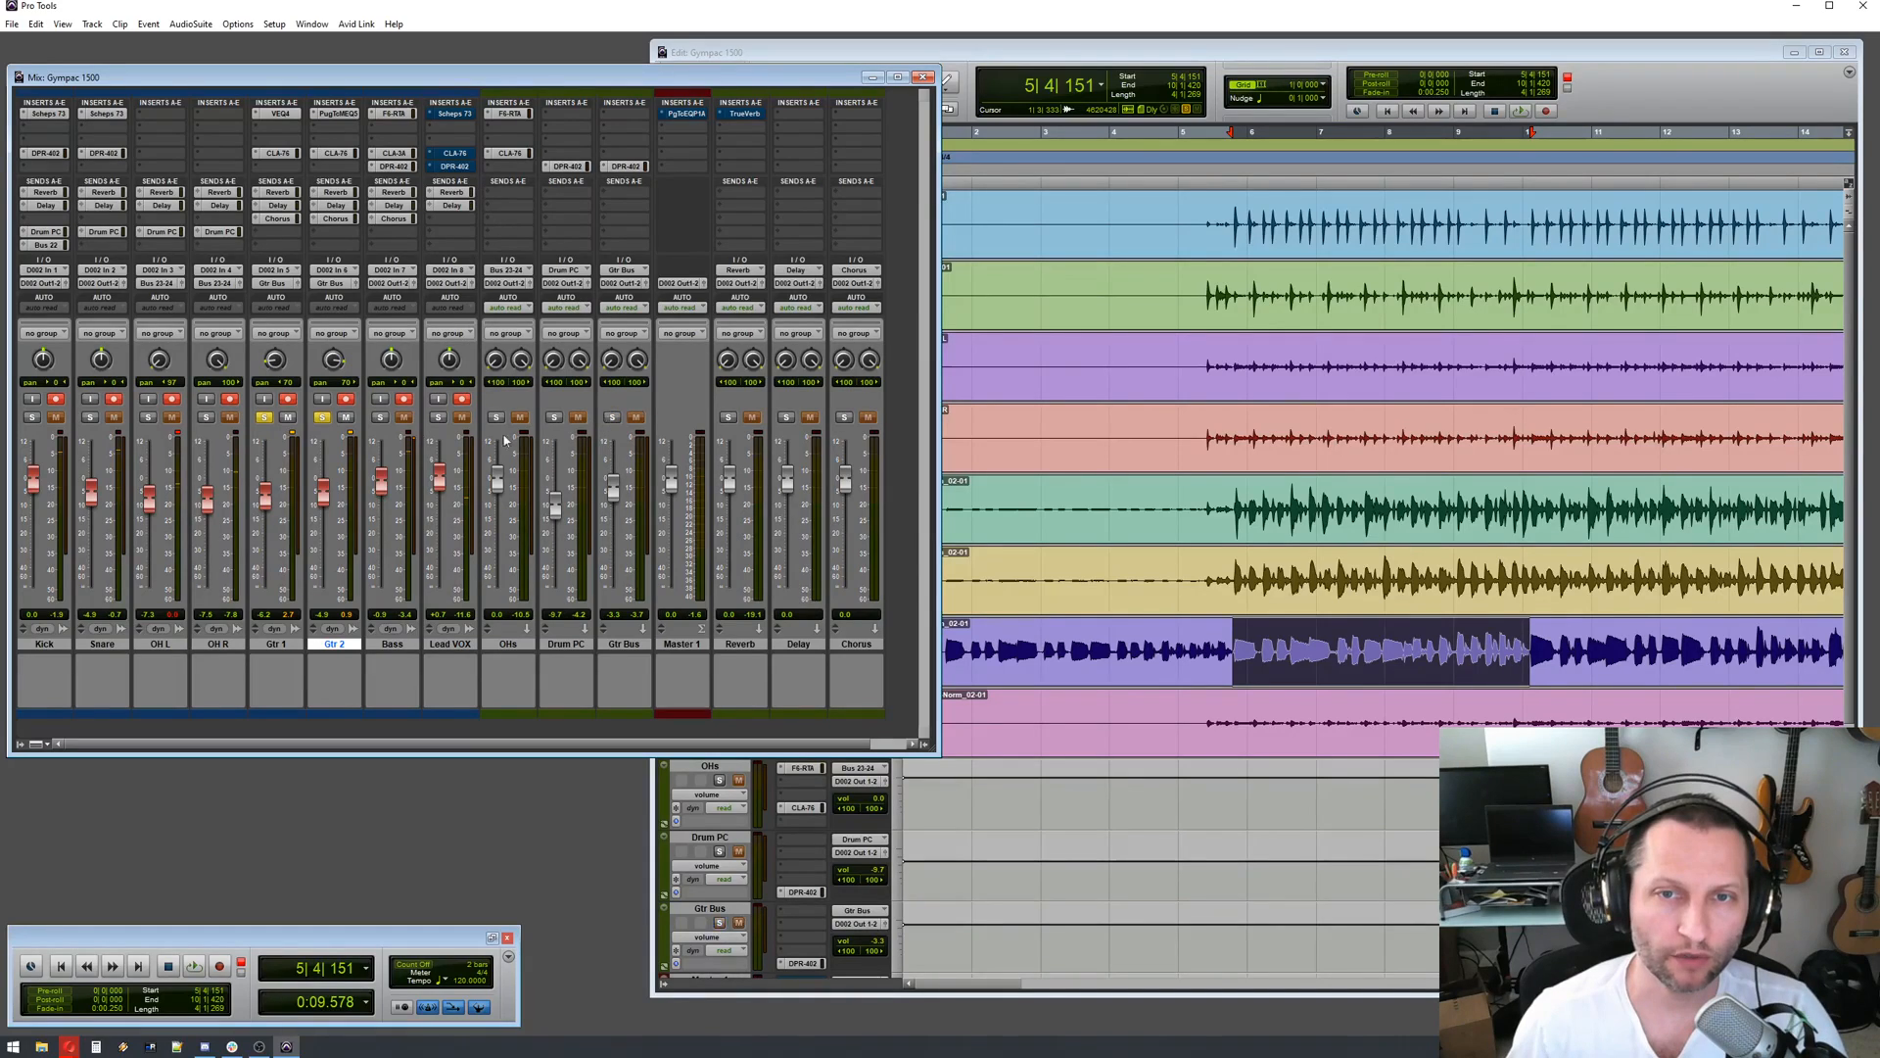
left_click(266, 420)
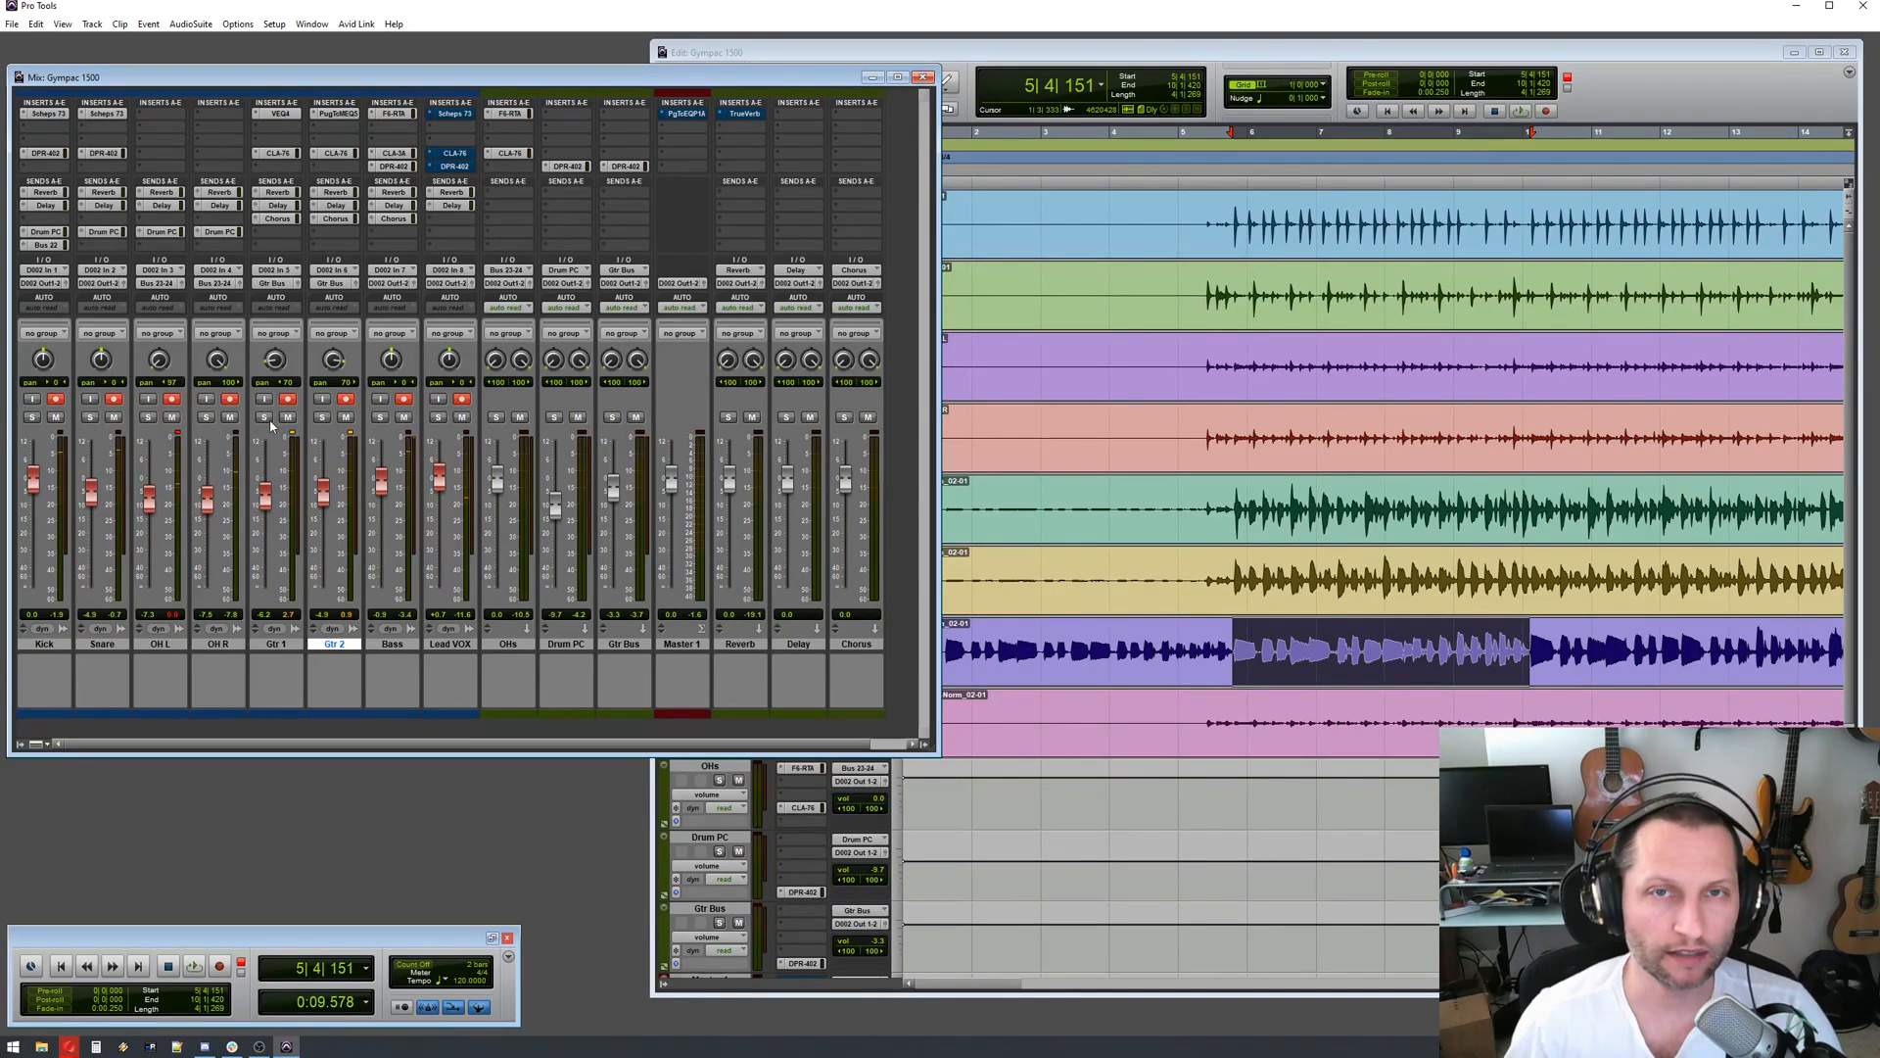
left_click(438, 418)
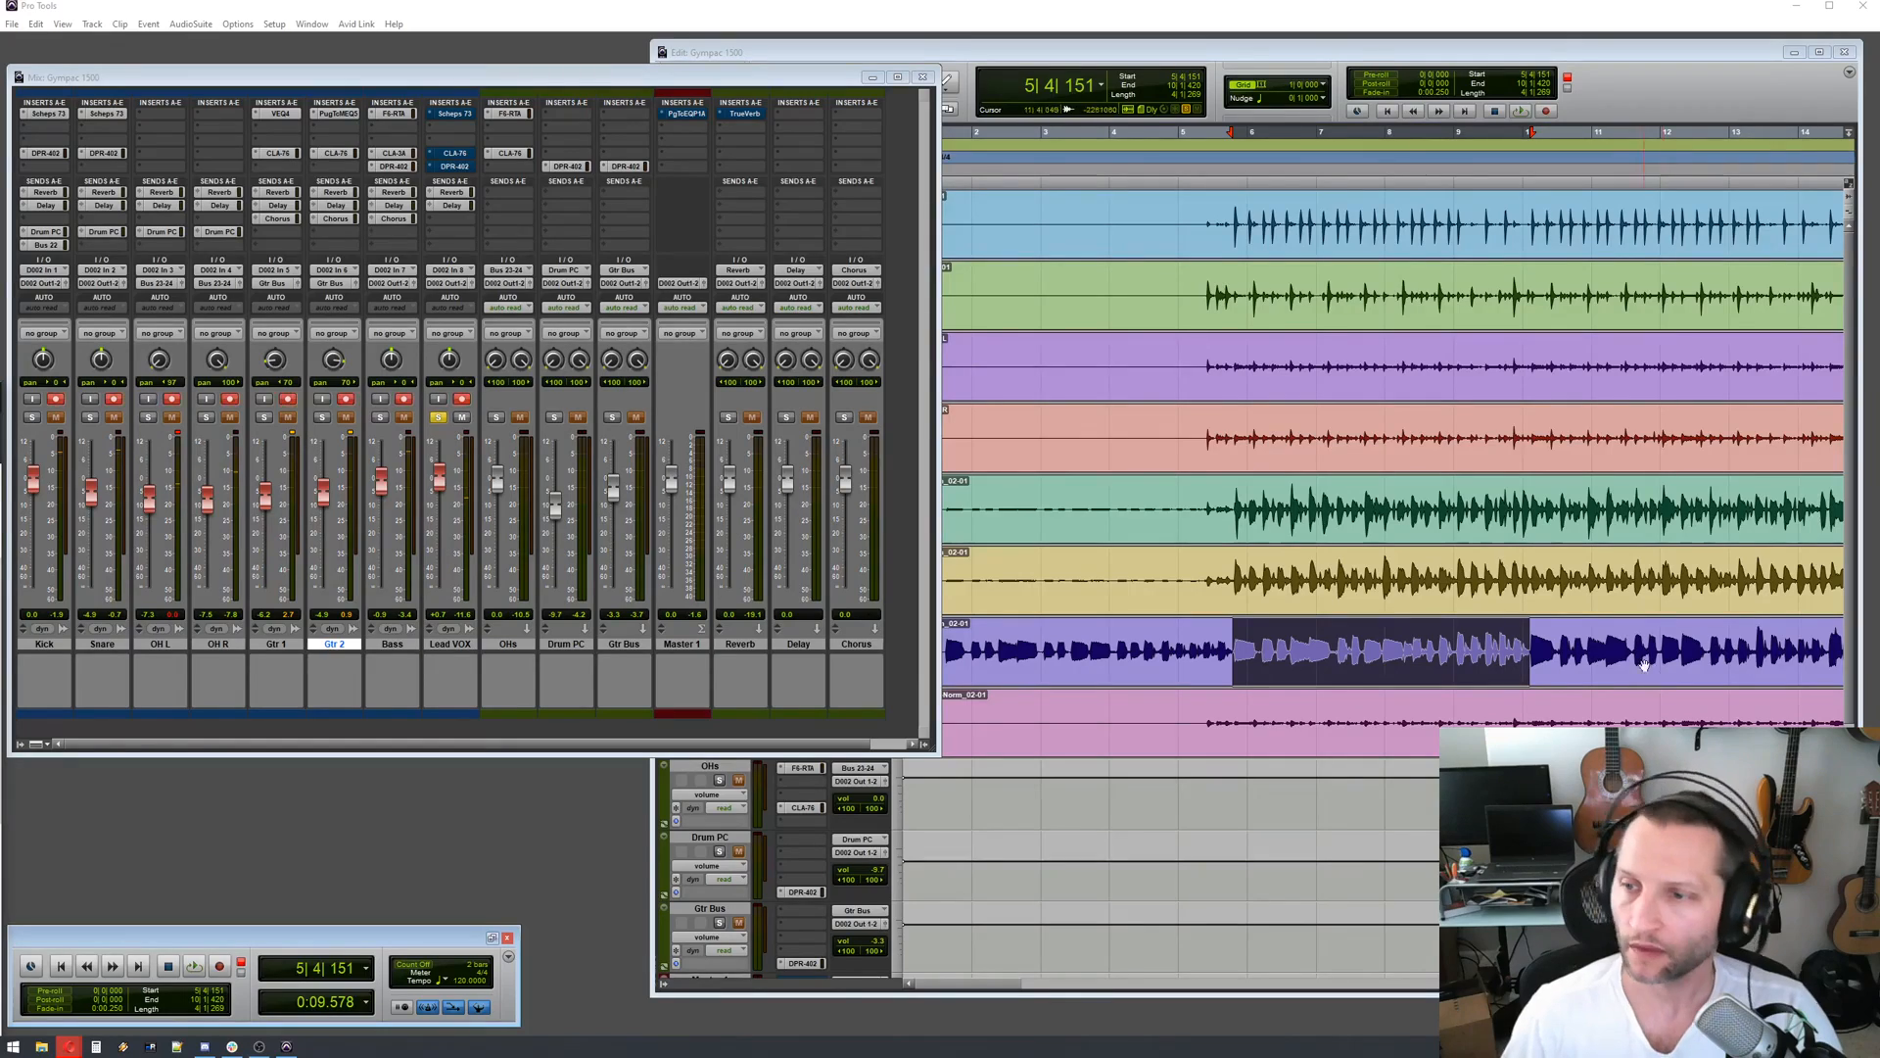
Place the playback start on the Lead VOX clip at 23|1|799 and audition the soloed vocal from there.
left_click(984, 985)
left_click_drag(983, 985, 1149, 994)
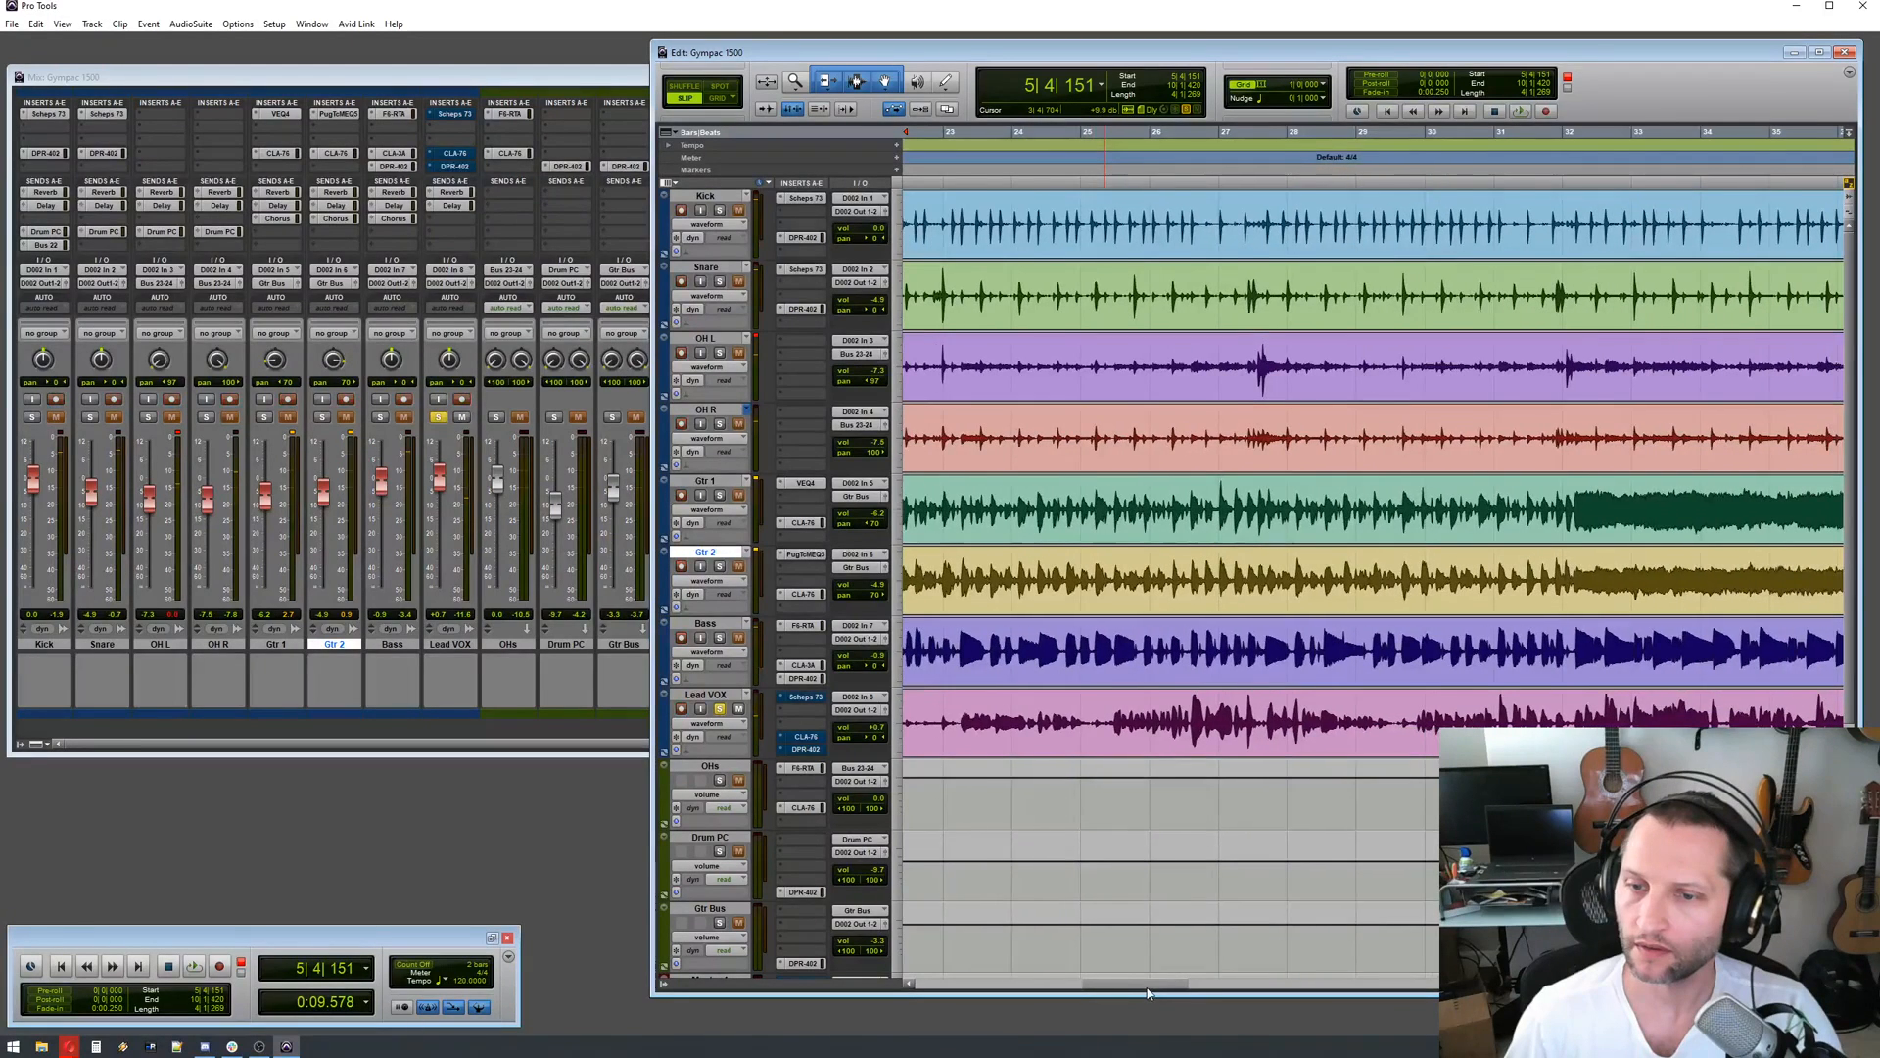
left_click(943, 720)
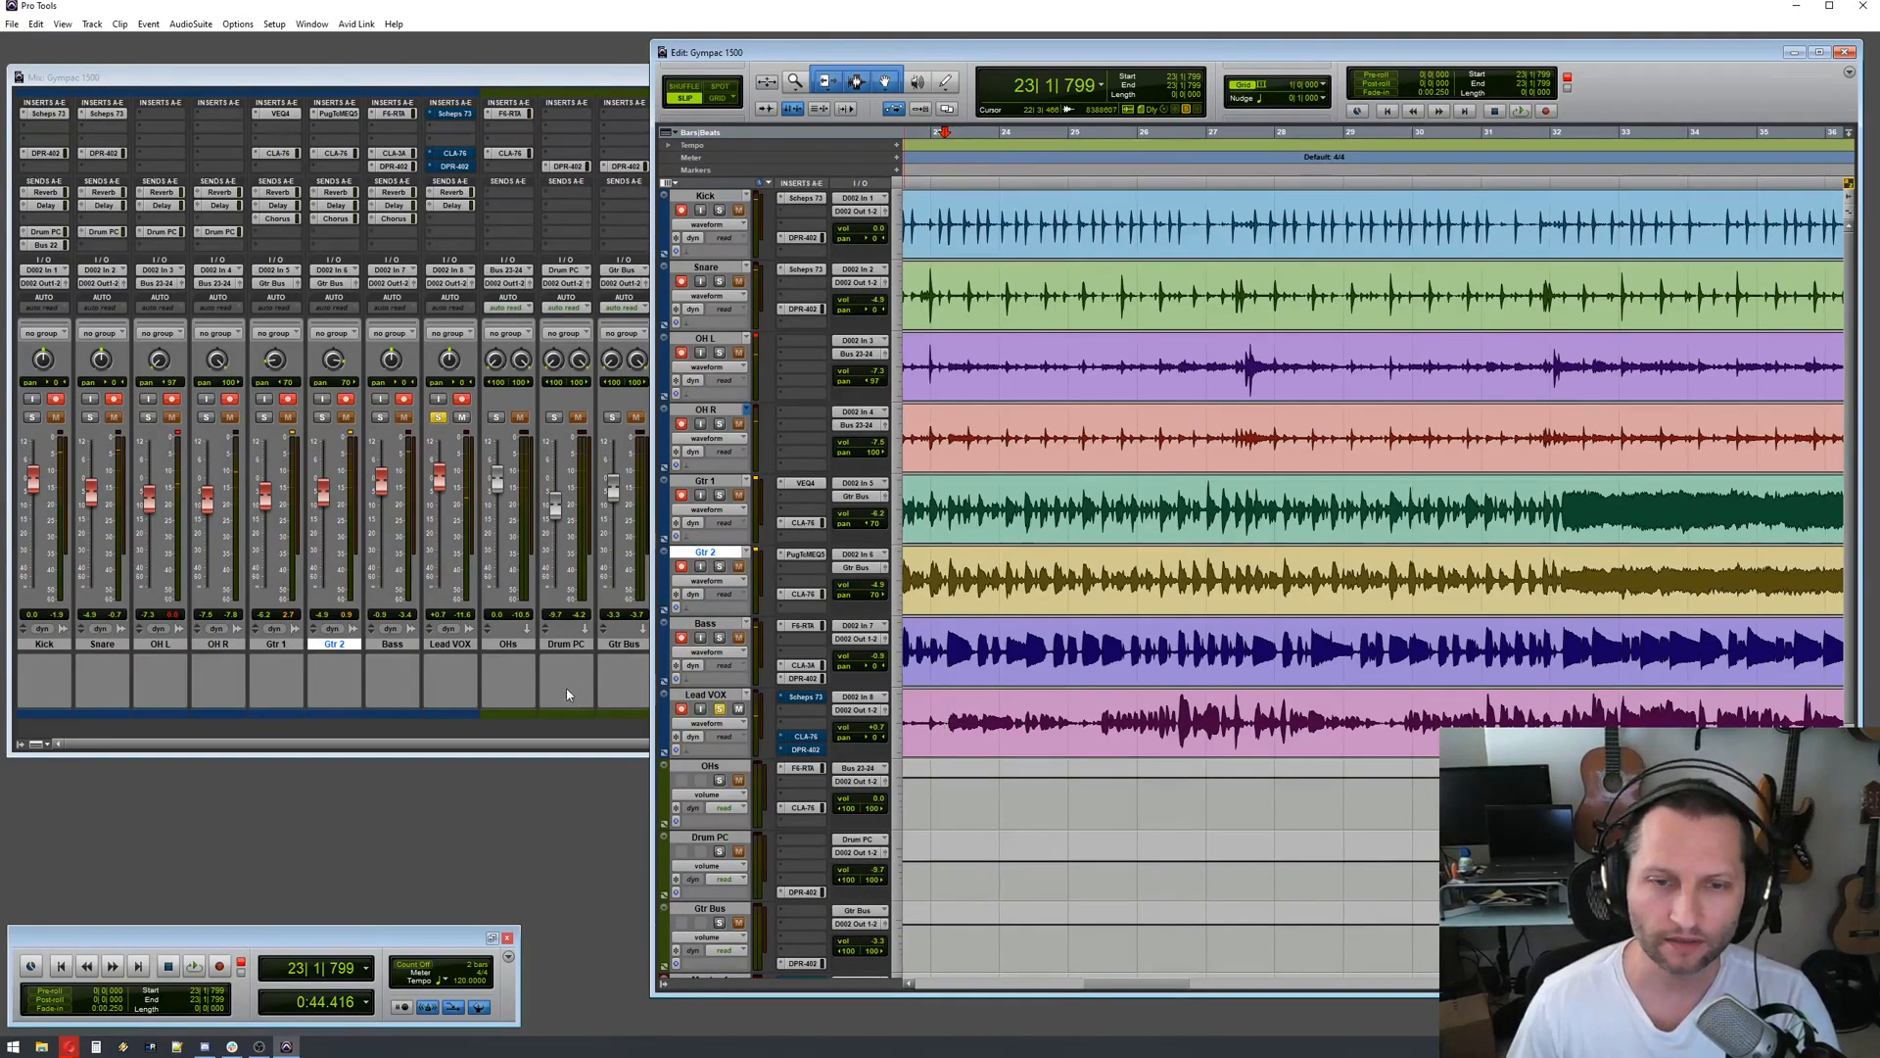
key("space")
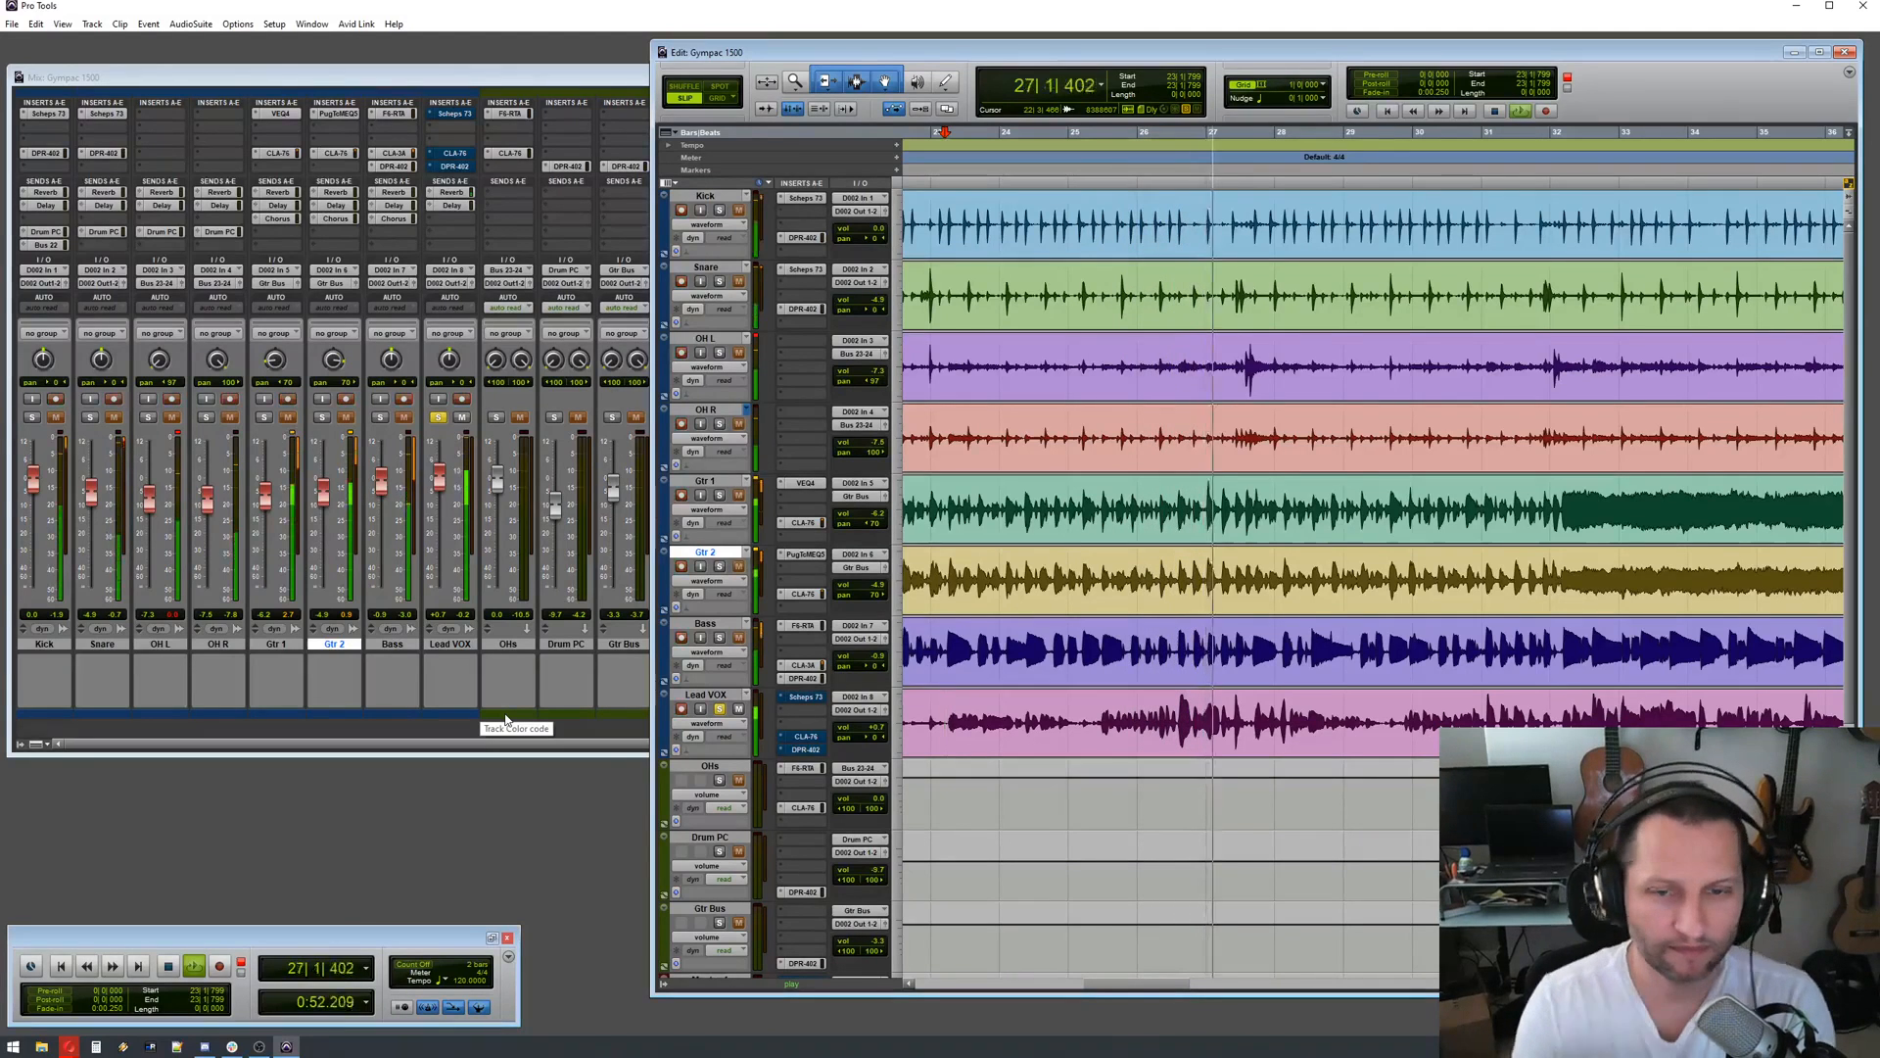
key("space")
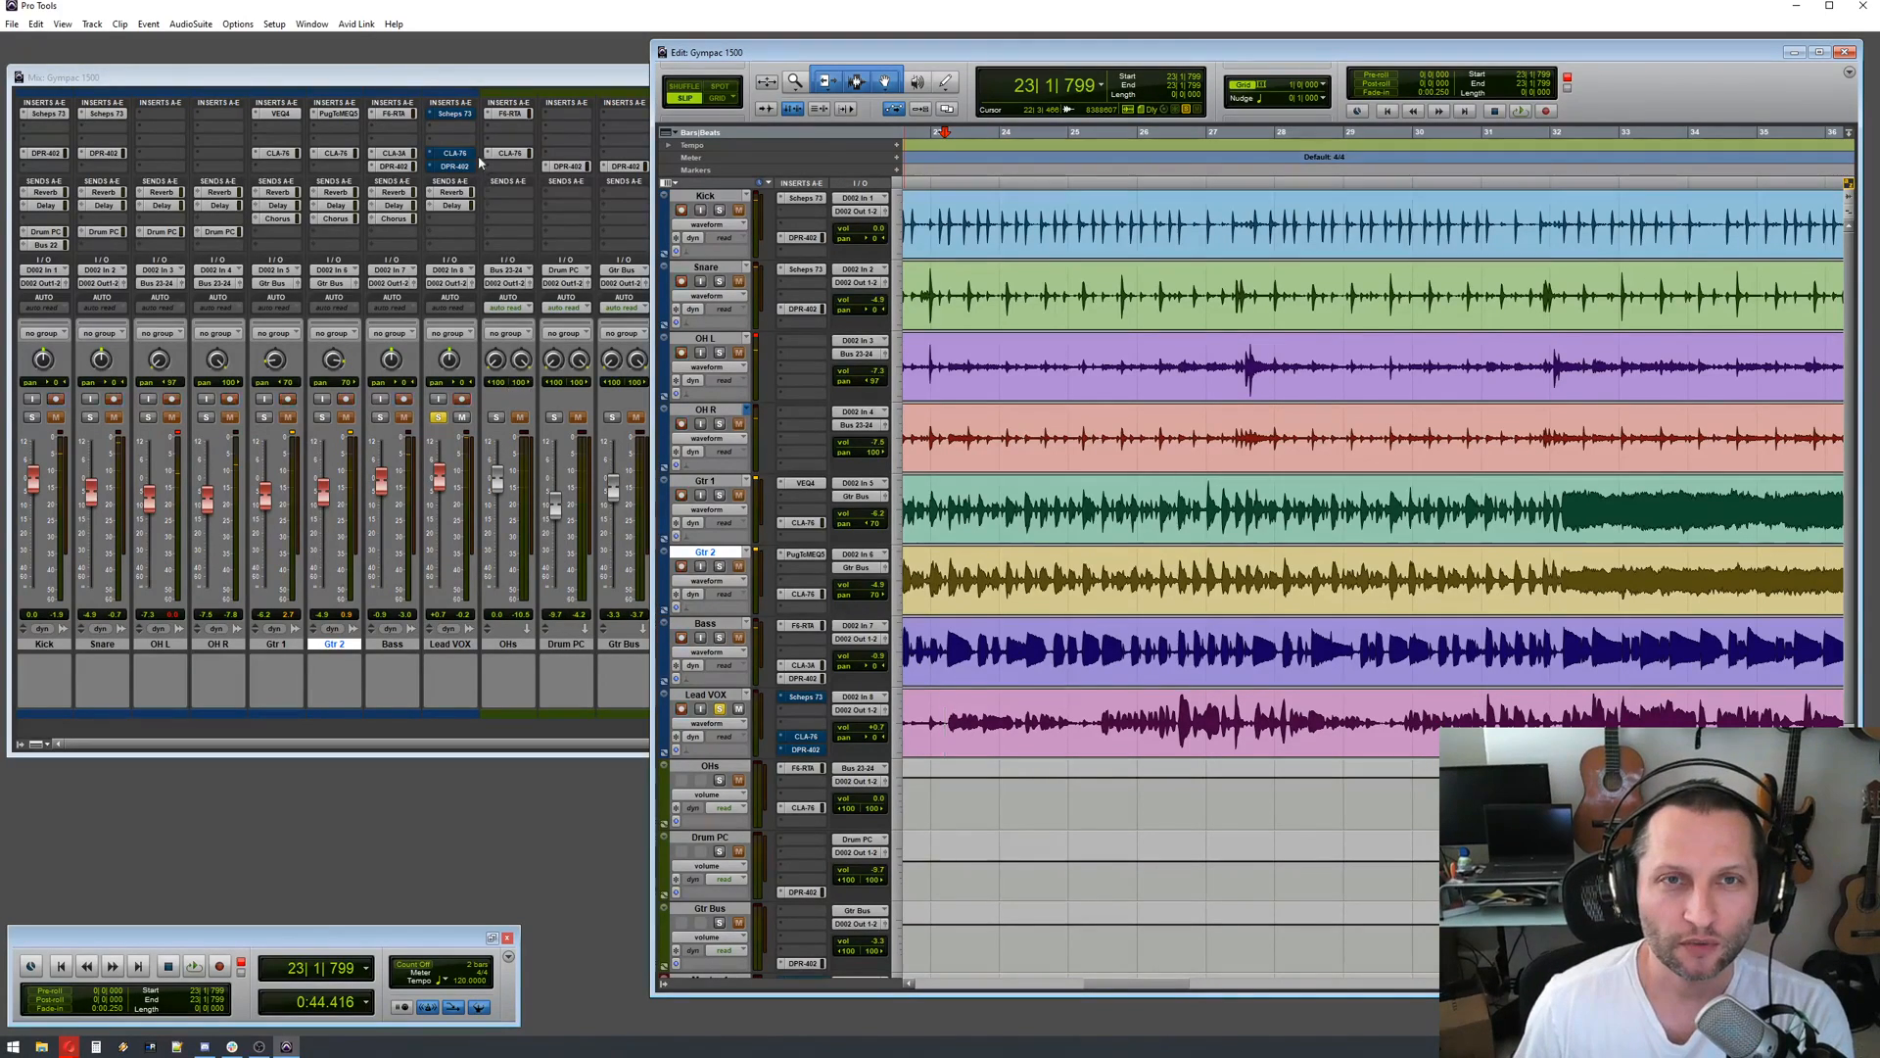
Open the bypassed Scheps 73 on Lead VOX and review its high, mid and low EQ settings.
left_click(453, 115)
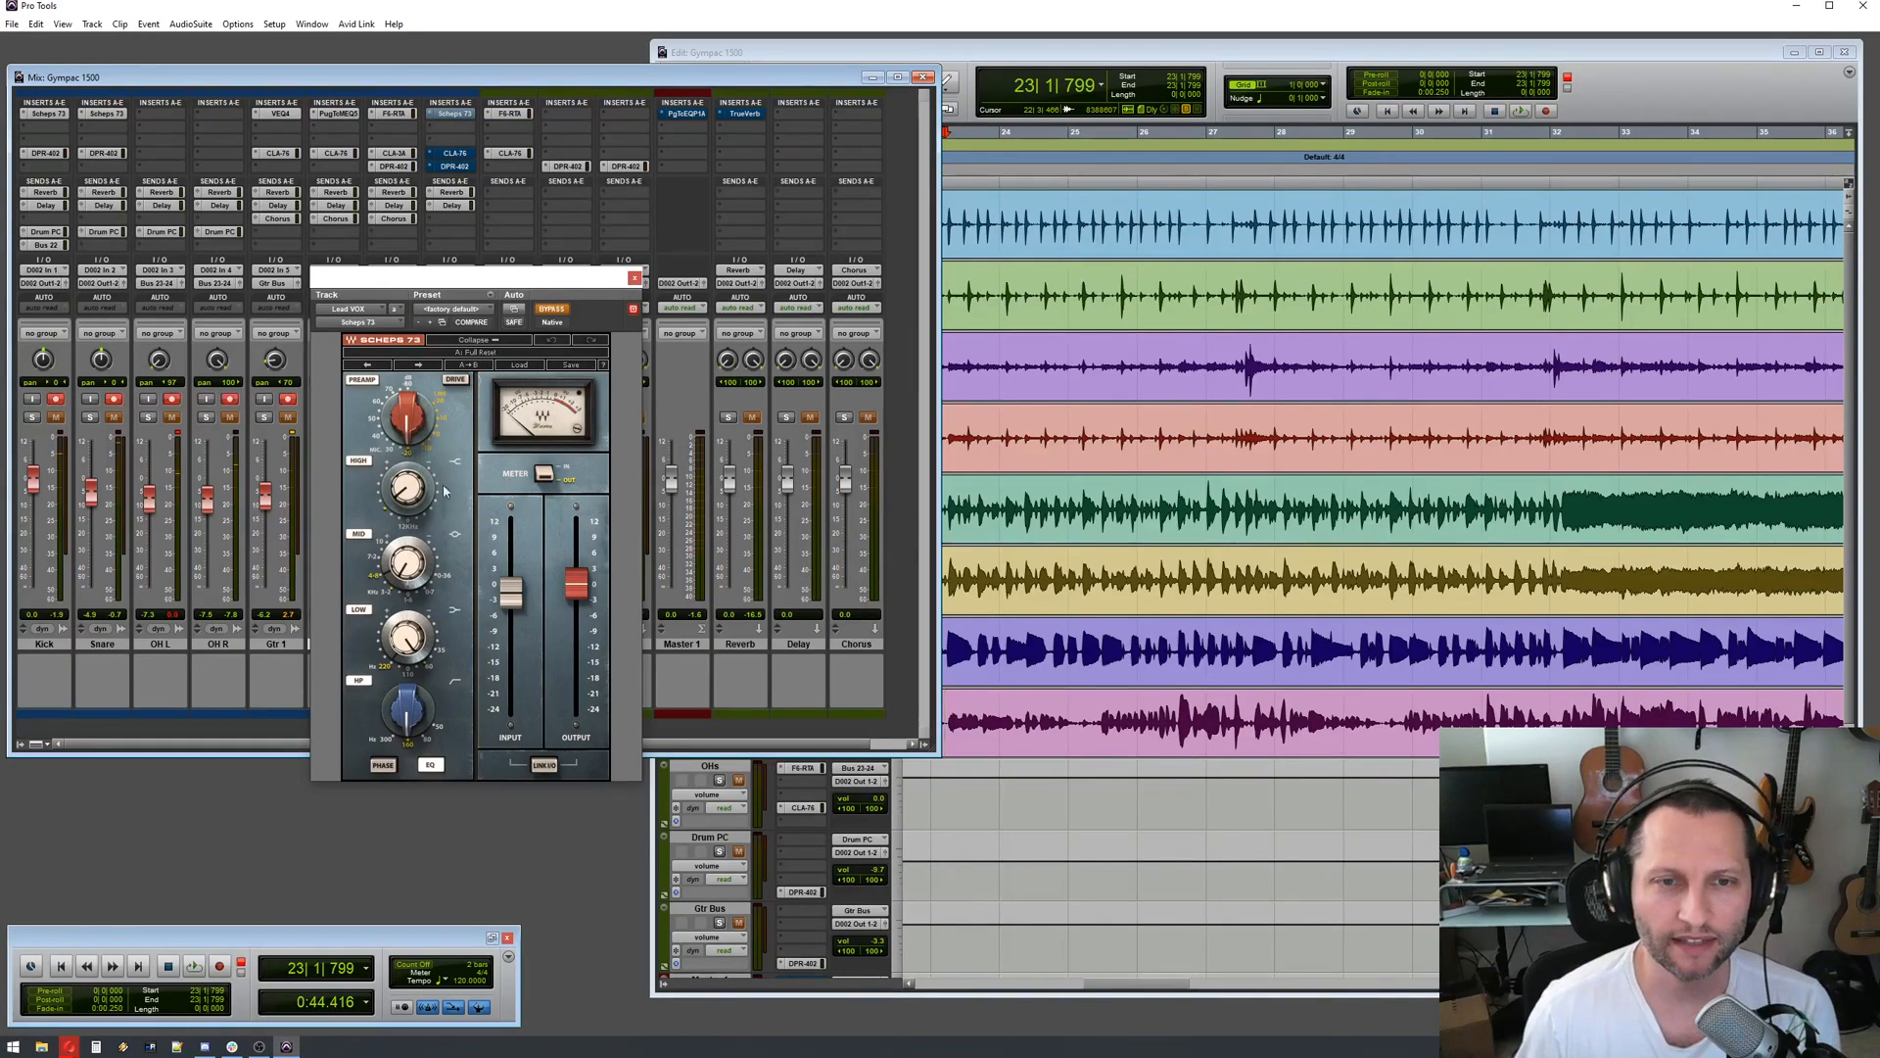
left_click(410, 494)
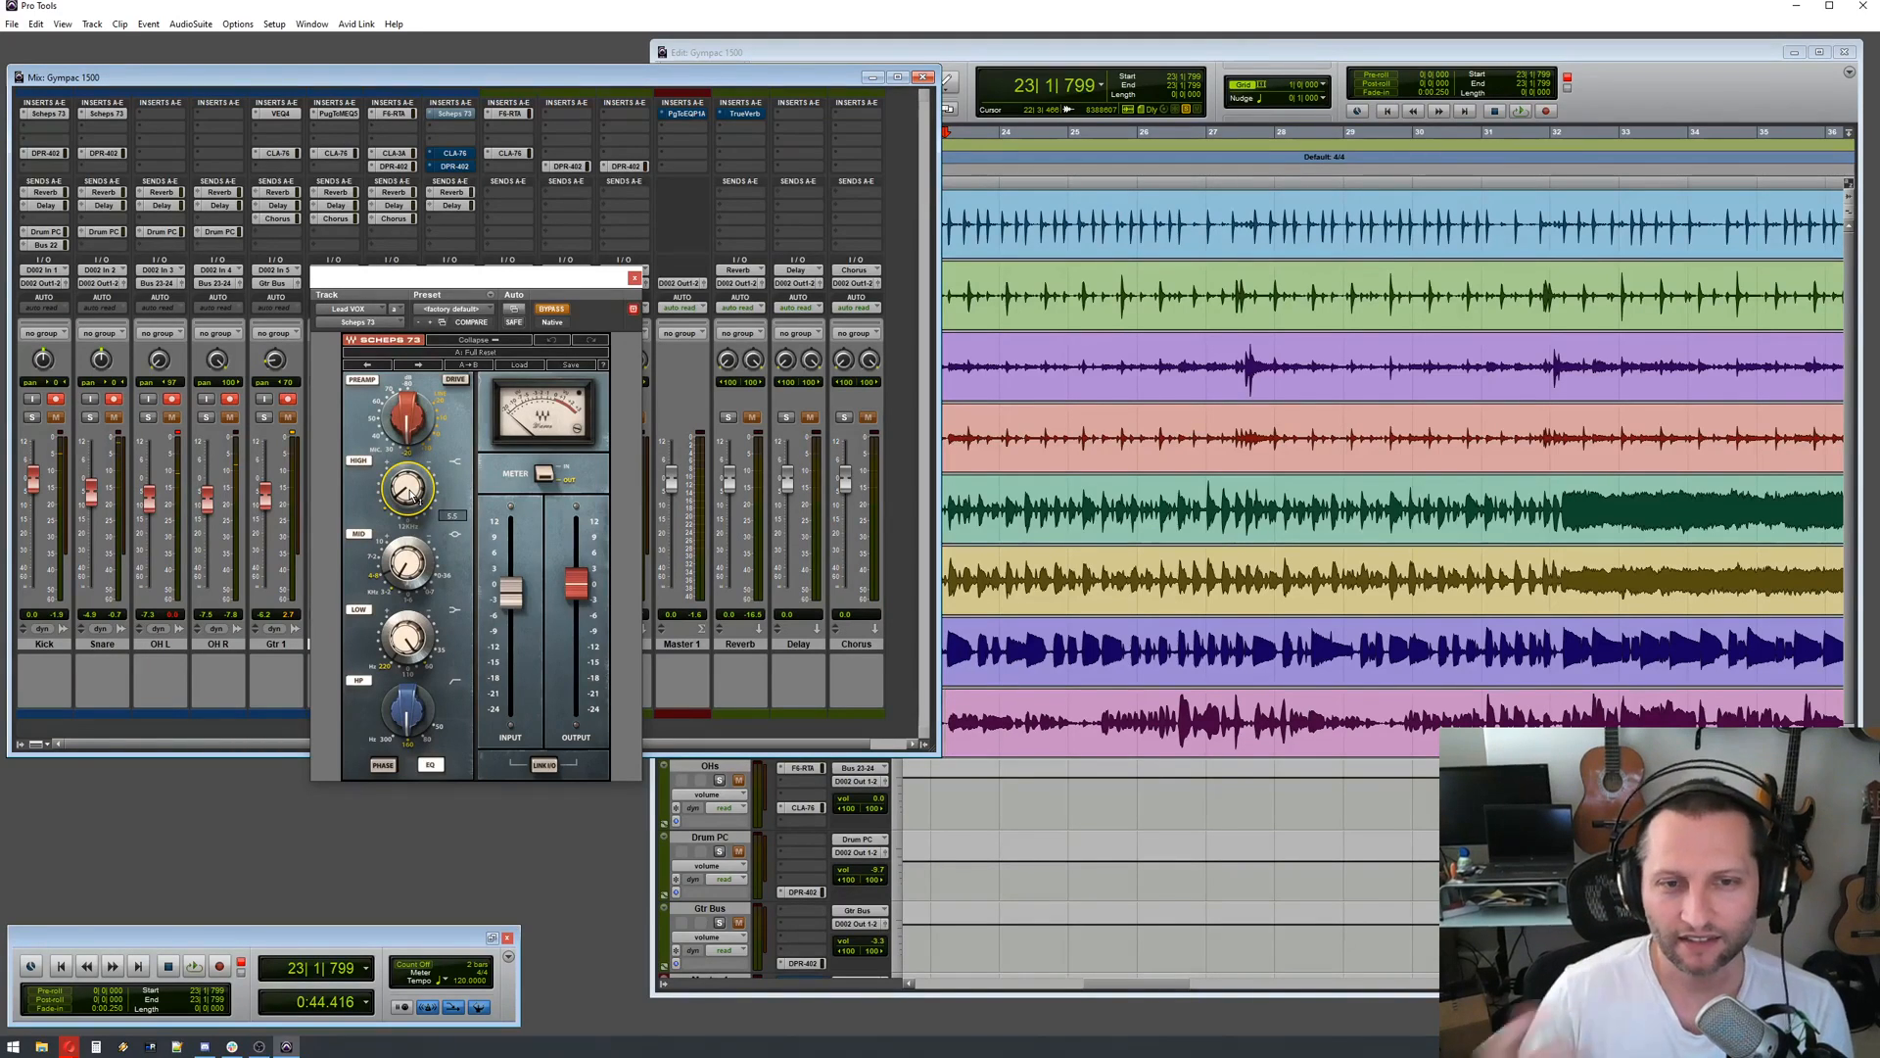
left_click(418, 570)
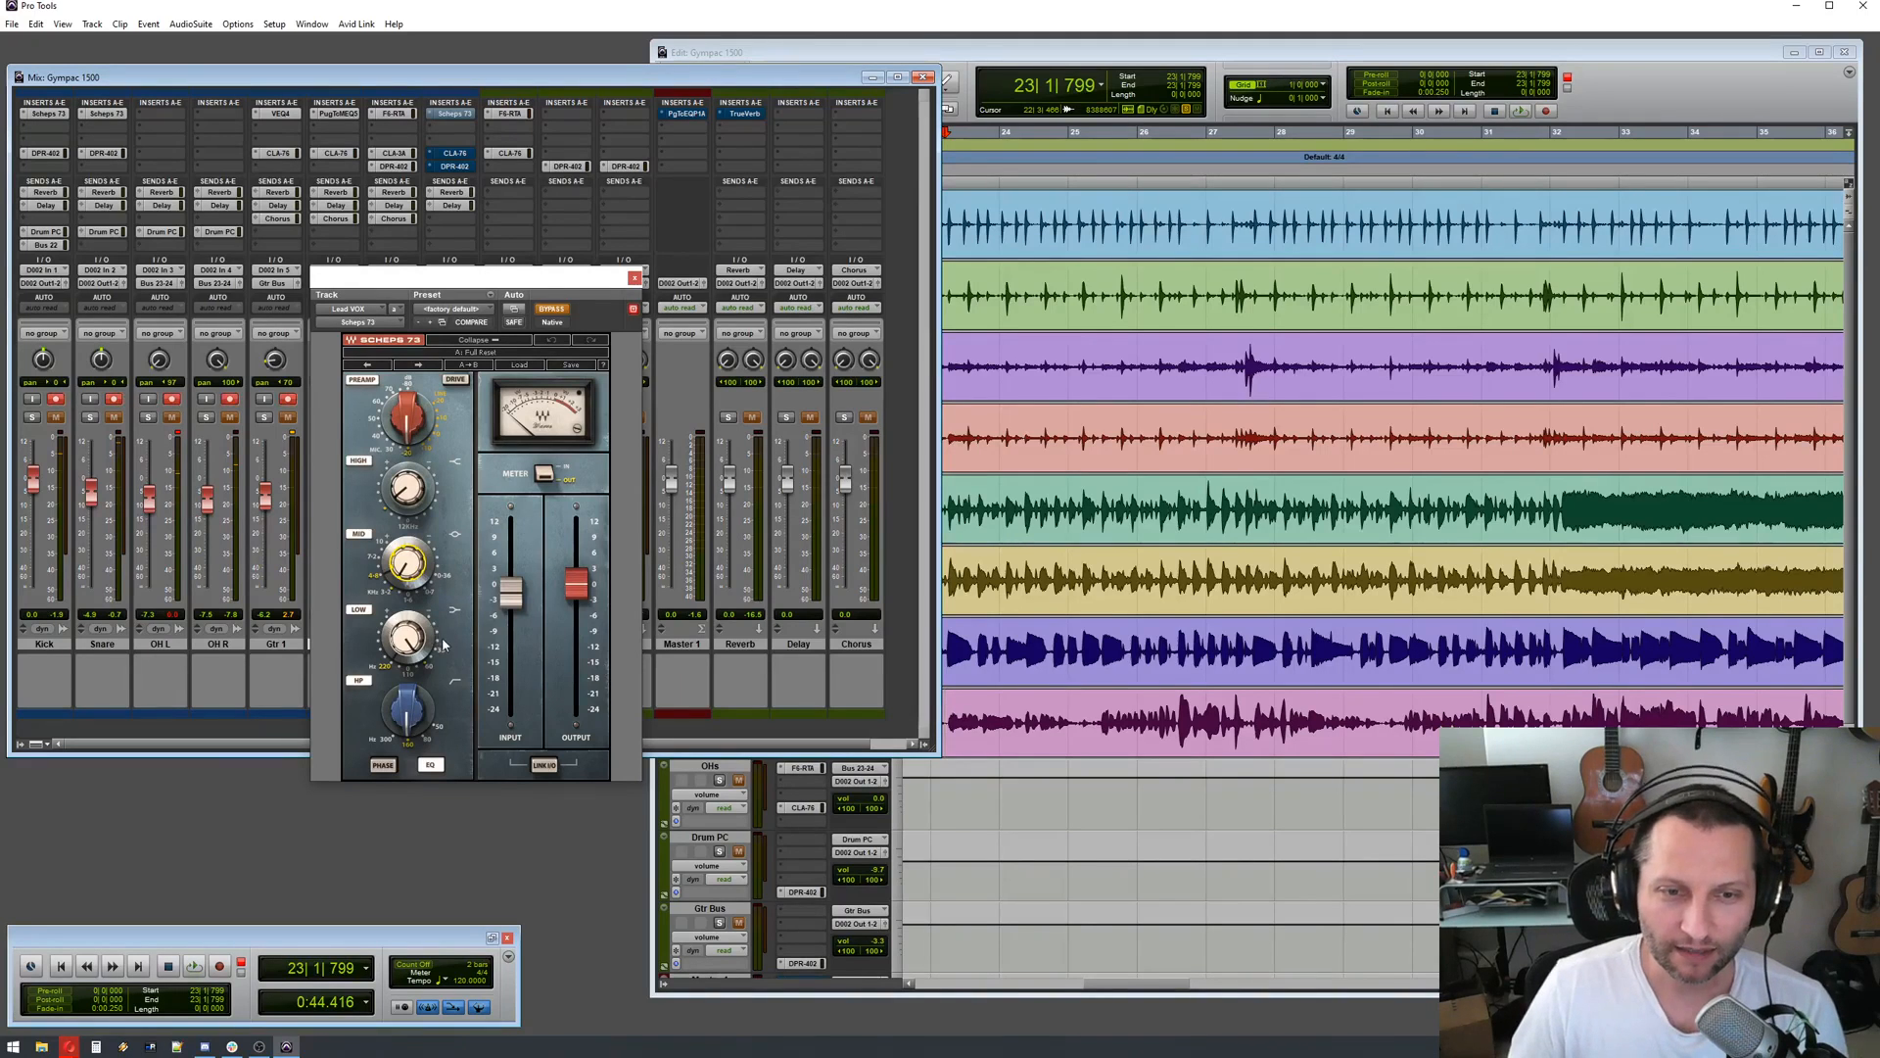
left_click(408, 637)
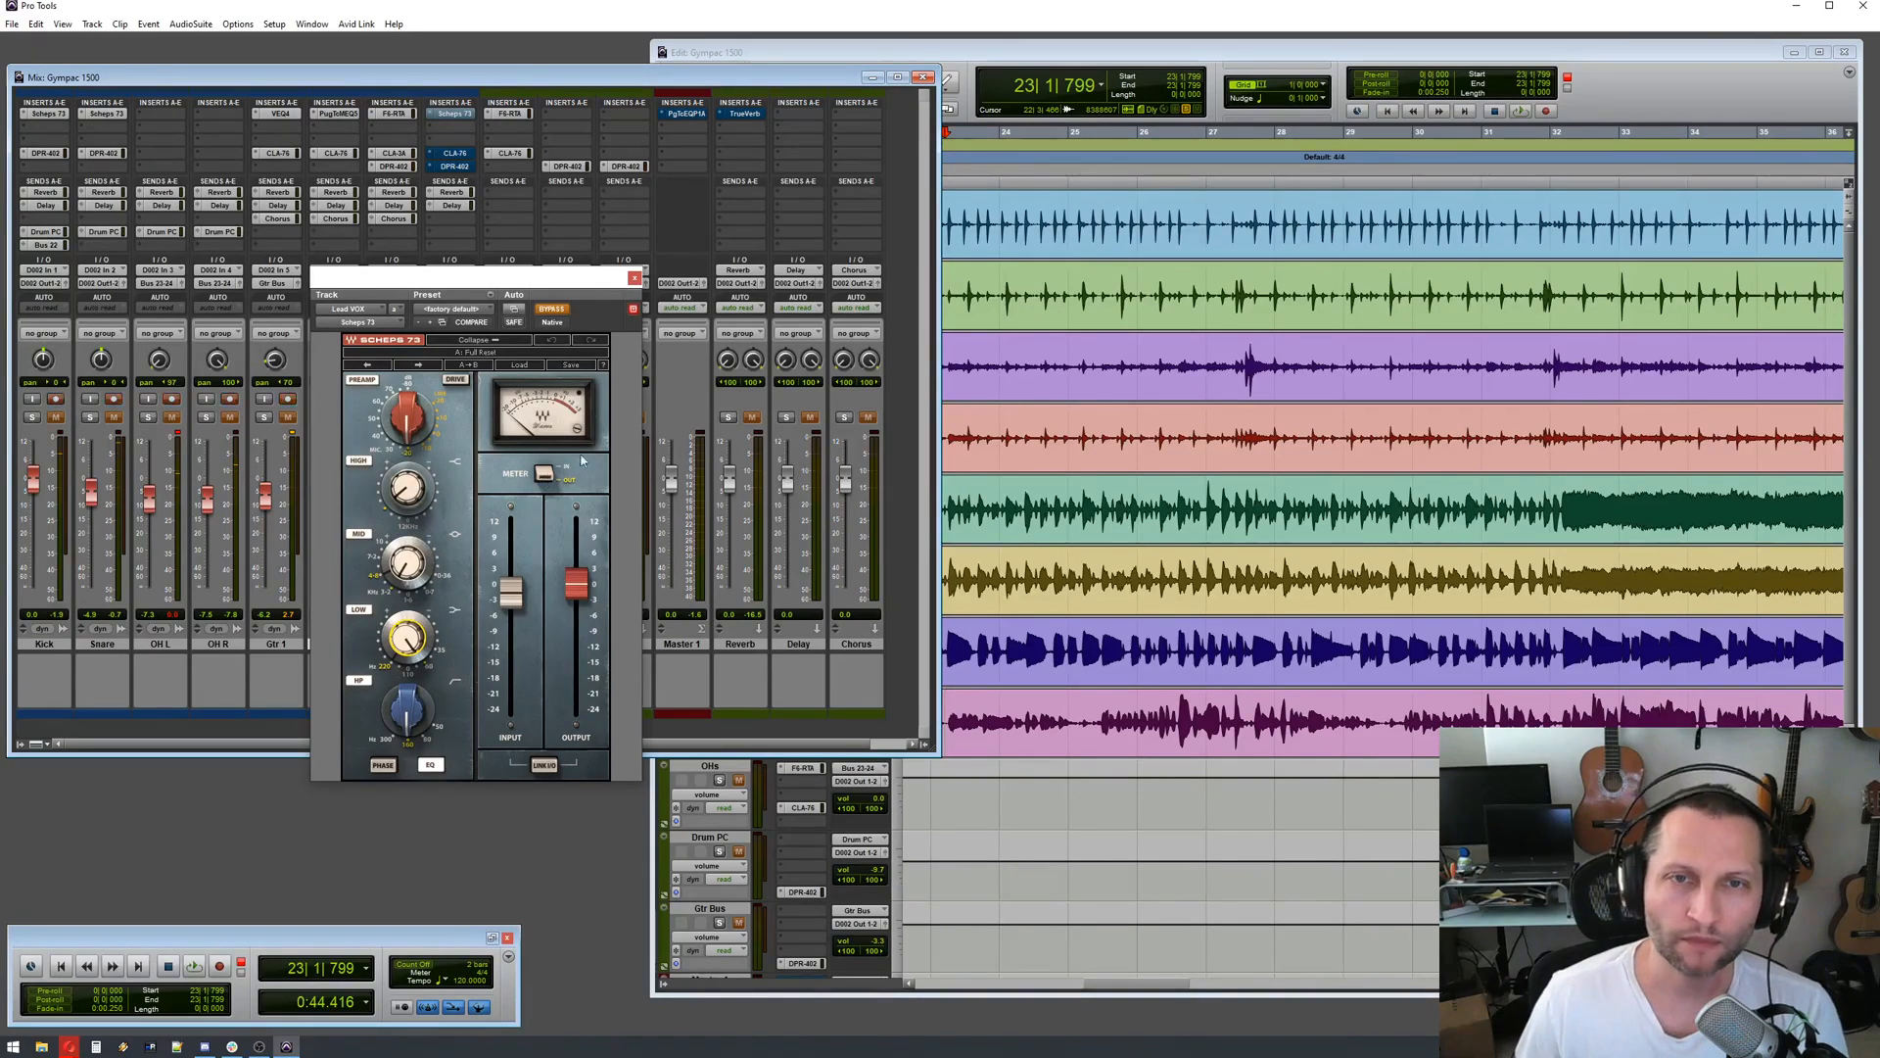
Reactivate the Scheps 73 on Lead VOX, compare it bypassed and active during playback, and close it.
left_click(560, 314)
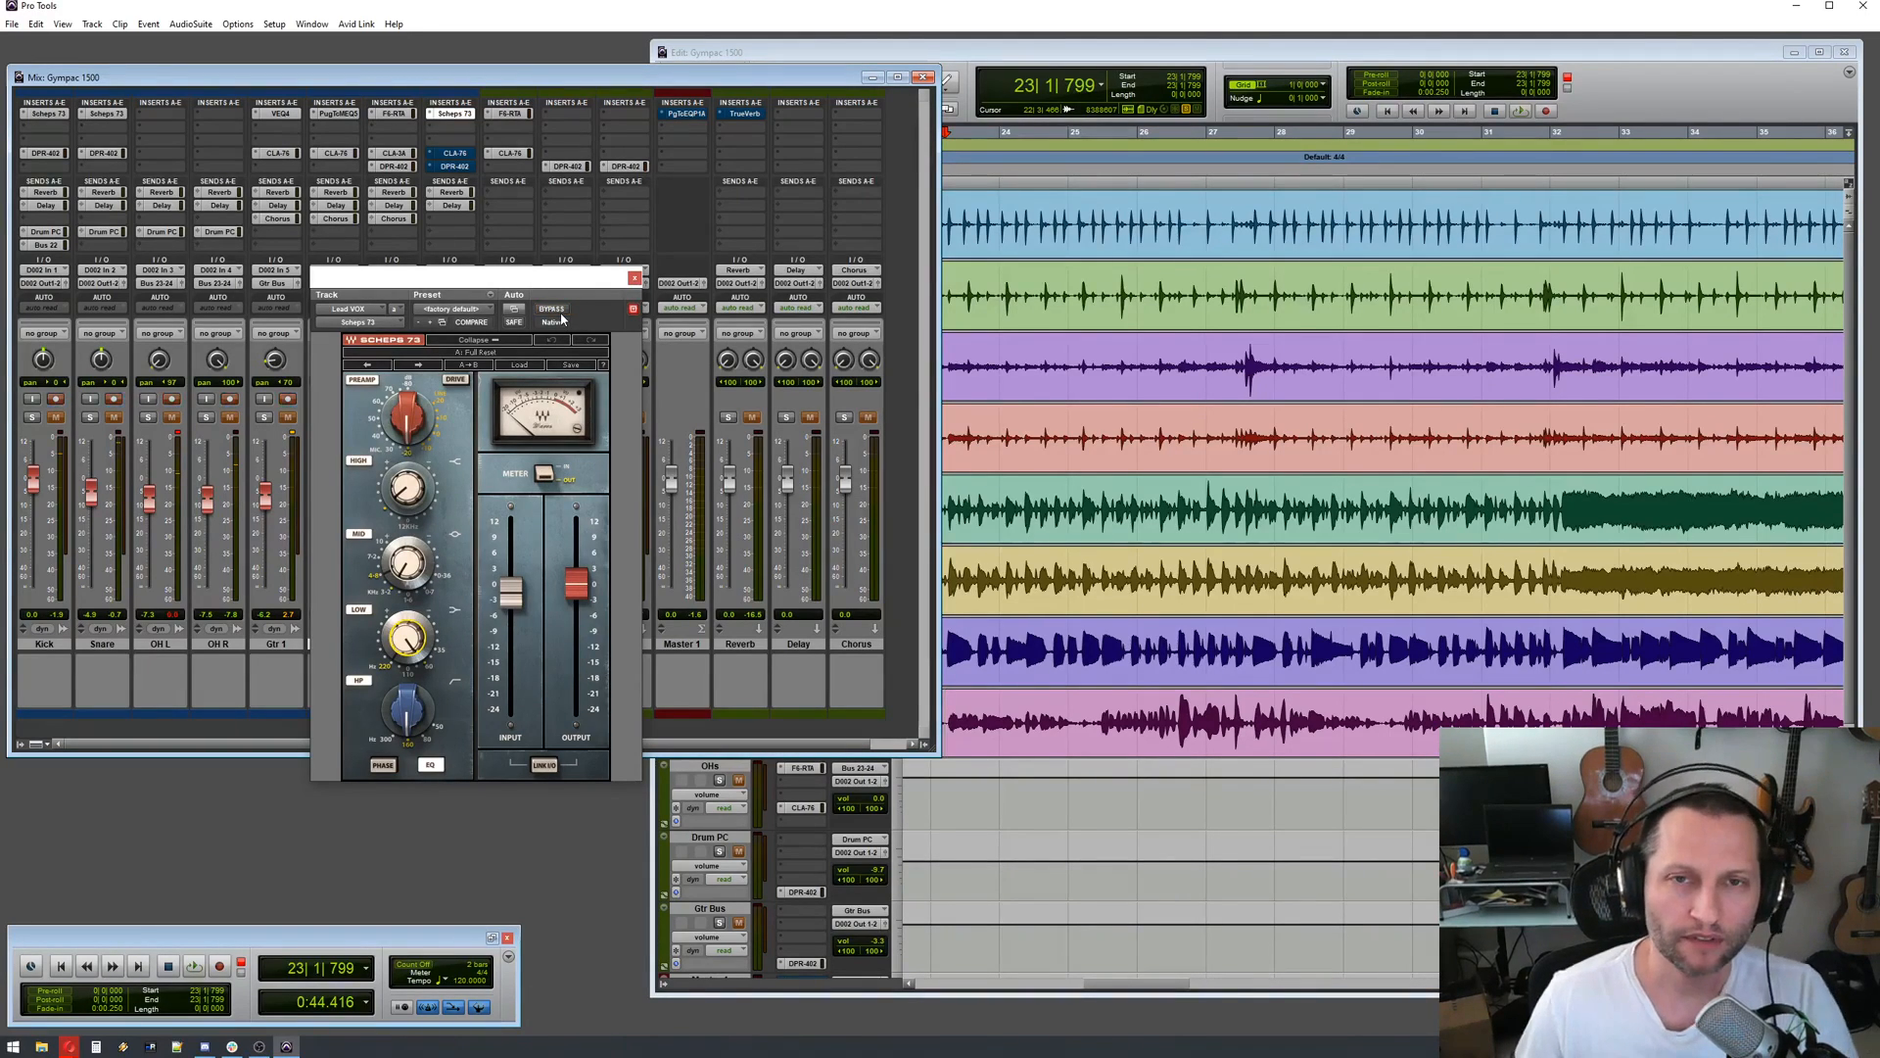
key("space")
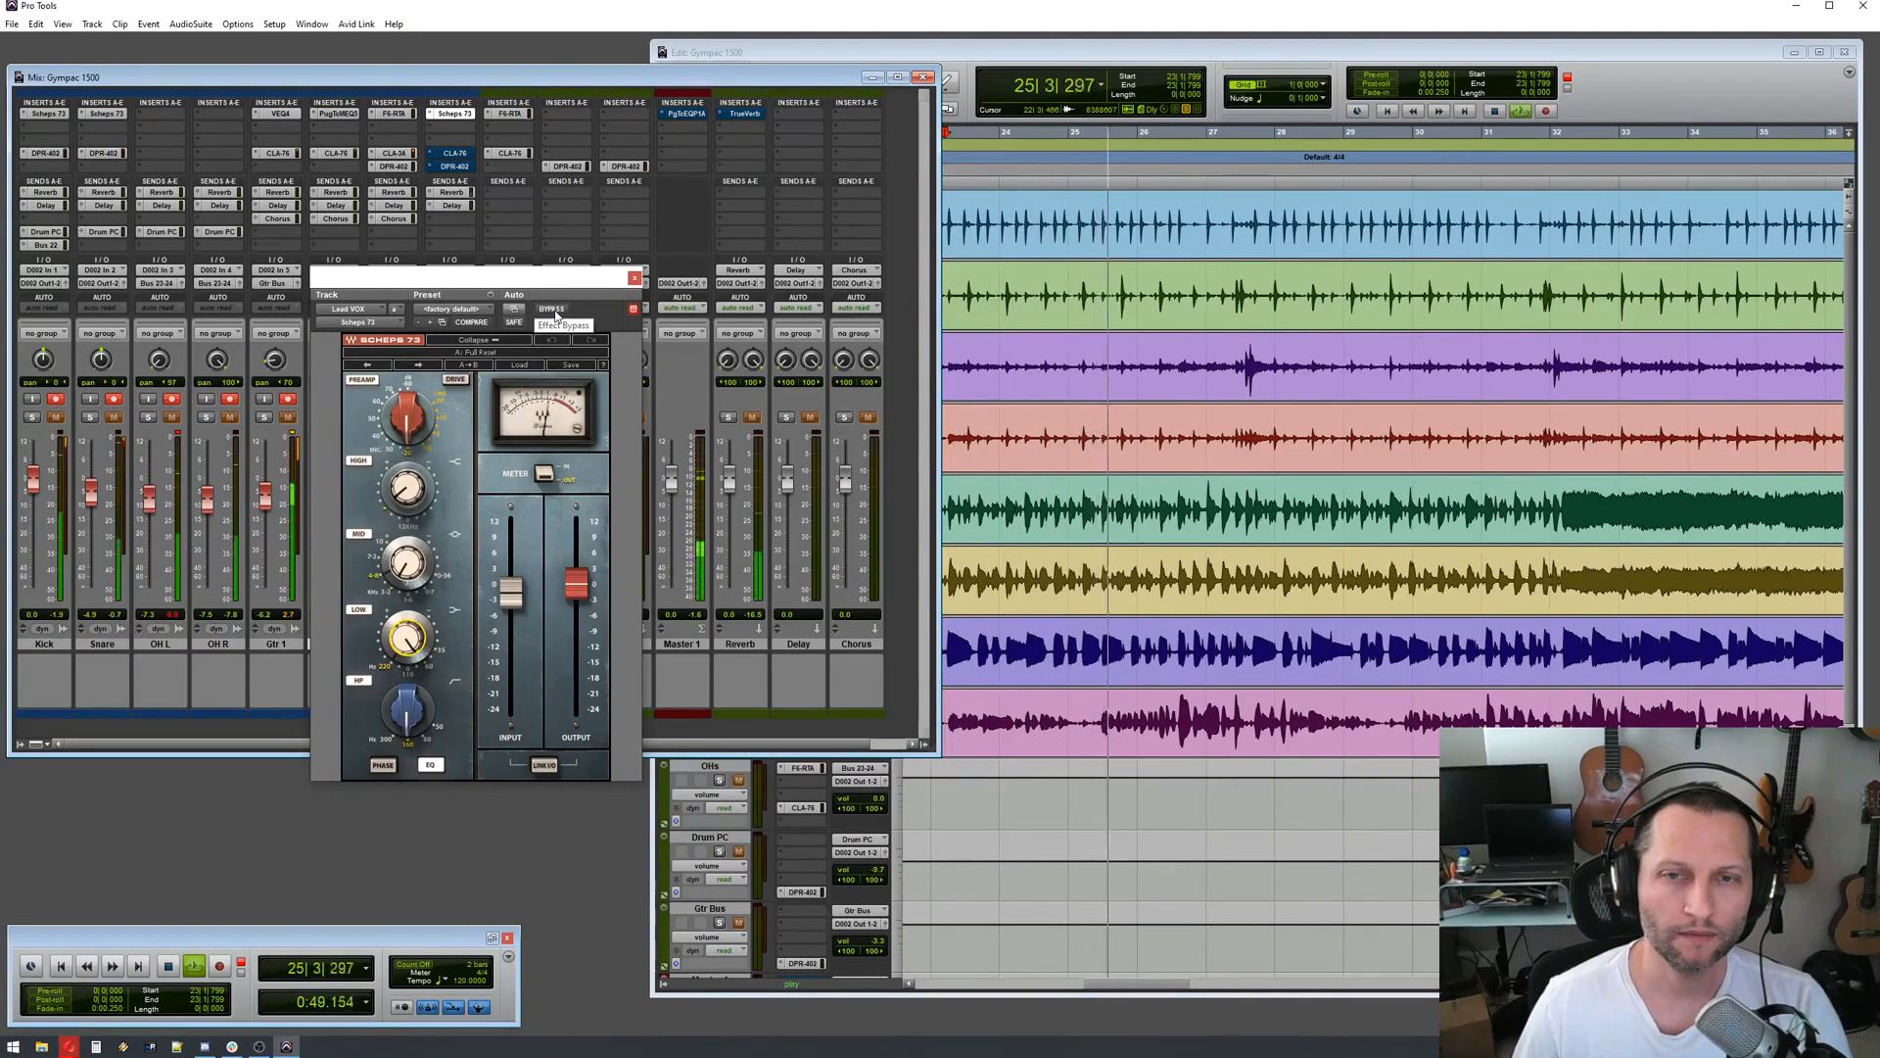
left_click(555, 311)
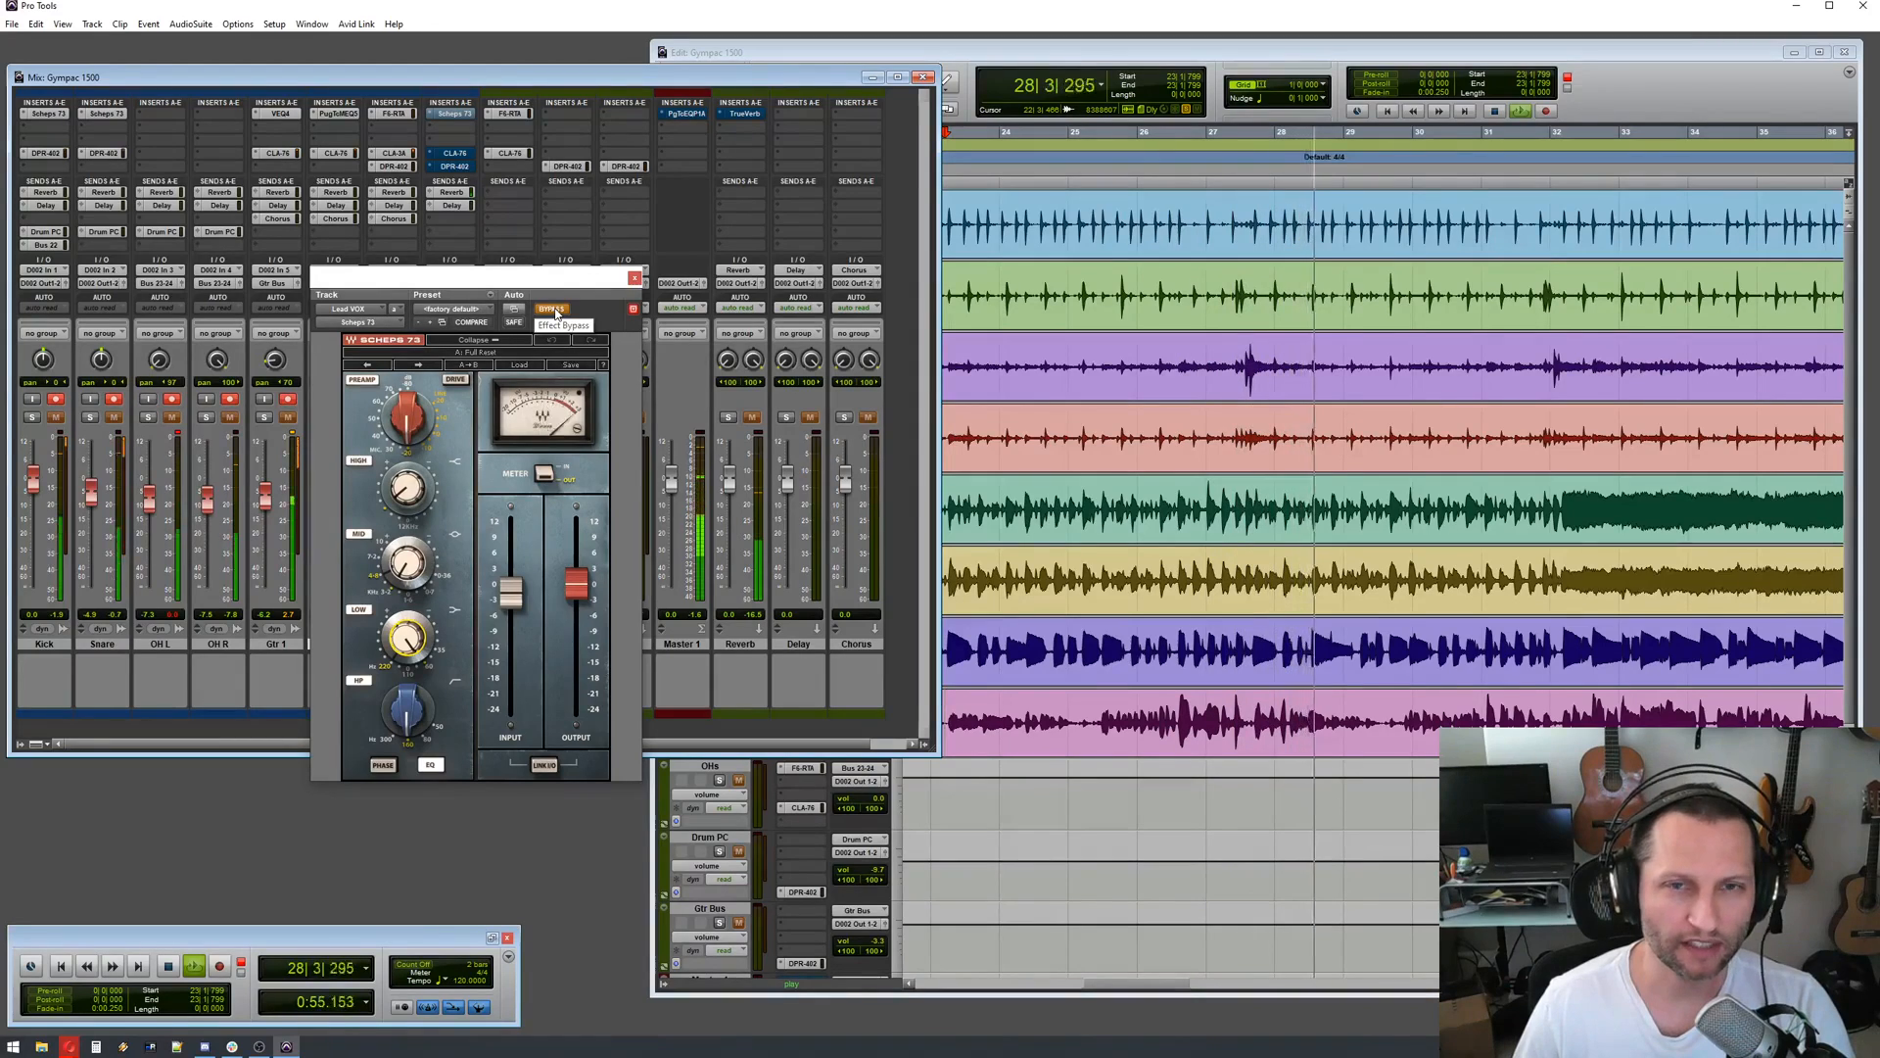
left_click(554, 311)
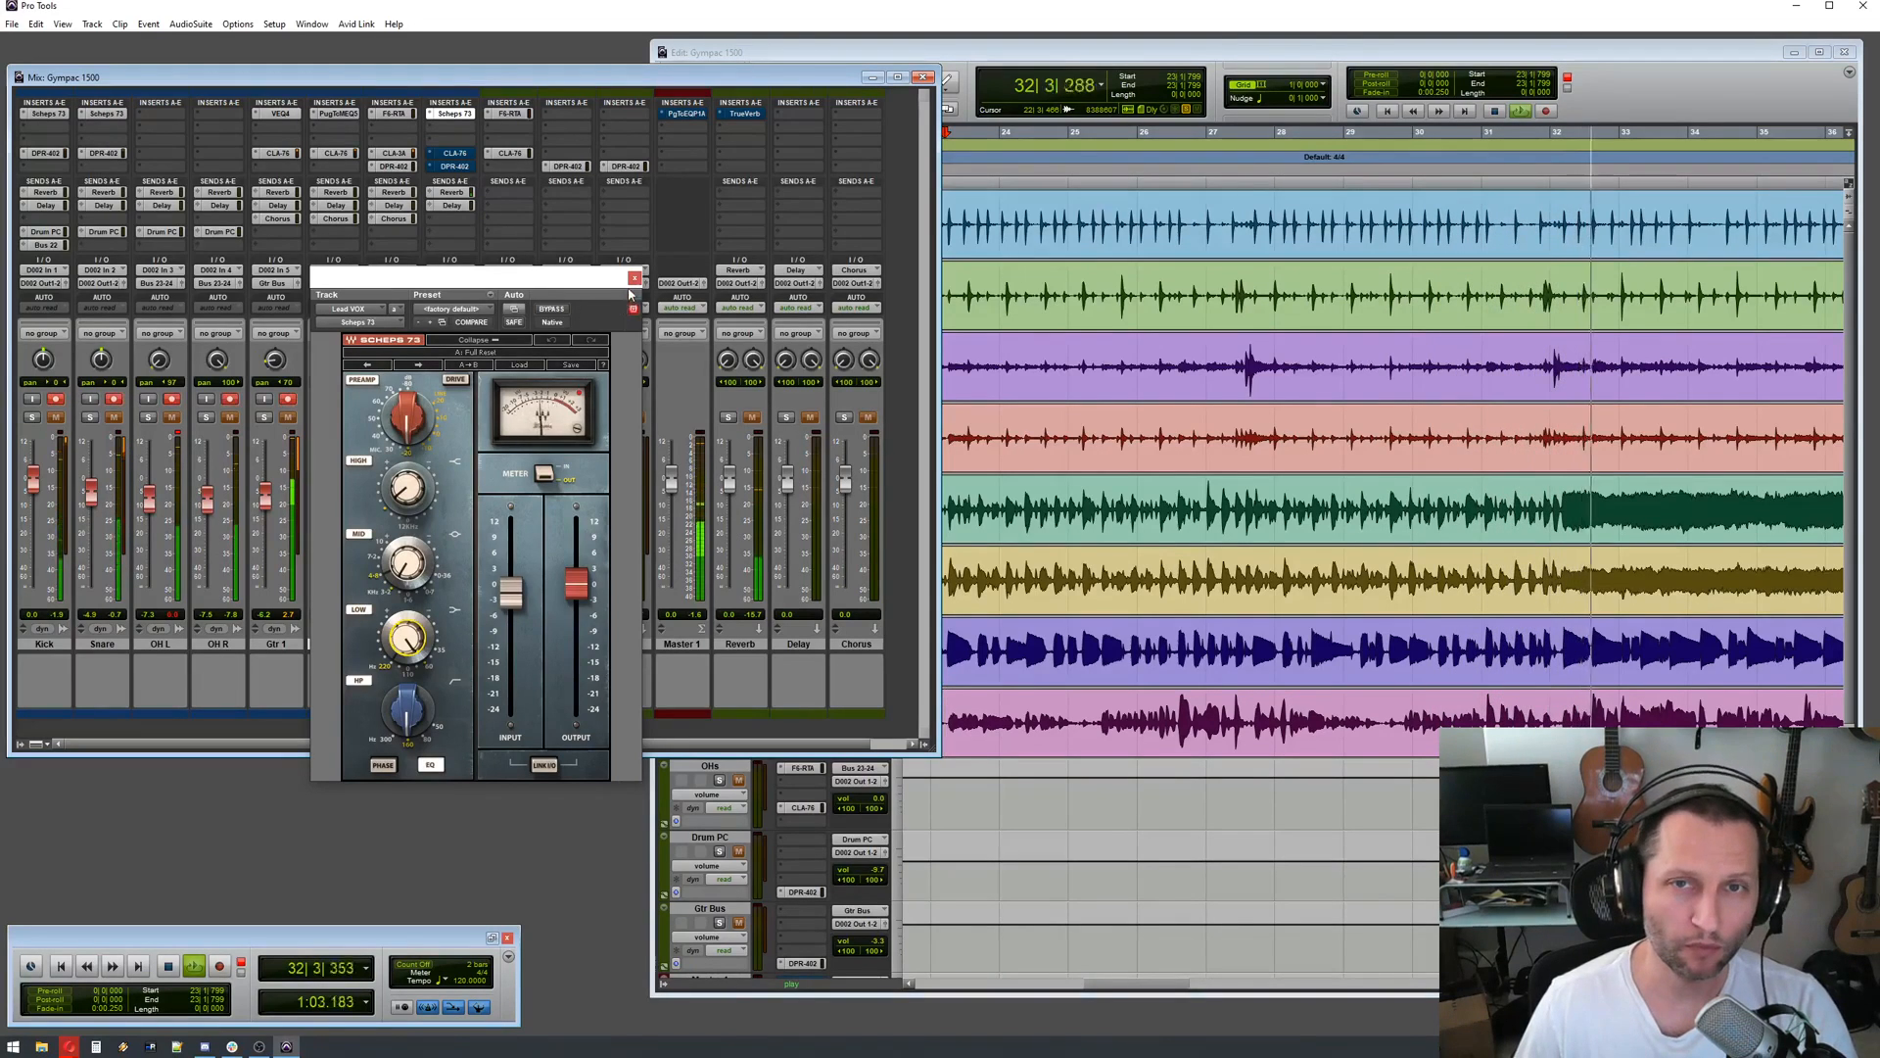
key("space")
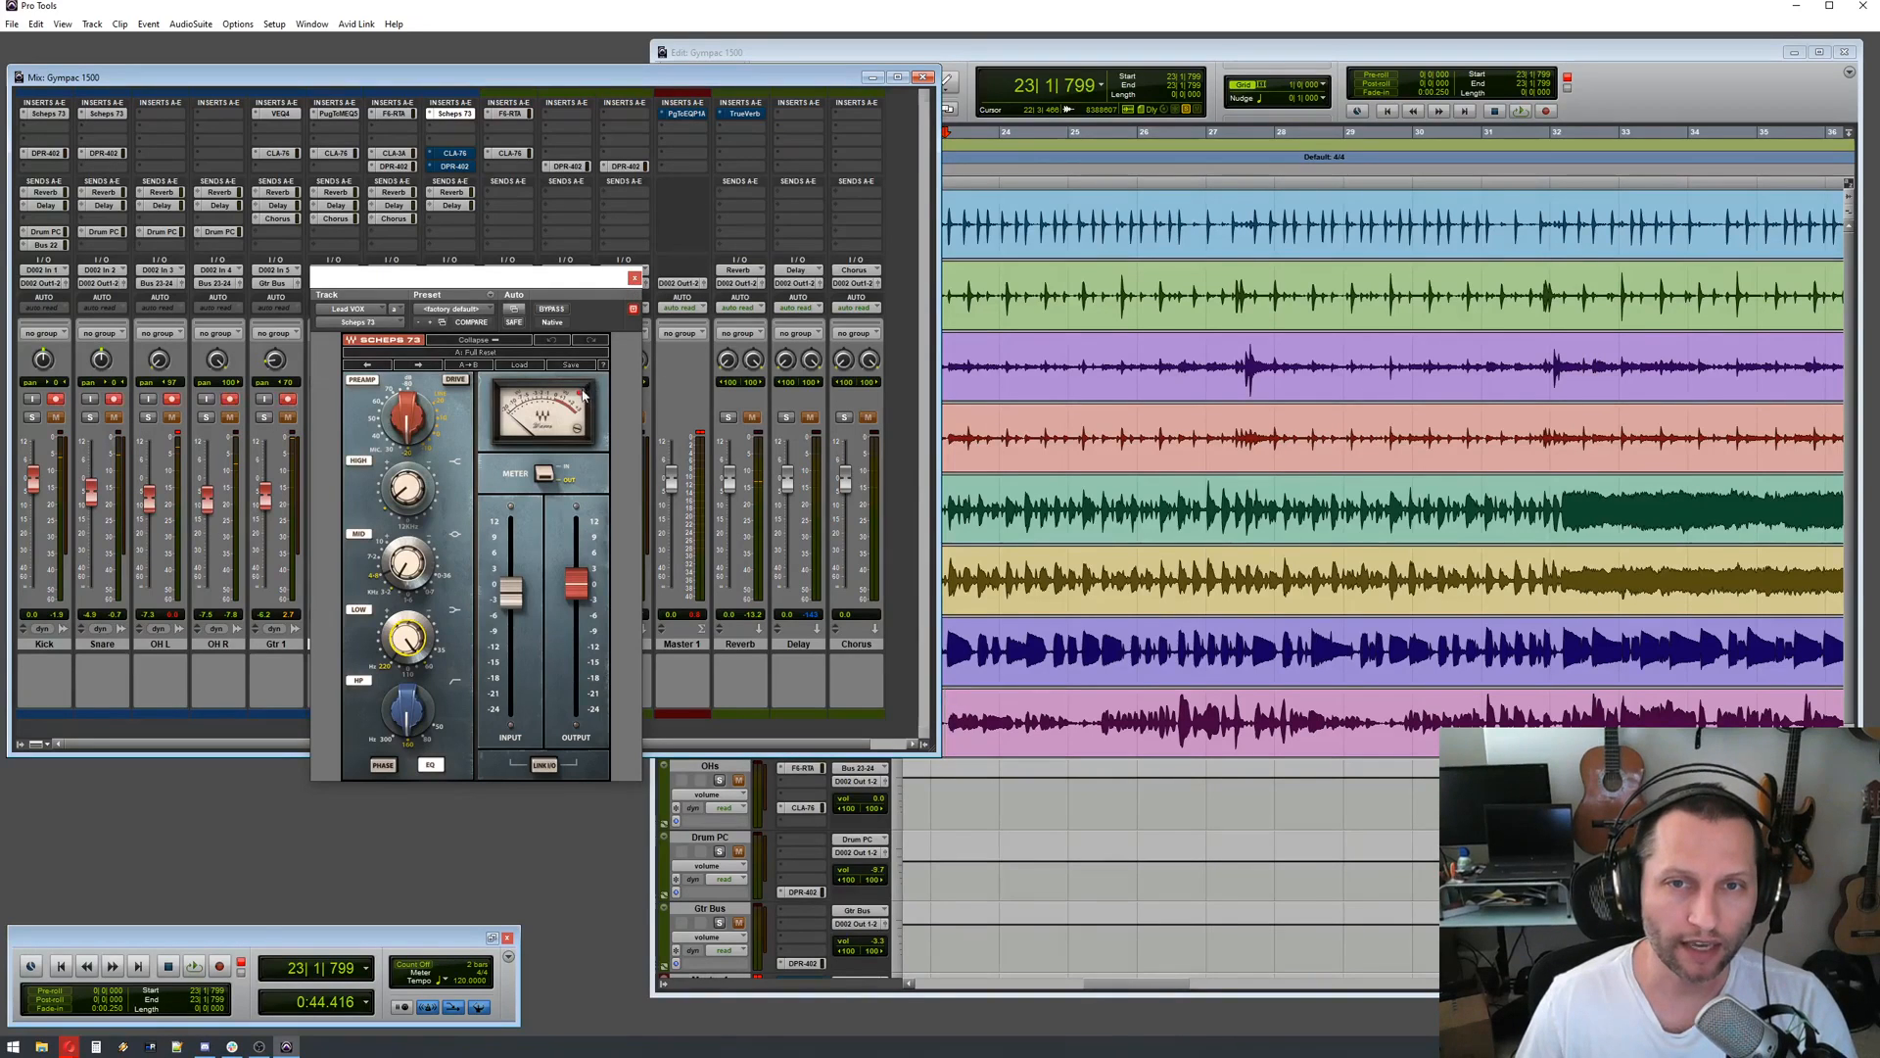
left_click(634, 279)
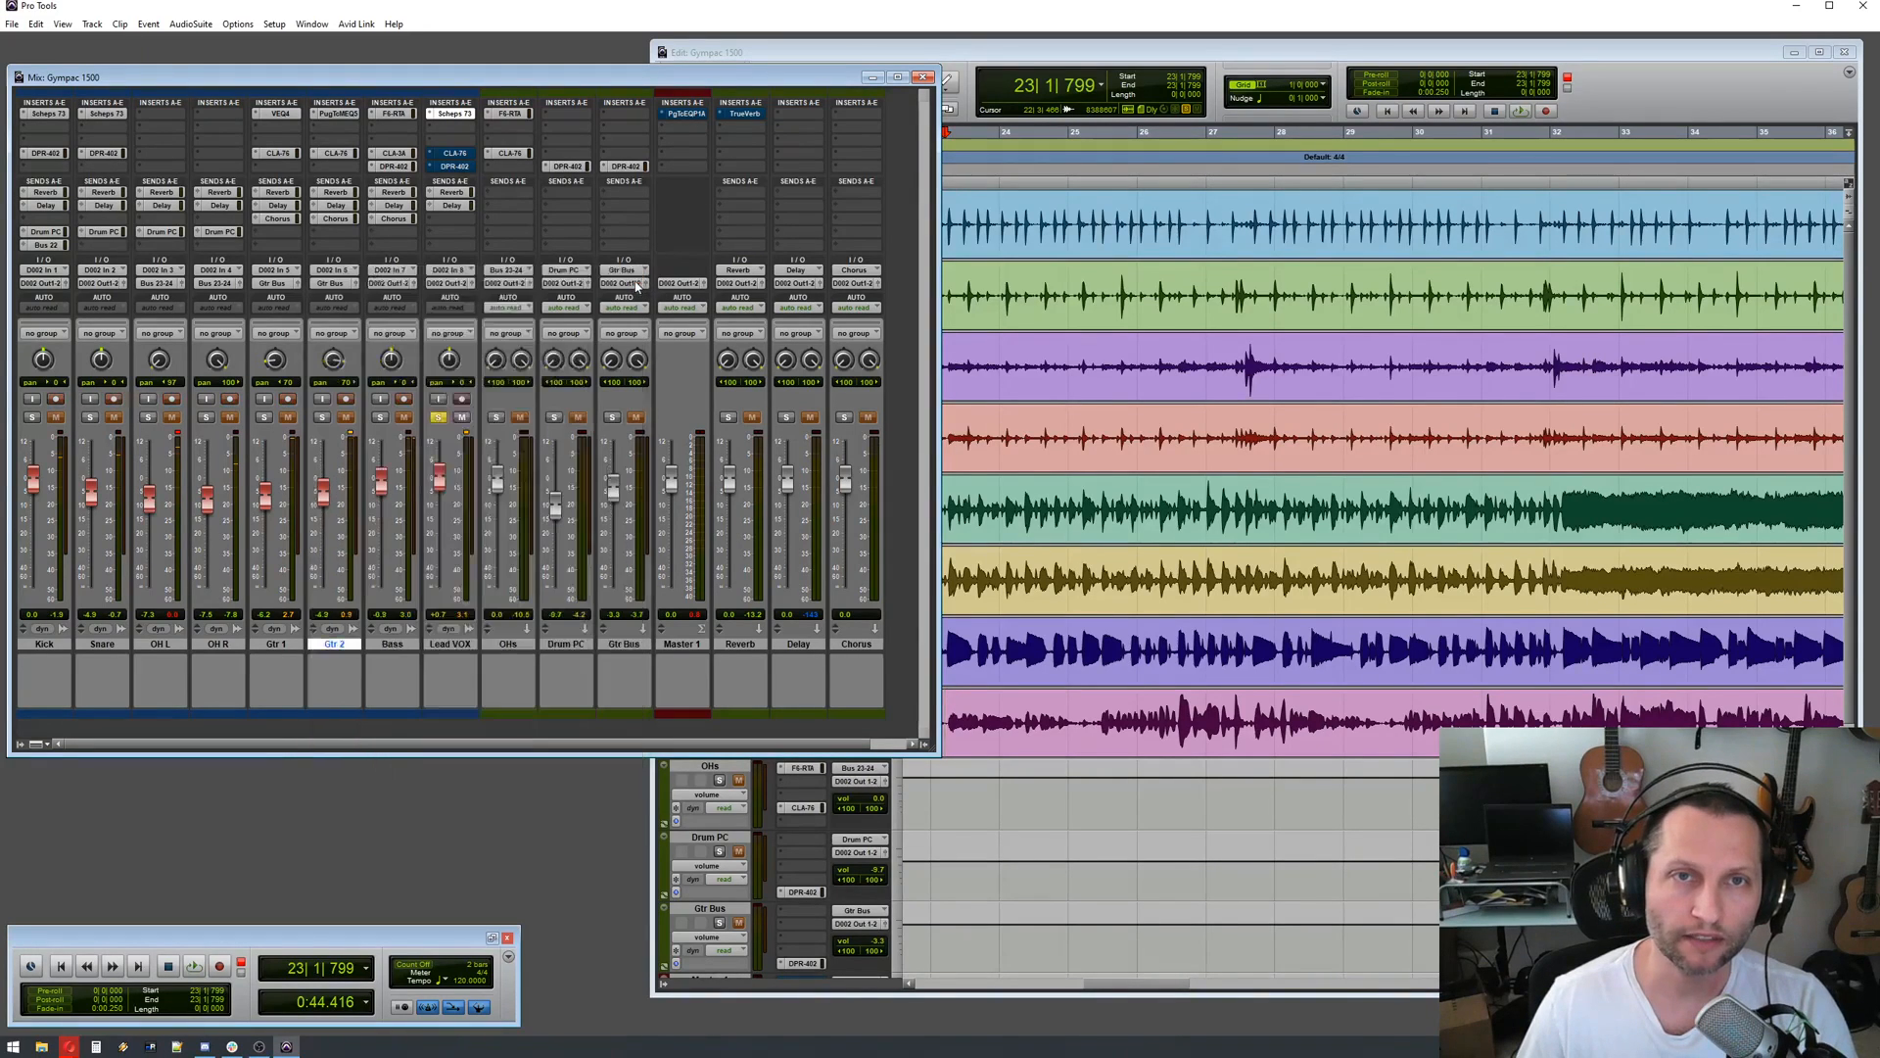
Open the bypassed CLA-76 on Lead VOX, compare it bypassed and active during playback, and close it reactivated.
left_click(460, 158)
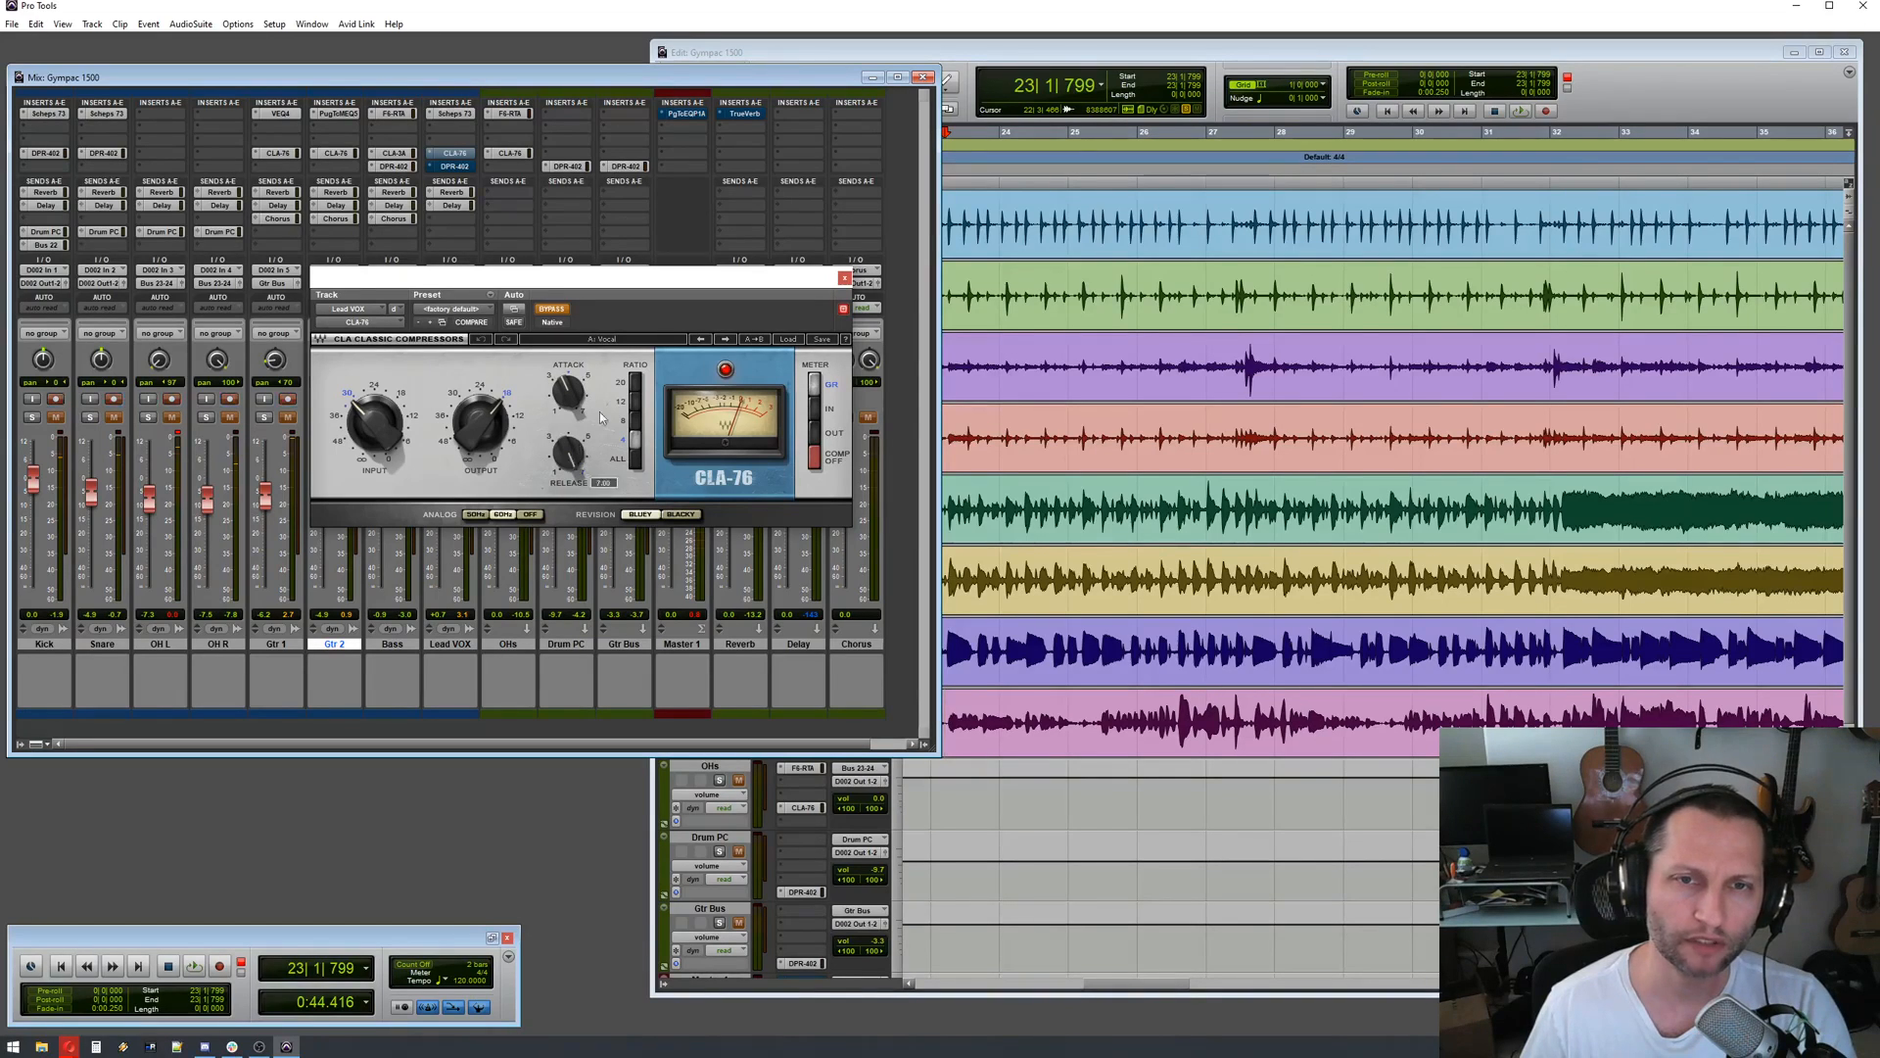
left_click(553, 310)
left_click(553, 310)
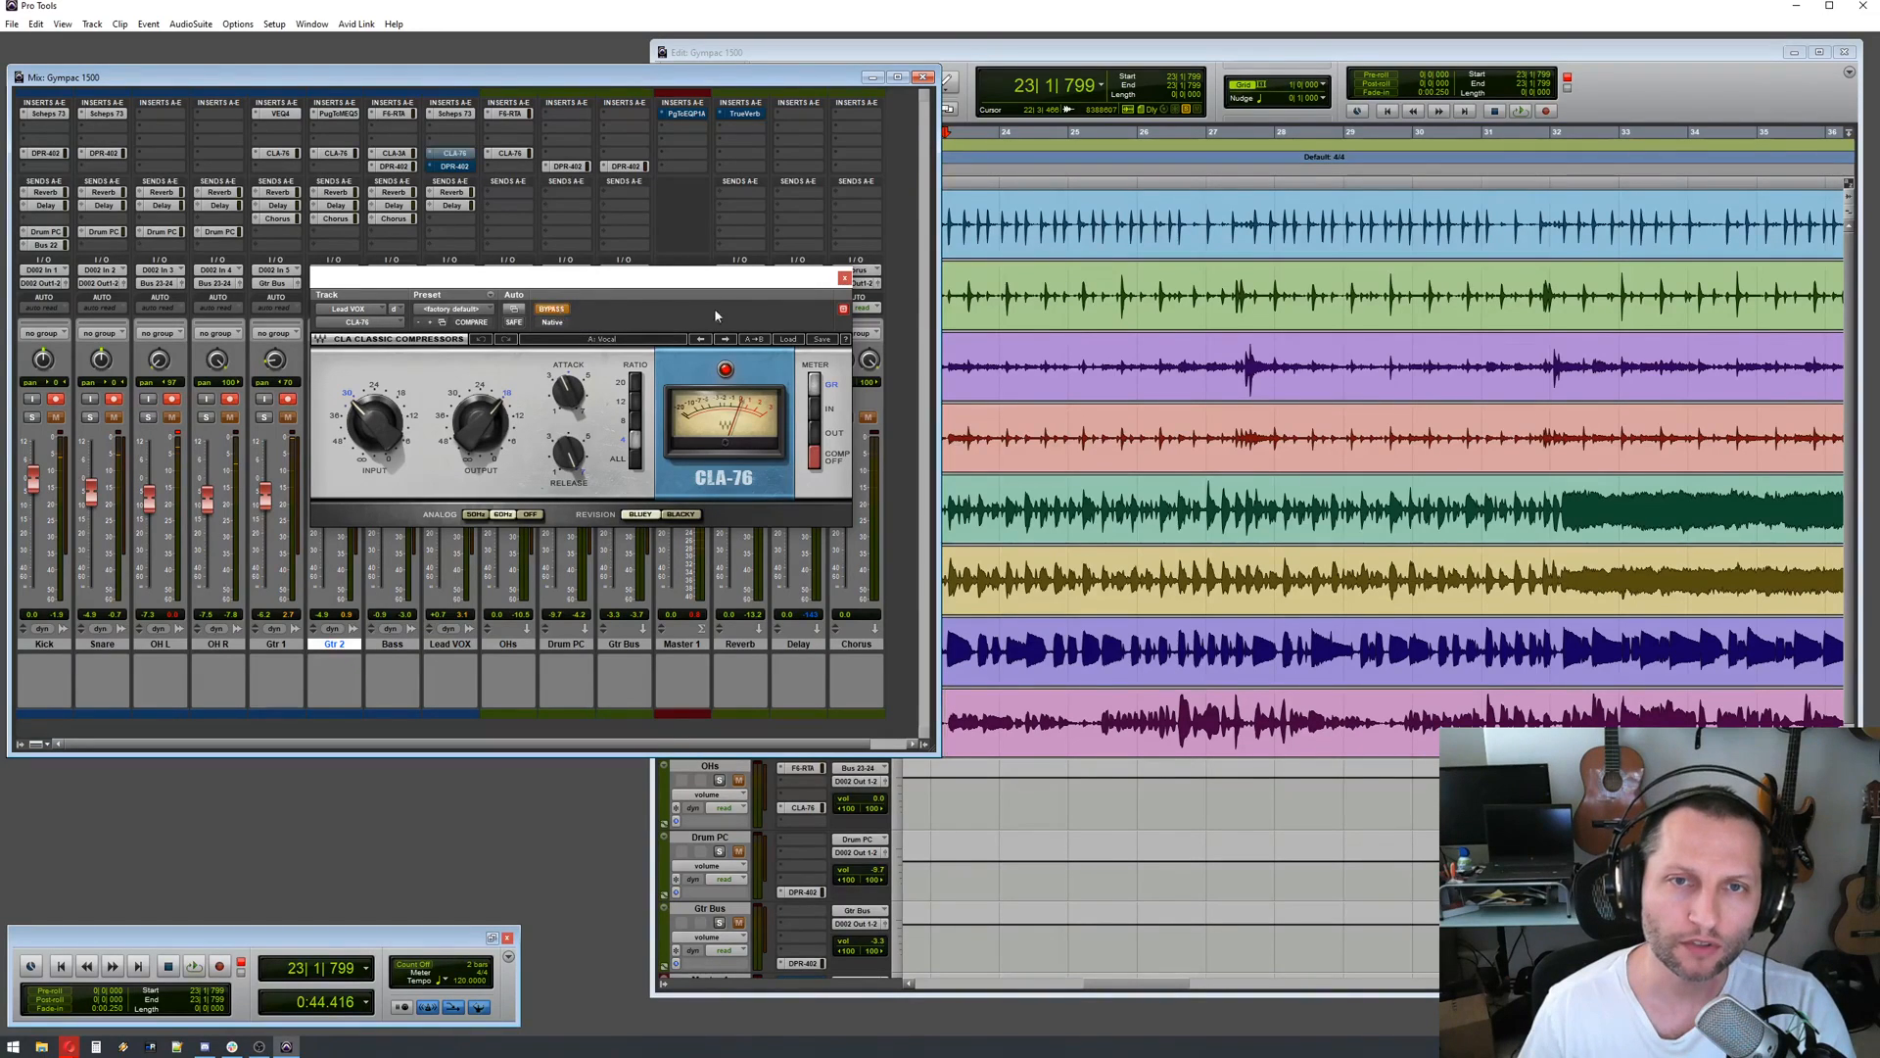
key("space")
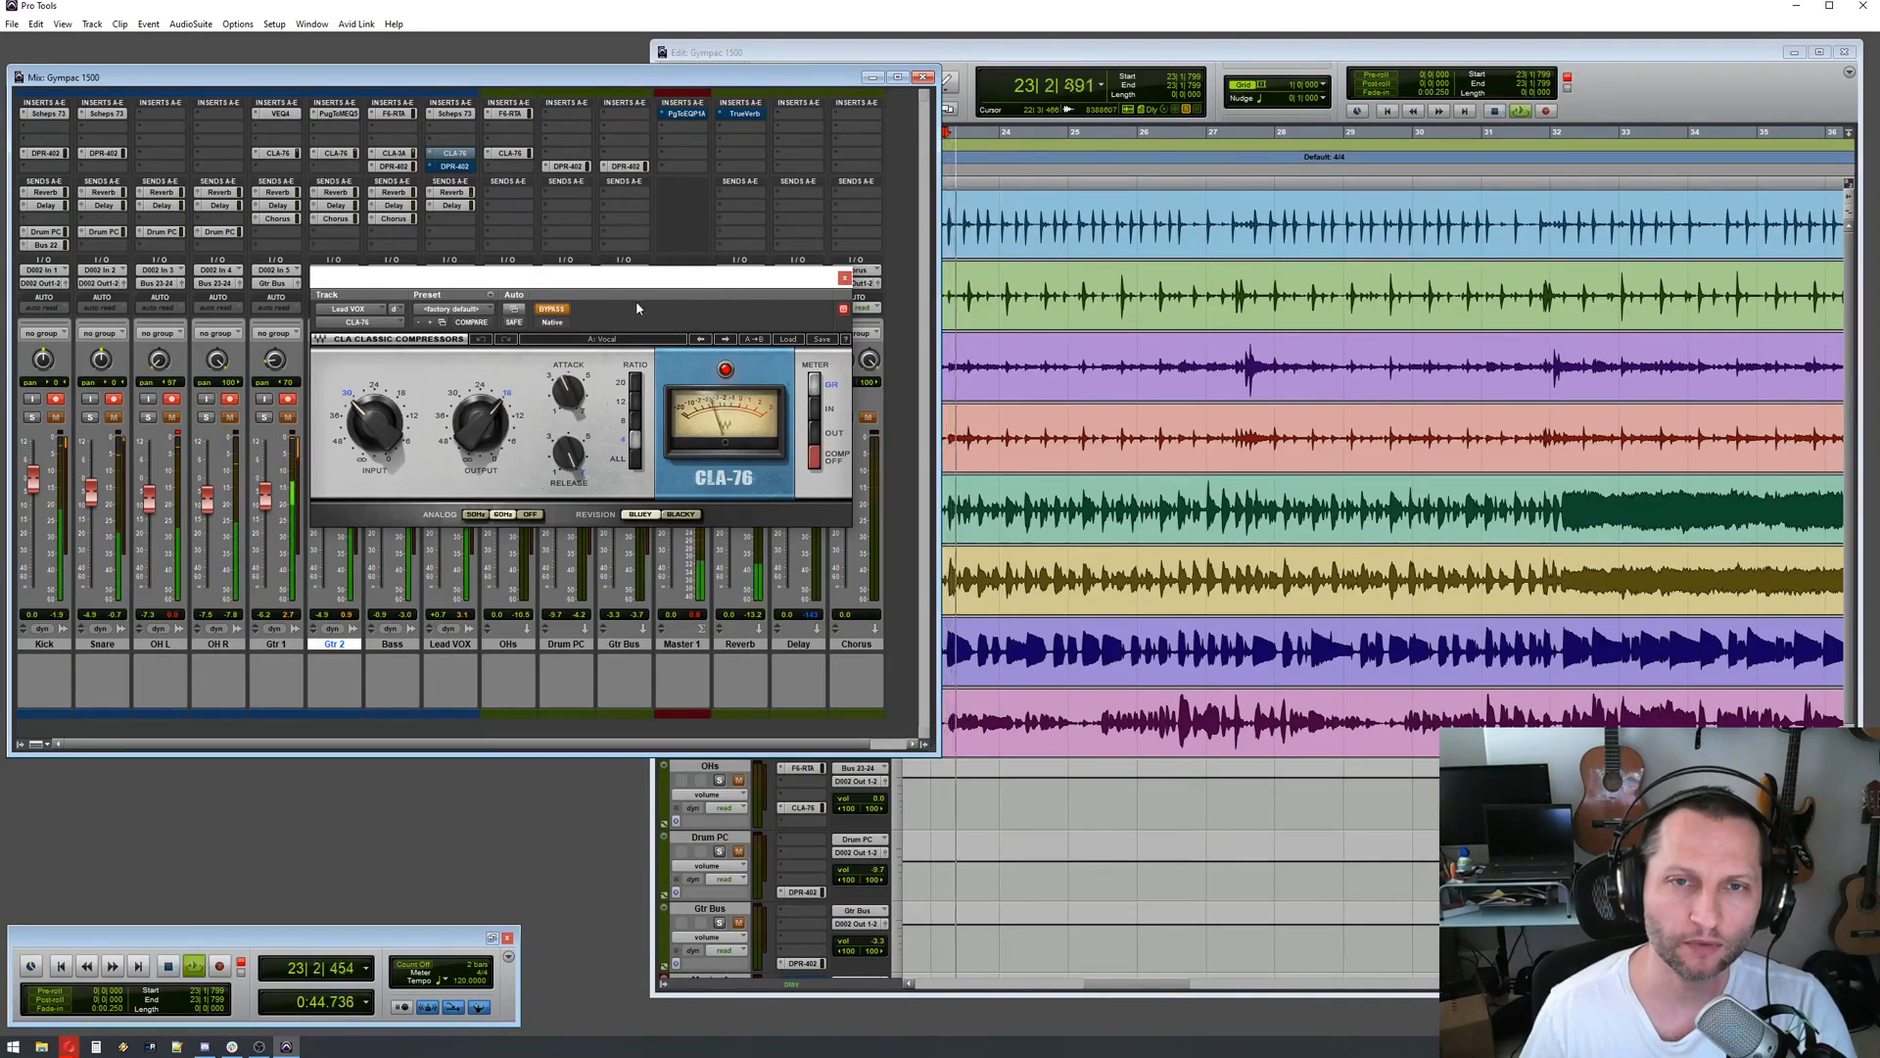
left_click(552, 309)
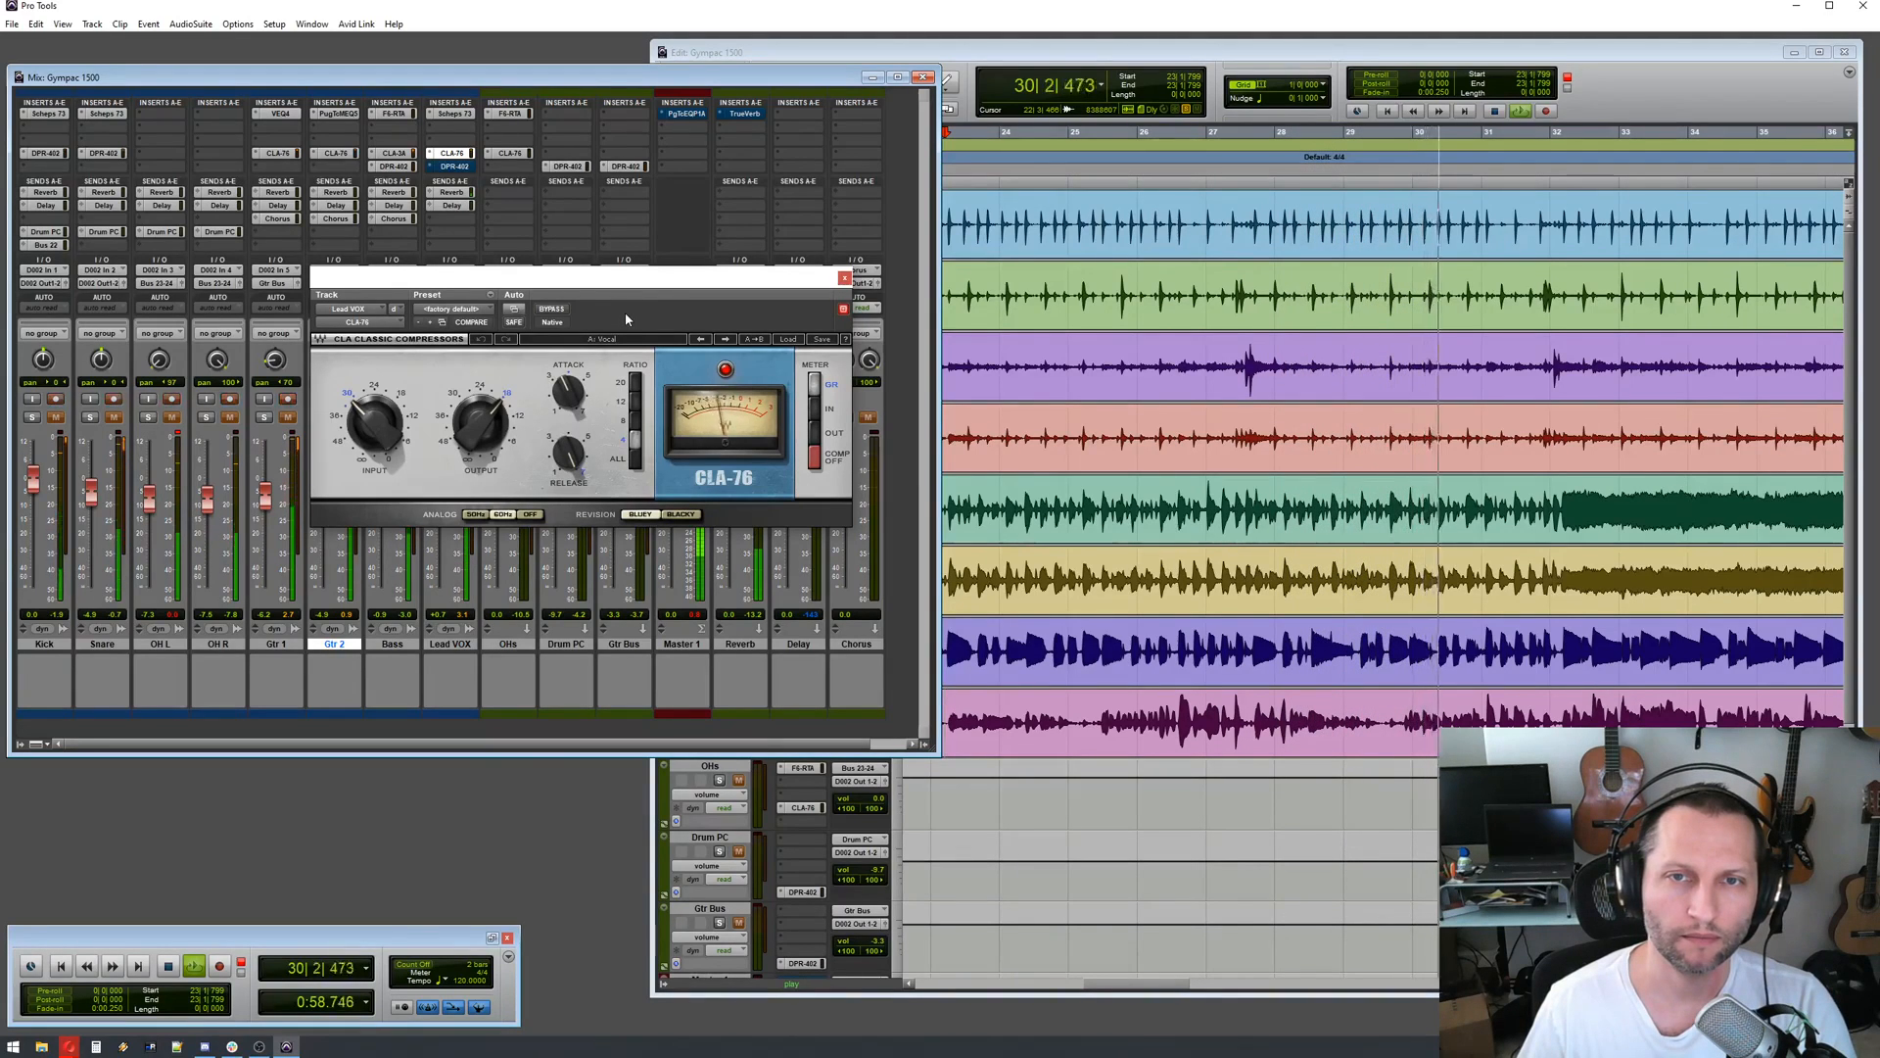
left_click(554, 311)
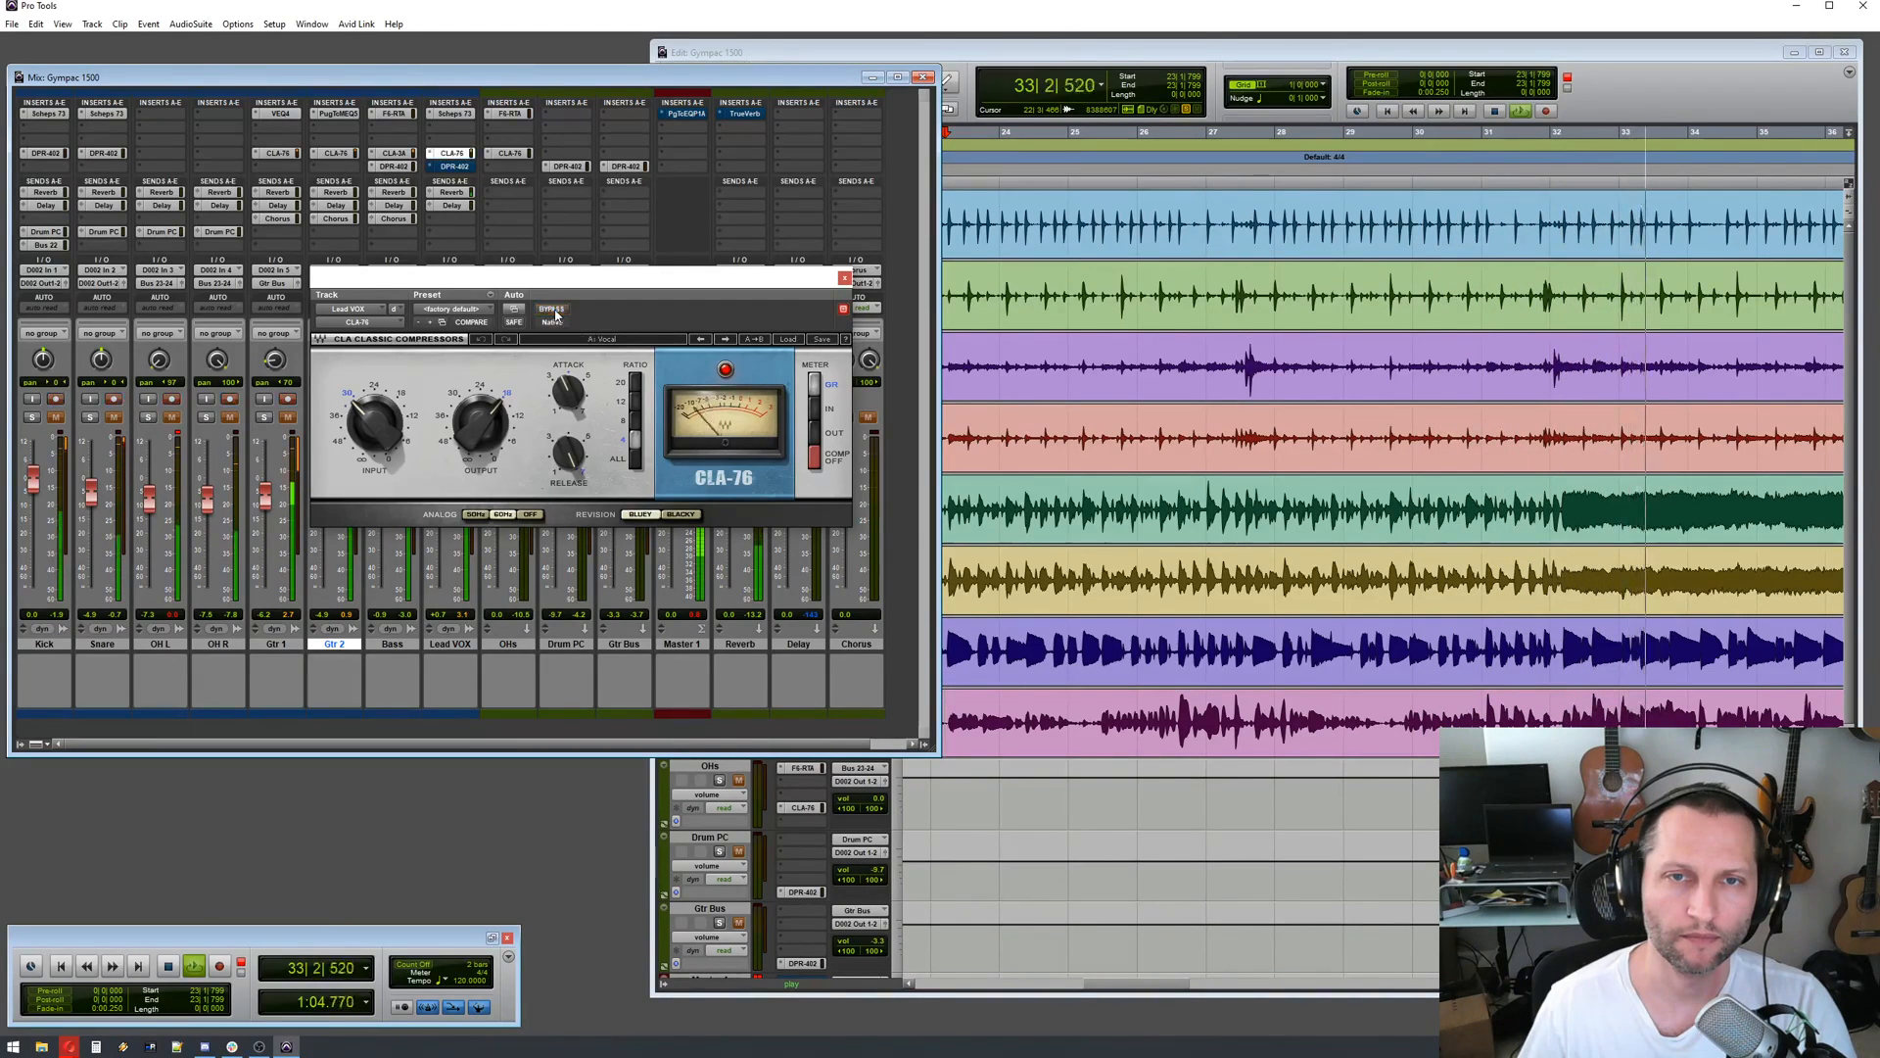
left_click(553, 311)
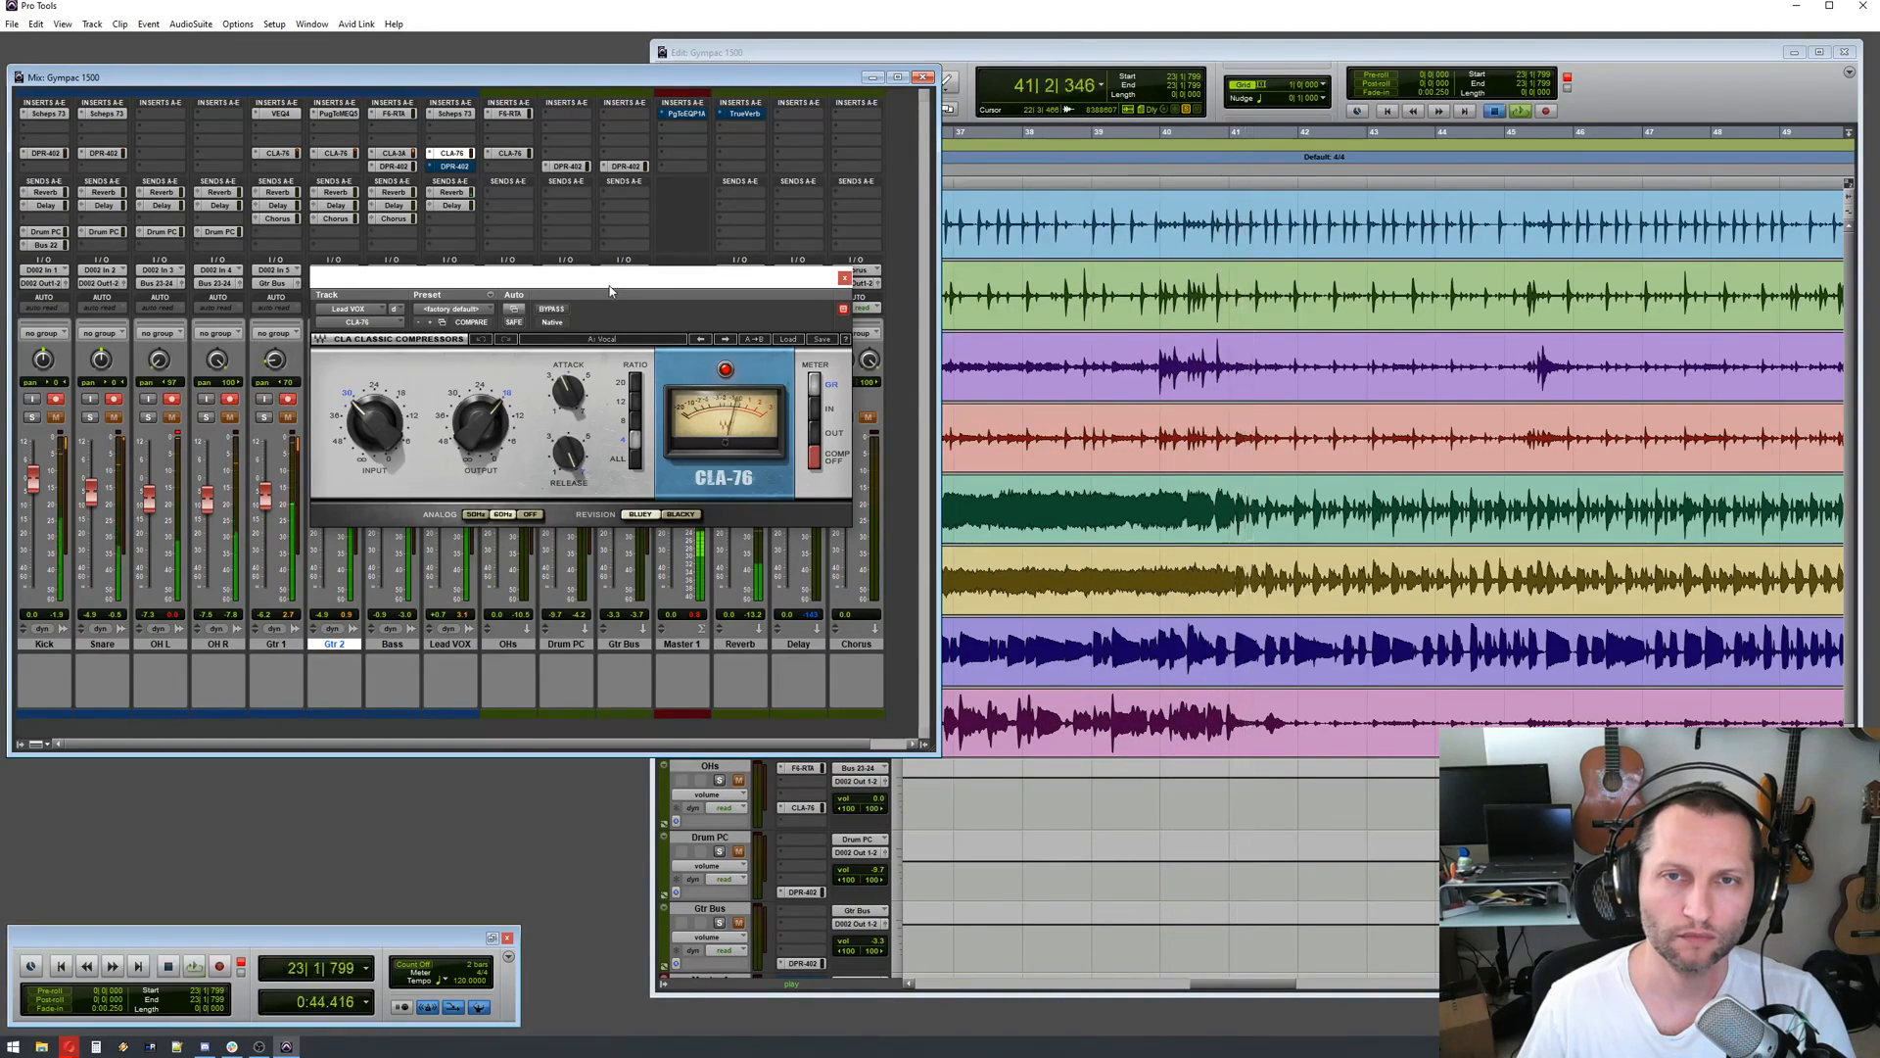
key("space")
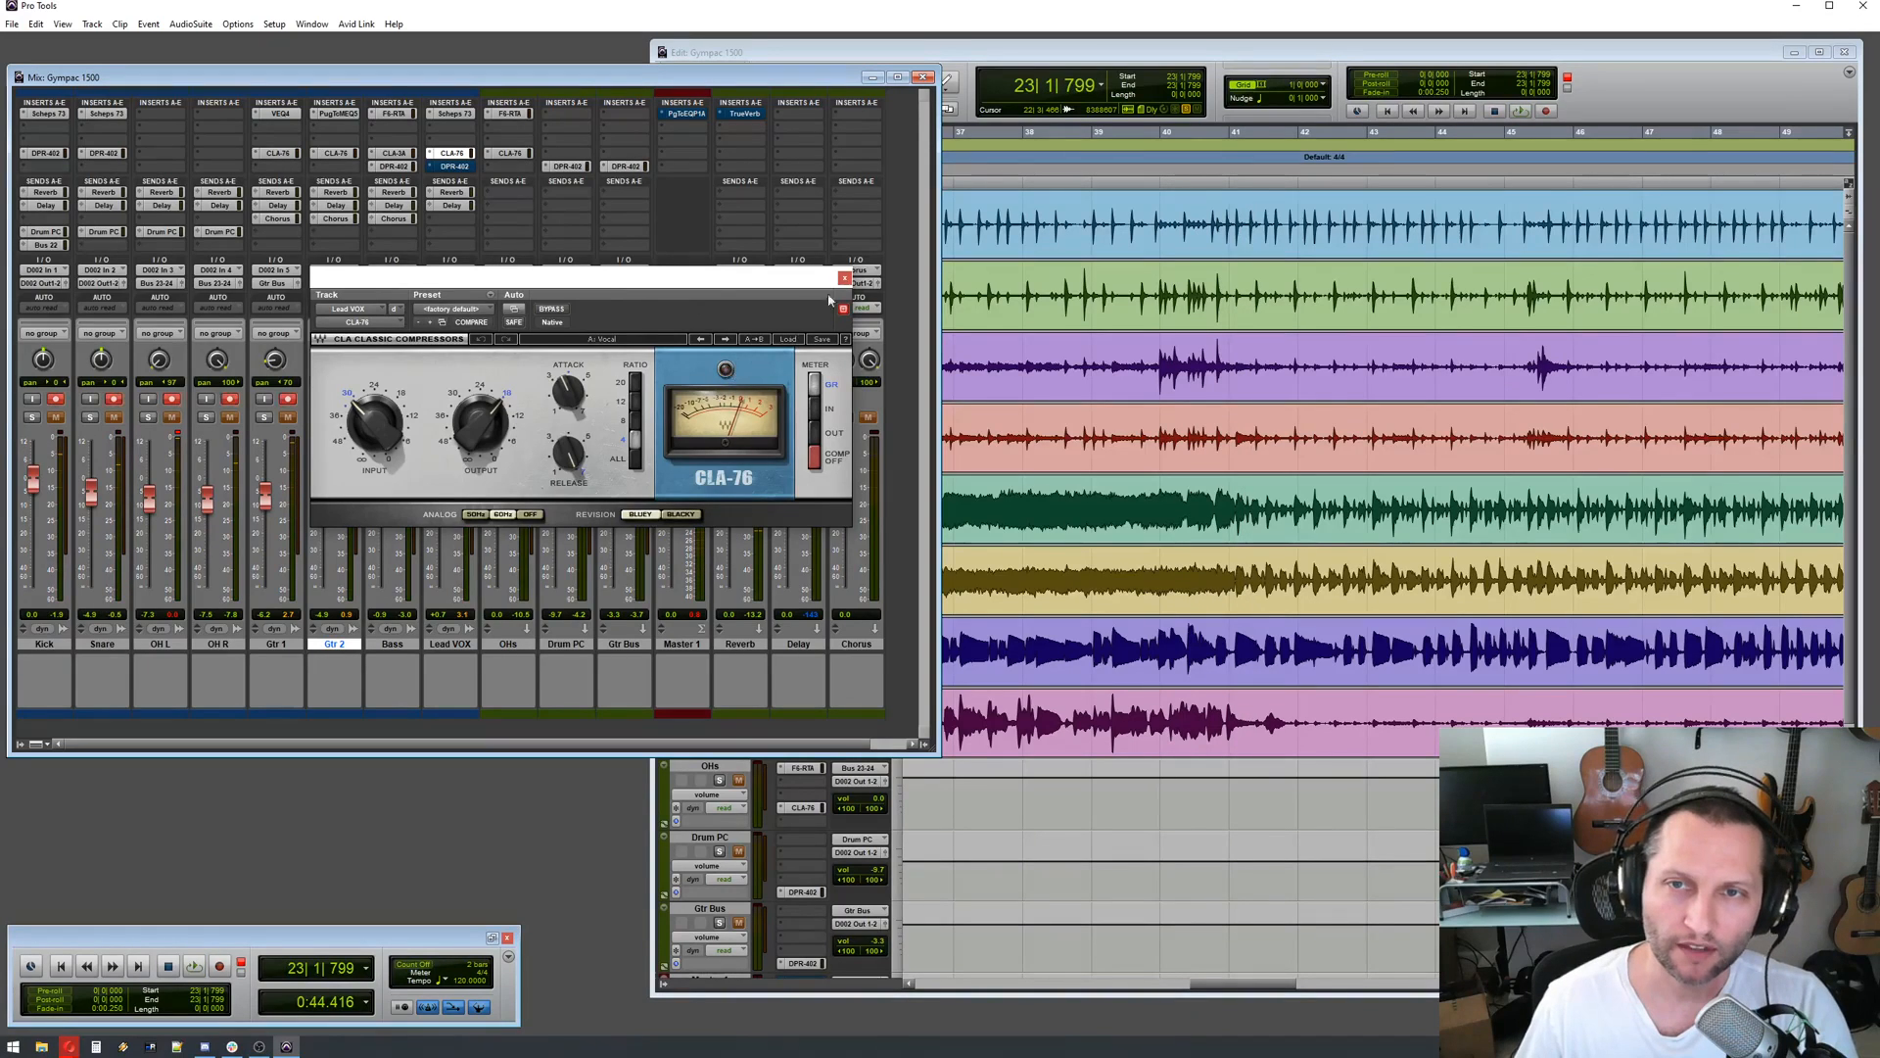
left_click(845, 279)
Open the bypassed DPR-402 on Lead VOX, review its de-esser frequency setting, and close it.
left_click(457, 166)
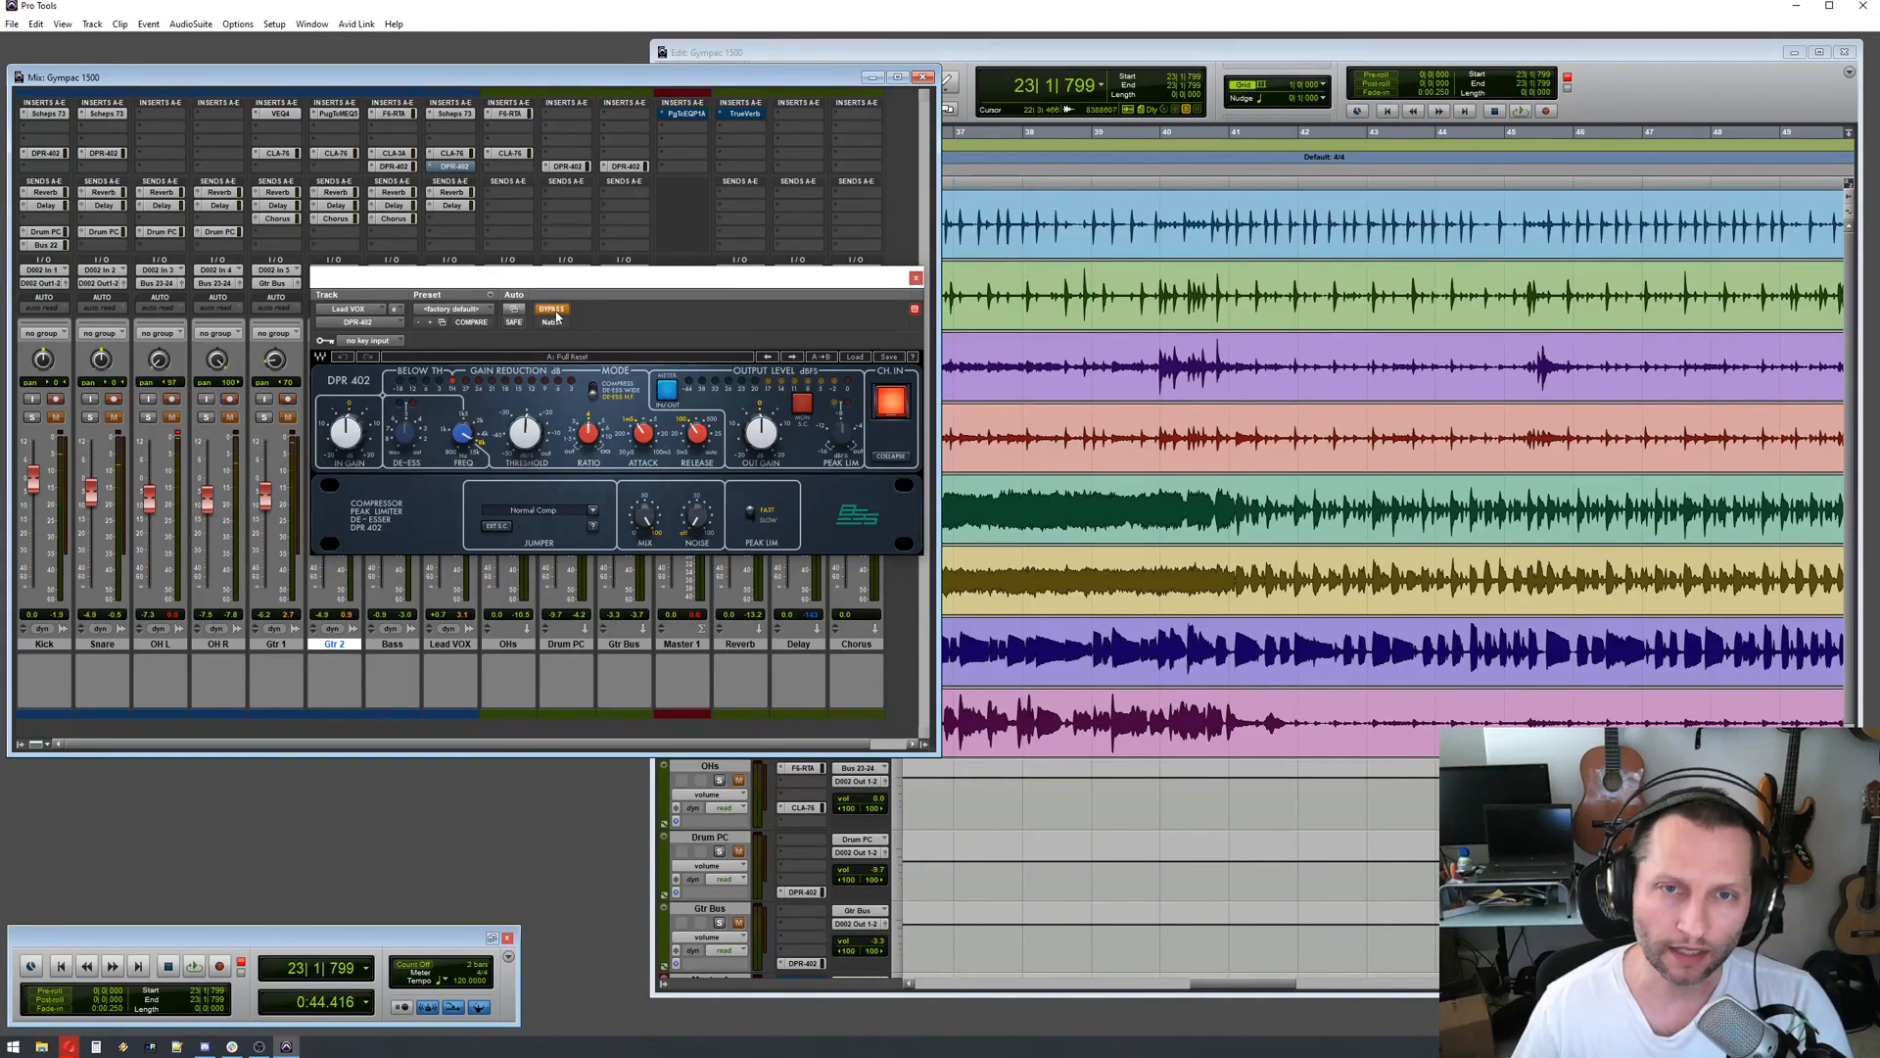
left_click_drag(472, 442, 472, 440)
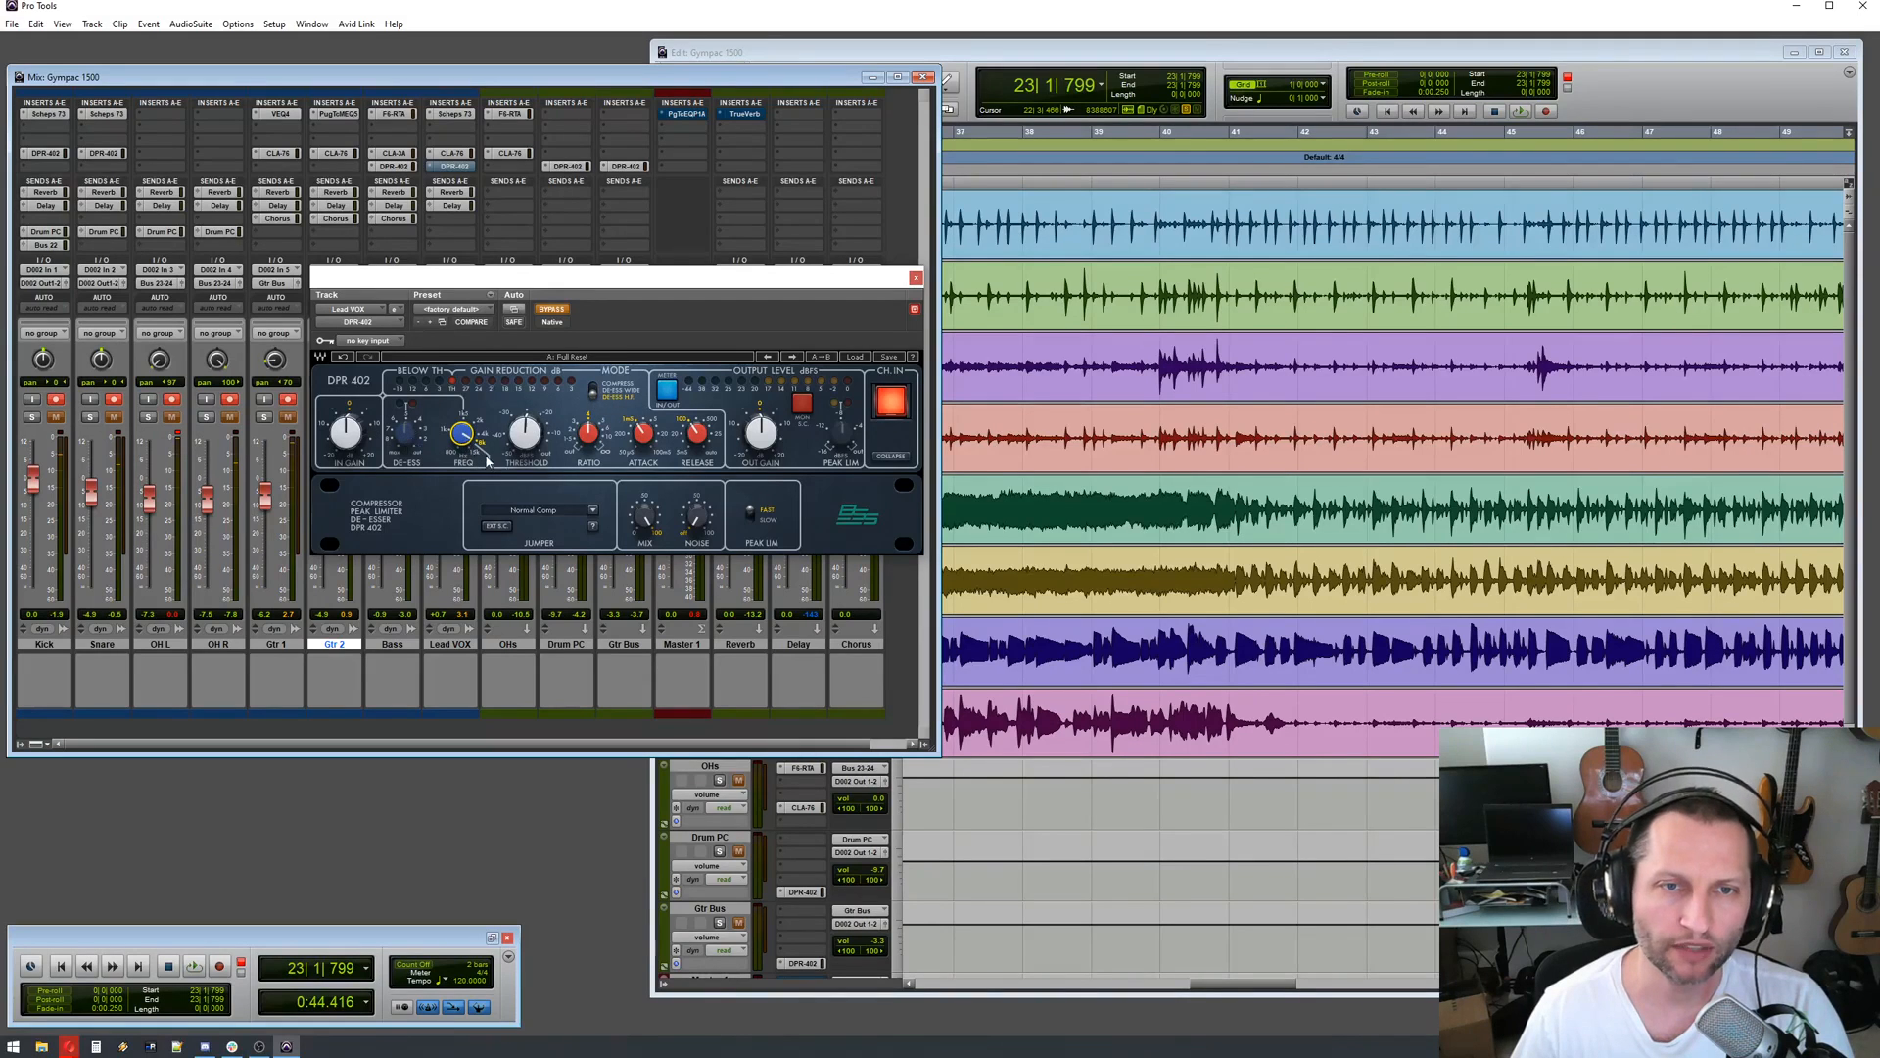
mouse_move(463, 434)
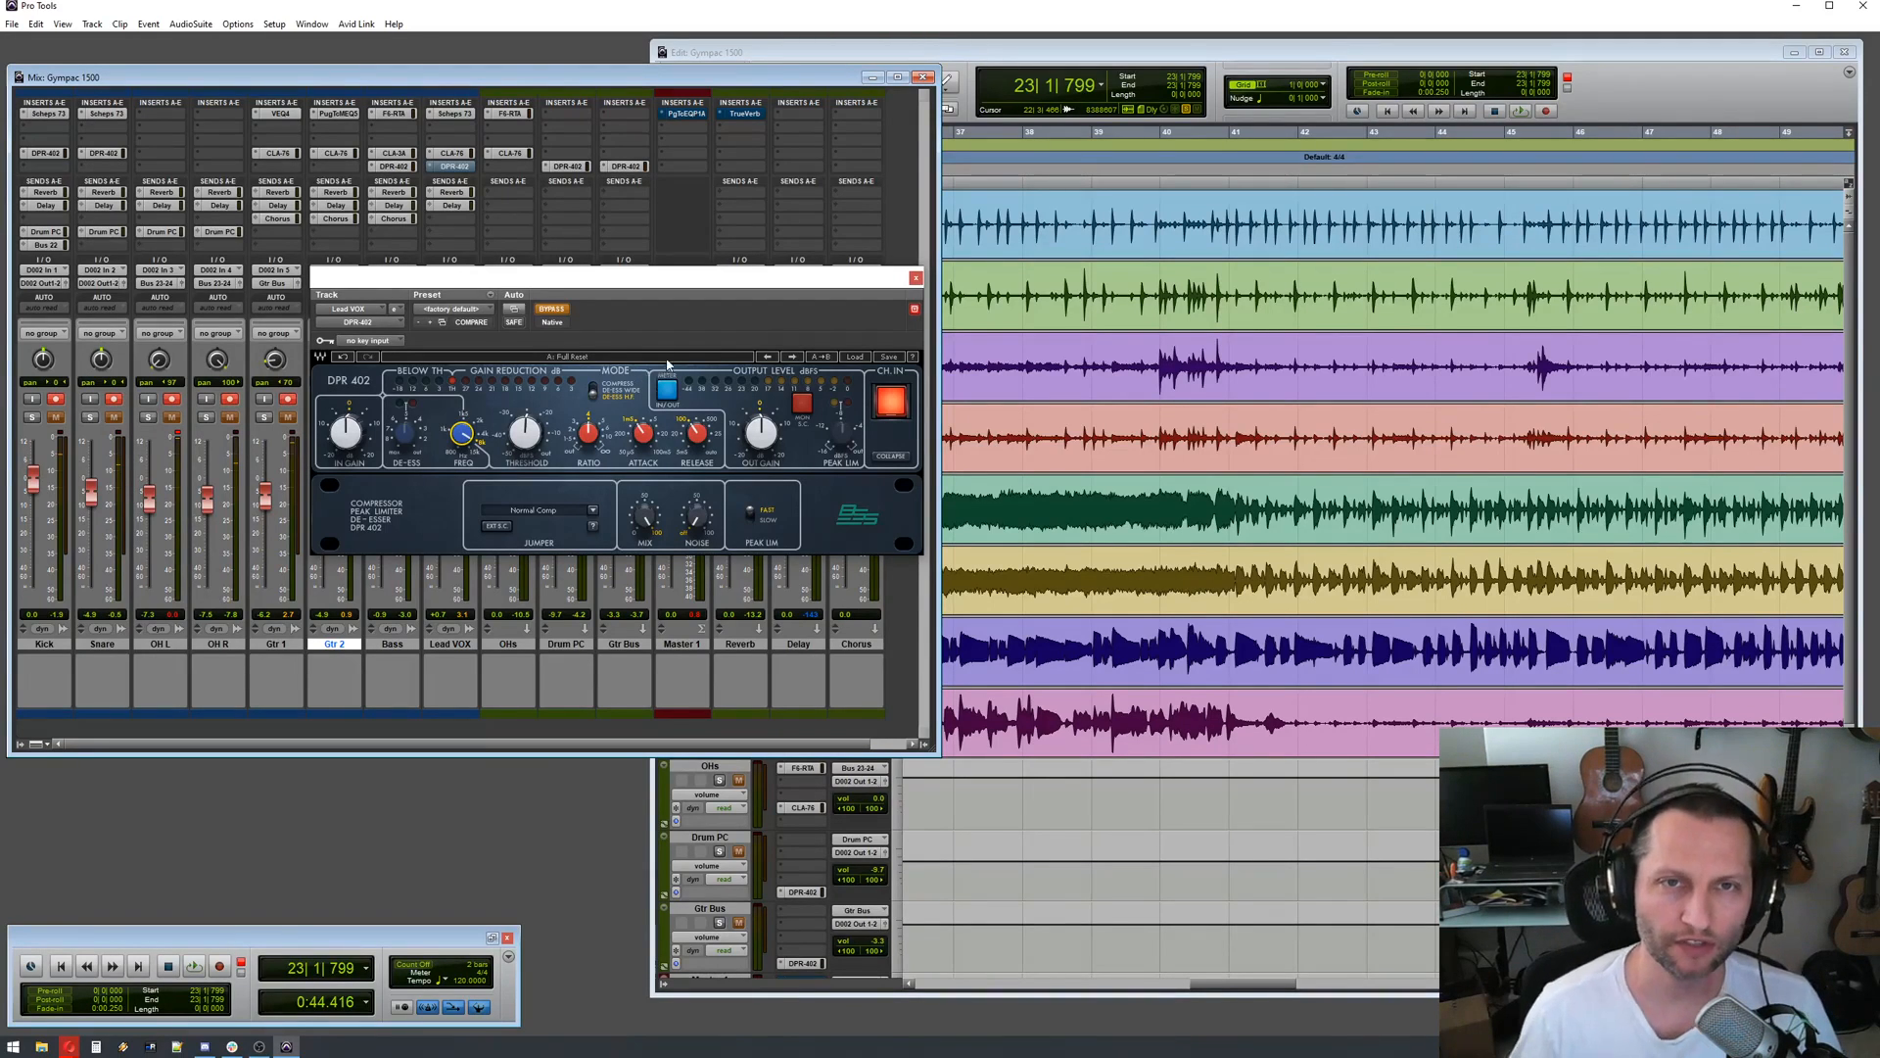
left_click(916, 279)
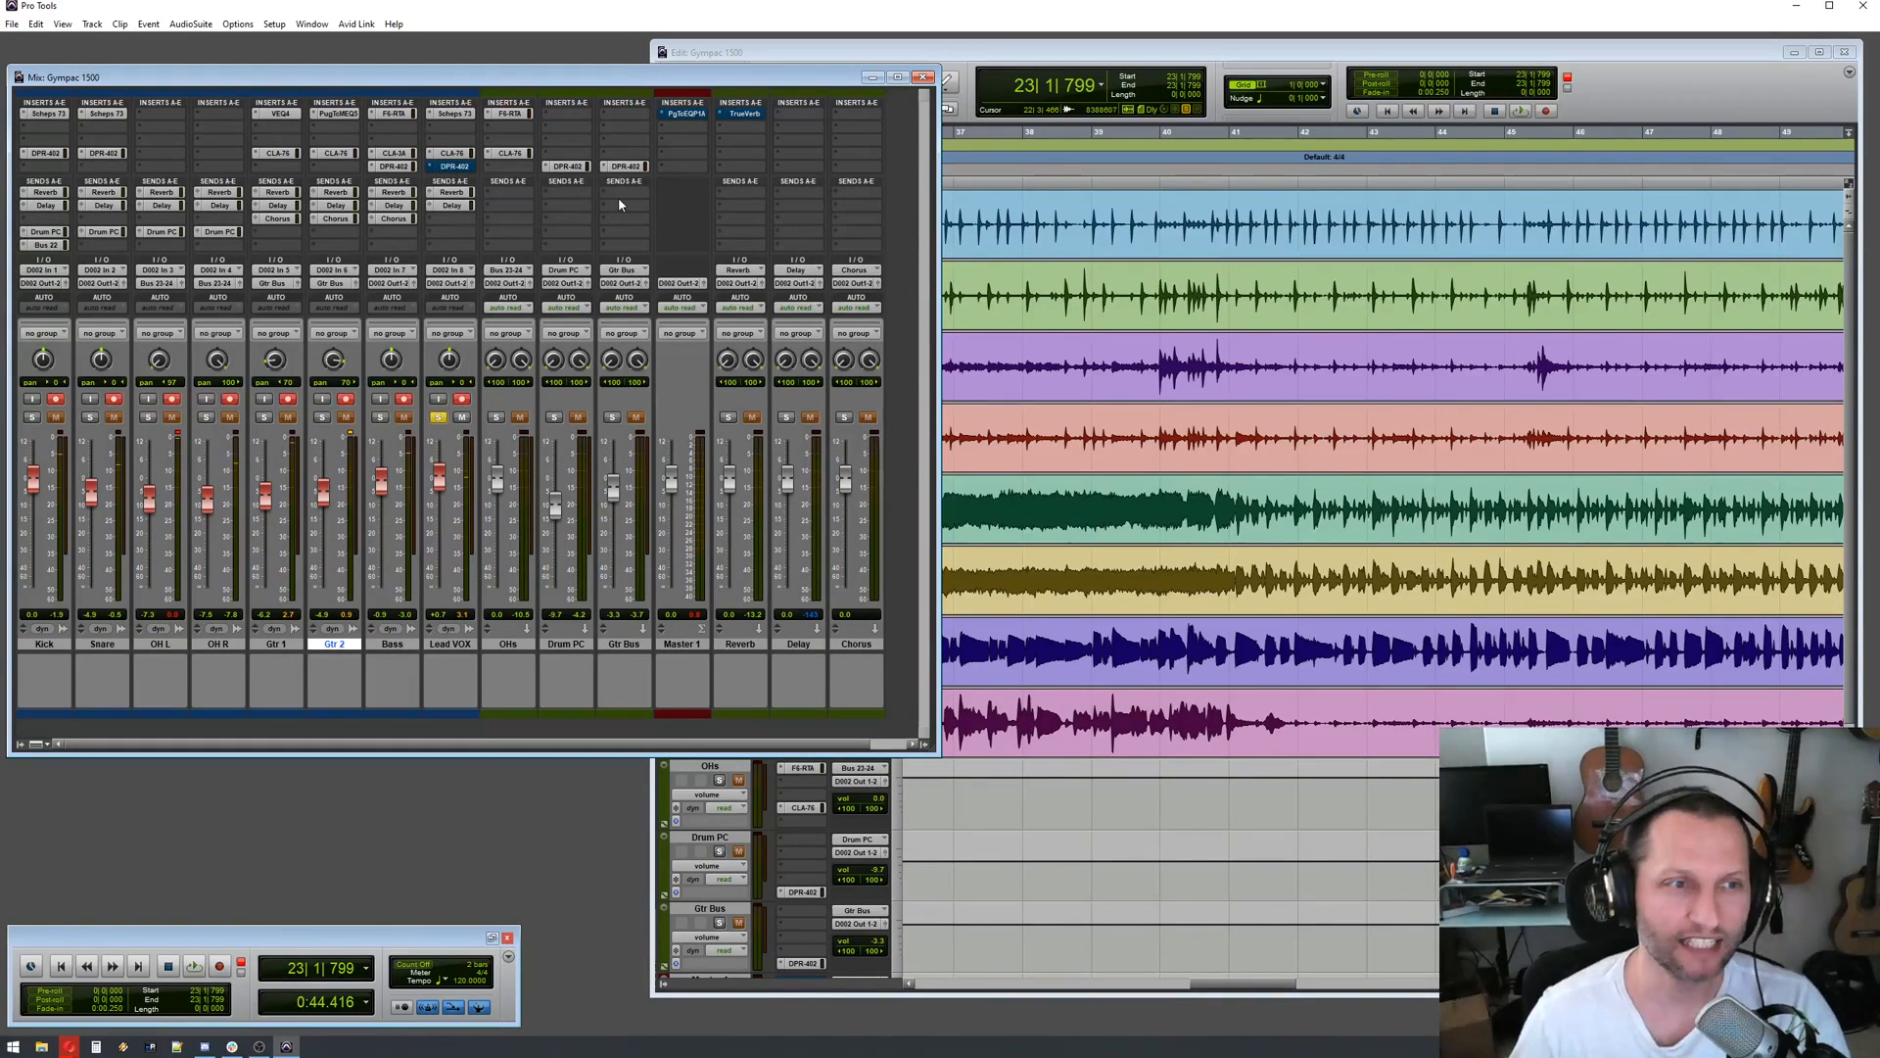
Reopen the DPR-402 on Lead VOX and audition the soloed vocal from 23|1|799 with the plug-in bypassed.
left_click(455, 166)
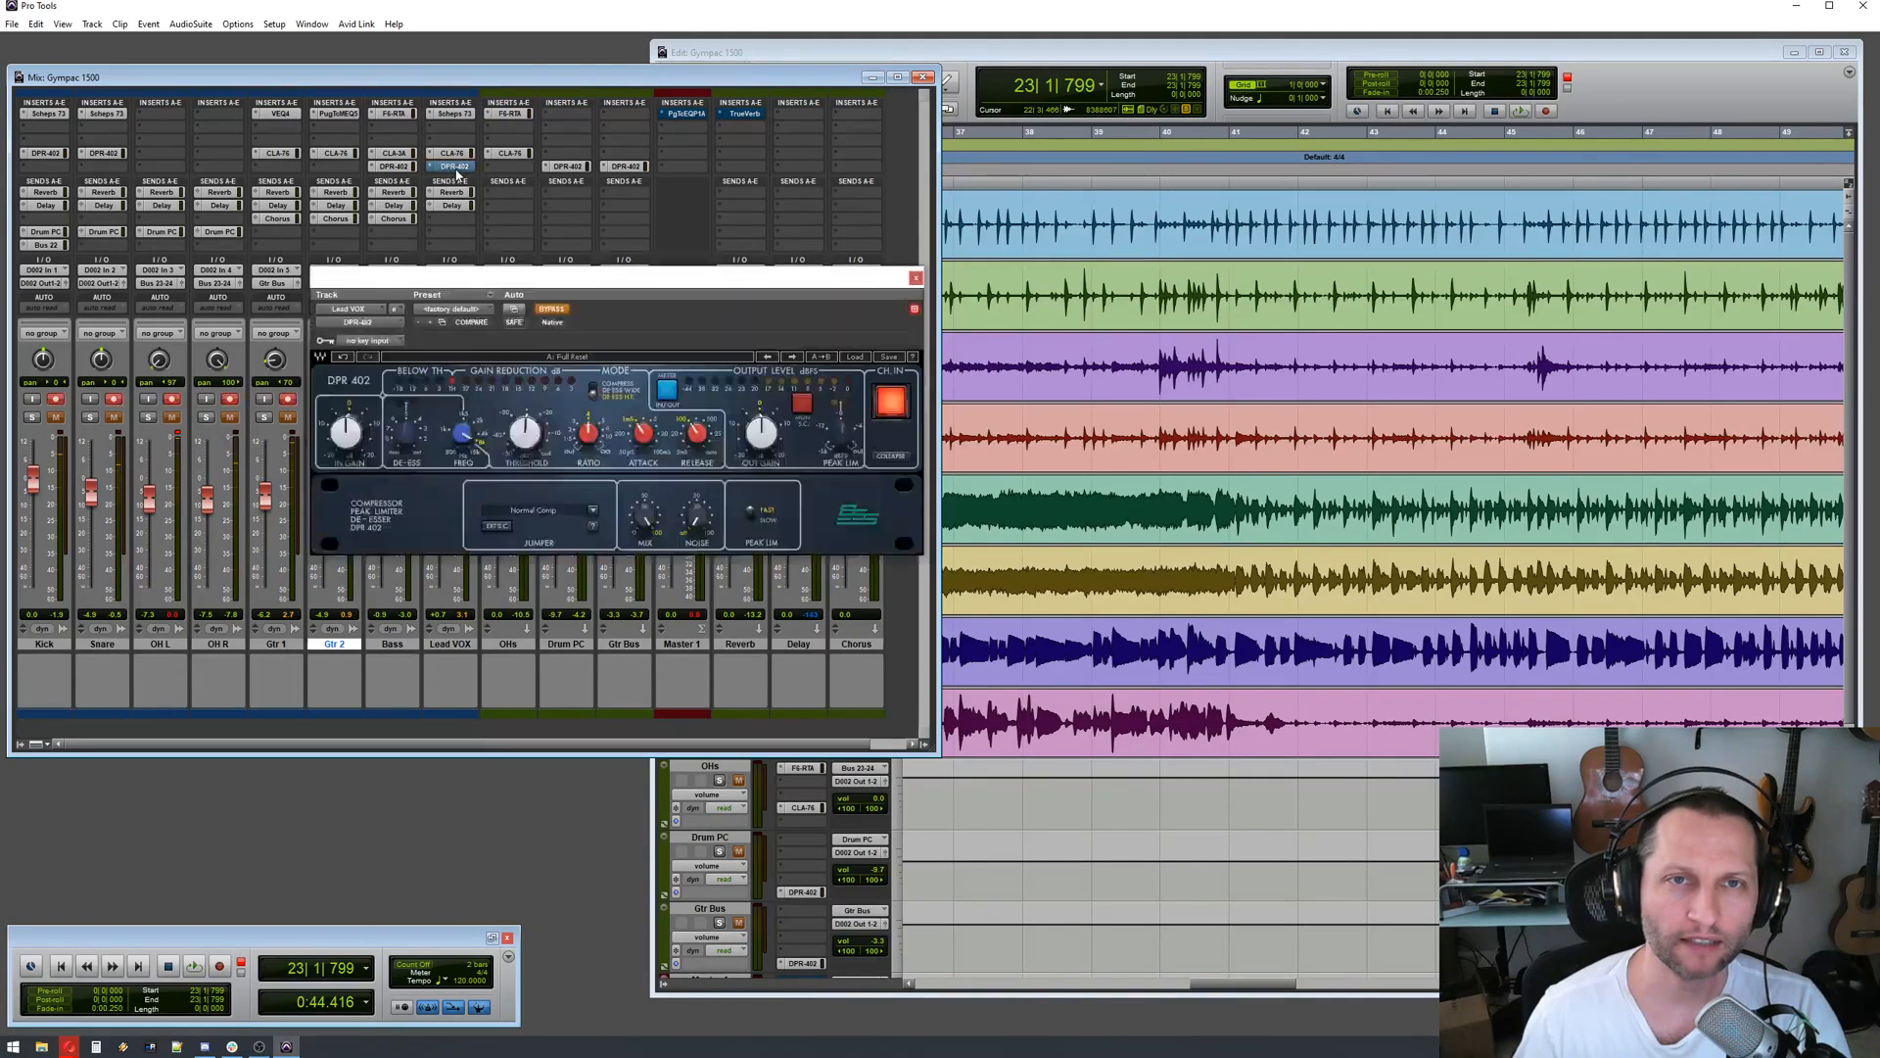
key("space")
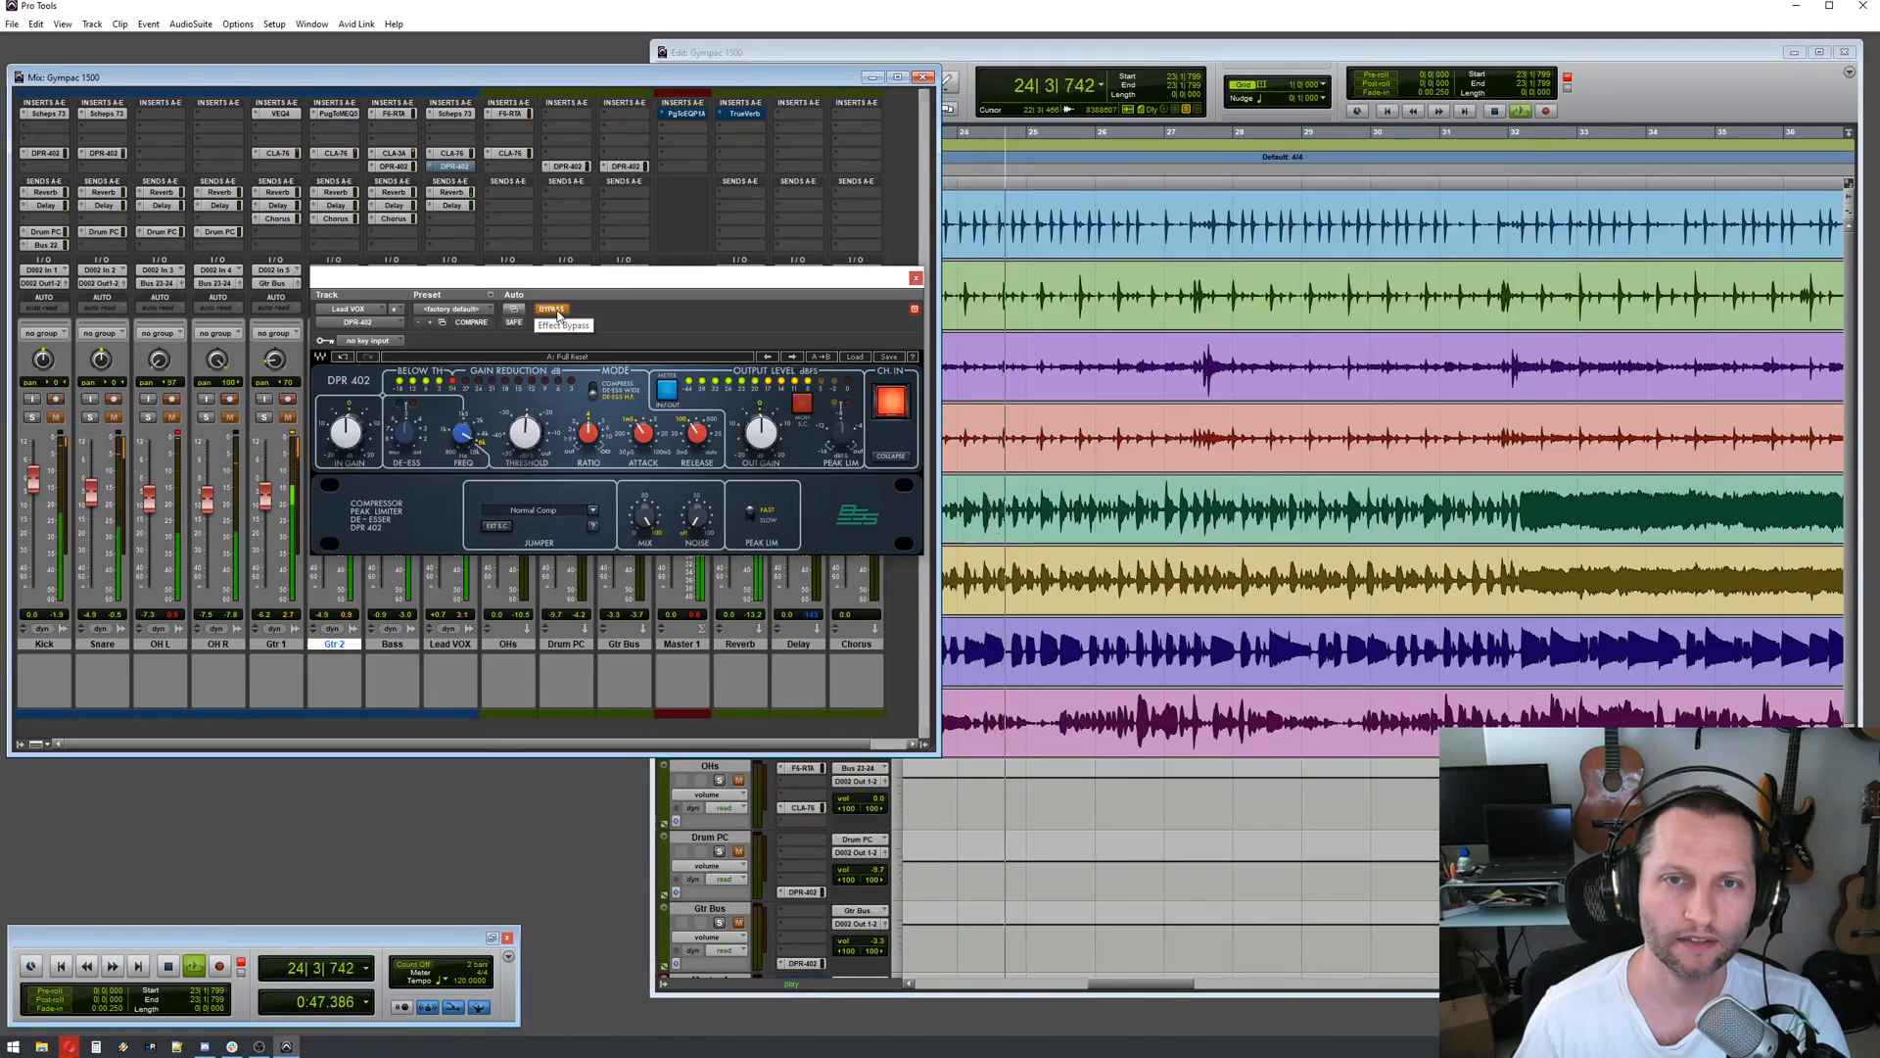
key("space")
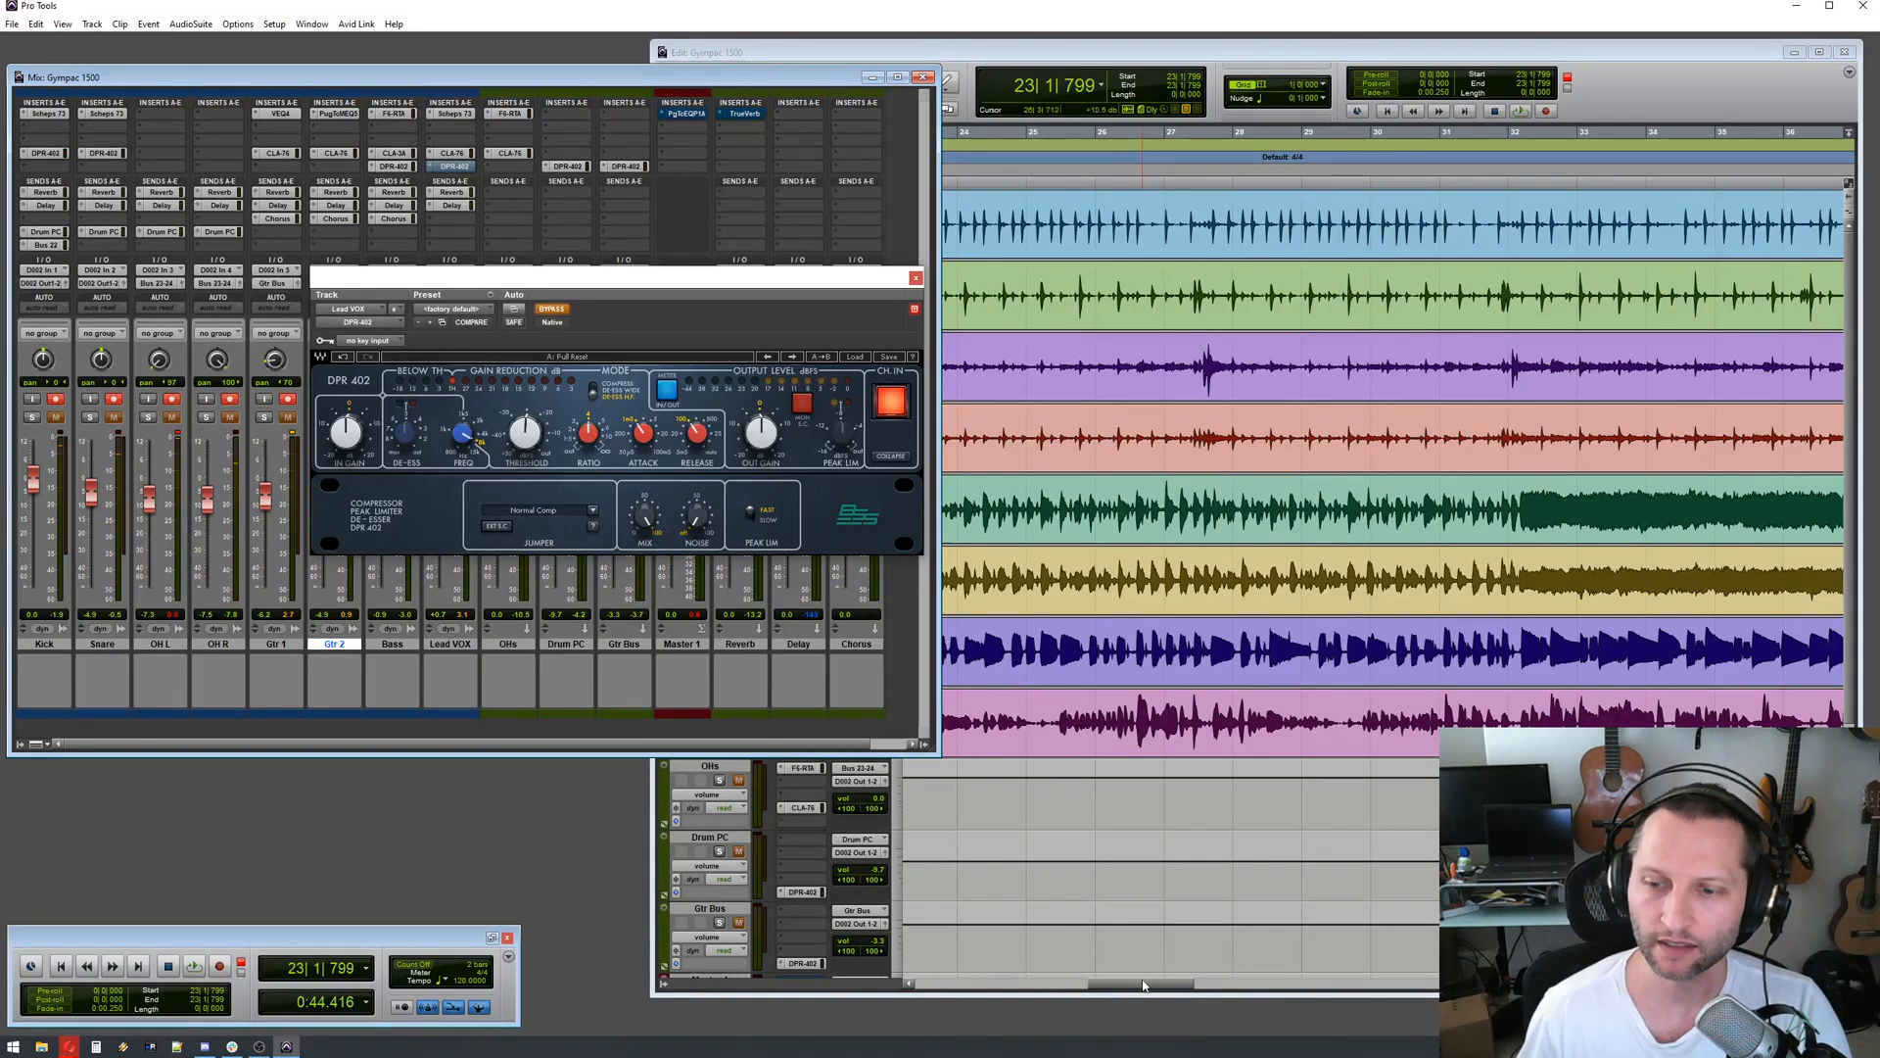
Select the Lead VOX phrase from 23|1|881 to 25|1|492 and play it looped with the DPR-402 bypassed.
left_click_drag(1143, 984, 1131, 986)
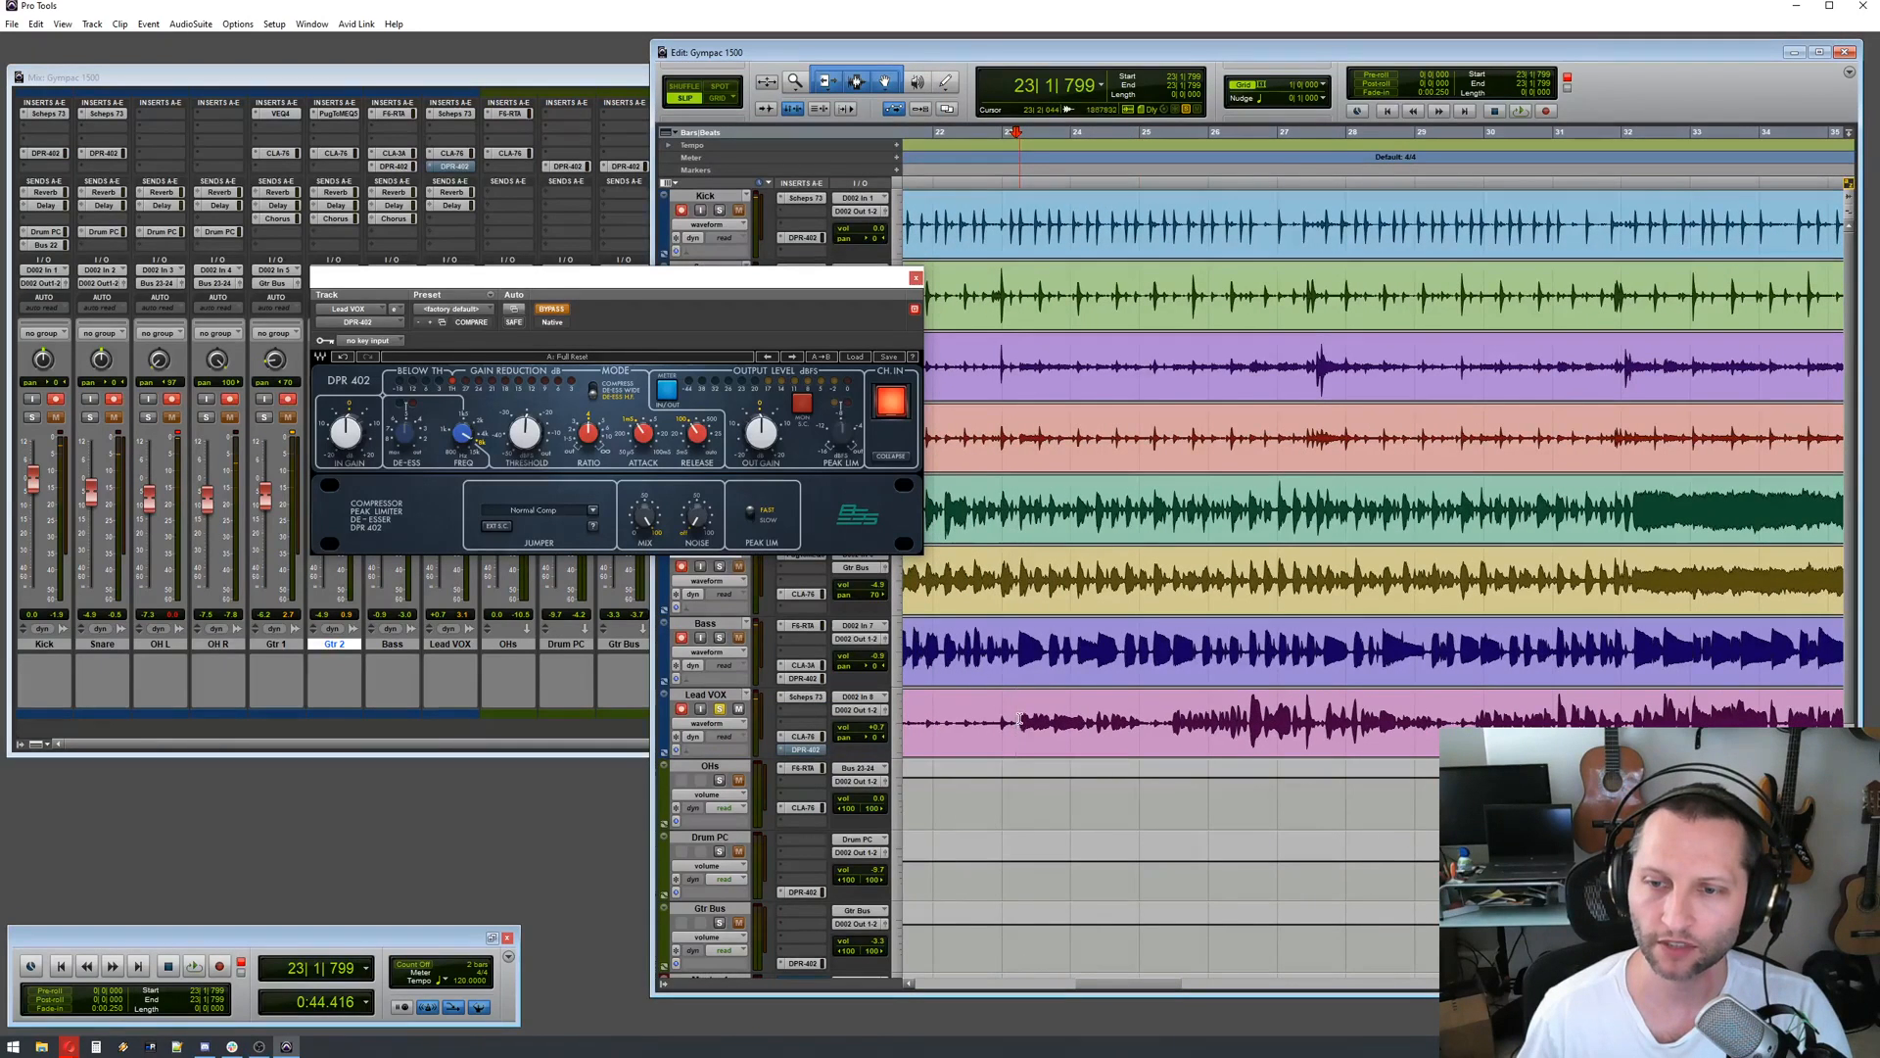
left_click_drag(1018, 720, 1148, 716)
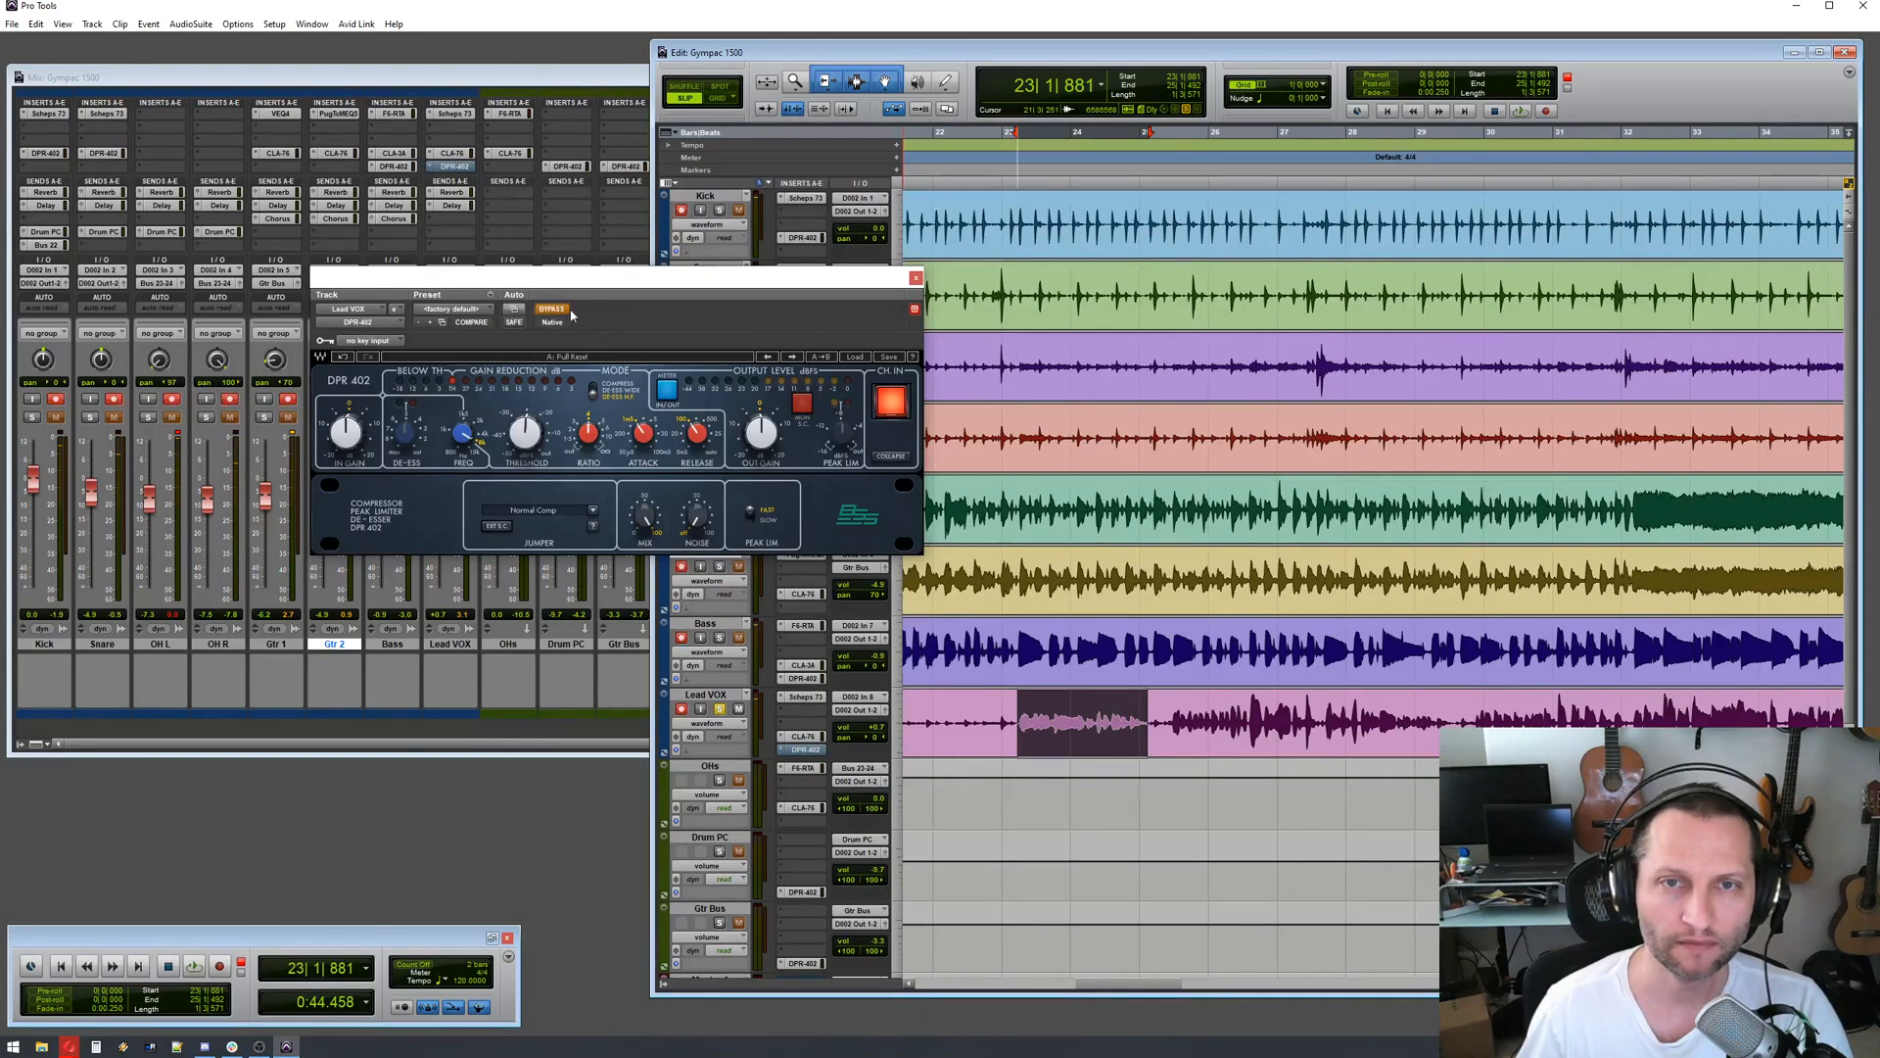
key("space")
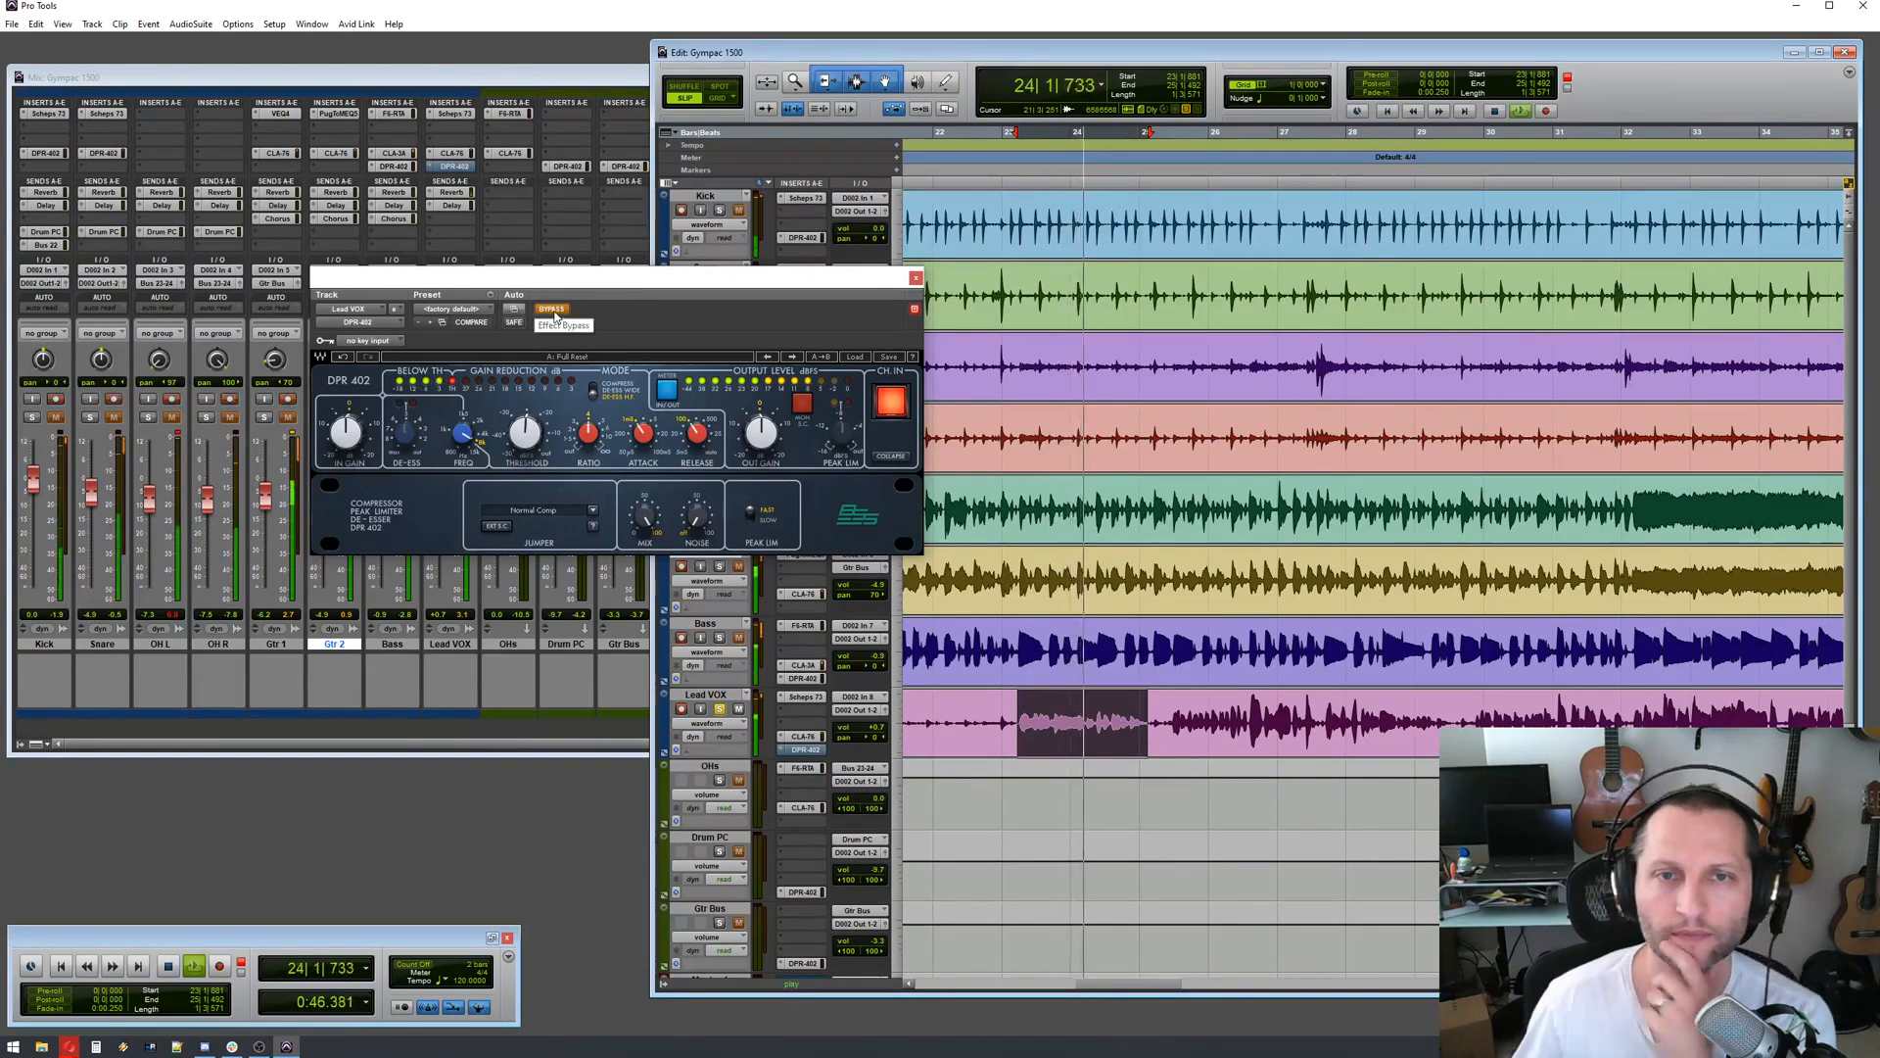
Compare the Lead VOX DPR-402 active and bypassed during the looped phrase, then stop playback and close it reactivated.
left_click(551, 309)
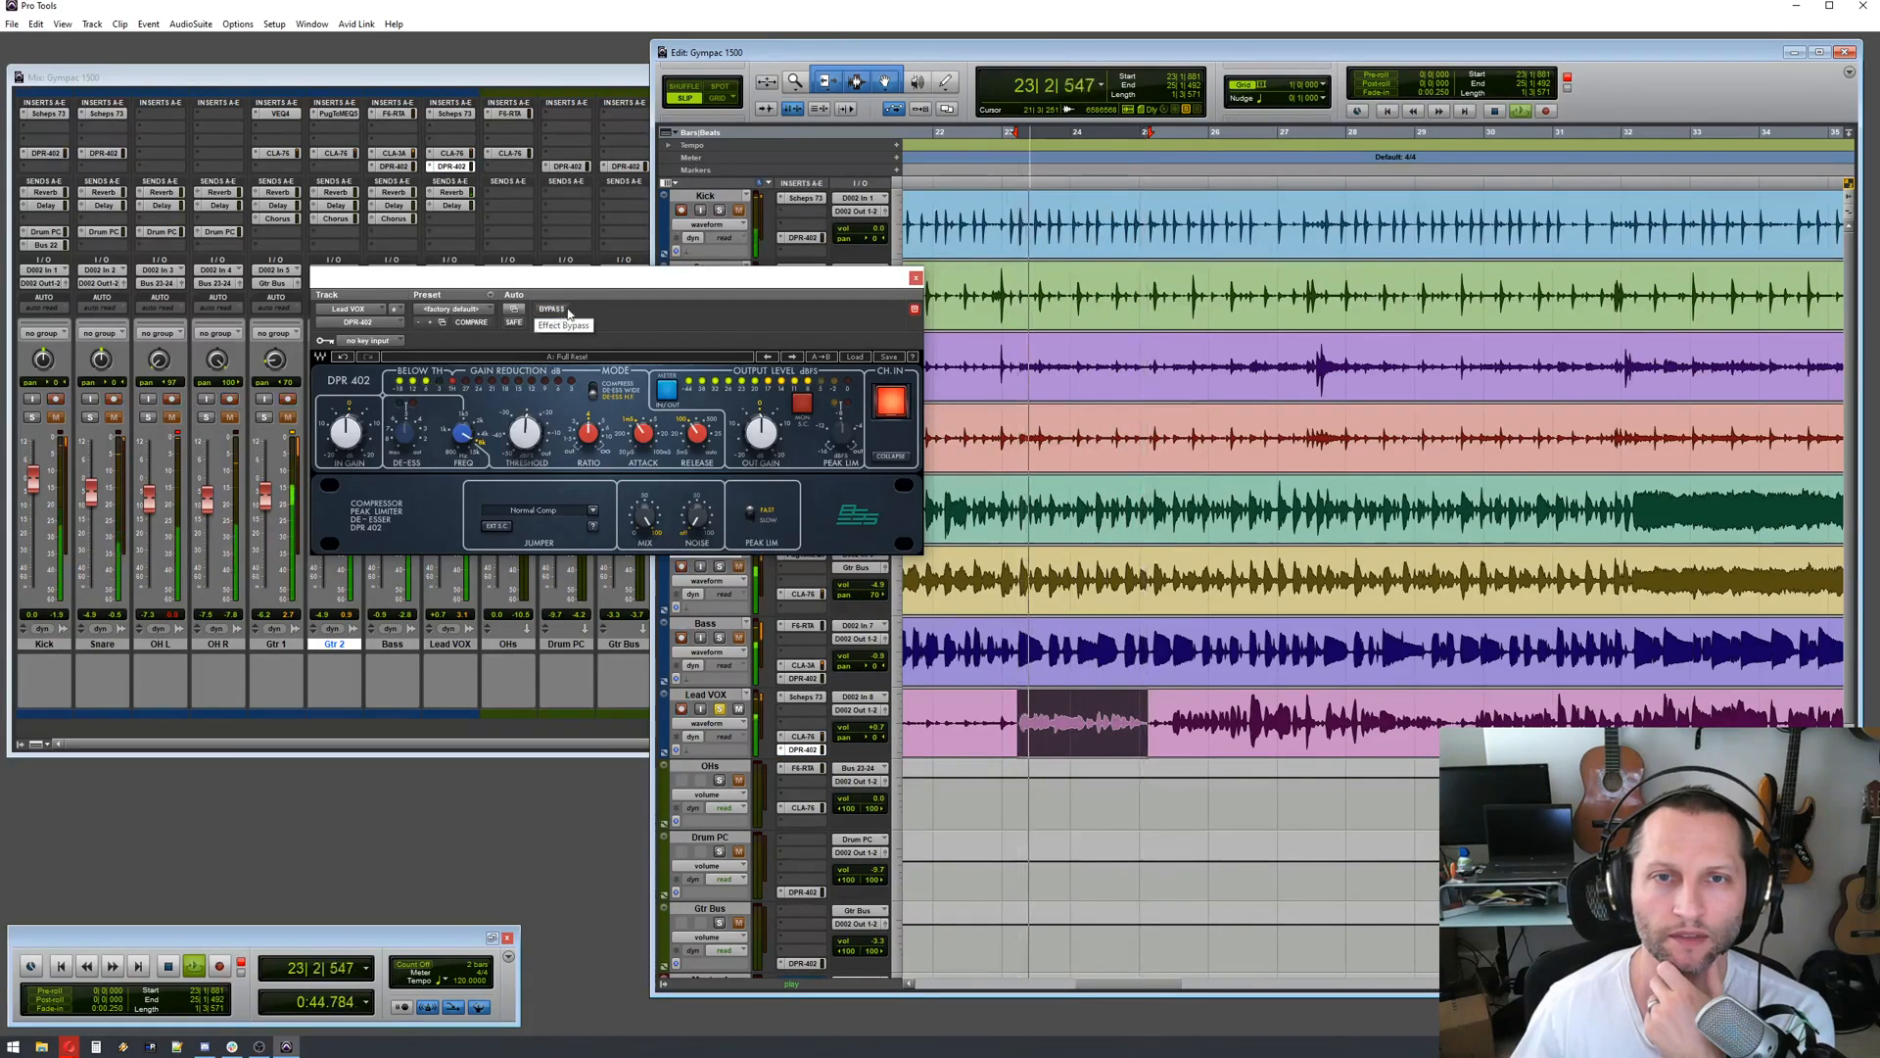
left_click(555, 312)
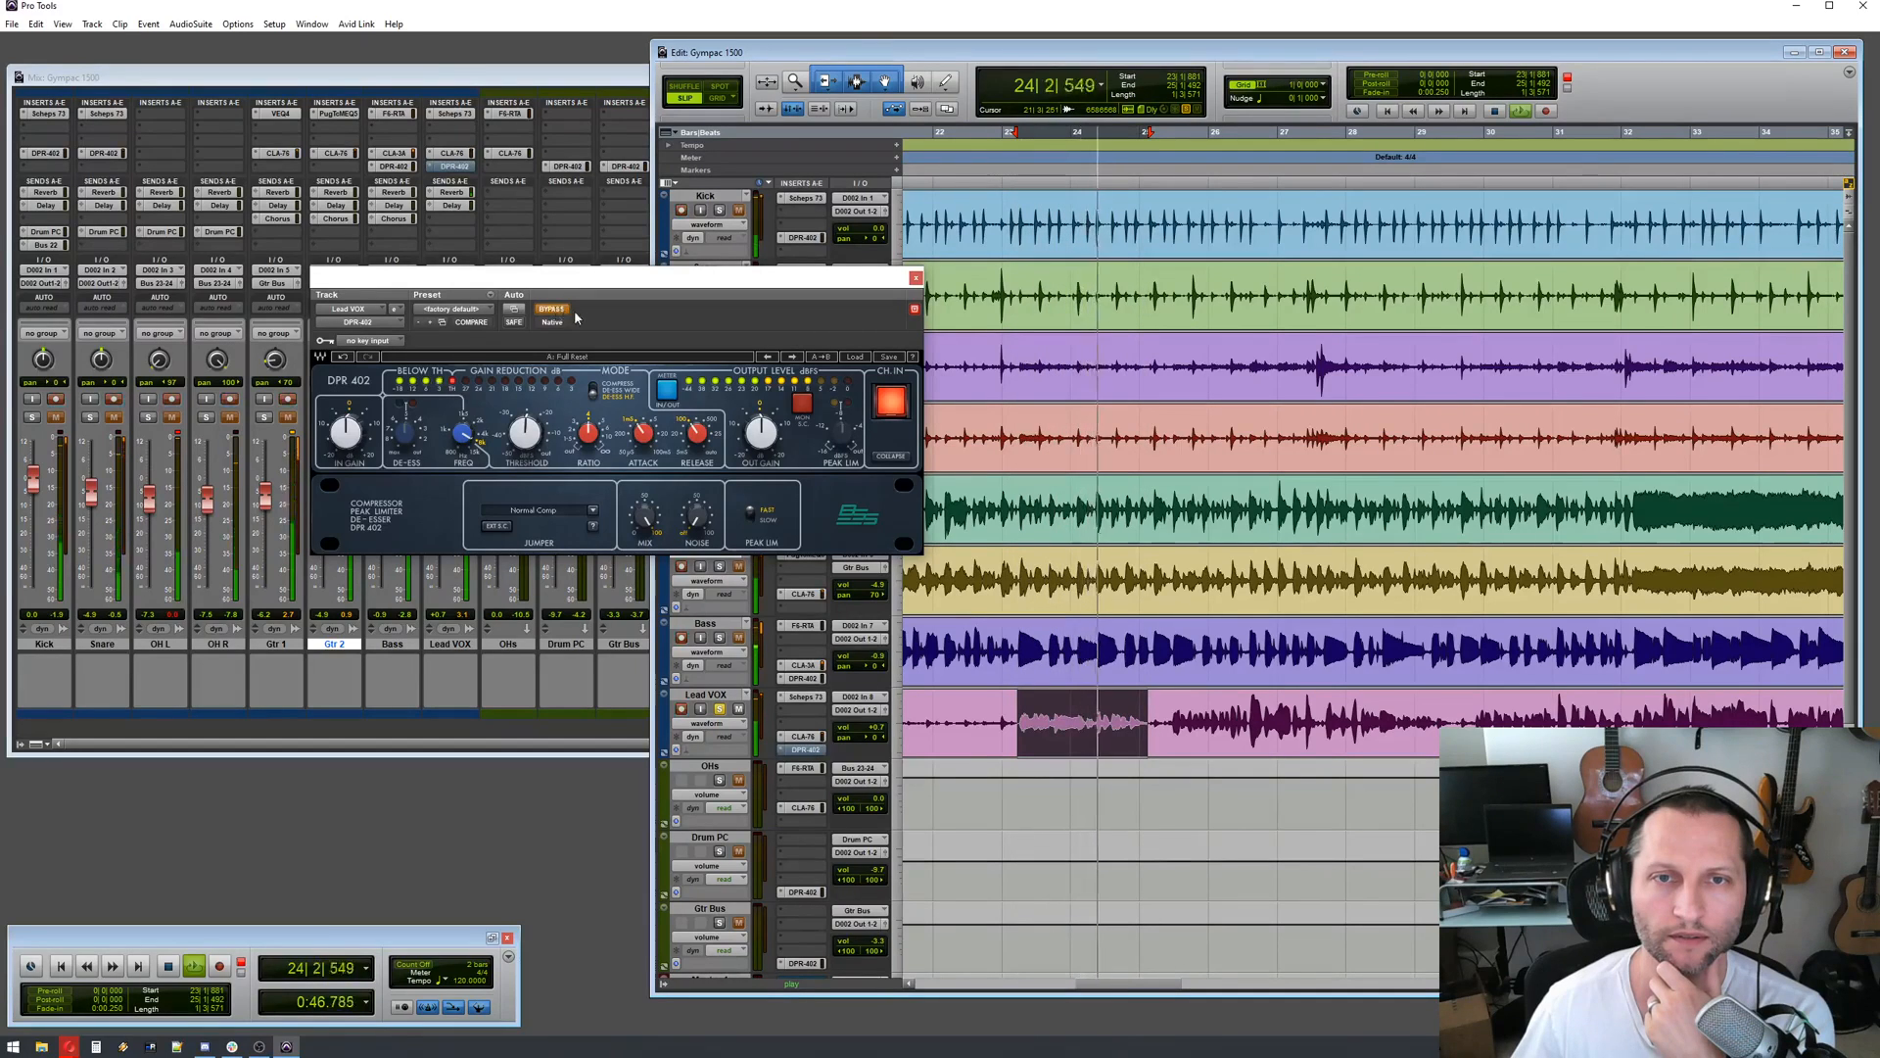
left_click(554, 312)
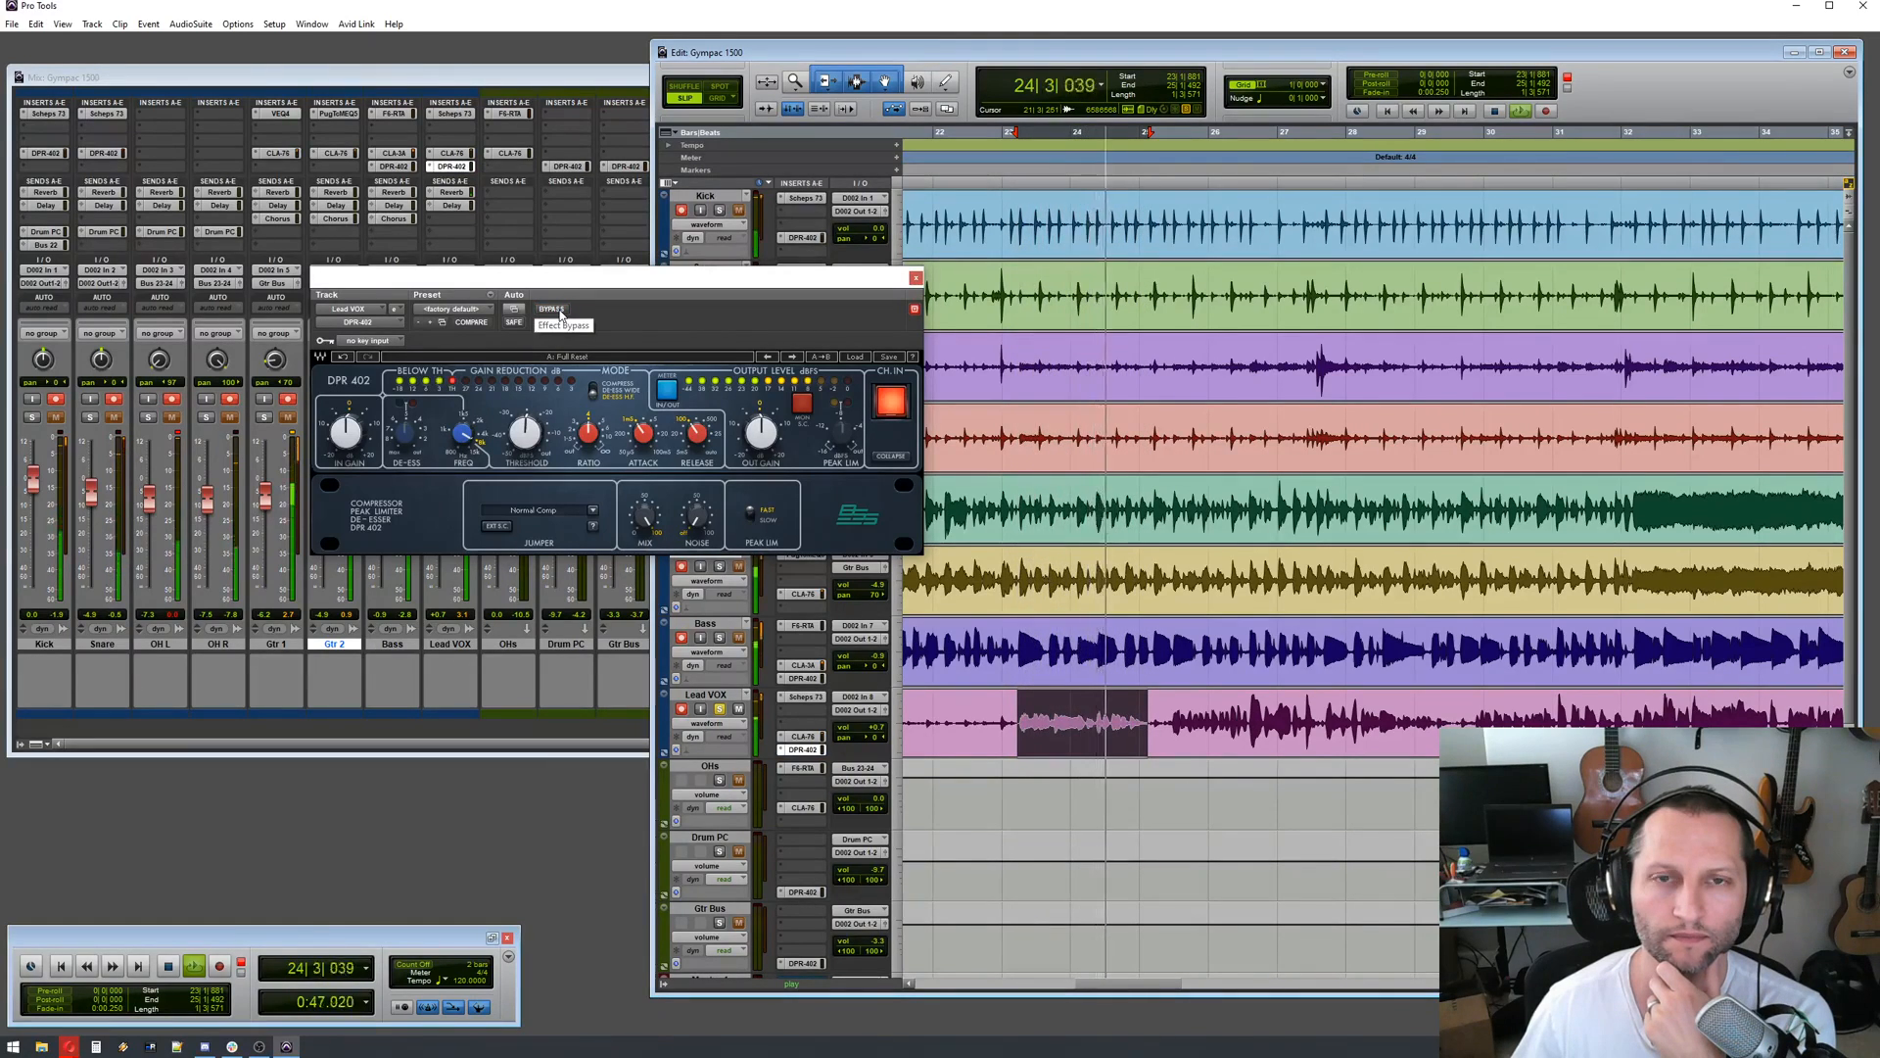
left_click(565, 311)
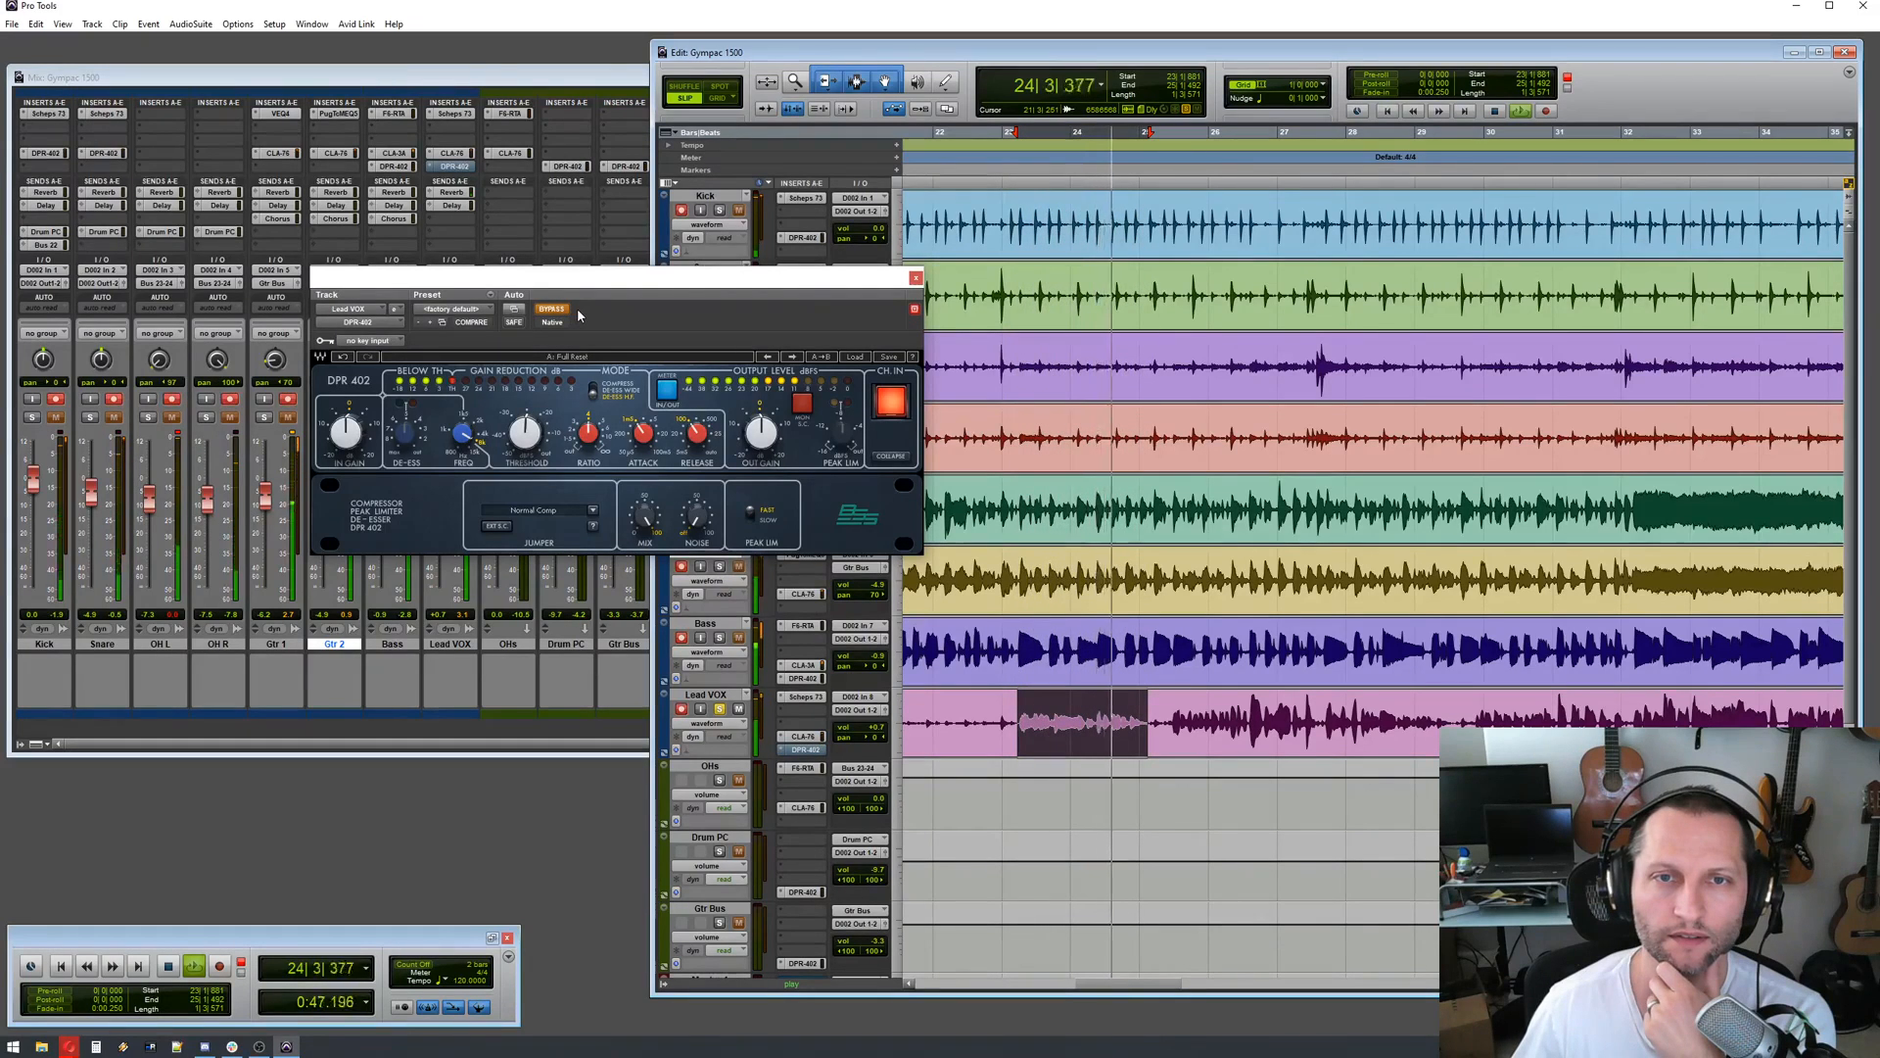
left_click(562, 312)
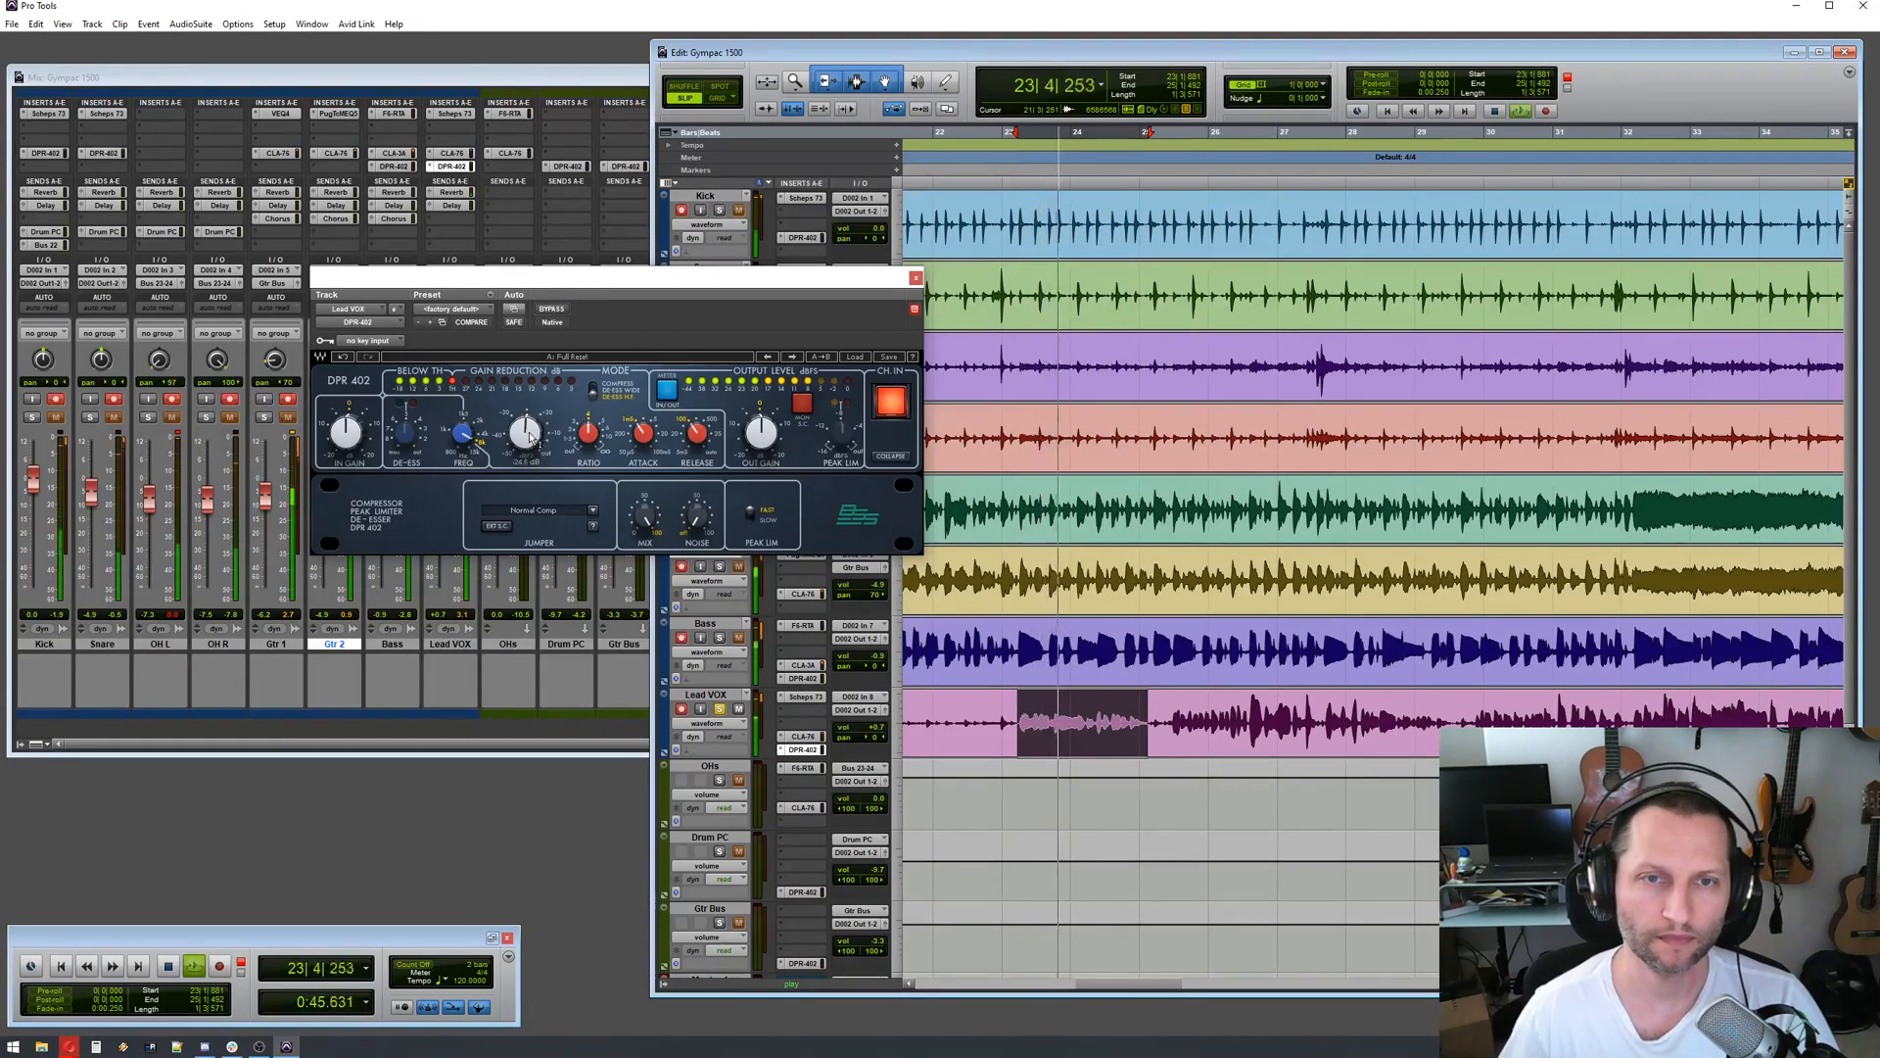
key("space")
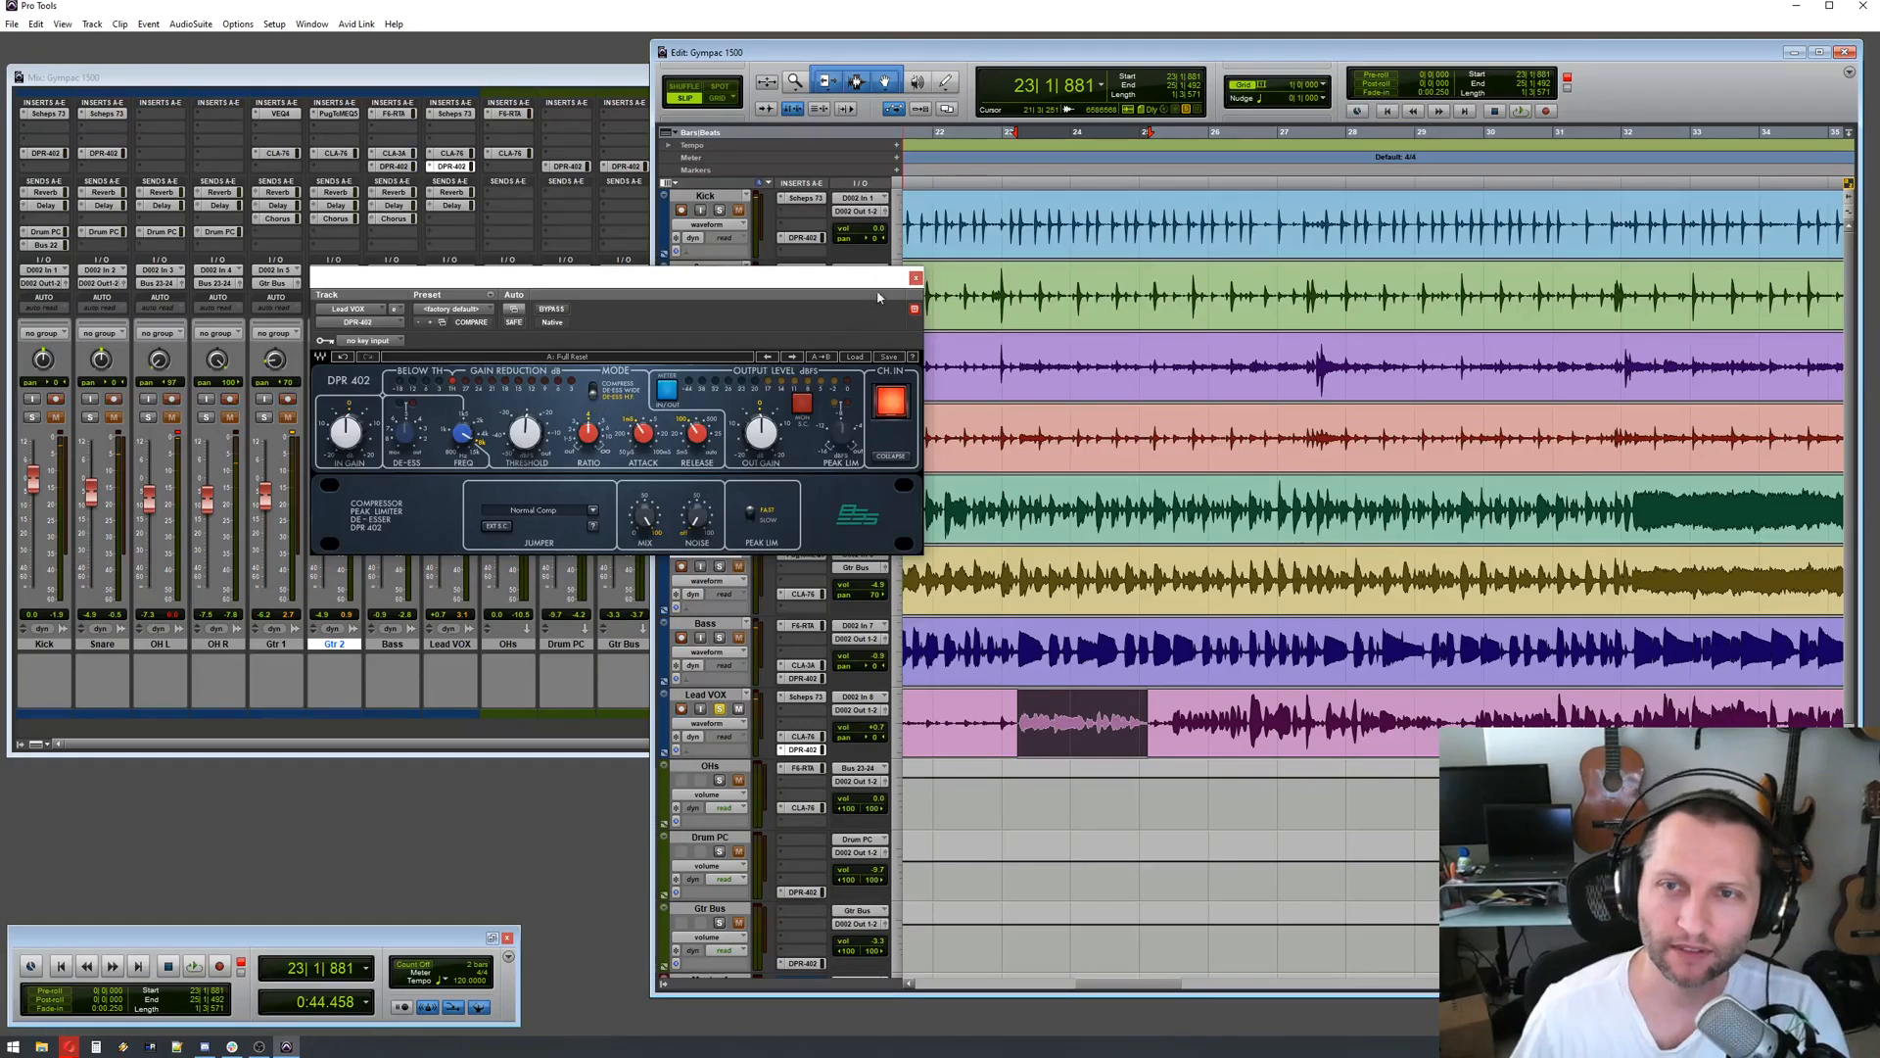
left_click(916, 278)
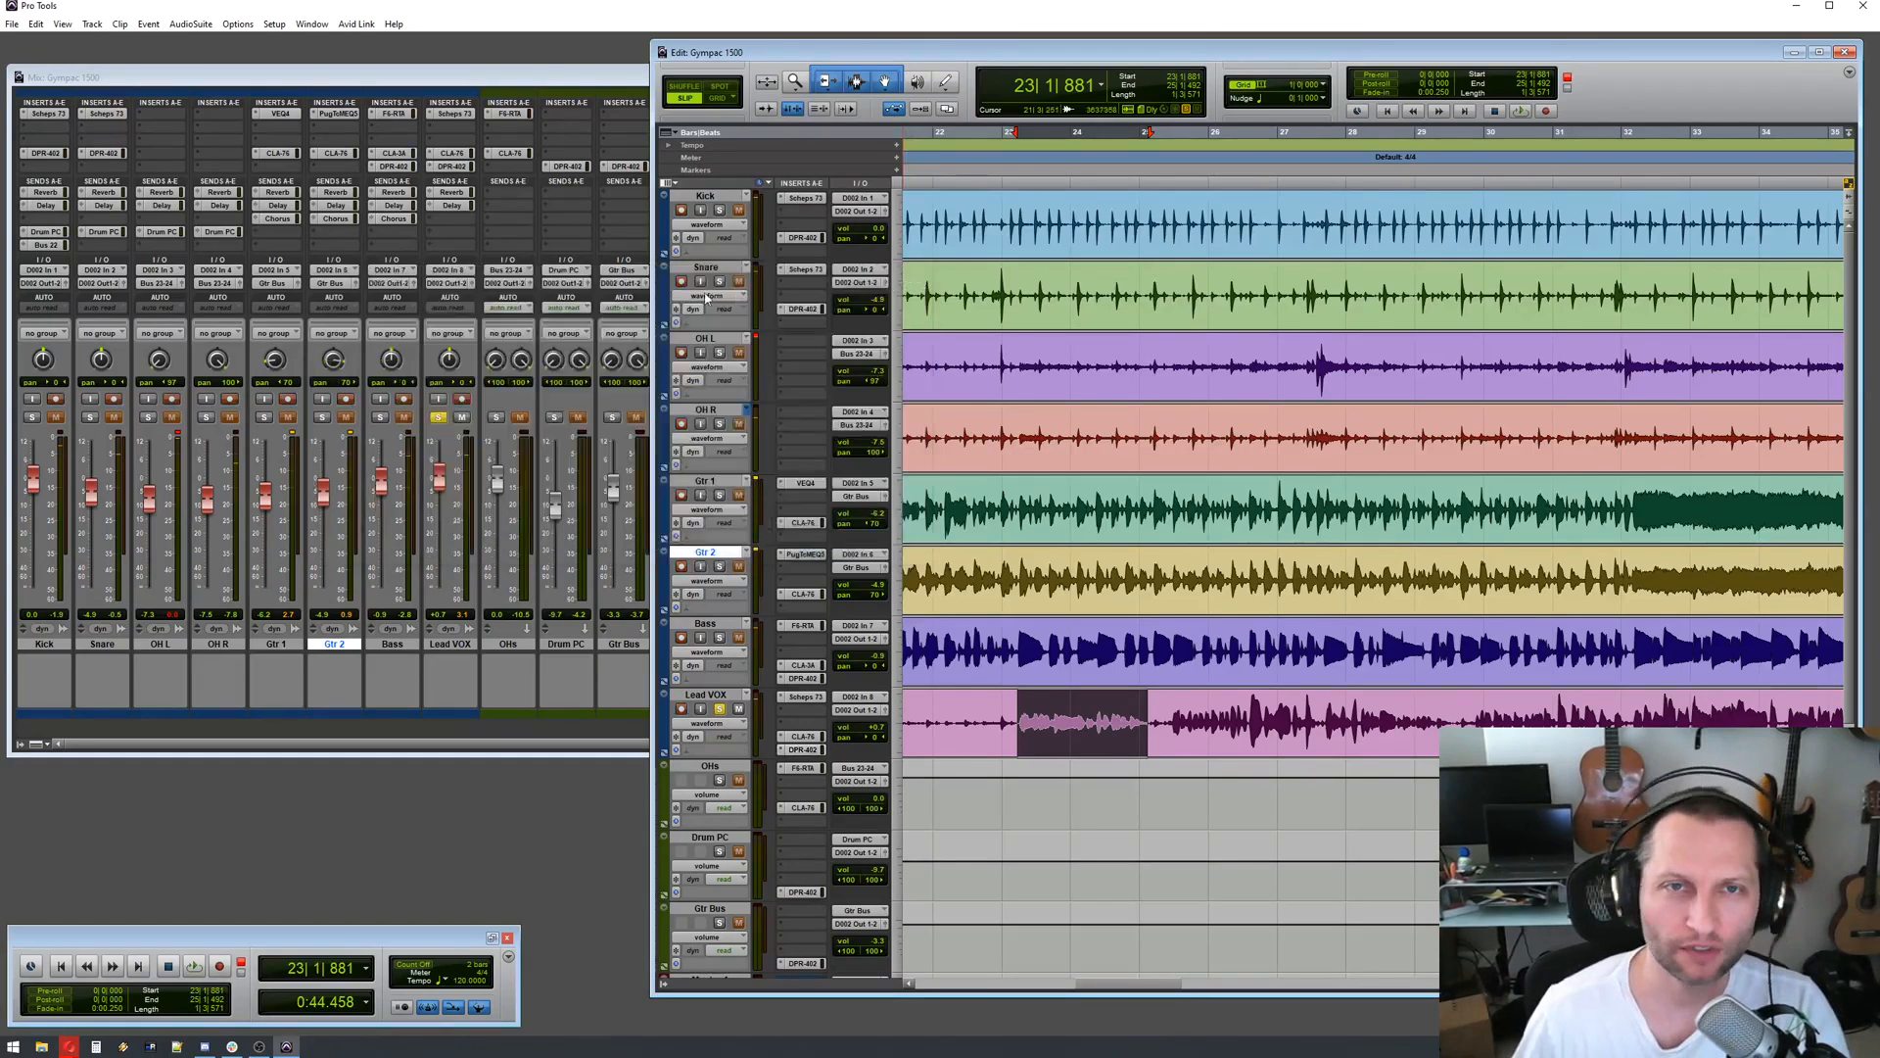
Add a send from Lead VOX to Bus 21 (Mono) in slot E, set its level to 0.0 dB, and close the send window.
left_click(525, 87)
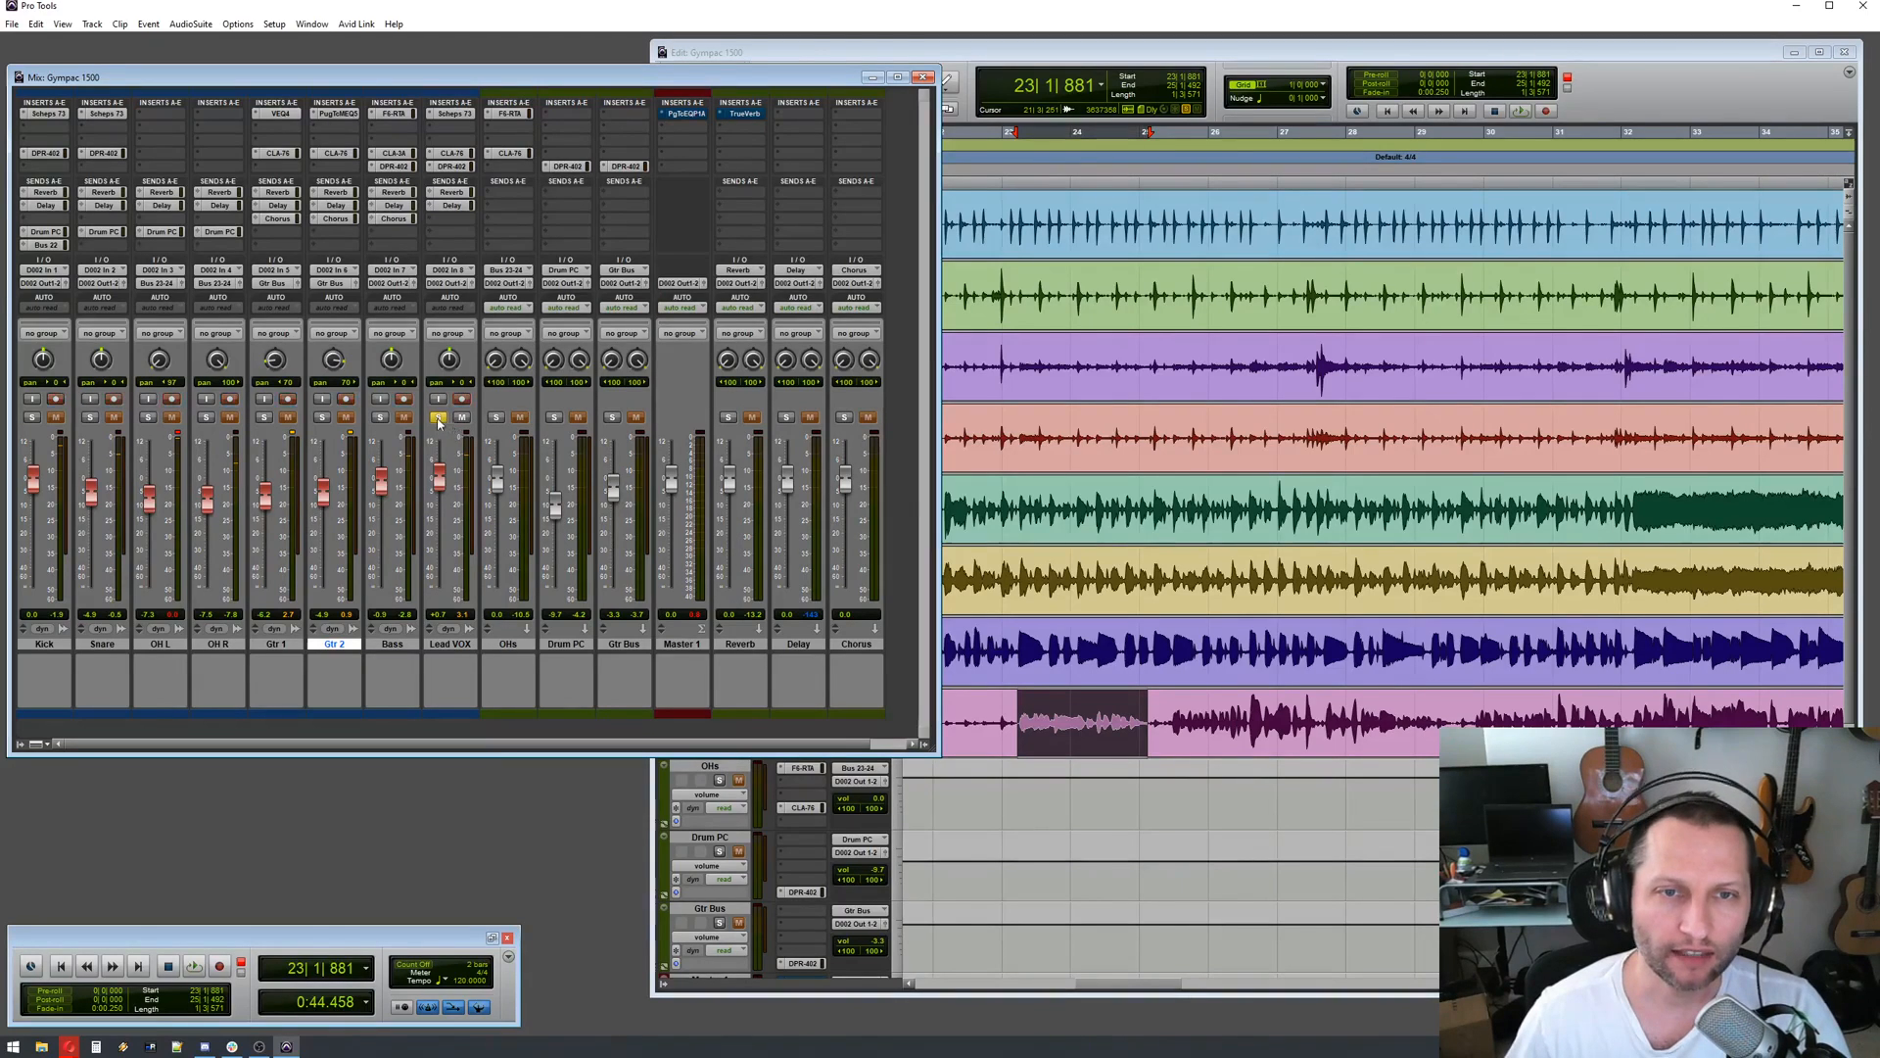
left_click(456, 253)
mouse_move(526, 310)
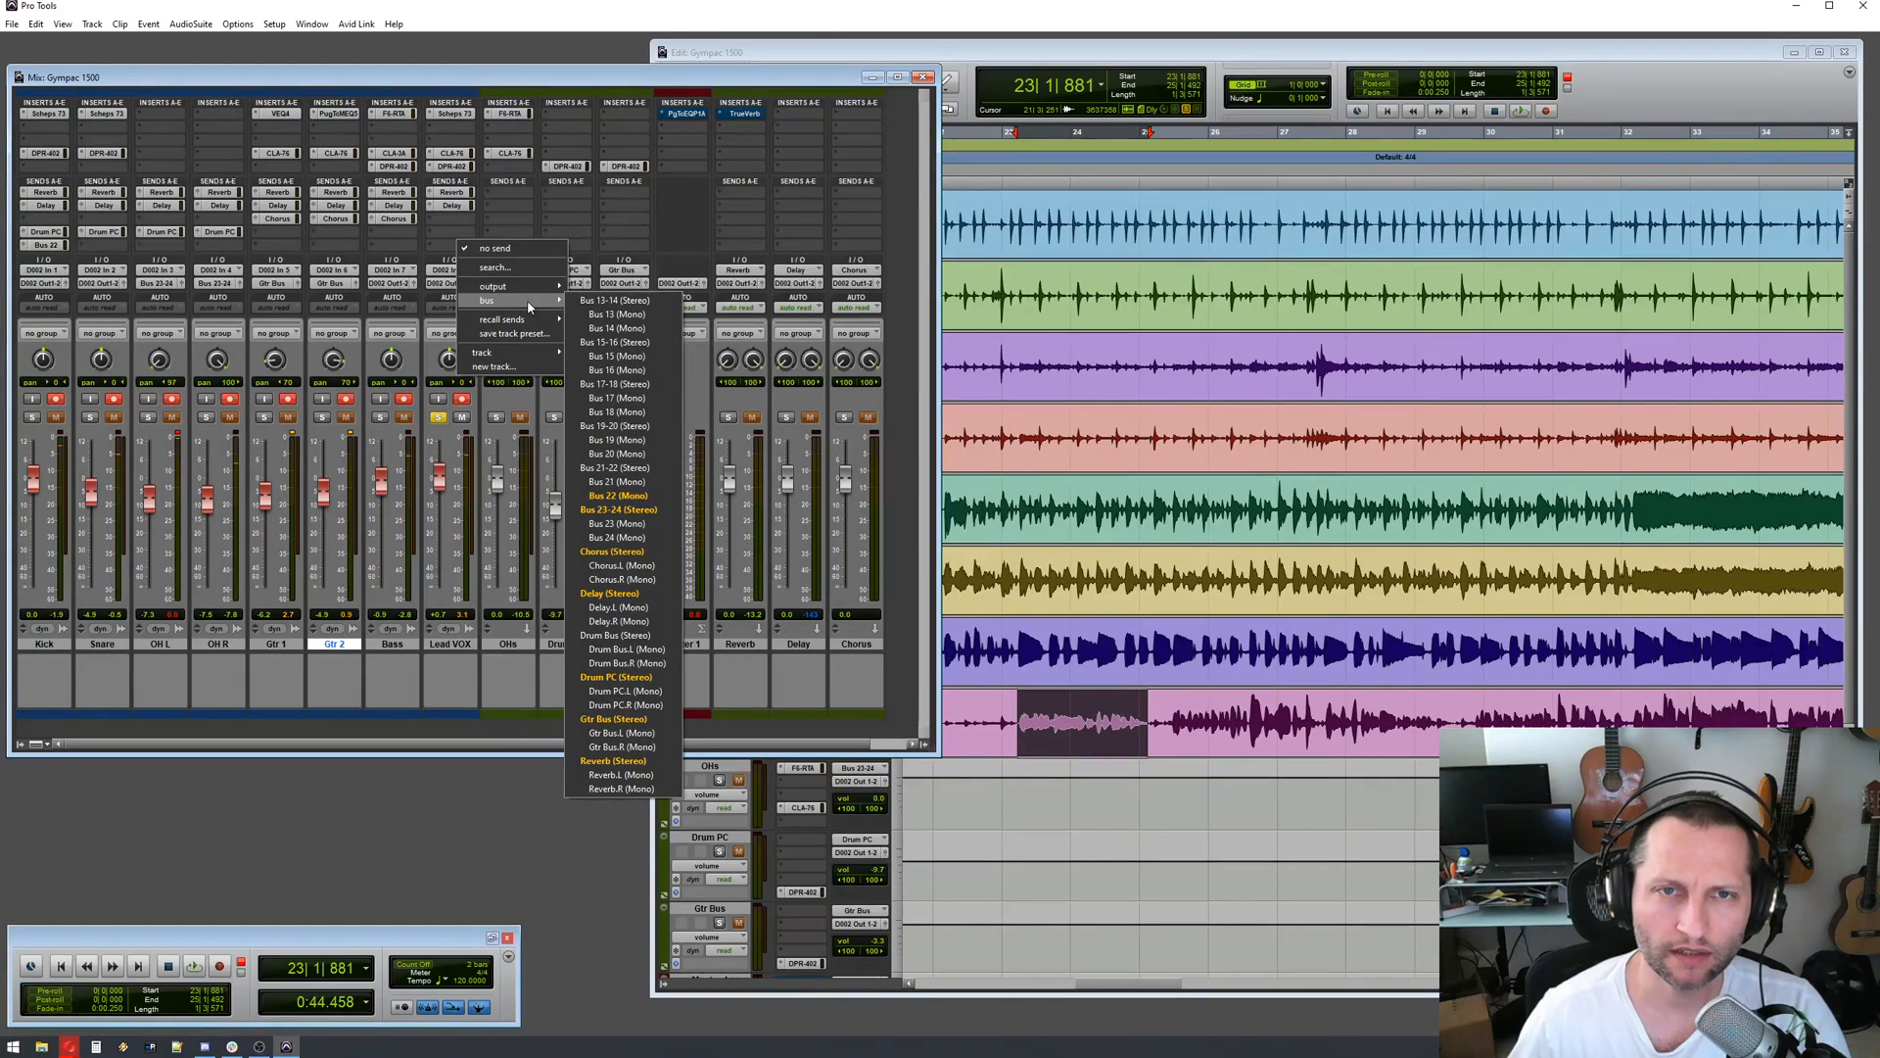
left_click(617, 482)
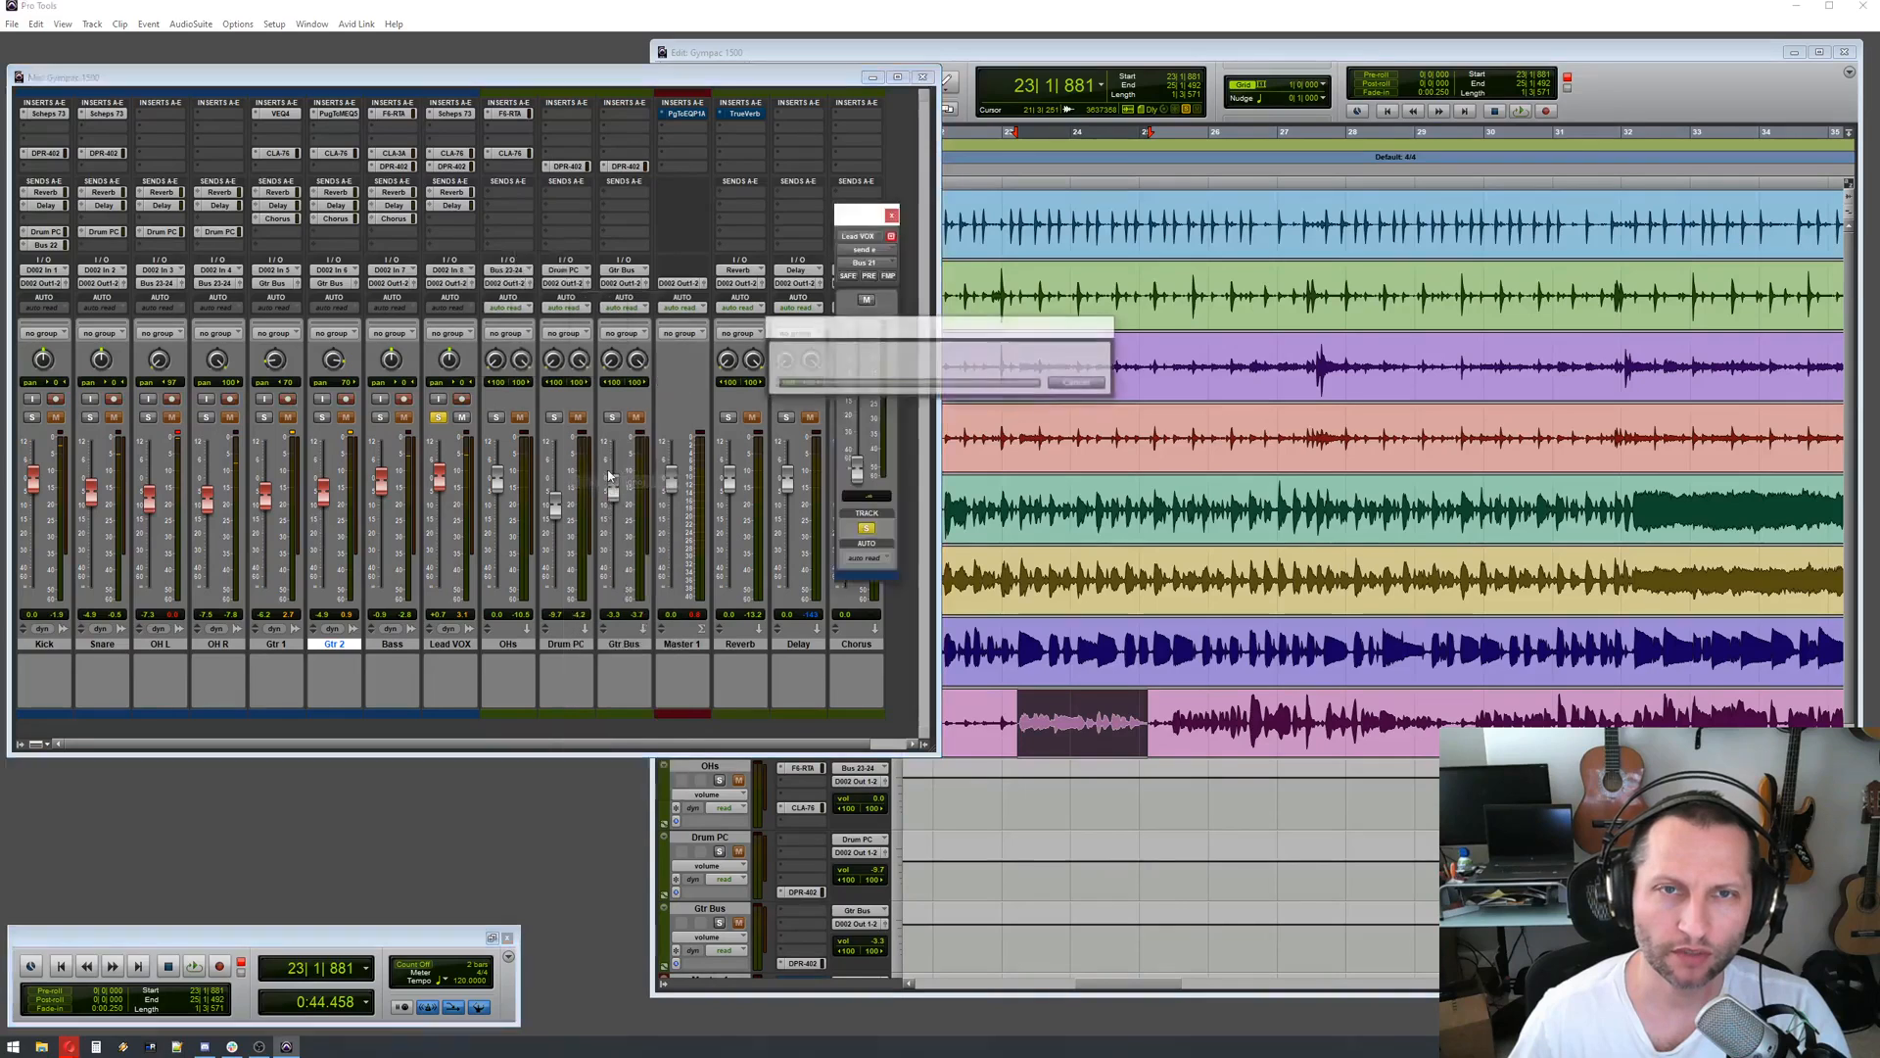
left_click(859, 475, "alt")
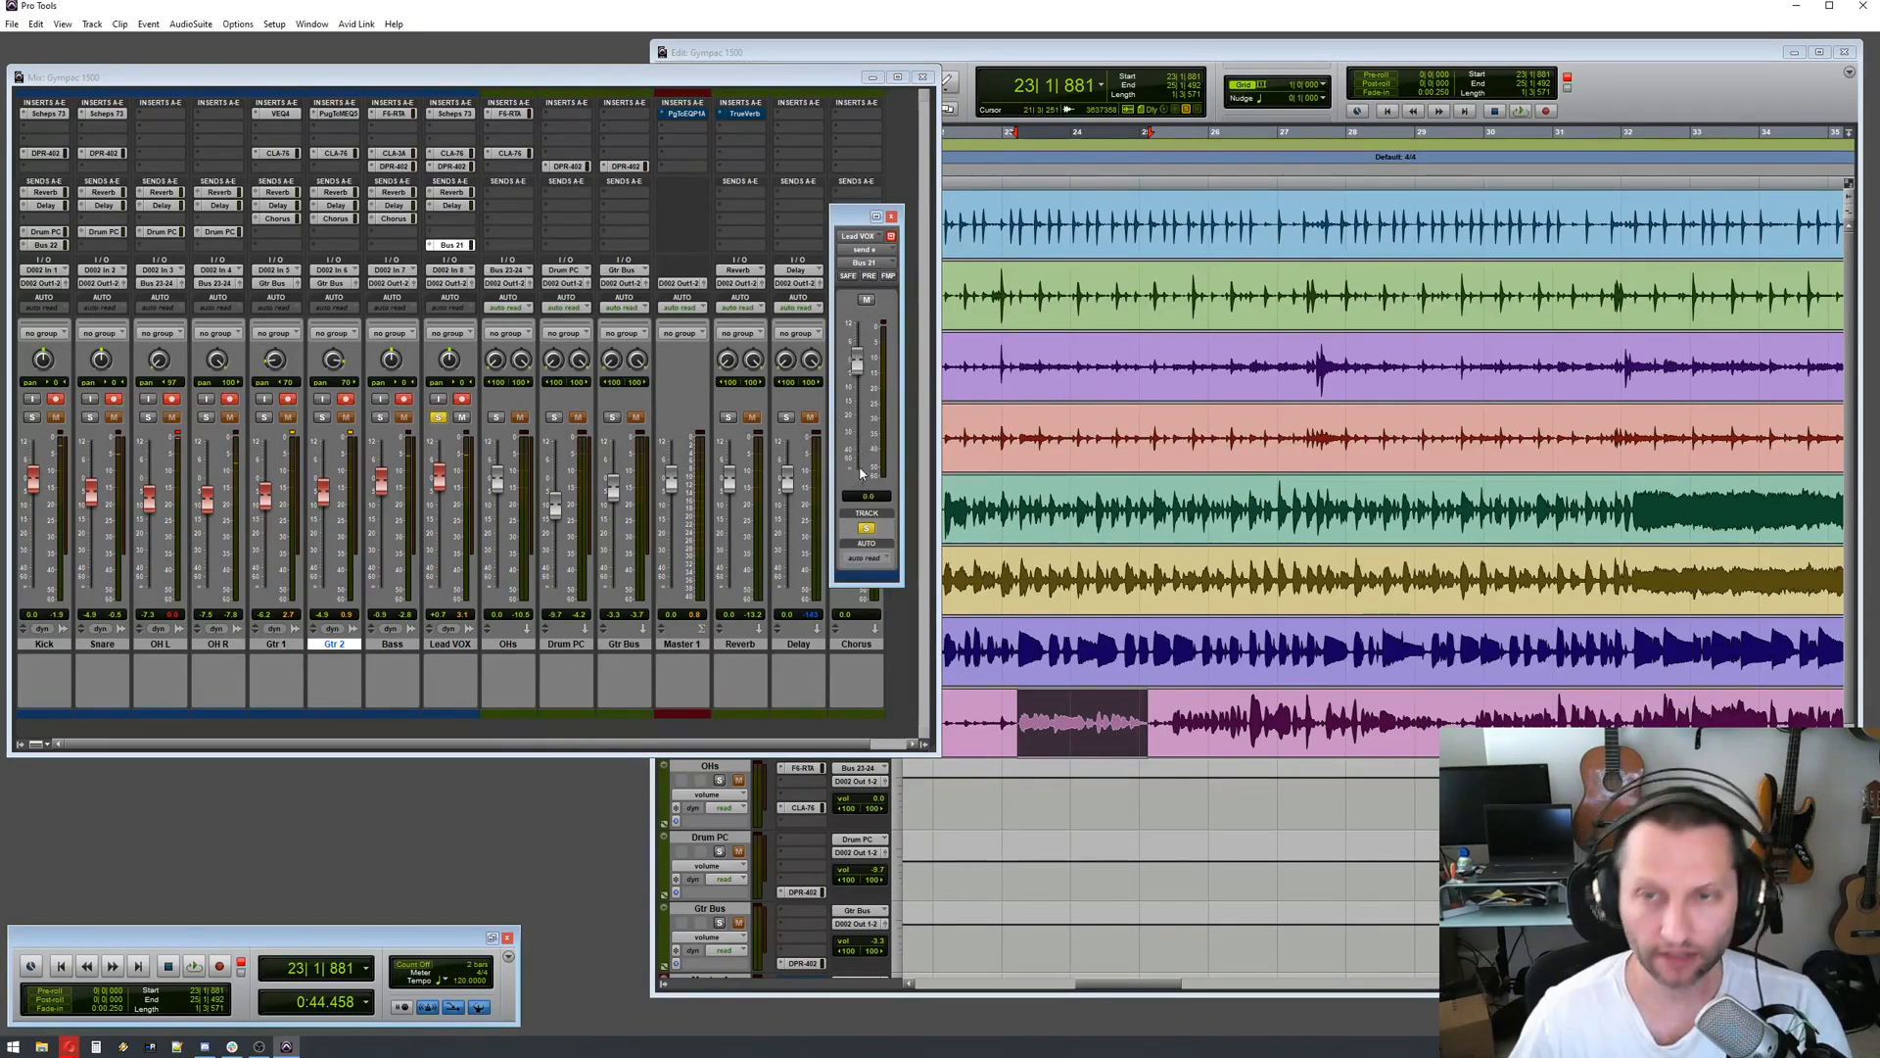
left_click(891, 236)
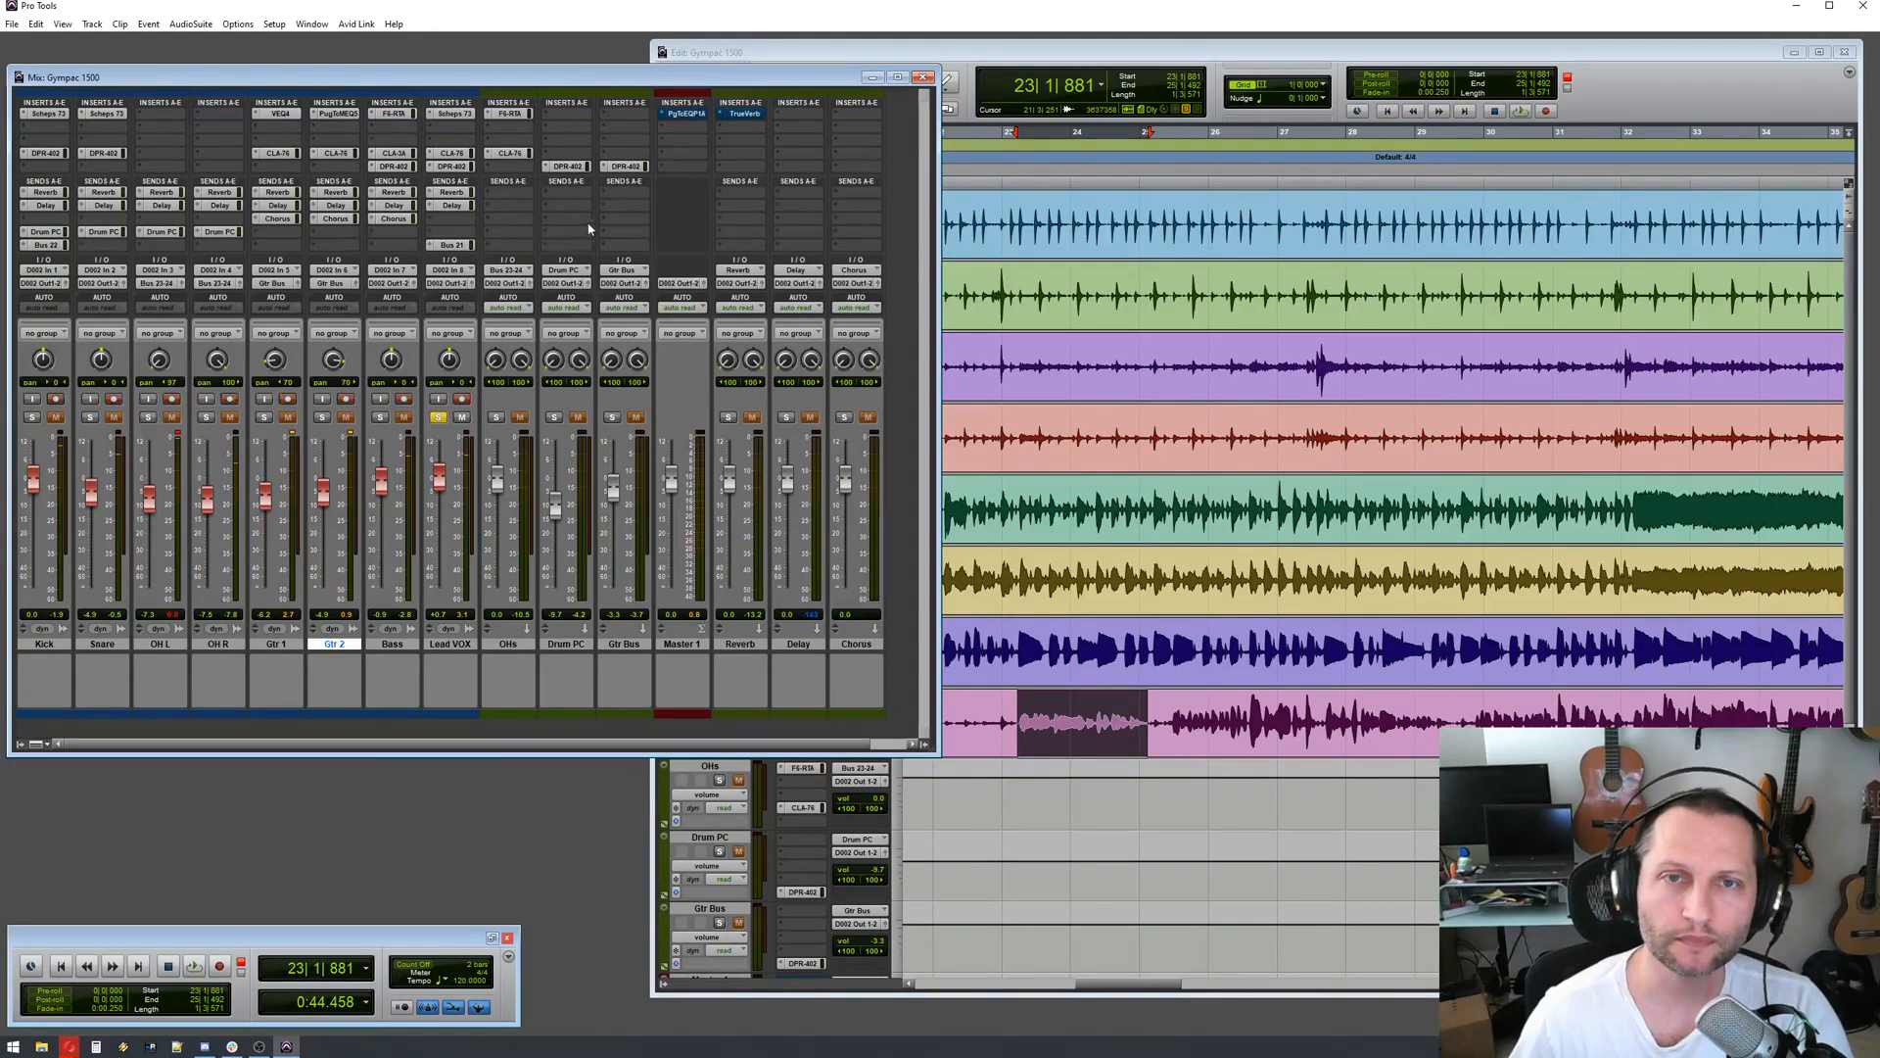
Open the DPR-402 on Gtr Bus and set its key input to Bus 21 (Mono).
left_click(627, 166)
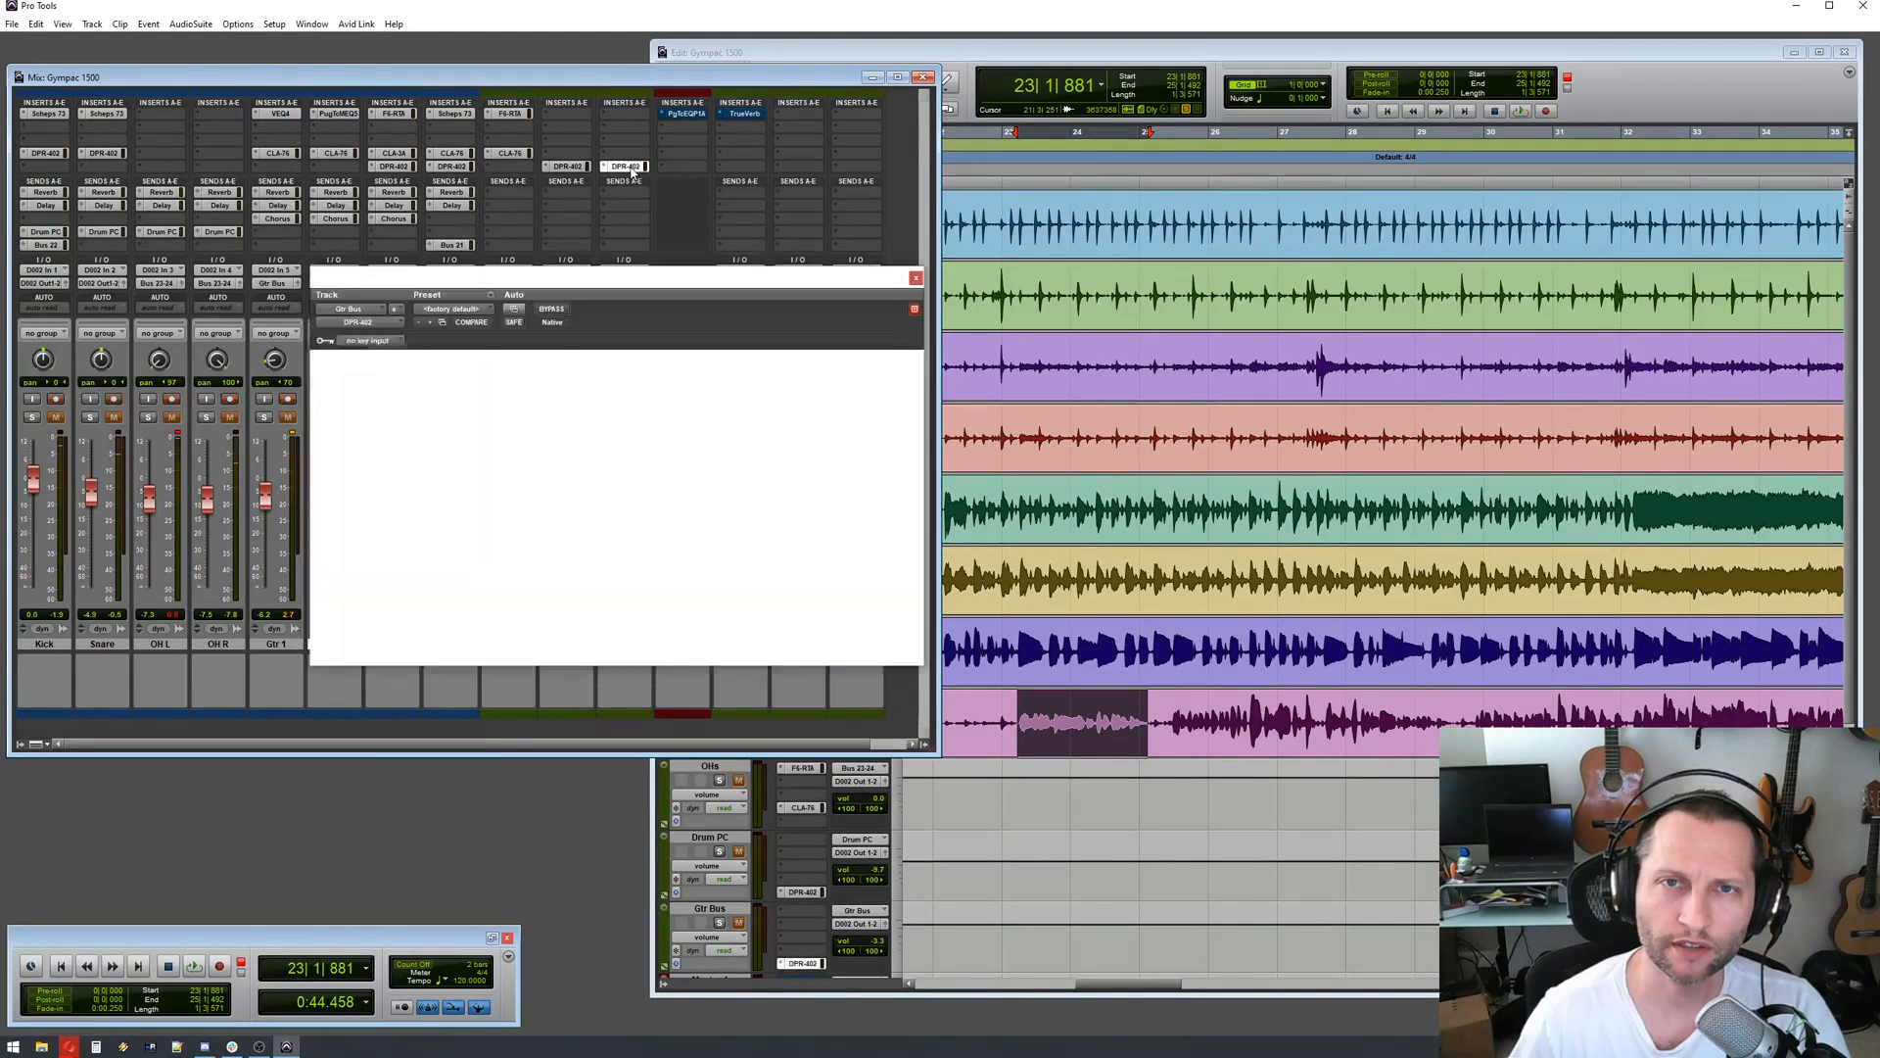
left_click(383, 346)
mouse_move(436, 395)
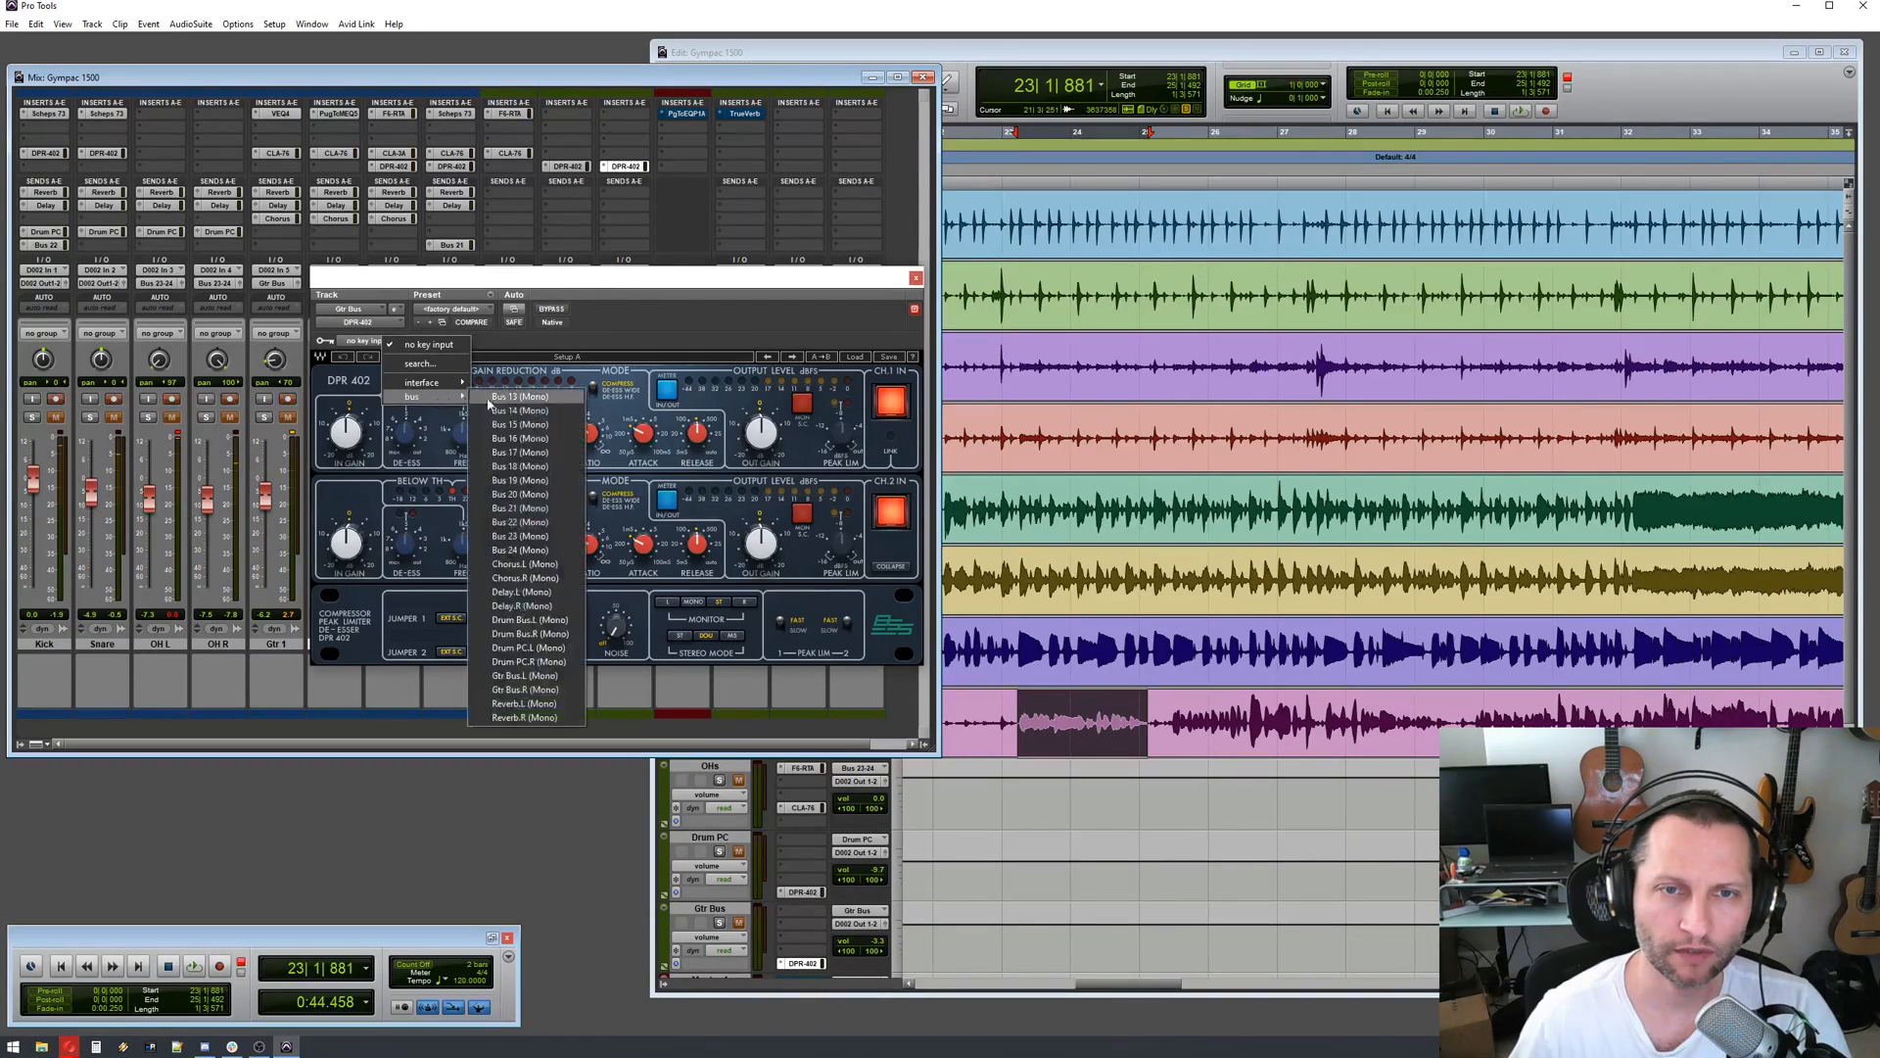
left_click(512, 507)
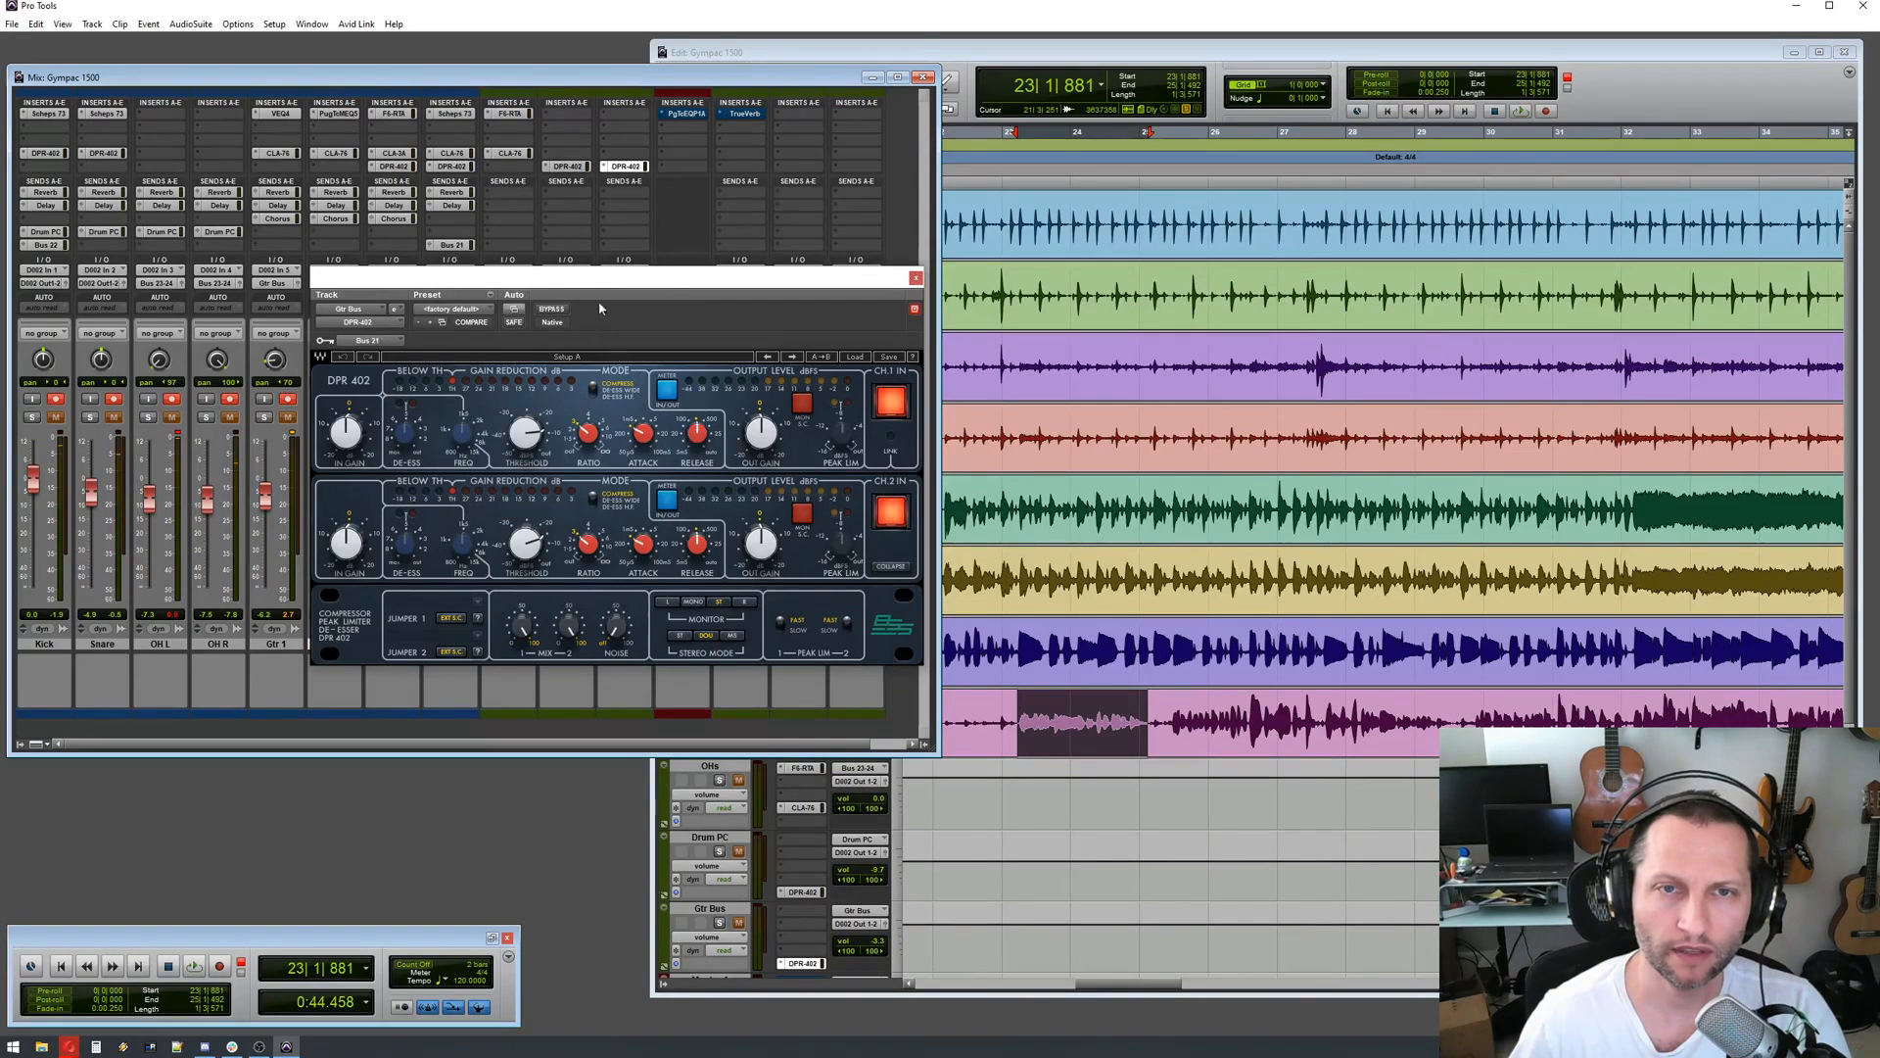
Move the Gtr Bus DPR-402 clear of the mixer and audition from 22|3|548, just before the vocal phrase.
left_click_drag(670, 274, 1084, 199)
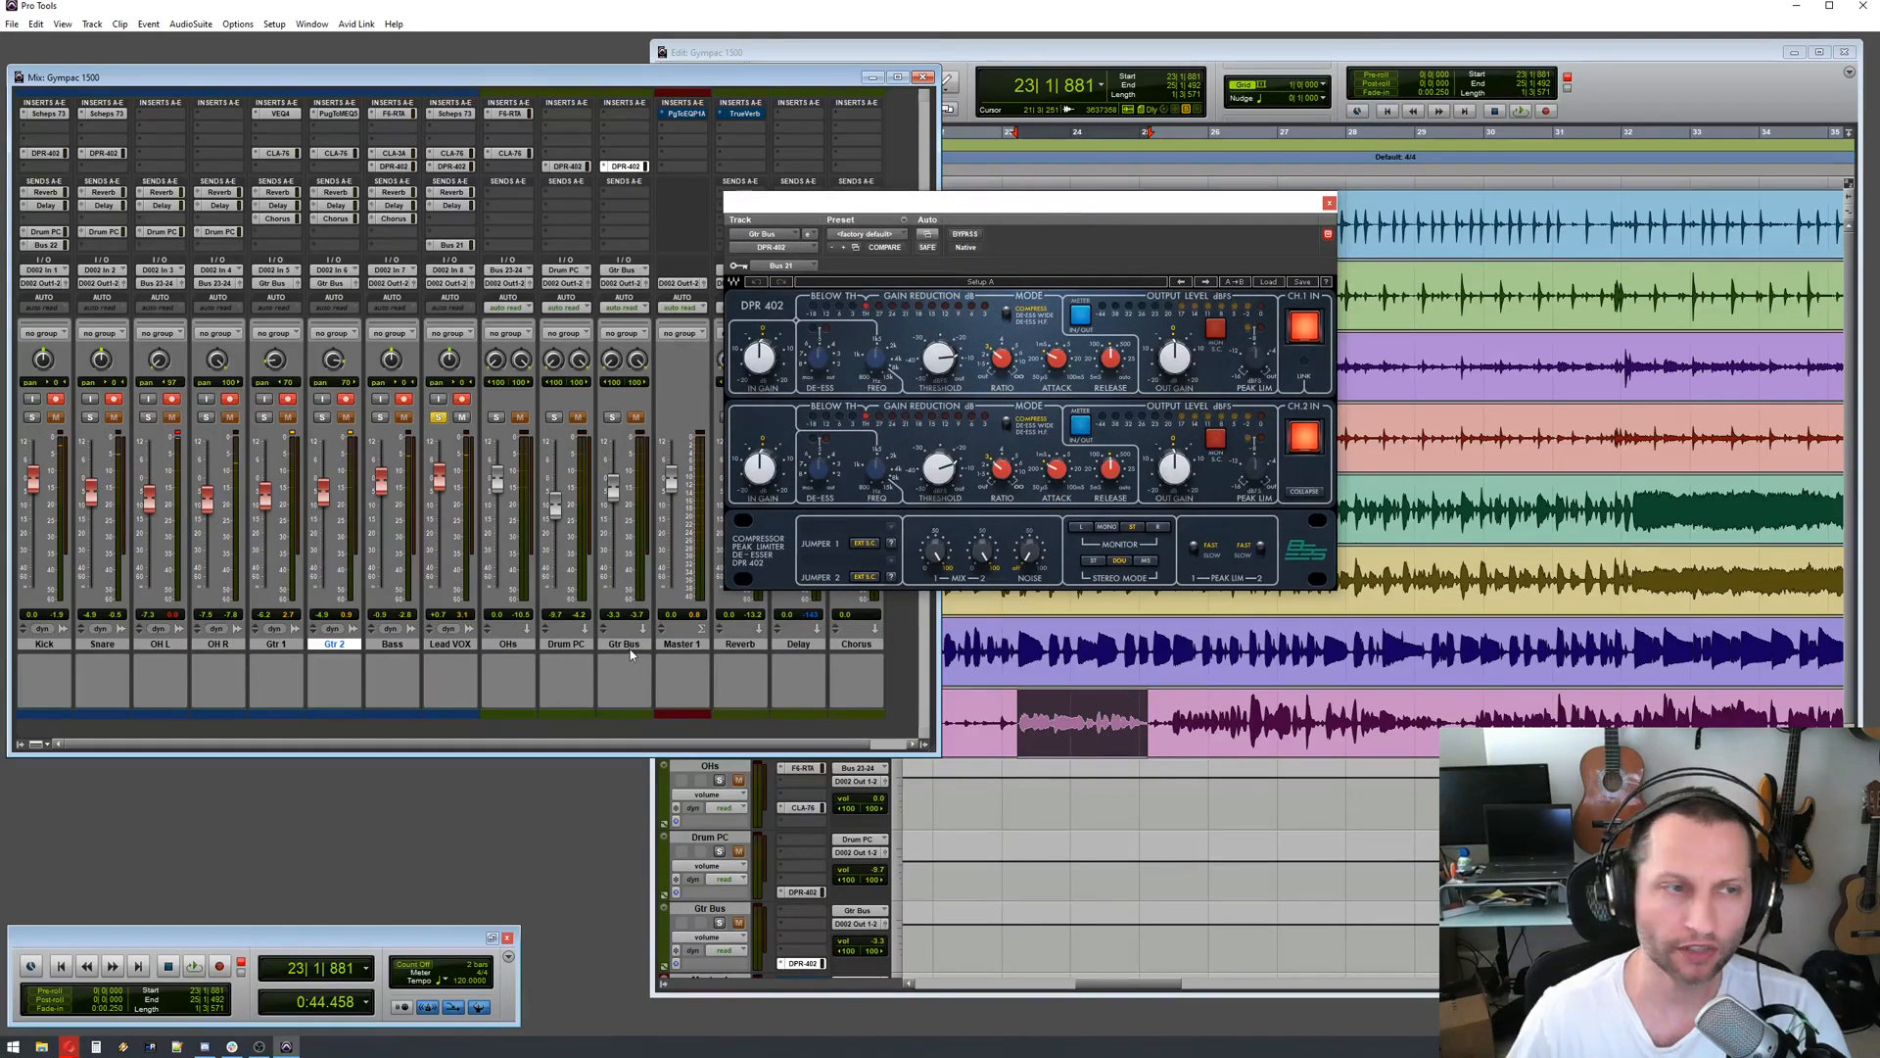
left_click(1003, 730)
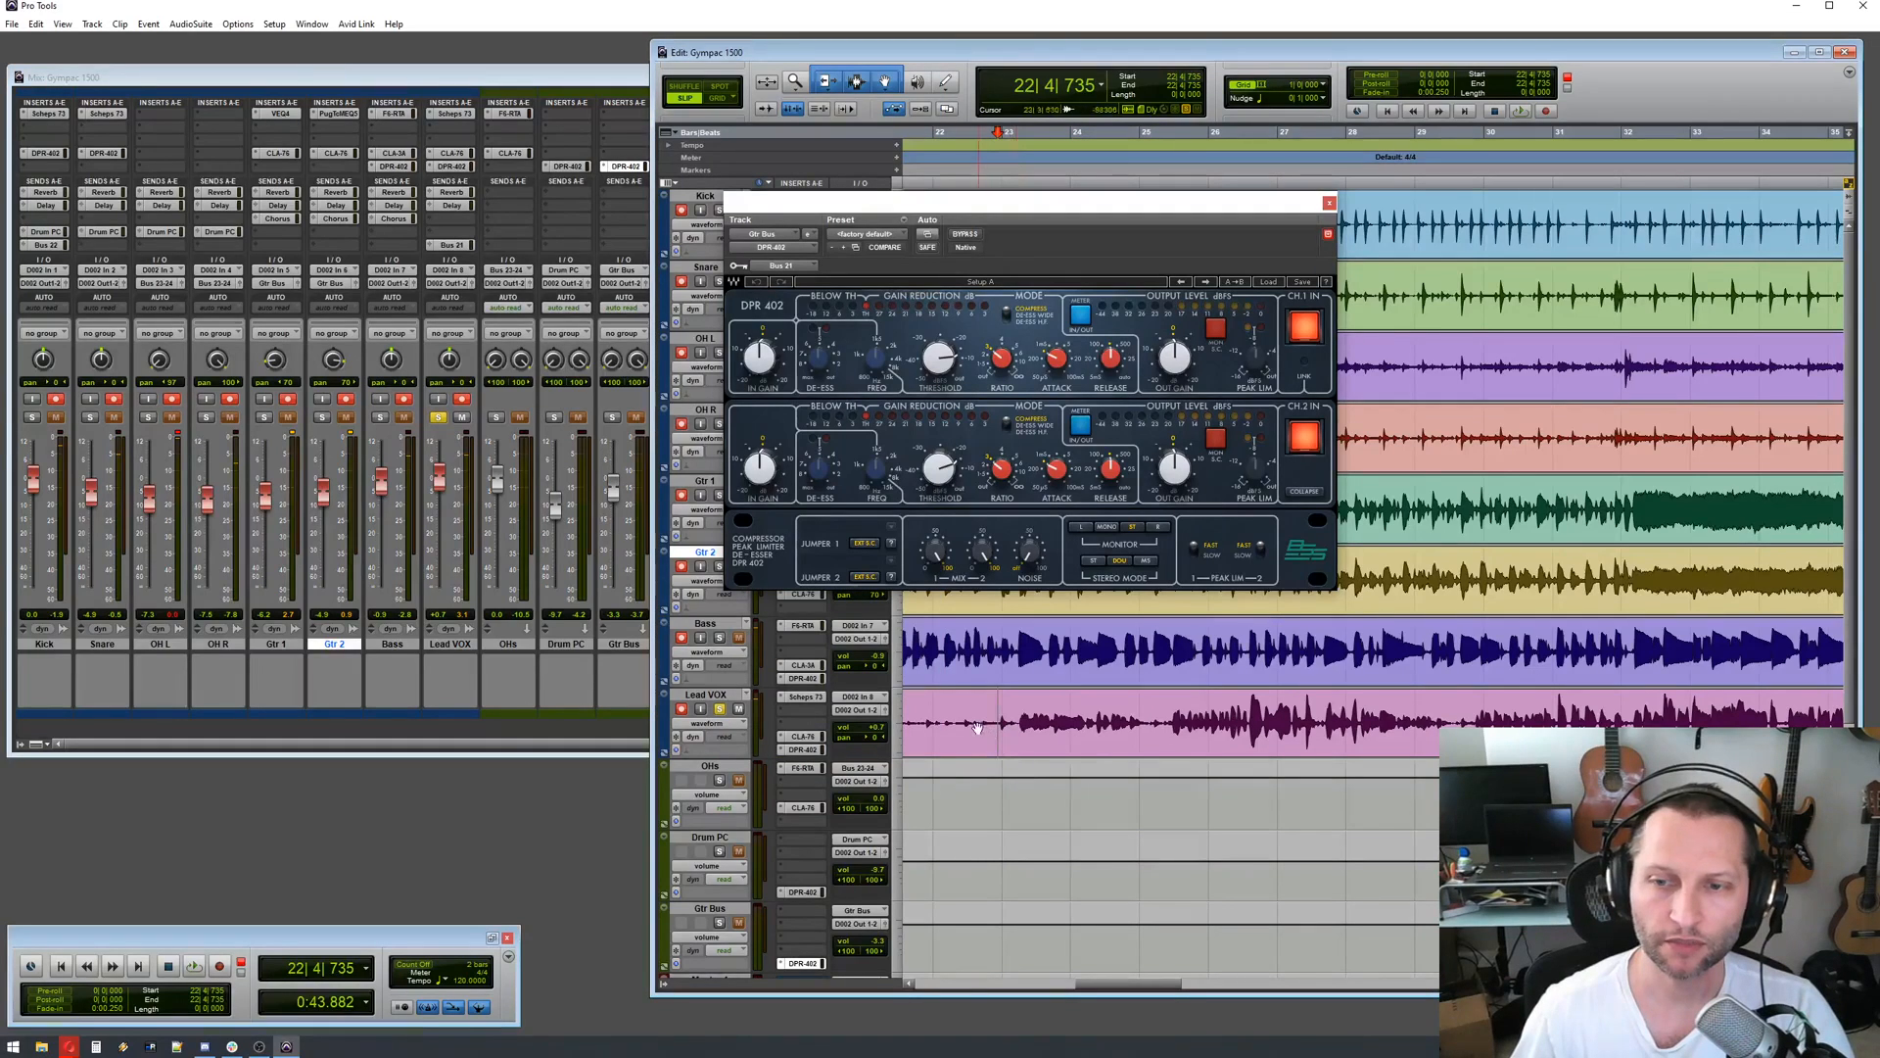
left_click(976, 726)
key("space")
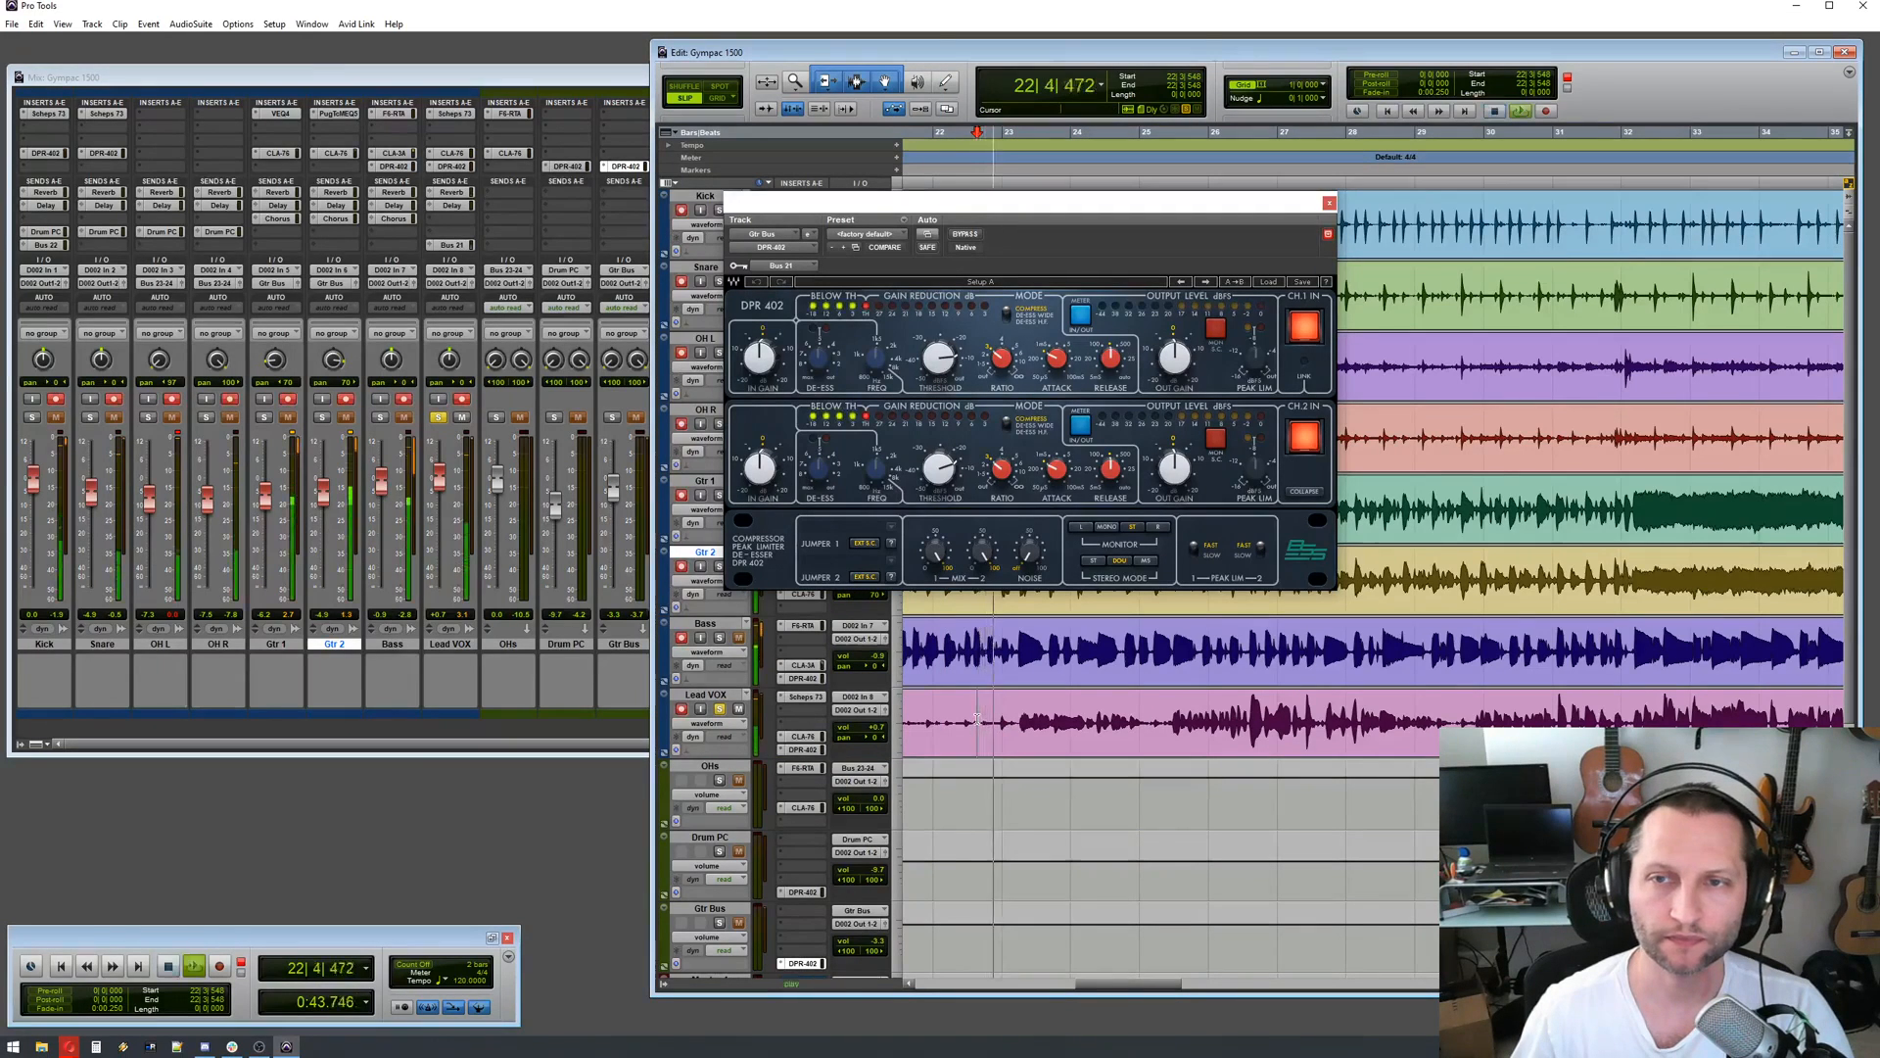
key("space")
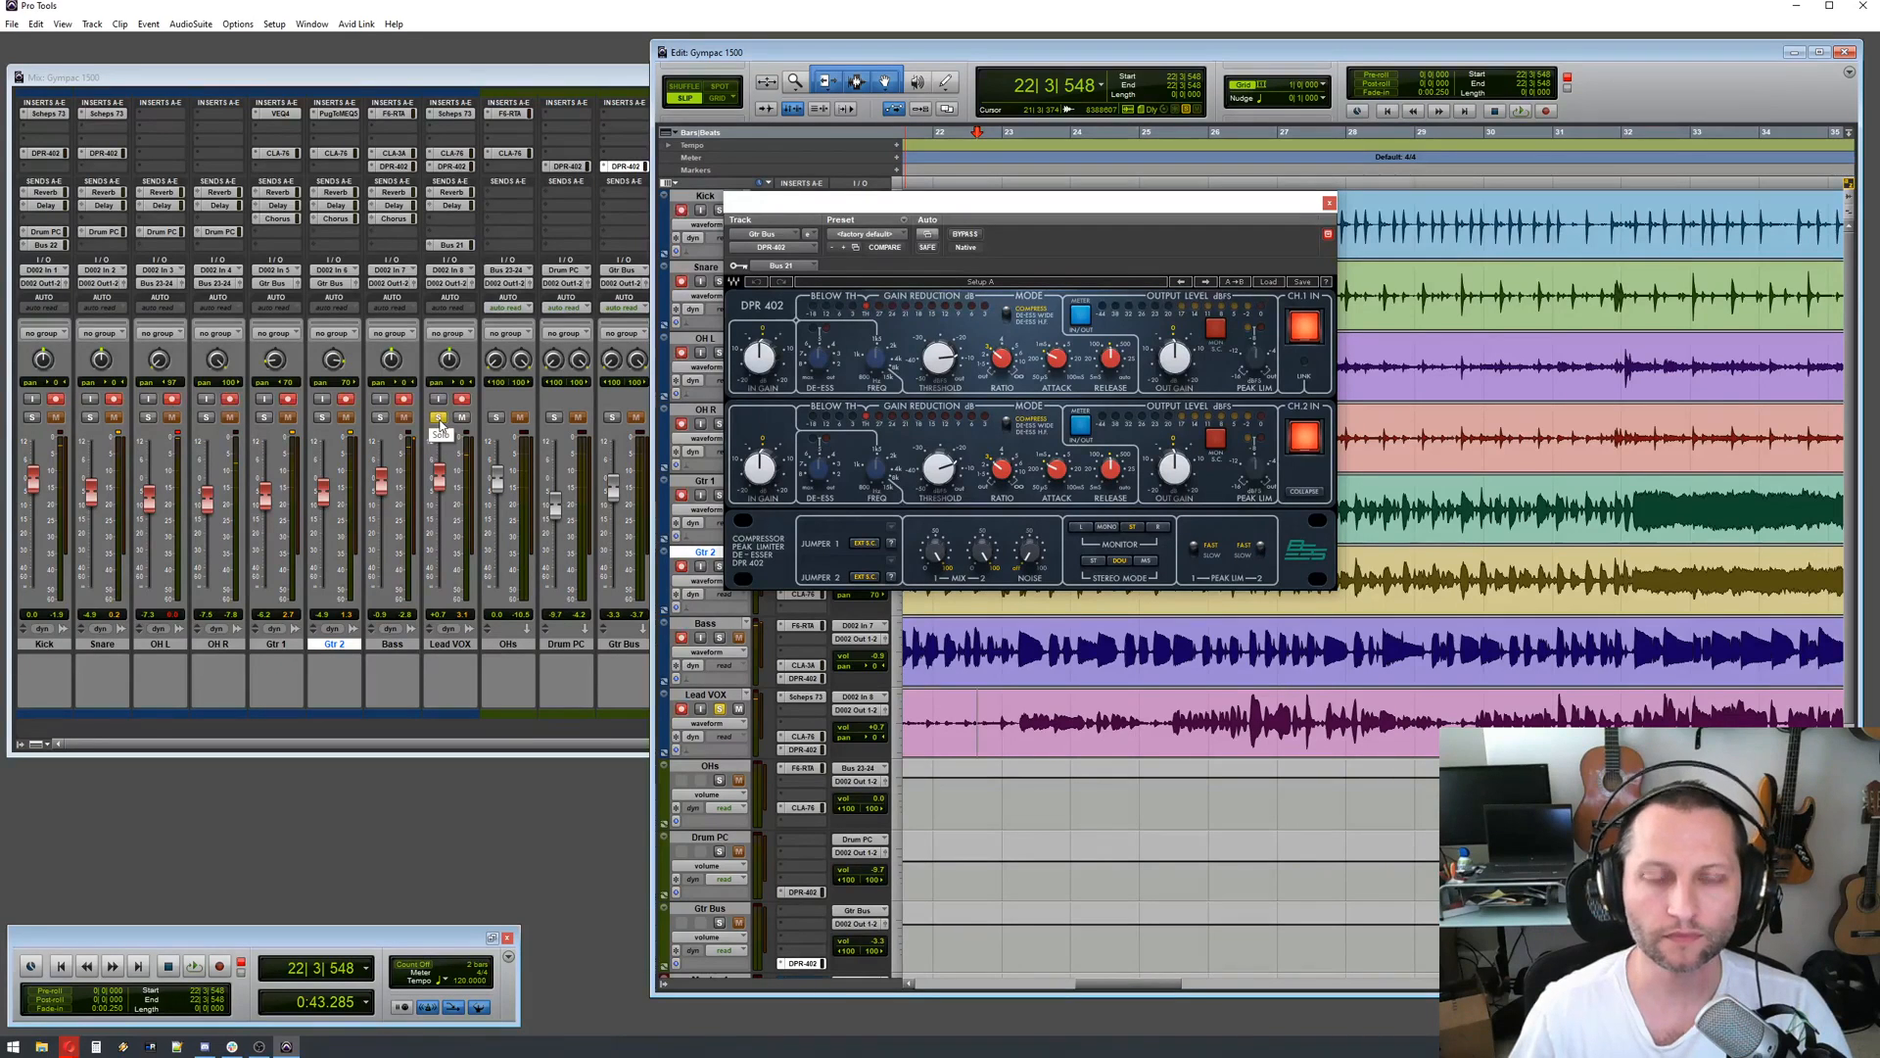
Solo Gtr Bus, Gtr 1 and Gtr 2 alongside Lead VOX and audition the vocal-keyed compression on the guitars.
left_click(612, 418)
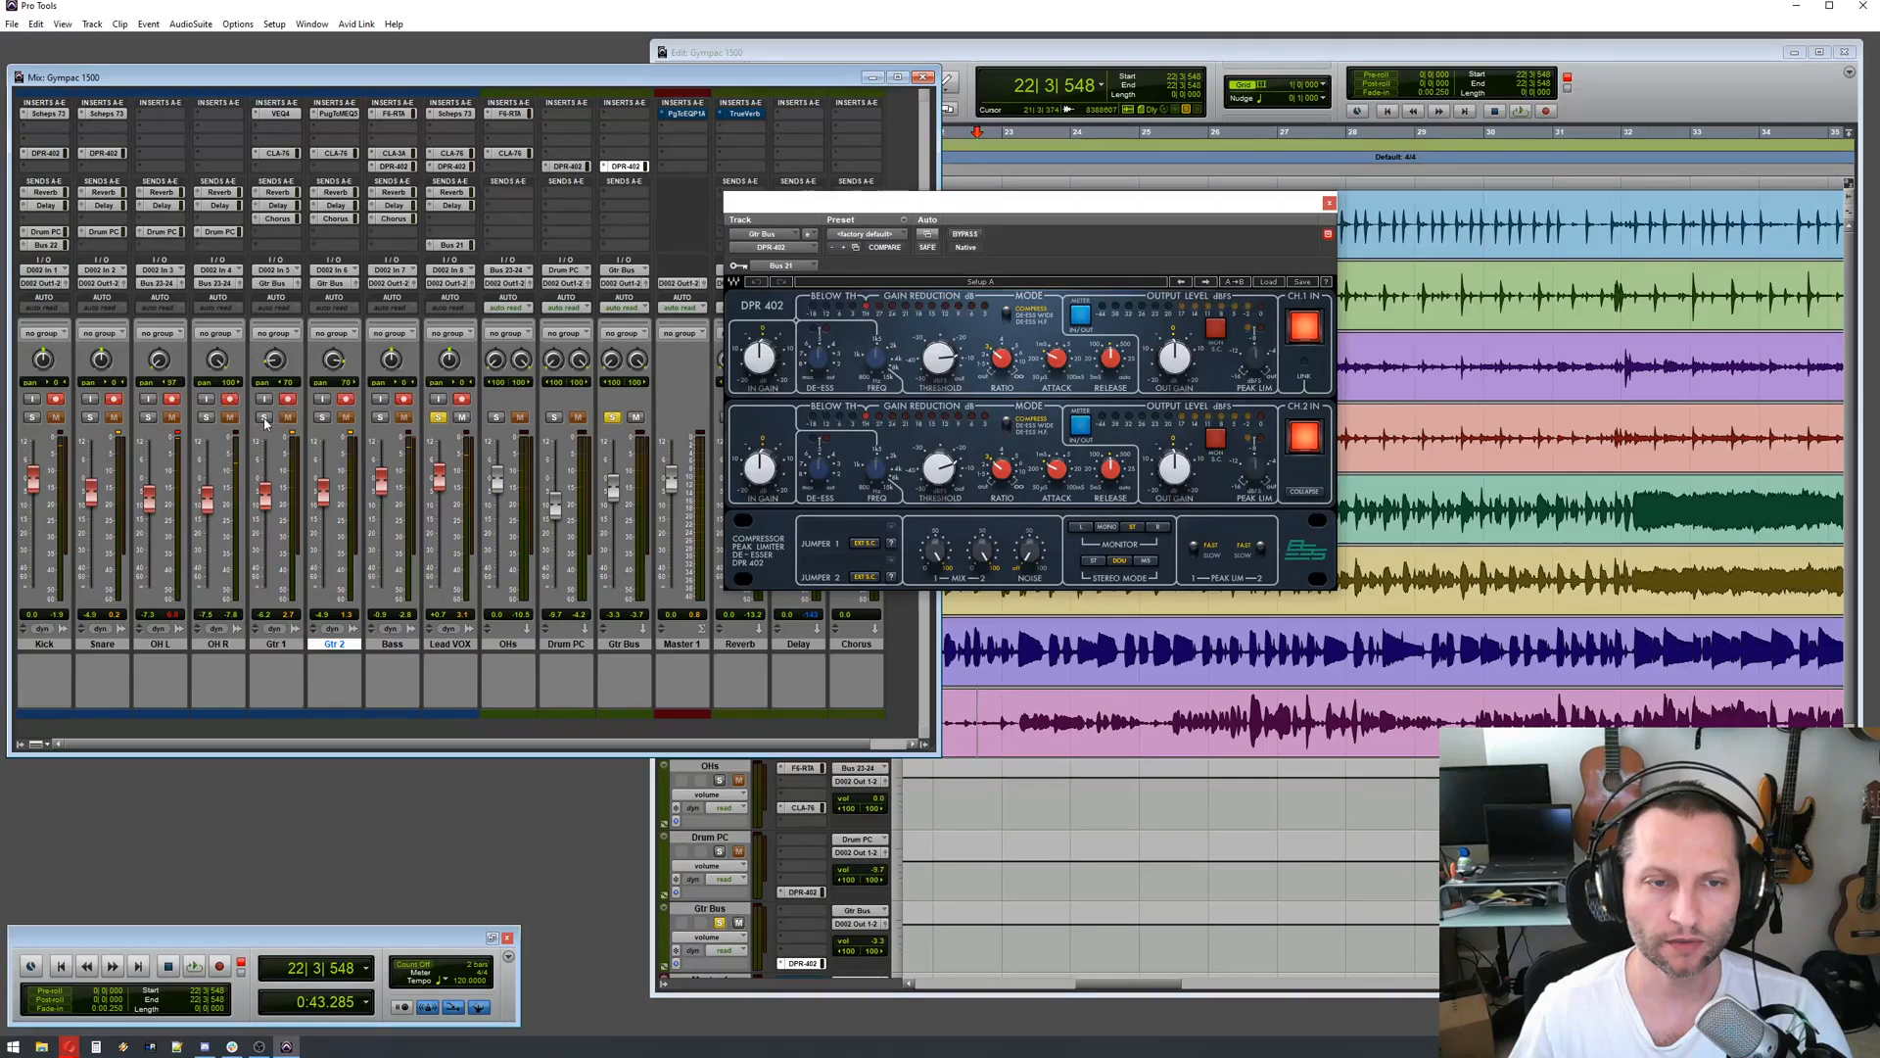
key("space")
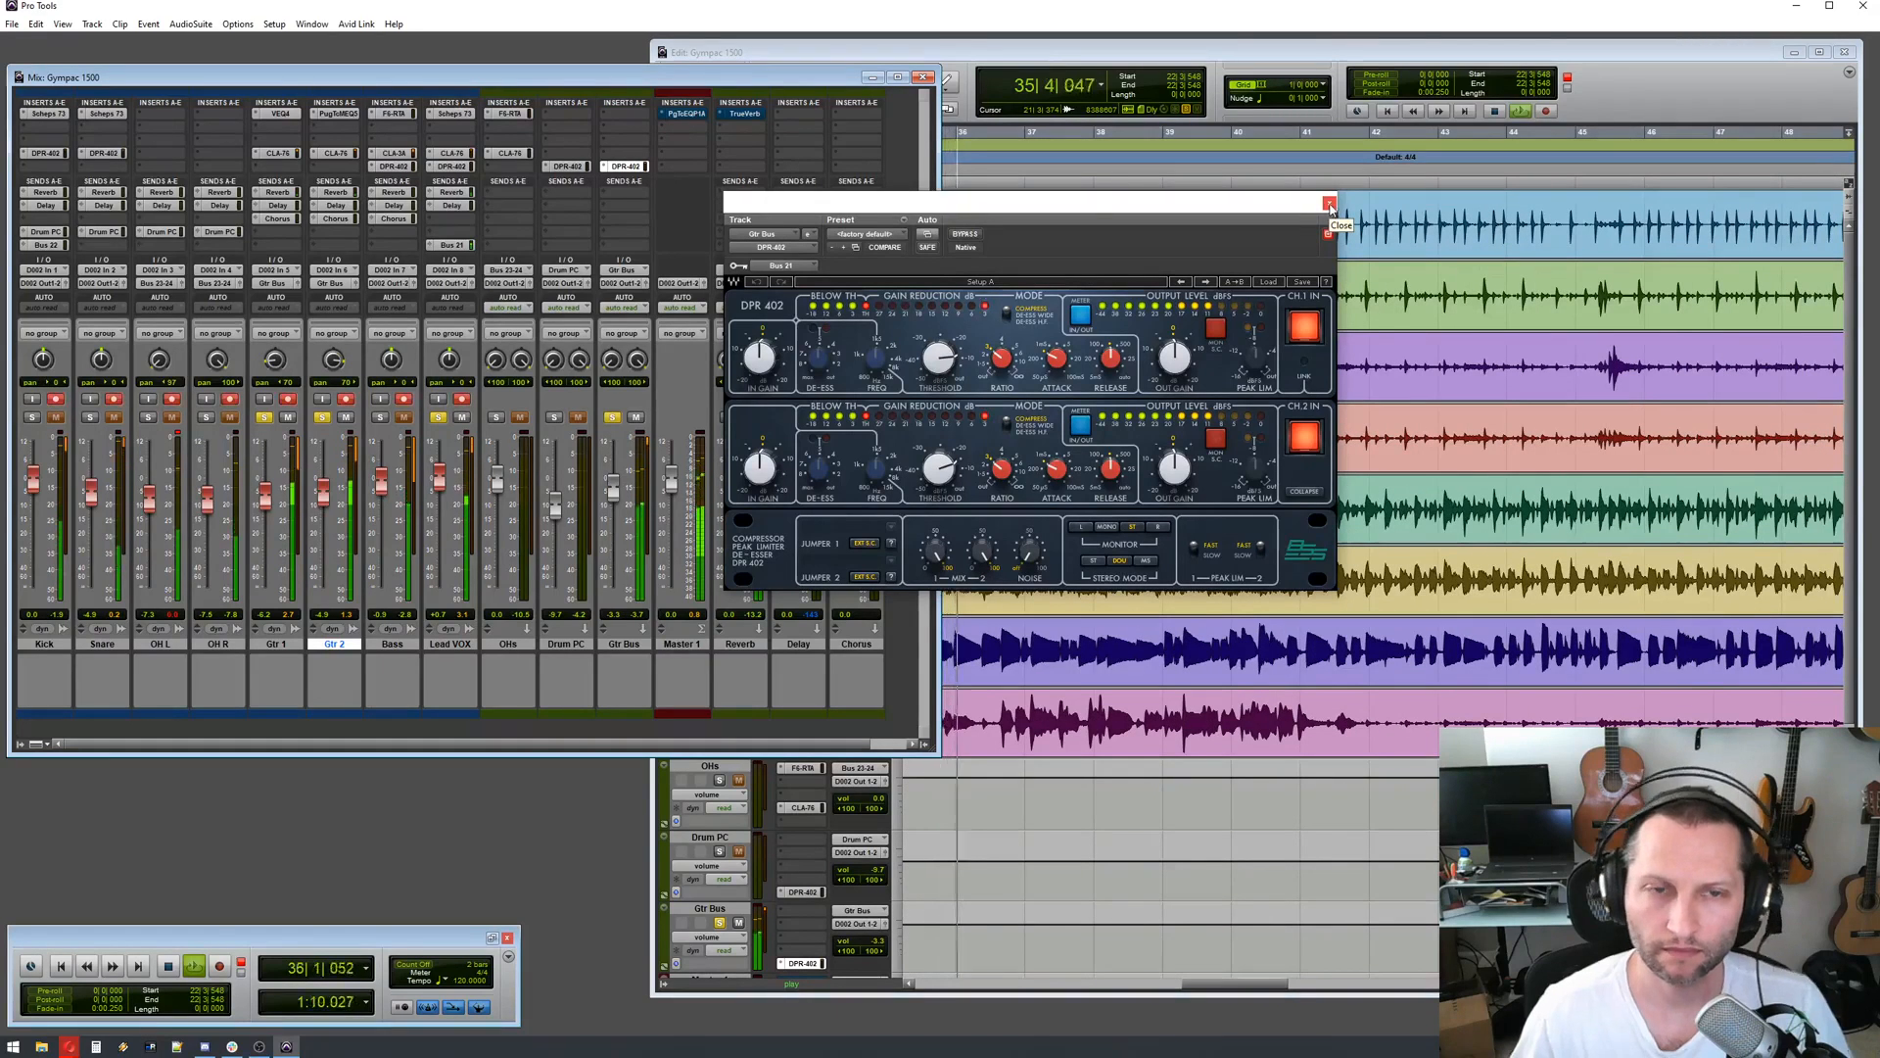
key("space")
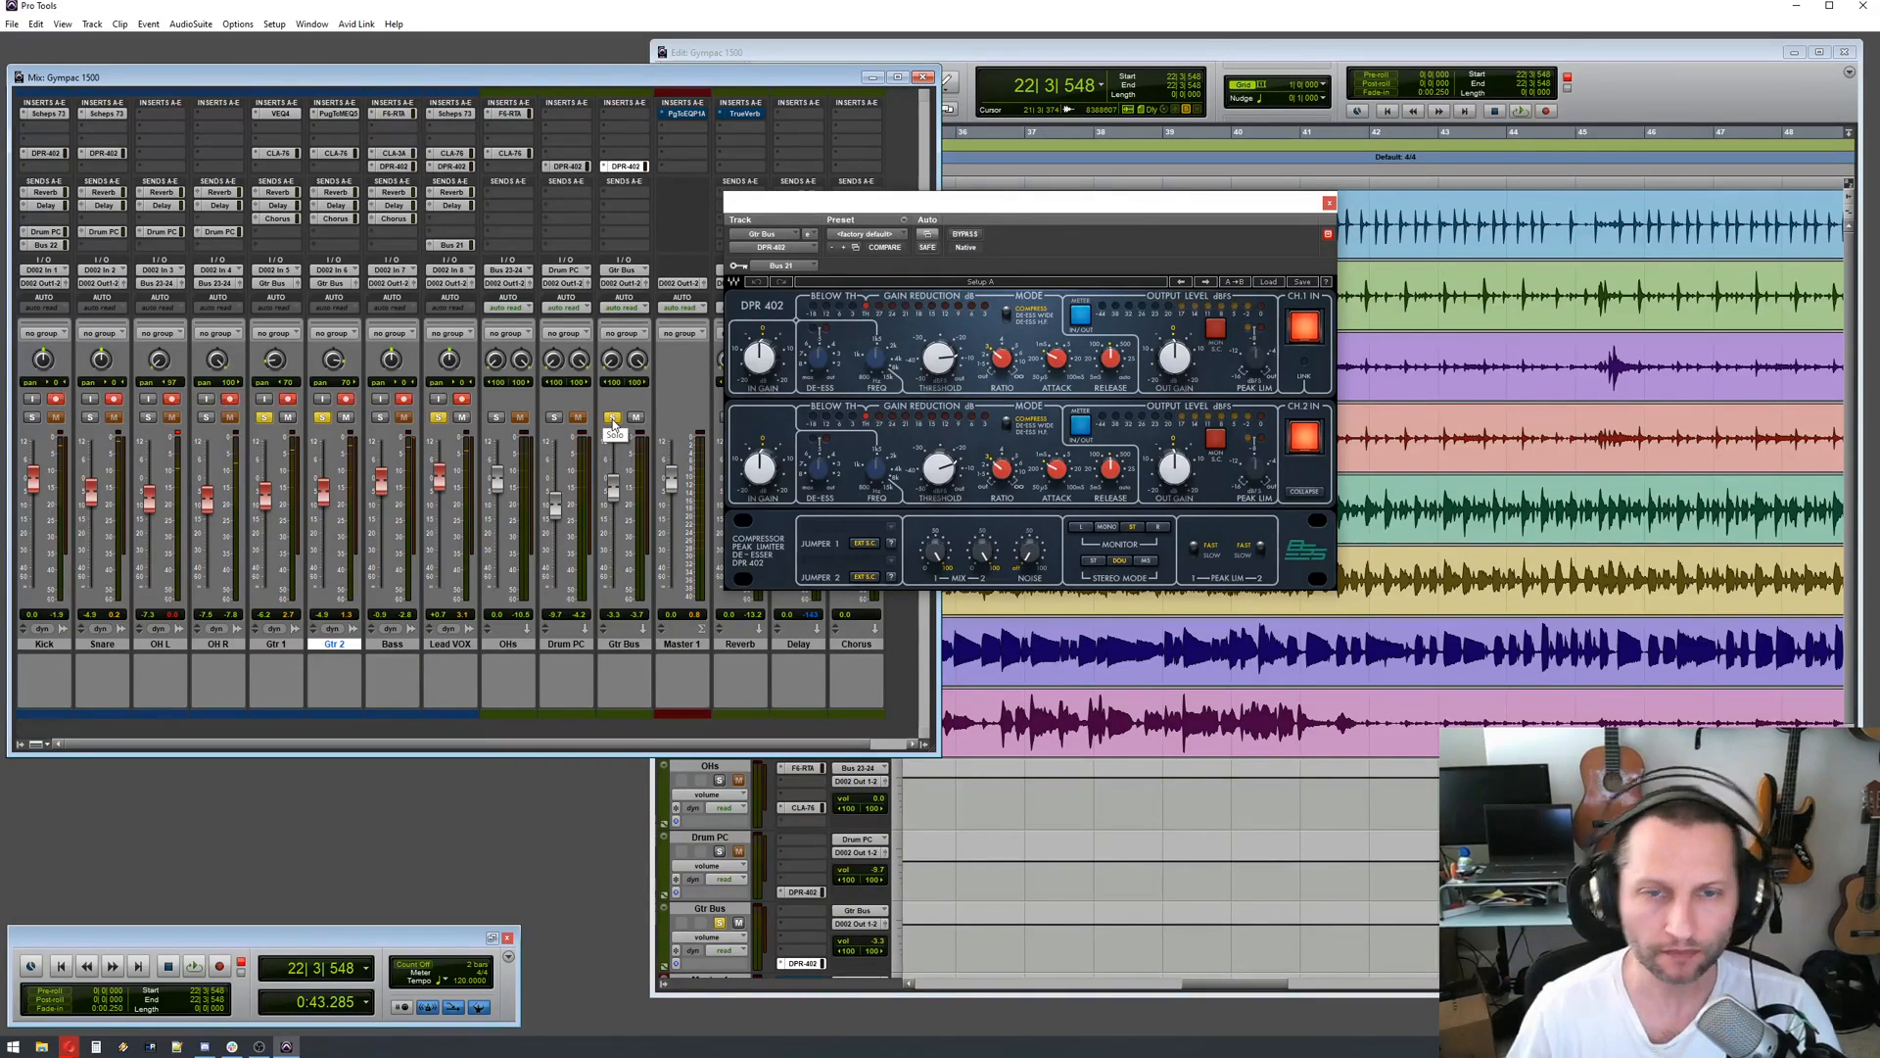
Clear the track solos, close the Gtr Bus DPR-402, and return the playback position to the session start.
left_click(613, 420)
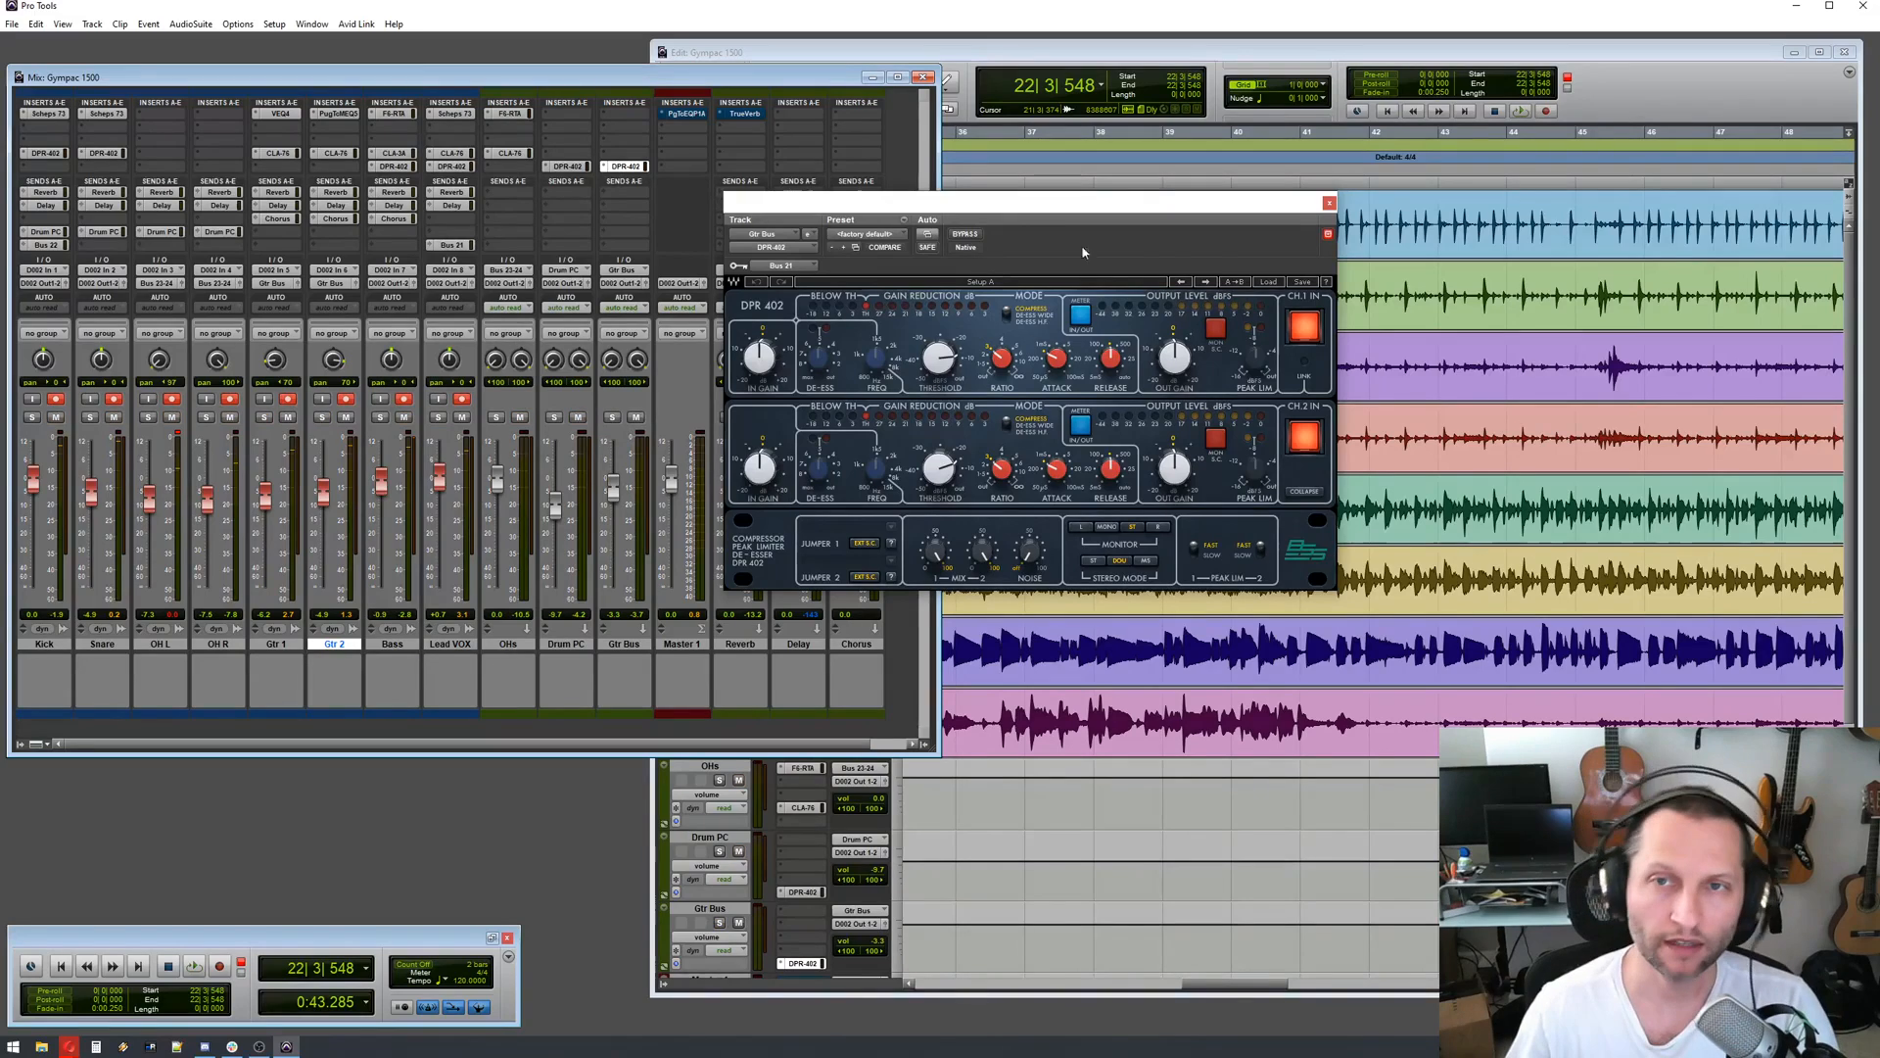
left_click(1329, 203)
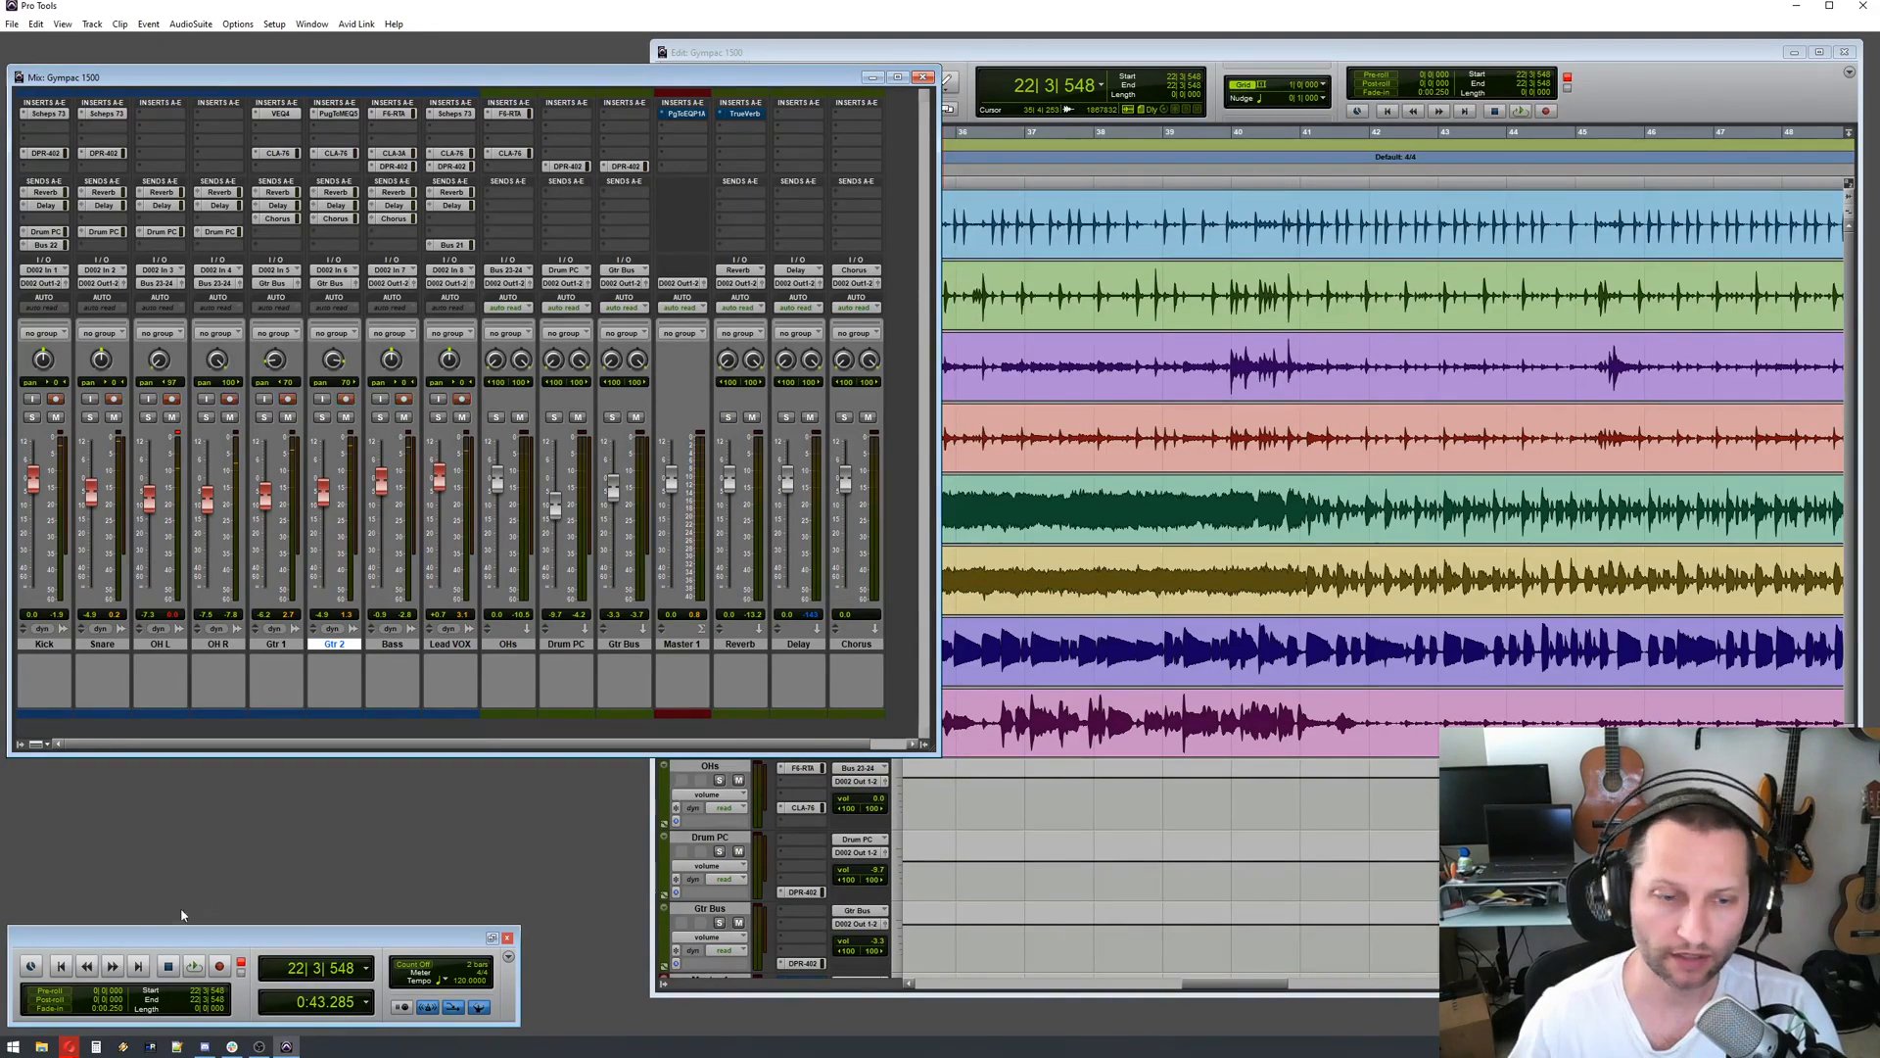
left_click(61, 966)
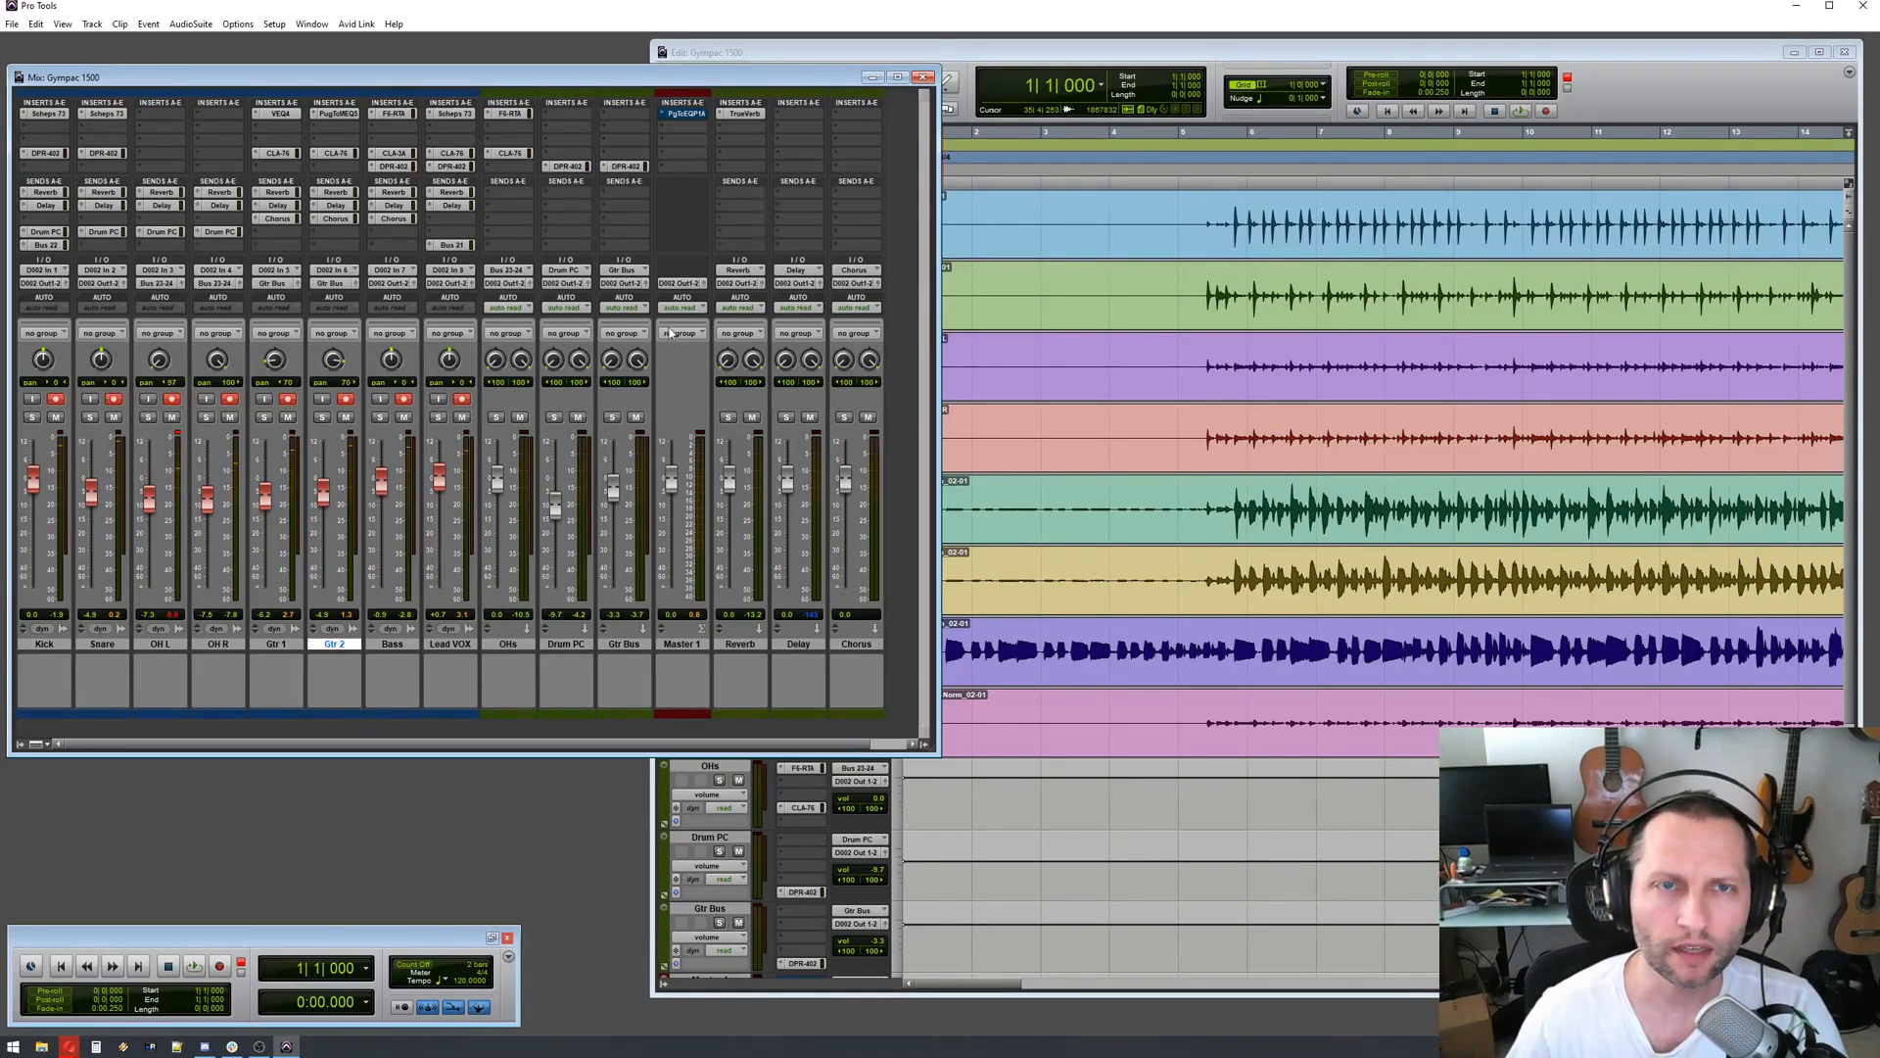
Solo Lead VOX and Reverb, select the vocal phrase from 23|1|799 to 25|1|451, and play it.
left_click(437, 417)
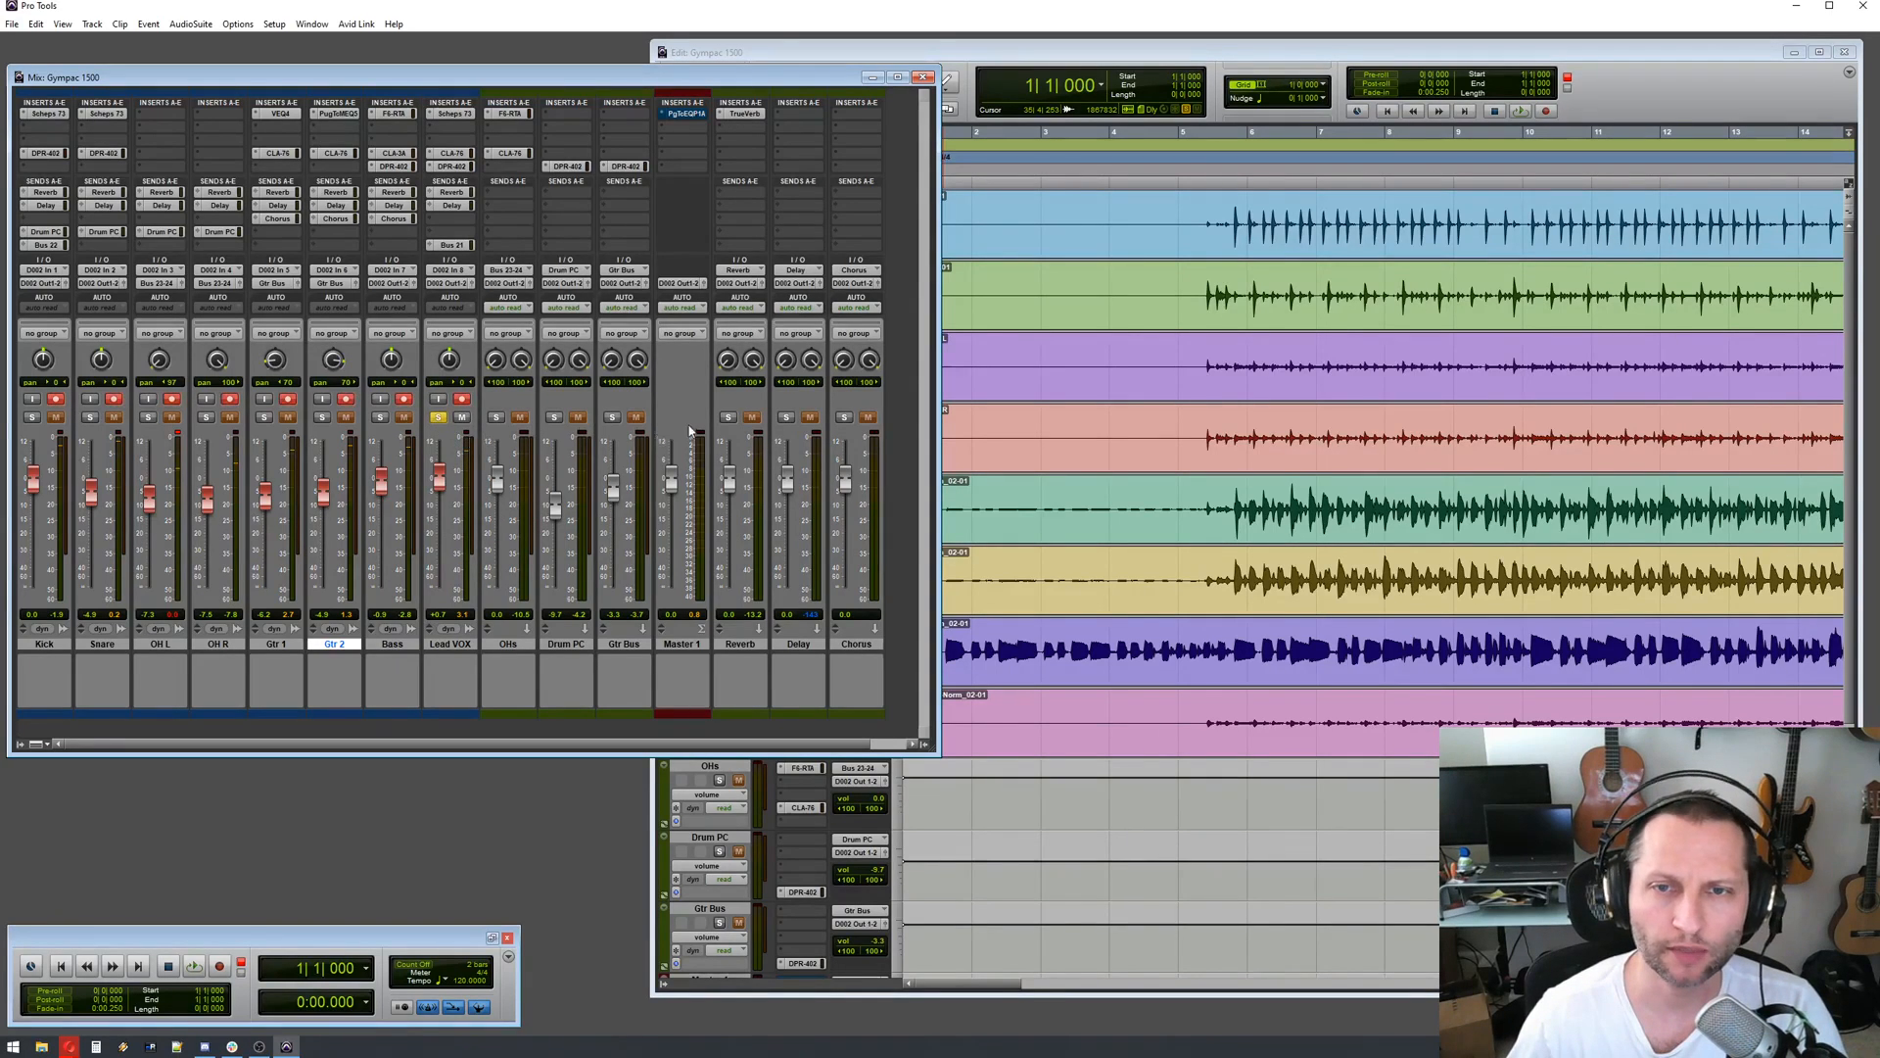
left_click(729, 418)
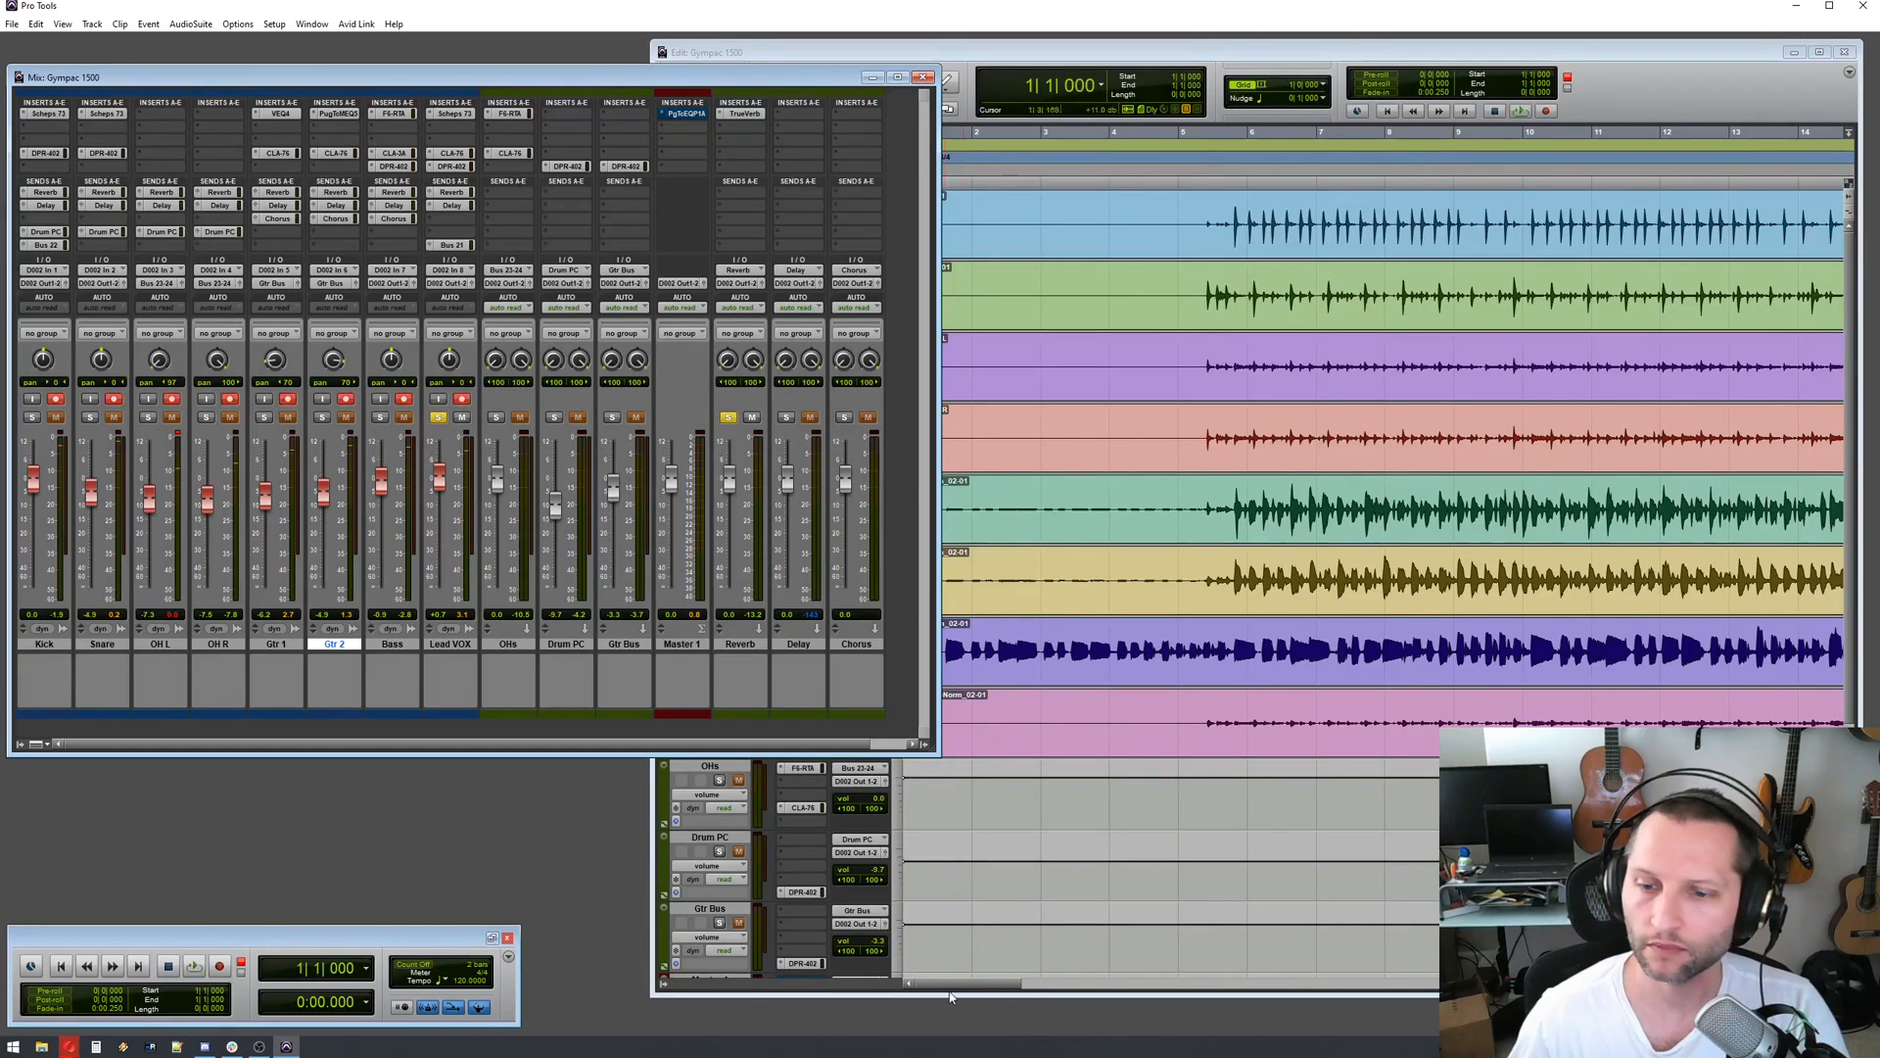
left_click_drag(952, 983, 1089, 977)
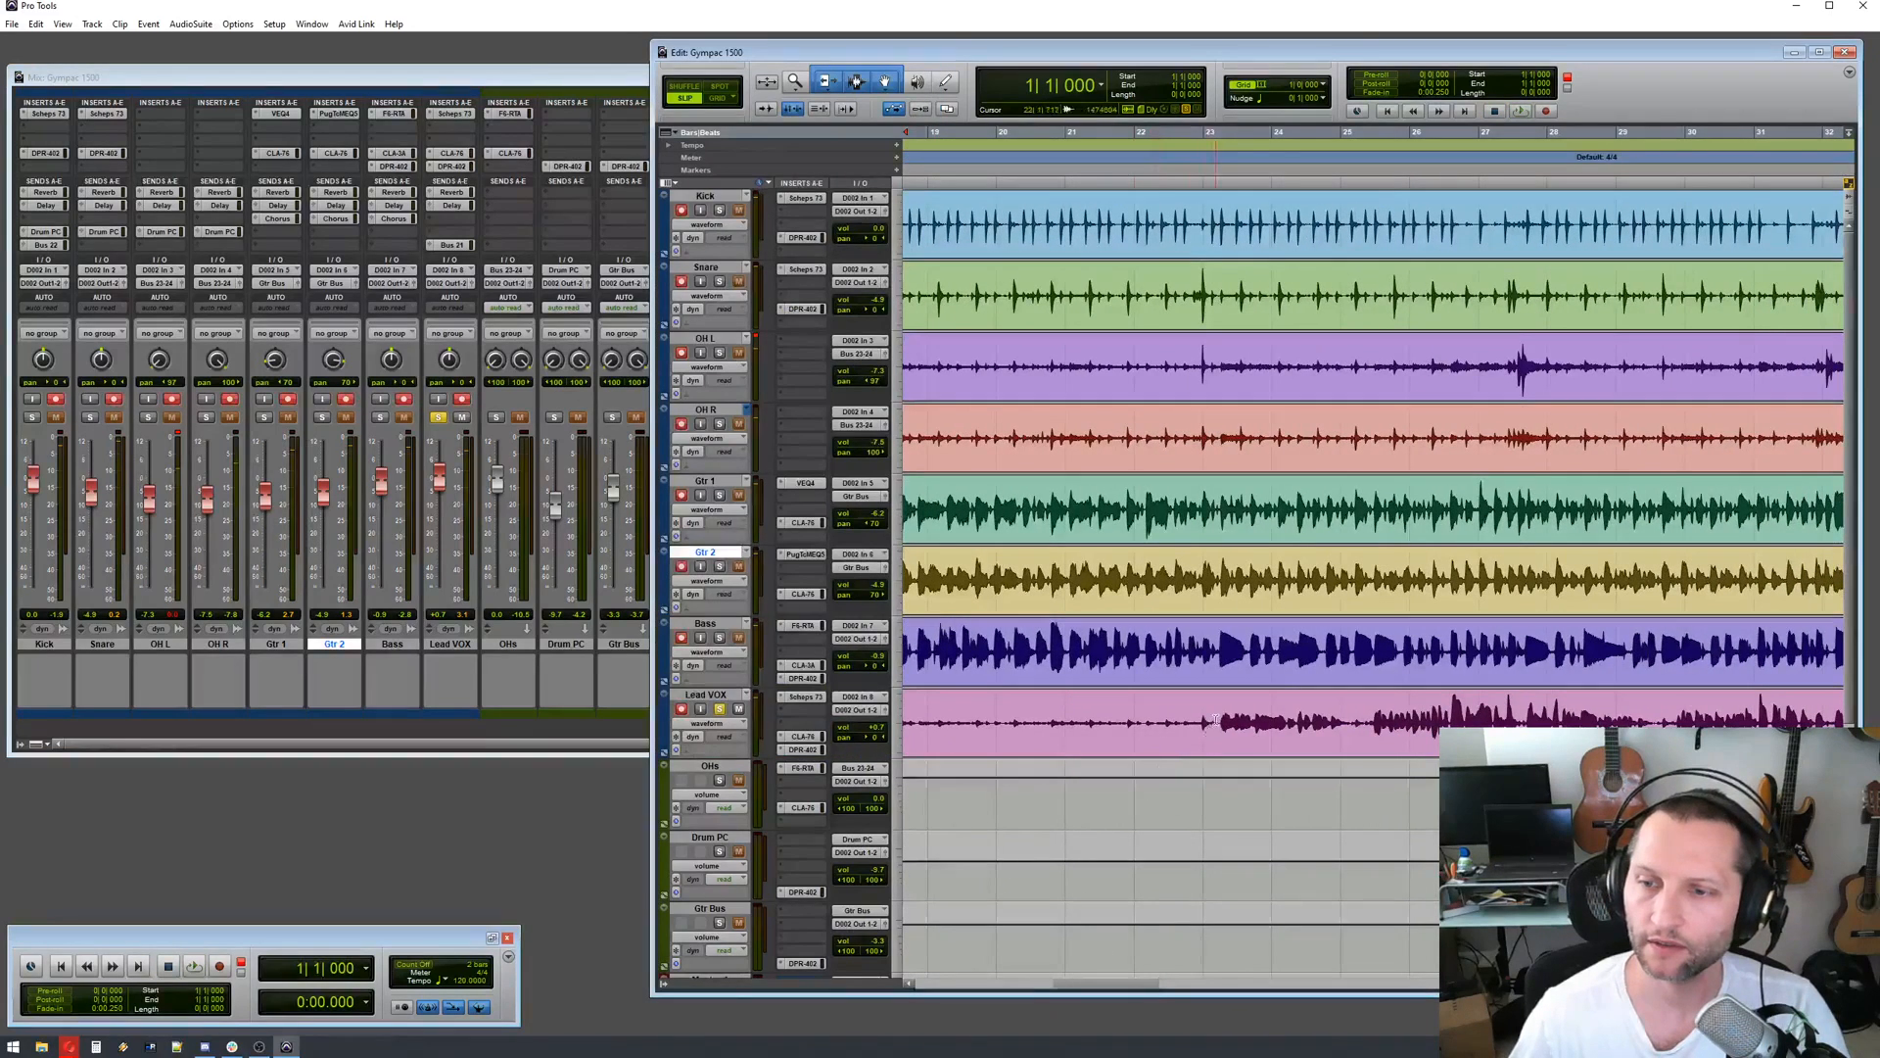
left_click_drag(1216, 720, 1349, 721)
key("space")
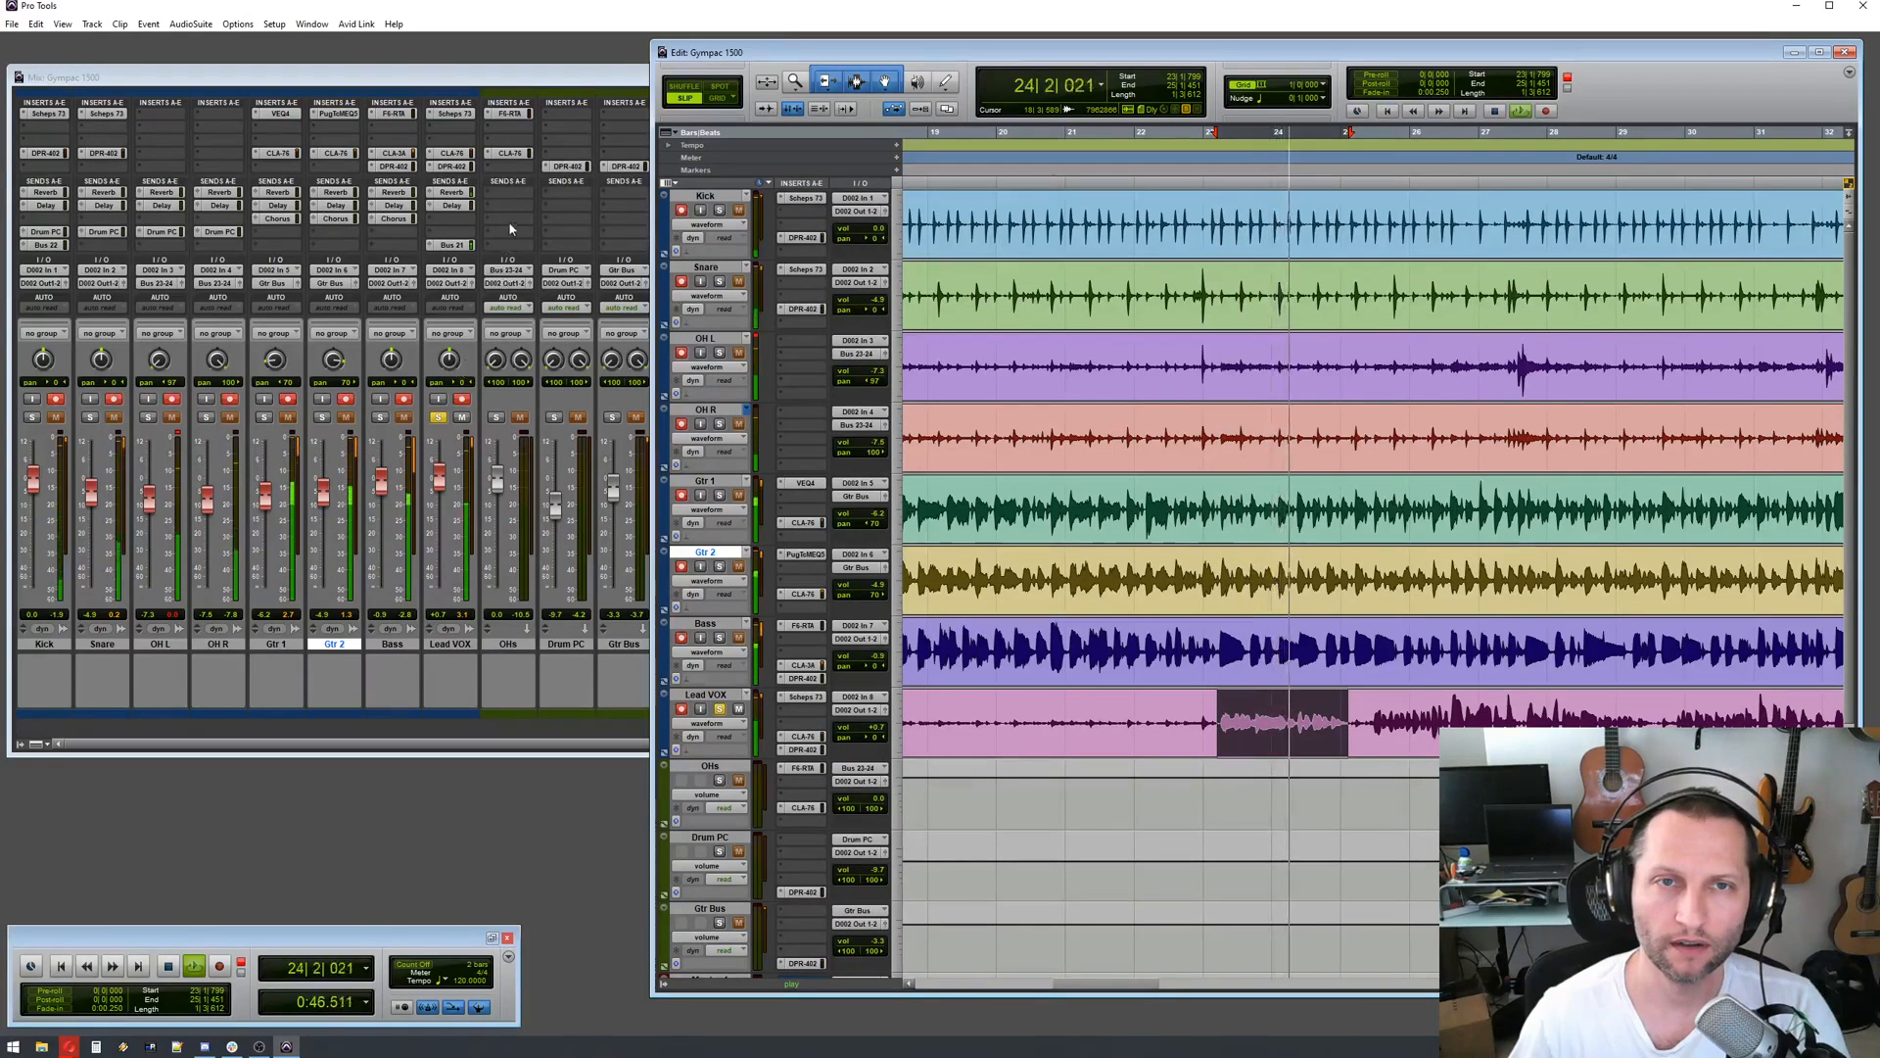
Mute Lead VOX to audition only its reverb, inspect TrueVerb on the Reverb track, and clear the solos and mute.
left_click(465, 421)
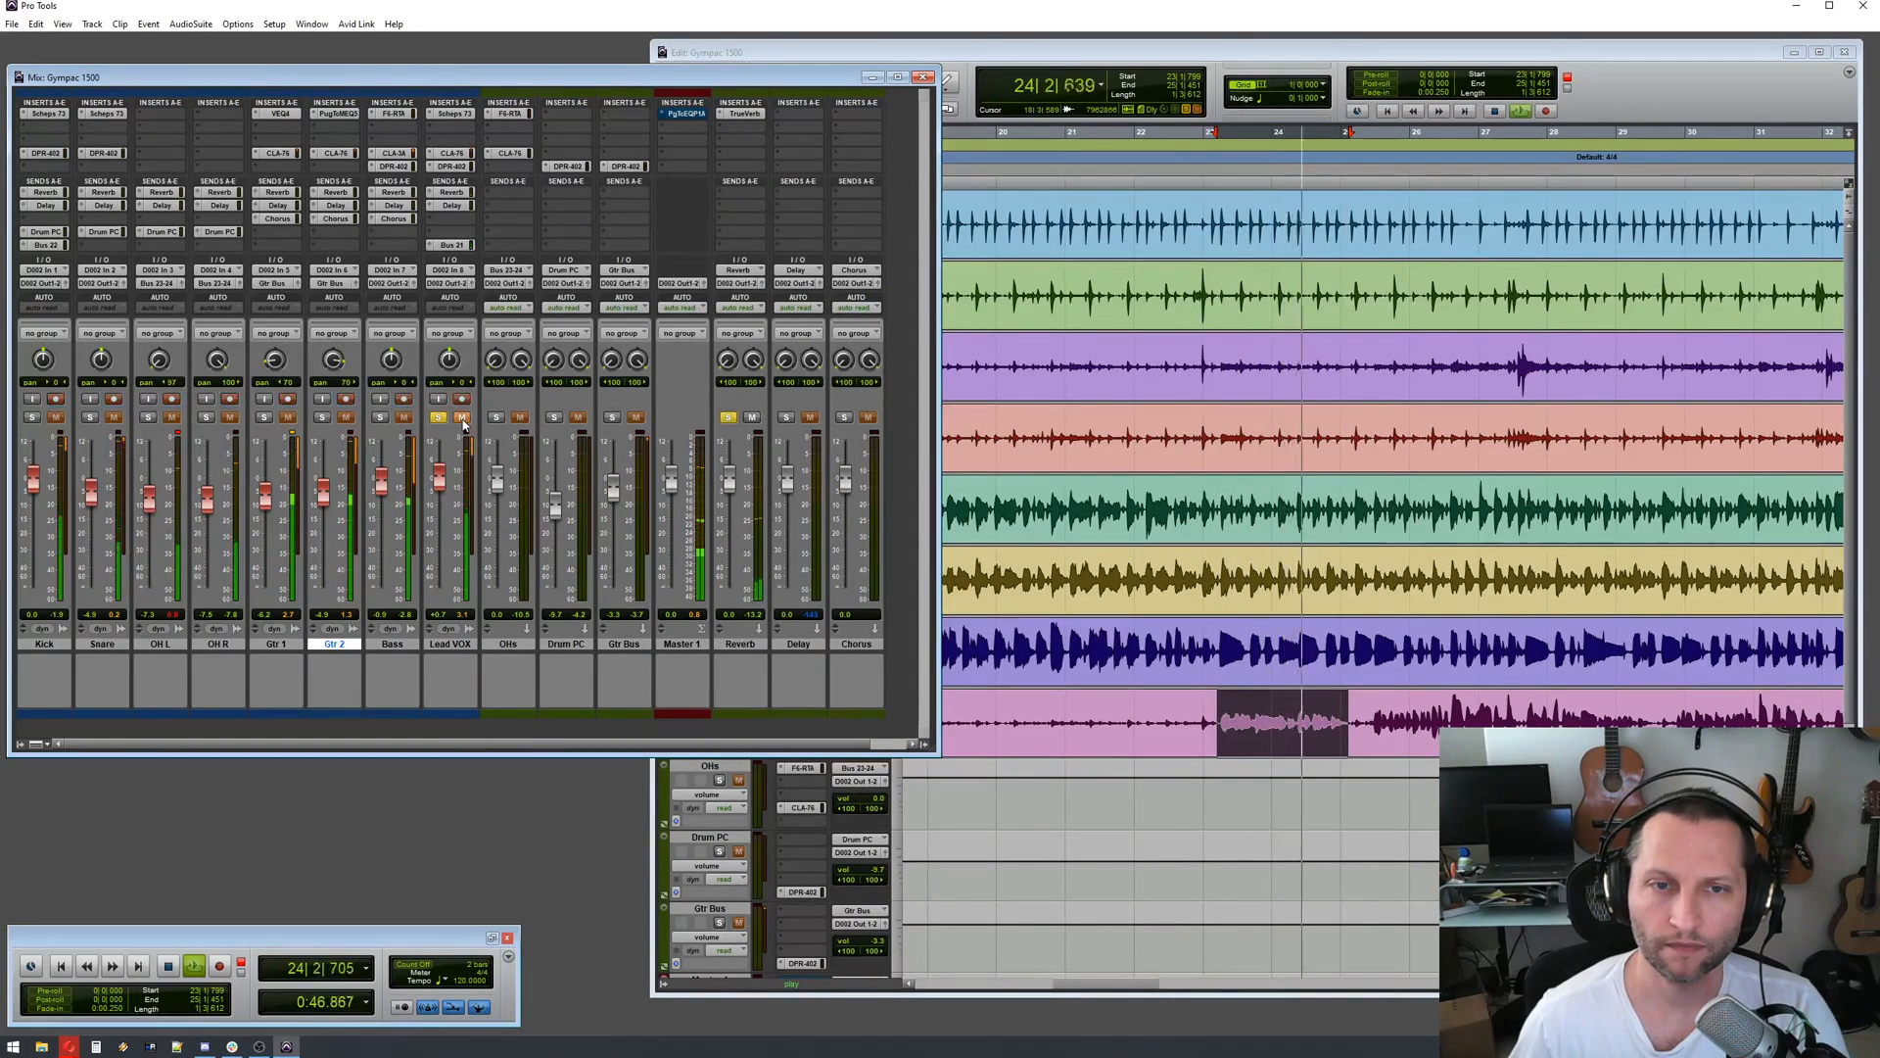
left_click(744, 114)
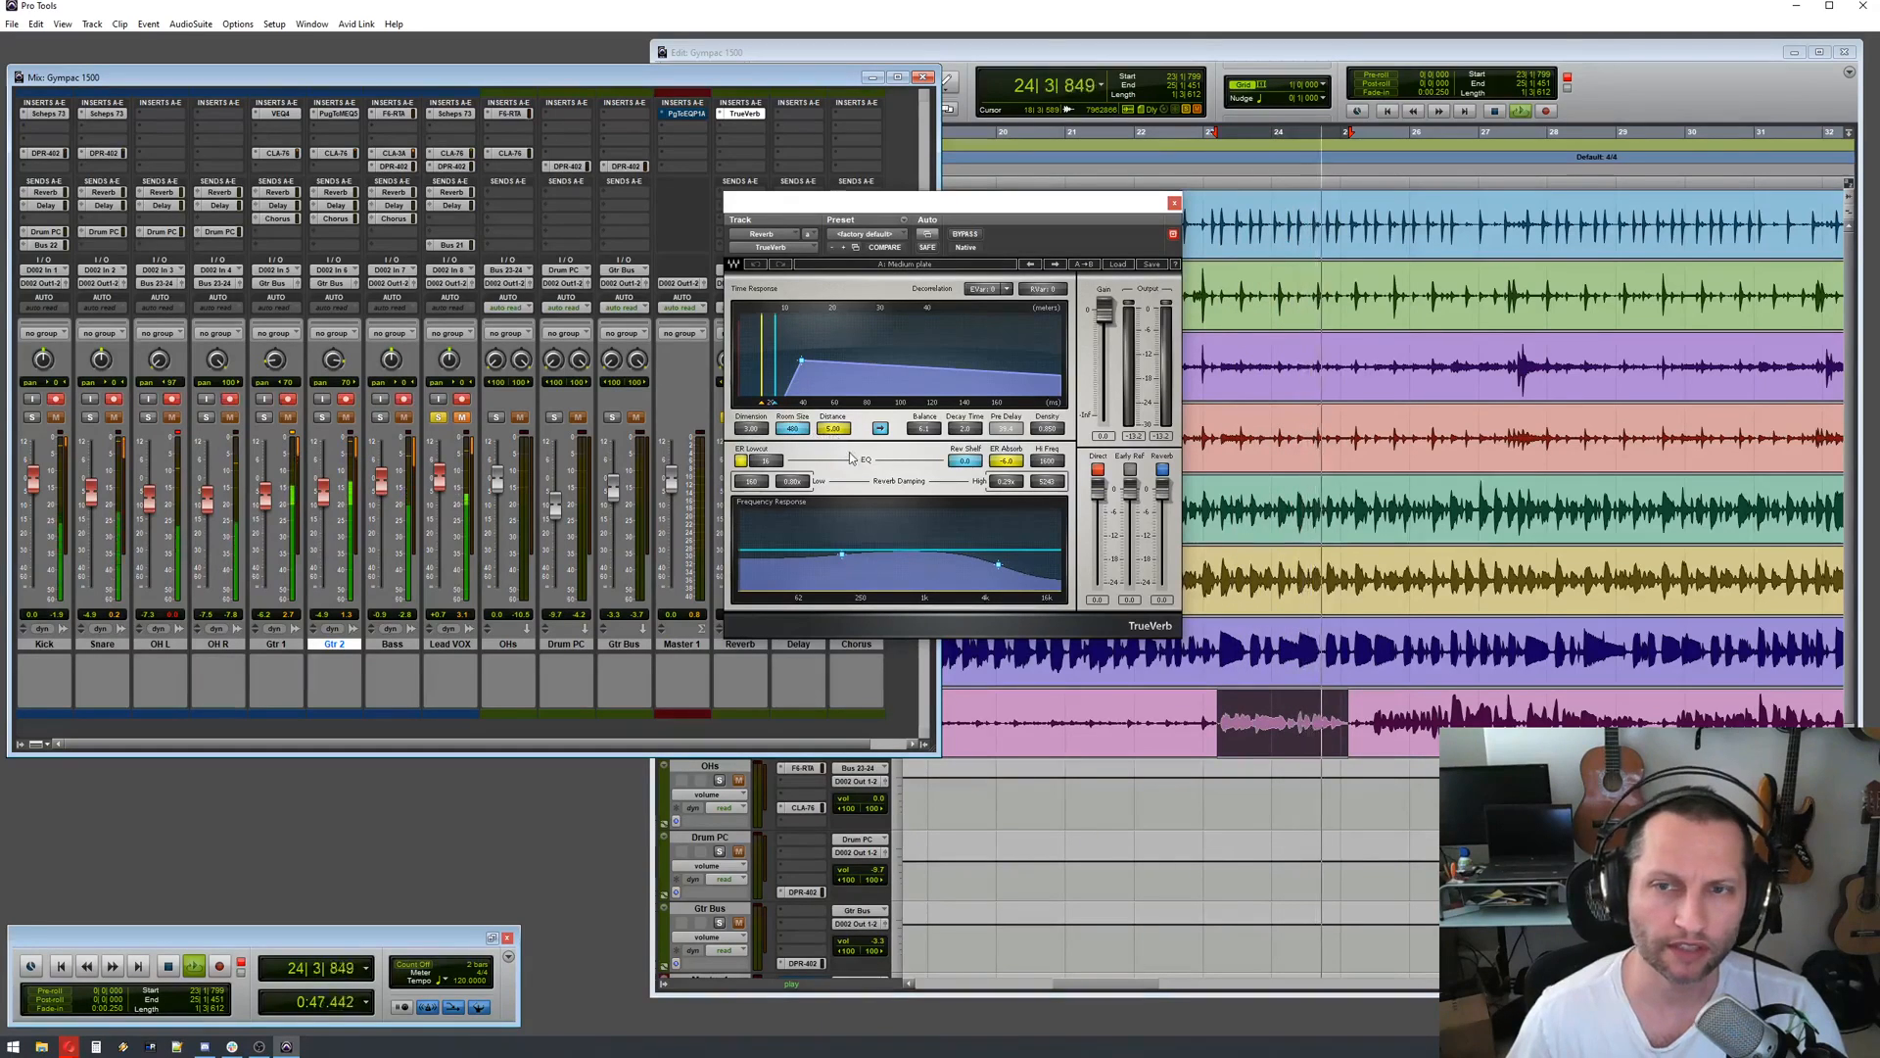
key("space")
left_click(1175, 205)
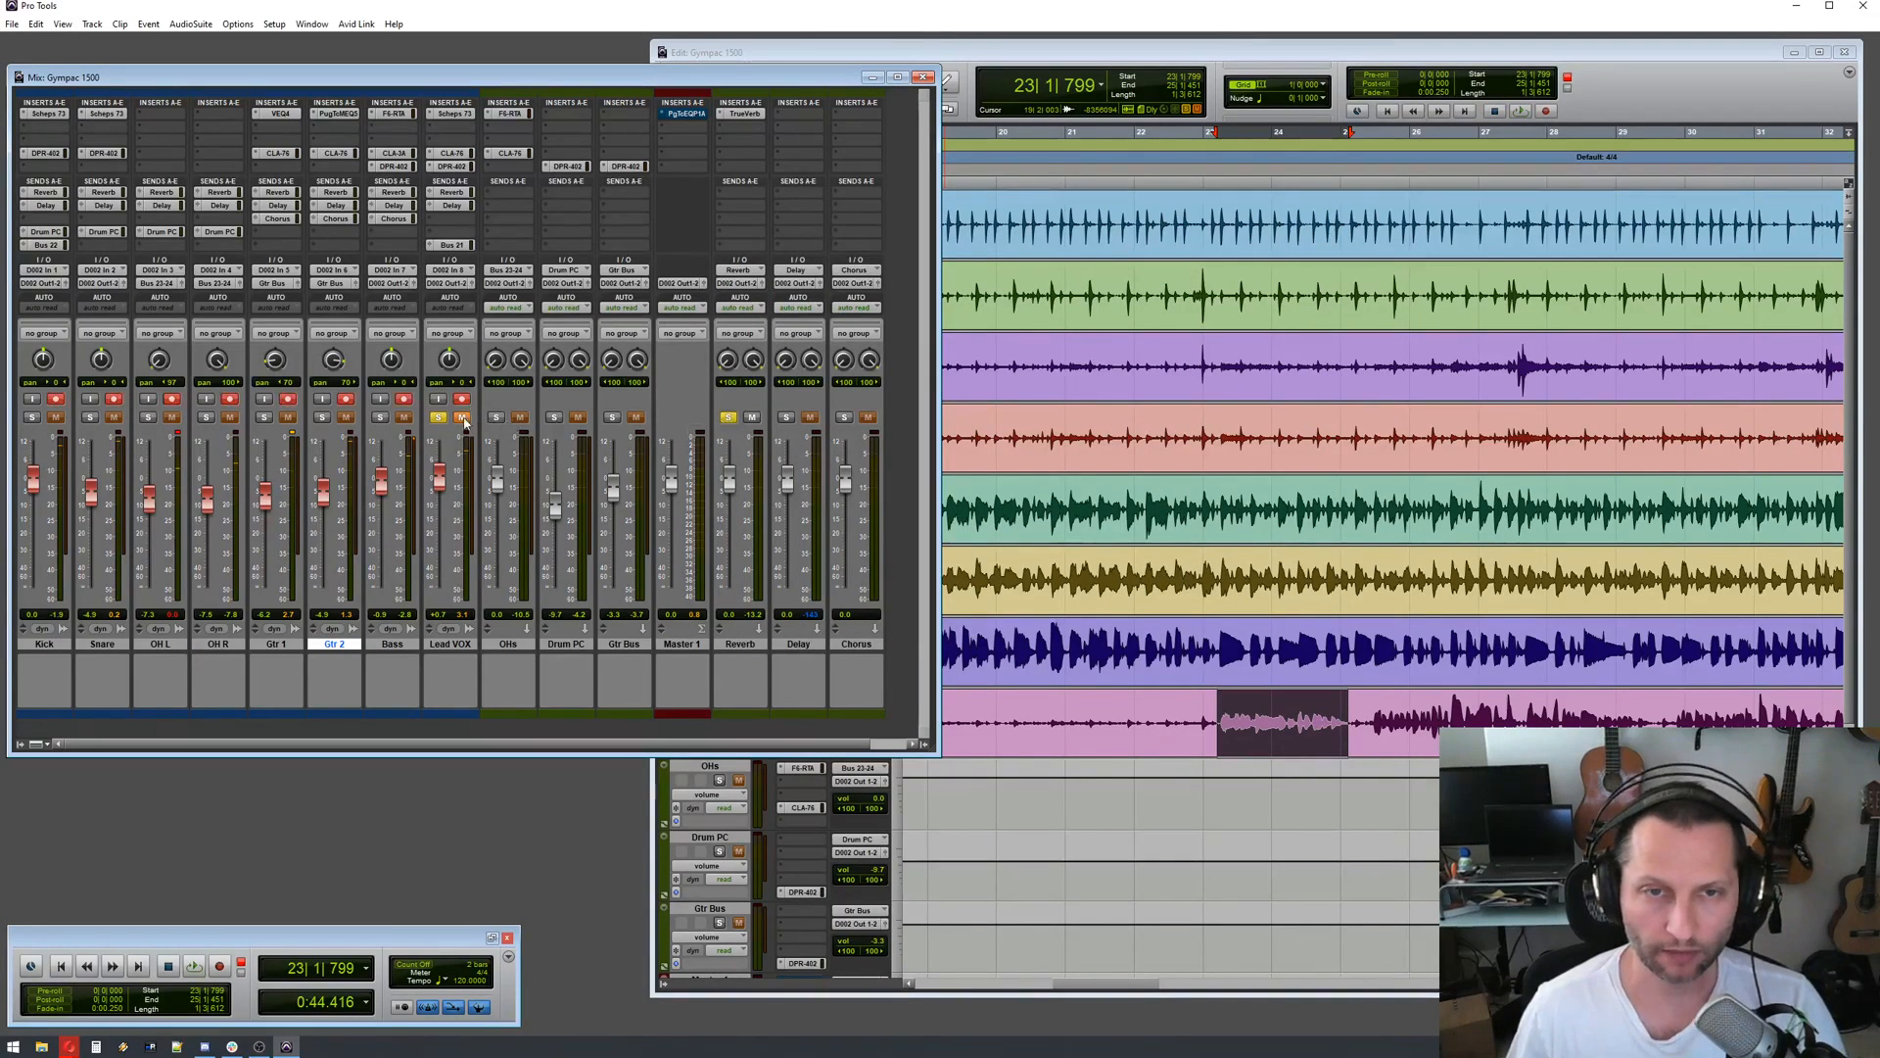
left_click(727, 419)
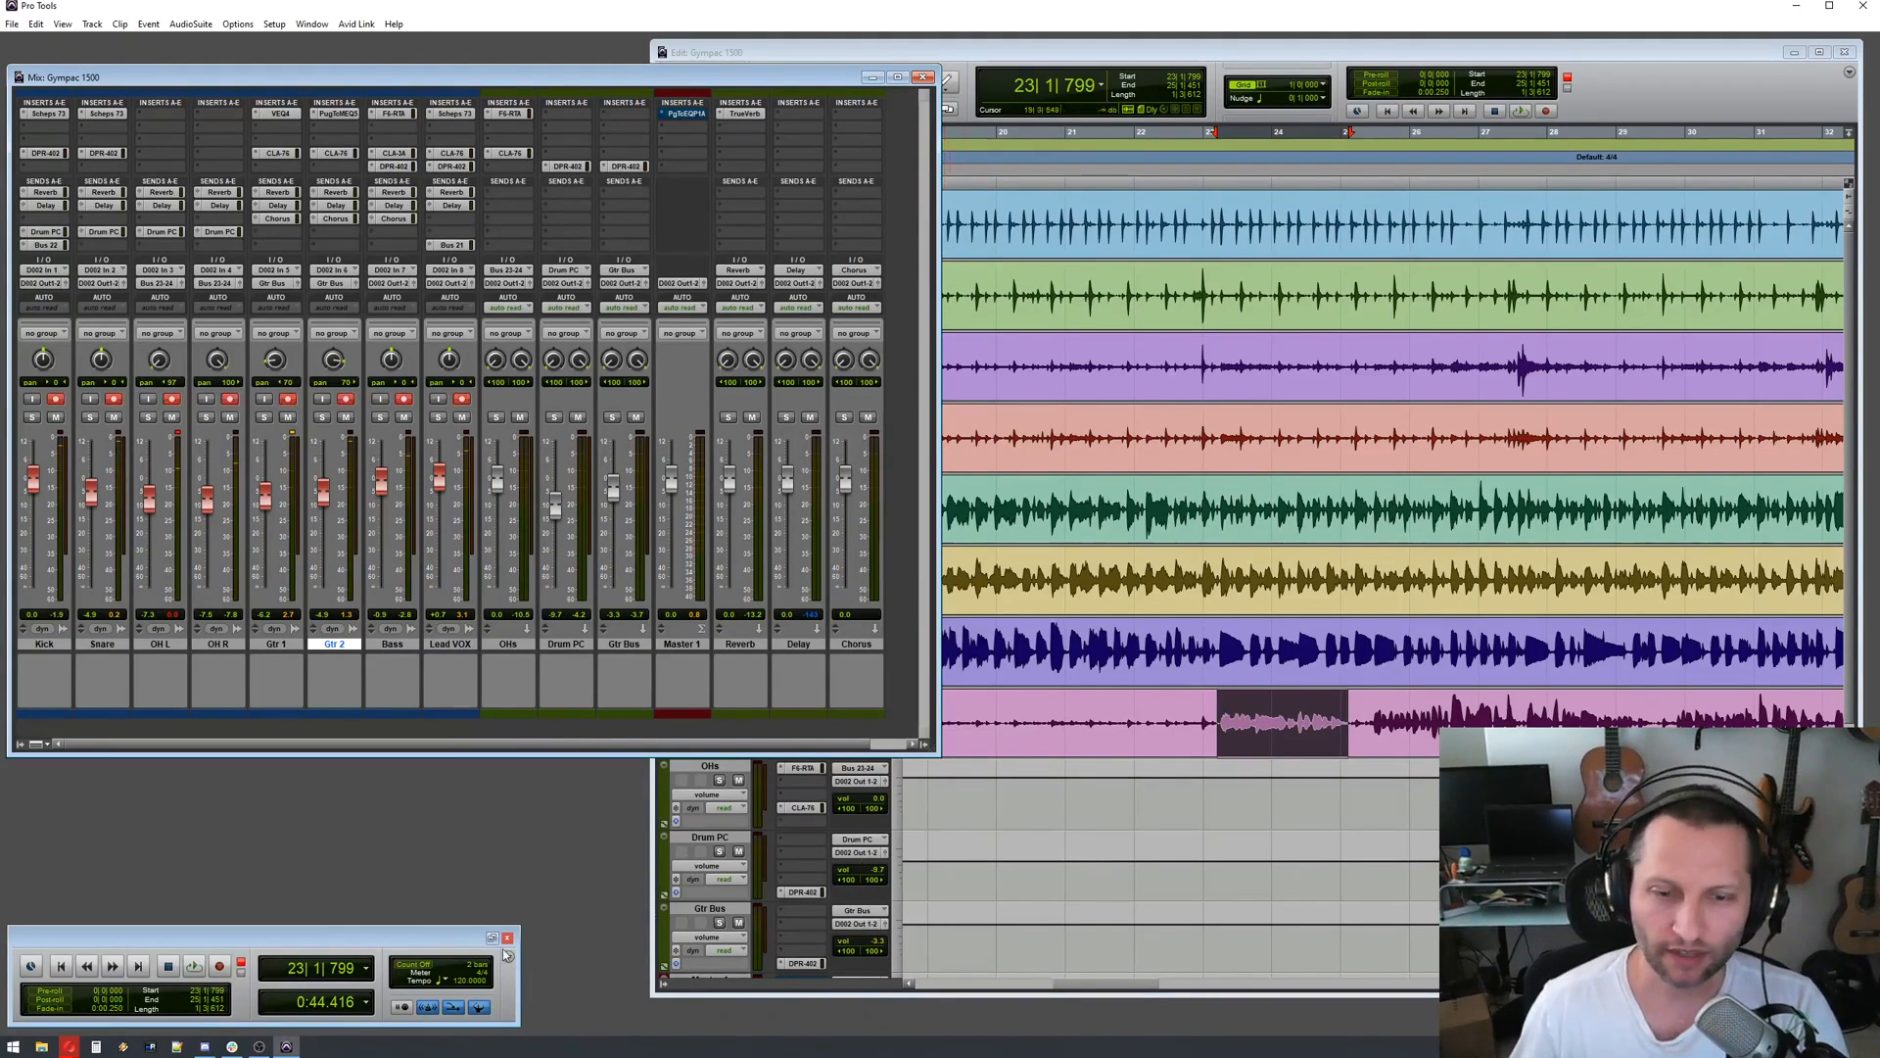
Open the PuigTec EQP1A on Master 1 and play the full mix from the session start.
left_click(62, 967)
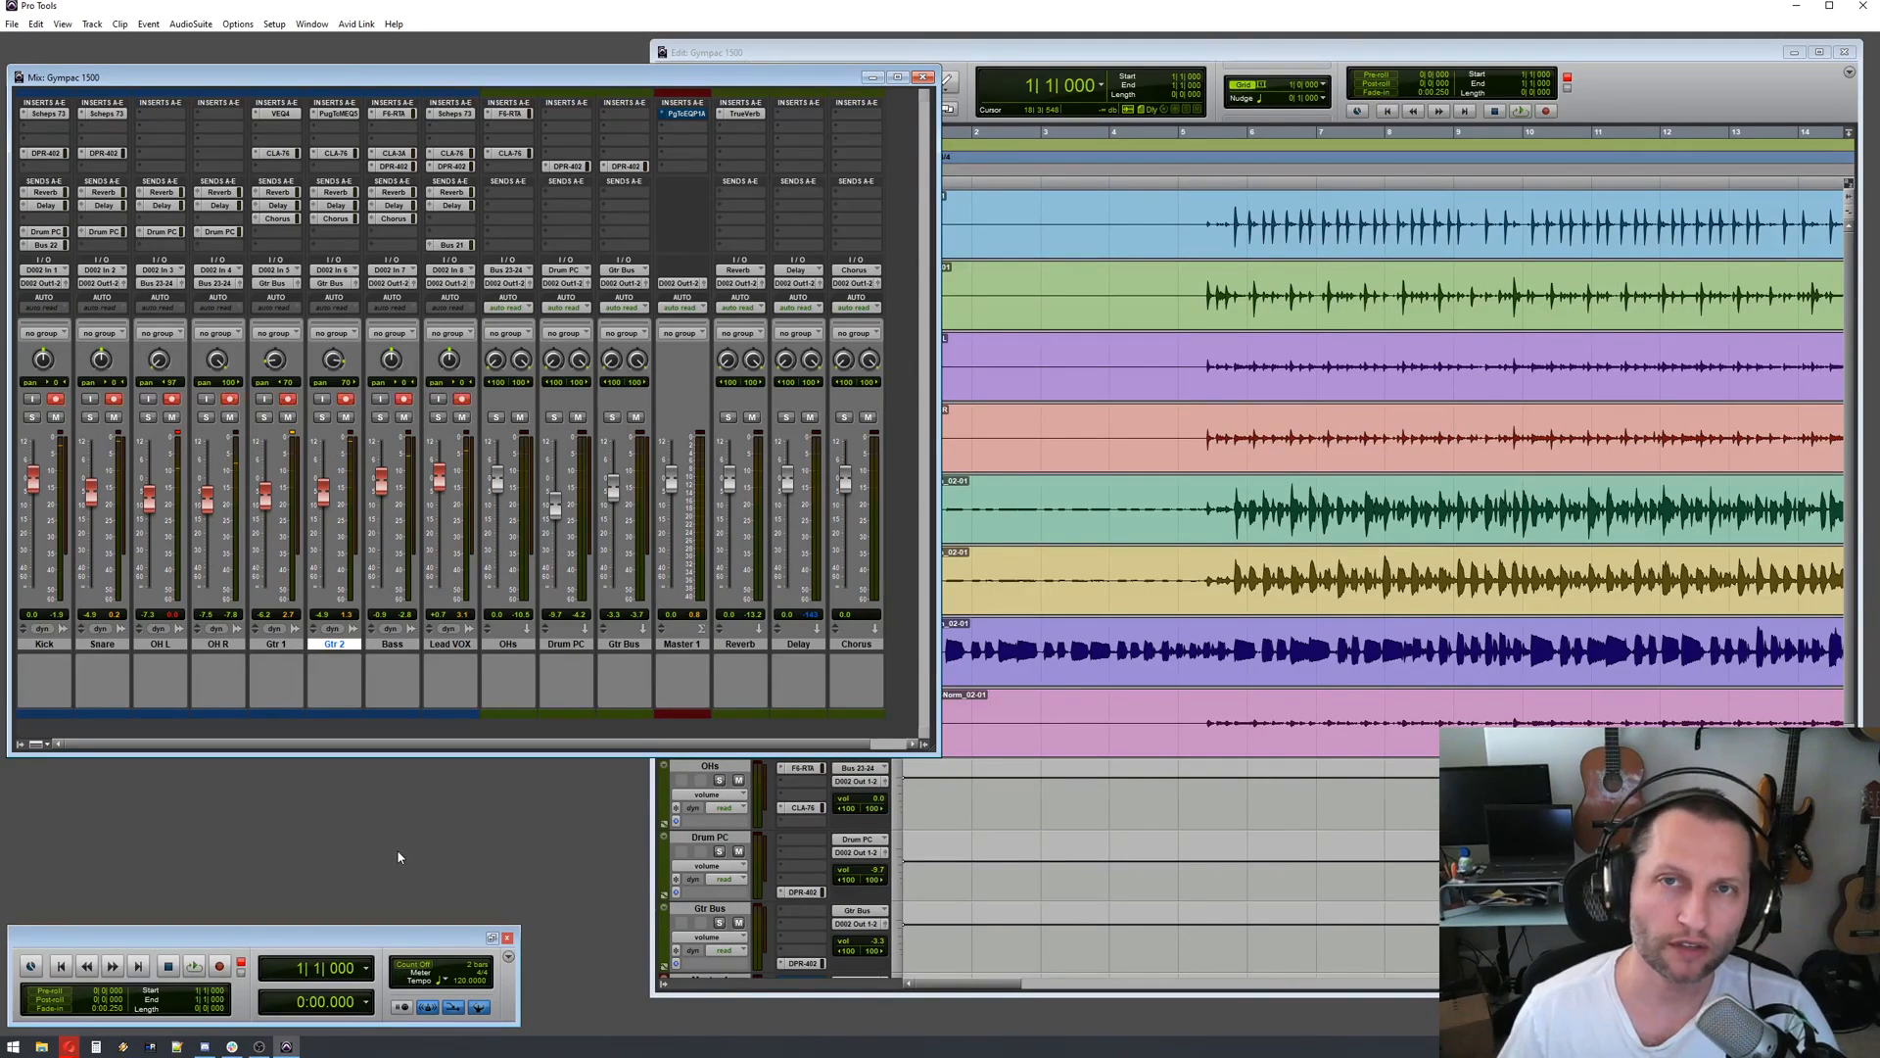
left_click(687, 114)
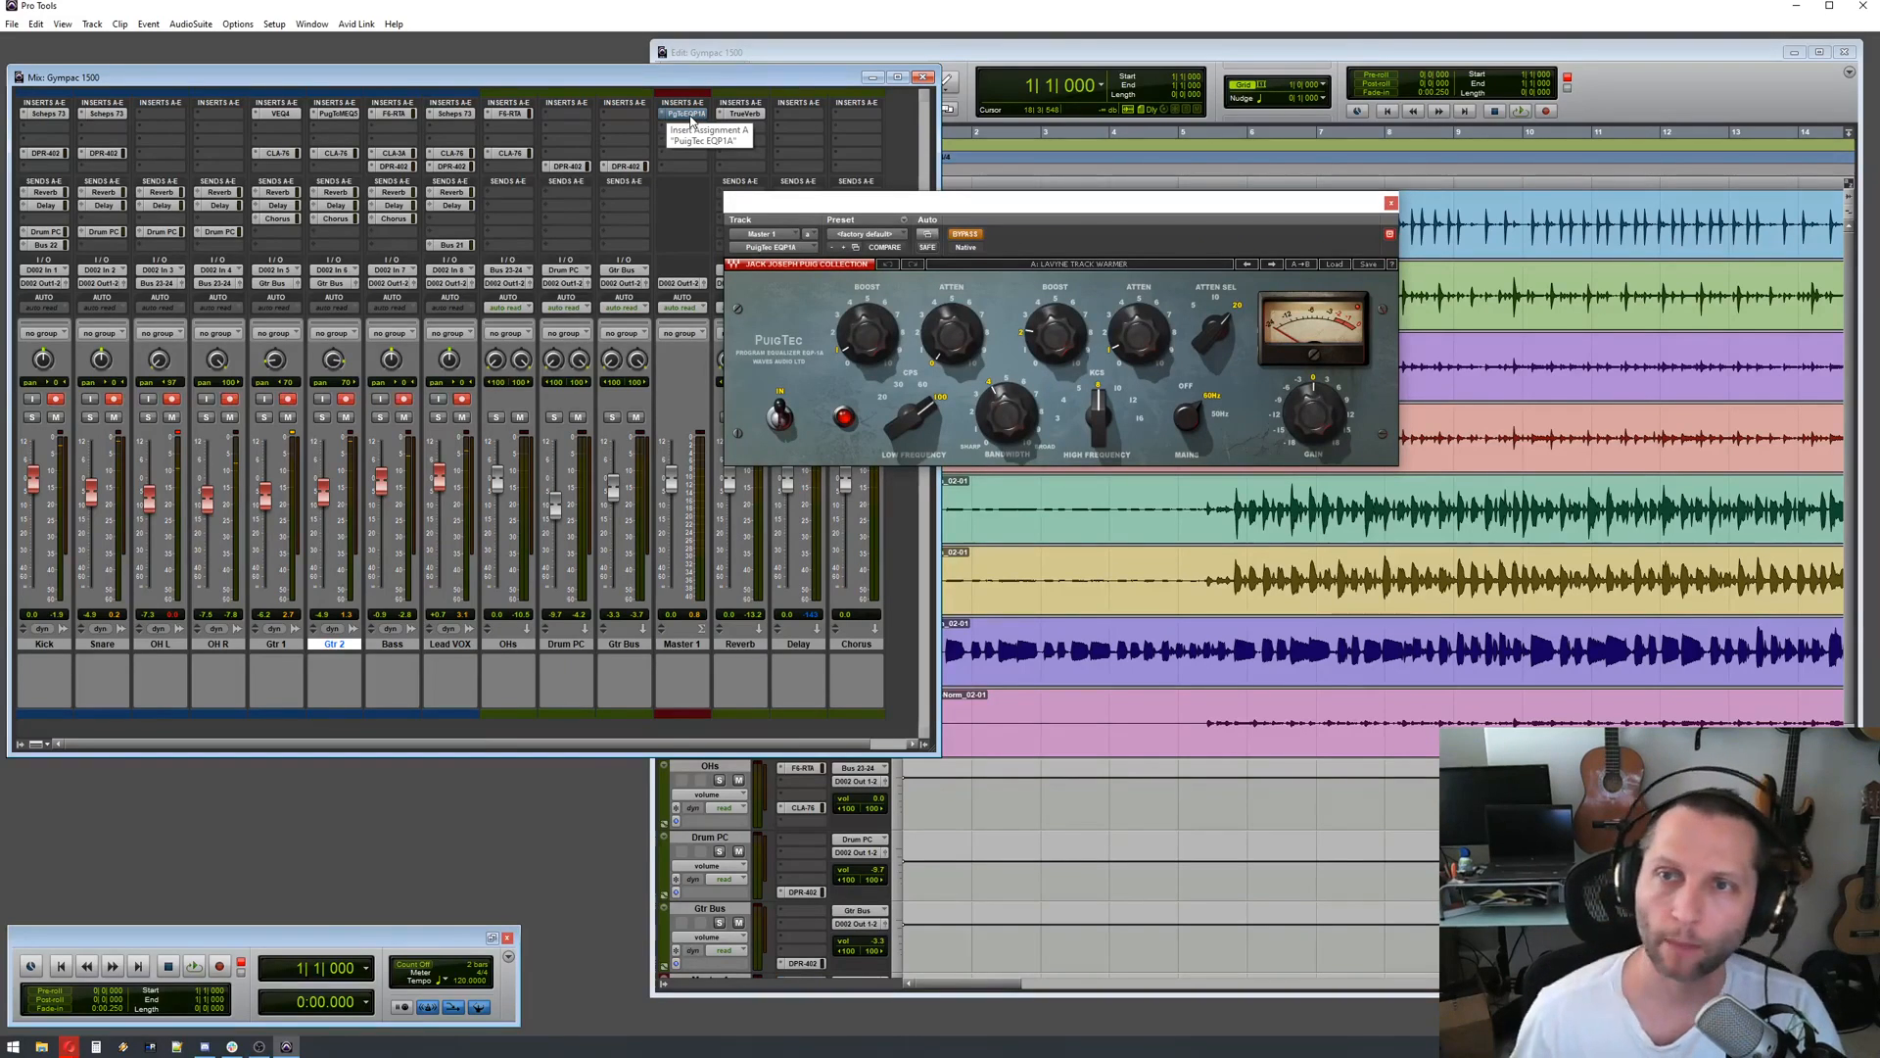
key("space")
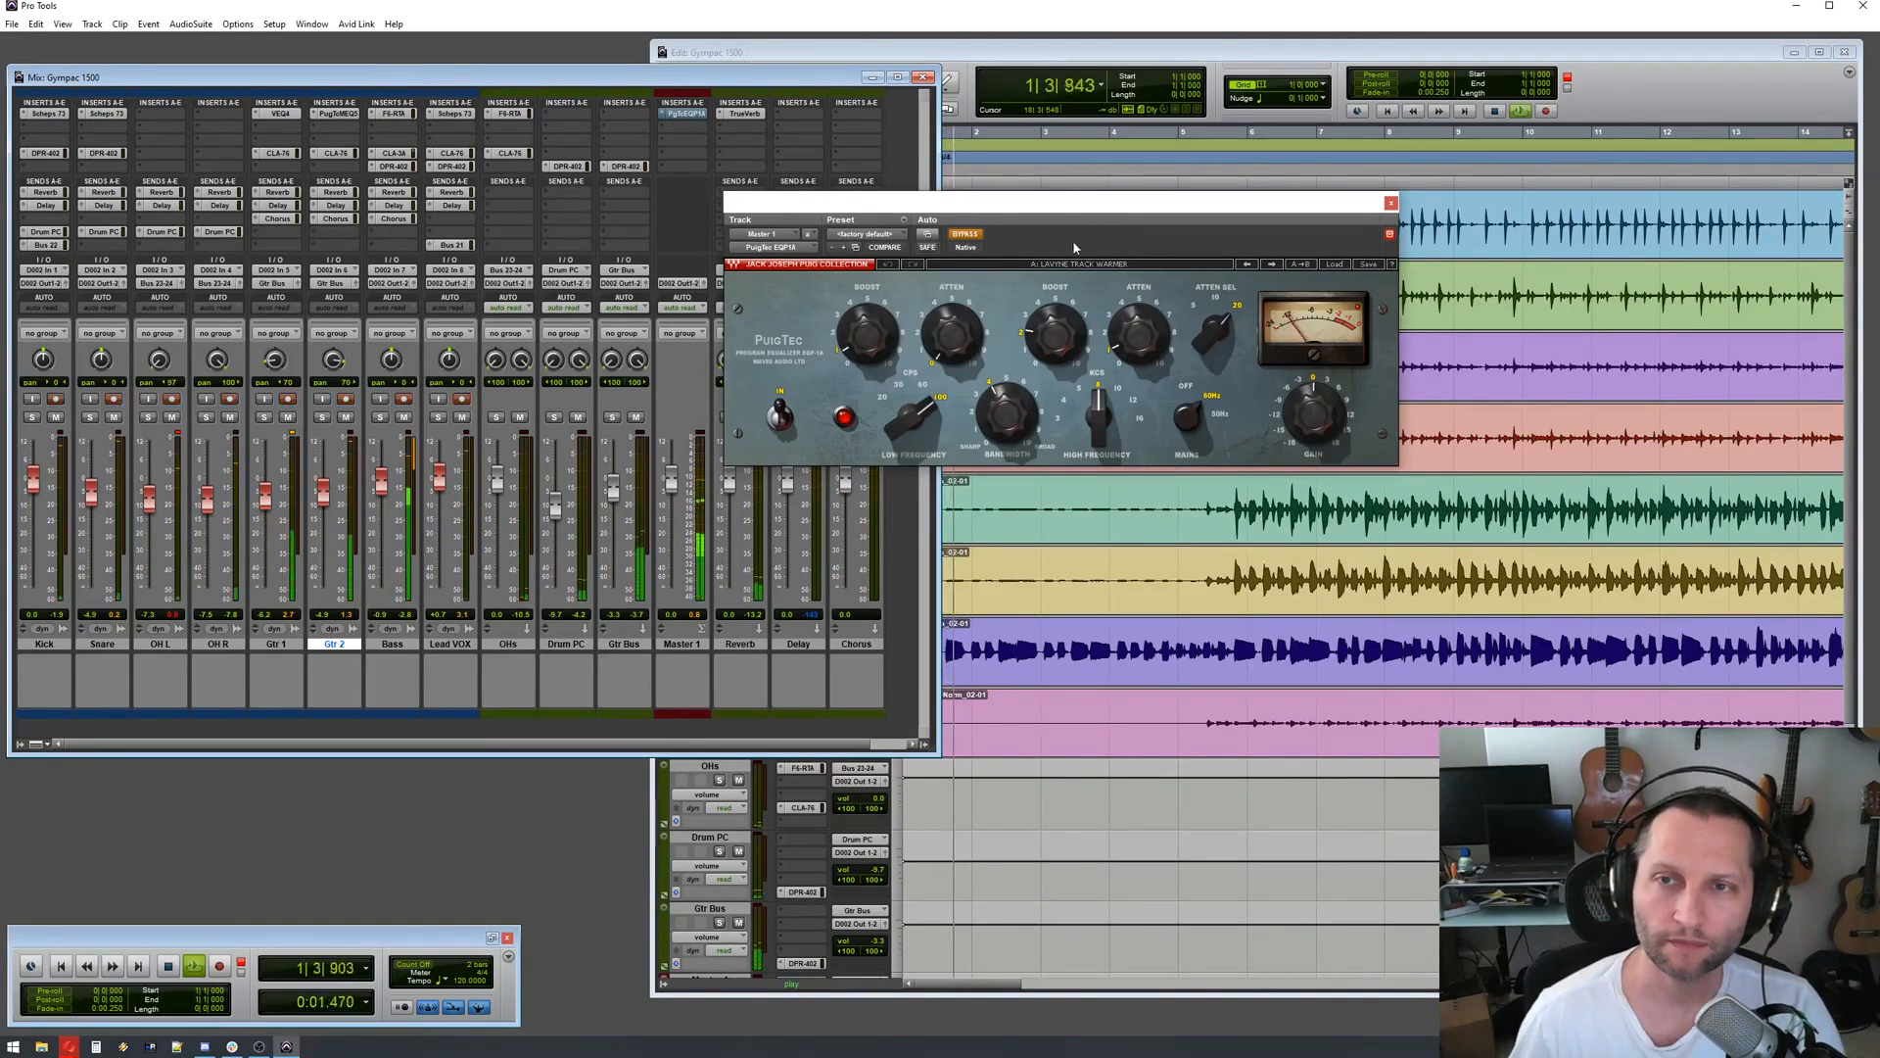
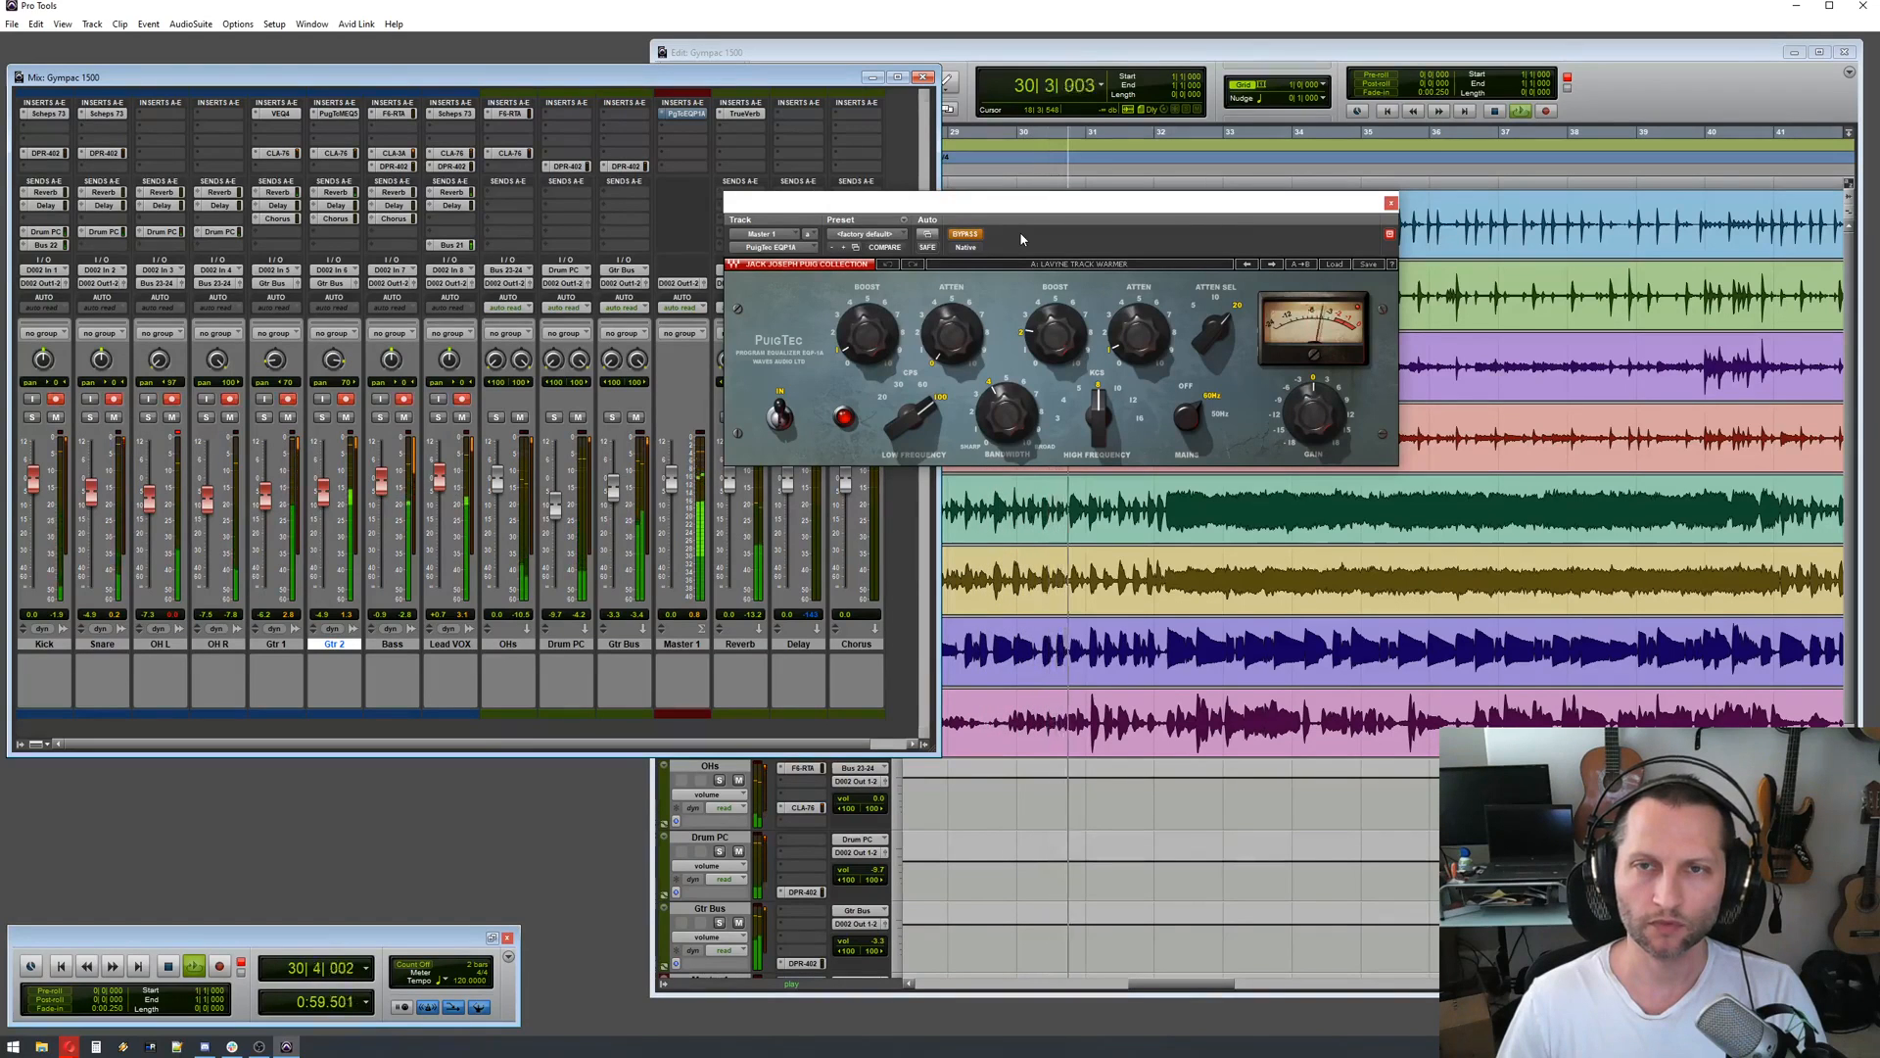
Compare the mix with the Master 1 PuigTec EQP1A bypassed and active, leave it active, stop playback, and close the plug-in.
left_click(965, 234)
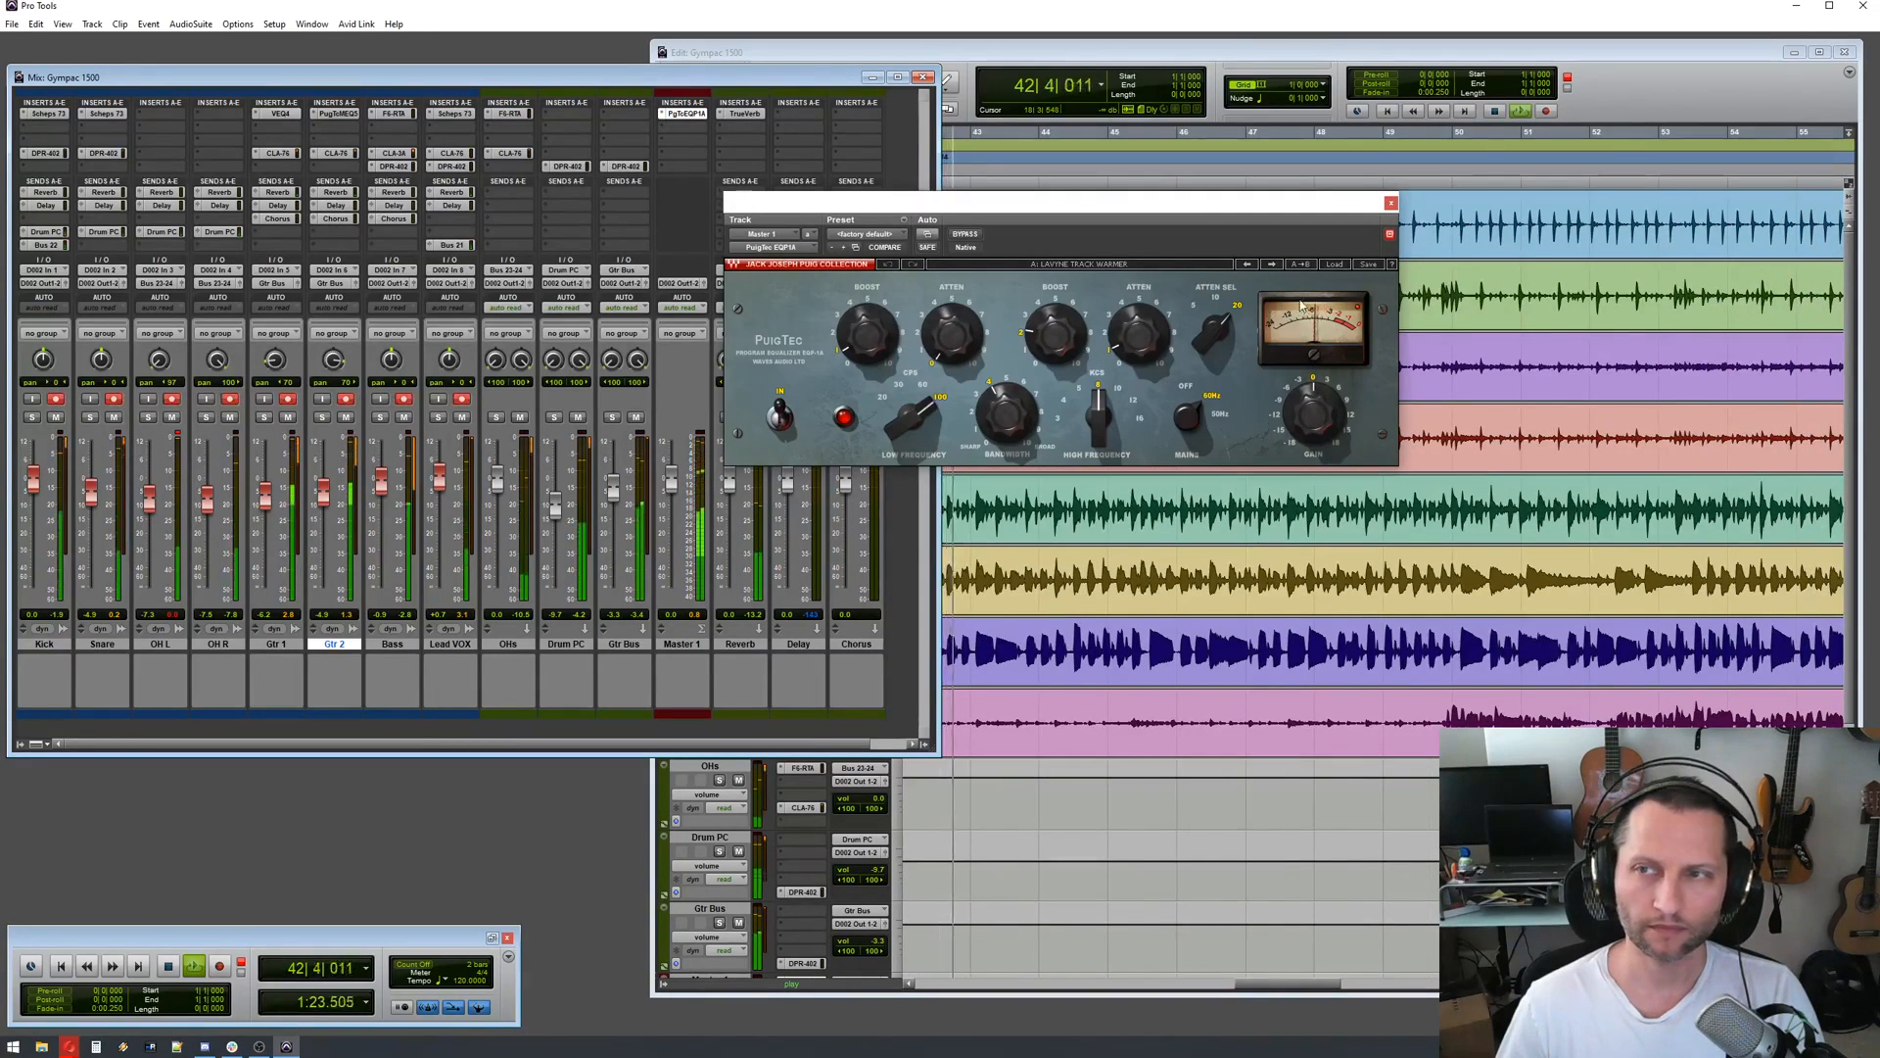
left_click(973, 236)
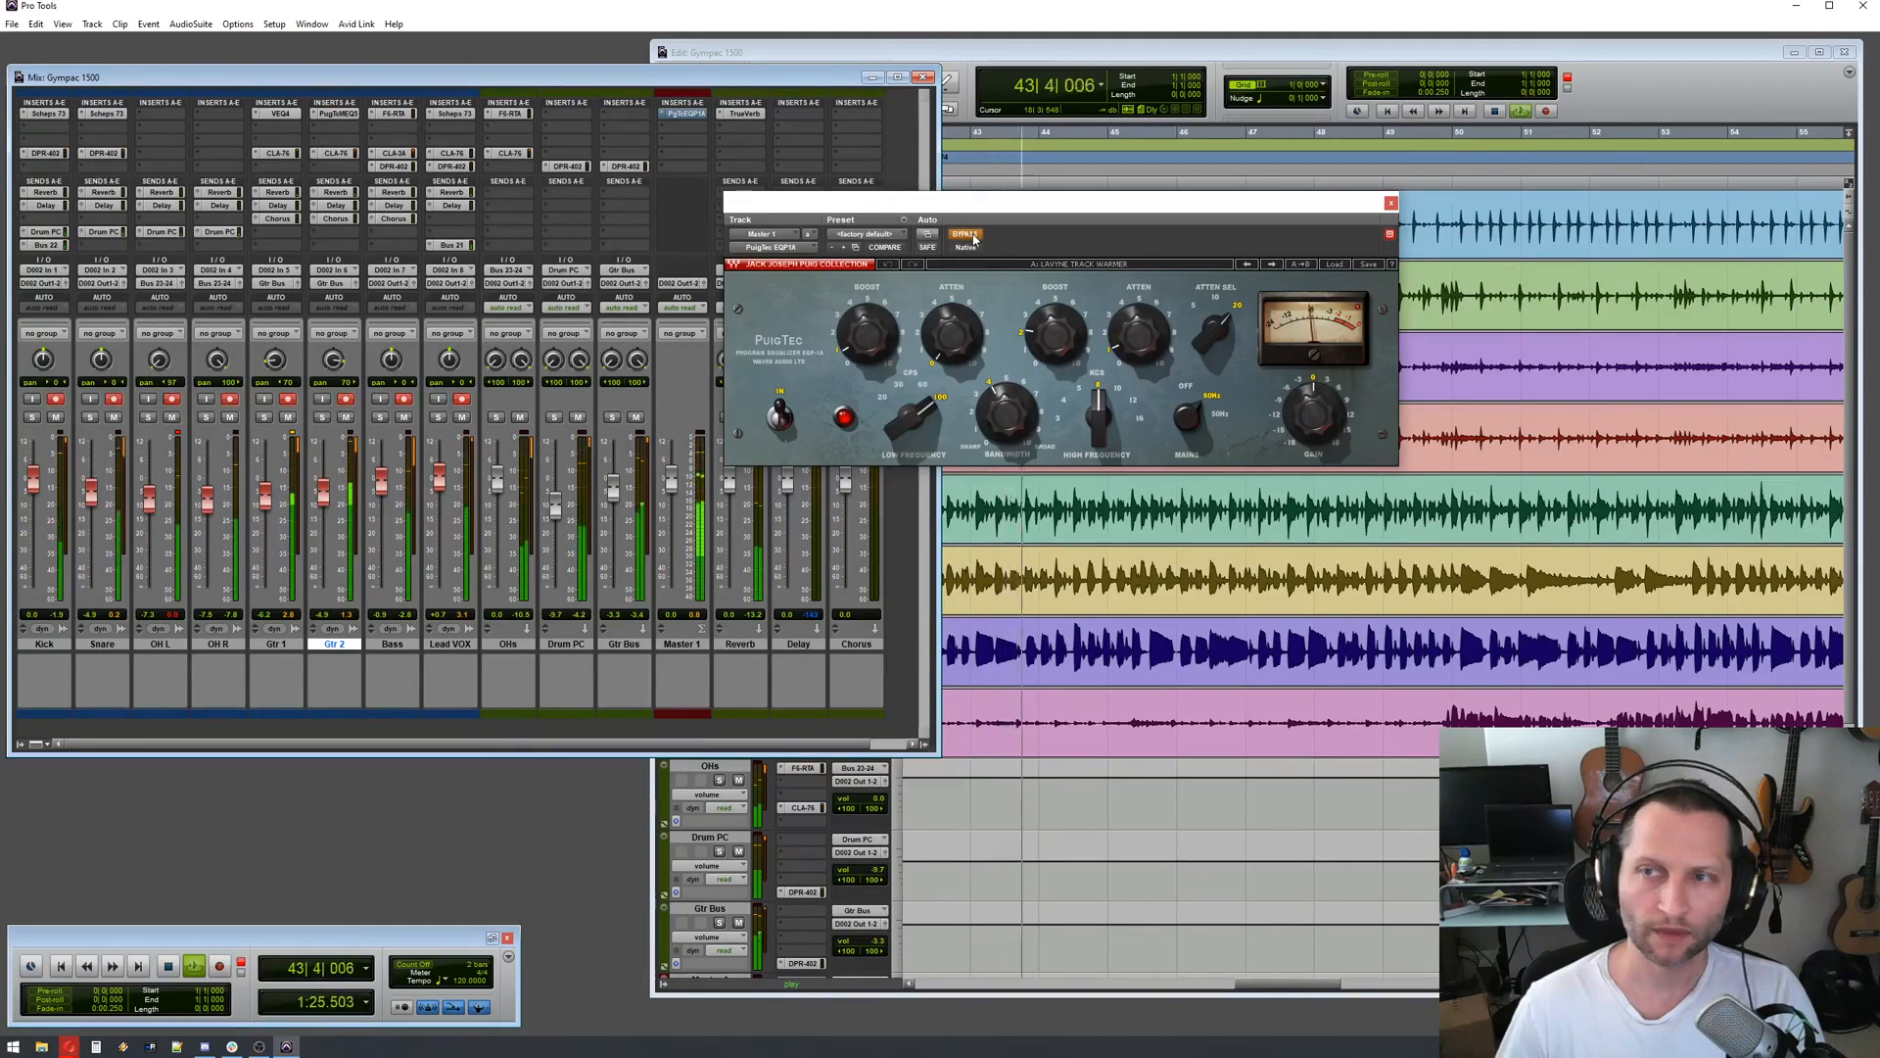
left_click(974, 236)
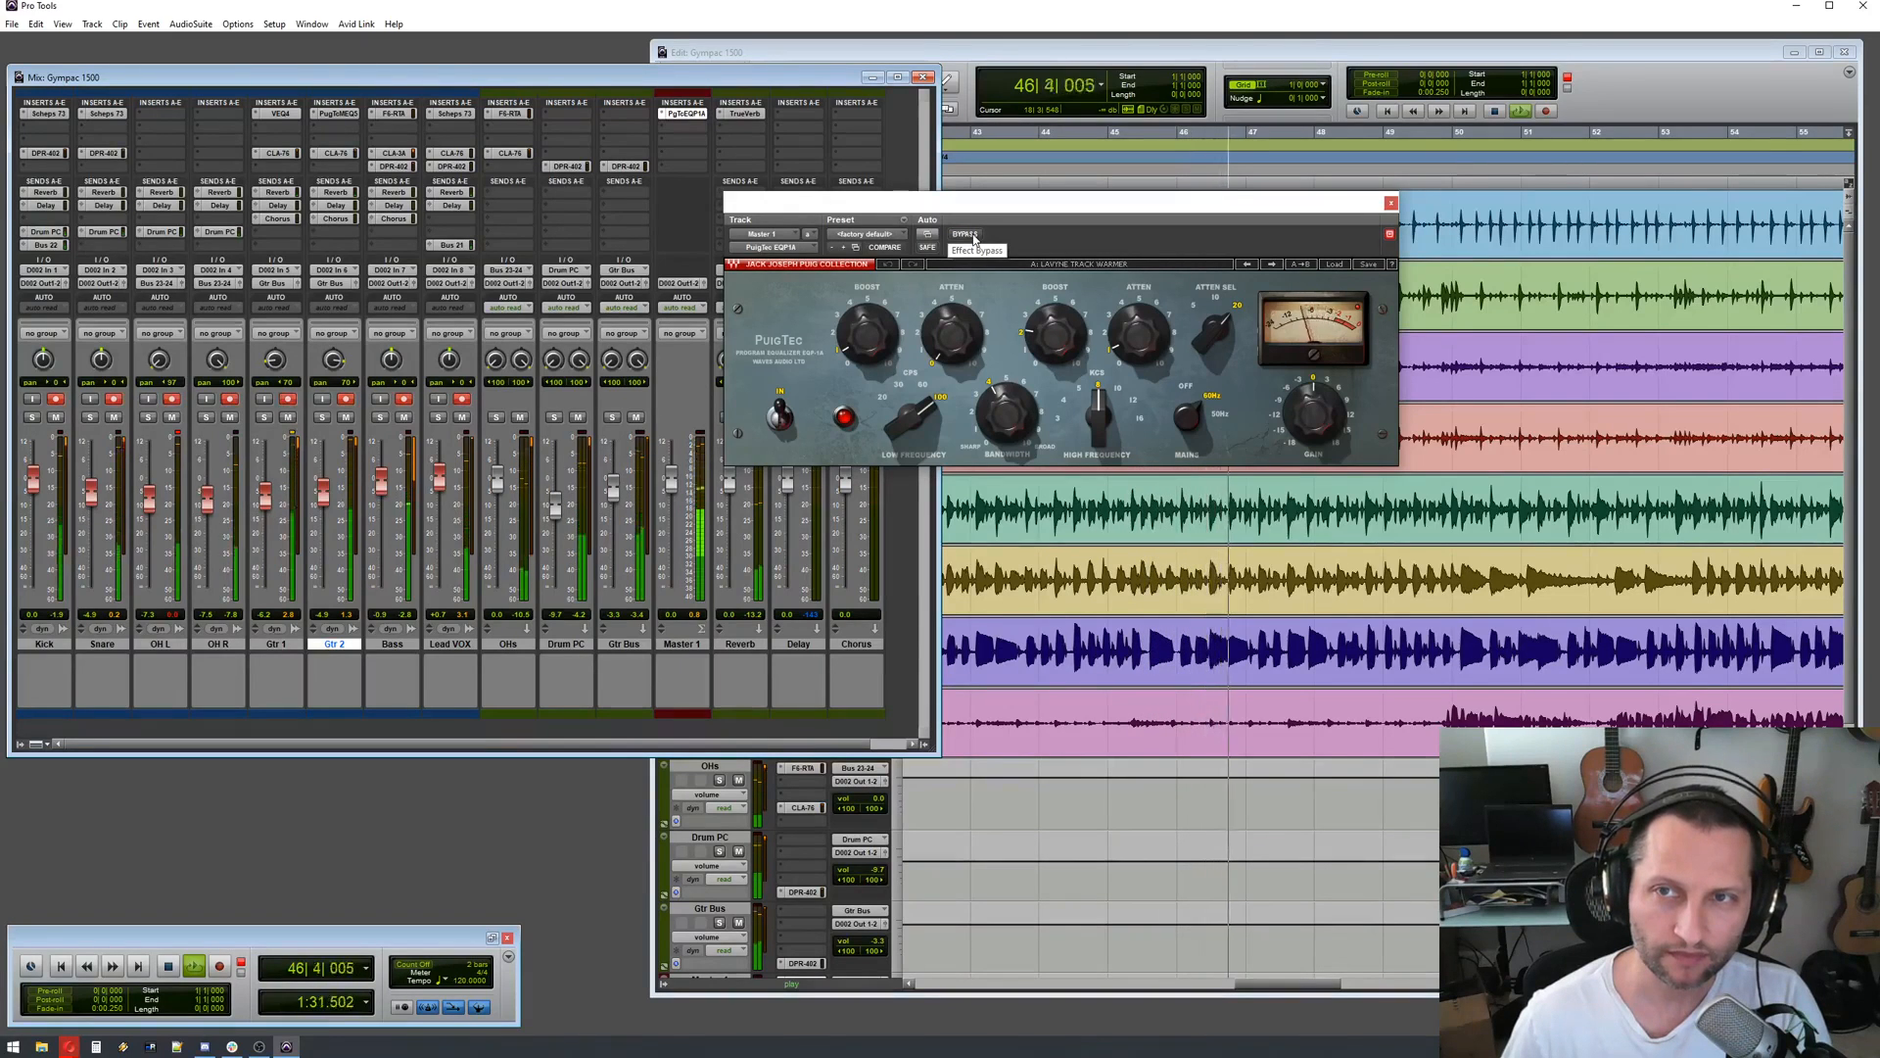
key("space")
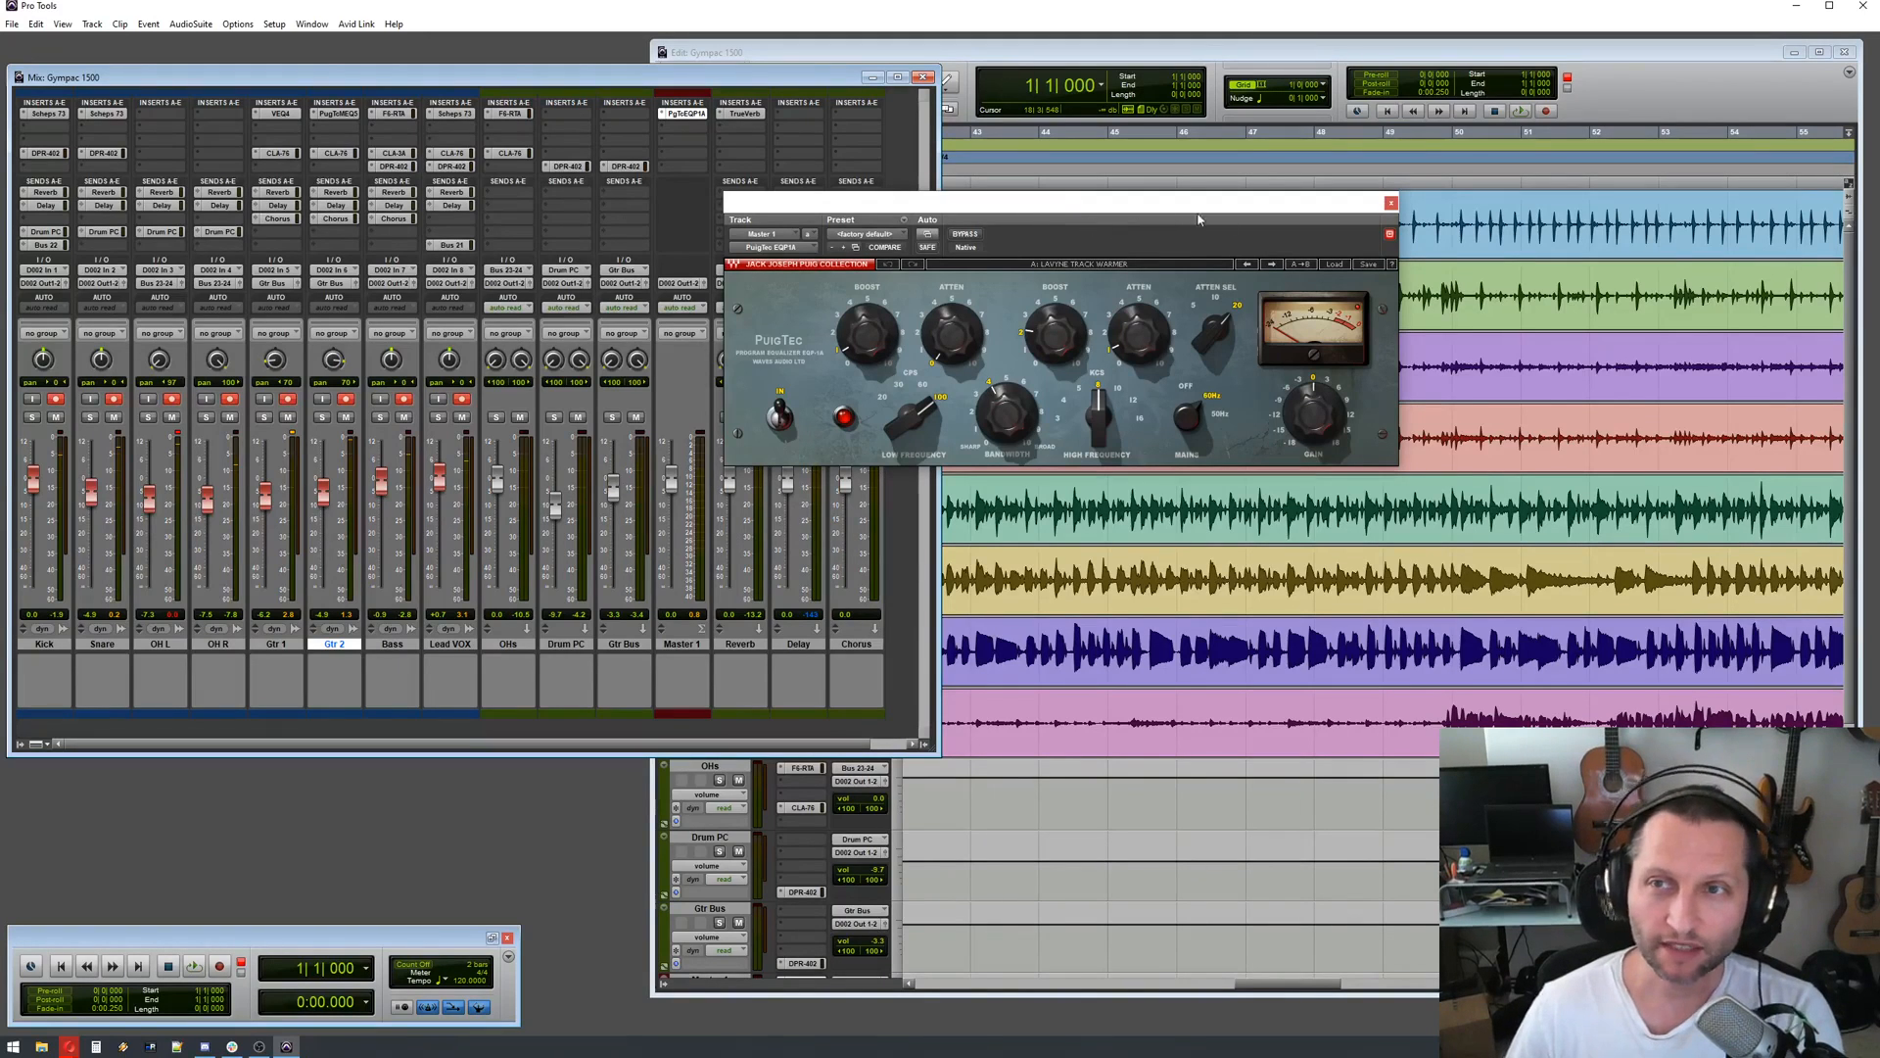
left_click(1391, 204)
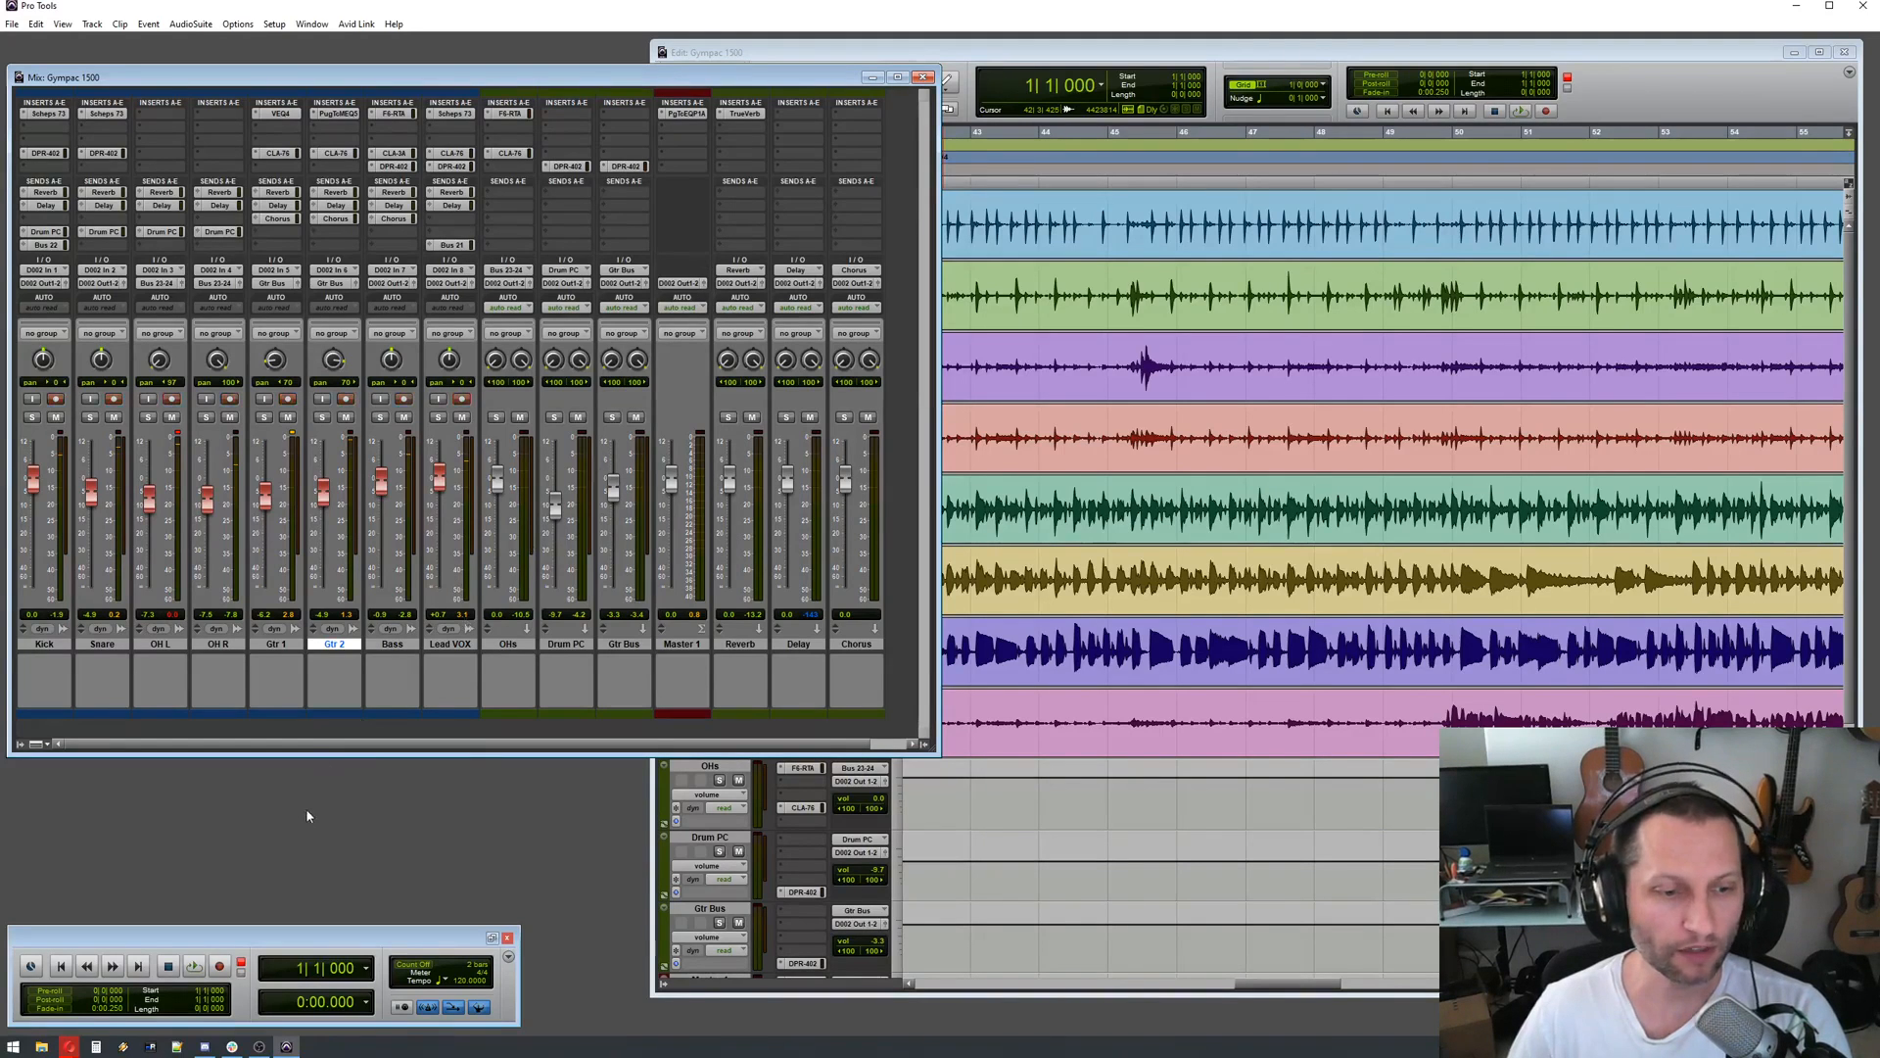
Play the full mix from the session start past the end of the clips, and stop playback.
left_click(61, 967)
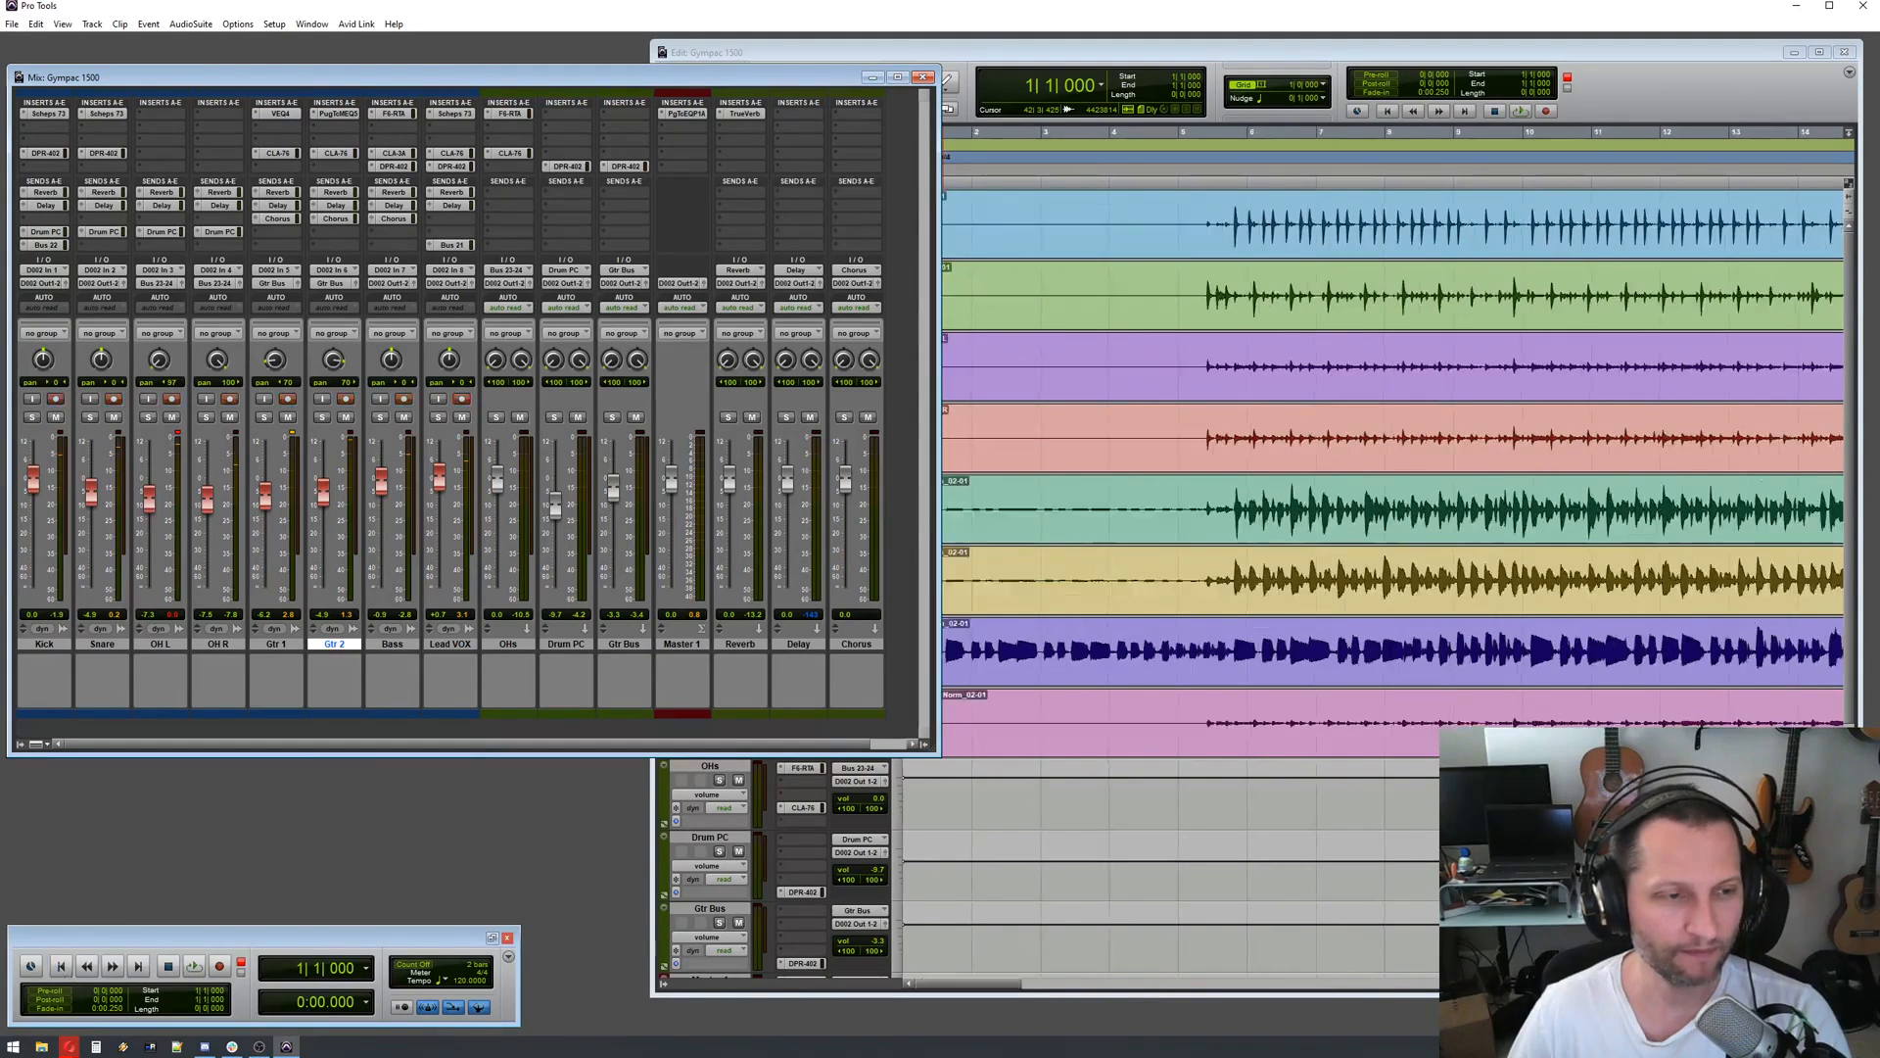
key("alt+Tab")
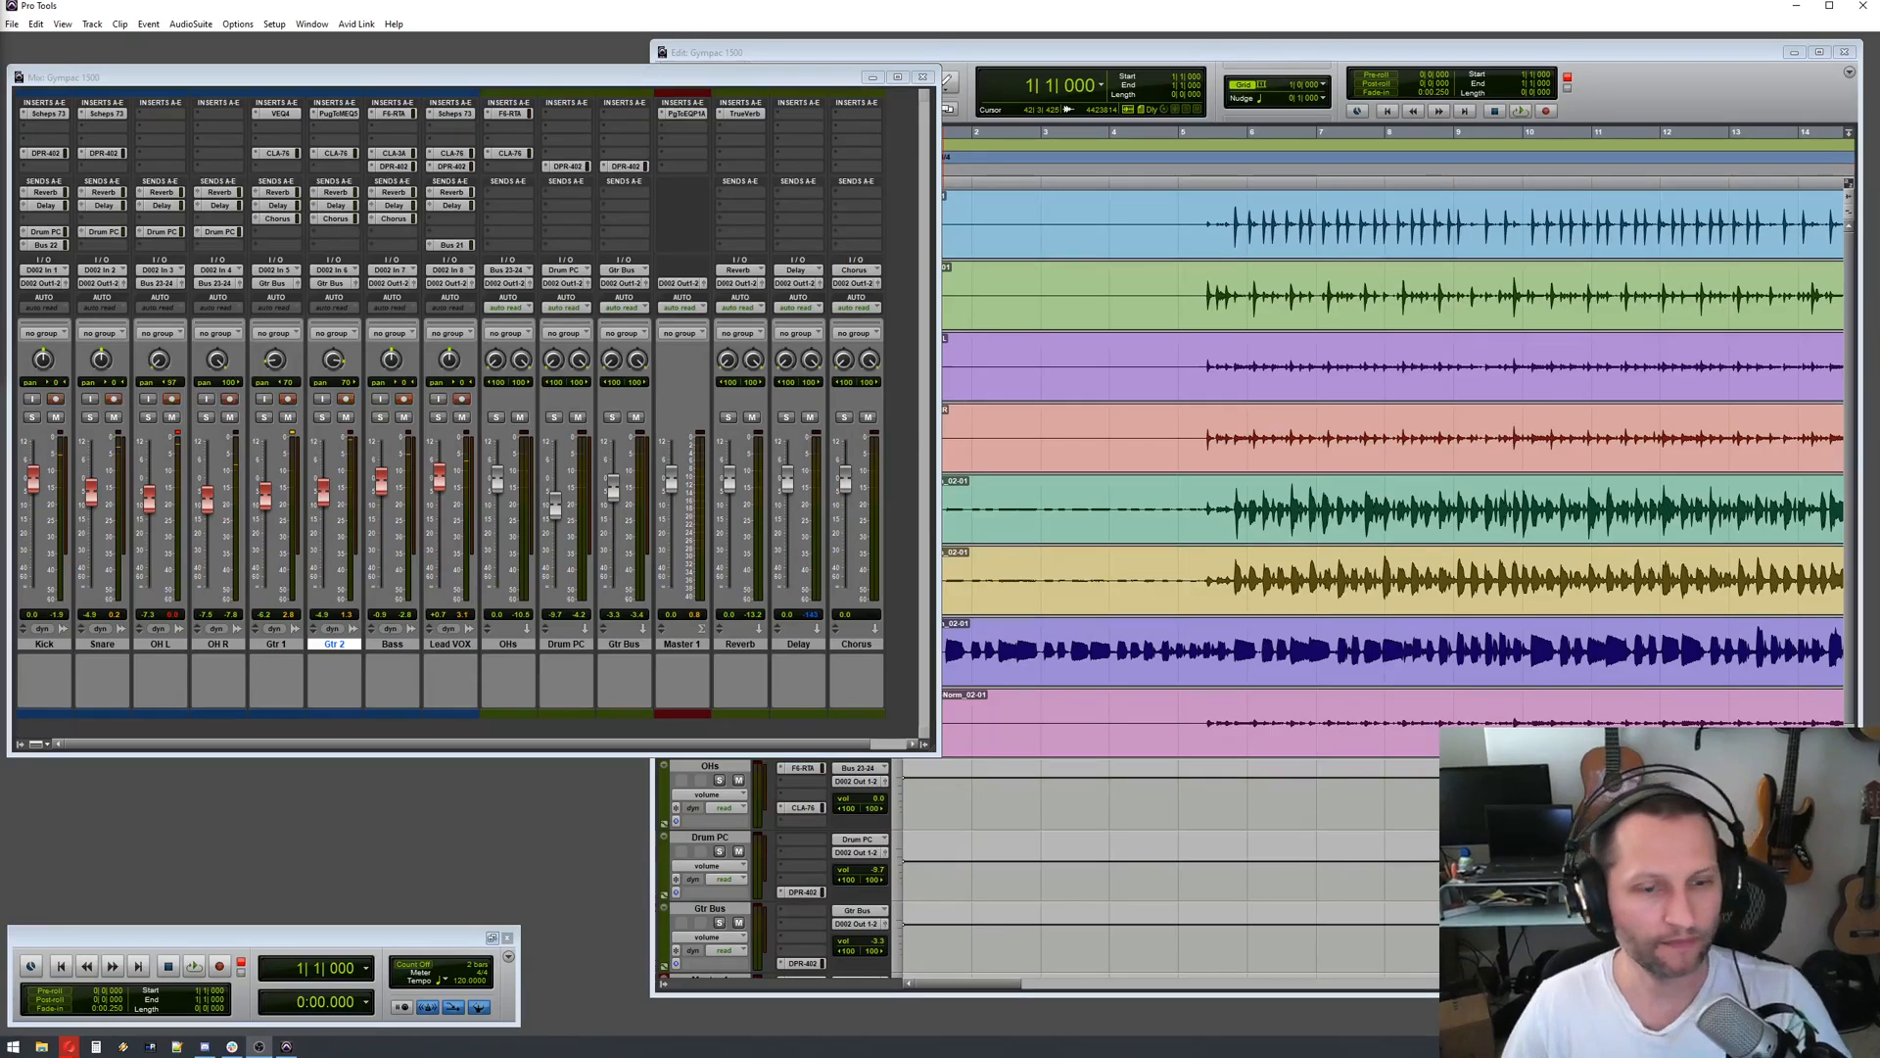
left_click(437, 809)
key("space")
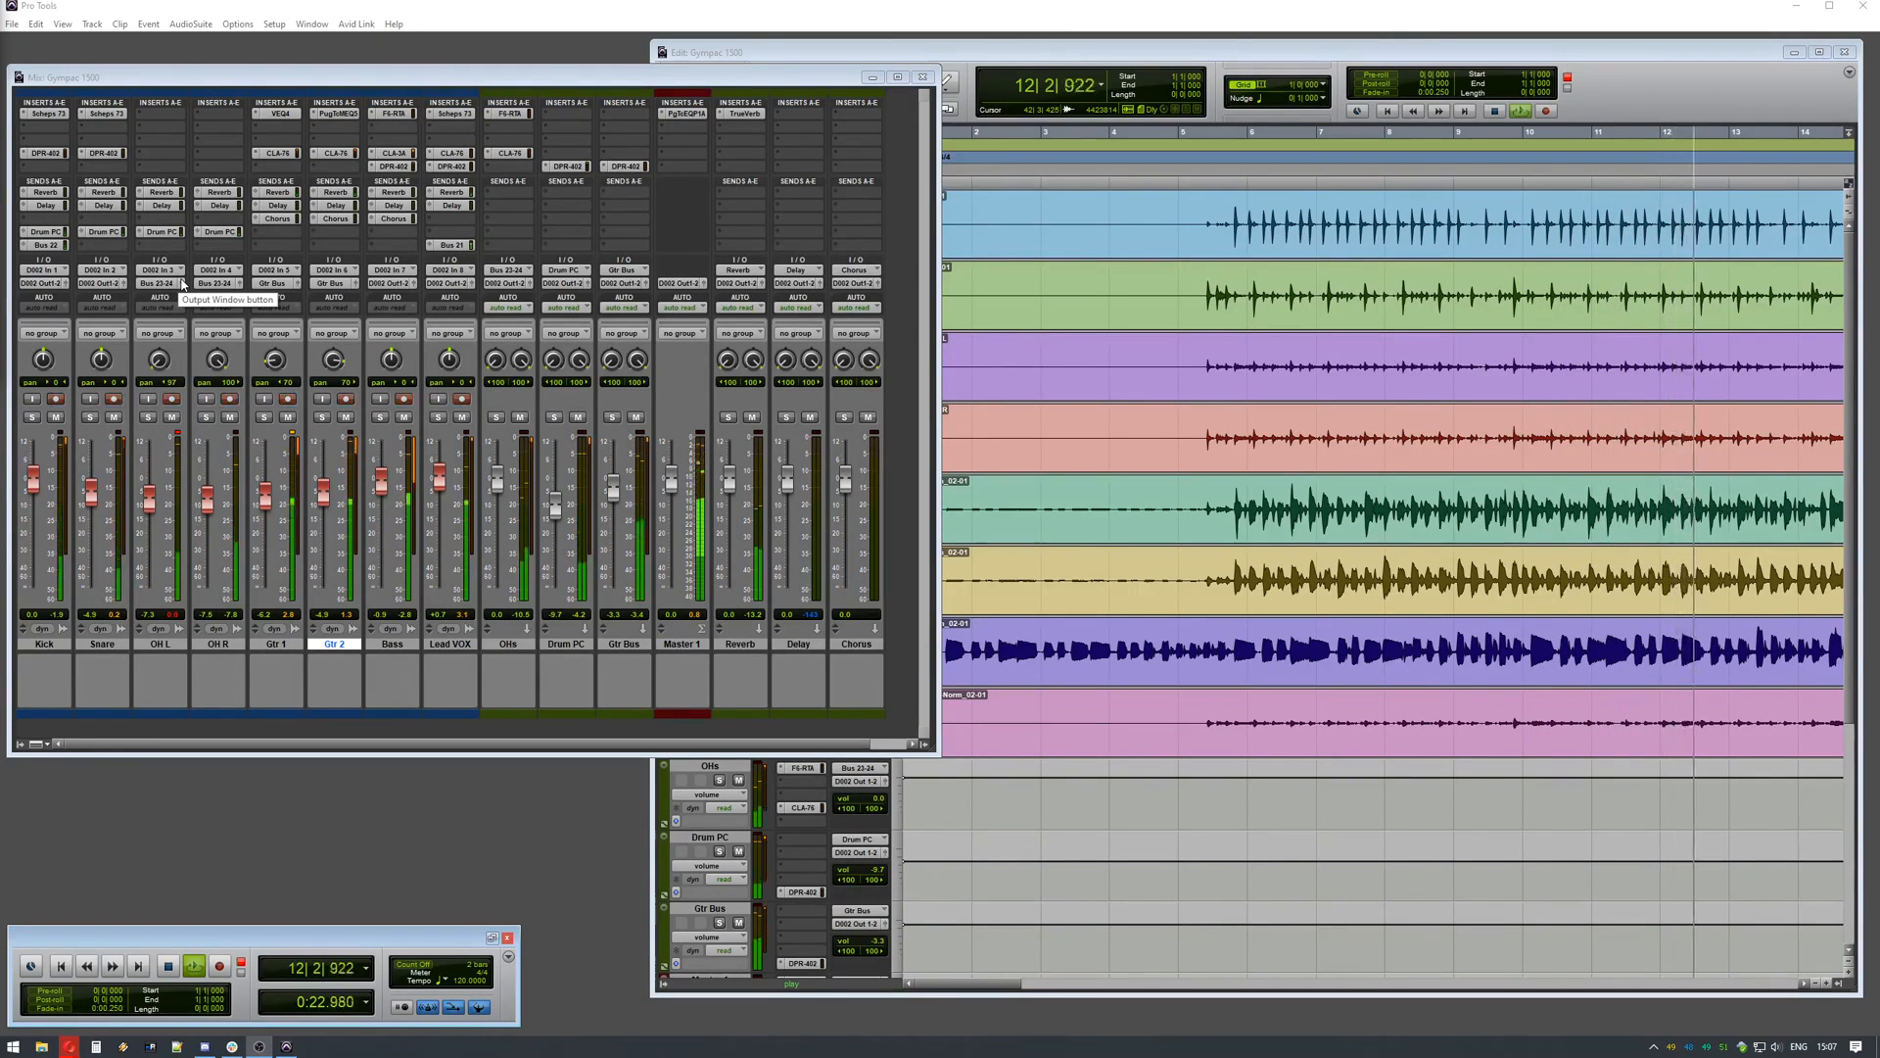
left_click(179, 437)
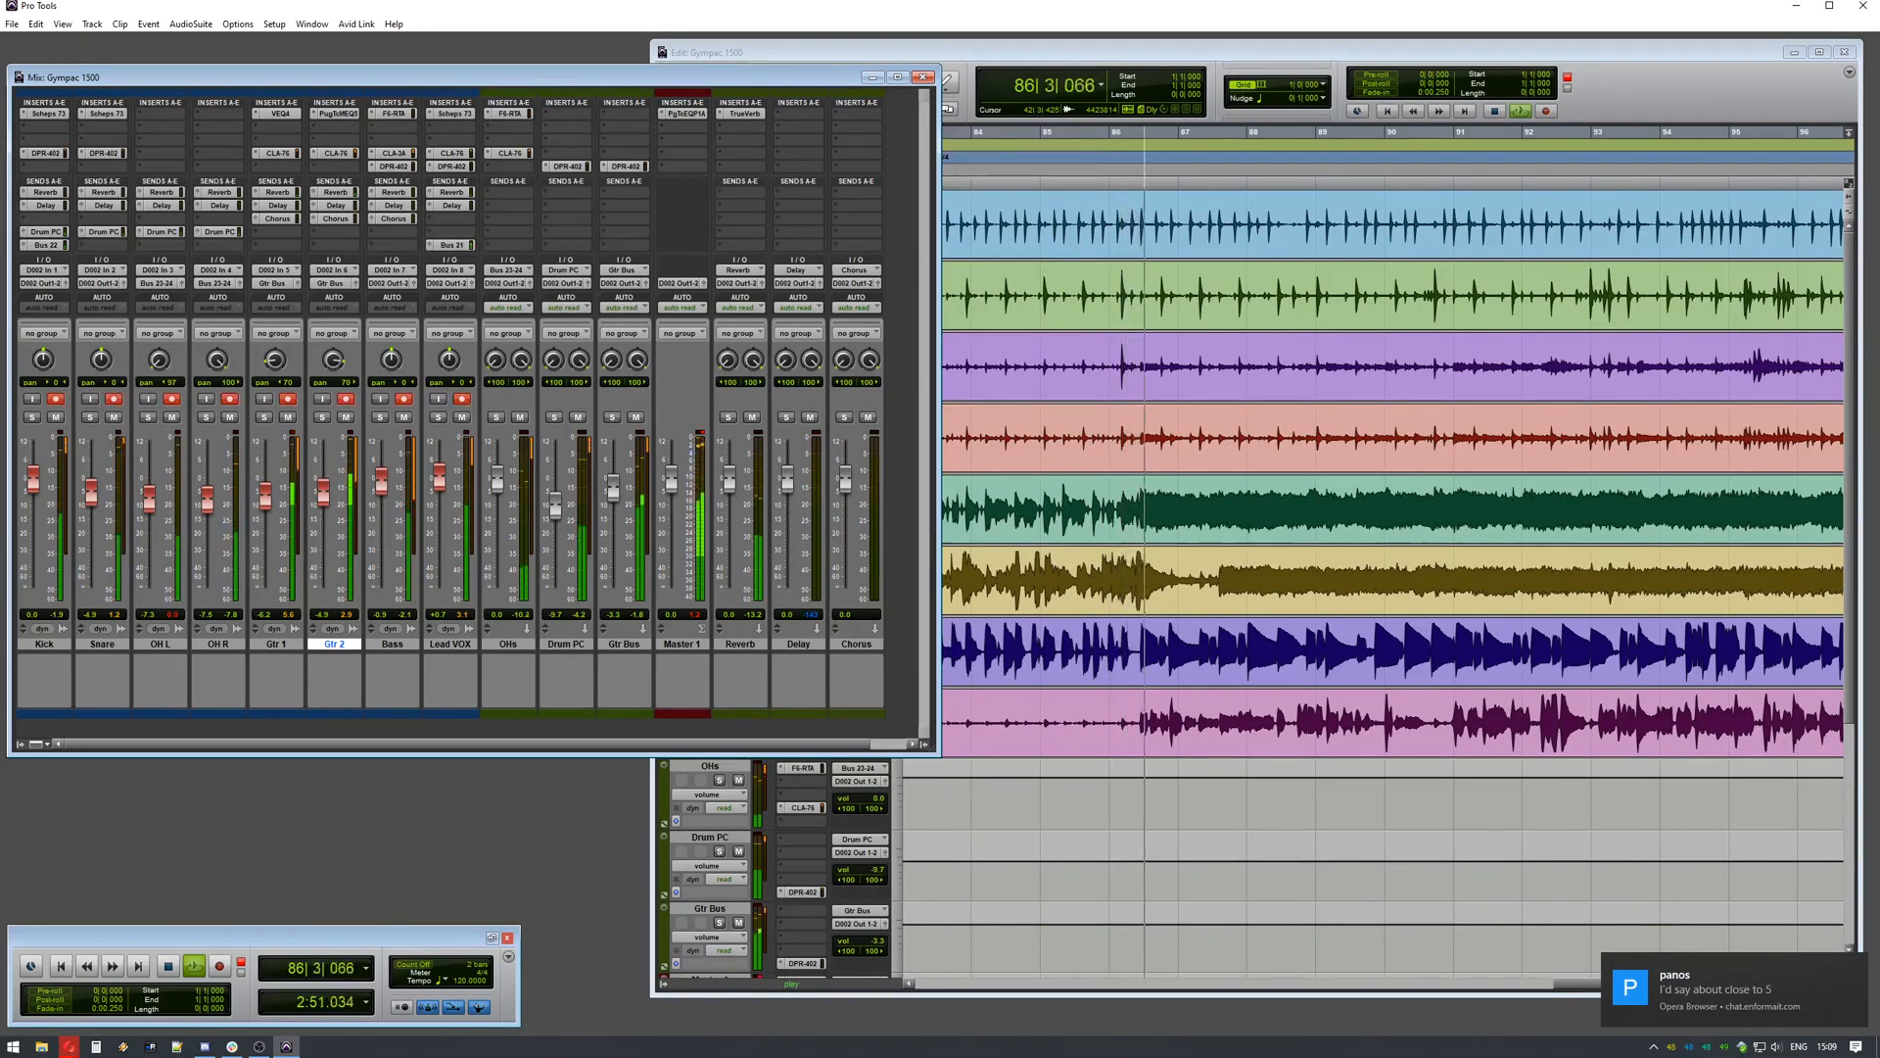
key("alt+Tab")
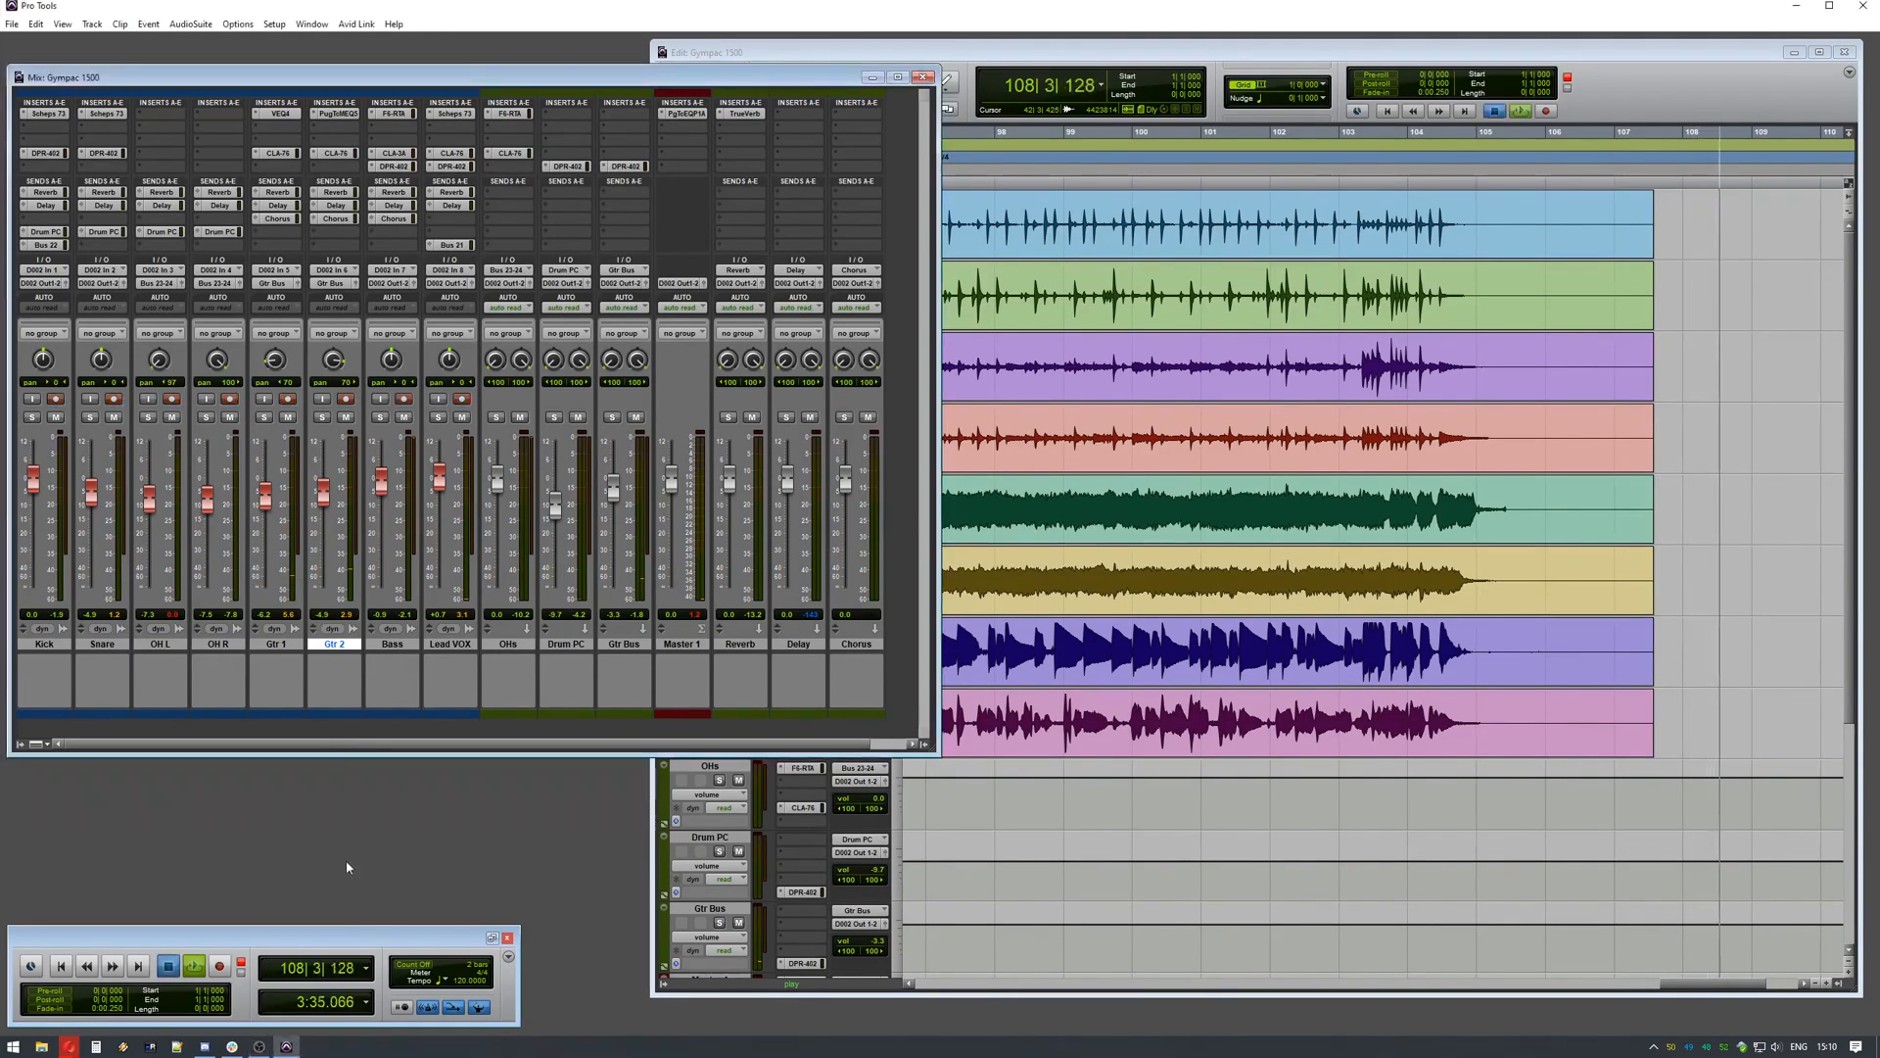
key("space")
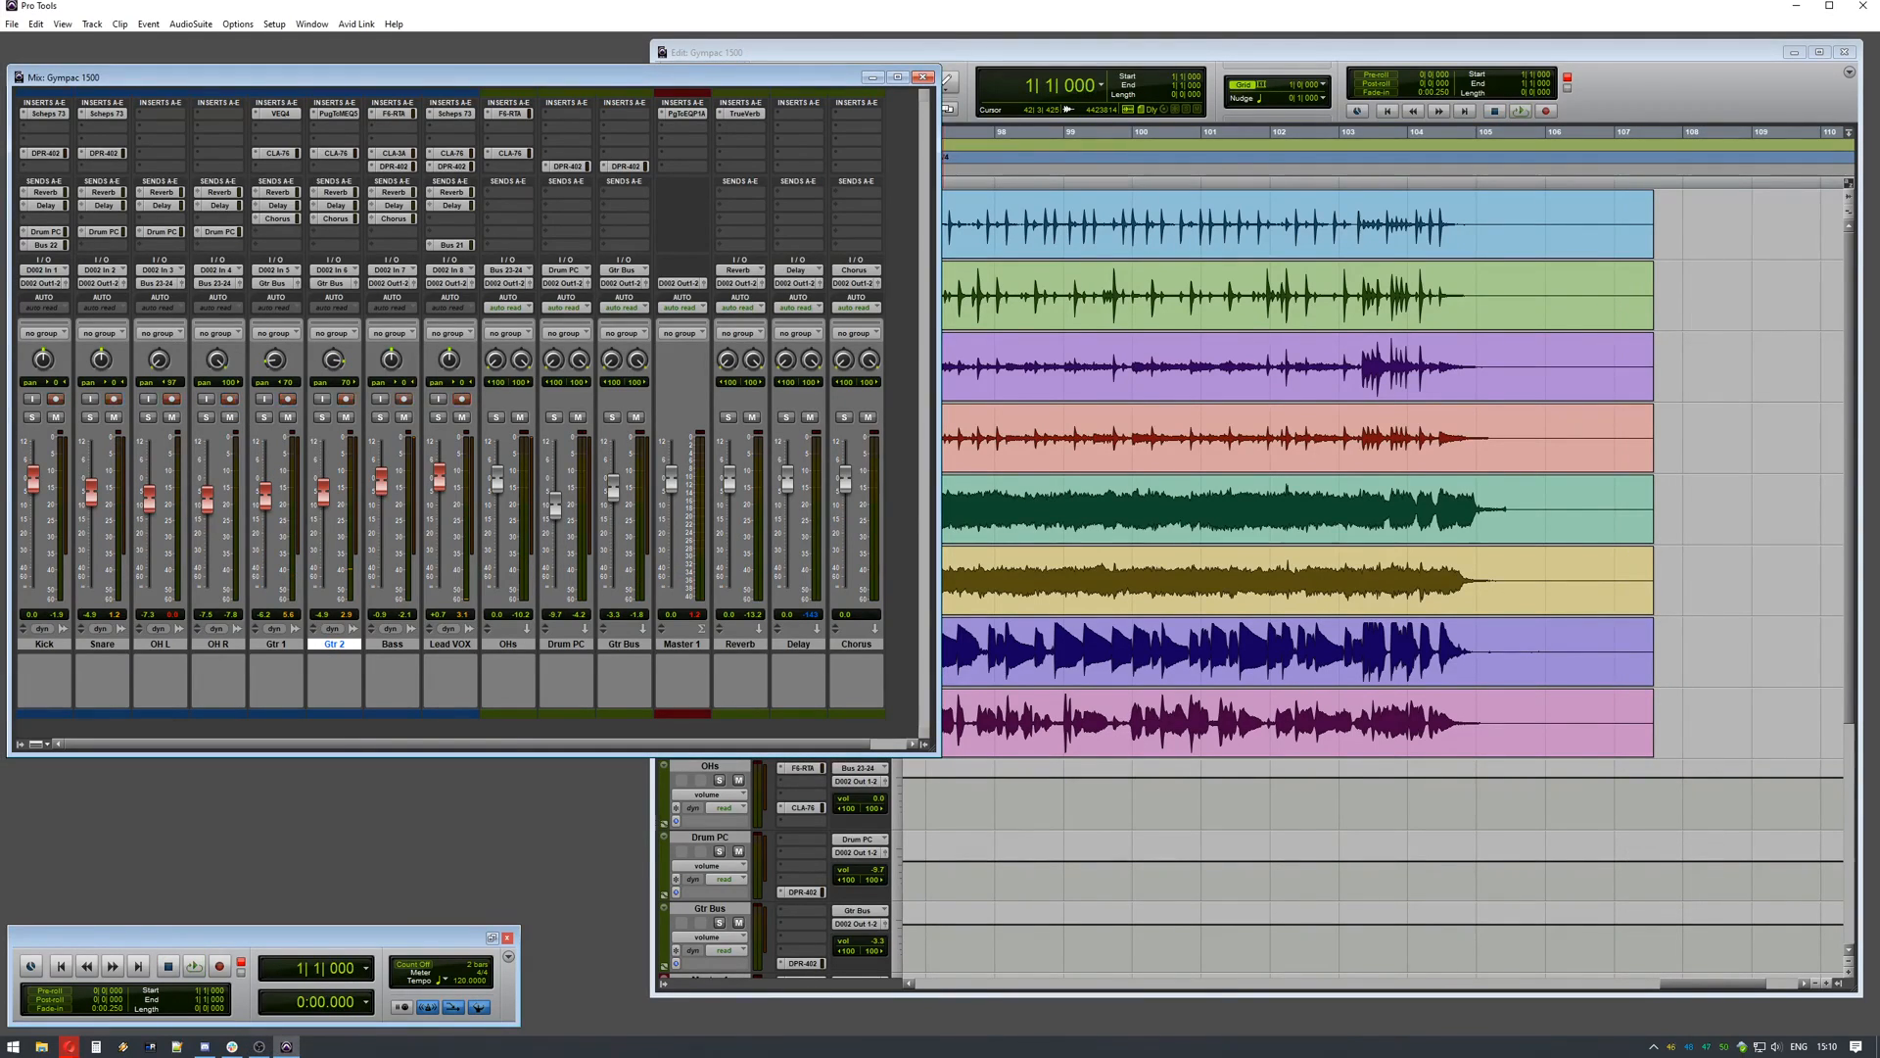